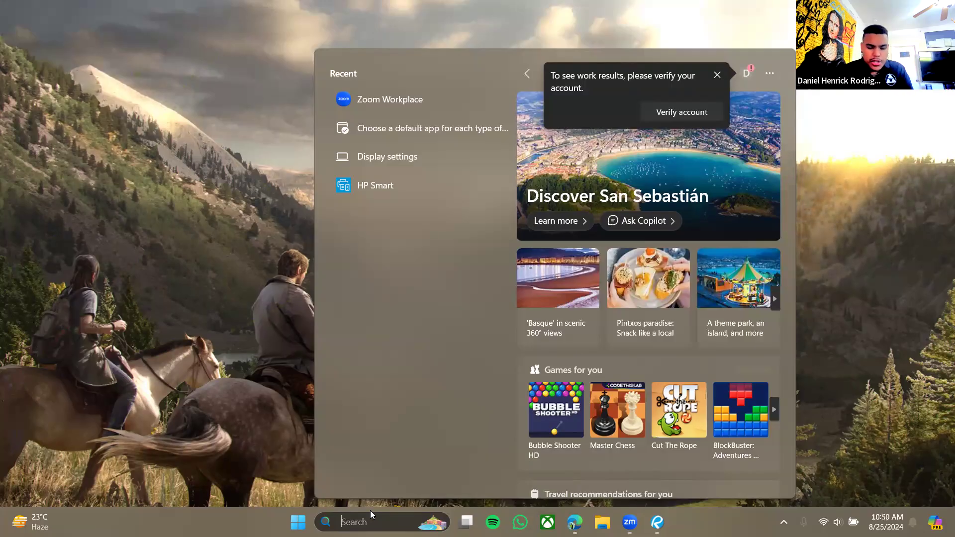
# Search 'choose' and open the 'Choose a default app for each type of file' settings page.
pyautogui.write('chos')
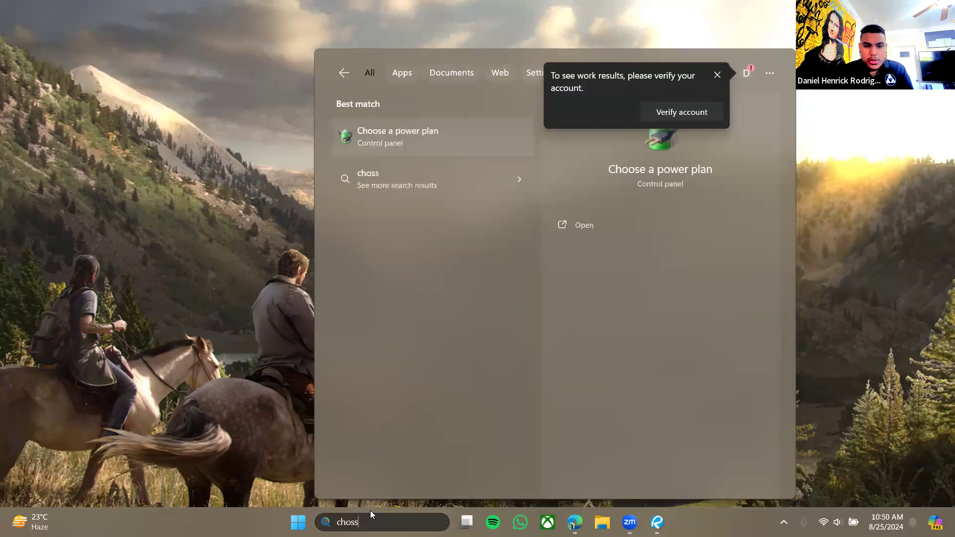
pyautogui.write('e')
pyautogui.press('BackSpace')
pyautogui.write('oe')
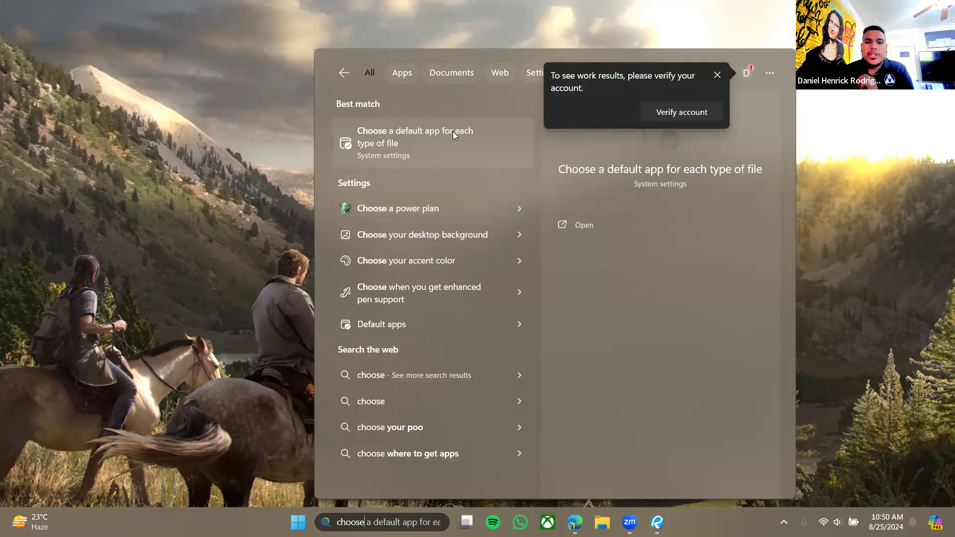
pyautogui.click(428, 150)
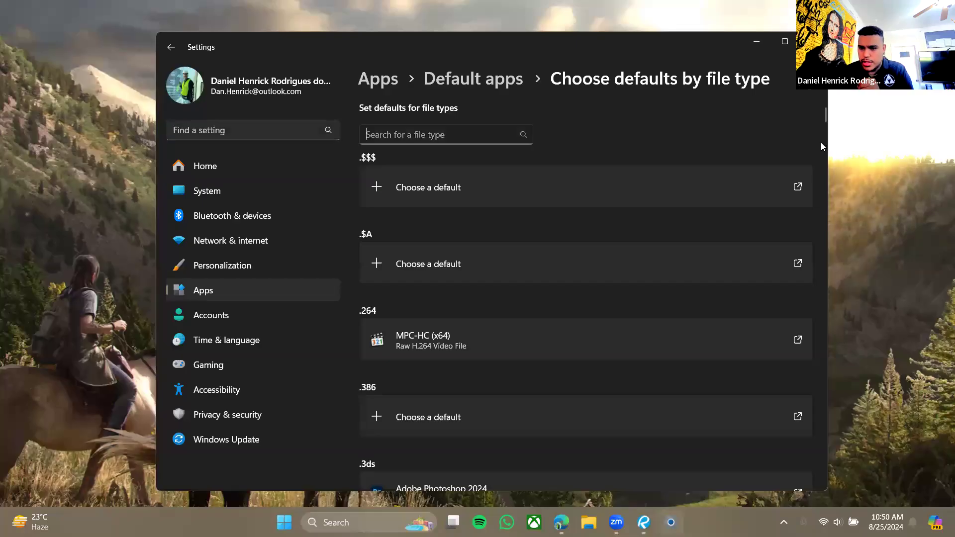
pyautogui.scroll(-6, 821, 142)
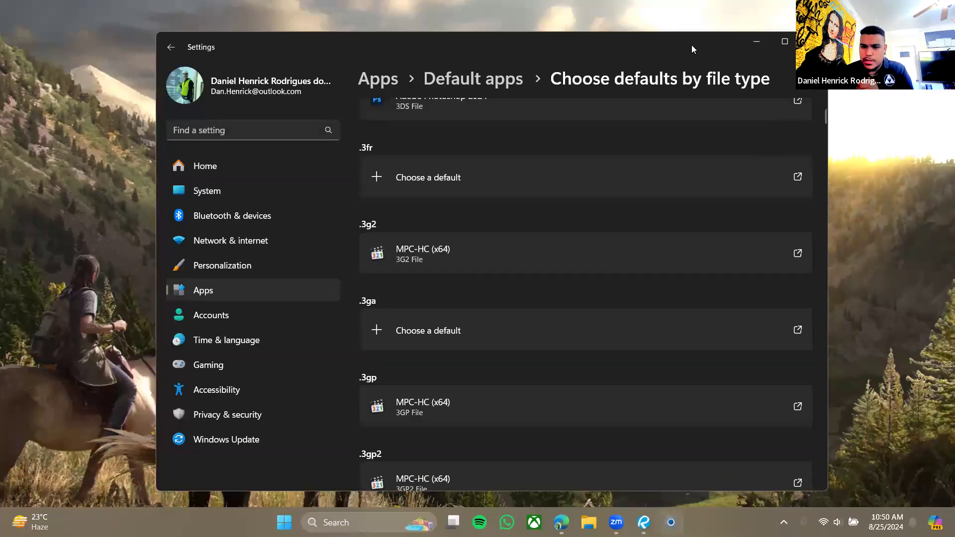
pyautogui.moveTo(692, 45); pyautogui.dragTo(646, 30)
pyautogui.moveTo(779, 98); pyautogui.dragTo(780, 365)
pyautogui.scroll(-15, 471, 338)
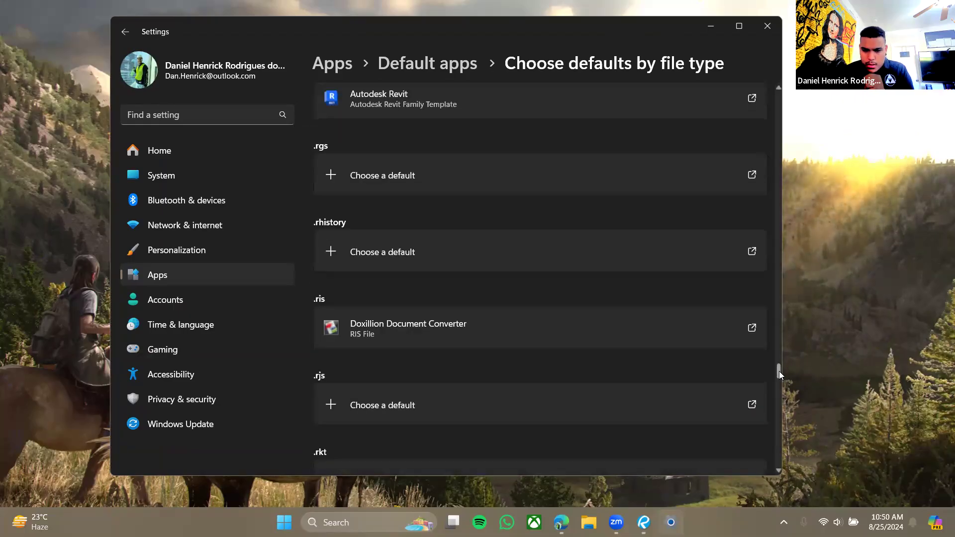
pyautogui.scroll(-6, 773, 287)
pyautogui.moveTo(779, 372); pyautogui.dragTo(773, 279)
pyautogui.scroll(-20, 774, 318)
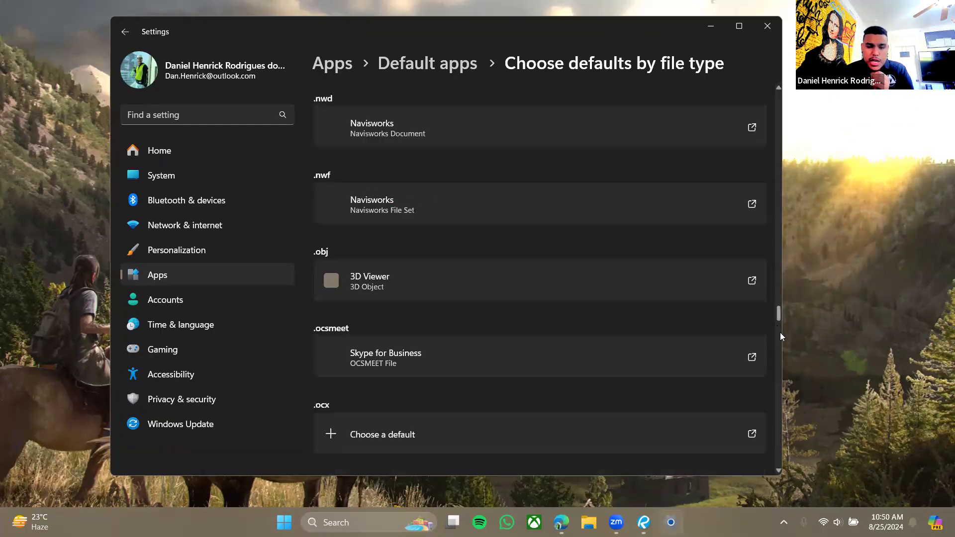
pyautogui.scroll(-20, 775, 401)
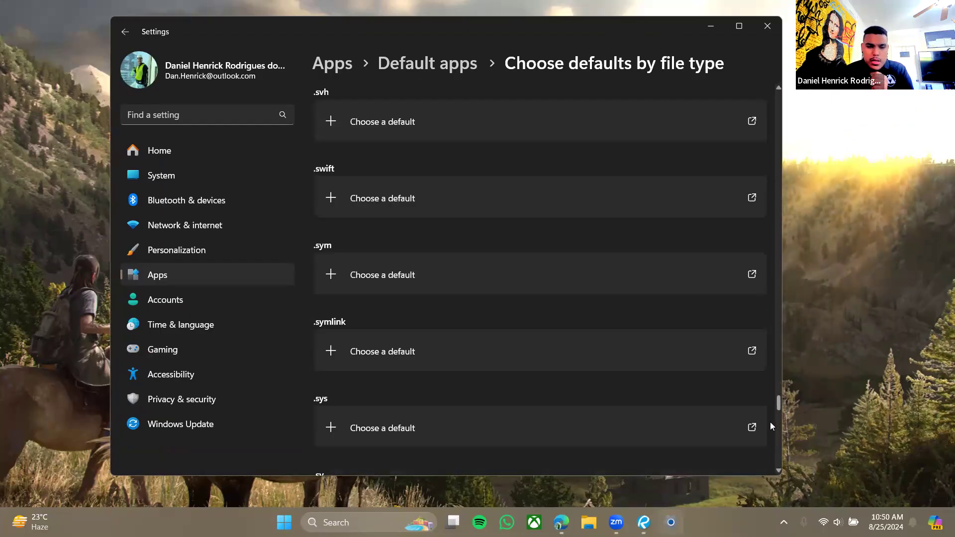
pyautogui.scroll(-20, 516, 391)
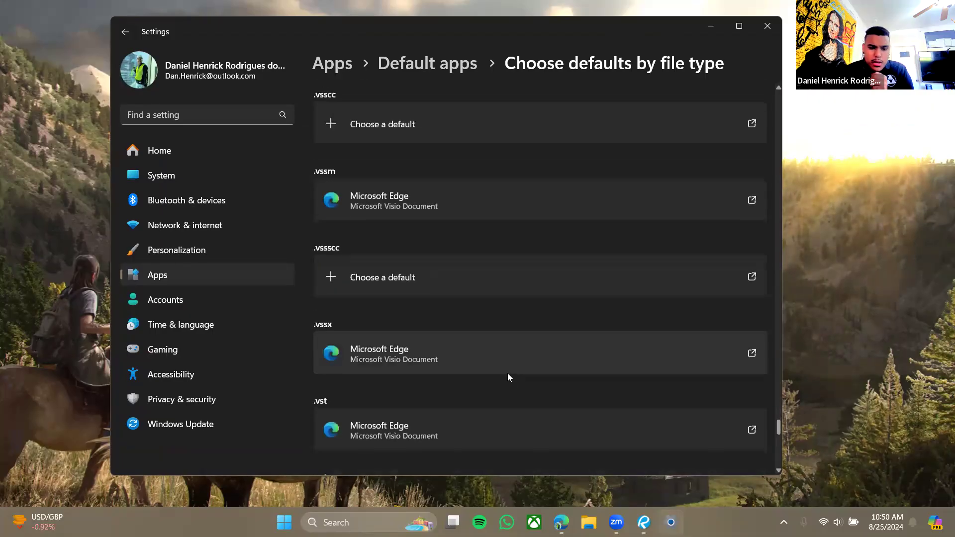
pyautogui.scroll(-15, 506, 359)
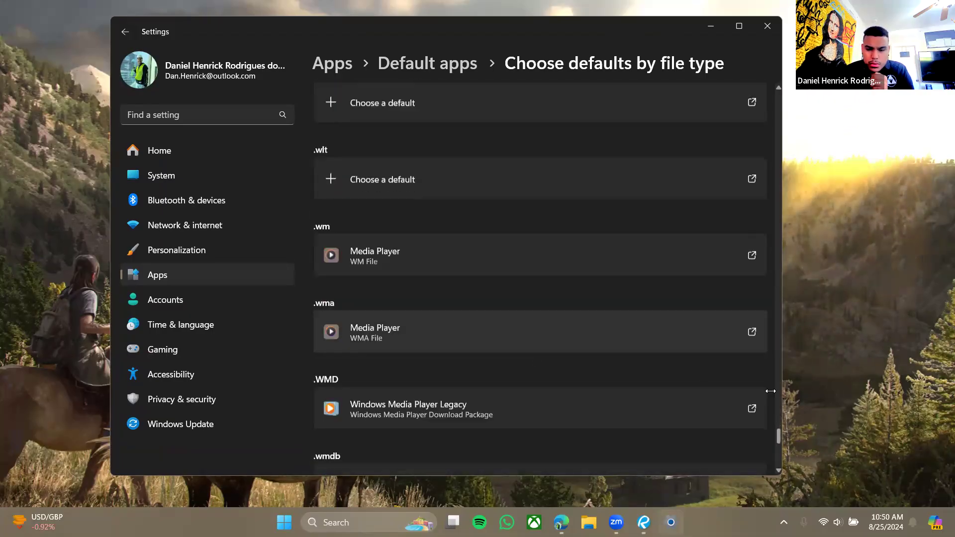
pyautogui.moveTo(779, 439); pyautogui.dragTo(777, 344)
pyautogui.scroll(20, 501, 314)
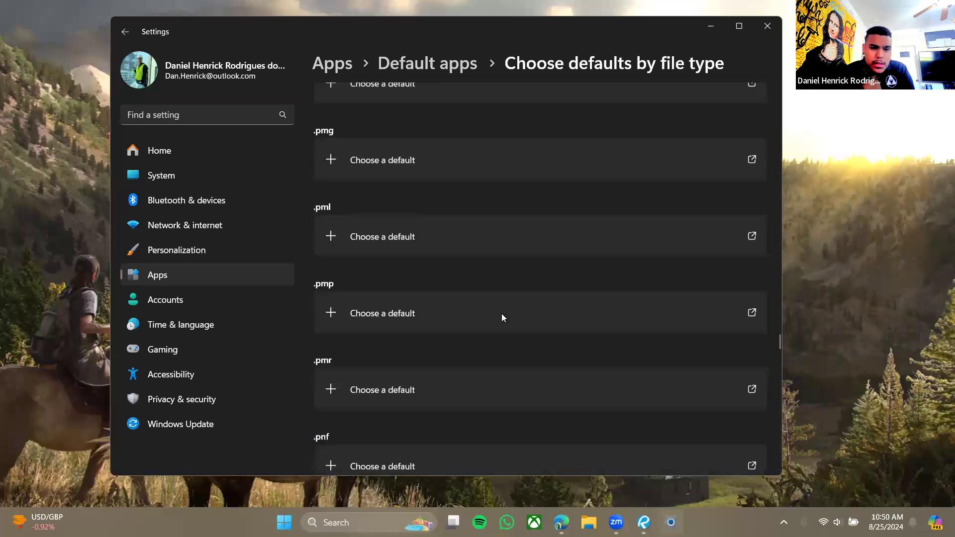
pyautogui.scroll(20, 501, 317)
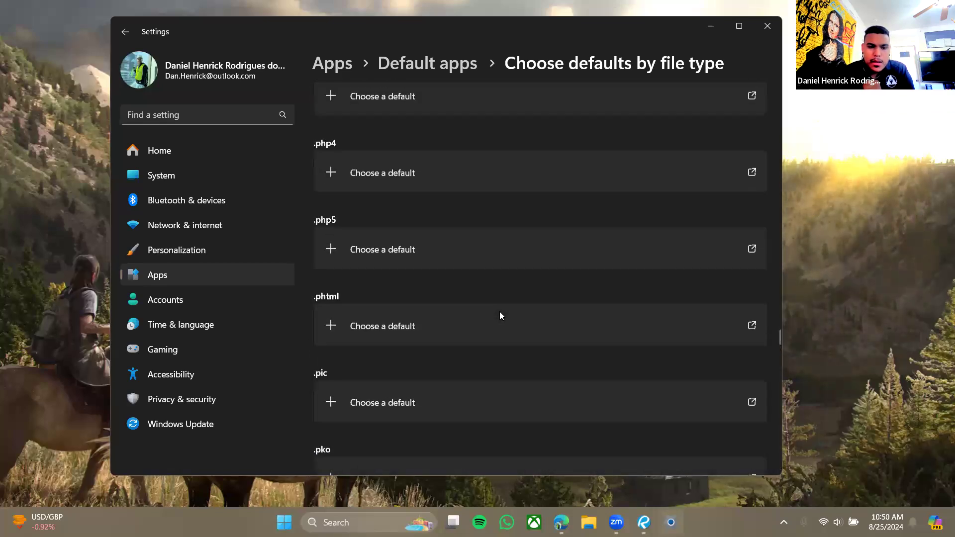
pyautogui.scroll(5, 499, 315)
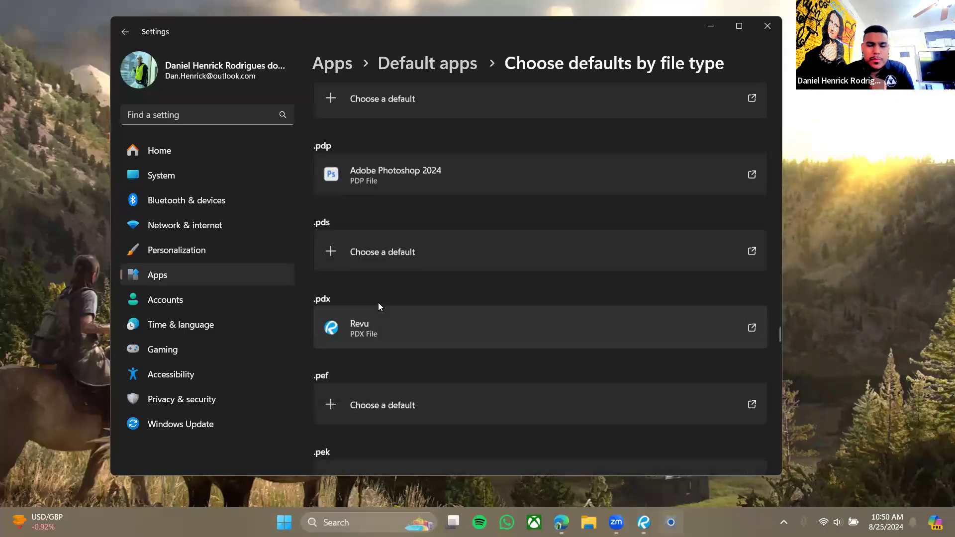
pyautogui.scroll(3, 380, 169)
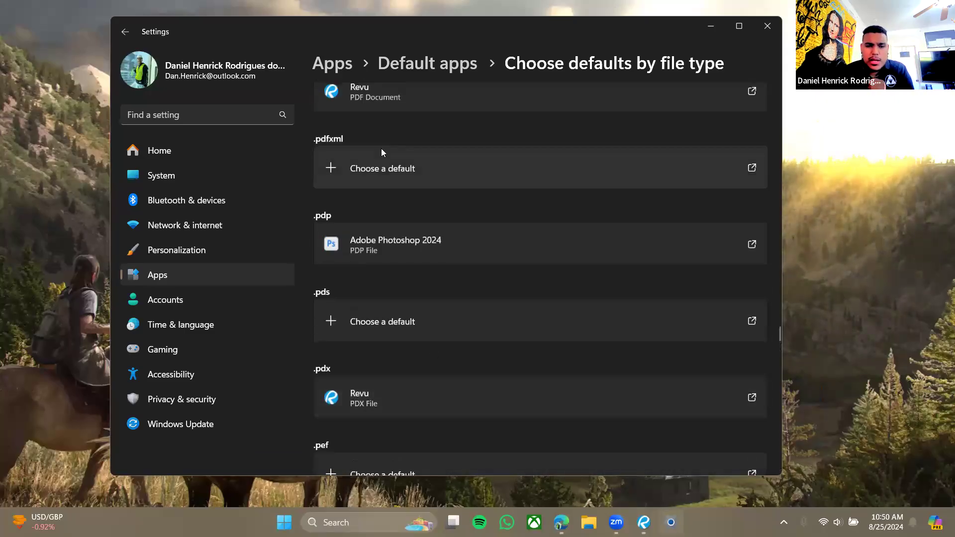
pyautogui.click(611, 152)
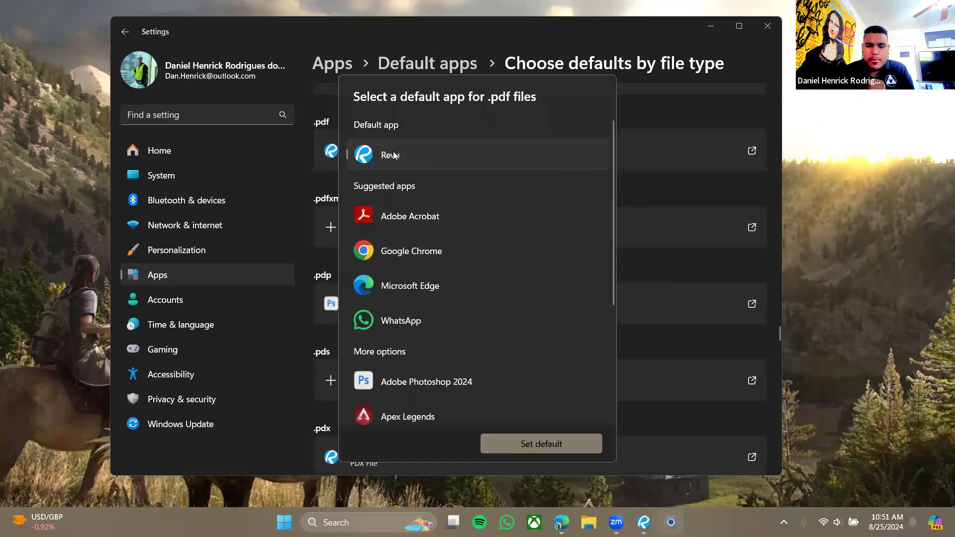
pyautogui.click(766, 30)
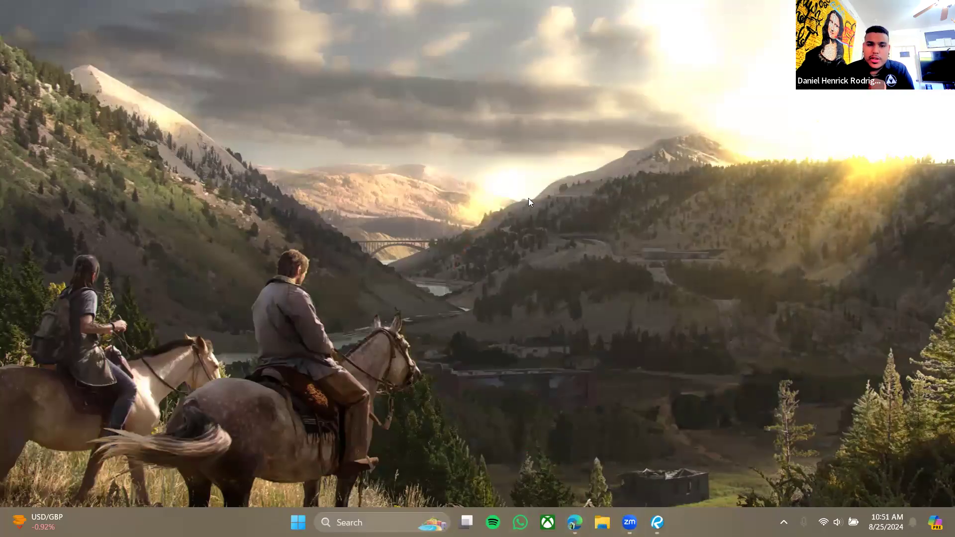
pyautogui.press('super+e')
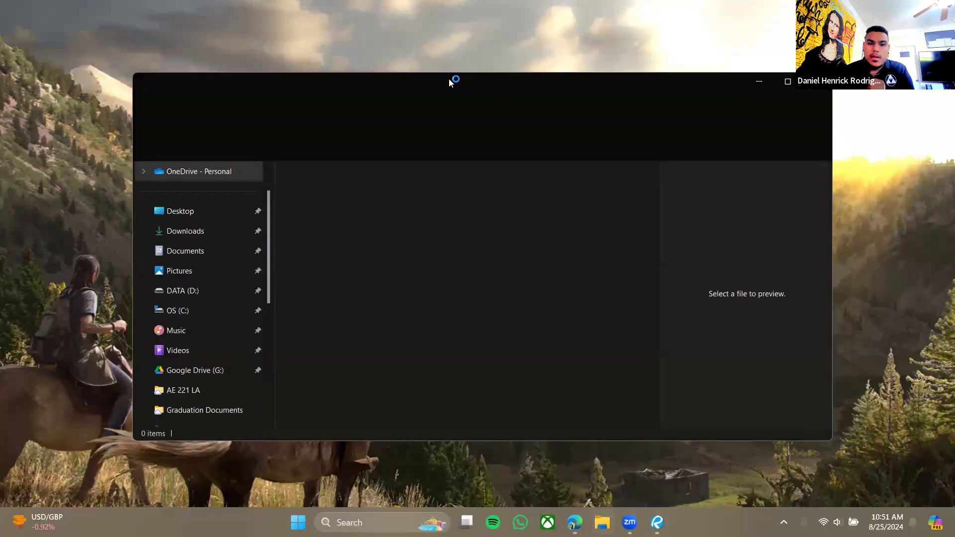
pyautogui.scroll(-2, 368, 328)
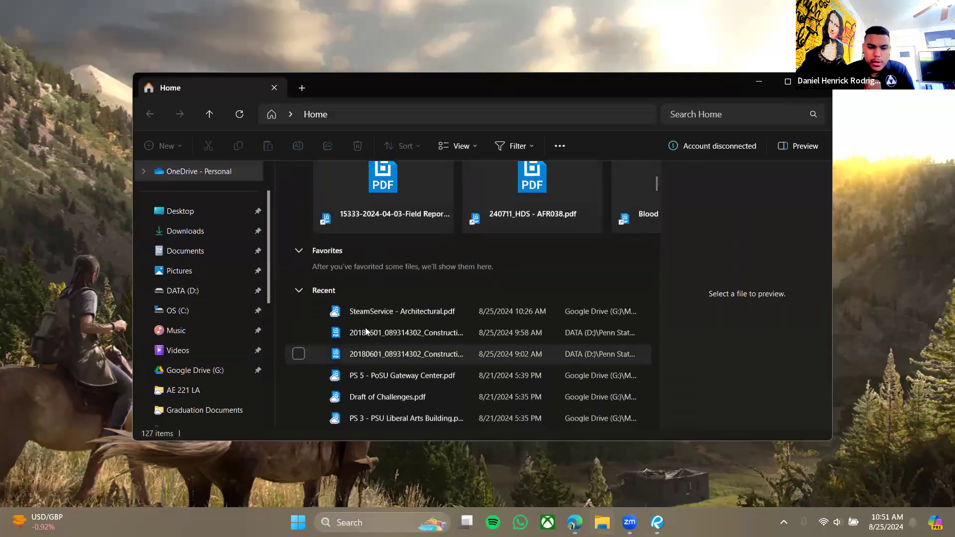
pyautogui.scroll(-2, 365, 327)
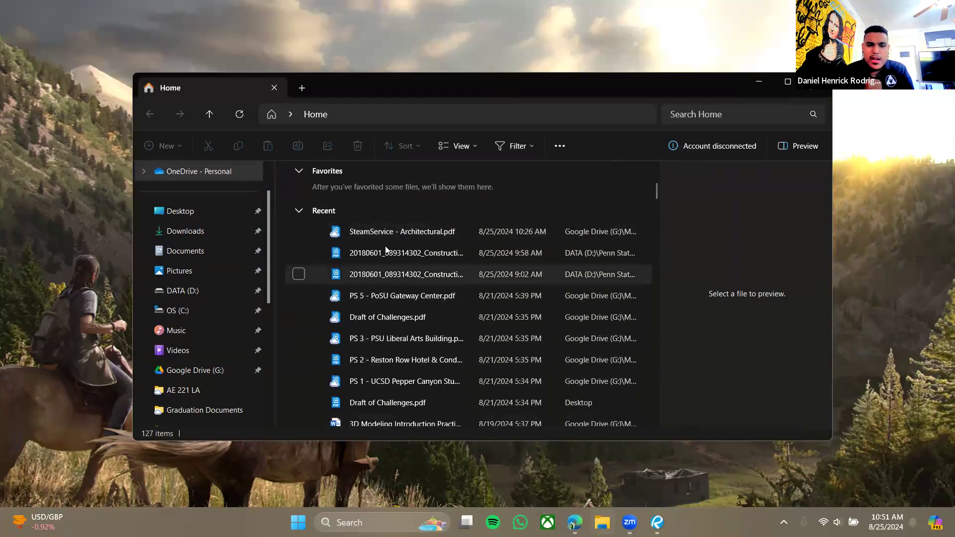
pyautogui.click(359, 236)
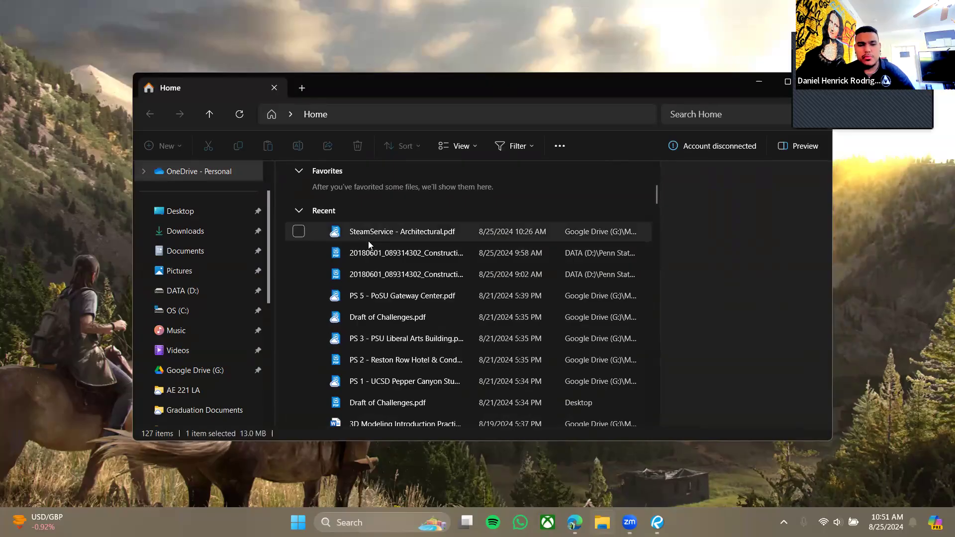
pyautogui.rightClick(370, 234)
pyautogui.moveTo(416, 225)
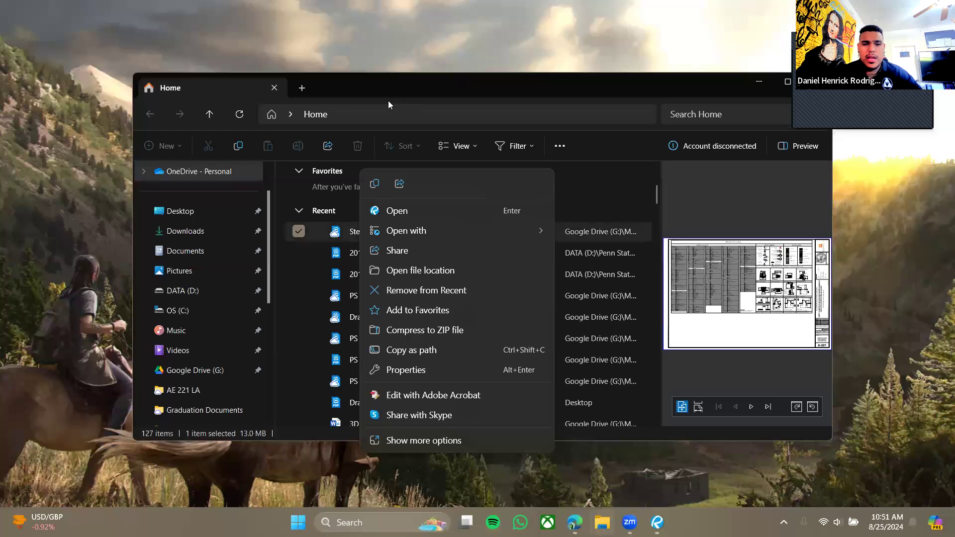
pyautogui.click(419, 74)
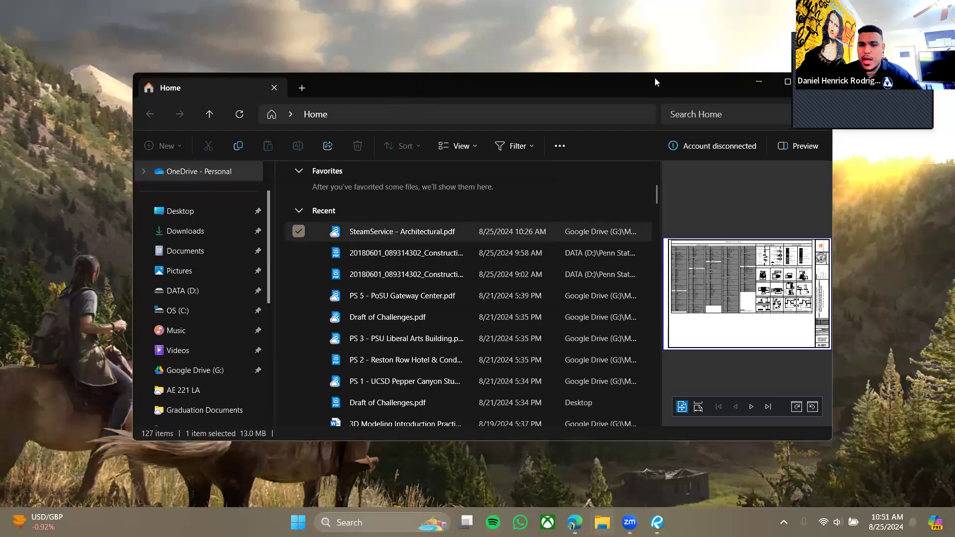
pyautogui.click(758, 81)
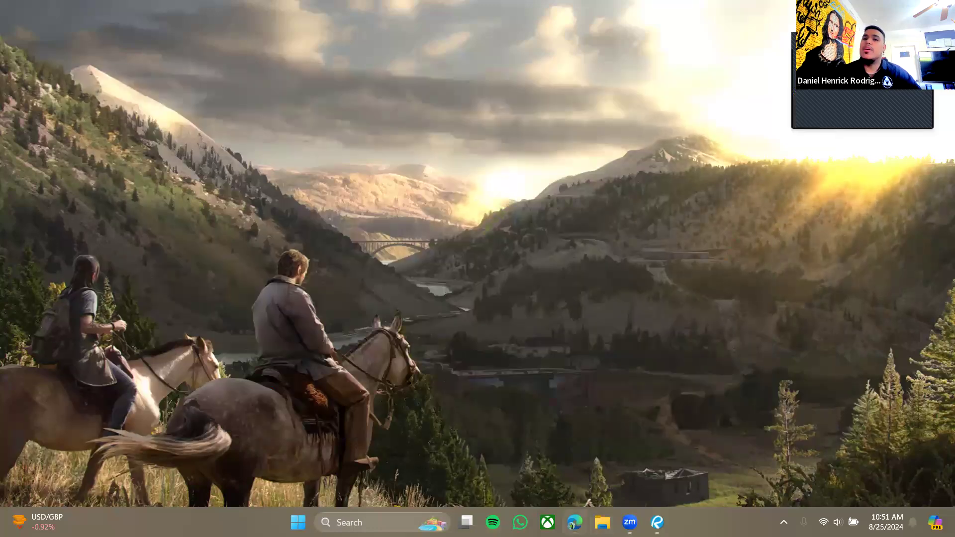
pyautogui.moveTo(625, 54); pyautogui.dragTo(454, 14)
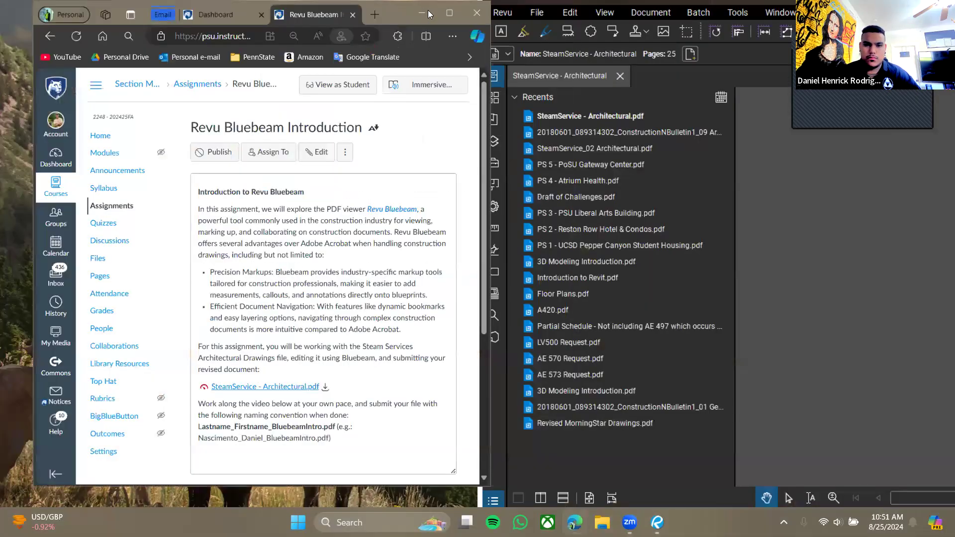
pyautogui.click(434, 13)
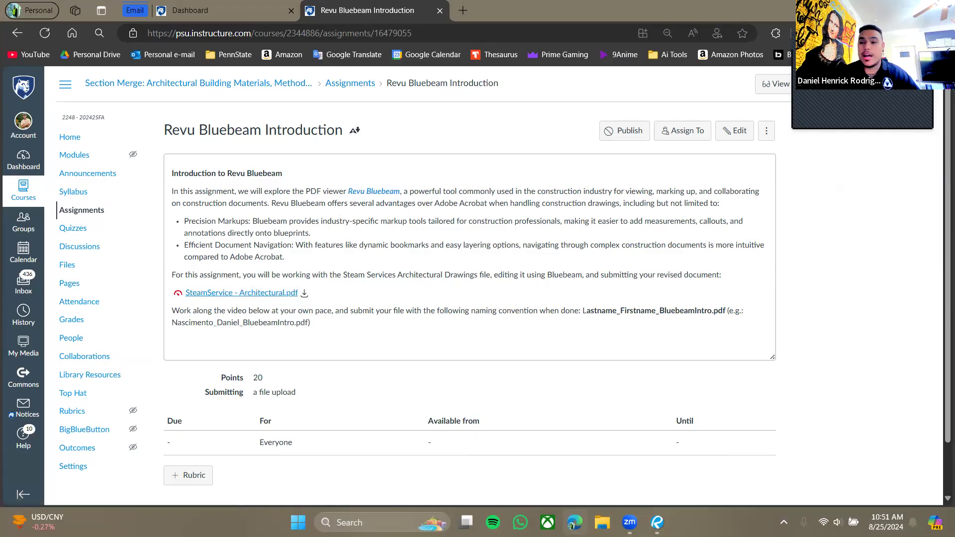
pyautogui.press('super+d')
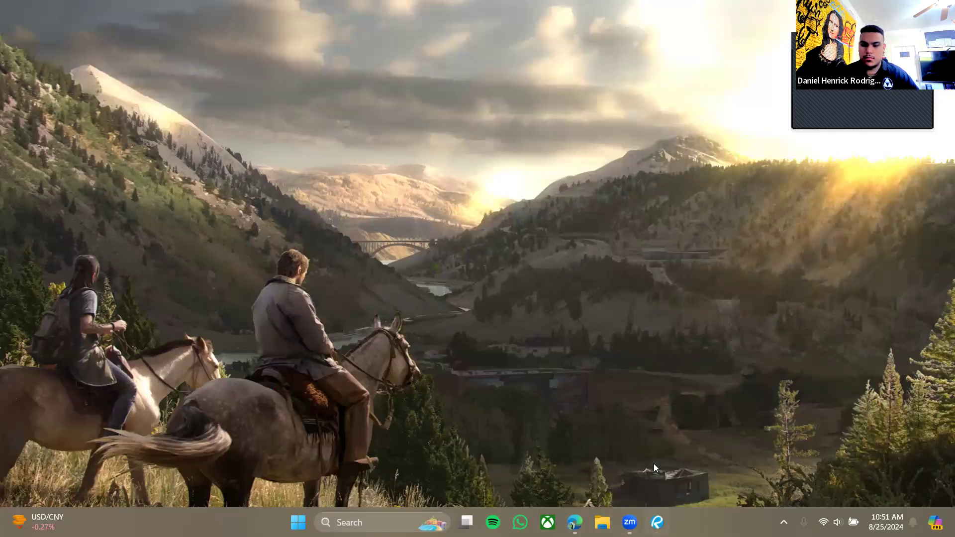
# Close the open Revu drawing window and reopen SteamService - Architectural.pdf from File Explorer's Recent list.
pyautogui.moveTo(656, 521)
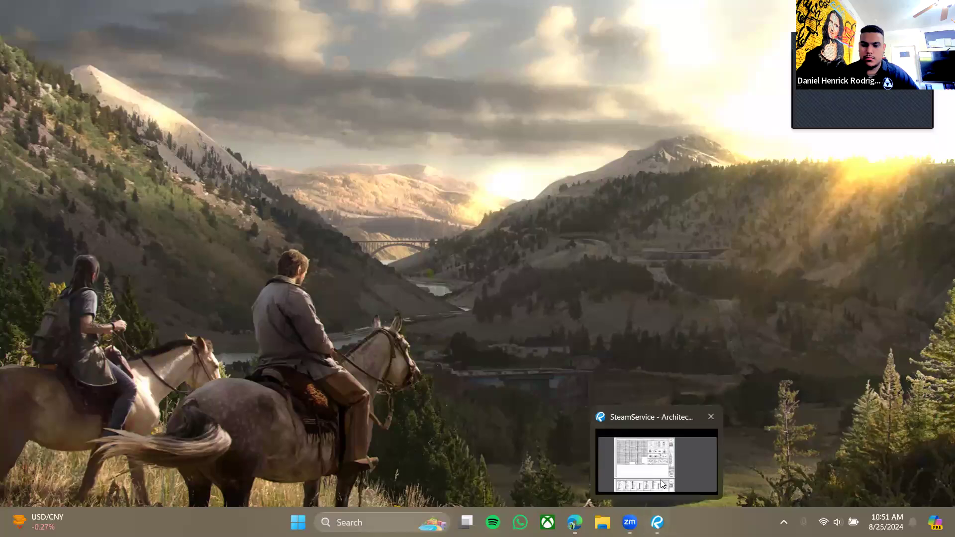
pyautogui.click(711, 417)
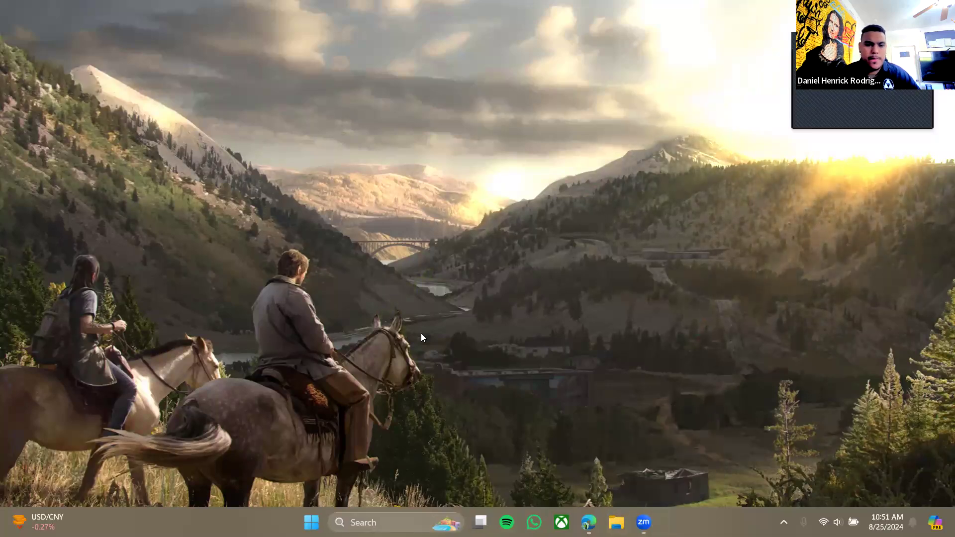
pyautogui.press('super+e')
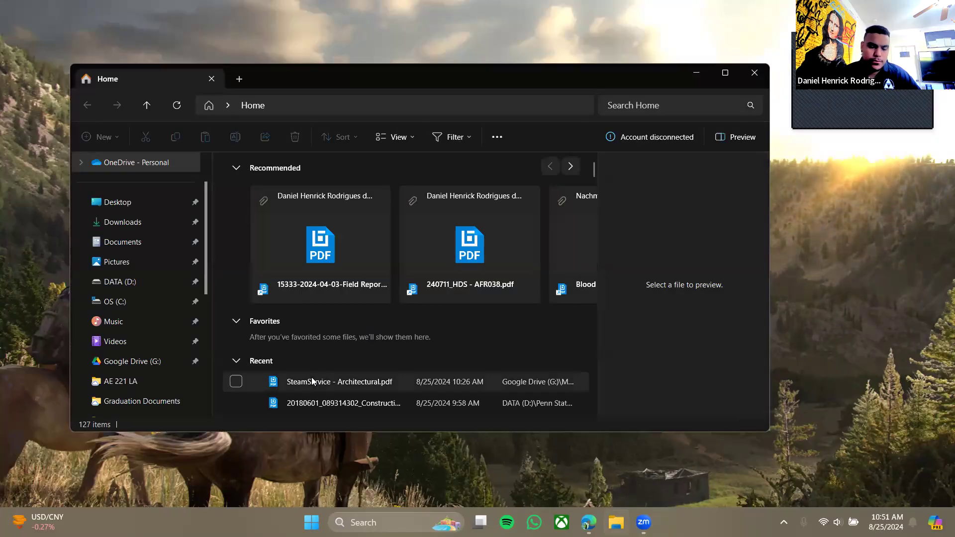
pyautogui.click(305, 386)
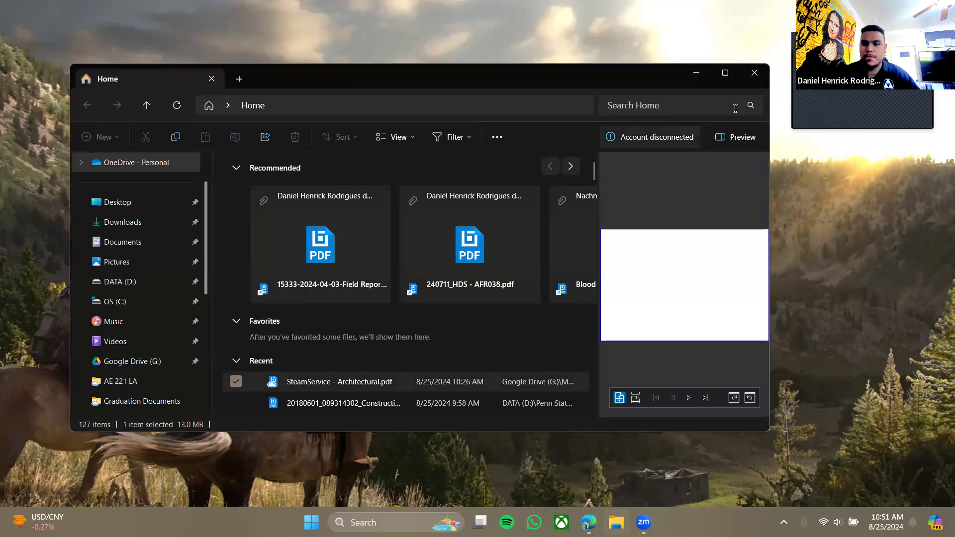
pyautogui.click(755, 73)
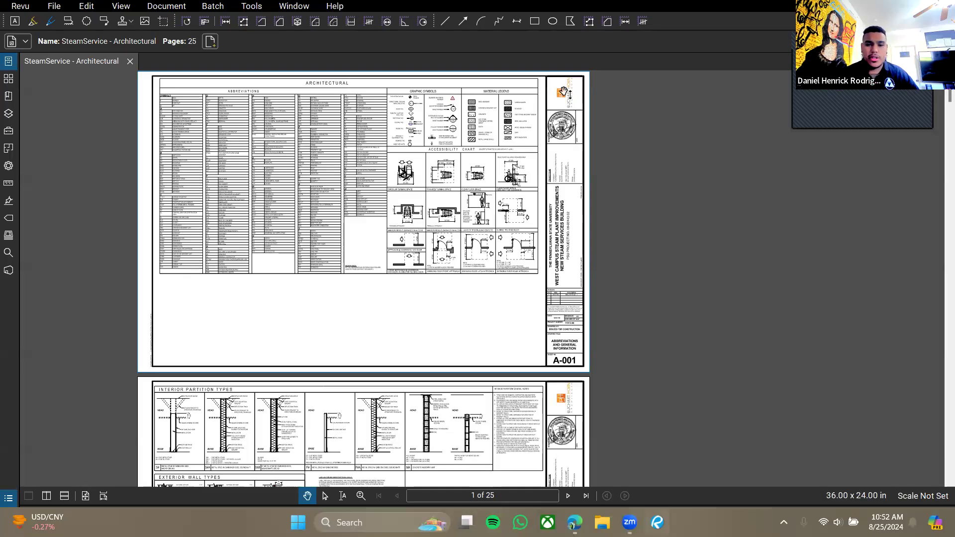
pyautogui.moveTo(500, 280); pyautogui.dragTo(523, 271)
pyautogui.scroll(2, 522, 271)
pyautogui.moveTo(277, 202); pyautogui.dragTo(173, 241)
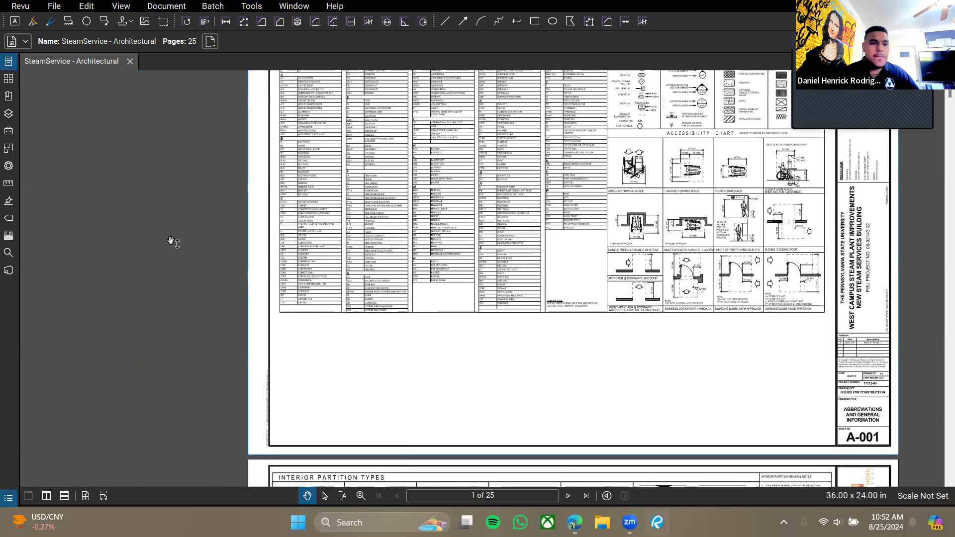
pyautogui.moveTo(593, 297); pyautogui.dragTo(583, 318)
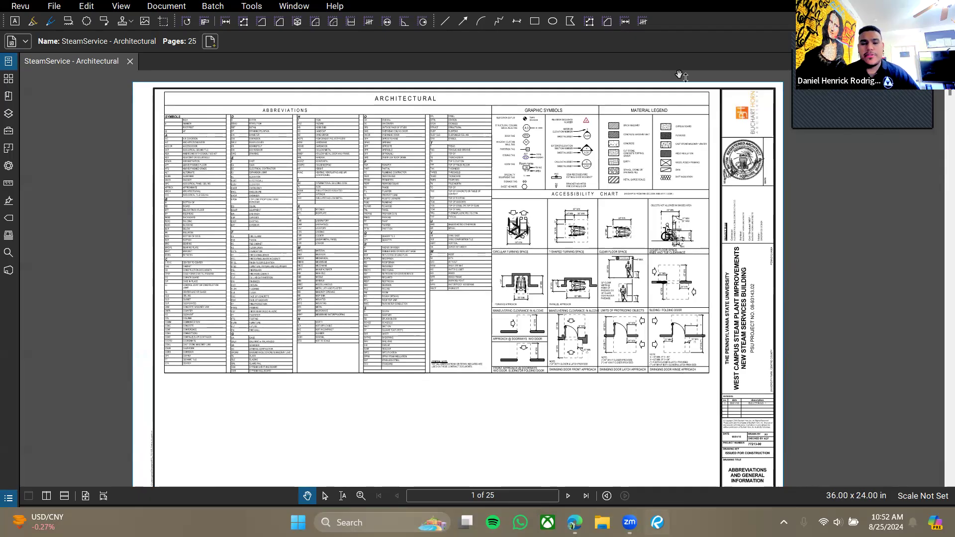
pyautogui.scroll(-3, 348, 364)
pyautogui.scroll(3, 371, 355)
pyautogui.moveTo(367, 333); pyautogui.dragTo(377, 337)
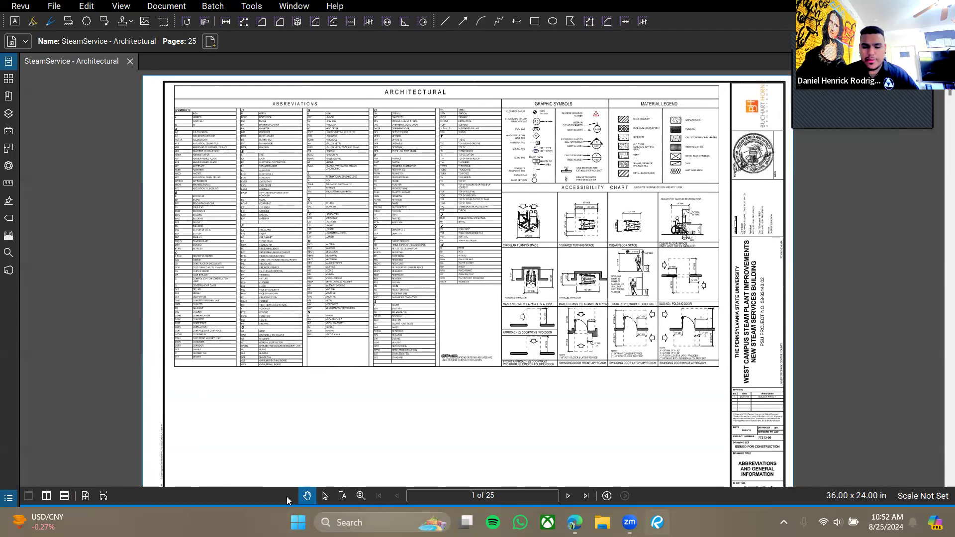
pyautogui.moveTo(345, 411)
pyautogui.mouseDown()
pyautogui.moveTo(352, 422)
pyautogui.moveTo(317, 443)
pyautogui.mouseUp()
pyautogui.click(325, 495)
pyautogui.scroll(5, 318, 338)
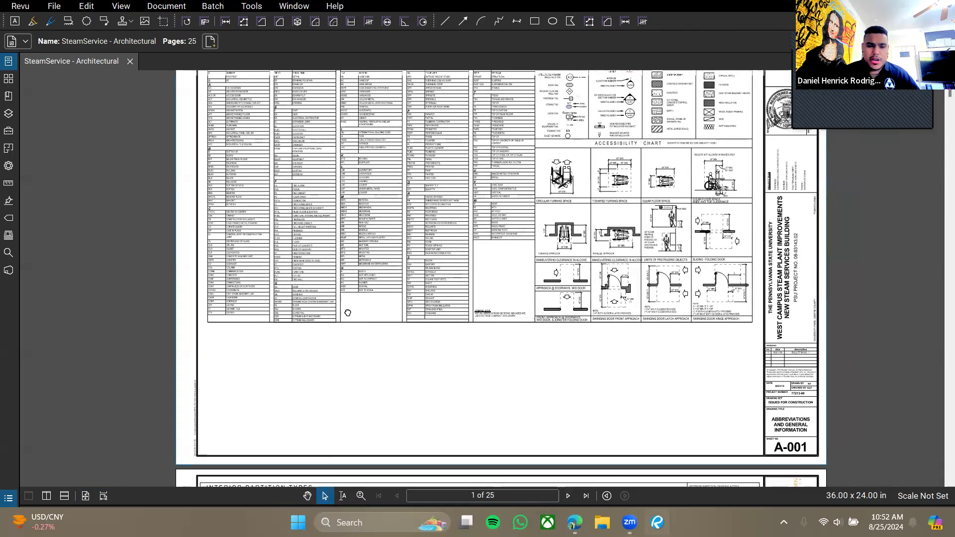
pyautogui.scroll(4, 306, 342)
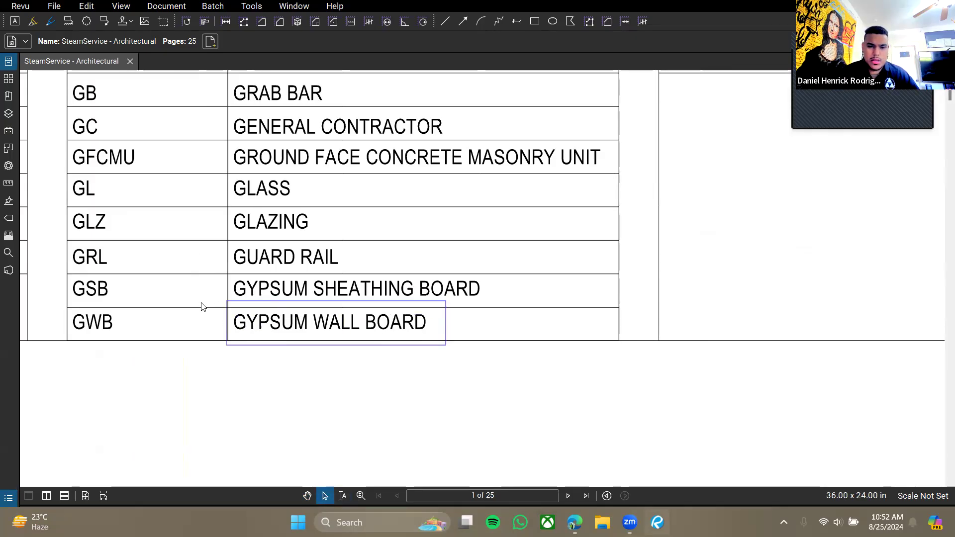
pyautogui.moveTo(211, 284); pyautogui.dragTo(587, 409)
pyautogui.scroll(-4, 471, 330)
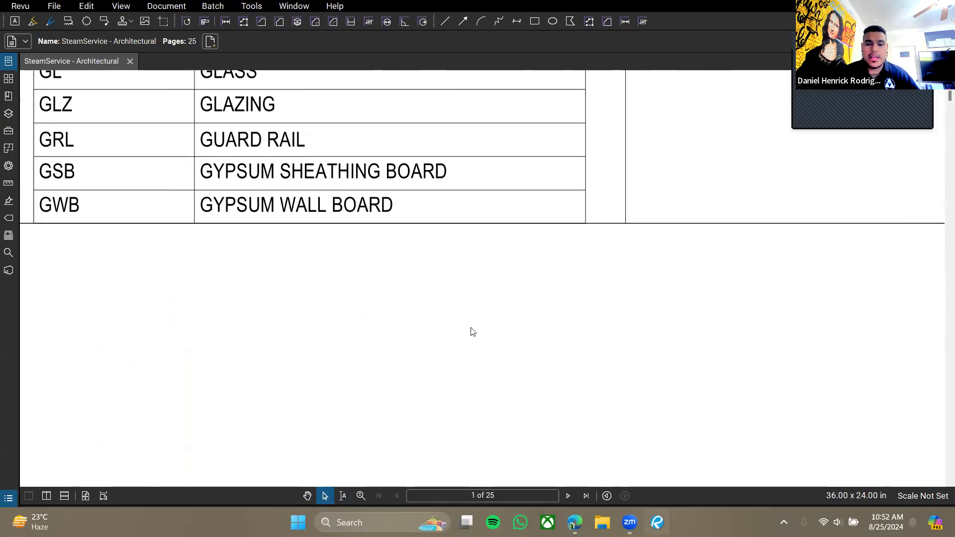
pyautogui.scroll(-2, 458, 320)
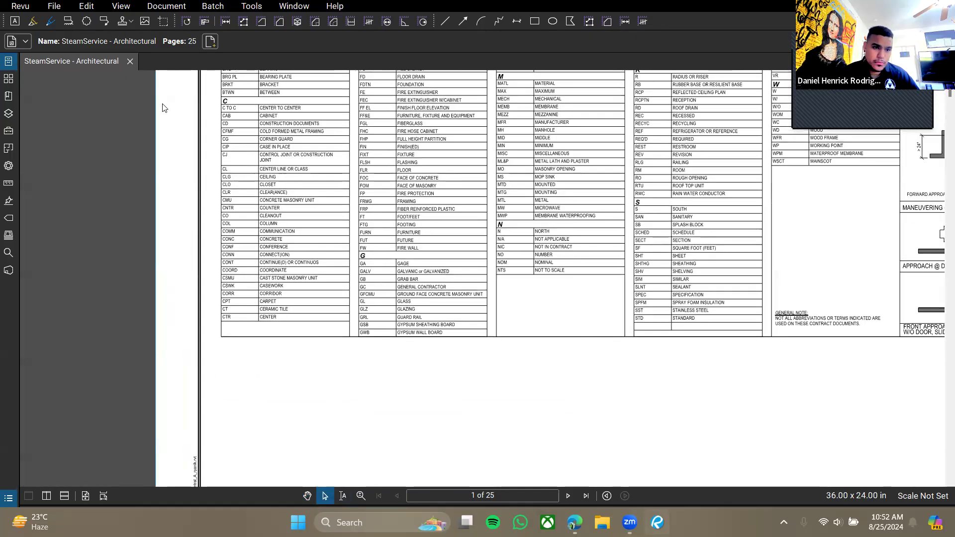
# Draw a red rectangle markup below the abbreviations table, then reselect it.
pyautogui.click(535, 21)
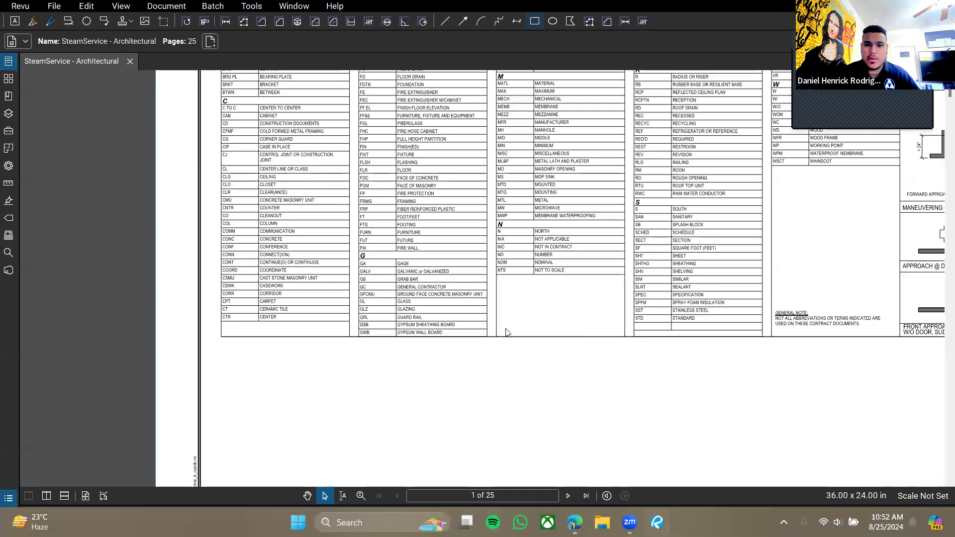
pyautogui.moveTo(511, 420); pyautogui.dragTo(435, 361)
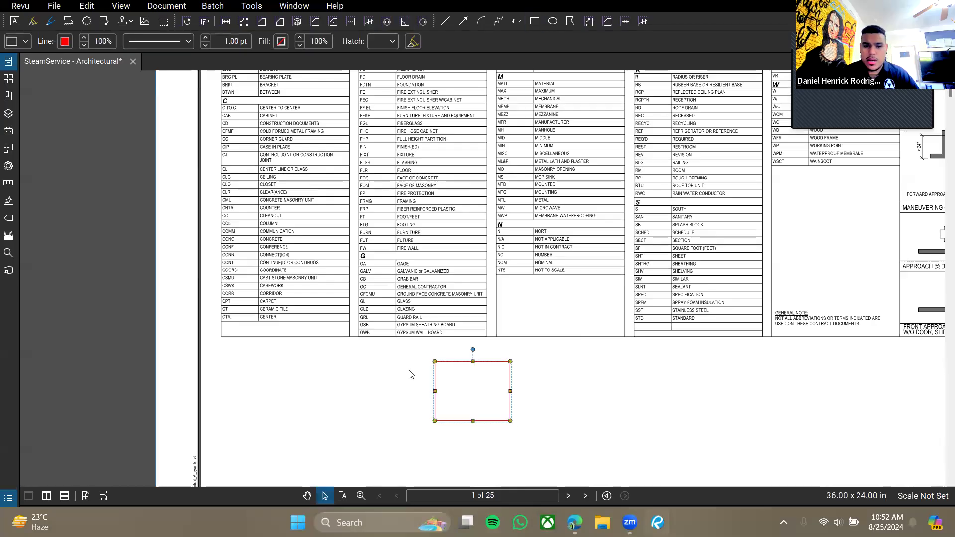
pyautogui.click(525, 409)
pyautogui.moveTo(422, 325); pyautogui.dragTo(560, 470)
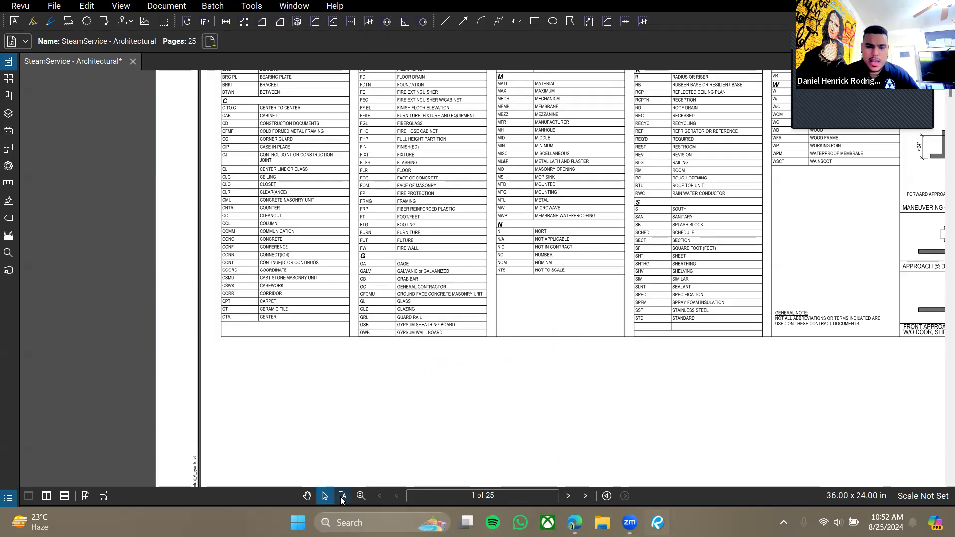
# Use Text Select to highlight the text GYPSUM WALL BOARD.
pyautogui.click(343, 496)
pyautogui.scroll(5, 417, 325)
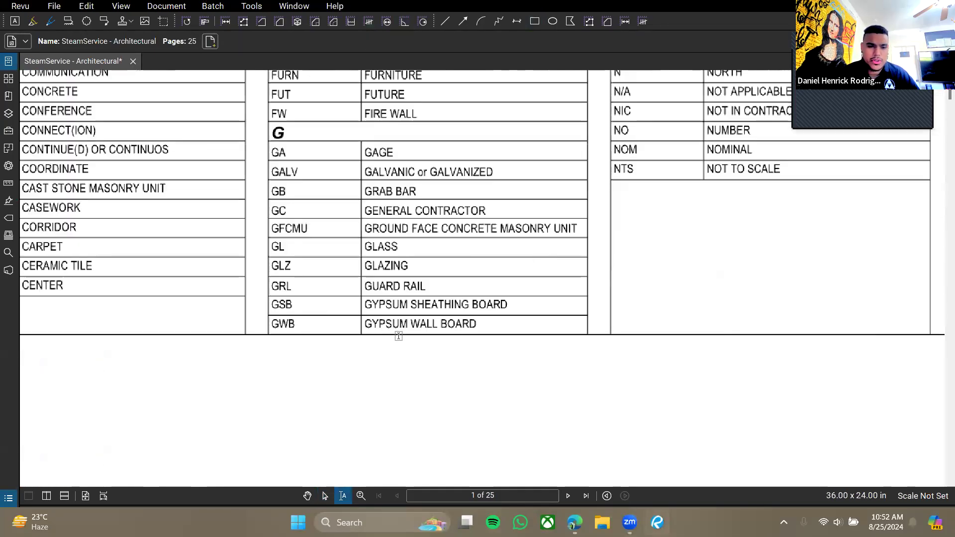
pyautogui.moveTo(511, 325); pyautogui.dragTo(358, 342)
# Zoom in and out on sheet A-001 with the Zoom tool and centre the sheet.
pyautogui.click(361, 496)
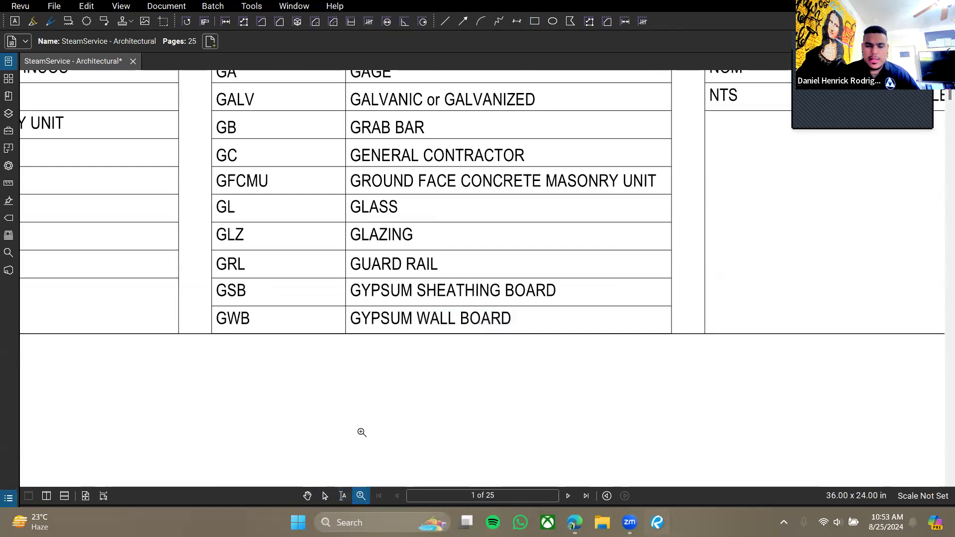
pyautogui.scroll(-8, 417, 369)
pyautogui.scroll(5, 416, 374)
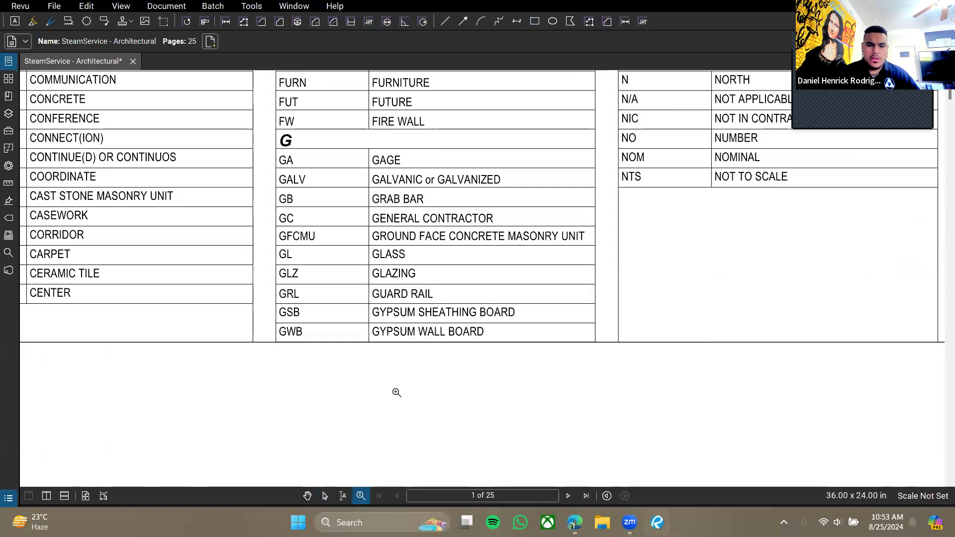
pyautogui.scroll(3, 396, 391)
pyautogui.press('Escape')
pyautogui.scroll(-5, 452, 343)
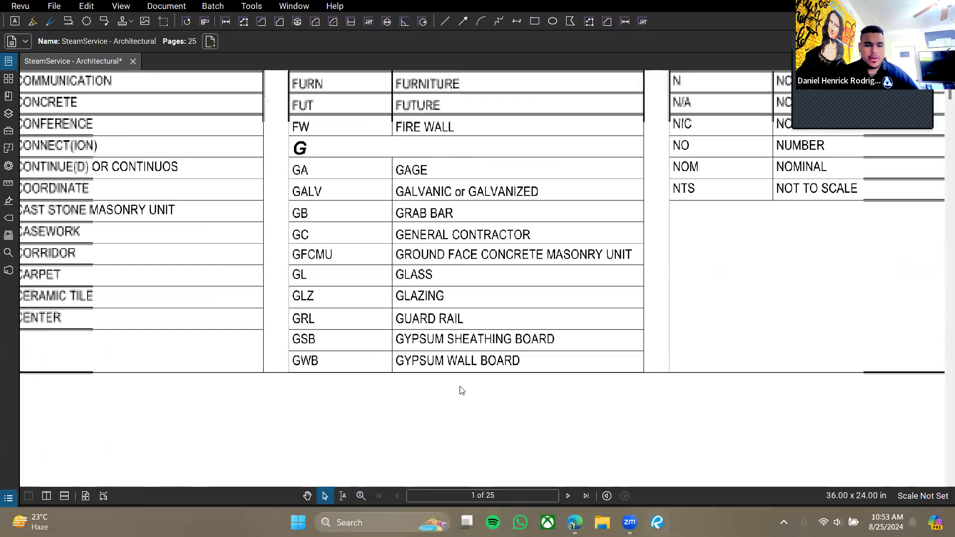
pyautogui.scroll(-2, 474, 367)
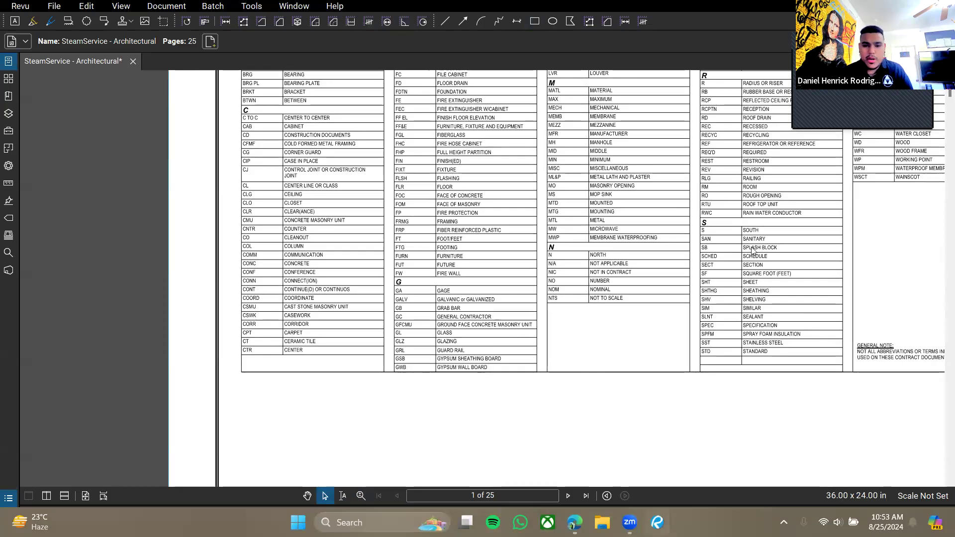
pyautogui.scroll(-4, 523, 298)
pyautogui.scroll(-1, 523, 299)
pyautogui.moveTo(522, 300)
pyautogui.mouseDown()
pyautogui.moveTo(451, 317)
pyautogui.moveTo(431, 310)
pyautogui.mouseUp()
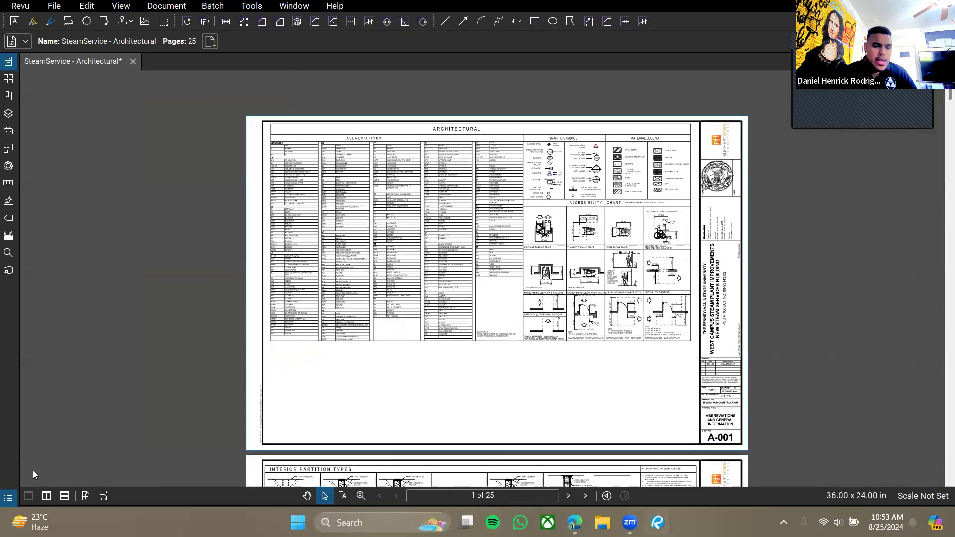
# Fit the whole A-001 sheet to the window.
pyautogui.click(87, 496)
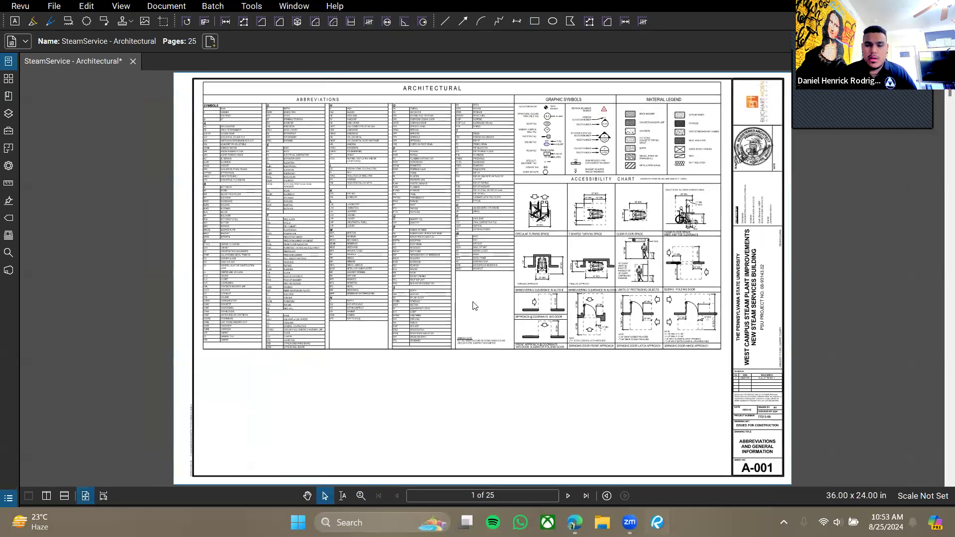
pyautogui.scroll(2, 617, 294)
pyautogui.scroll(-3, 618, 294)
pyautogui.scroll(2, 617, 295)
pyautogui.scroll(-2, 618, 294)
# Switch the page layout to continuous Scrolling Pages.
pyautogui.scroll(2, 617, 295)
pyautogui.scroll(-1, 617, 295)
pyautogui.moveTo(643, 305); pyautogui.dragTo(573, 298)
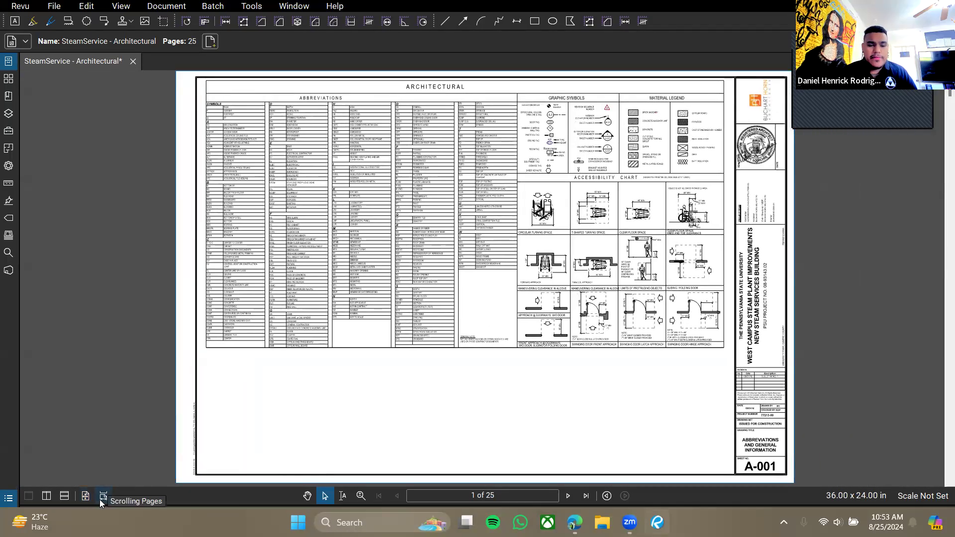
pyautogui.click(100, 499)
pyautogui.scroll(-2, 490, 337)
pyautogui.scroll(2, 495, 336)
pyautogui.scroll(-5, 496, 336)
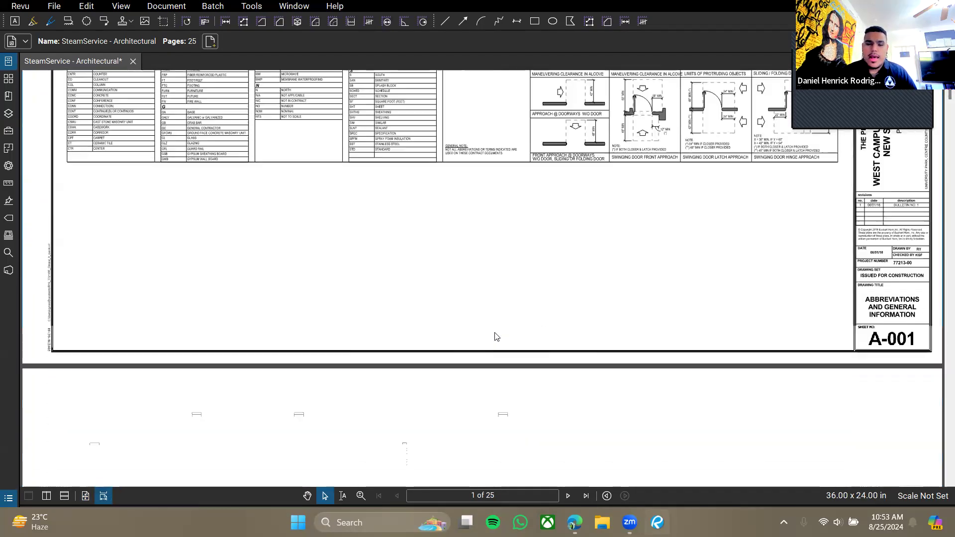
pyautogui.scroll(4, 495, 336)
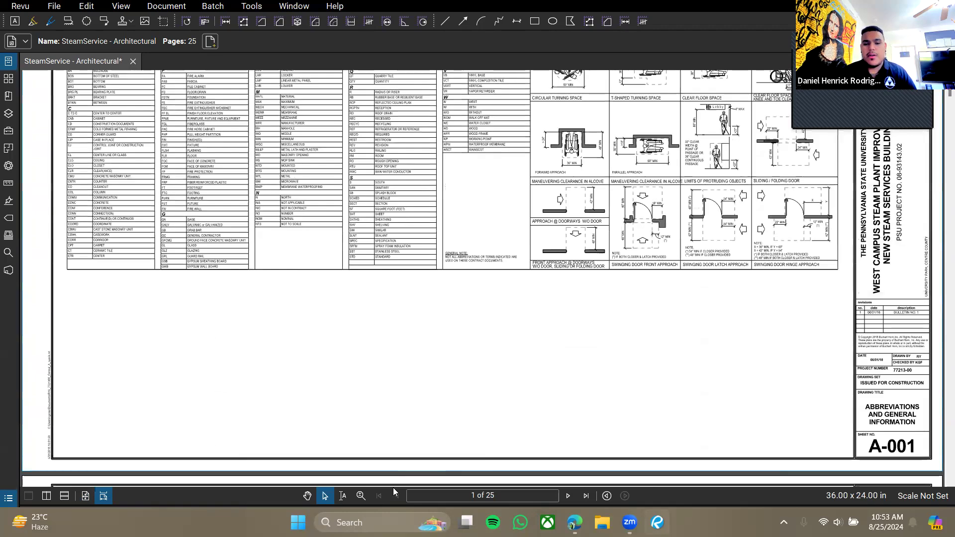
# Zoom in on the lower part of sheet A-001 and pan across it.
pyautogui.click(362, 495)
pyautogui.scroll(-2, 475, 267)
pyautogui.scroll(1, 476, 268)
pyautogui.scroll(-1, 477, 272)
pyautogui.moveTo(498, 308); pyautogui.dragTo(496, 309)
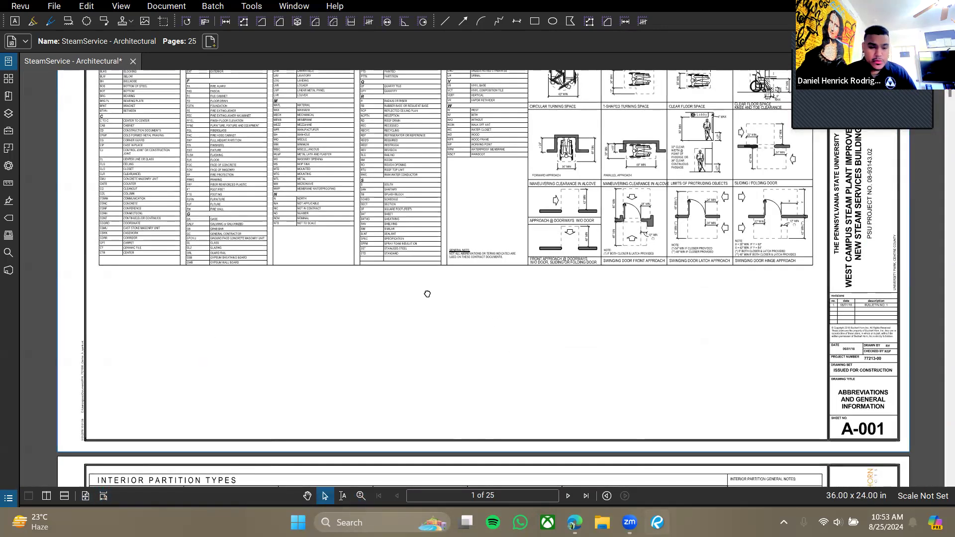
pyautogui.moveTo(428, 294); pyautogui.dragTo(452, 363)
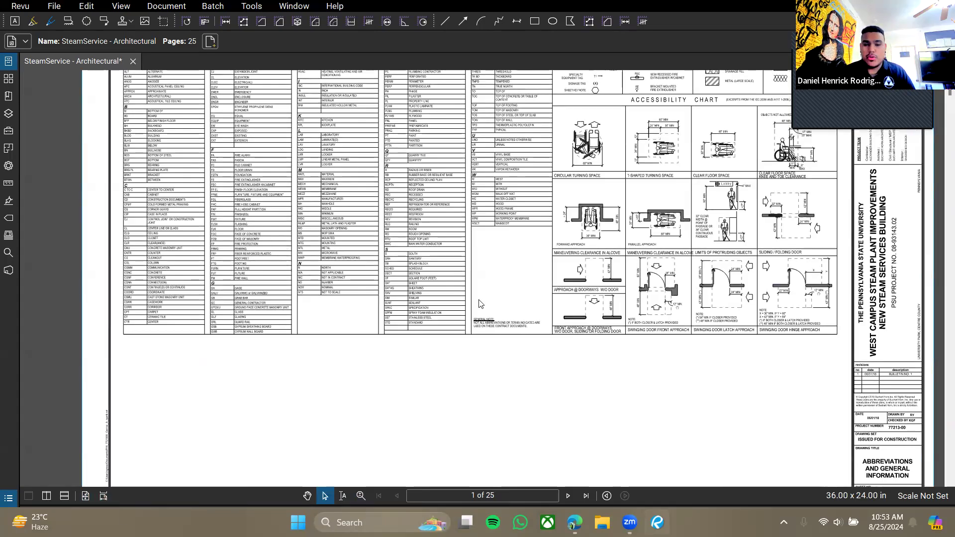
pyautogui.scroll(4, 506, 298)
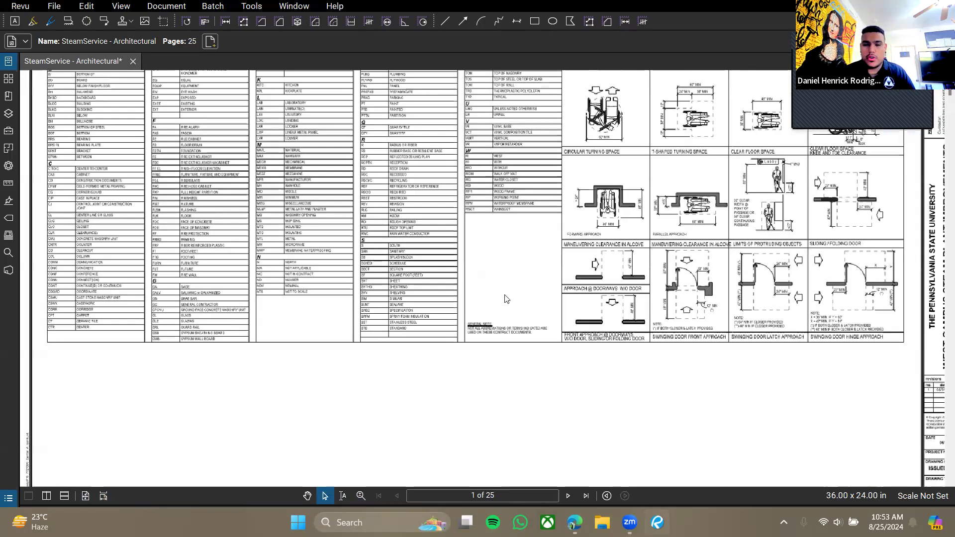
pyautogui.scroll(-5, 506, 299)
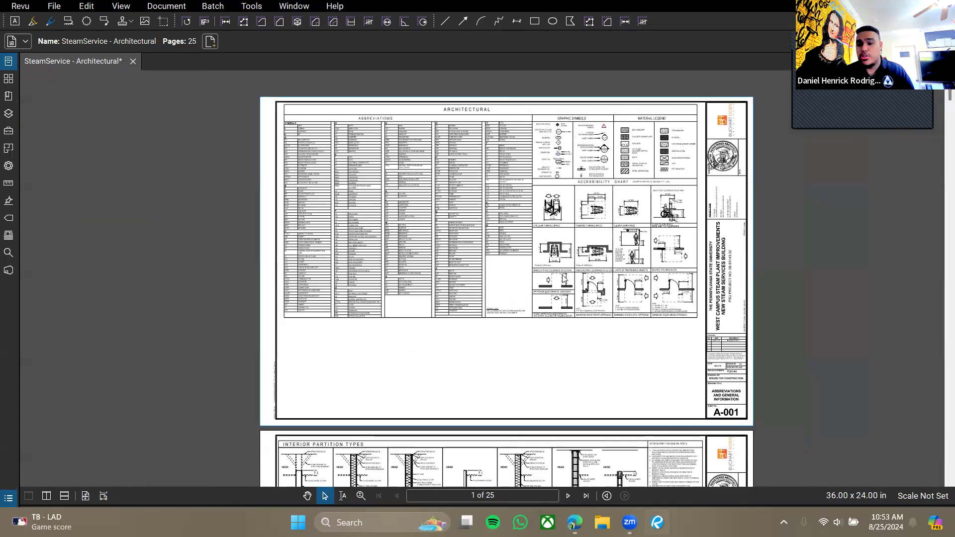
pyautogui.moveTo(604, 336); pyautogui.dragTo(586, 333)
# Scroll down to the A-101 Basement Plan and split the view into two side-by-side panes.
pyautogui.scroll(-8, 478, 264)
pyautogui.scroll(8, 479, 267)
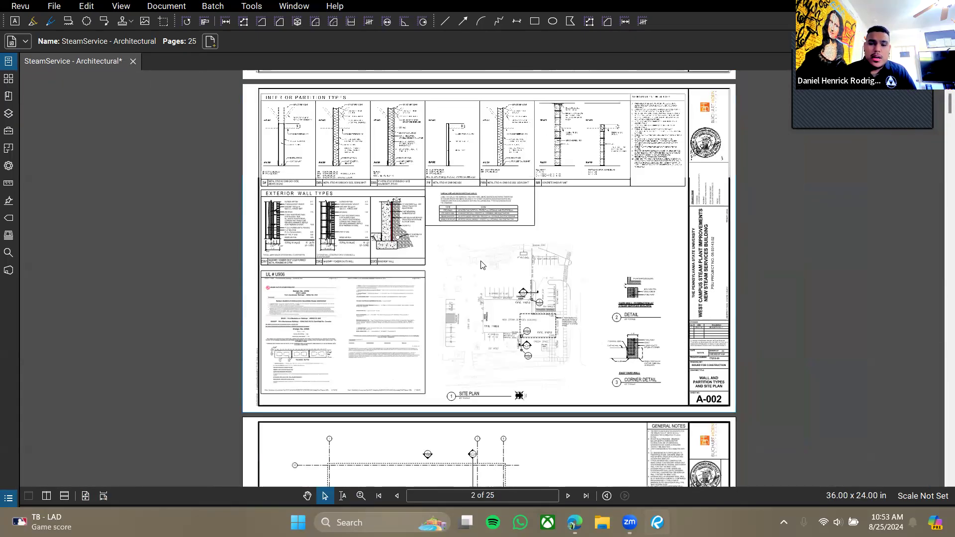
pyautogui.scroll(-3, 473, 279)
pyautogui.scroll(-8, 471, 285)
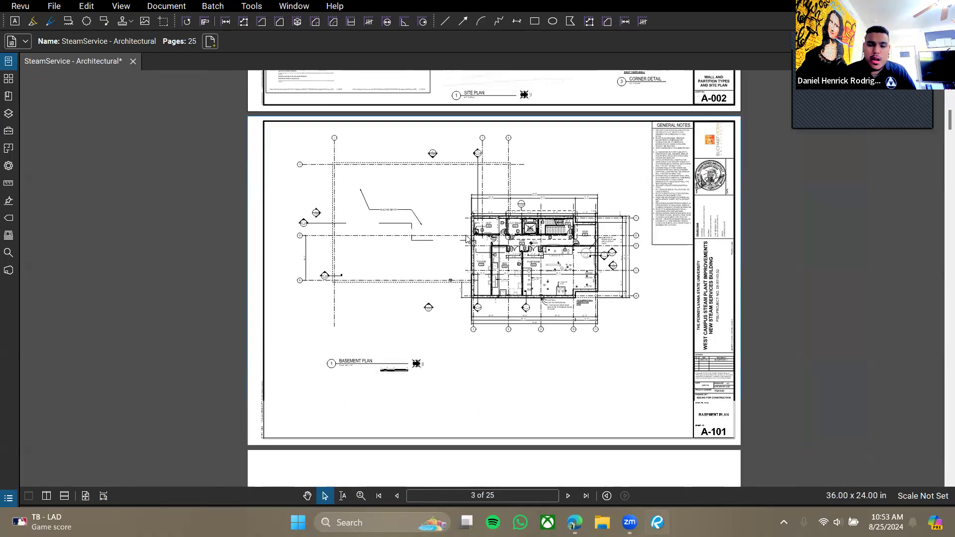
pyautogui.scroll(3, 471, 292)
pyautogui.scroll(-3, 471, 294)
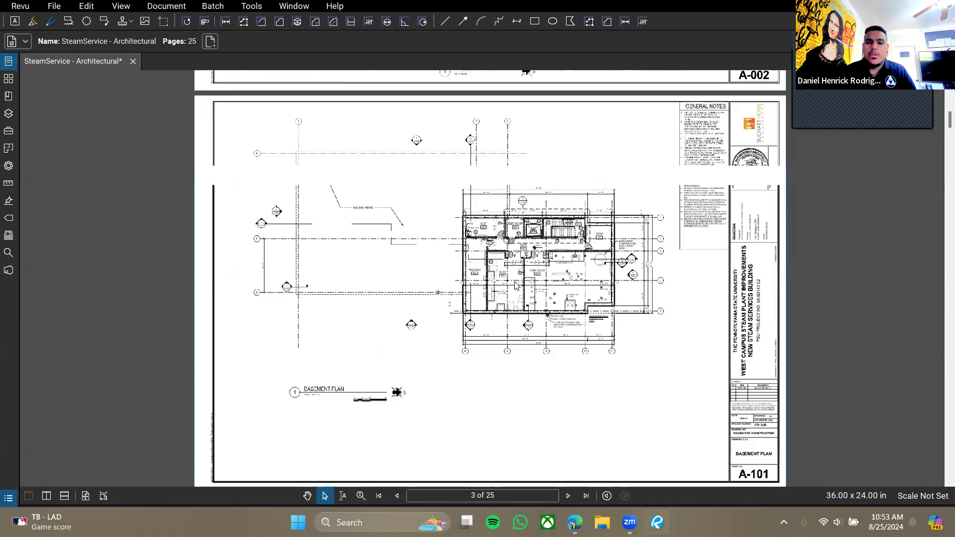
pyautogui.scroll(6, 535, 305)
pyautogui.scroll(3, 555, 313)
pyautogui.moveTo(662, 212); pyautogui.dragTo(396, 258)
pyautogui.scroll(-5, 396, 259)
pyautogui.scroll(-6, 397, 259)
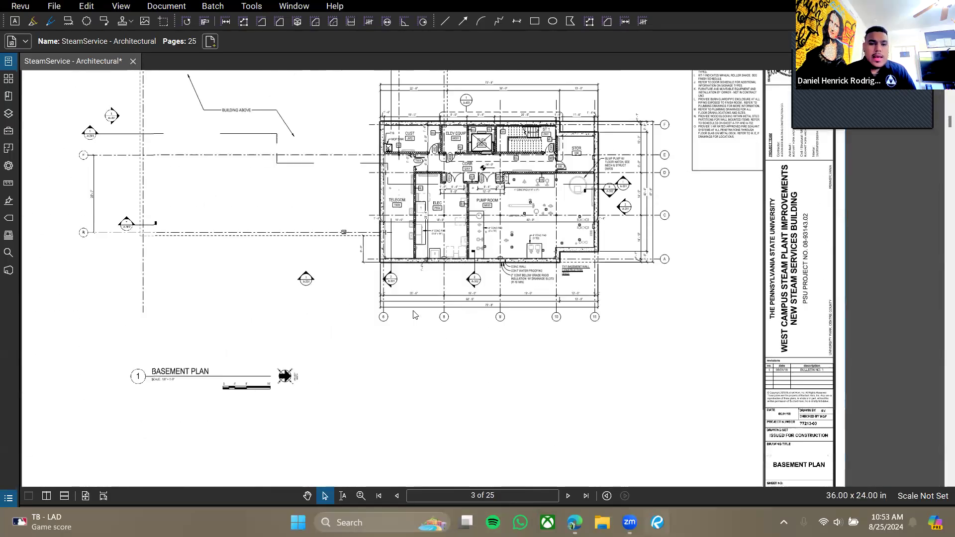
pyautogui.click(46, 496)
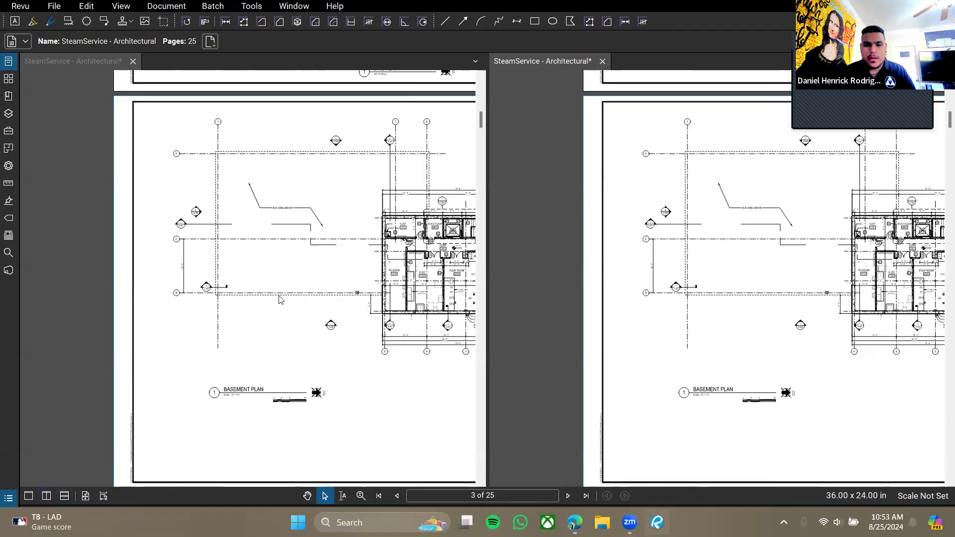
# Open Preferences to the Navigation page, then close it without changes.
pyautogui.moveTo(279, 299); pyautogui.dragTo(114, 297)
pyautogui.scroll(10, 658, 282)
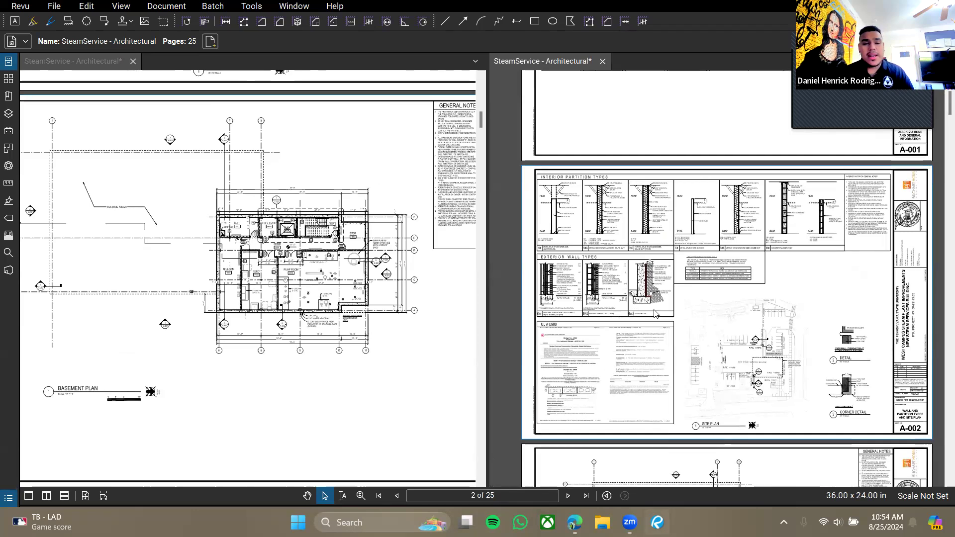
pyautogui.click(18, 10)
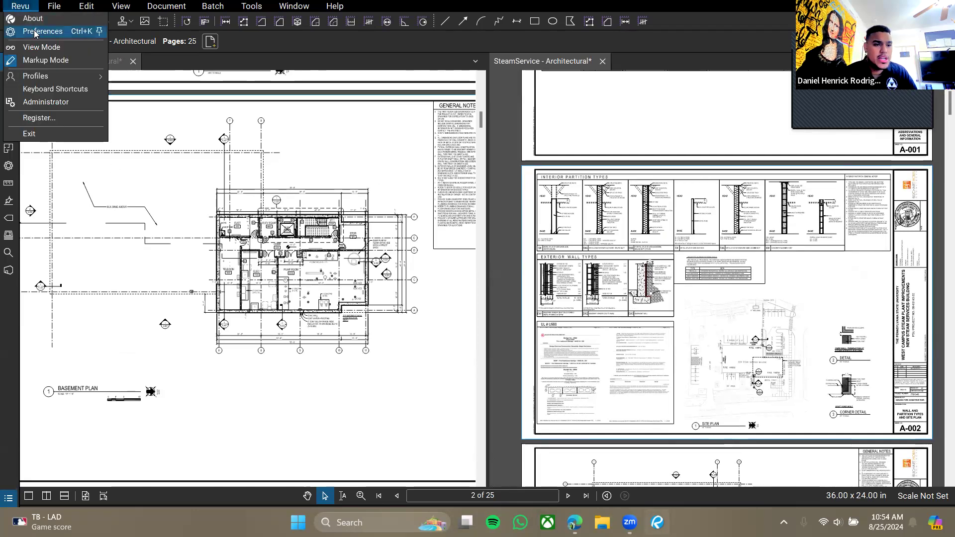
pyautogui.click(34, 32)
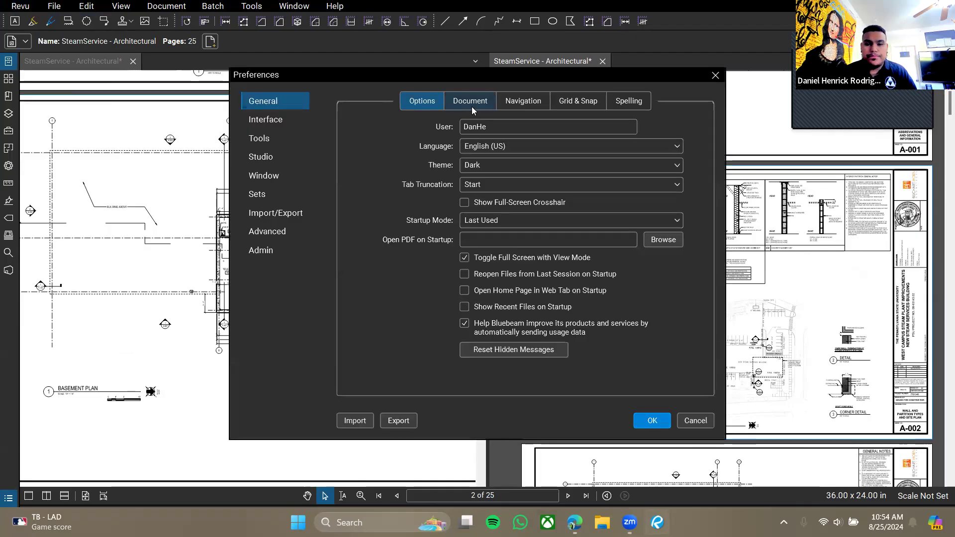
pyautogui.click(529, 100)
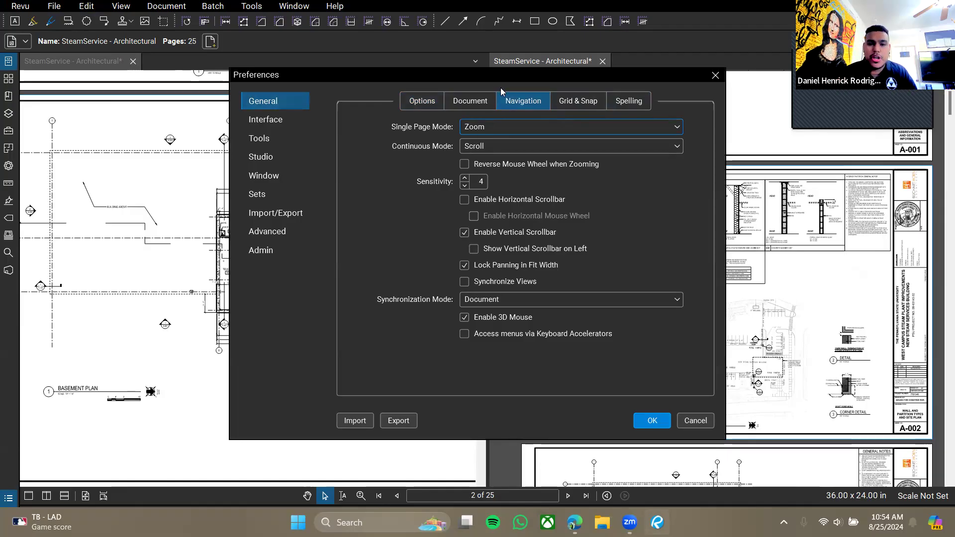
pyautogui.click(715, 75)
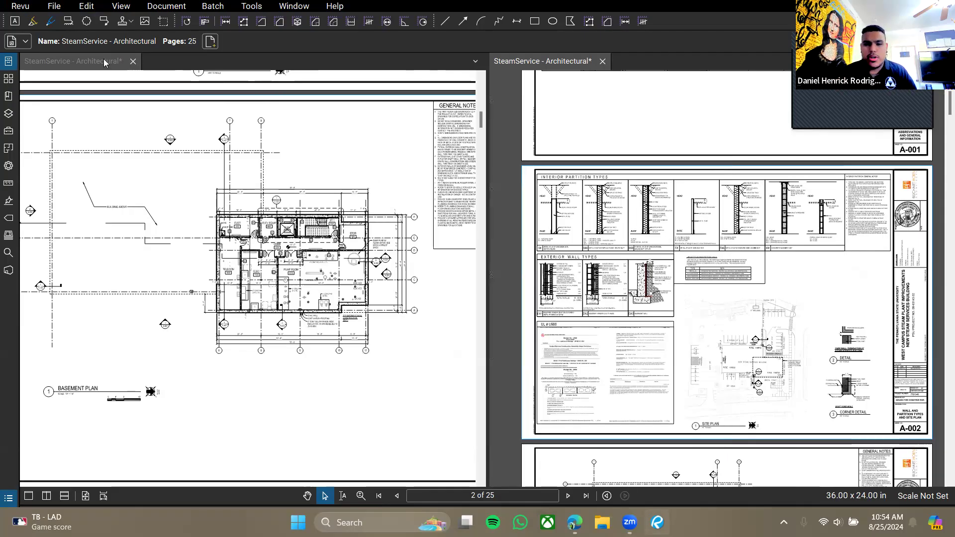
# Turn on Synchronize Views in Preferences > General > Navigation and confirm with OK.
pyautogui.click(20, 6)
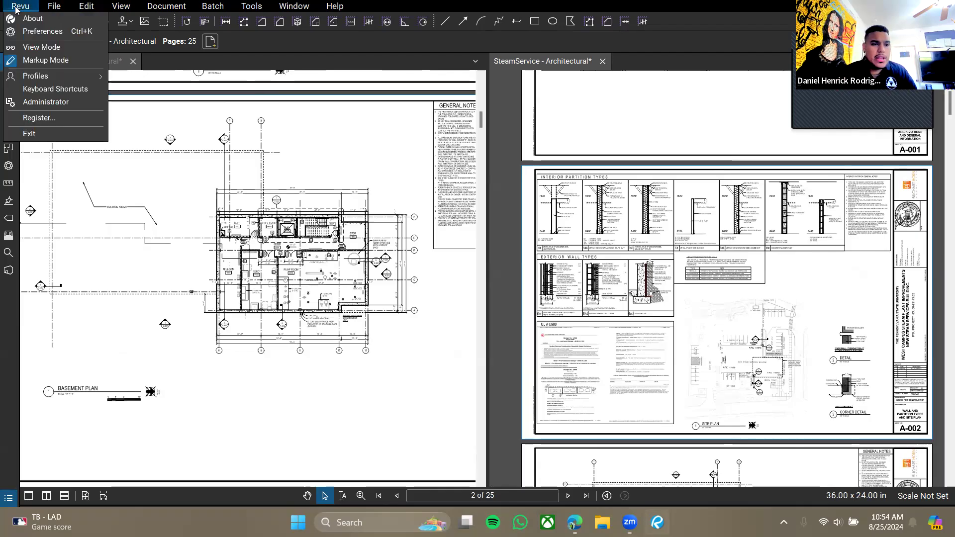
pyautogui.click(35, 31)
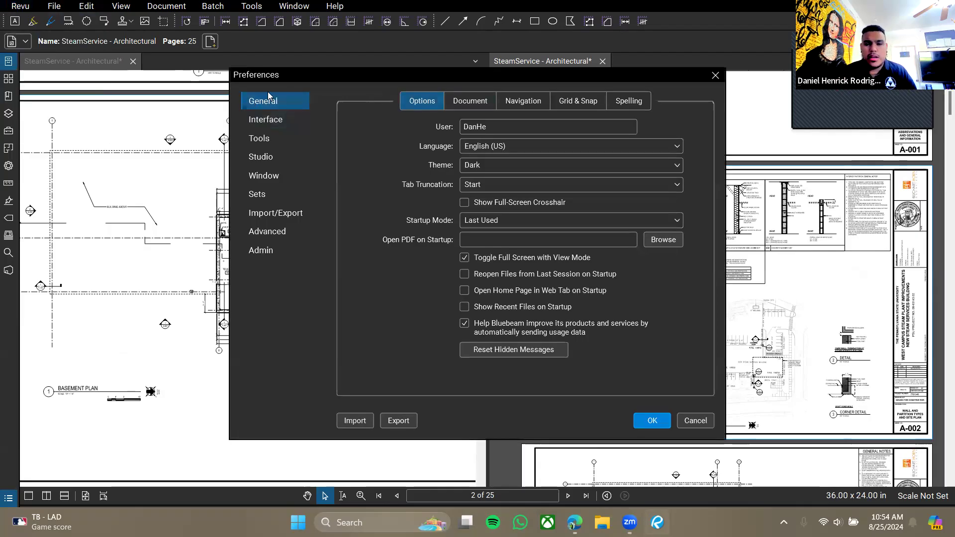
pyautogui.click(531, 103)
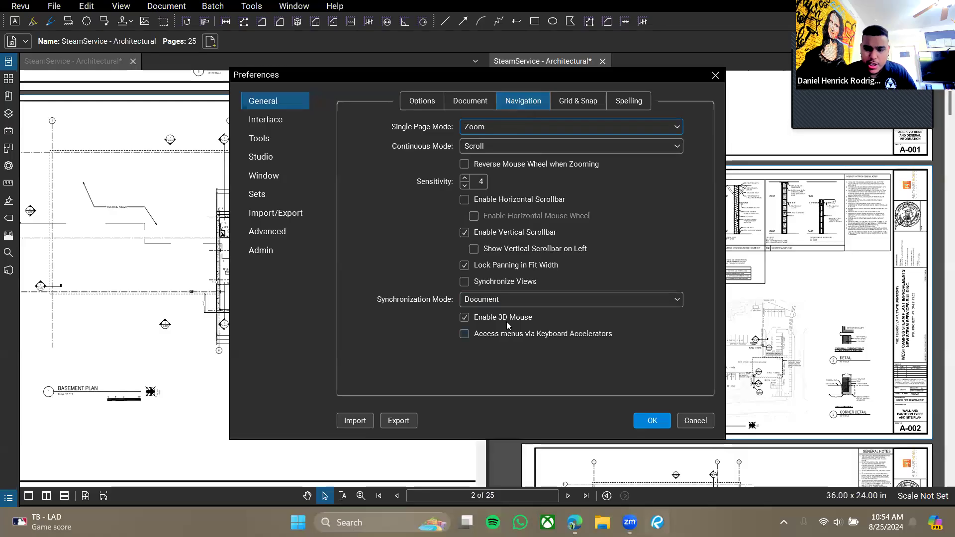
pyautogui.click(464, 282)
pyautogui.click(653, 420)
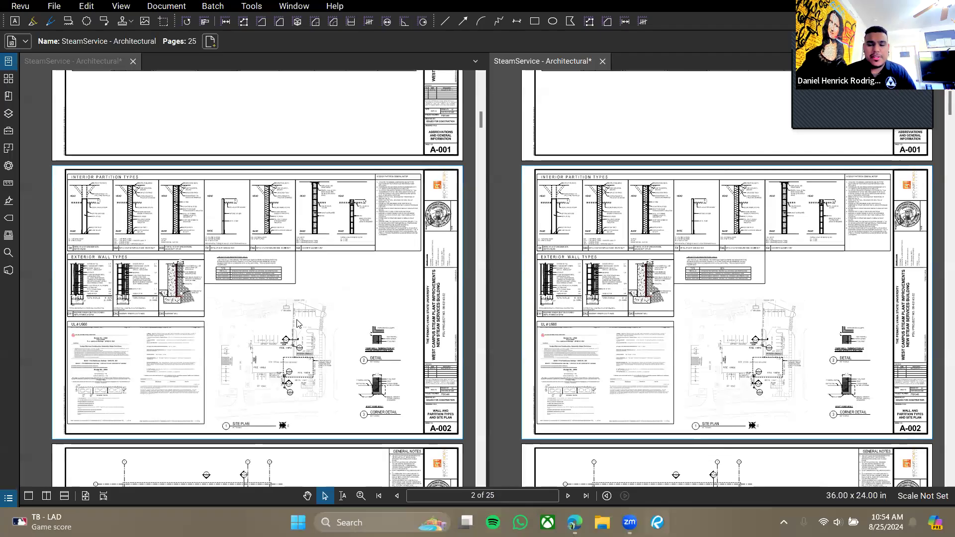
# Scroll and pan the first floor plan over to the office rooms.
pyautogui.scroll(-10, 337, 285)
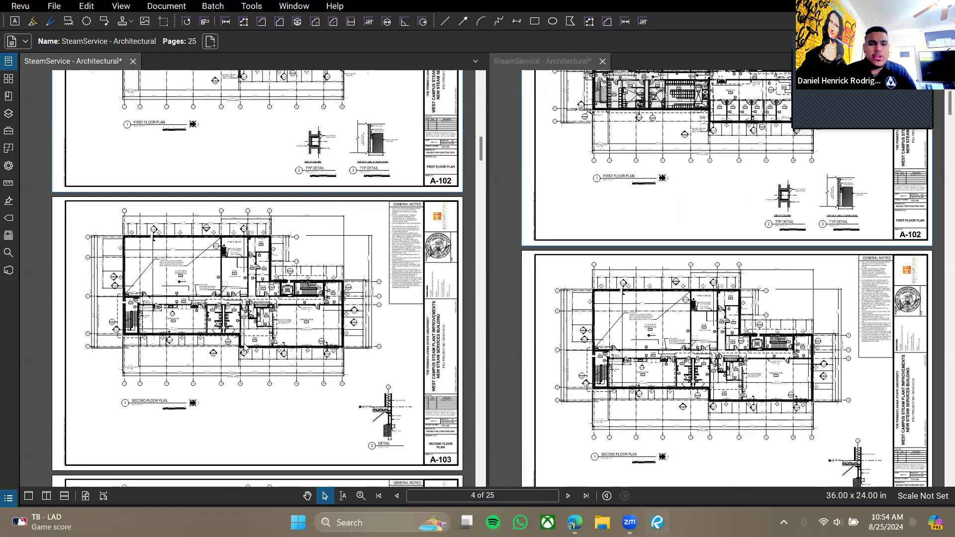
pyautogui.scroll(3, 233, 333)
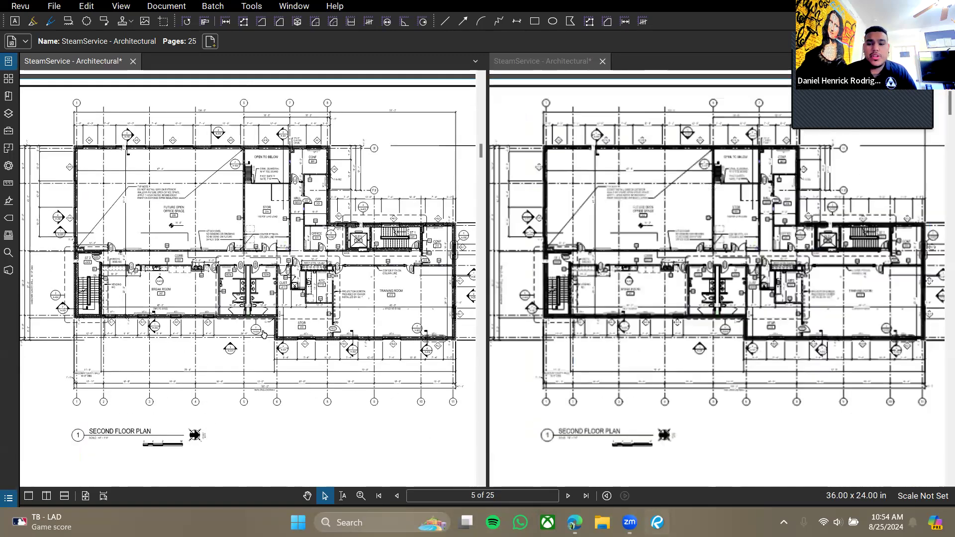
pyautogui.scroll(10, 237, 273)
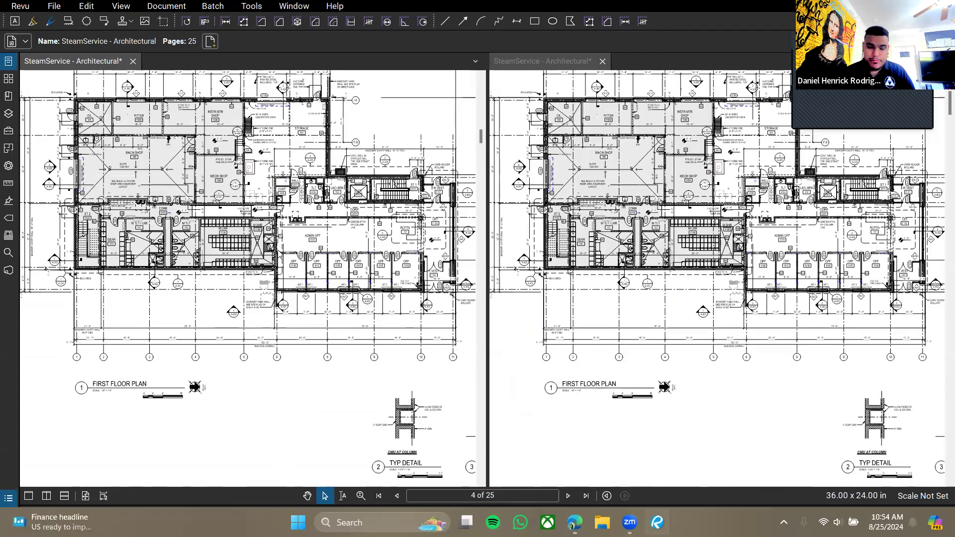
pyautogui.scroll(5, 311, 148)
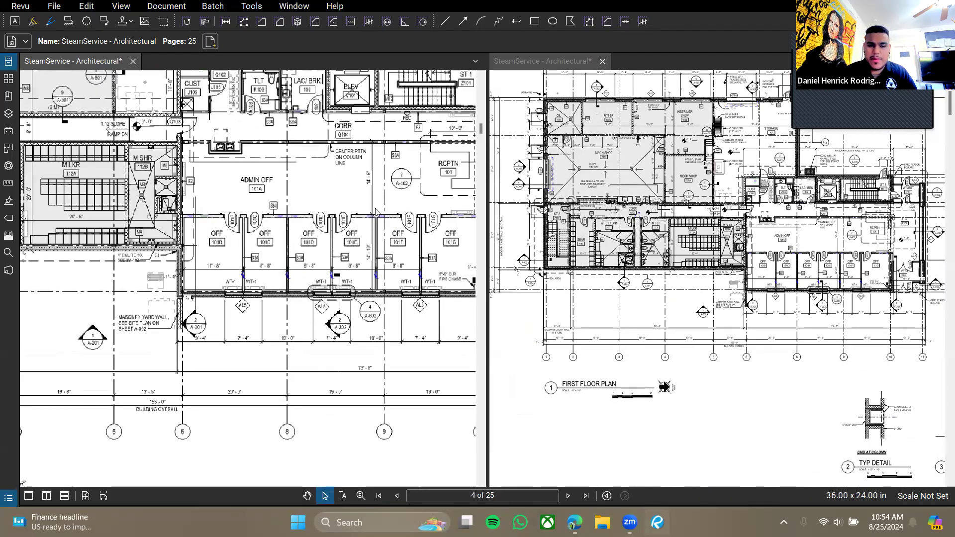
pyautogui.moveTo(275, 259); pyautogui.dragTo(215, 301)
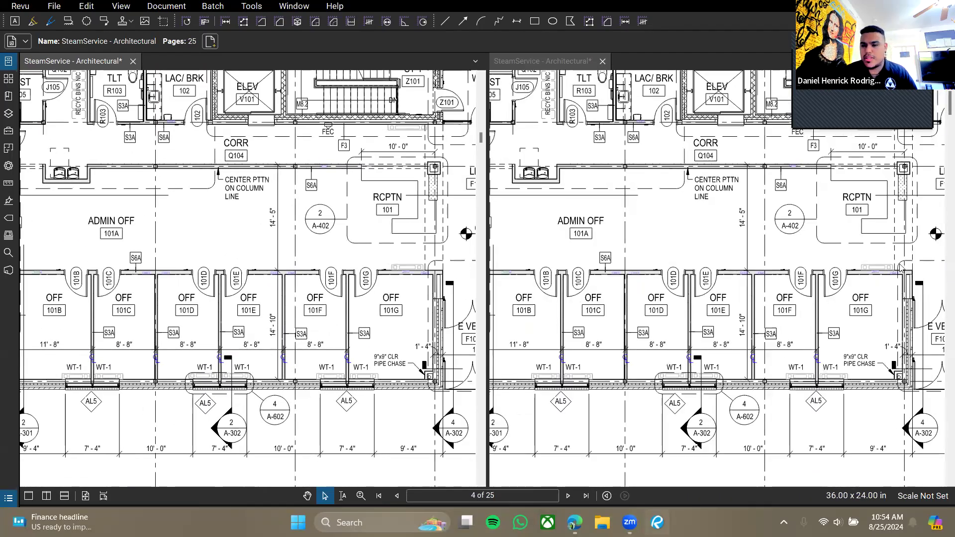
# Turn off Synchronize Views in Preferences > Navigation and apply with OK.
pyautogui.click(22, 6)
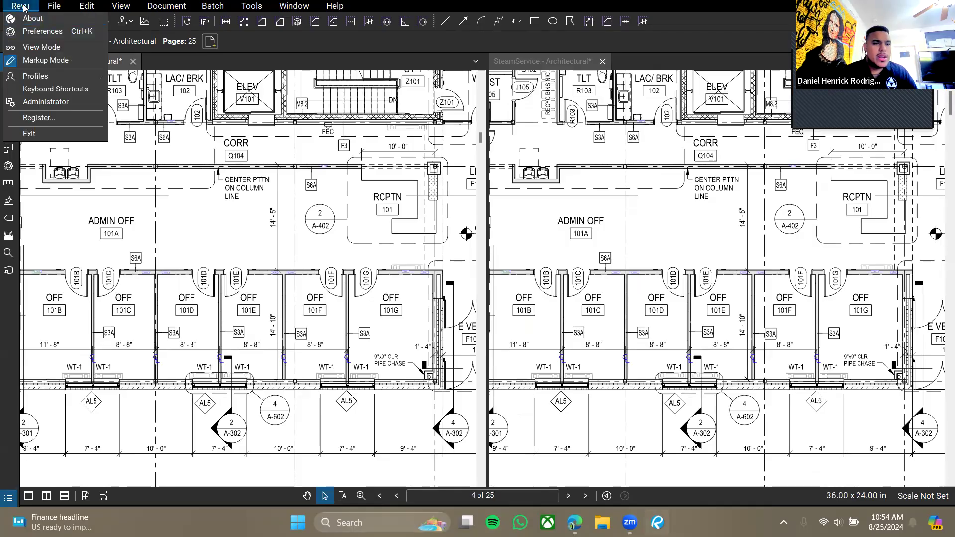
pyautogui.click(40, 32)
pyautogui.click(539, 101)
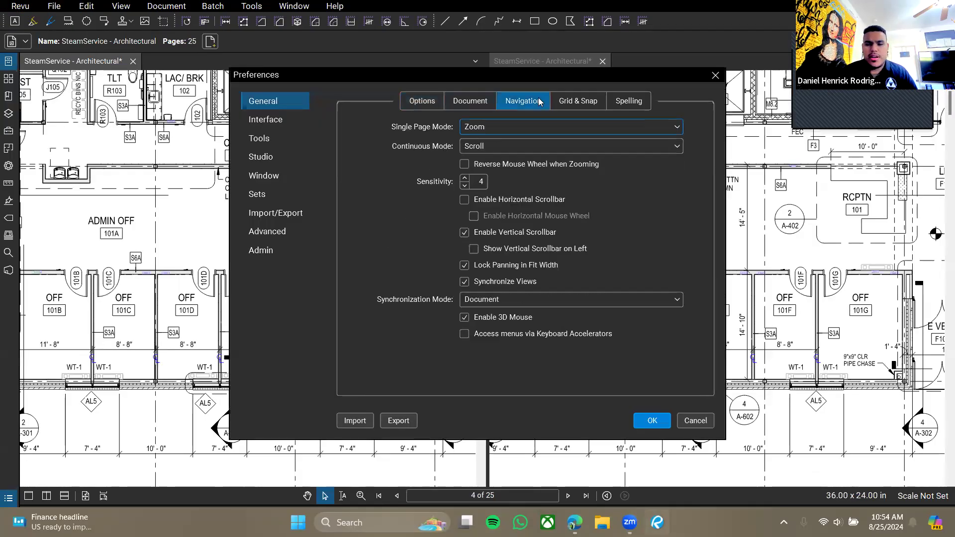
pyautogui.click(464, 283)
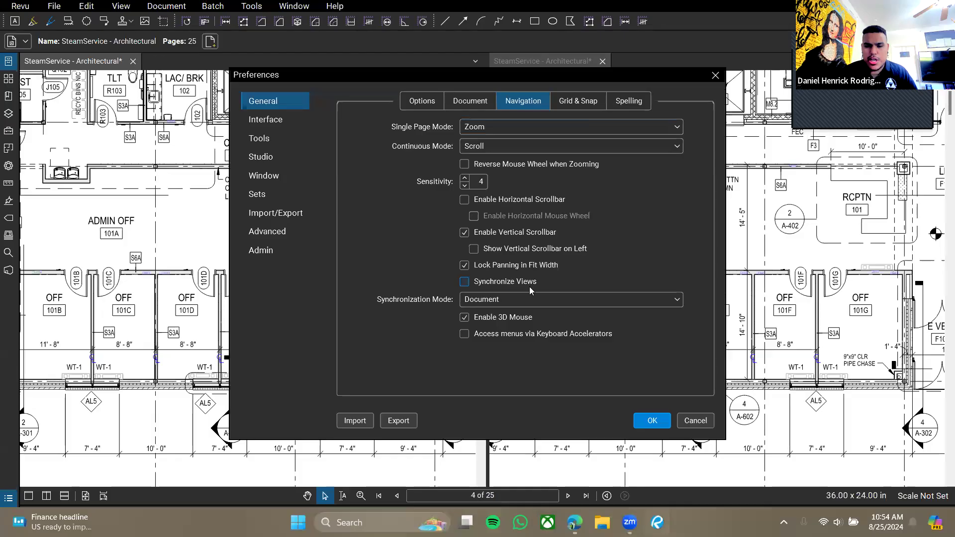
pyautogui.click(652, 422)
# Pan one view alone toward the reception room and follow the 2/A-402 callout to sheet A-402.
pyautogui.click(679, 322)
pyautogui.scroll(-8, 692, 331)
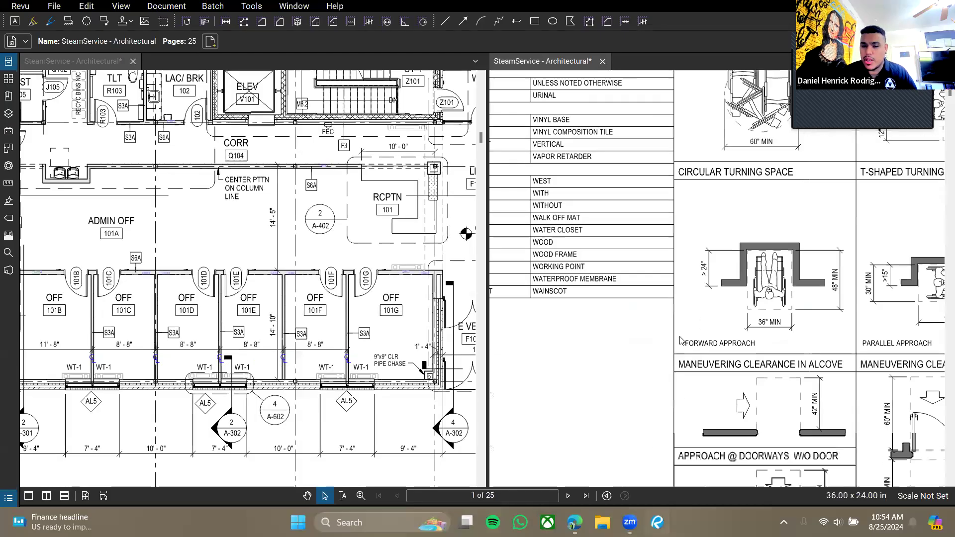
pyautogui.scroll(-3, 693, 333)
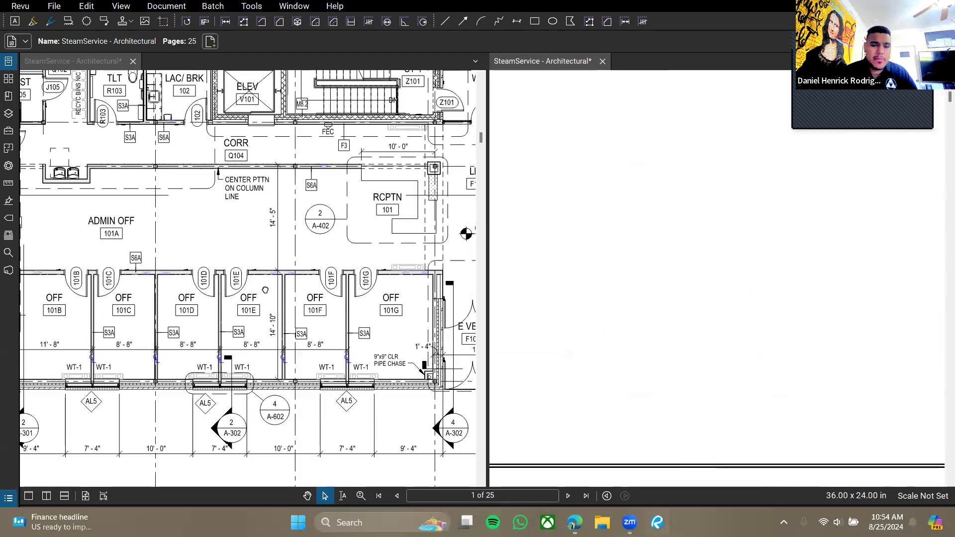
pyautogui.moveTo(265, 290); pyautogui.dragTo(178, 354)
pyautogui.scroll(3, 295, 286)
pyautogui.moveTo(408, 367); pyautogui.dragTo(321, 382)
pyautogui.scroll(-4, 315, 339)
pyautogui.scroll(4, 286, 341)
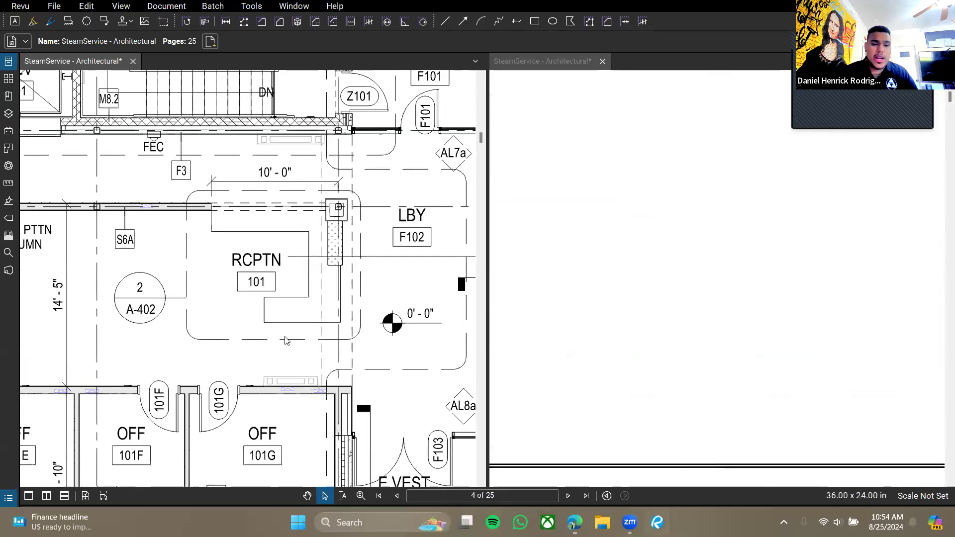
pyautogui.scroll(1, 286, 341)
pyautogui.click(106, 300)
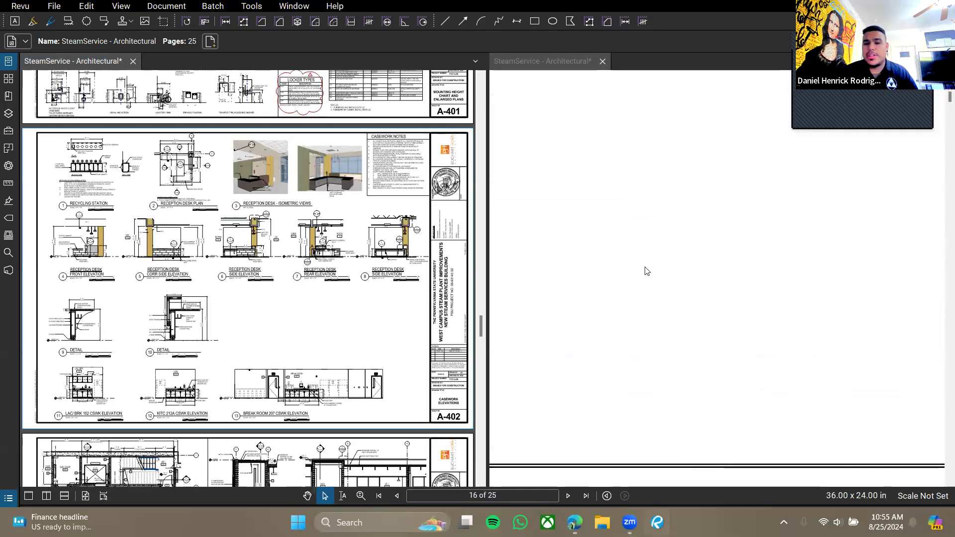
# Close the second view so a single pane shows the set.
pyautogui.click(602, 61)
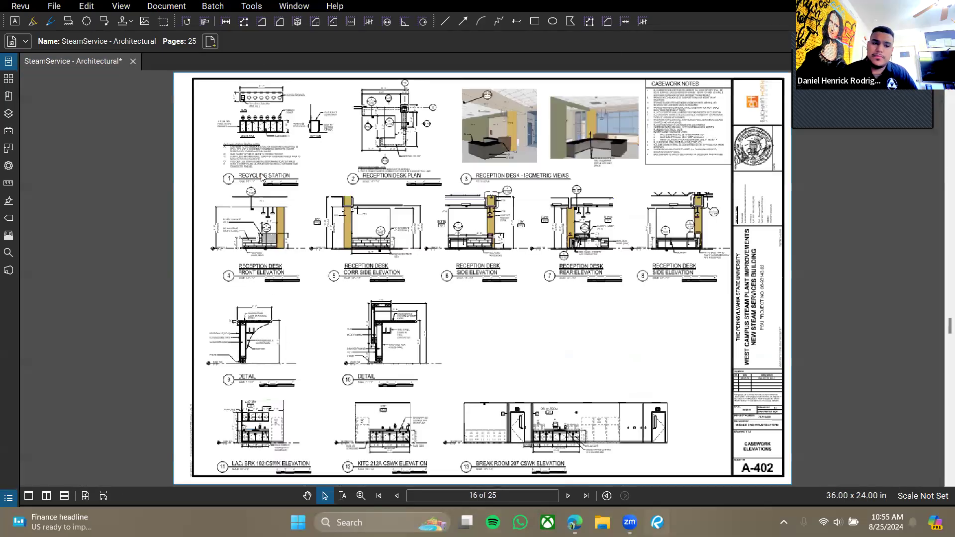
pyautogui.moveTo(392, 257); pyautogui.dragTo(405, 324)
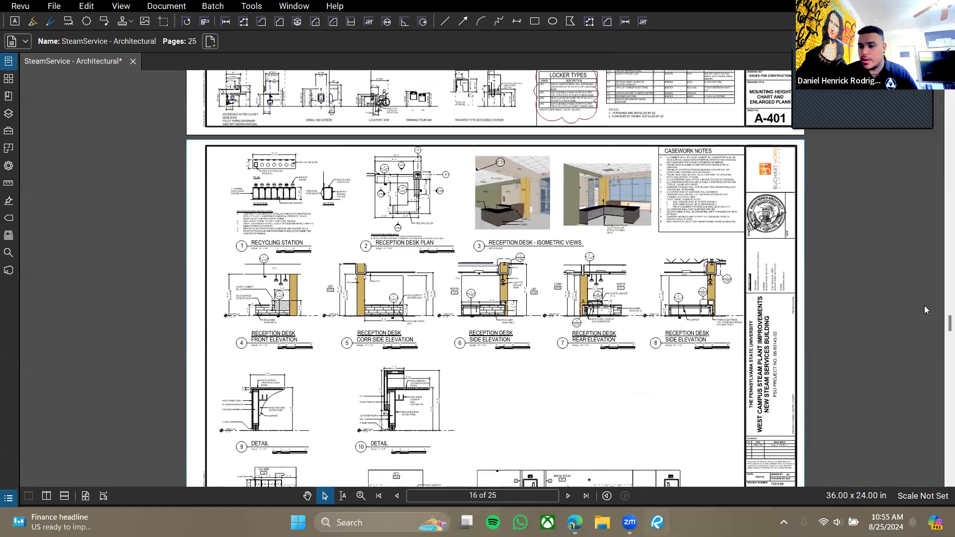
pyautogui.moveTo(948, 324); pyautogui.dragTo(941, 93)
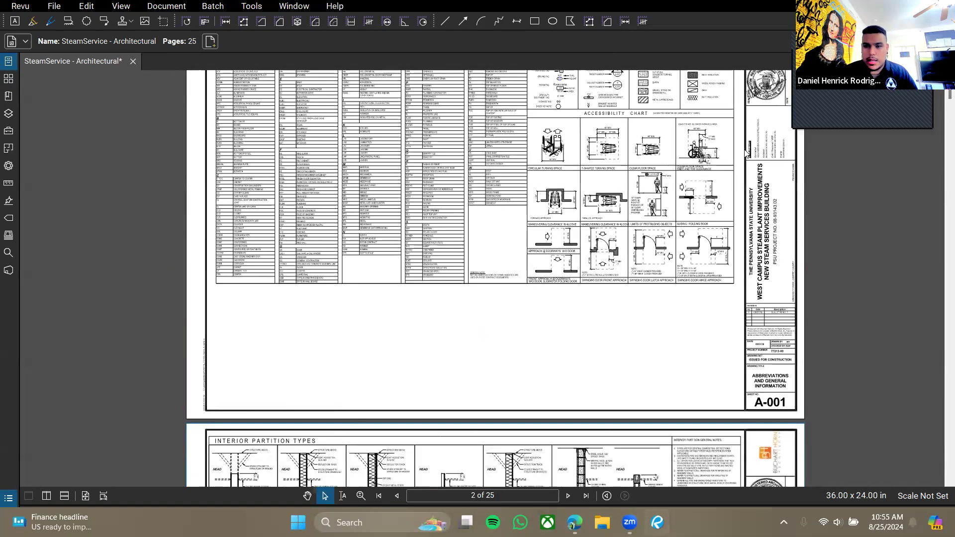
pyautogui.scroll(2, 711, 232)
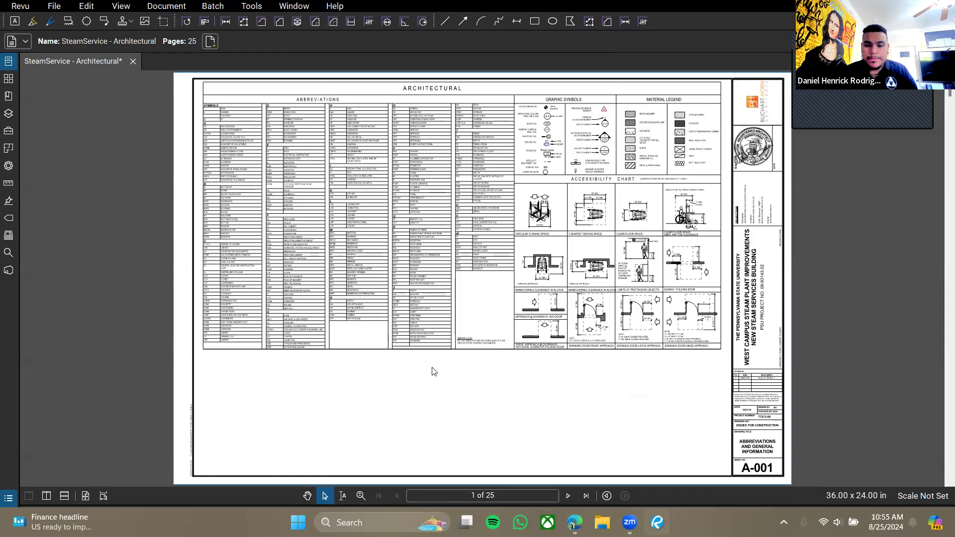
# Browse the Revu menu's recently opened files, then dismiss the menu.
pyautogui.click(18, 9)
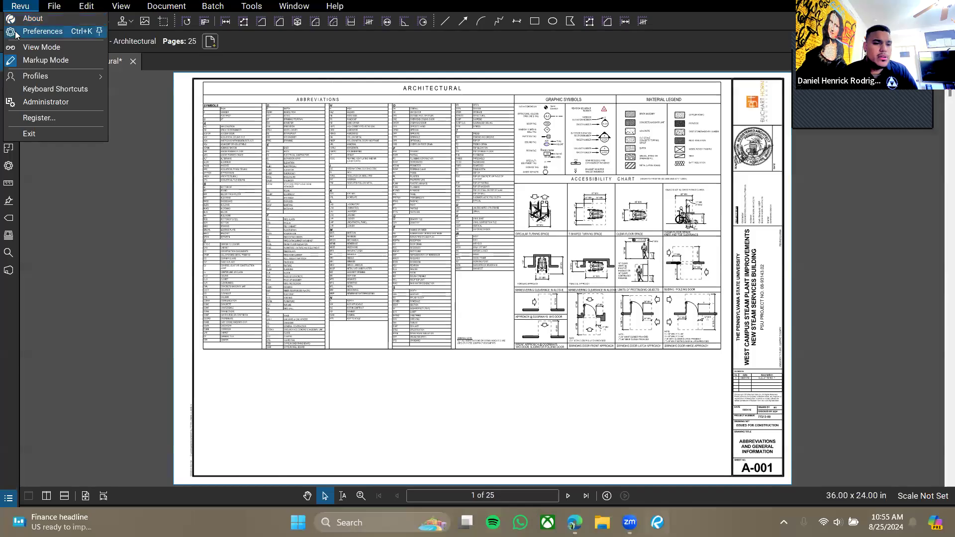
pyautogui.moveTo(56, 5)
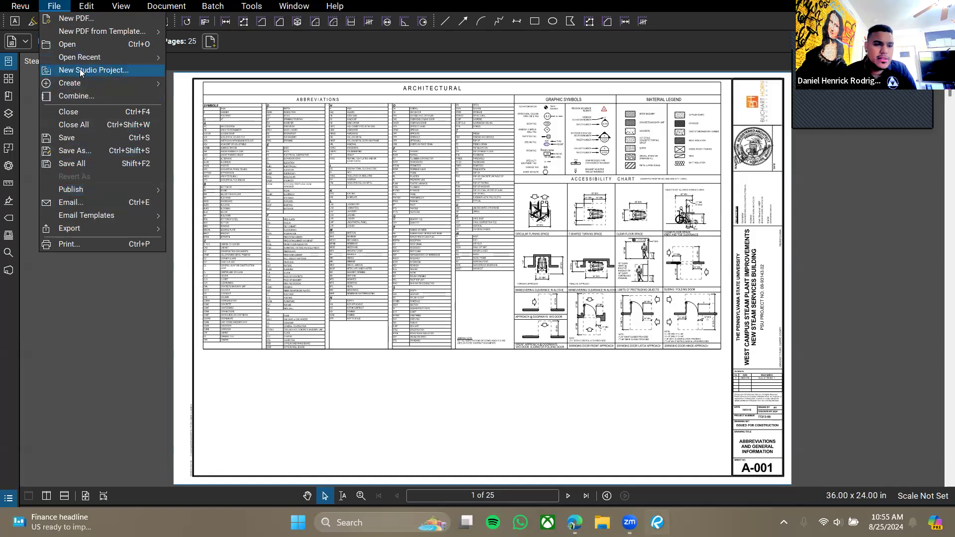
pyautogui.click(53, 6)
pyautogui.click(51, 6)
pyautogui.click(51, 6)
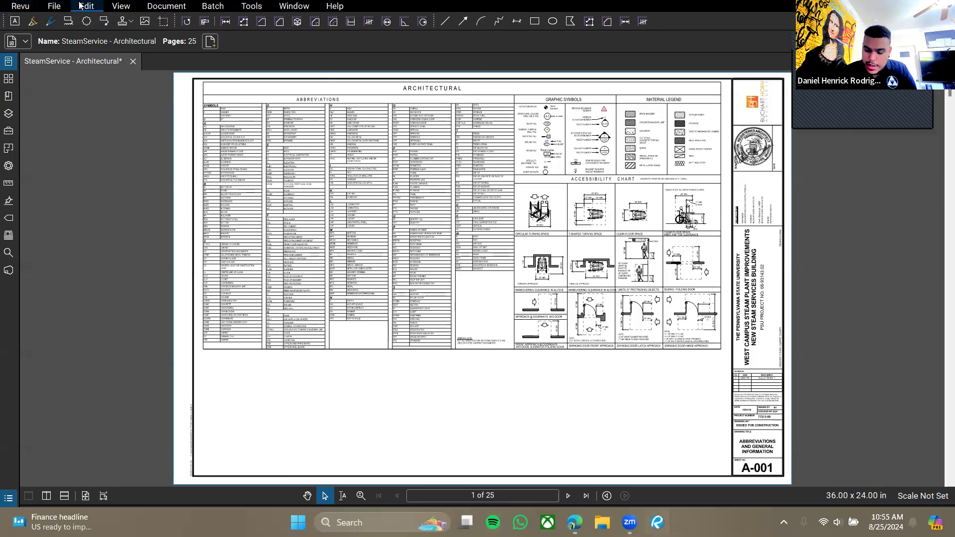
# Lasso-select an area below the abbreviations table, then return to the normal Select tool.
pyautogui.moveTo(94, 7)
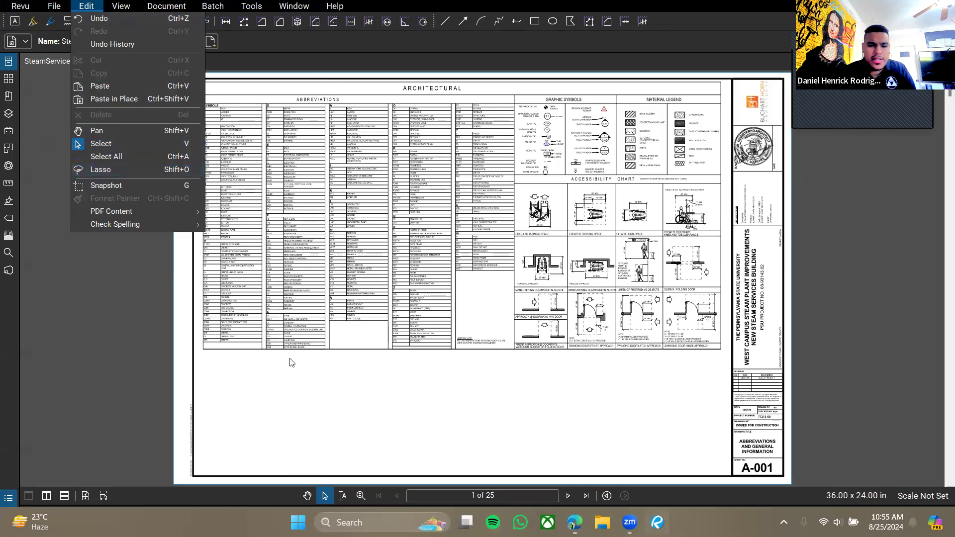
pyautogui.click(115, 170)
pyautogui.moveTo(354, 436)
pyautogui.mouseDown()
pyautogui.moveTo(321, 390)
pyautogui.moveTo(327, 437)
pyautogui.moveTo(356, 358)
pyautogui.moveTo(309, 427)
pyautogui.moveTo(316, 434)
pyautogui.mouseUp()
pyautogui.press('Escape')
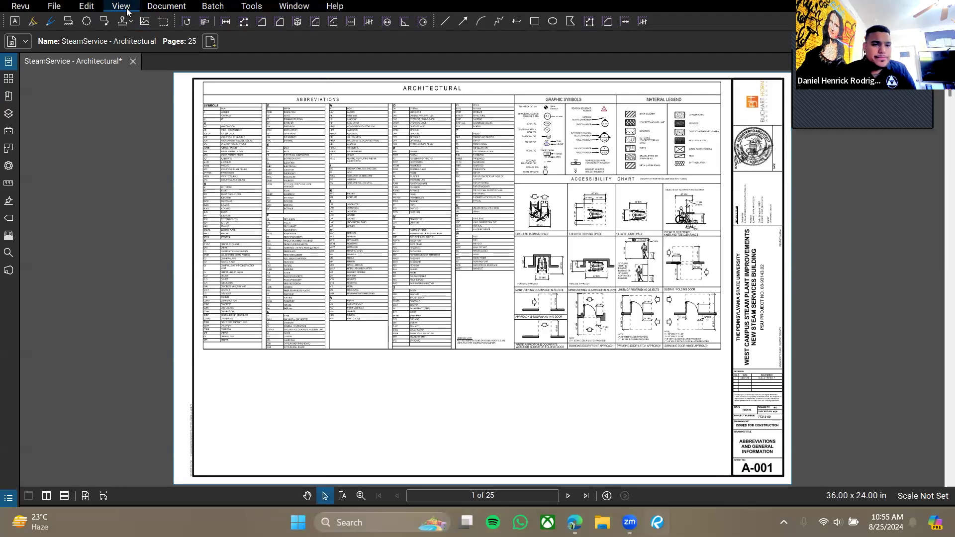
# Open and dismiss the Edit menu, then pan and zoom onto the Swinging Door Front Approach diagrams.
pyautogui.click(88, 6)
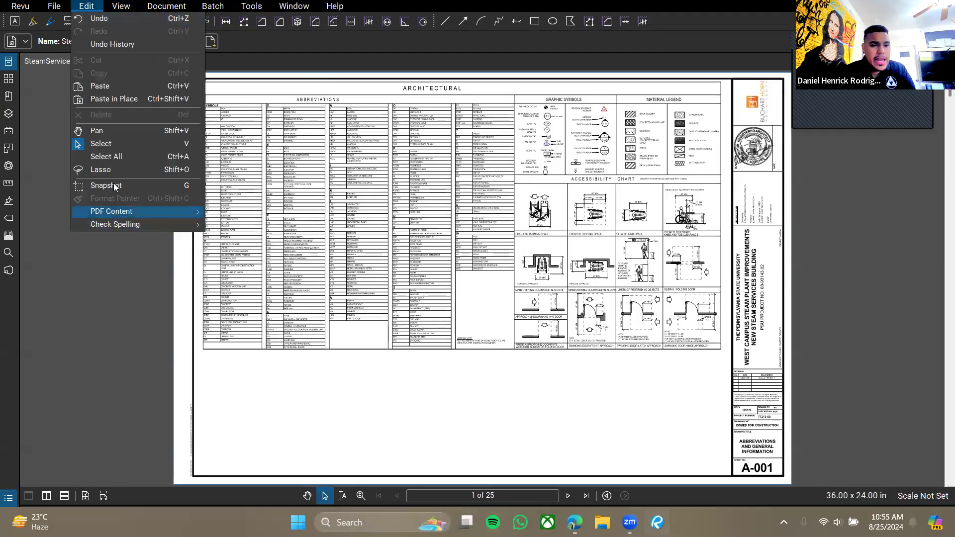
pyautogui.click(454, 394)
pyautogui.moveTo(533, 291); pyautogui.dragTo(447, 243)
pyautogui.scroll(5, 498, 268)
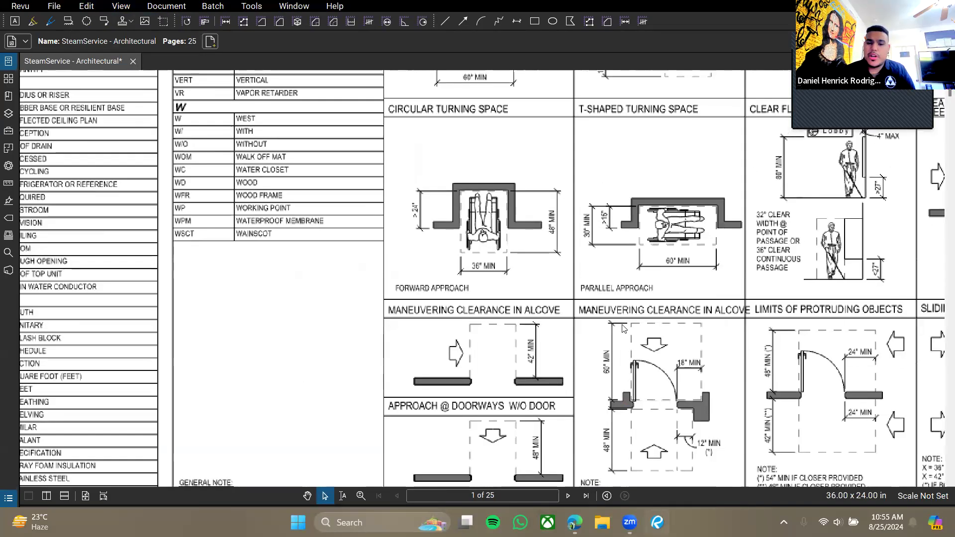
pyautogui.moveTo(567, 245); pyautogui.dragTo(561, 264)
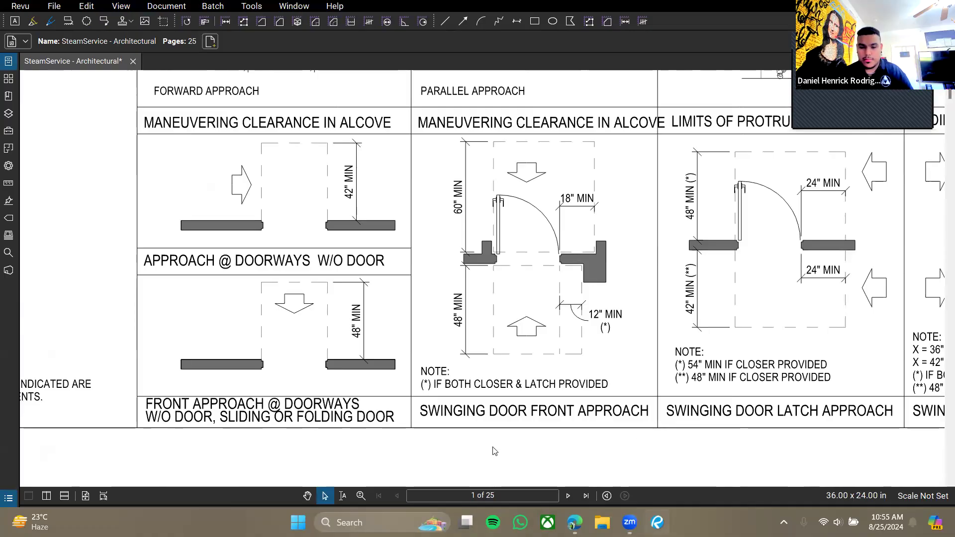
pyautogui.click(298, 522)
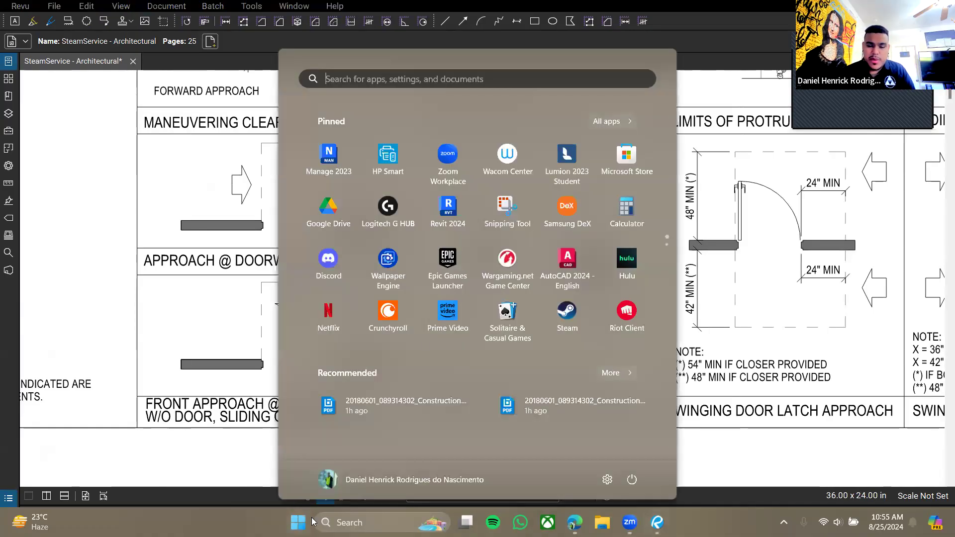
# Snip the swinging door front approach diagram with Snipping Tool and copy the image.
pyautogui.click(502, 218)
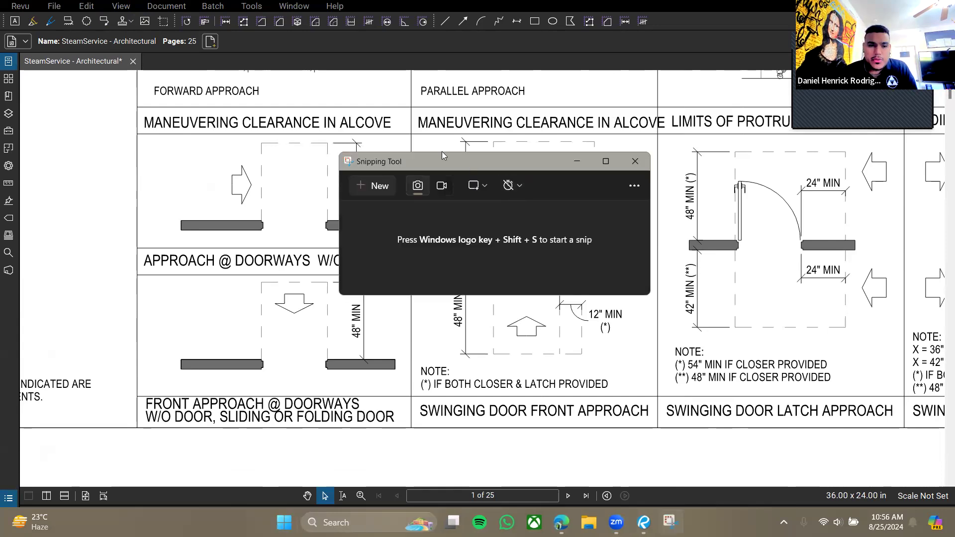
pyautogui.moveTo(442, 151); pyautogui.dragTo(208, 56)
pyautogui.click(157, 93)
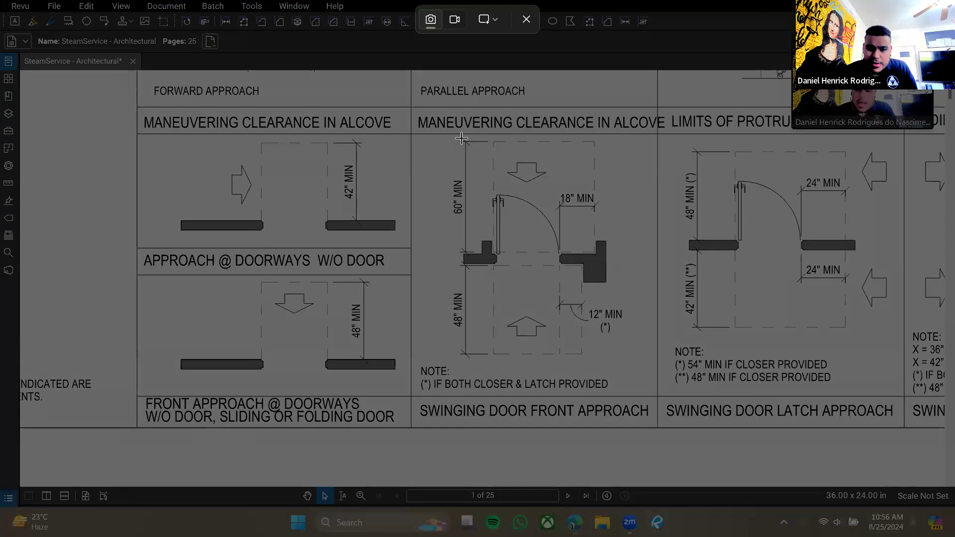
pyautogui.moveTo(446, 134)
pyautogui.mouseDown()
pyautogui.moveTo(611, 364)
pyautogui.moveTo(625, 360)
pyautogui.mouseUp()
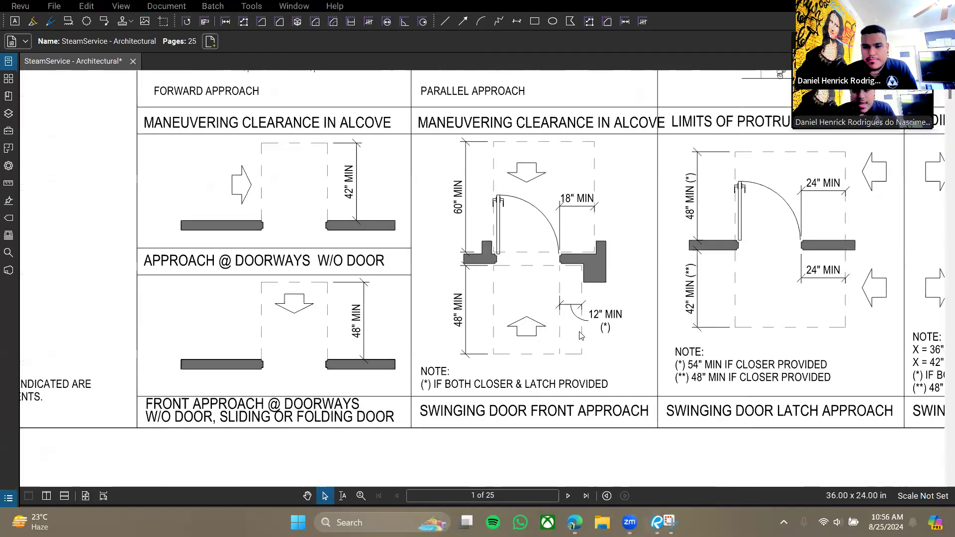
pyautogui.click(636, 72)
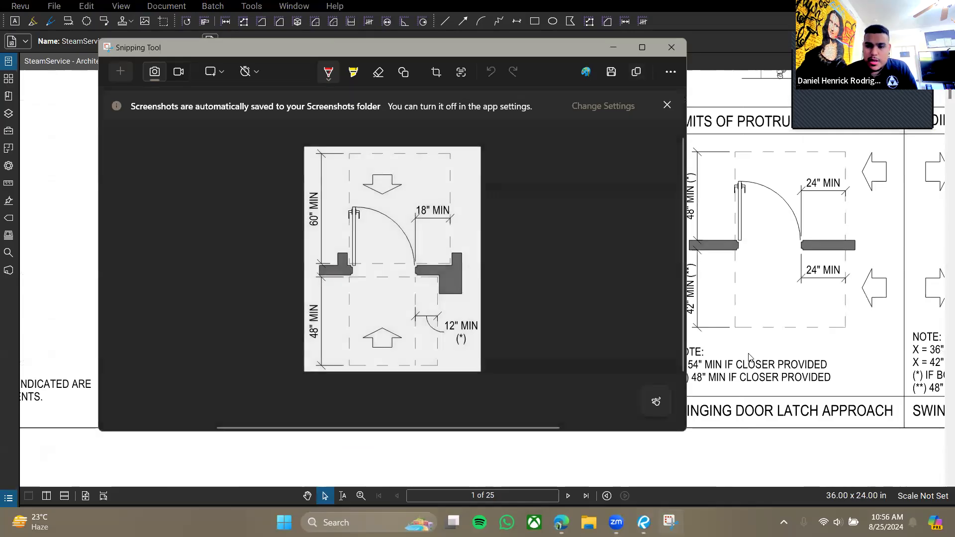
# Paste the diagram image onto sheet A-001 and position it below the chart.
pyautogui.scroll(-5, 486, 294)
pyautogui.hotkey('ctrl', 'v')
pyautogui.moveTo(598, 173); pyautogui.dragTo(404, 358)
pyautogui.moveTo(405, 346); pyautogui.dragTo(424, 306)
pyautogui.click(548, 297)
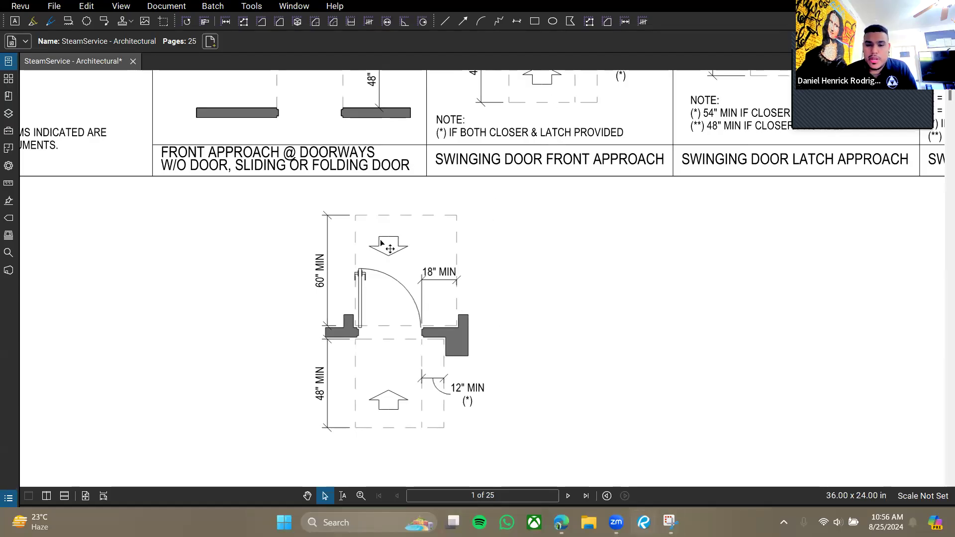
# Move the door image left to sit beneath the Front Approach @ Doorways column.
pyautogui.moveTo(405, 326)
pyautogui.mouseDown()
pyautogui.moveTo(348, 270)
pyautogui.moveTo(255, 268)
pyautogui.mouseUp()
pyautogui.moveTo(255, 268)
pyautogui.mouseDown()
pyautogui.moveTo(426, 224)
pyautogui.moveTo(391, 277)
pyautogui.moveTo(375, 284)
pyautogui.moveTo(384, 290)
pyautogui.moveTo(317, 302)
pyautogui.mouseUp()
pyautogui.click(571, 296)
pyautogui.click(355, 302)
pyautogui.click(633, 157)
# Pan around the sheet to check the repositioned door image.
pyautogui.moveTo(623, 106); pyautogui.dragTo(589, 270)
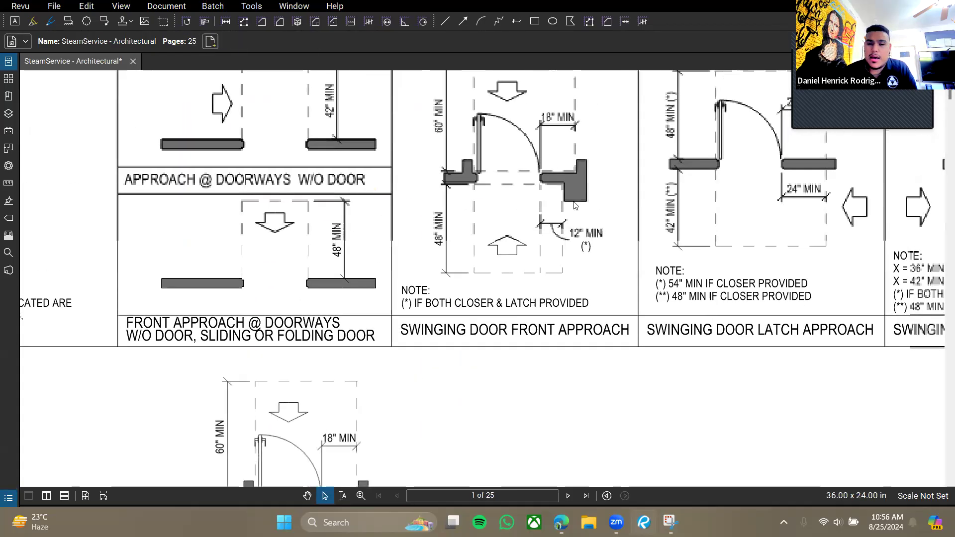
pyautogui.moveTo(555, 217); pyautogui.dragTo(535, 319)
pyautogui.moveTo(488, 264)
pyautogui.mouseDown()
pyautogui.moveTo(559, 129)
pyautogui.moveTo(559, 74)
pyautogui.mouseUp()
pyautogui.moveTo(518, 294); pyautogui.dragTo(459, 164)
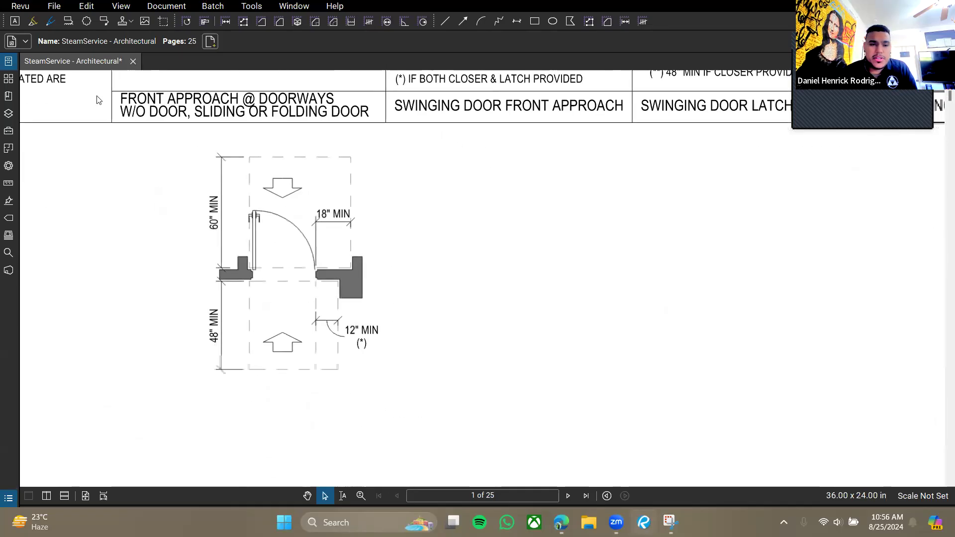
# Snapshot the swinging door front approach diagram and paste a copy below the chart.
pyautogui.click(96, 6)
pyautogui.click(122, 185)
pyautogui.scroll(1, 473, 336)
pyautogui.scroll(8, 473, 336)
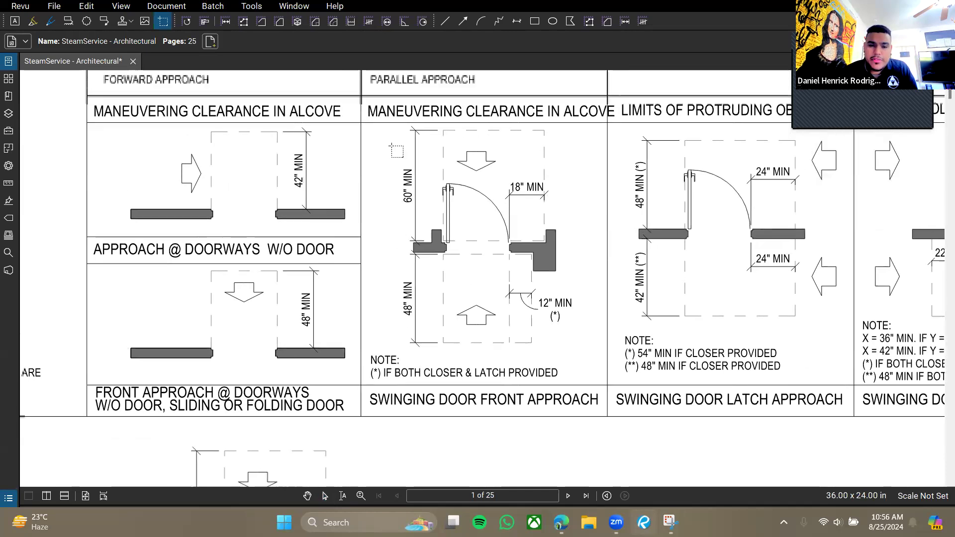
pyautogui.moveTo(394, 124); pyautogui.dragTo(578, 352)
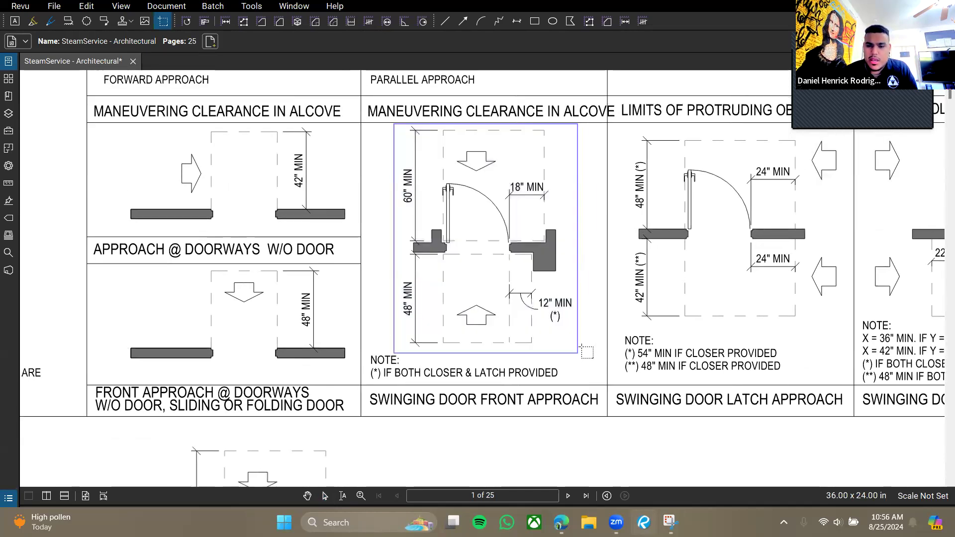
pyautogui.scroll(-8, 440, 248)
pyautogui.click(434, 337)
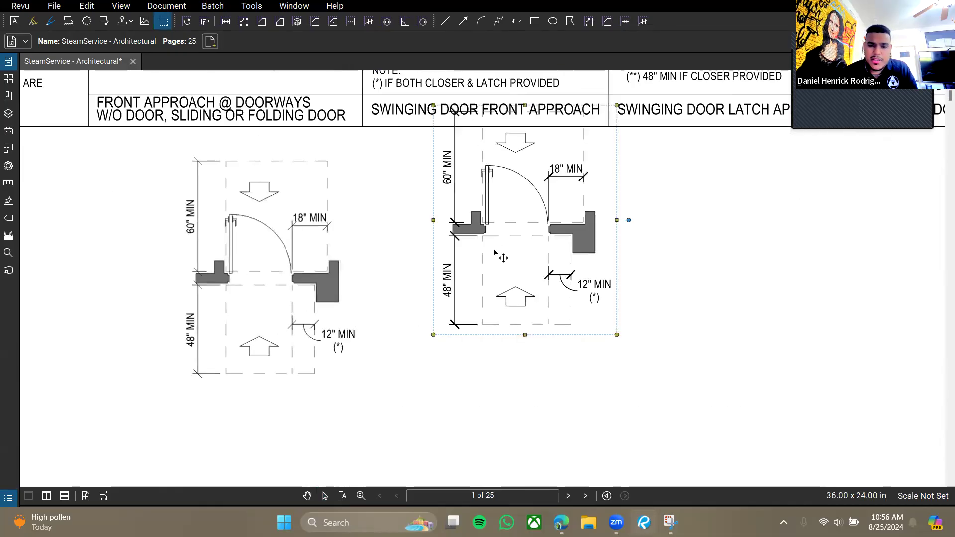
# Position the pasted diagram copy to the right of the first one and deselect it.
pyautogui.moveTo(524, 199); pyautogui.dragTo(462, 264)
pyautogui.press('Escape')
pyautogui.moveTo(695, 187); pyautogui.dragTo(733, 265)
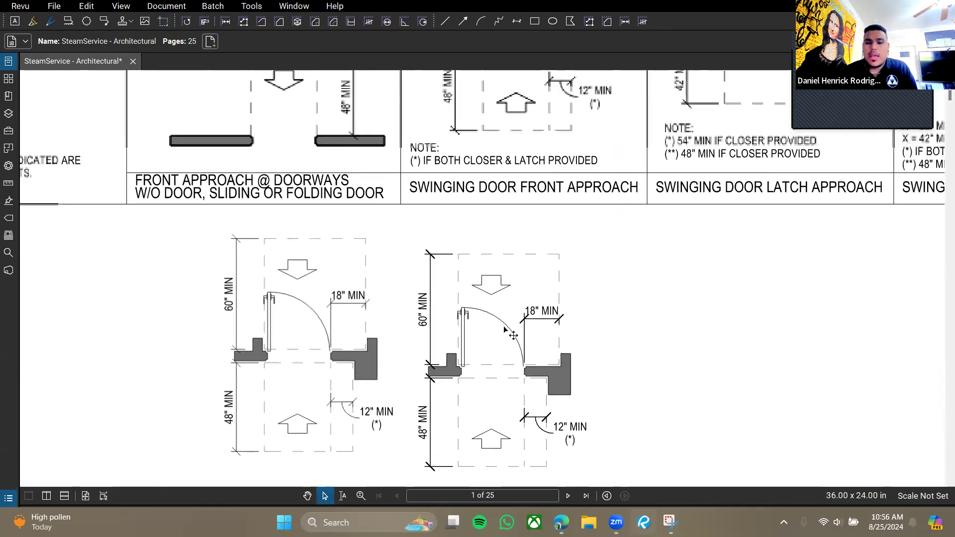
pyautogui.click(467, 337)
pyautogui.moveTo(458, 339); pyautogui.dragTo(439, 333)
pyautogui.click(667, 406)
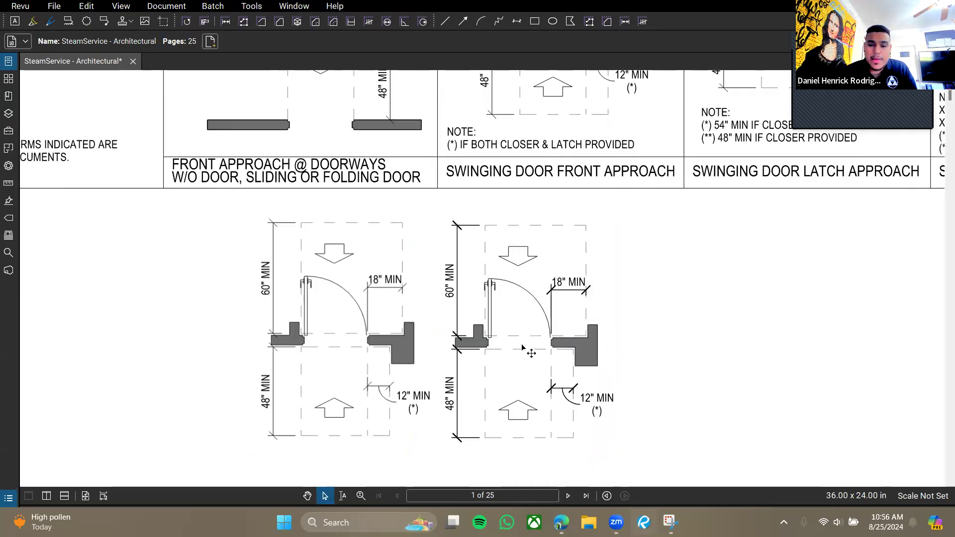
pyautogui.moveTo(517, 328); pyautogui.dragTo(738, 336)
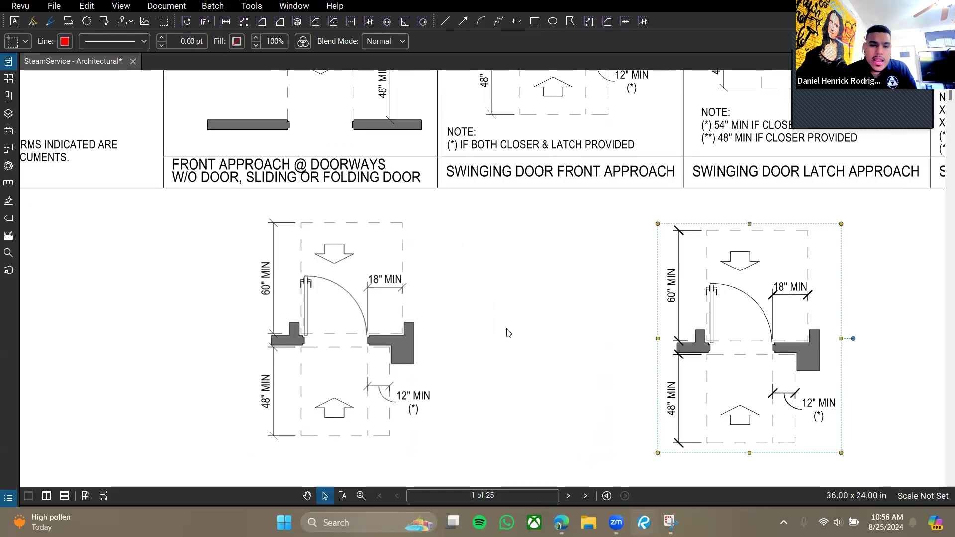
# Zoom in on each diagram copy's 60" MIN label to compare their sharpness.
pyautogui.click(508, 330)
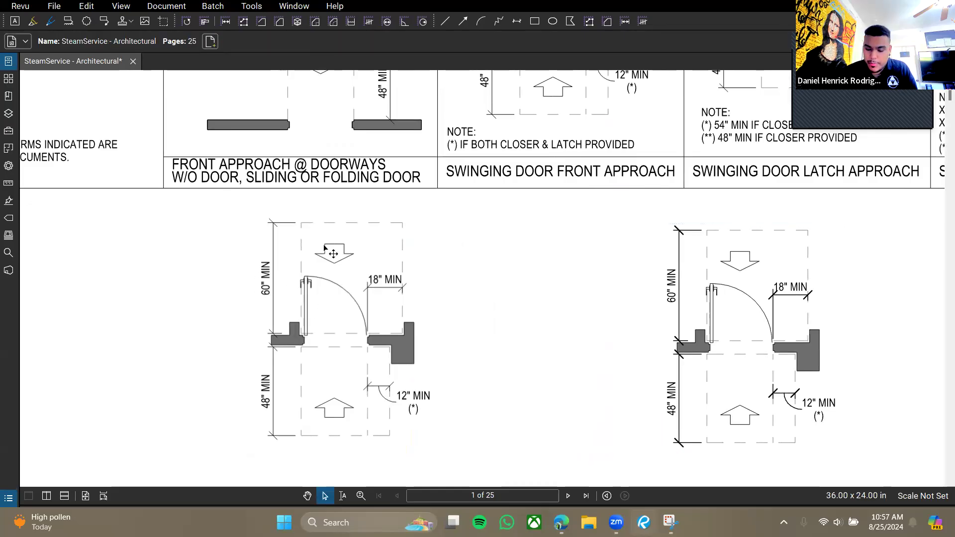
pyautogui.scroll(5, 254, 259)
pyautogui.scroll(-5, 274, 298)
pyautogui.scroll(10, 277, 315)
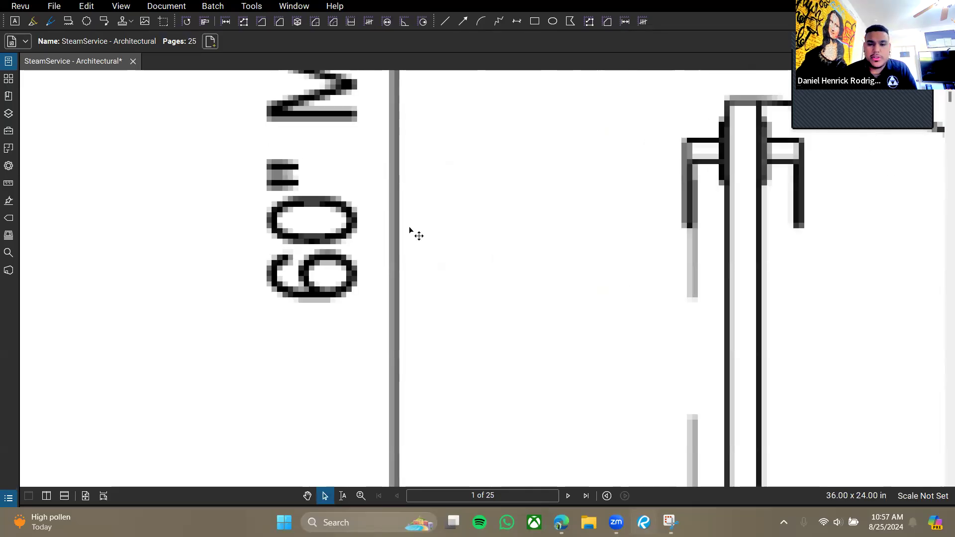
pyautogui.scroll(-5, 465, 252)
pyautogui.scroll(-3, 433, 271)
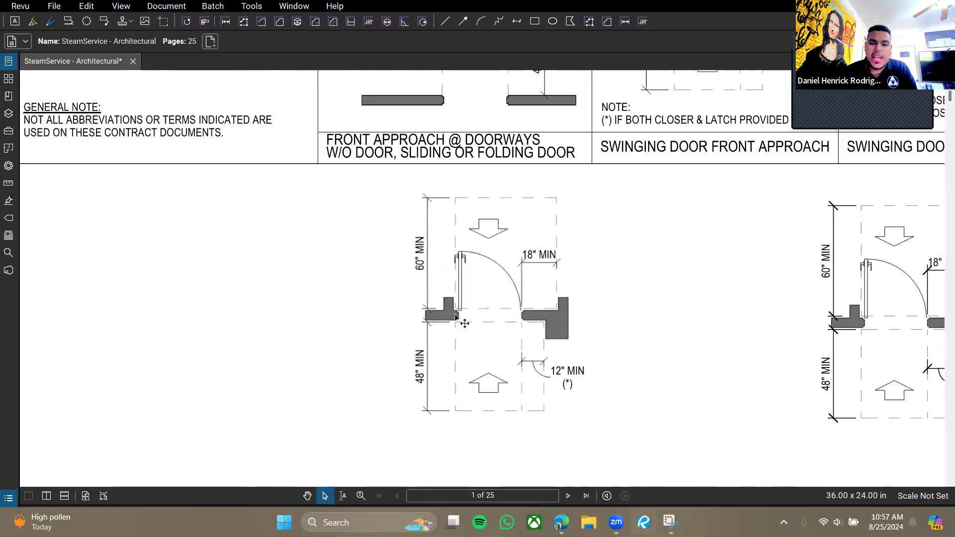
pyautogui.scroll(10, 333, 241)
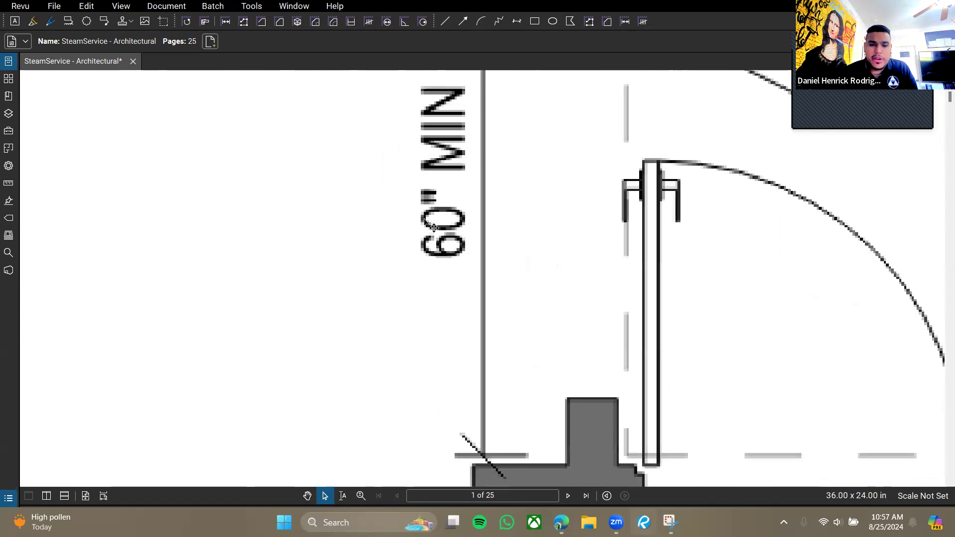
pyautogui.moveTo(682, 170); pyautogui.dragTo(458, 176)
pyautogui.scroll(-8, 465, 184)
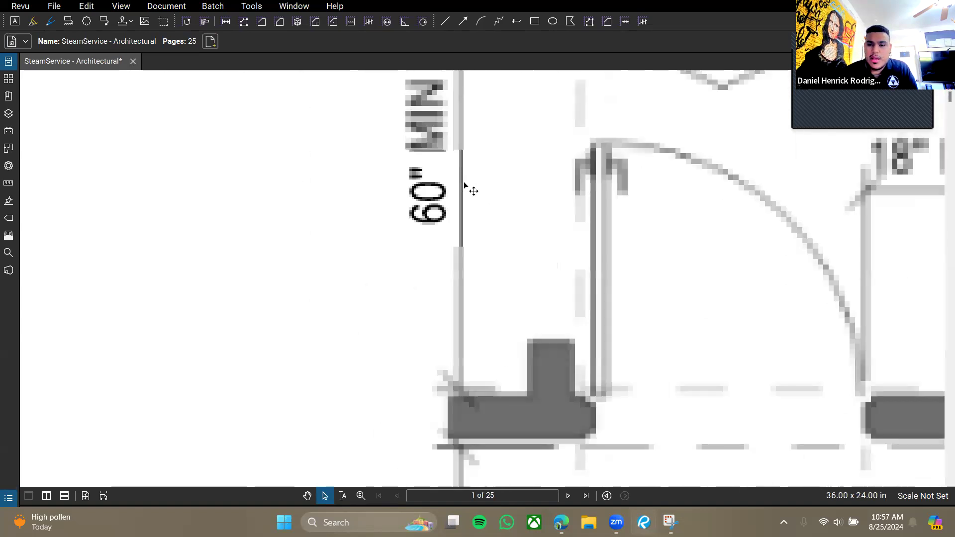
pyautogui.scroll(4, 461, 209)
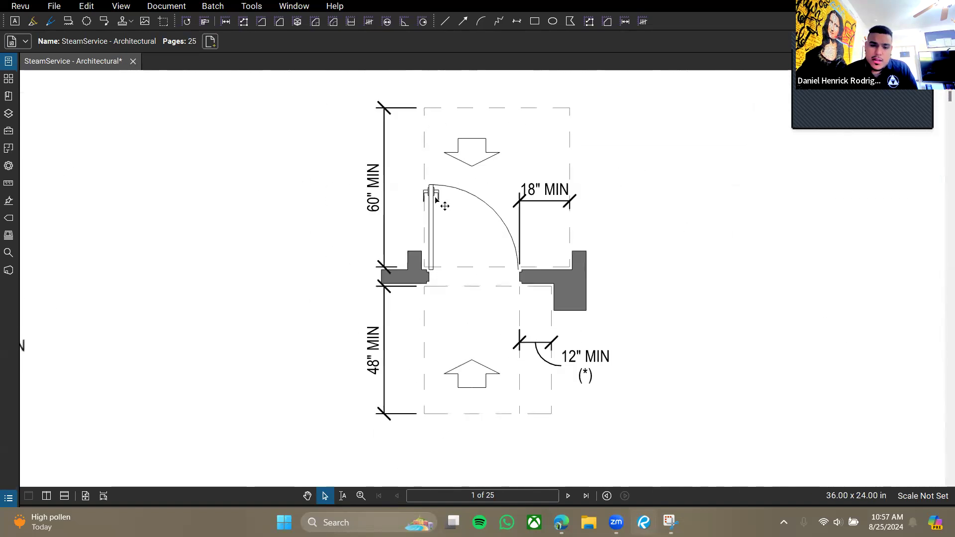
pyautogui.scroll(2, 453, 199)
pyautogui.scroll(3, 462, 206)
pyautogui.scroll(6, 249, 249)
pyautogui.scroll(-8, 329, 243)
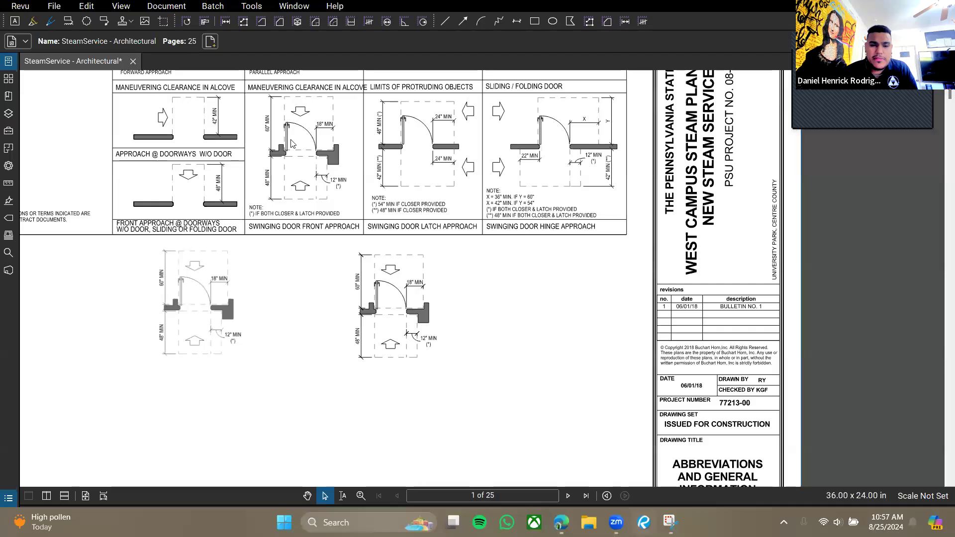
pyautogui.scroll(7, 265, 155)
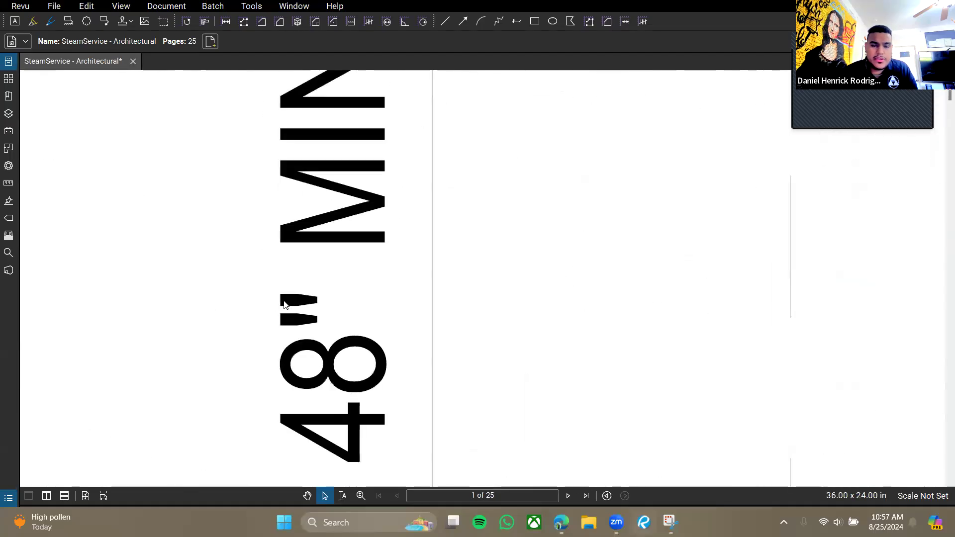
pyautogui.scroll(-8, 337, 376)
pyautogui.scroll(7, 444, 334)
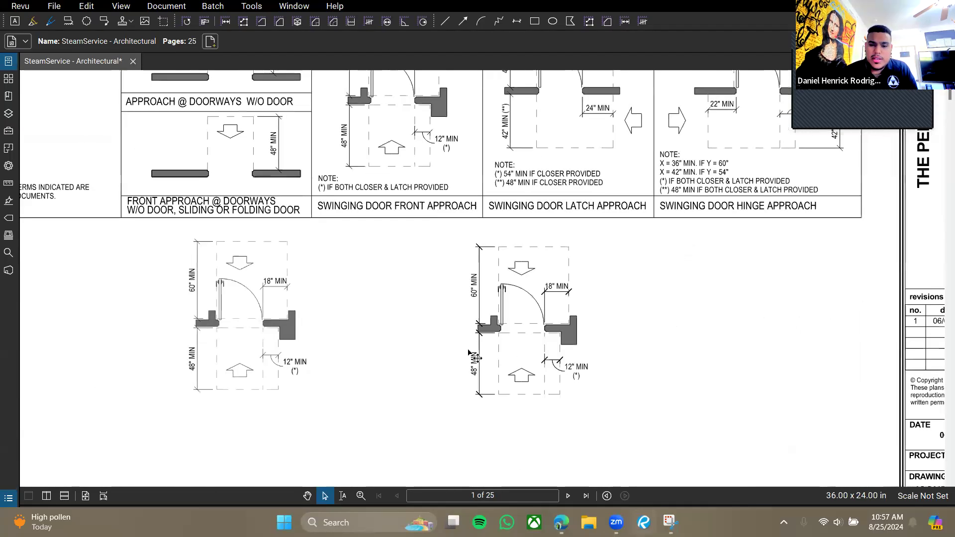
# Move the second pasted door diagram onto the other copy's spot and delete it.
pyautogui.click(444, 333)
pyautogui.scroll(-8, 454, 246)
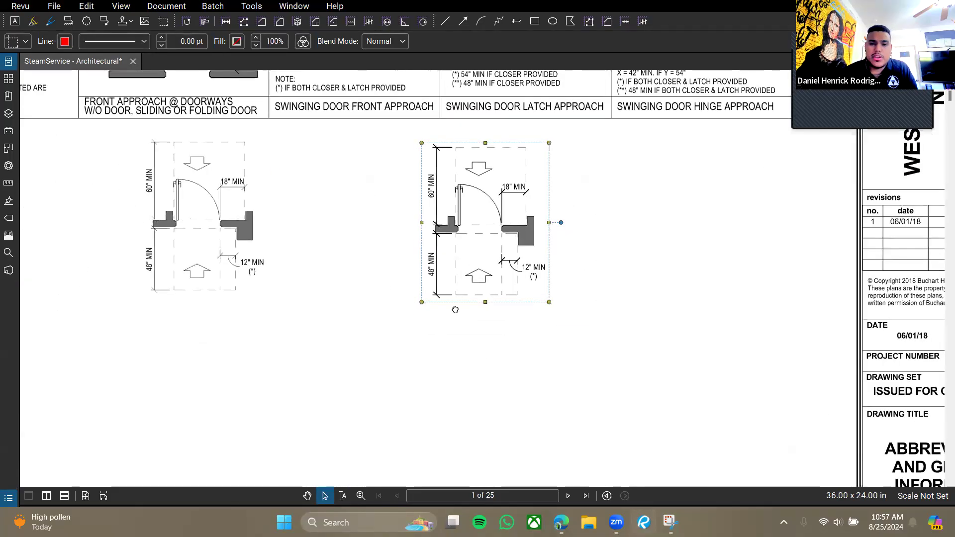
pyautogui.scroll(2, 438, 313)
pyautogui.moveTo(583, 347); pyautogui.dragTo(323, 320)
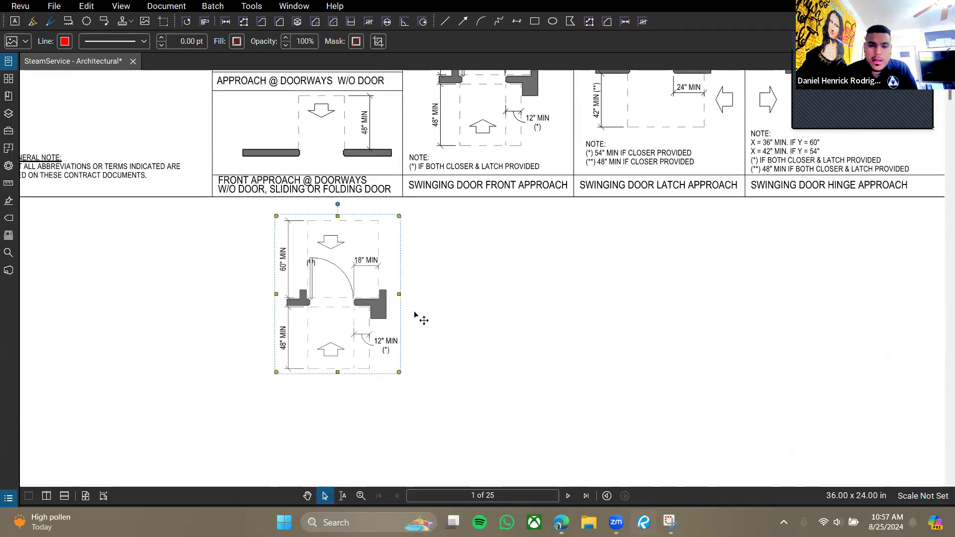
pyautogui.press('Delete')
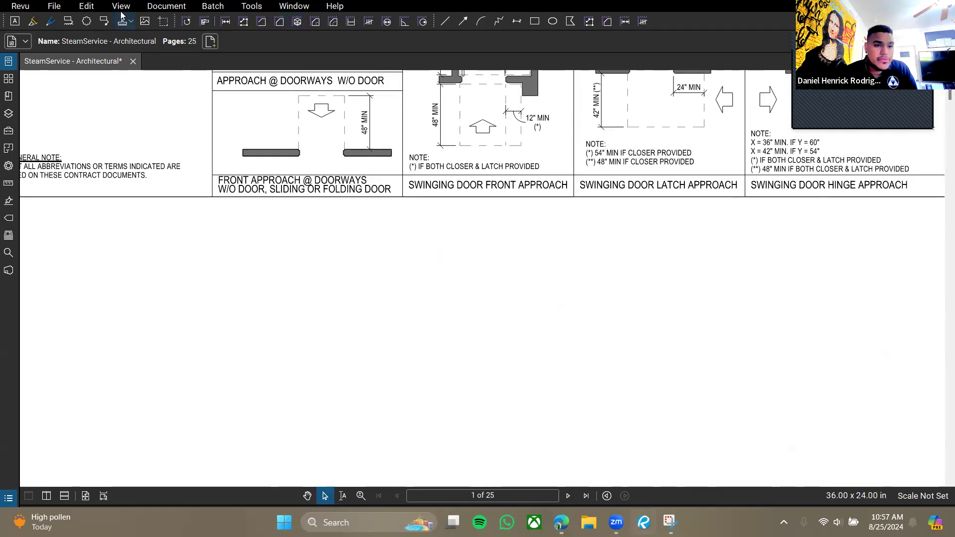
# Switch the page layout to side-by-side and scroll across the floor plan.
pyautogui.click(121, 6)
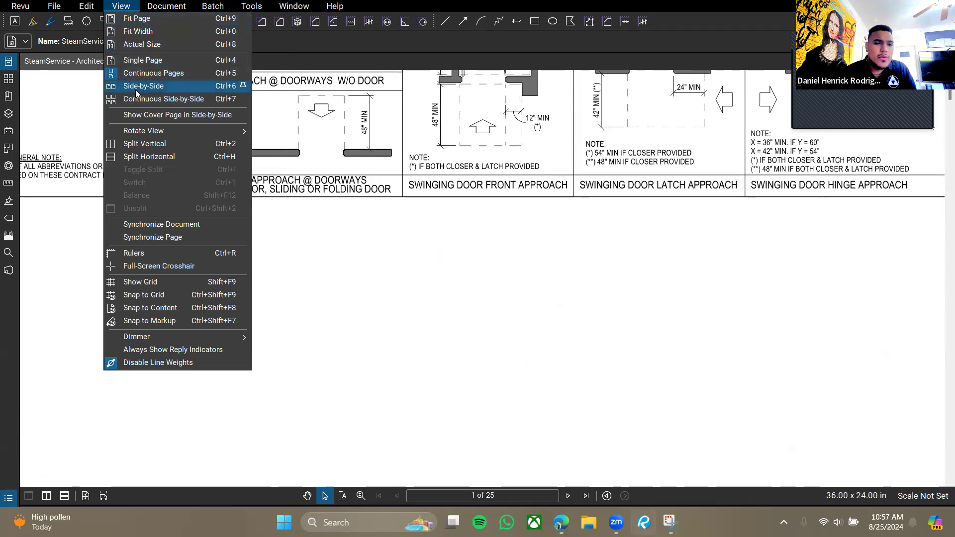
pyautogui.click(136, 90)
pyautogui.scroll(-15, 254, 285)
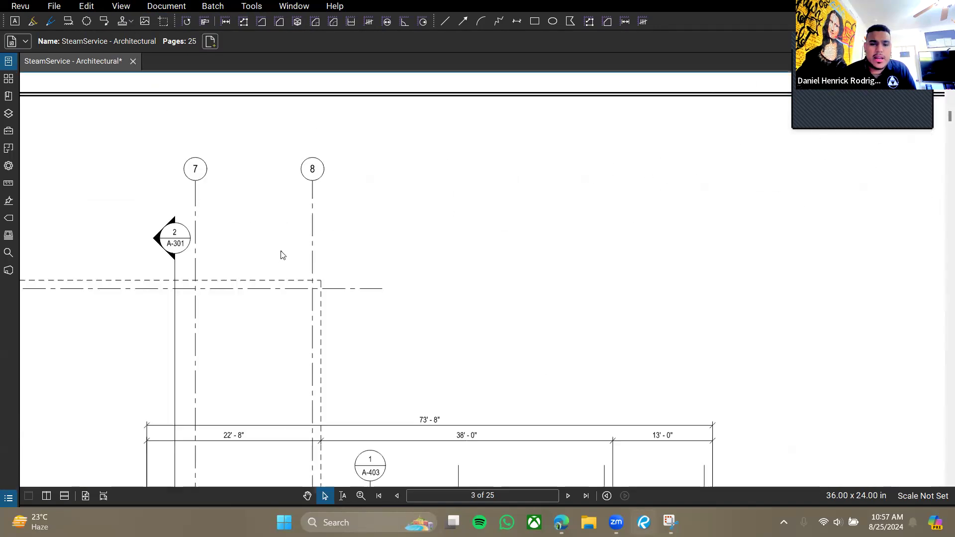
pyautogui.scroll(-12, 249, 285)
pyautogui.moveTo(250, 347)
pyautogui.mouseDown()
pyautogui.moveTo(465, 264)
pyautogui.moveTo(371, 291)
pyautogui.moveTo(291, 331)
pyautogui.mouseUp()
pyautogui.scroll(3, 463, 263)
pyautogui.scroll(2, 291, 331)
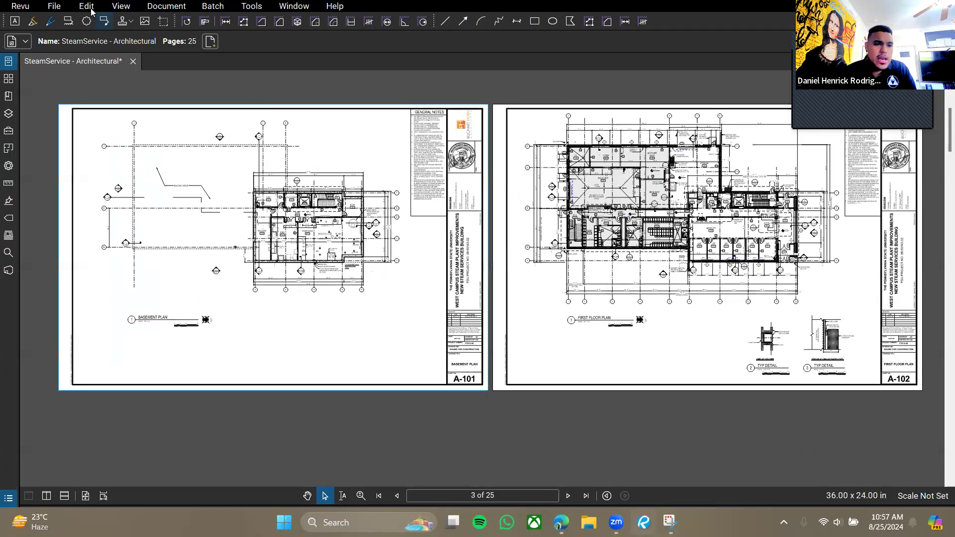
# Show pages two across continuously from A-001/A-002, then return to single continuous page.
pyautogui.click(126, 7)
pyautogui.click(155, 99)
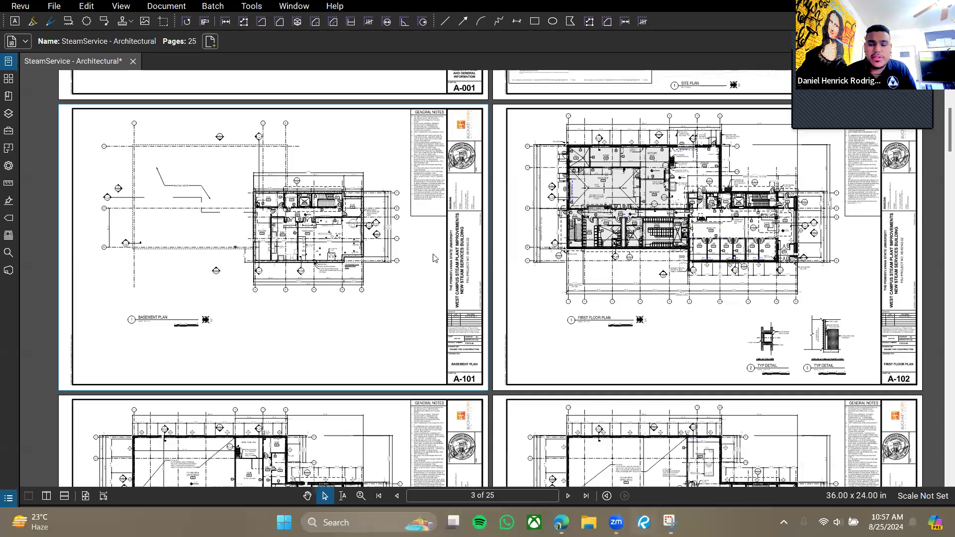
pyautogui.scroll(5, 426, 223)
pyautogui.scroll(1, 426, 223)
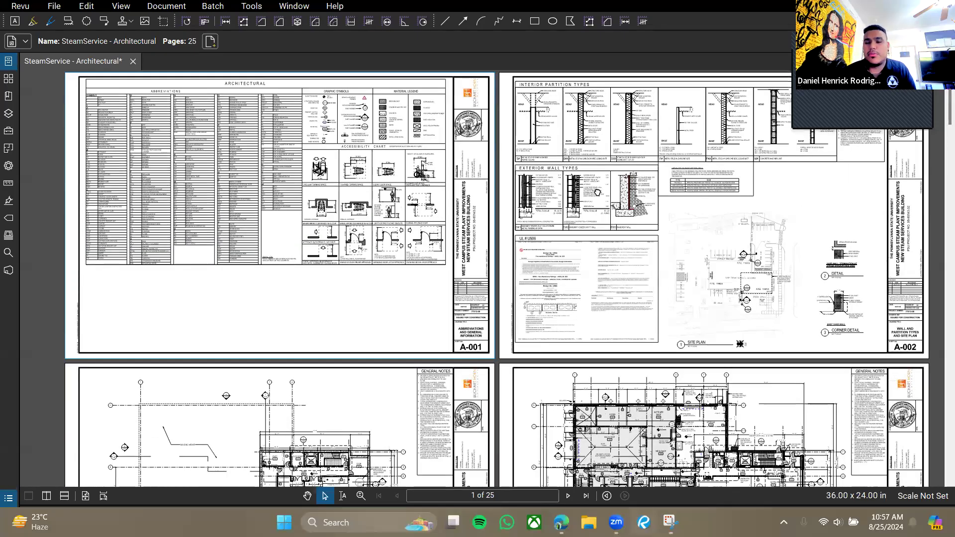
pyautogui.moveTo(597, 192); pyautogui.dragTo(591, 202)
pyautogui.scroll(-1, 594, 214)
pyautogui.scroll(1, 596, 219)
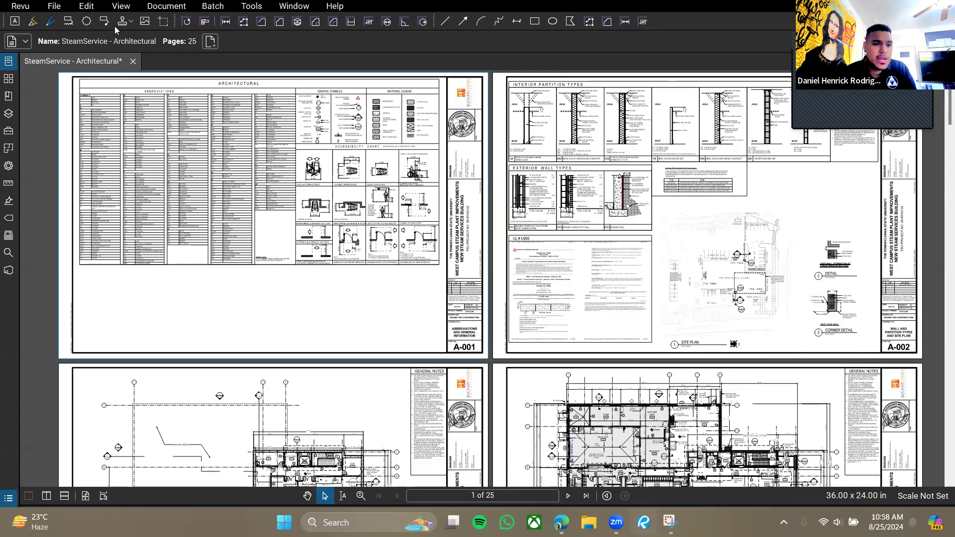
pyautogui.click(103, 496)
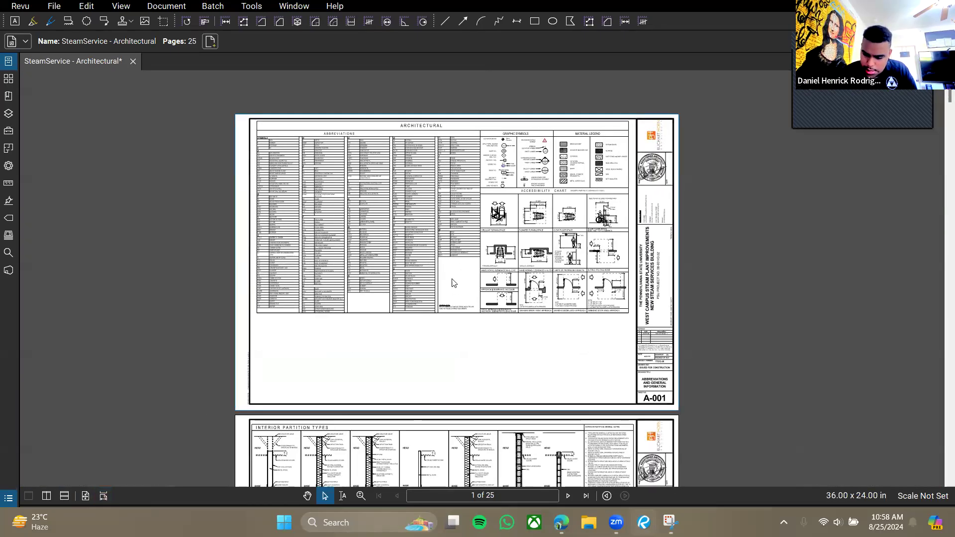
# Zoom into page 3's basement plan around elevator V001 and stair ST 1, then bring up the View menu.
pyautogui.scroll(-10, 515, 290)
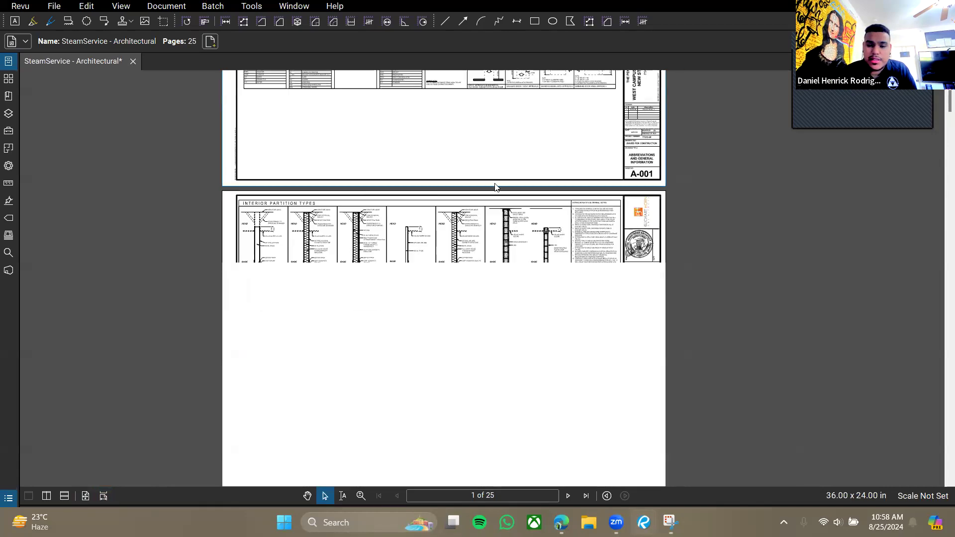
pyautogui.scroll(6, 563, 305)
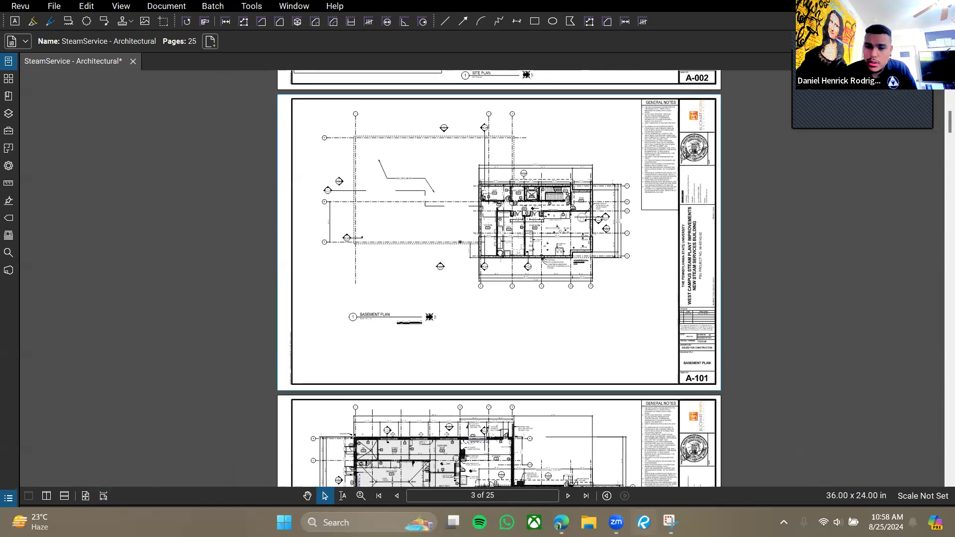
pyautogui.scroll(2, 525, 201)
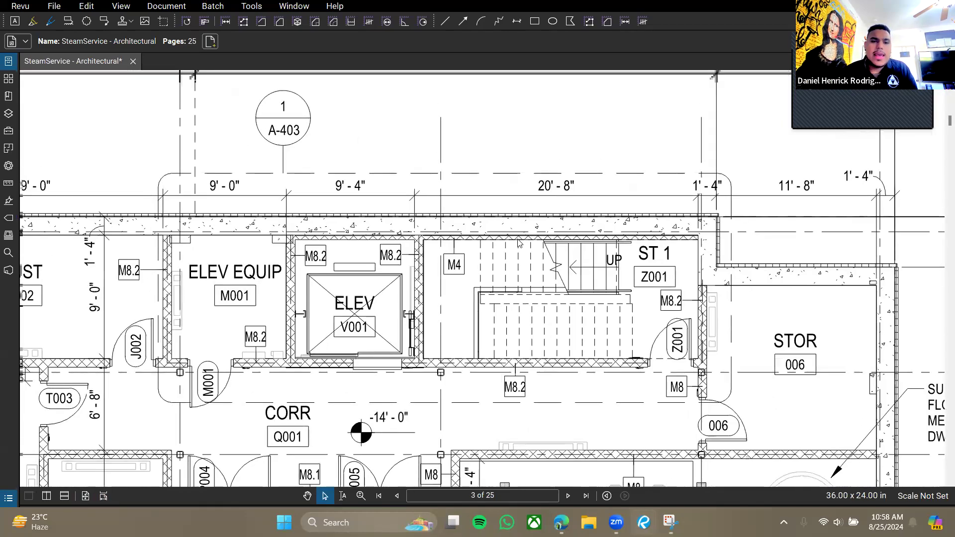
pyautogui.click(126, 12)
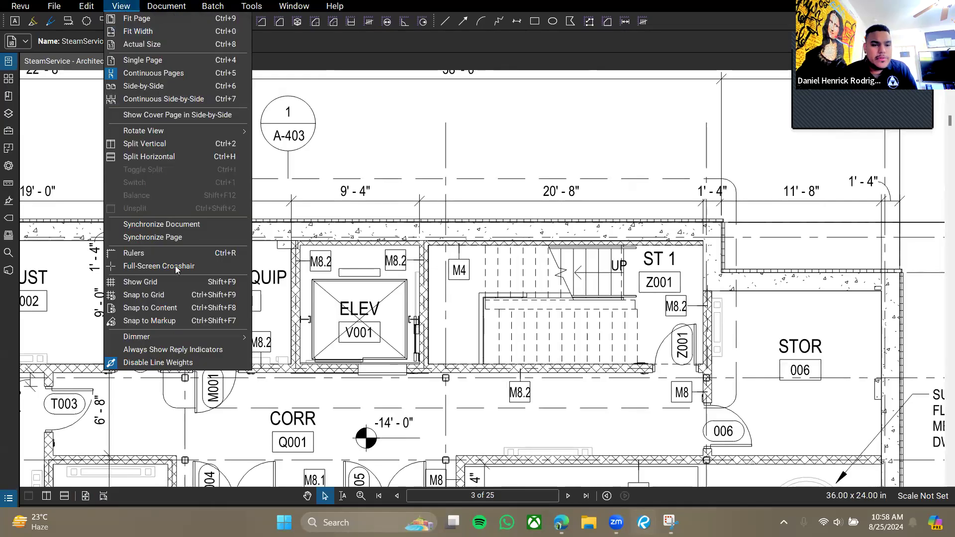
# Toggle full line weights on the basement plan and center it on the elevator and stair.
pyautogui.click(162, 366)
pyautogui.moveTo(267, 265); pyautogui.dragTo(308, 248)
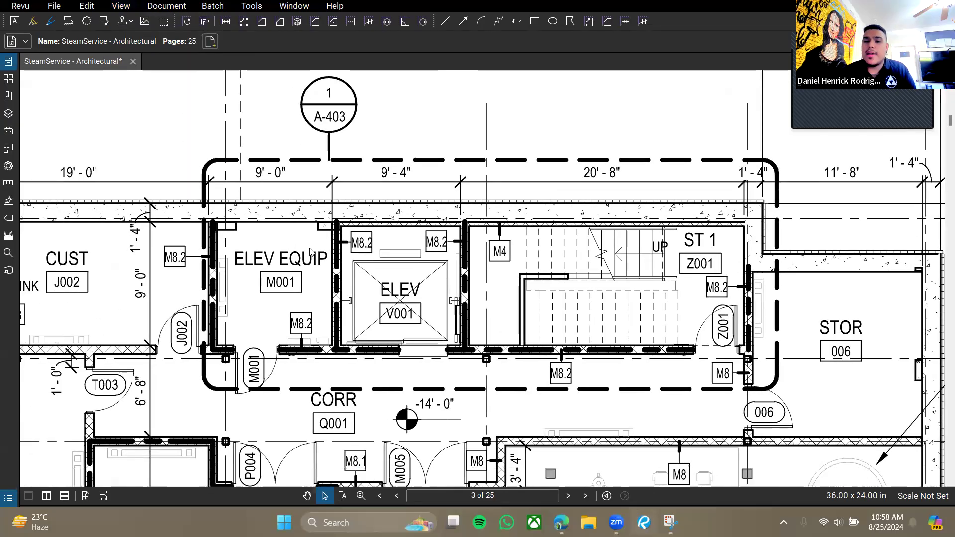
pyautogui.scroll(1, 405, 261)
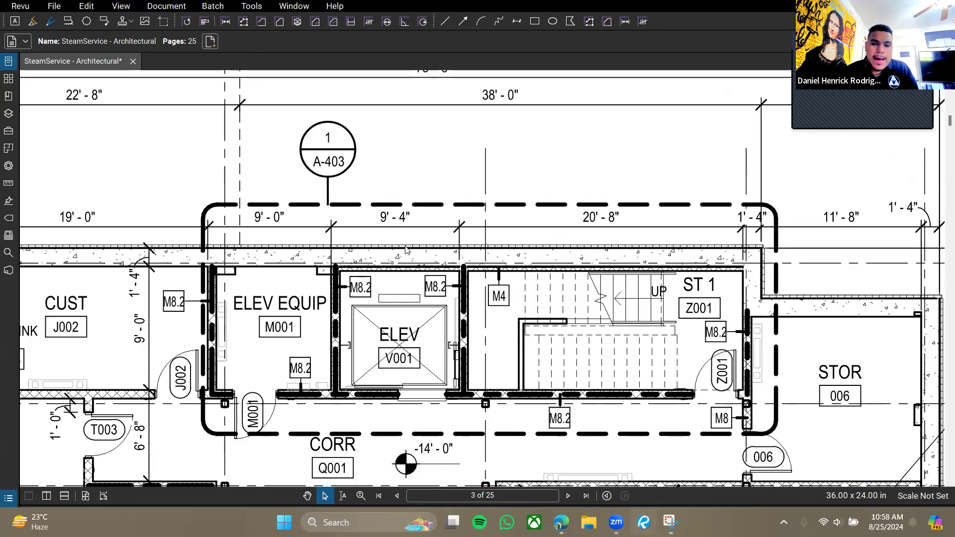
pyautogui.moveTo(506, 268); pyautogui.dragTo(502, 266)
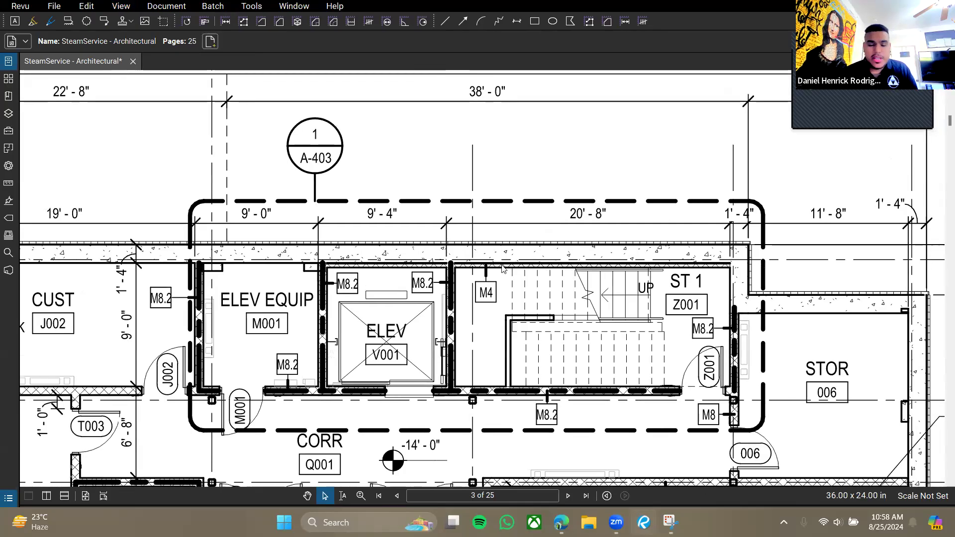
pyautogui.scroll(-1, 561, 330)
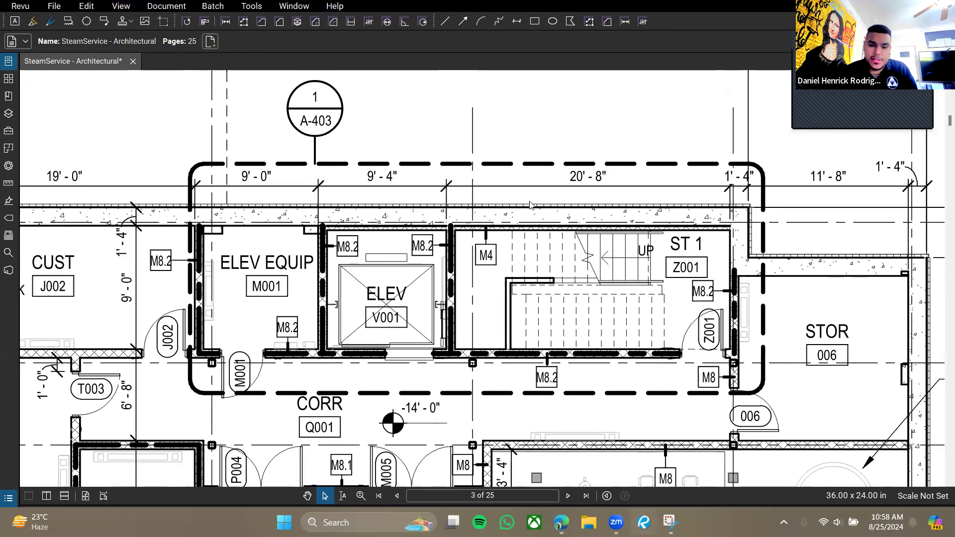
pyautogui.moveTo(598, 177); pyautogui.dragTo(565, 210)
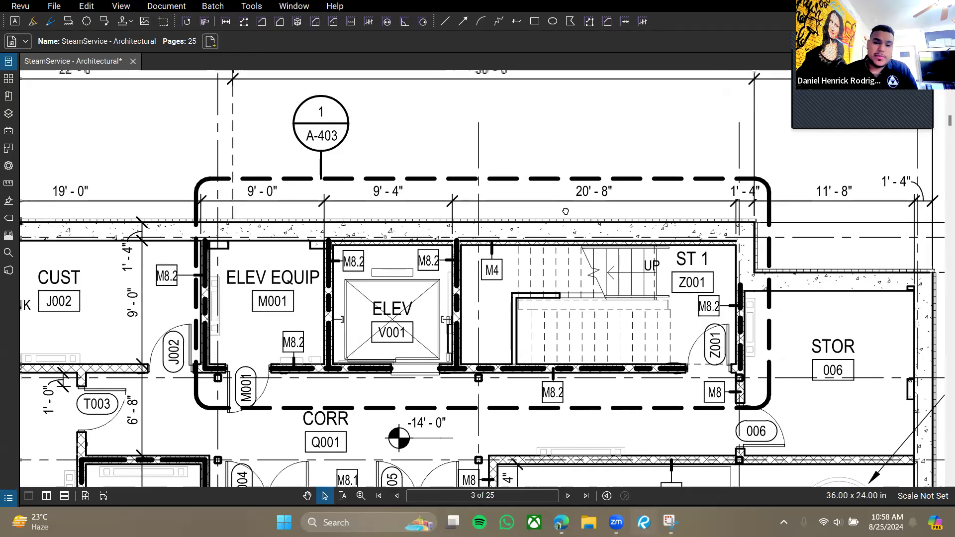
pyautogui.moveTo(499, 247); pyautogui.dragTo(472, 257)
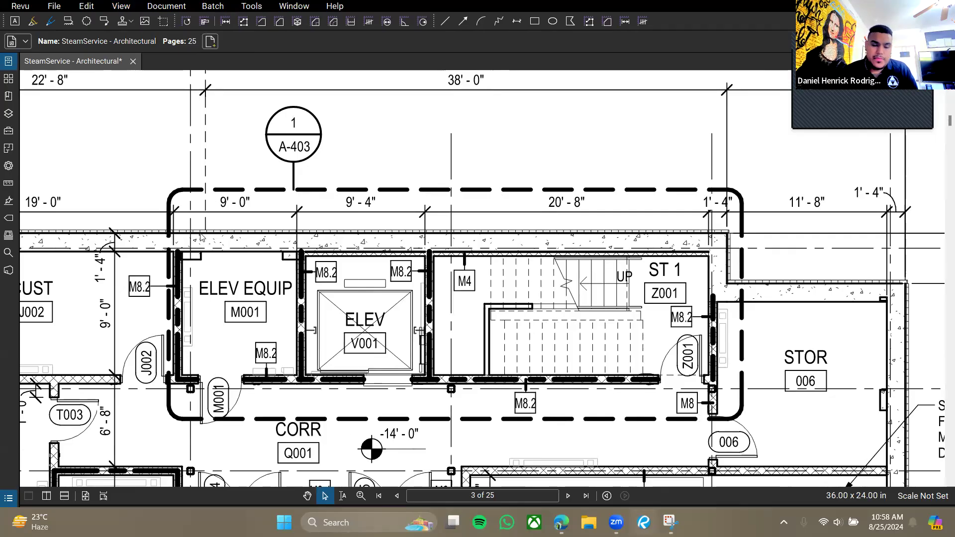
pyautogui.moveTo(461, 292)
pyautogui.mouseDown()
pyautogui.moveTo(481, 226)
pyautogui.moveTo(449, 287)
pyautogui.mouseUp()
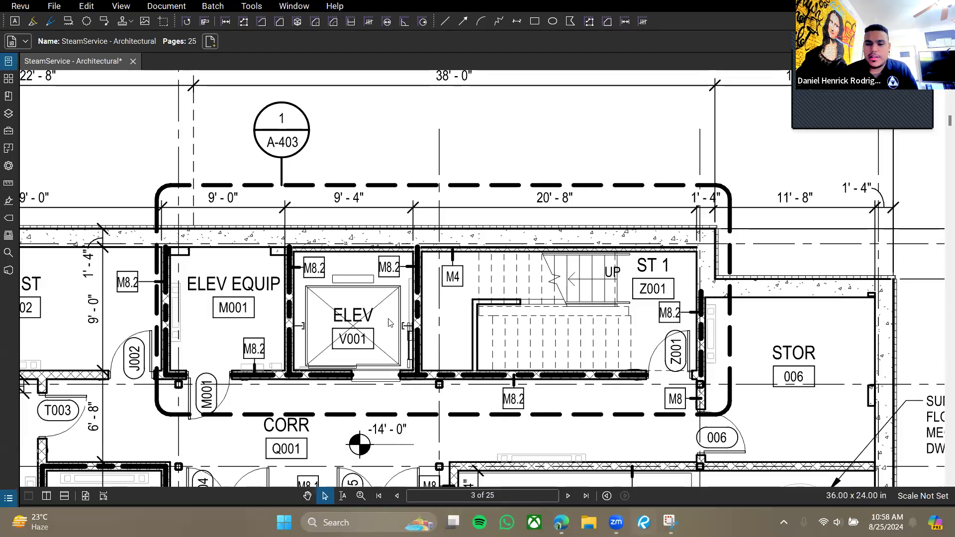
# Pan and zoom around the basement plan to survey it.
pyautogui.moveTo(492, 346); pyautogui.dragTo(501, 332)
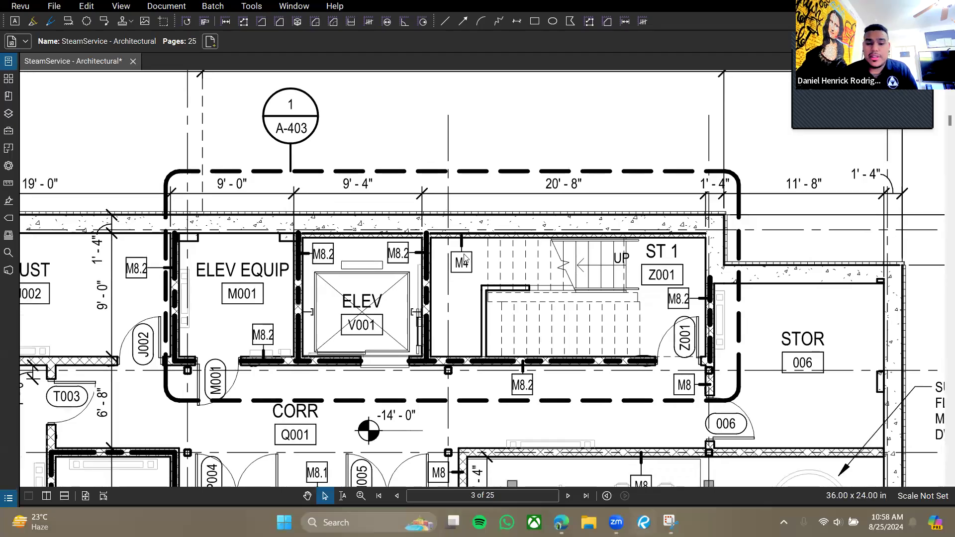
pyautogui.moveTo(525, 272); pyautogui.dragTo(502, 254)
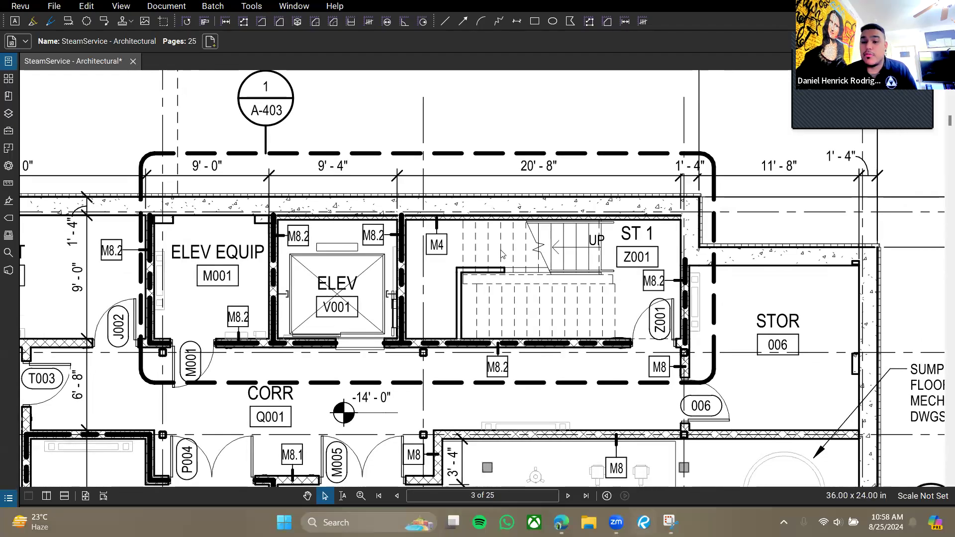
pyautogui.scroll(5, 613, 292)
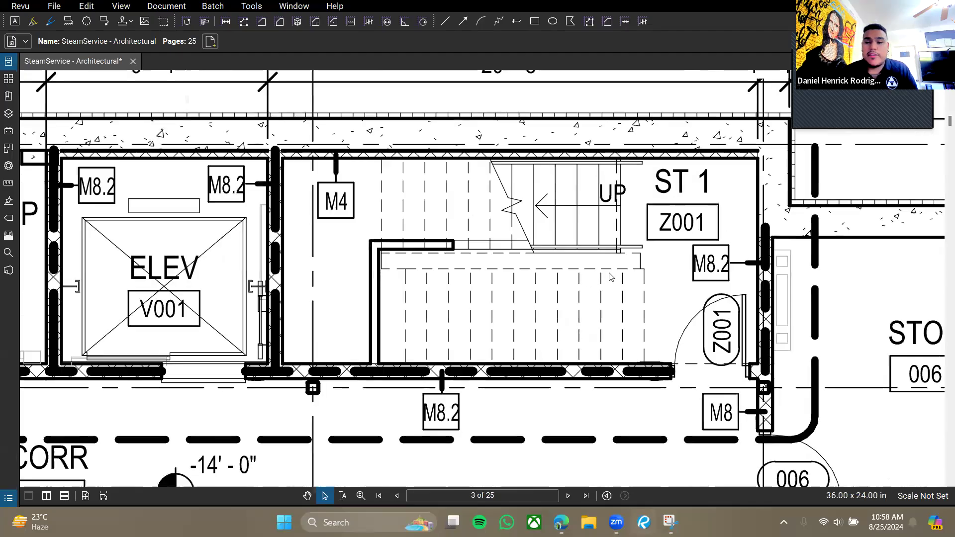
pyautogui.scroll(-6, 611, 277)
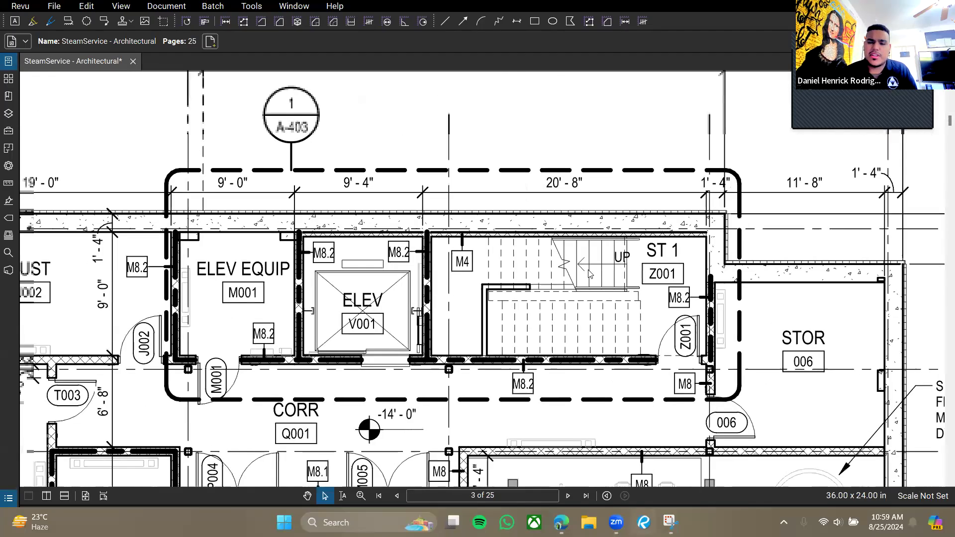
pyautogui.scroll(3, 589, 282)
pyautogui.scroll(-2, 602, 304)
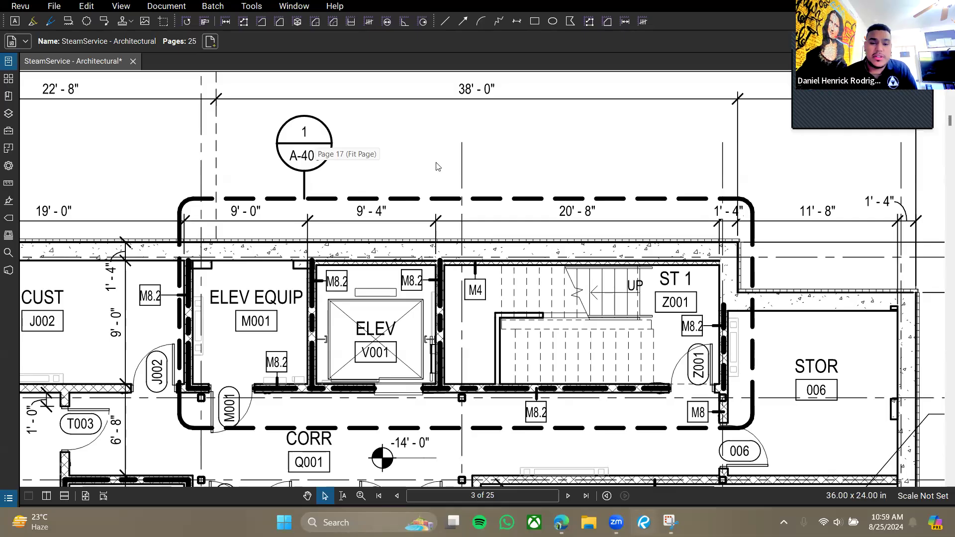
pyautogui.scroll(-2, 468, 166)
pyautogui.scroll(-3, 432, 169)
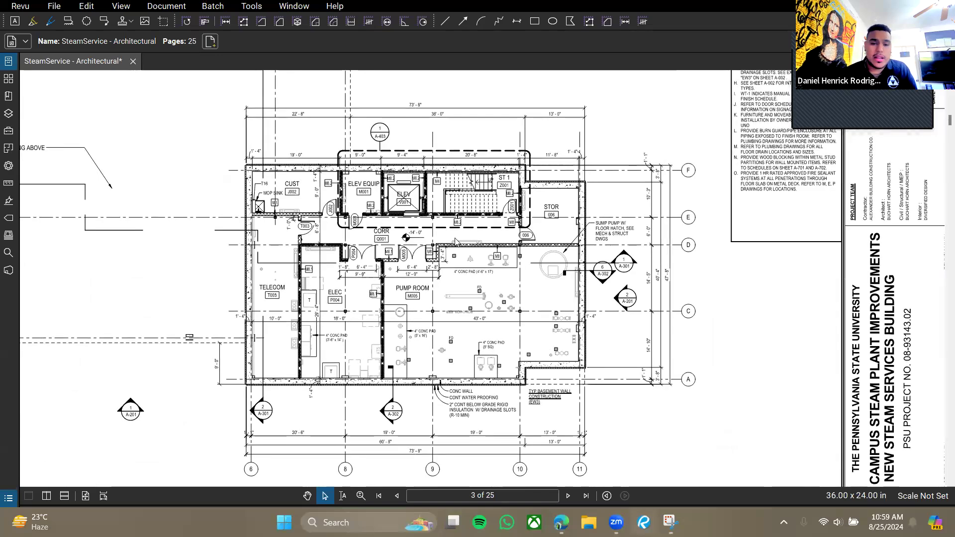
# Recenter on the elevator and stair core and follow the 1/A-403 callout to page 17.
pyautogui.moveTo(378, 245); pyautogui.dragTo(393, 262)
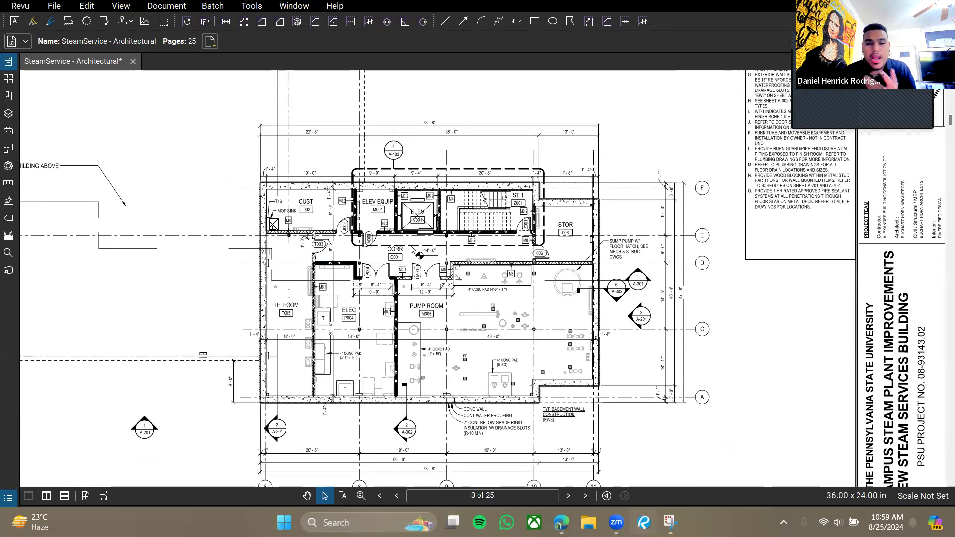
pyautogui.scroll(2, 410, 249)
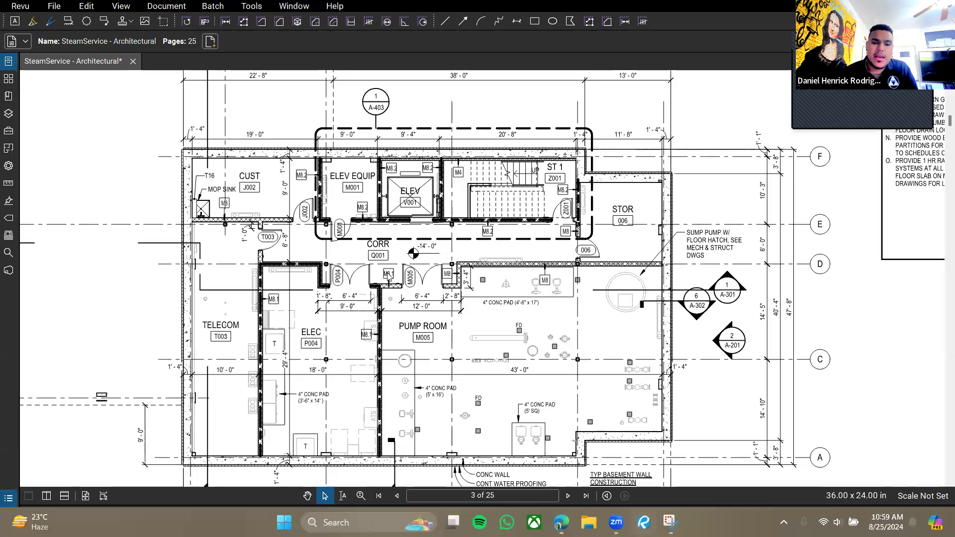
pyautogui.moveTo(316, 239); pyautogui.dragTo(322, 250)
pyautogui.moveTo(353, 290); pyautogui.dragTo(384, 381)
pyautogui.scroll(3, 461, 218)
pyautogui.moveTo(478, 297); pyautogui.dragTo(421, 274)
pyautogui.scroll(1, 431, 255)
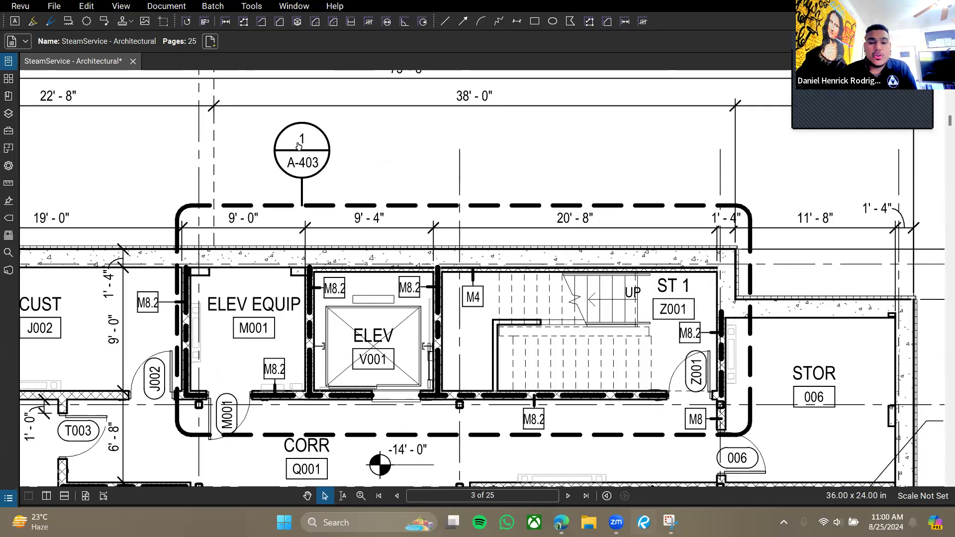
pyautogui.click(304, 168)
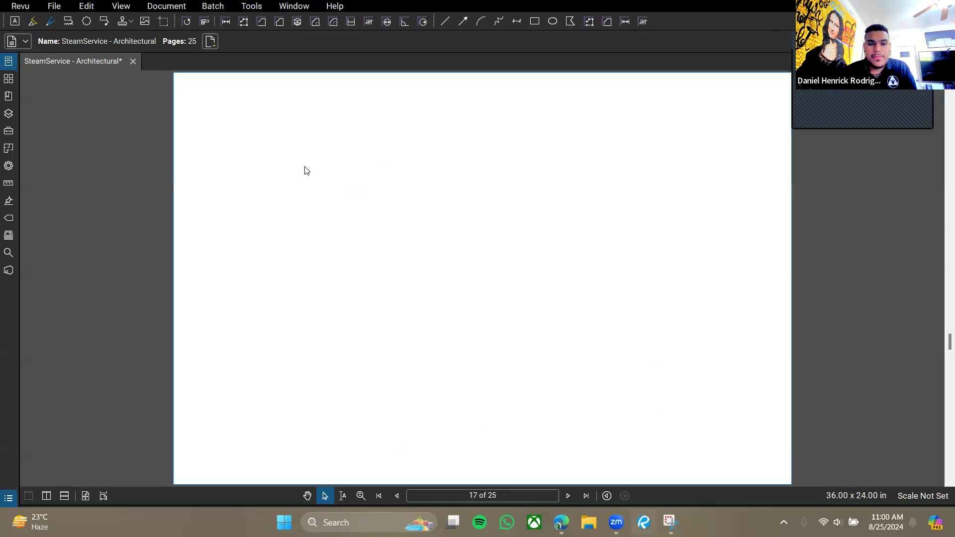
# Zoom out on page 17 to show the Stair 1 Plan - Basement, briefly toggling File Access.
pyautogui.scroll(3, 219, 154)
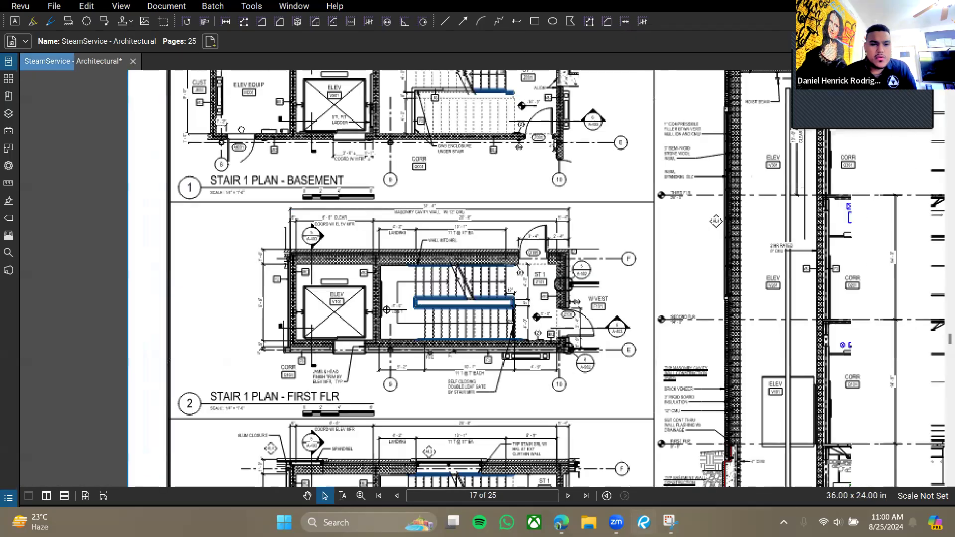
pyautogui.scroll(2, 366, 287)
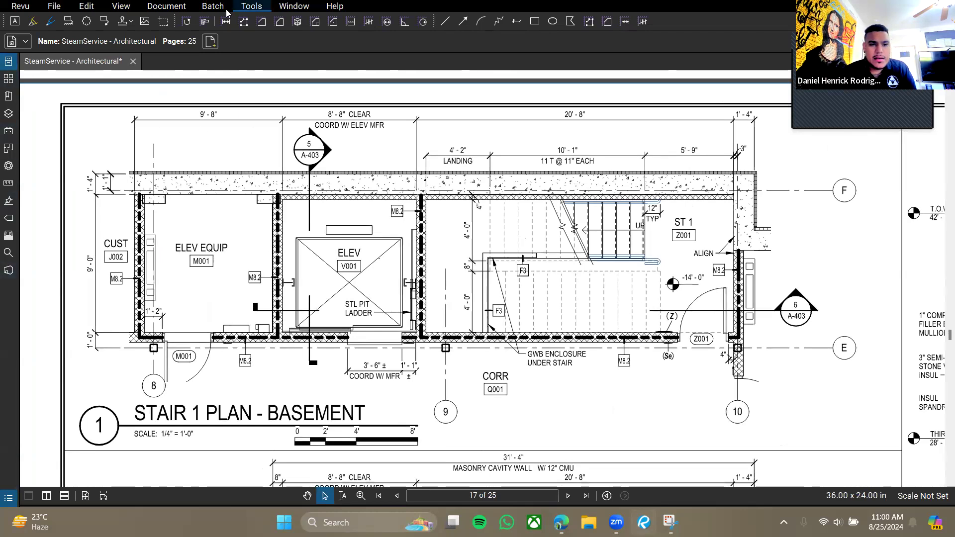
pyautogui.click(250, 7)
pyautogui.moveTo(281, 132)
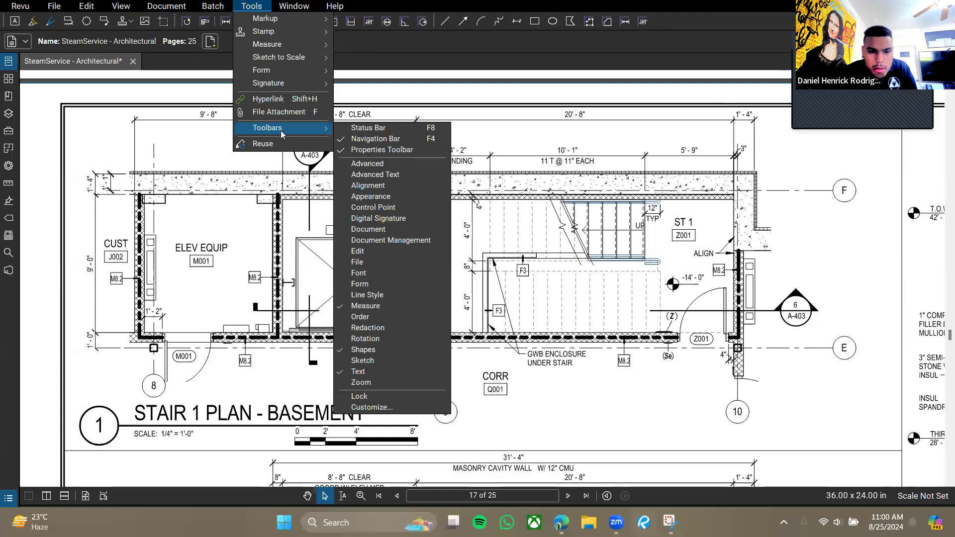
pyautogui.click(289, 7)
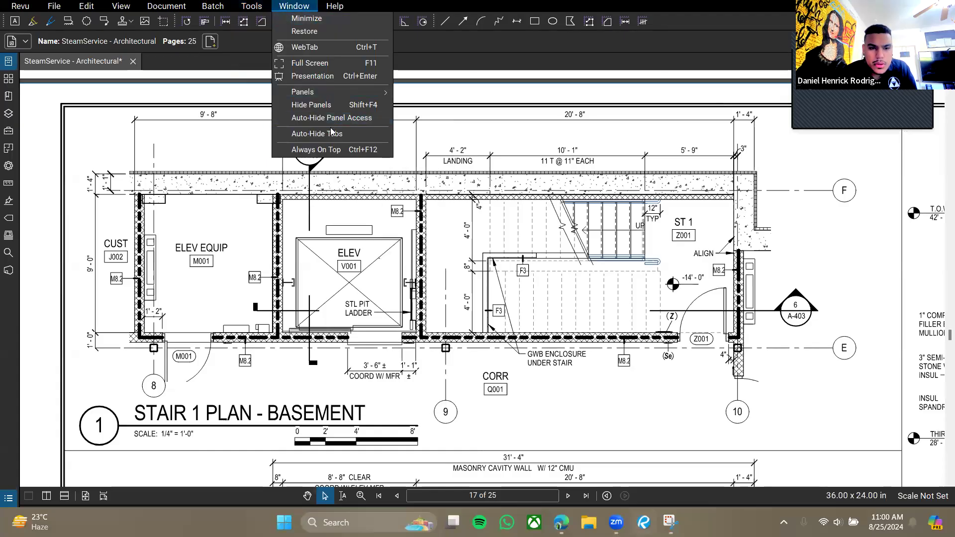
pyautogui.click(10, 60)
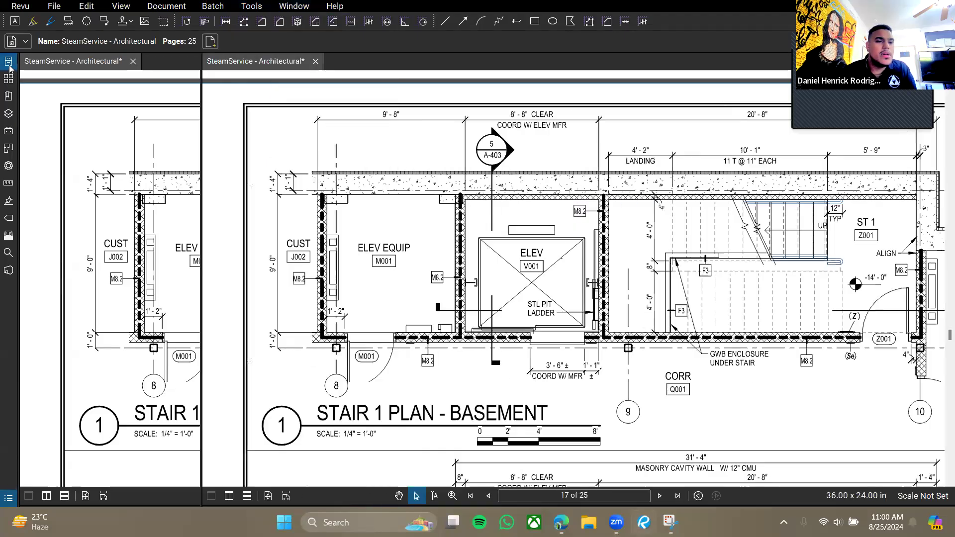
pyautogui.click(12, 65)
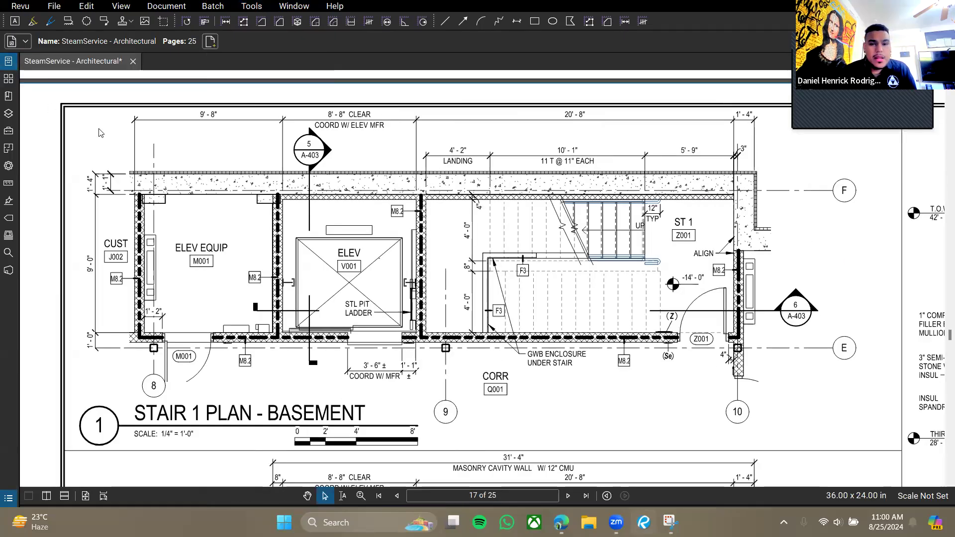
pyautogui.scroll(-5, 279, 308)
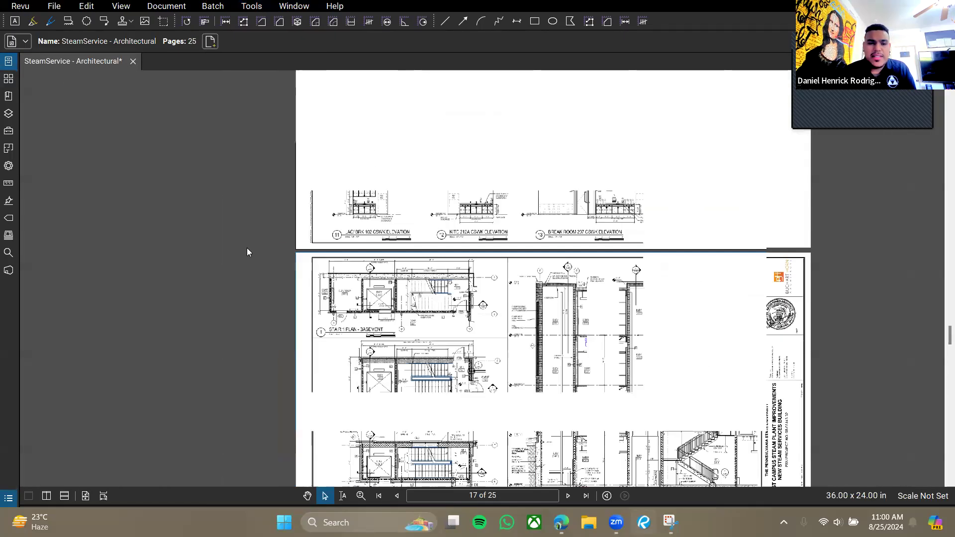
# Show the page thumbnails and go to page 1, sheet A-001.
pyautogui.click(8, 79)
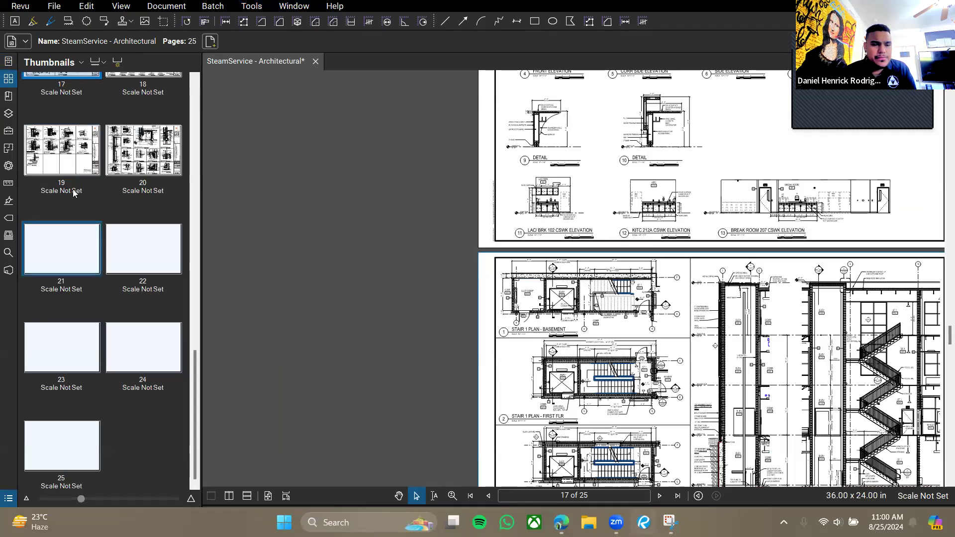
pyautogui.click(66, 146)
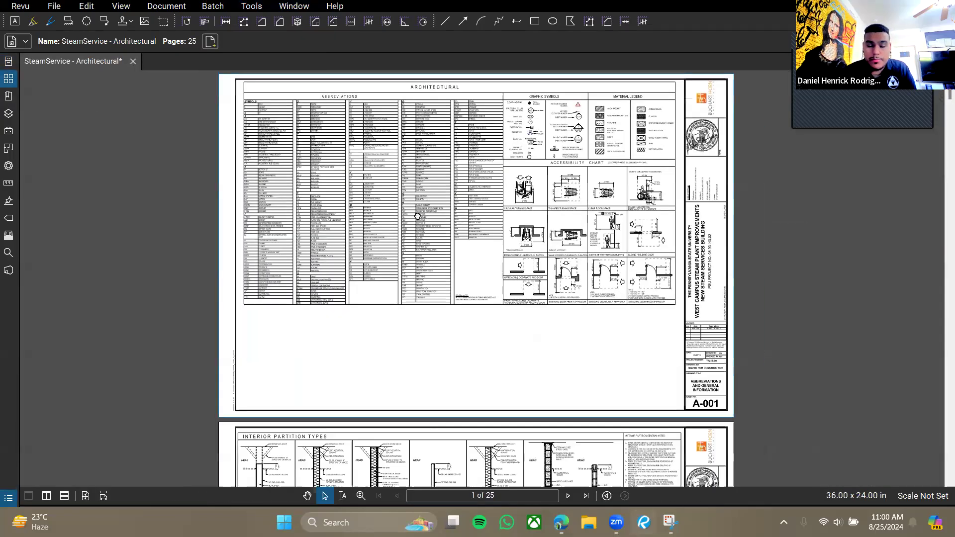
pyautogui.moveTo(417, 216); pyautogui.dragTo(413, 244)
pyautogui.scroll(1, 348, 254)
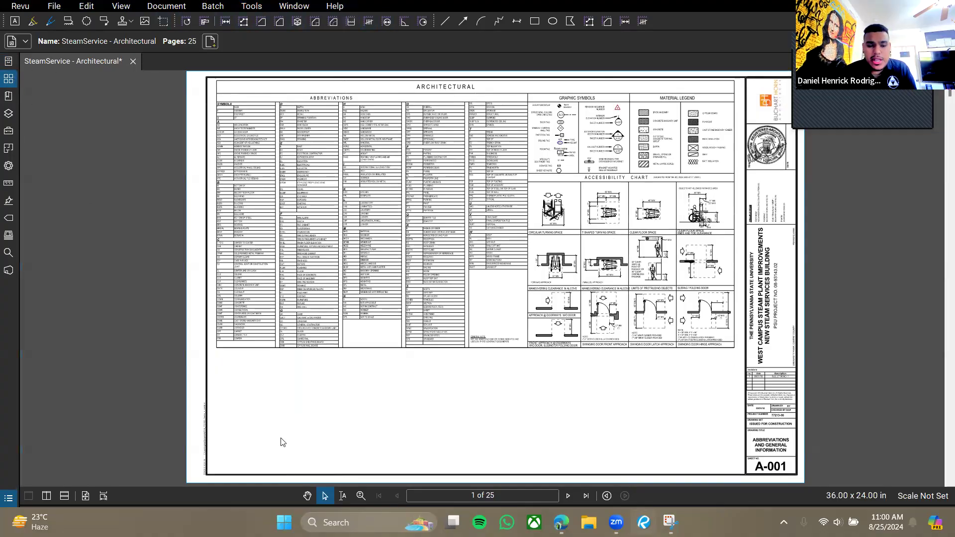
# Toggle the markups list and switch the side panel between thumbnails and bookmarks.
pyautogui.click(265, 505)
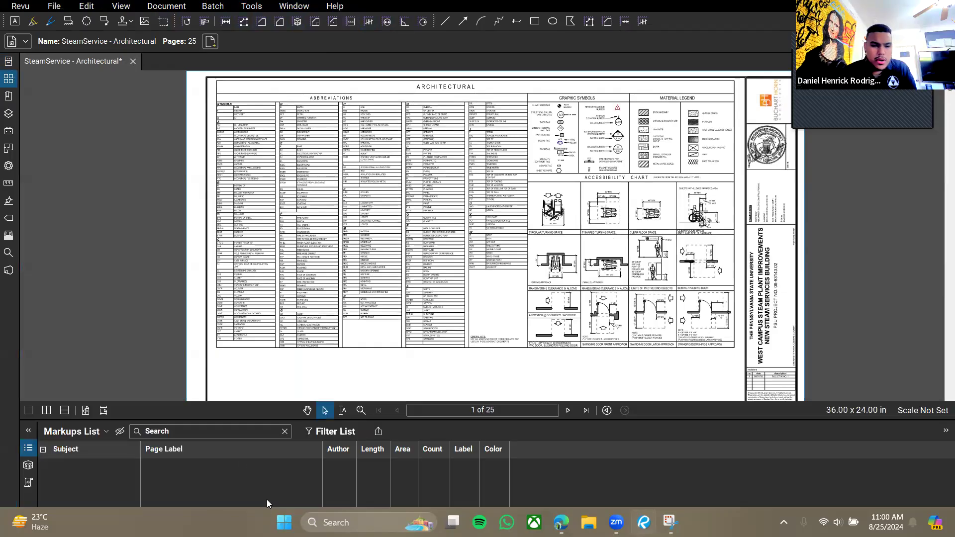
pyautogui.click(235, 422)
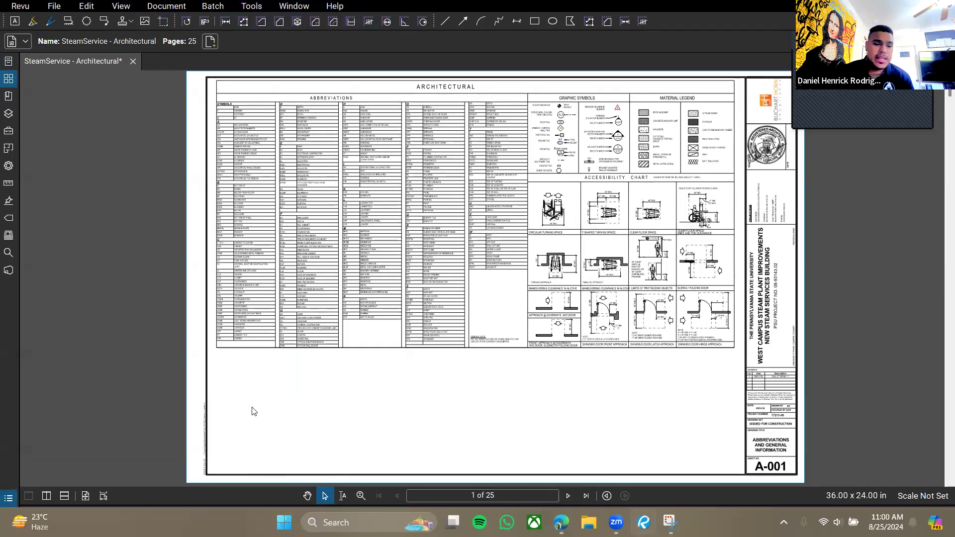
pyautogui.click(21, 130)
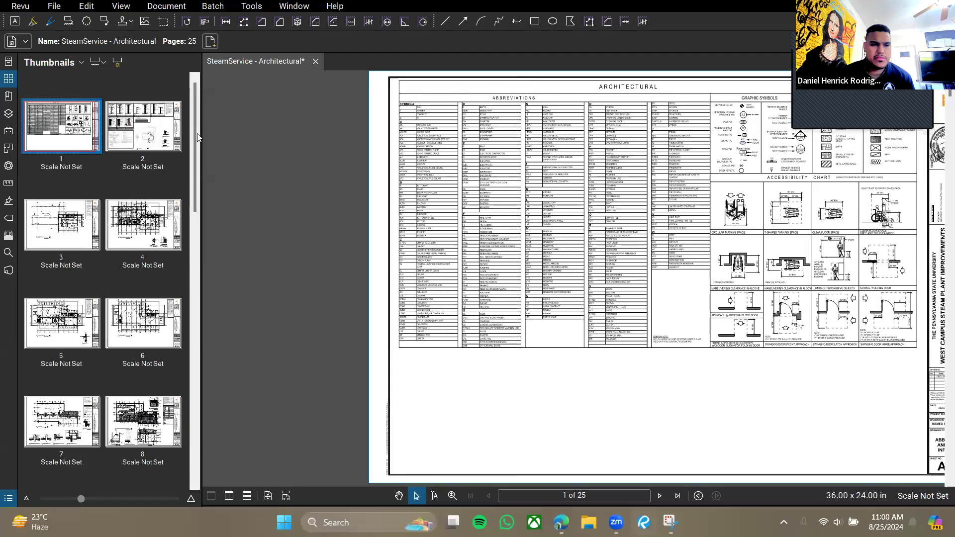
pyautogui.click(9, 79)
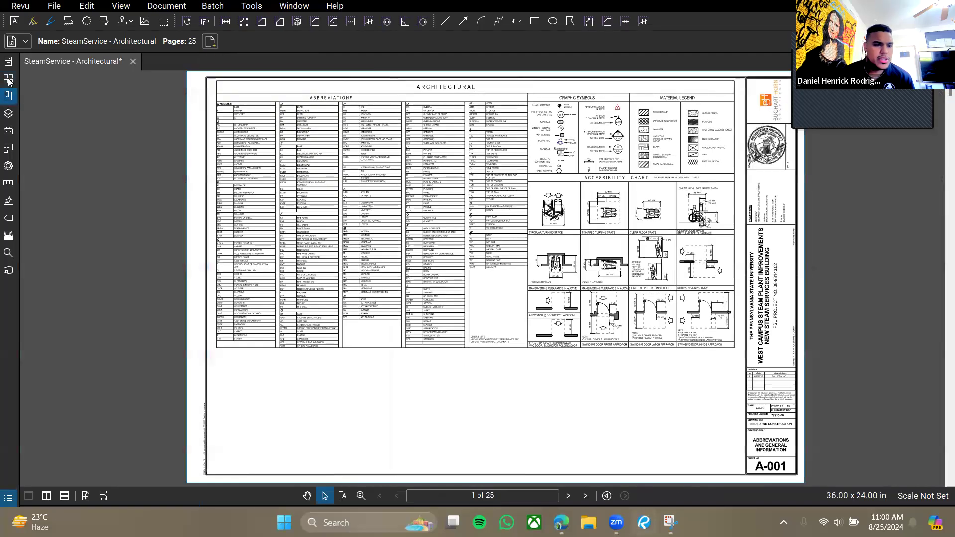
pyautogui.click(9, 79)
pyautogui.click(8, 96)
pyautogui.click(9, 79)
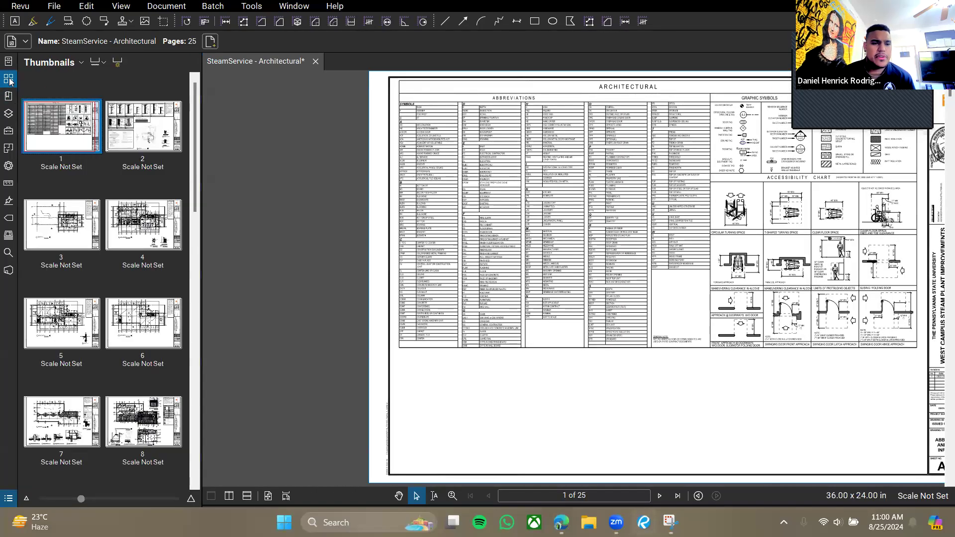
pyautogui.click(9, 79)
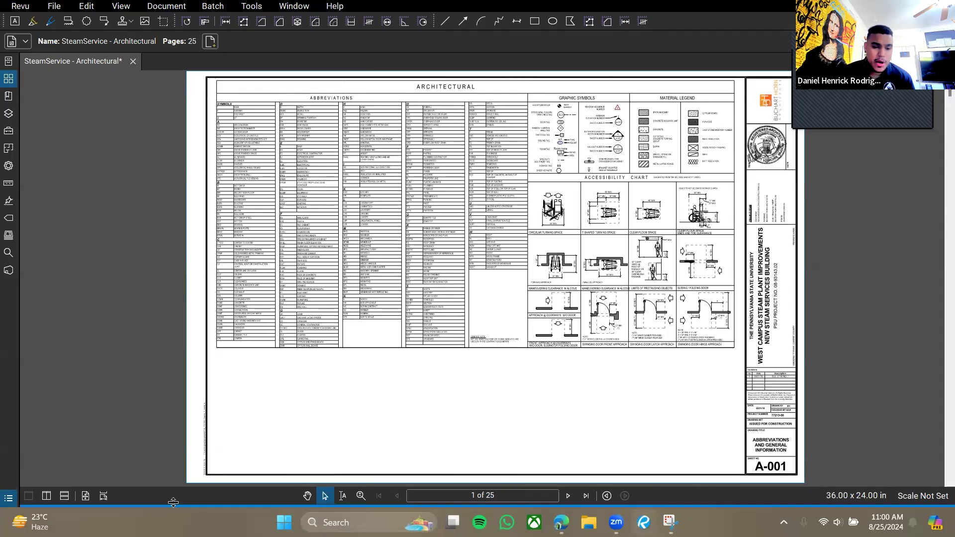
# Expand and collapse the markups list, then leave the page thumbnails showing in the side panel.
pyautogui.moveTo(211, 506); pyautogui.dragTo(262, 421)
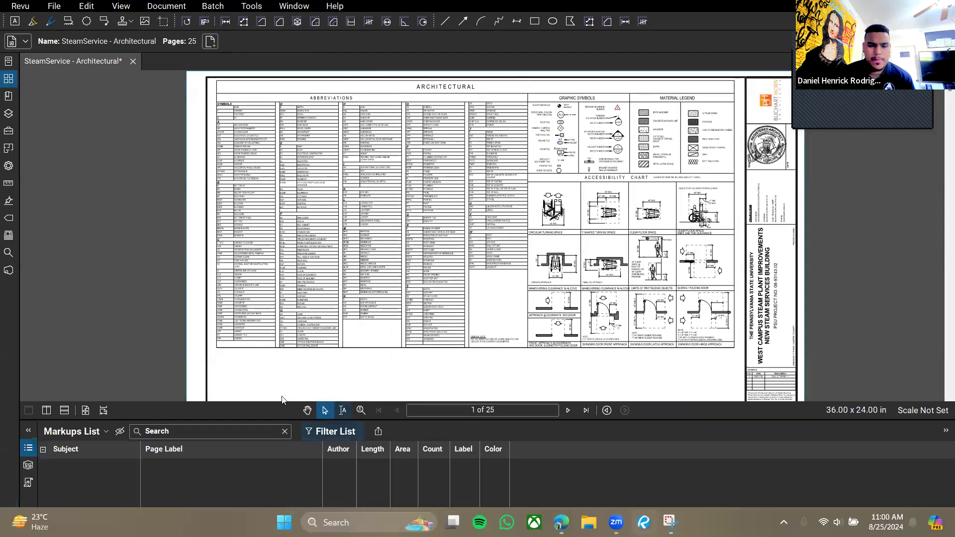
pyautogui.doubleClick(264, 420)
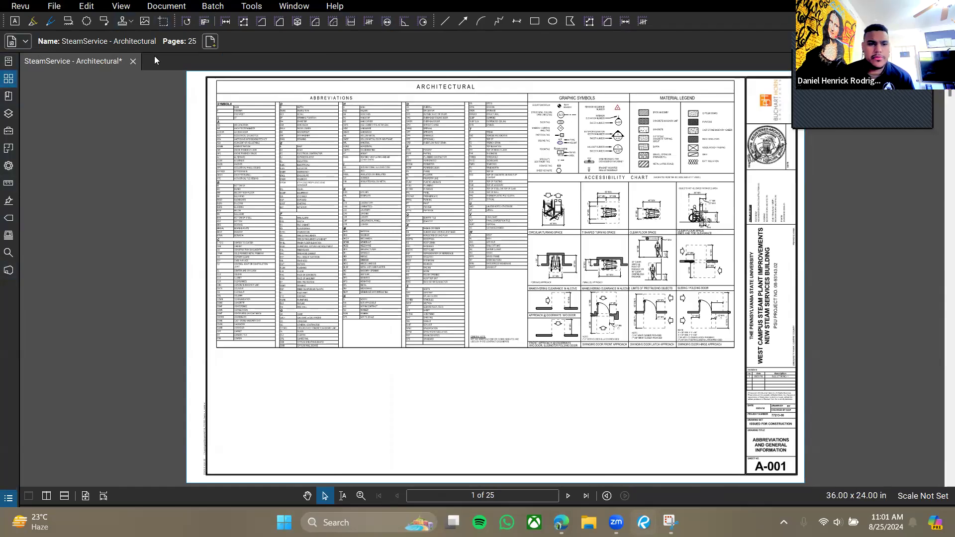
pyautogui.click(8, 61)
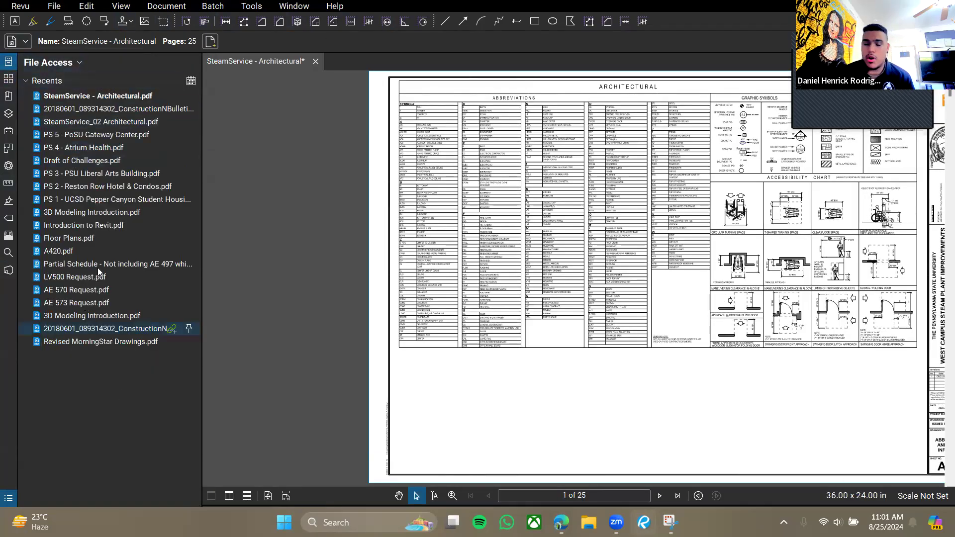
pyautogui.click(9, 81)
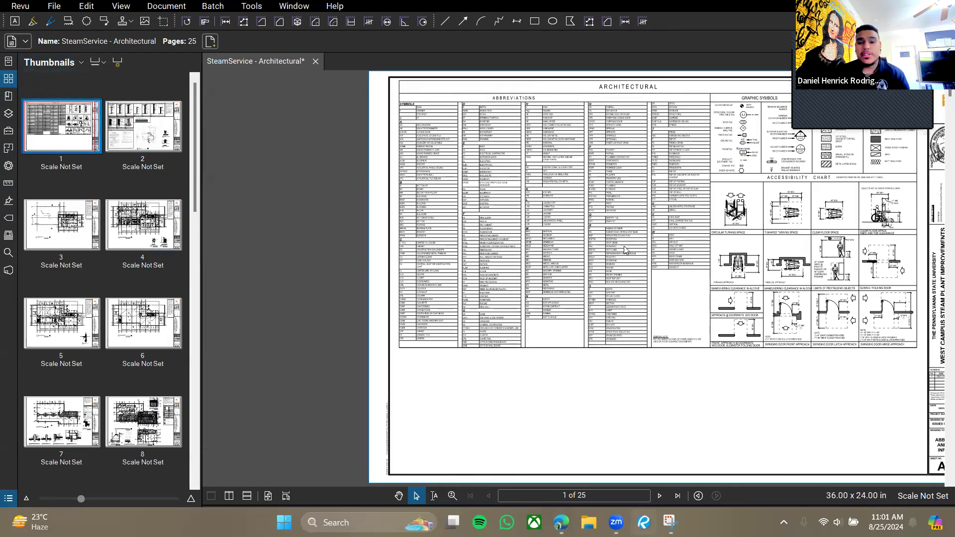
# Fit sheet A-001 and zoom onto its Abbreviations and General Information title block.
pyautogui.click(28, 144)
pyautogui.scroll(-5, 136, 192)
pyautogui.scroll(5, 136, 192)
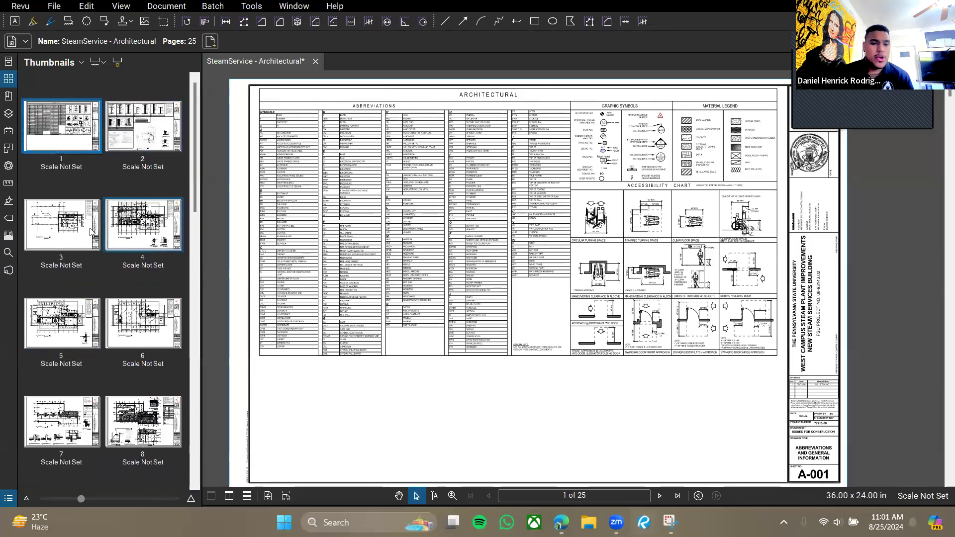
pyautogui.scroll(-6, 503, 378)
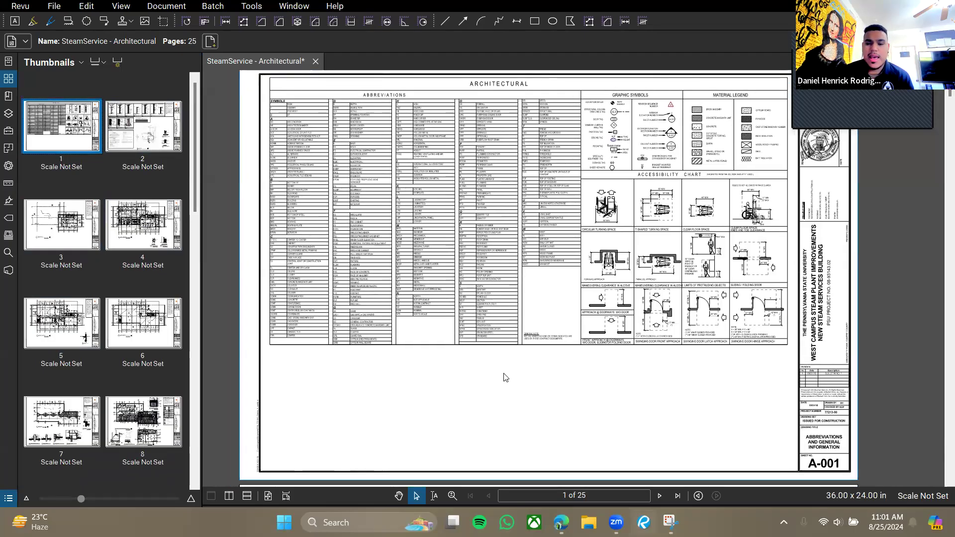
pyautogui.scroll(6, 543, 309)
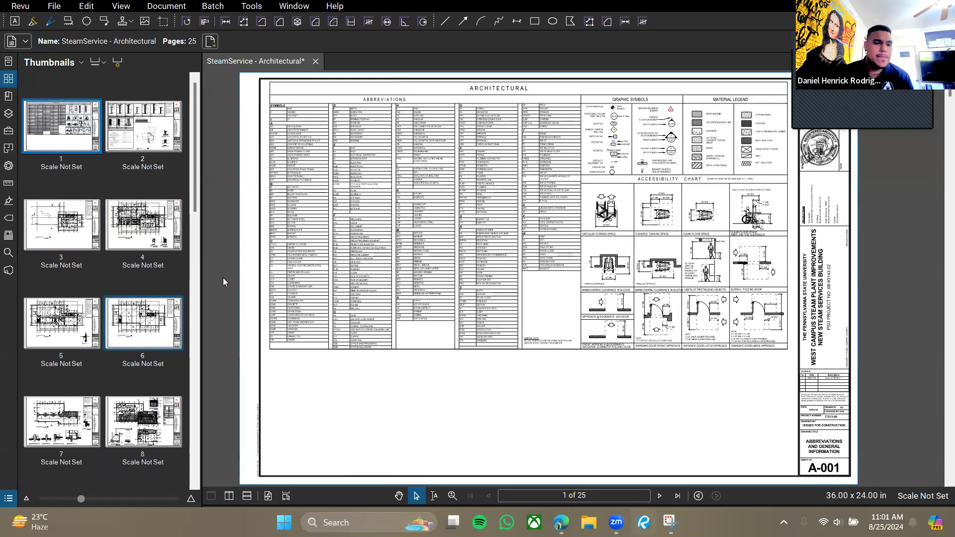
pyautogui.scroll(-1, 668, 388)
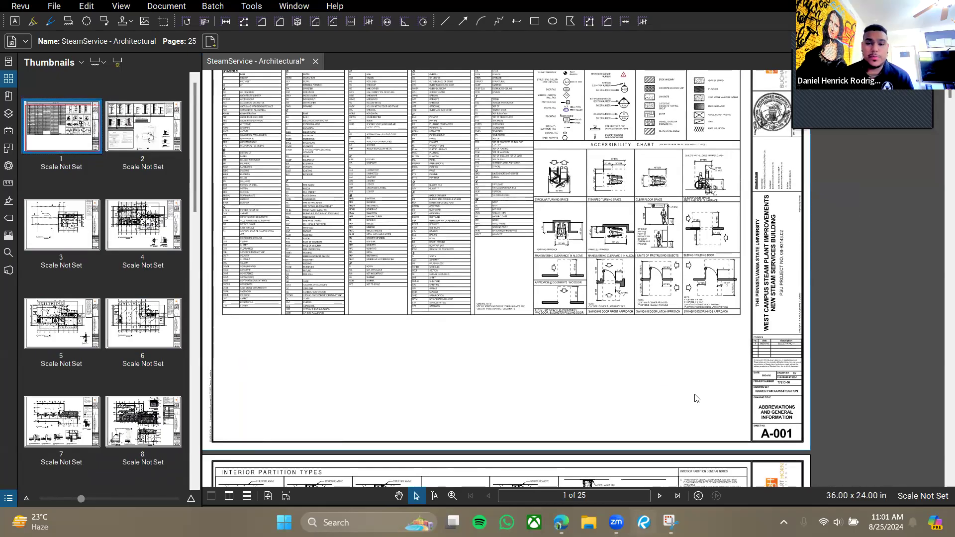
pyautogui.scroll(1, 617, 288)
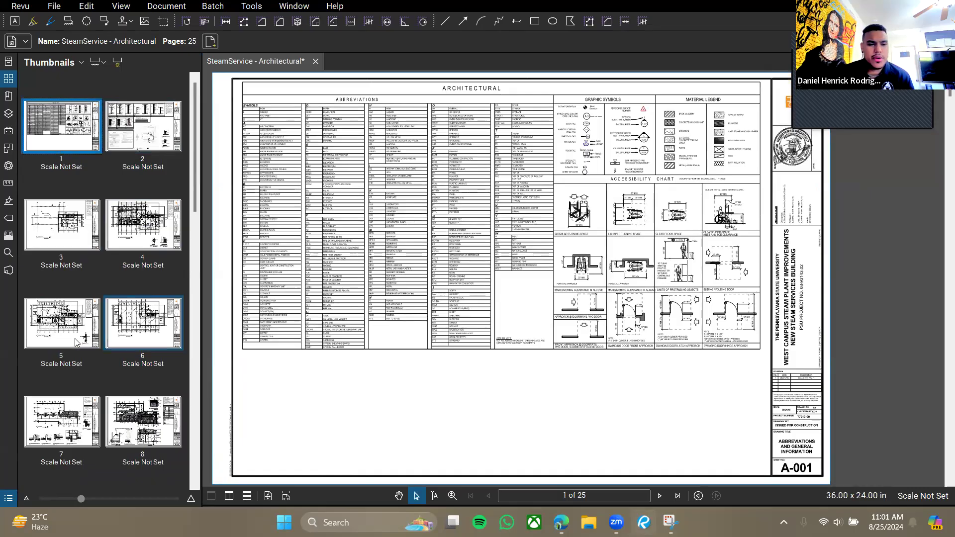
pyautogui.moveTo(826, 414); pyautogui.dragTo(712, 319)
pyautogui.scroll(5, 709, 325)
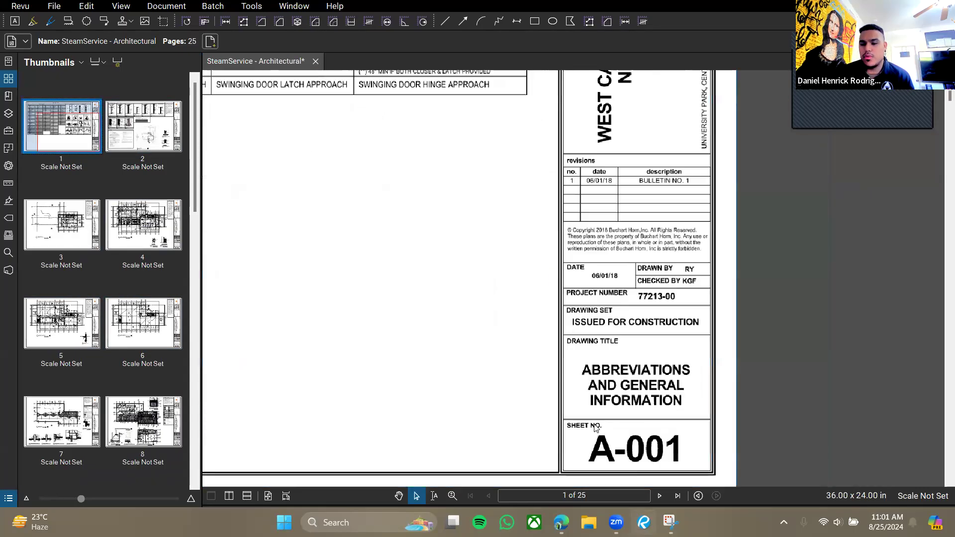
pyautogui.scroll(3, 595, 428)
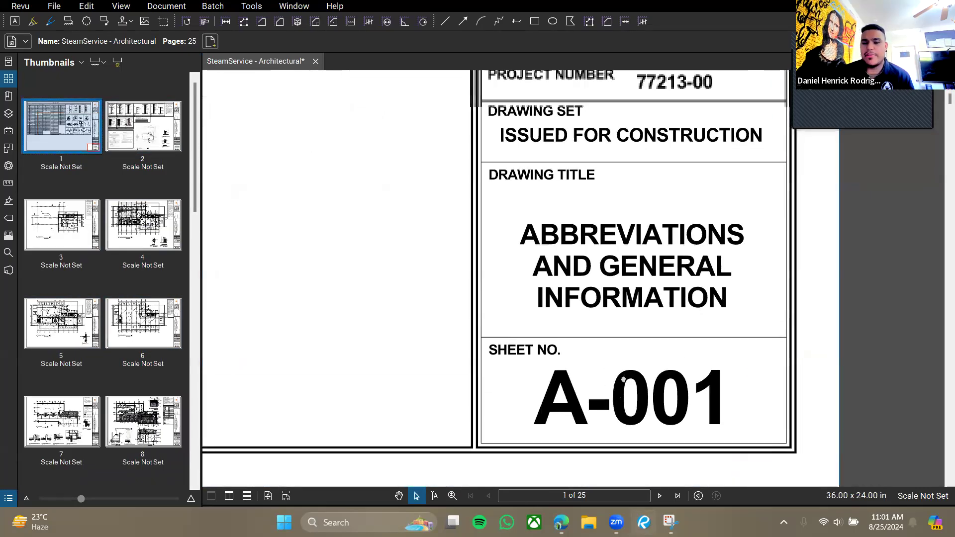
pyautogui.scroll(-3, 647, 373)
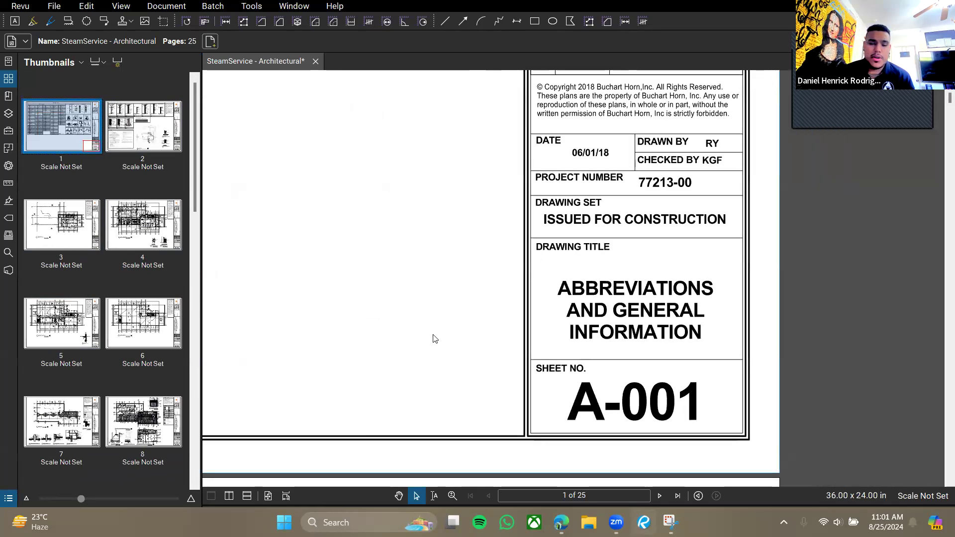
pyautogui.moveTo(258, 250); pyautogui.dragTo(265, 250)
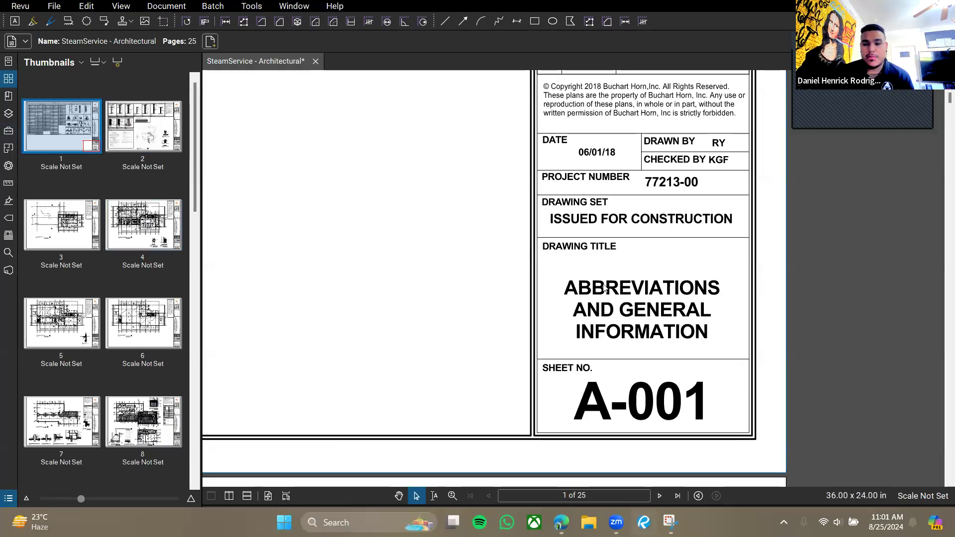
# Start region-based page labels and mark the A-001 sheet number box as a region.
pyautogui.click(117, 63)
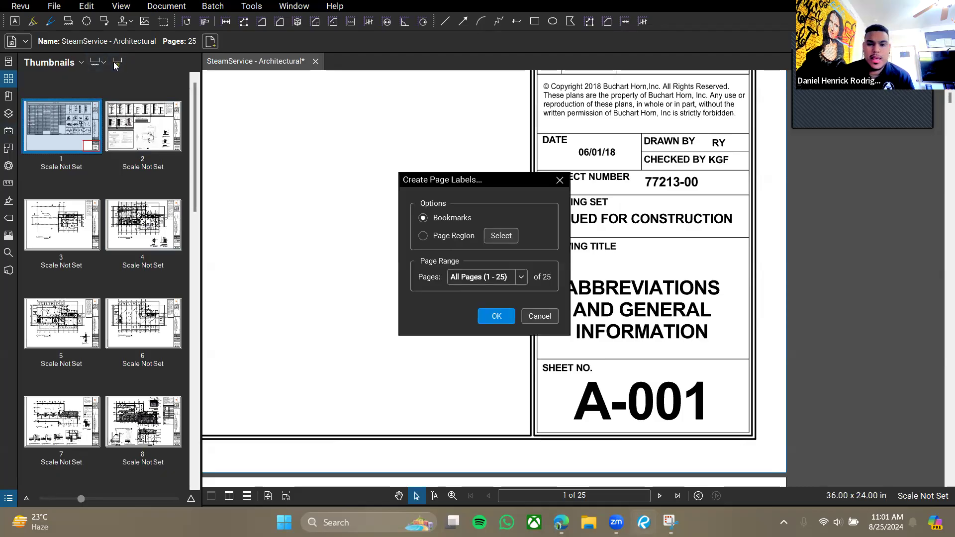
pyautogui.click(423, 237)
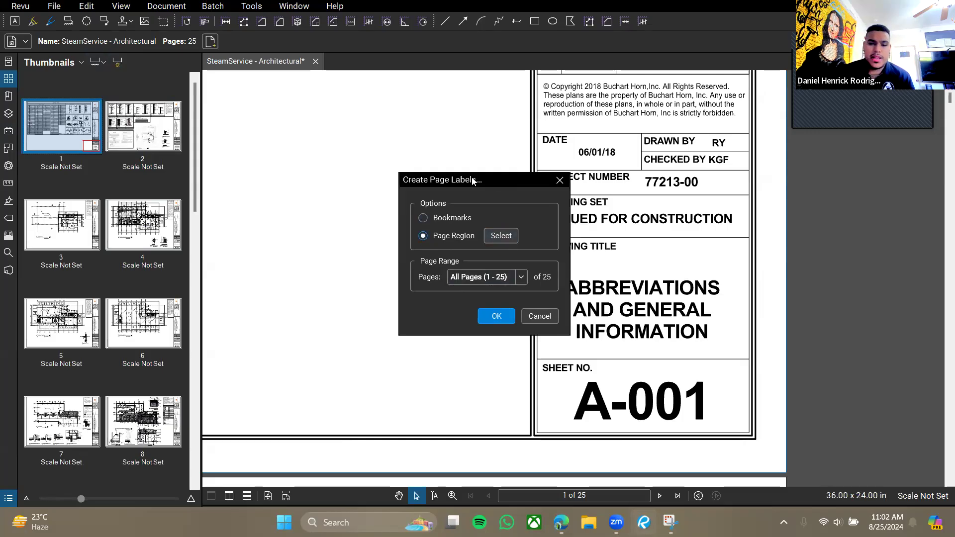
pyautogui.moveTo(473, 181); pyautogui.dragTo(381, 148)
pyautogui.click(410, 202)
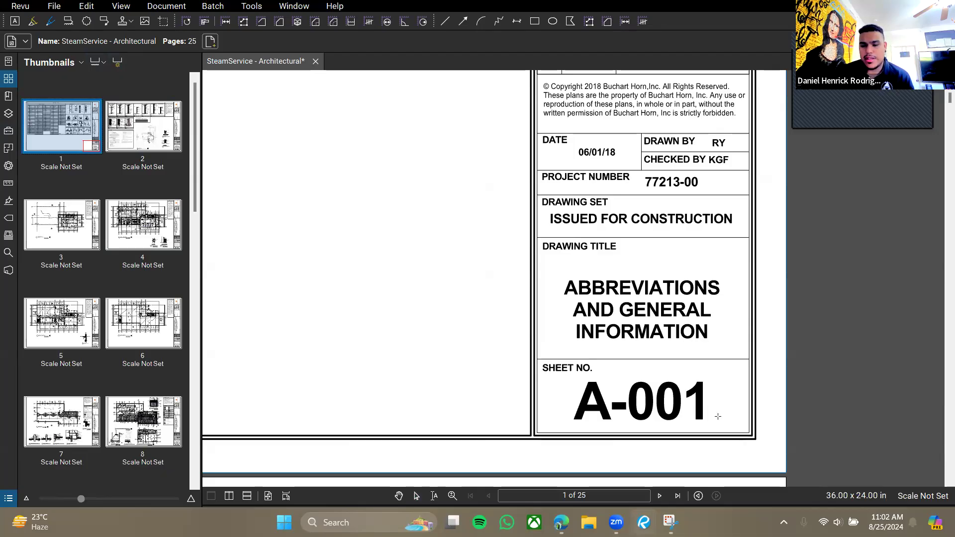
pyautogui.moveTo(540, 372); pyautogui.dragTo(749, 433)
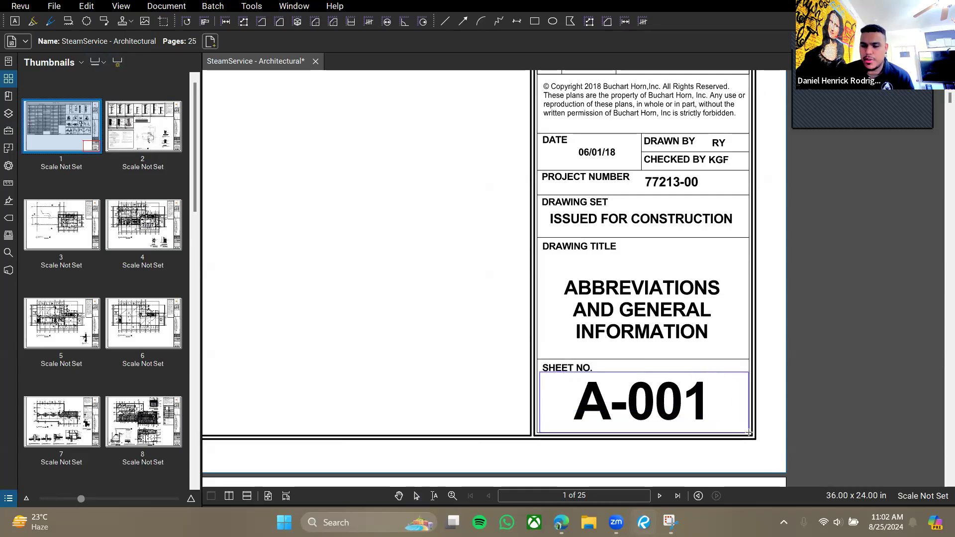
pyautogui.click(419, 237)
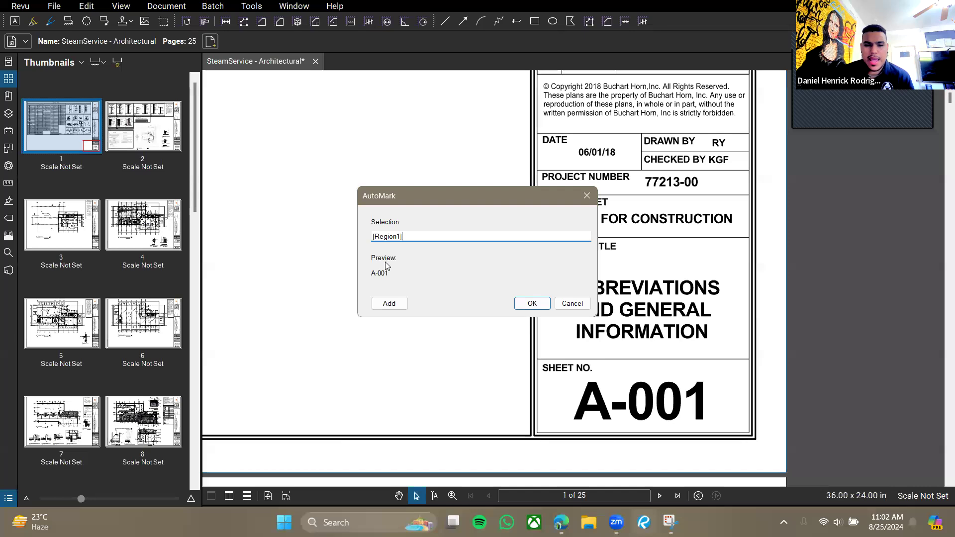
pyautogui.moveTo(404, 194); pyautogui.dragTo(301, 170)
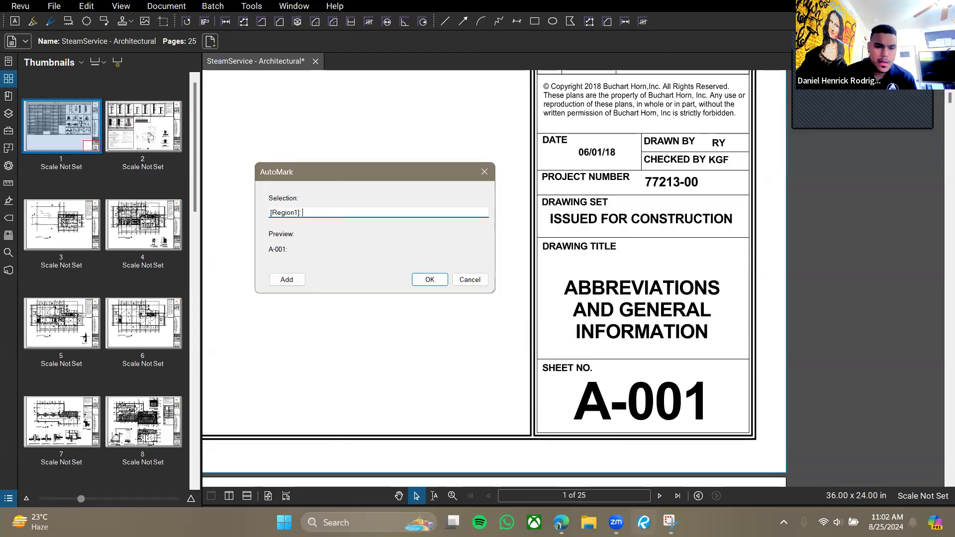
# Add the drawing title region and apply sheet-number-plus-title labels to all 25 pages.
pyautogui.click(287, 279)
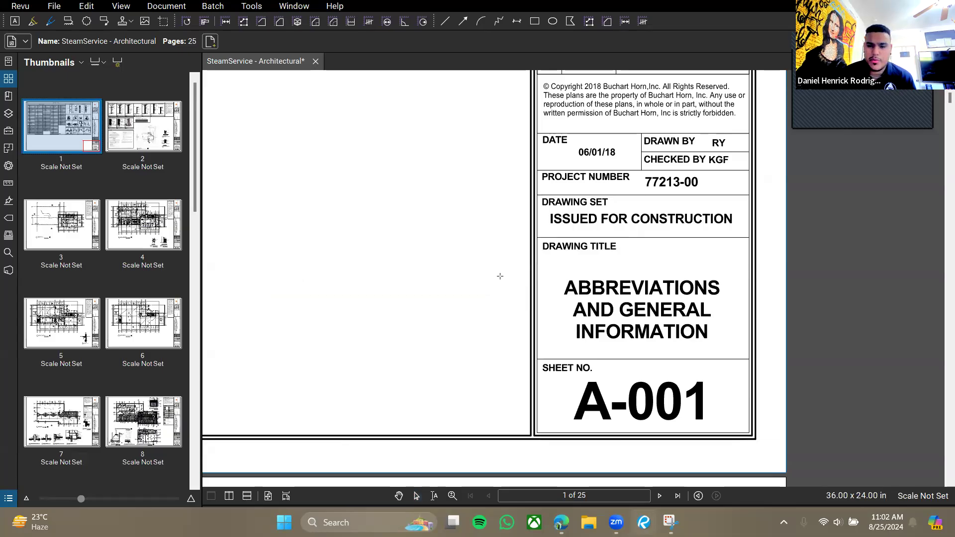
pyautogui.moveTo(538, 252)
pyautogui.mouseDown()
pyautogui.moveTo(590, 275)
pyautogui.moveTo(581, 317)
pyautogui.moveTo(750, 357)
pyautogui.mouseUp()
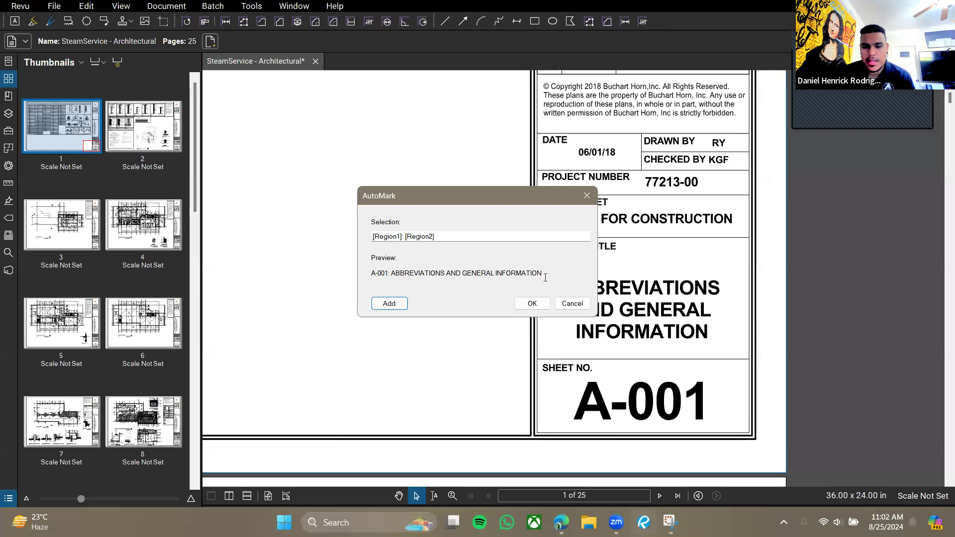
pyautogui.click(533, 305)
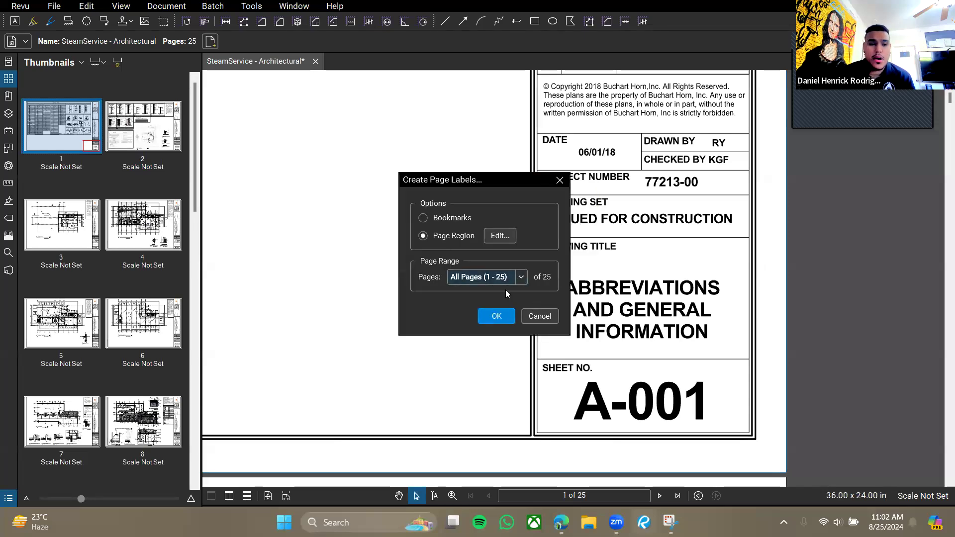
pyautogui.click(498, 316)
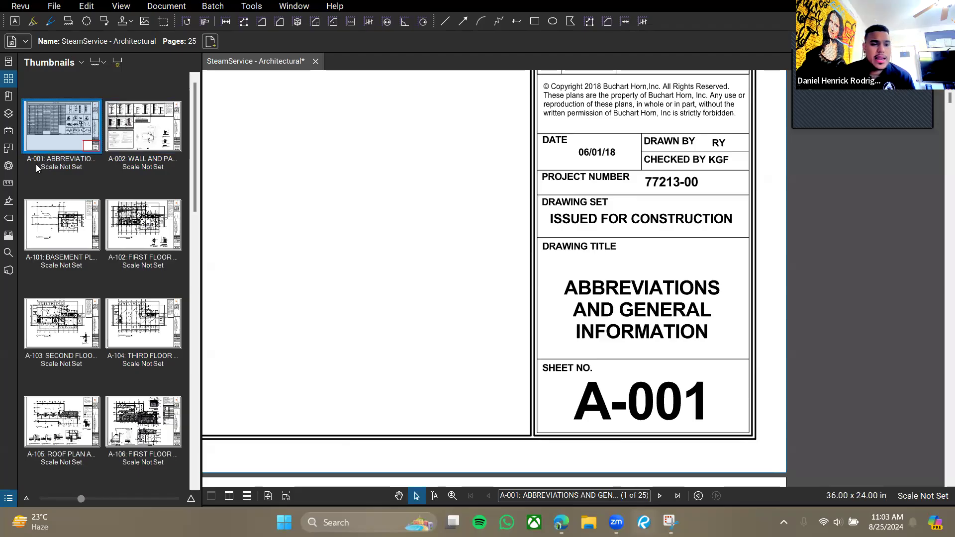
# Browse the labelled sheet thumbnails, including A-101 and A-002, and end back on A-001.
pyautogui.click(72, 235)
pyautogui.click(163, 243)
pyautogui.click(71, 157)
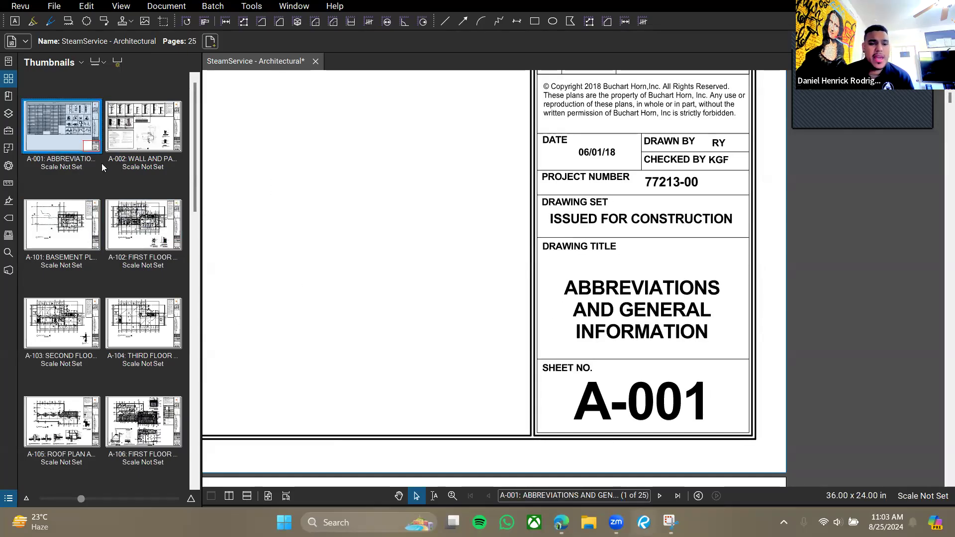
pyautogui.click(142, 130)
pyautogui.click(137, 217)
pyautogui.click(56, 224)
pyautogui.click(52, 136)
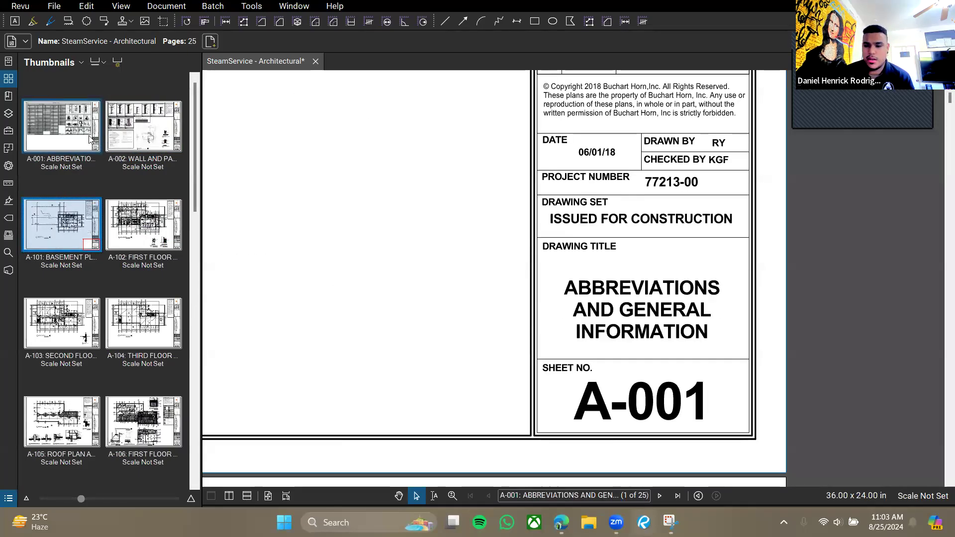
pyautogui.click(130, 133)
pyautogui.click(54, 142)
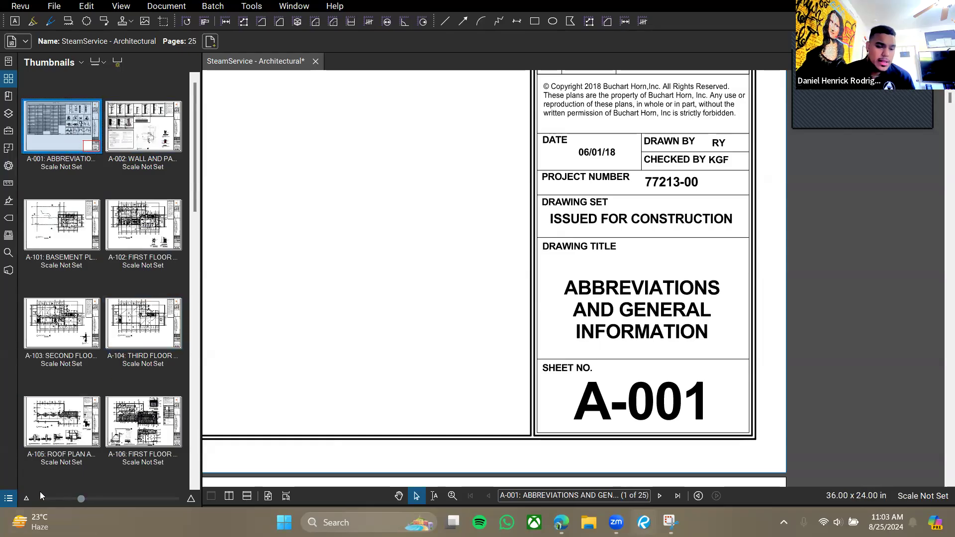
# Resize the thumbnails and thumbnail panel back to two columns, then show the Sheets bookmark list.
pyautogui.moveTo(79, 498); pyautogui.dragTo(152, 503)
pyautogui.moveTo(205, 267); pyautogui.dragTo(265, 278)
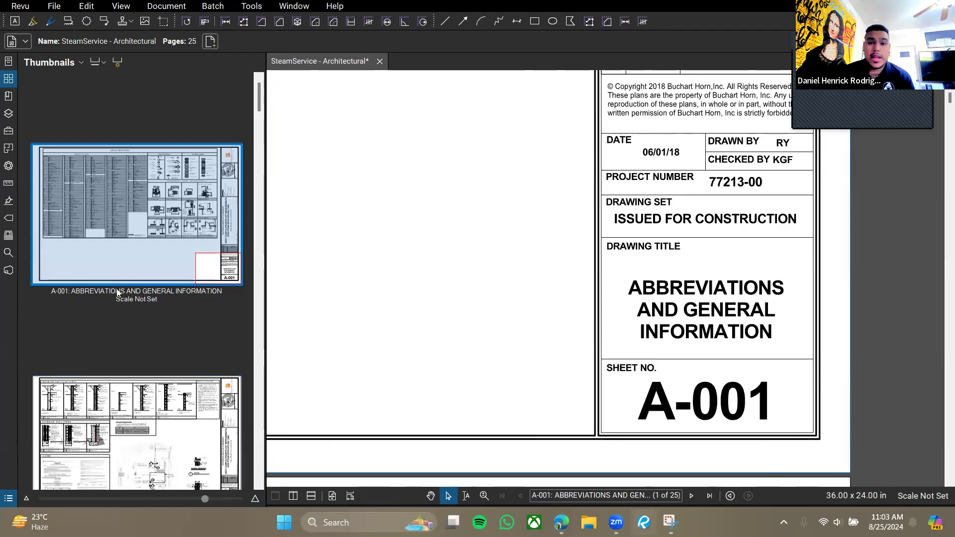
pyautogui.moveTo(205, 500); pyautogui.dragTo(116, 499)
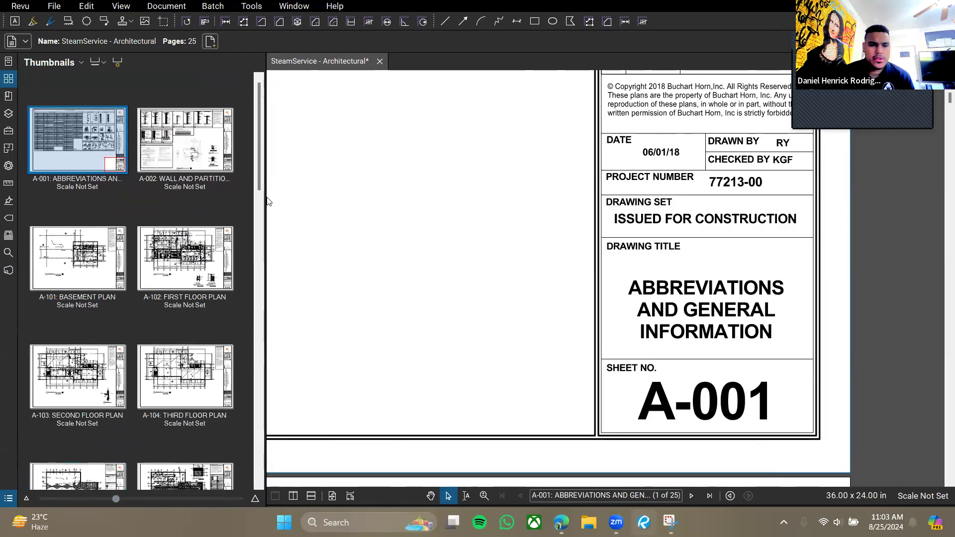
pyautogui.moveTo(264, 199); pyautogui.dragTo(232, 199)
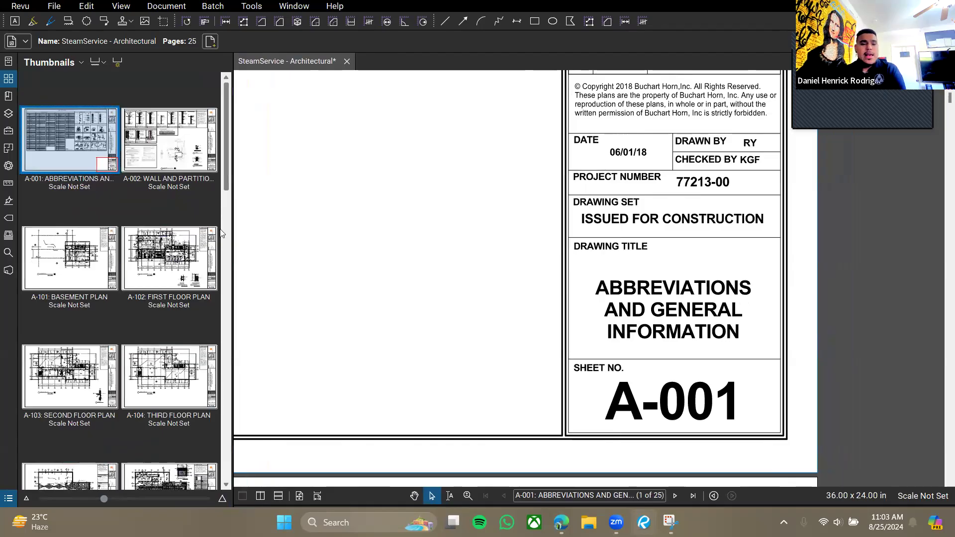
pyautogui.click(8, 96)
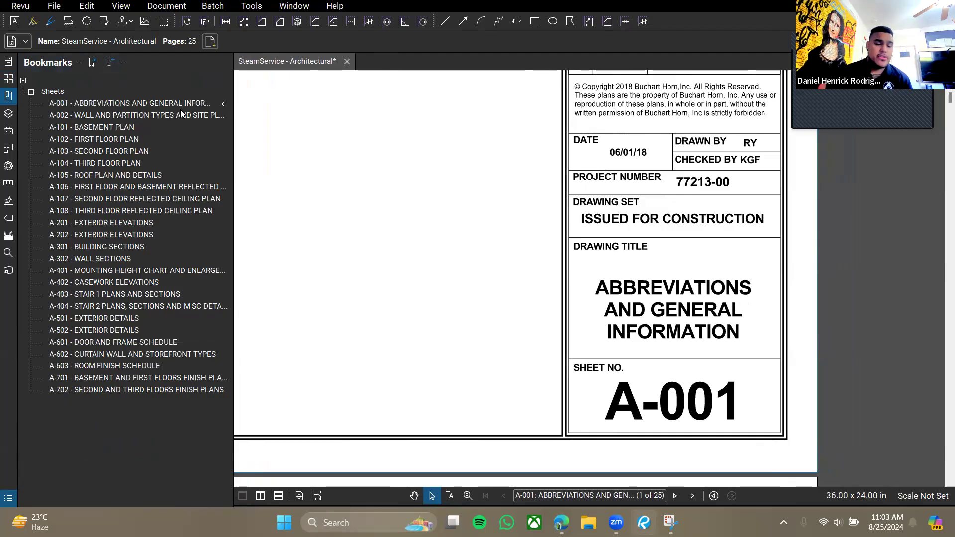
# Widen the bookmark list and jump to A-001 Abbreviations and General Information from its bookmark.
pyautogui.click(92, 65)
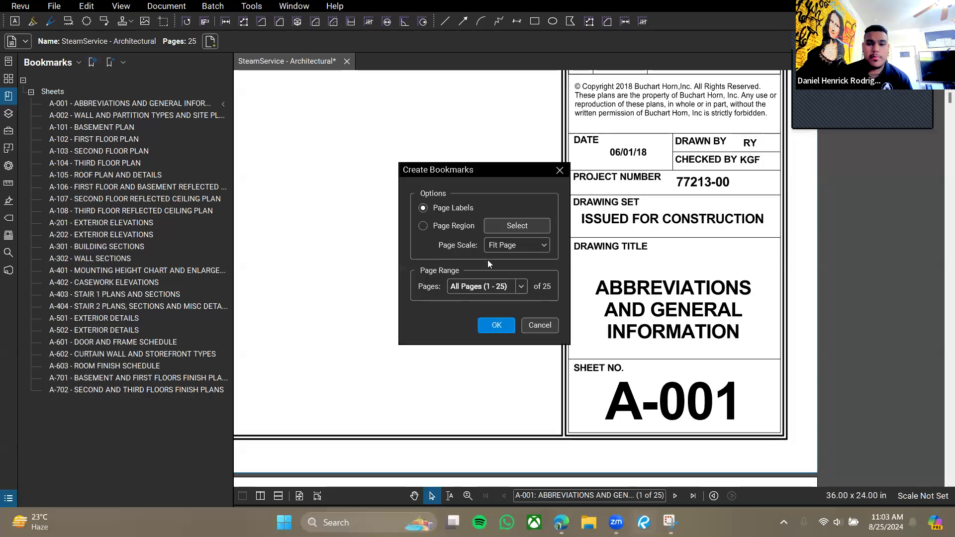
pyautogui.click(560, 170)
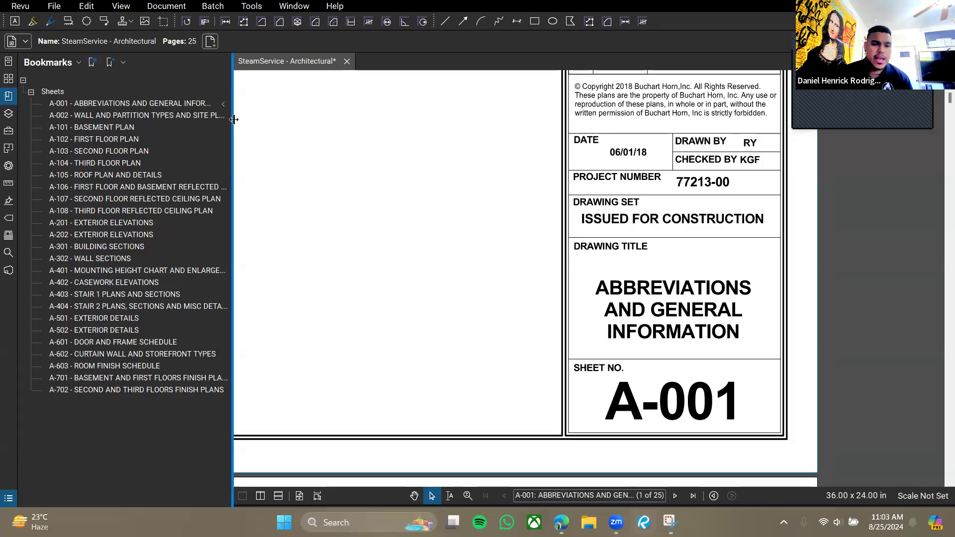
pyautogui.moveTo(230, 123); pyautogui.dragTo(252, 124)
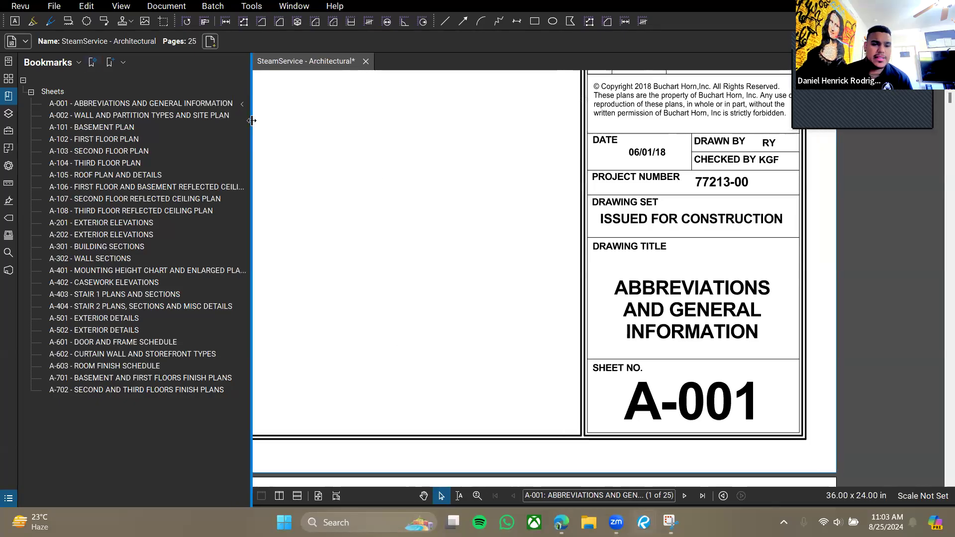
pyautogui.click(103, 105)
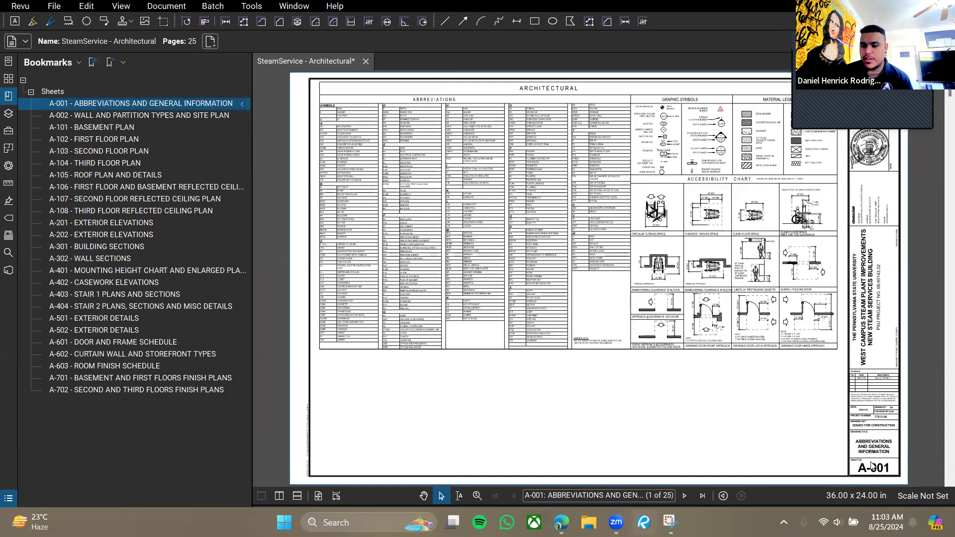
# Show the Tool Chest sets like Architect Review, and zoom to the blank space under the abbreviations table.
pyautogui.click(7, 114)
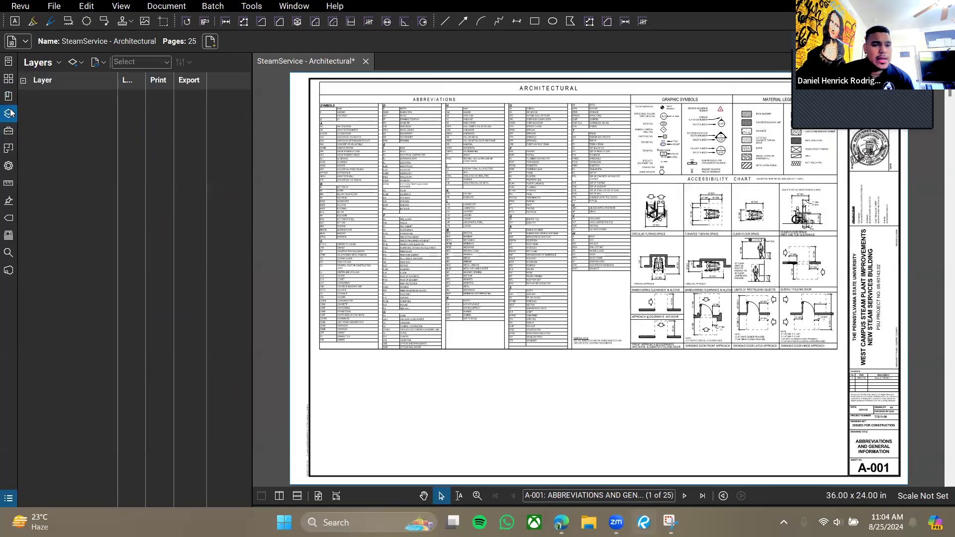
pyautogui.click(7, 133)
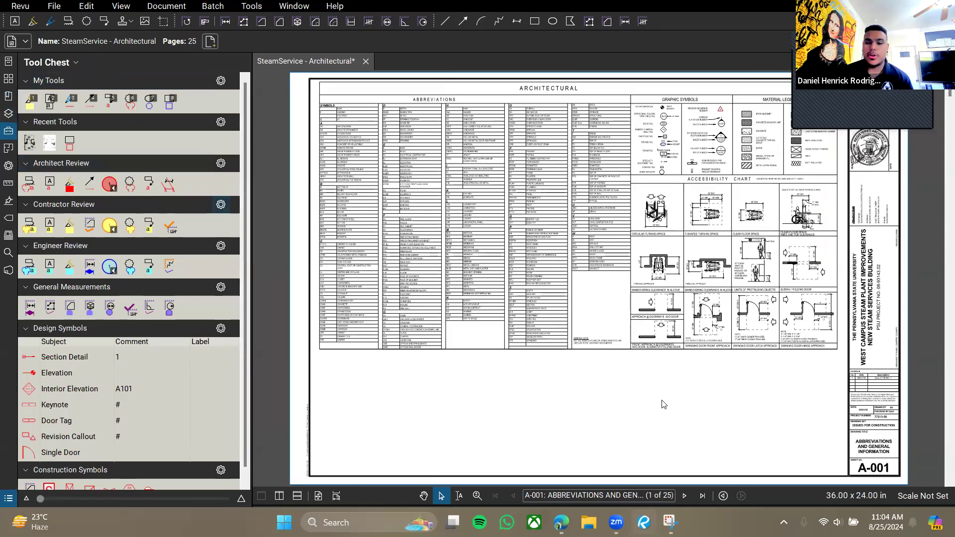
pyautogui.scroll(2, 599, 363)
pyautogui.scroll(2, 543, 344)
pyautogui.scroll(3, 544, 336)
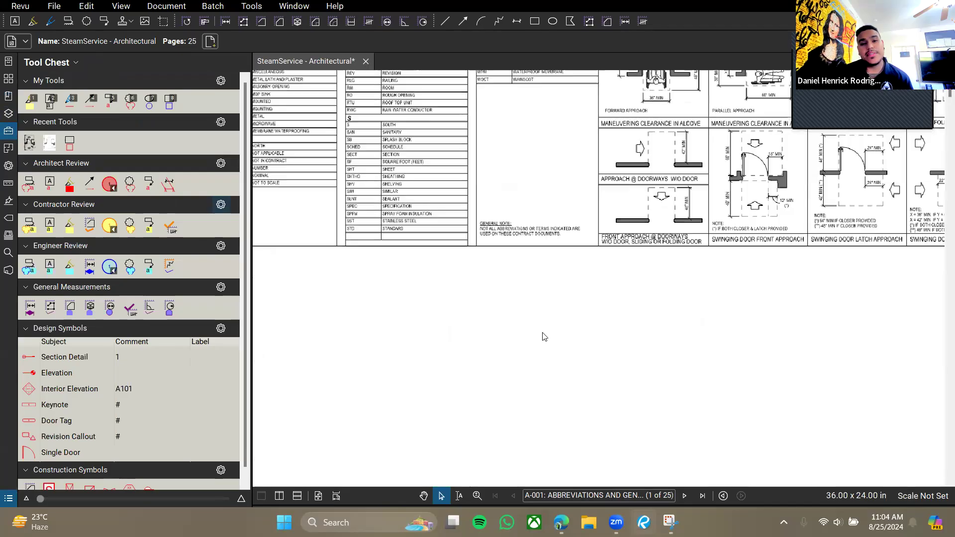
pyautogui.moveTo(395, 293); pyautogui.dragTo(429, 296)
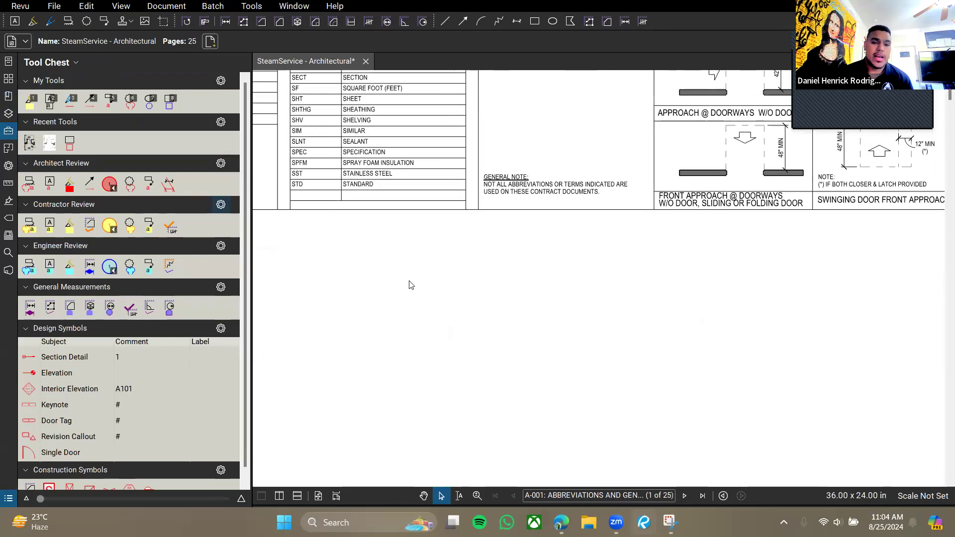
pyautogui.moveTo(281, 304); pyautogui.dragTo(421, 289)
pyautogui.moveTo(280, 236); pyautogui.dragTo(388, 295)
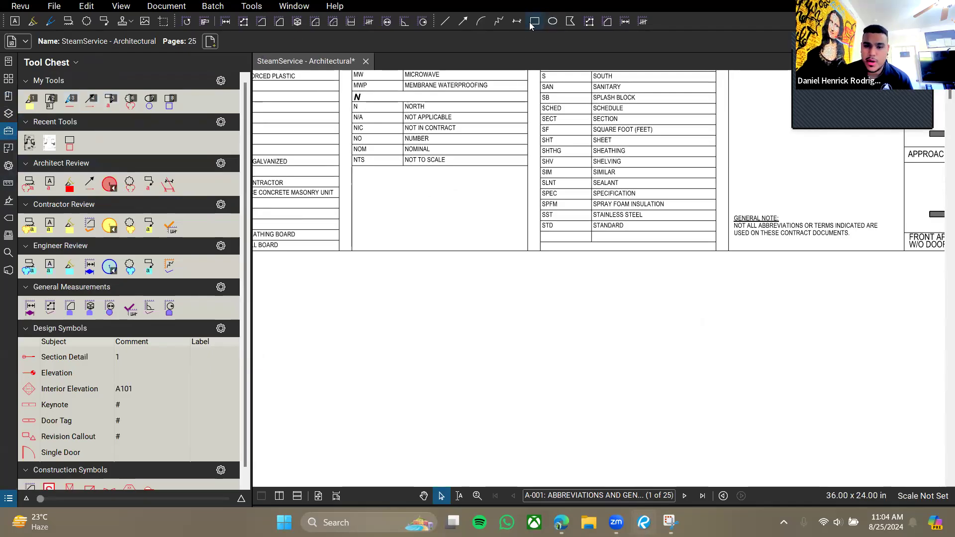
# Draw a red rectangle markup in the blank space below the abbreviations table.
pyautogui.click(531, 25)
pyautogui.moveTo(393, 278); pyautogui.dragTo(536, 328)
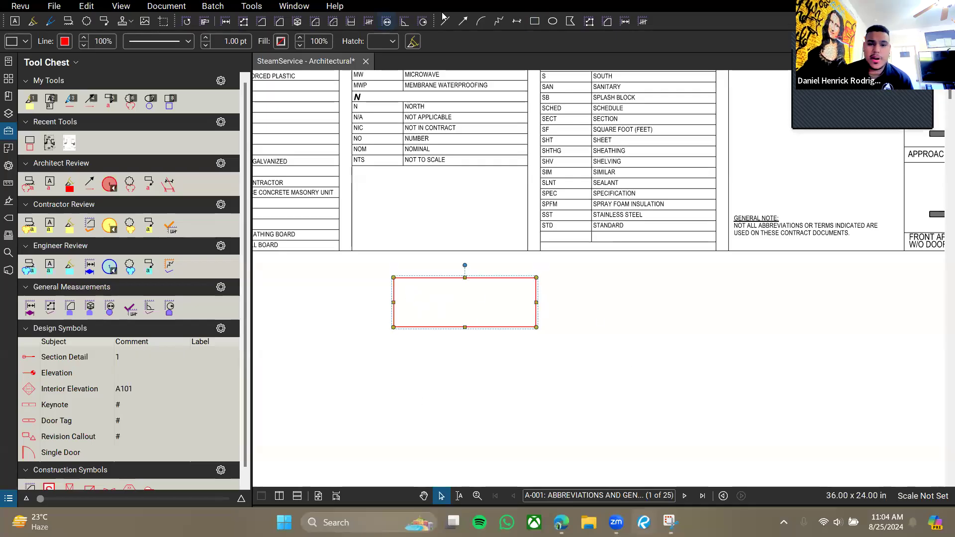
pyautogui.scroll(3, 489, 314)
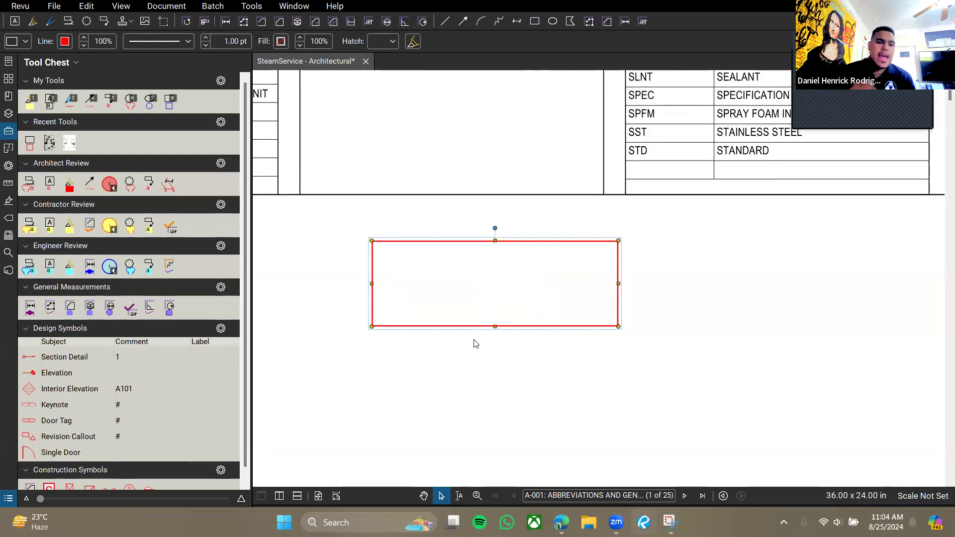
# Collapse the Tool Chest sets and My Tools, leaving only Recent Tools expanded.
pyautogui.click(38, 166)
pyautogui.click(36, 180)
pyautogui.click(27, 198)
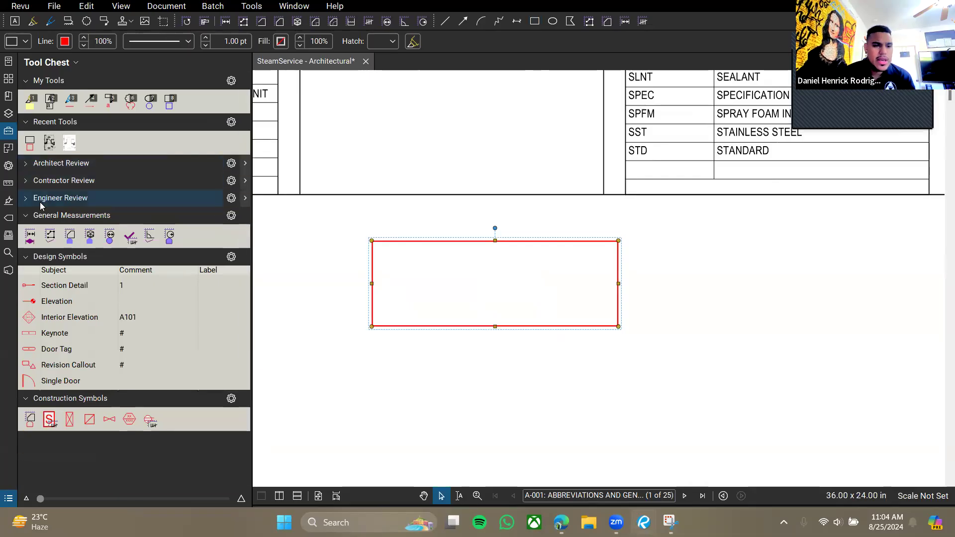
pyautogui.click(21, 215)
pyautogui.click(28, 233)
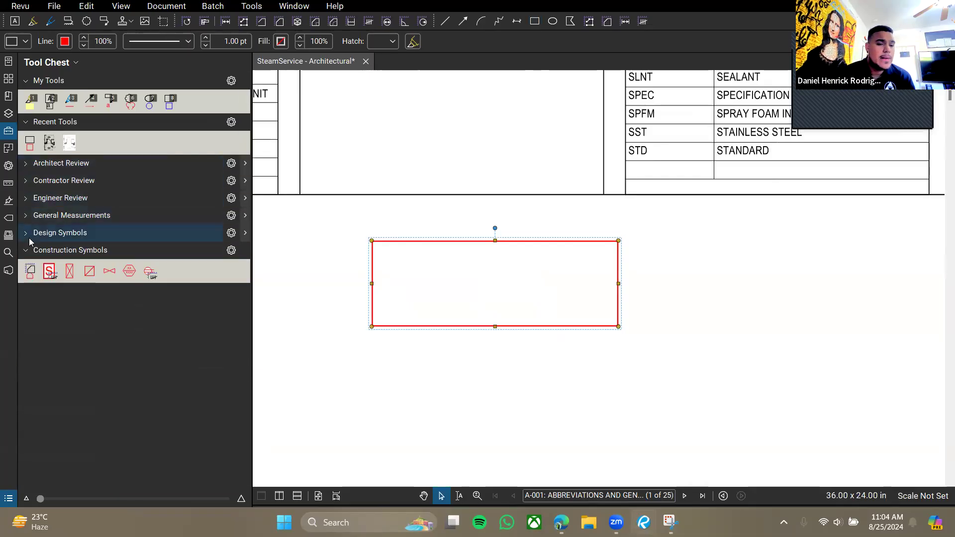
pyautogui.click(27, 249)
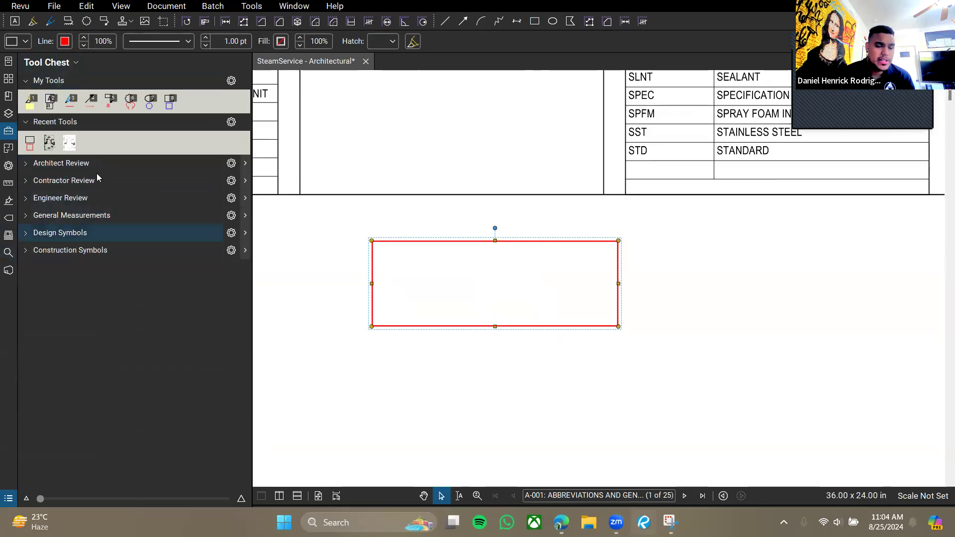
pyautogui.click(32, 128)
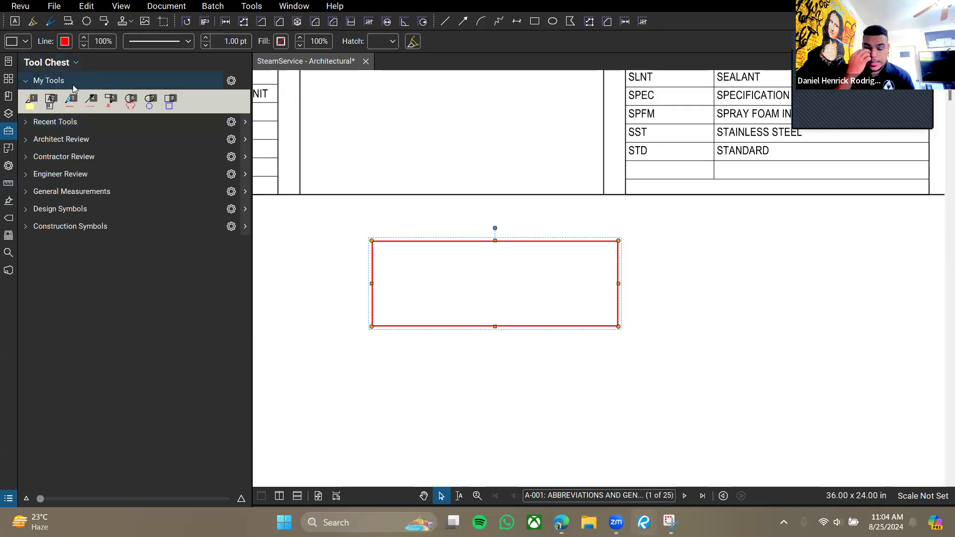
pyautogui.click(64, 121)
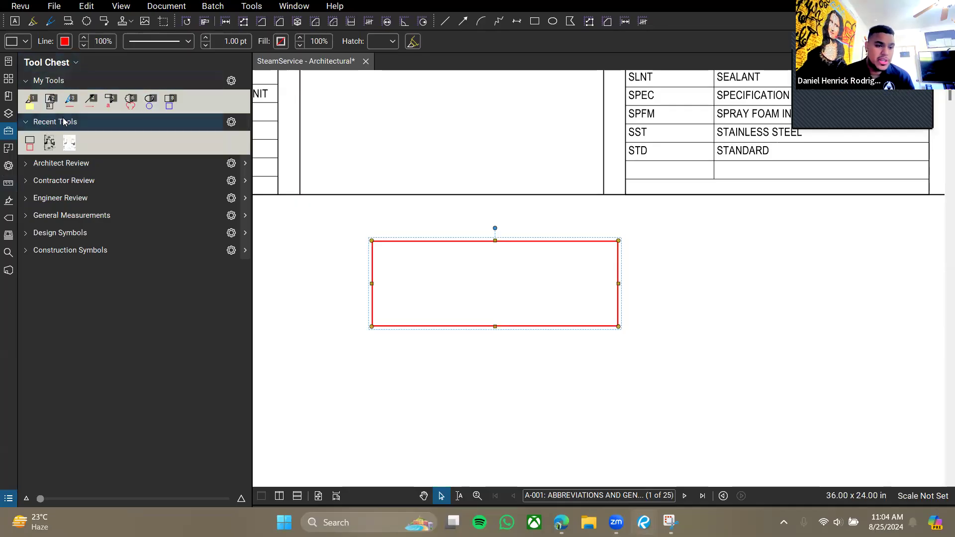
pyautogui.click(45, 80)
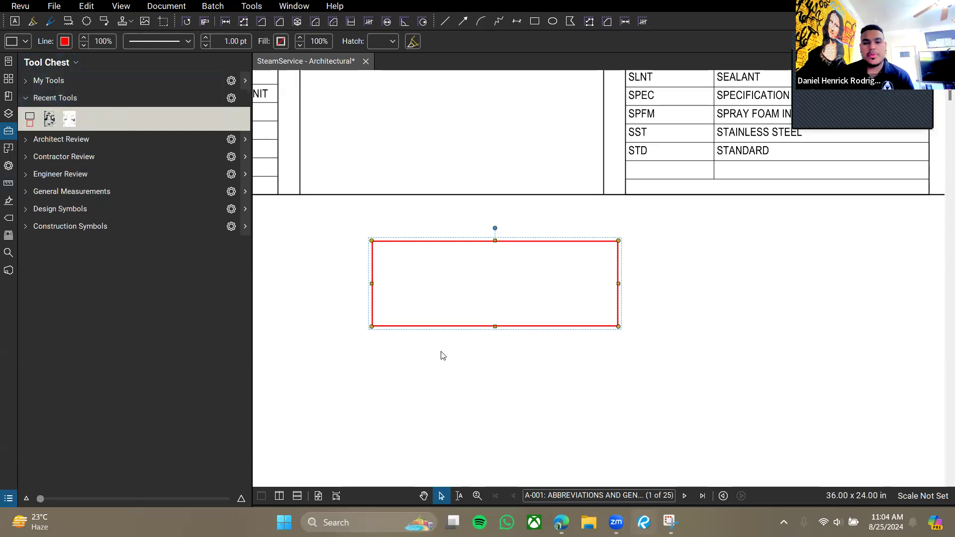
# Move the red rectangle up and right, then nudge it slightly left.
pyautogui.moveTo(425, 241); pyautogui.dragTo(442, 236)
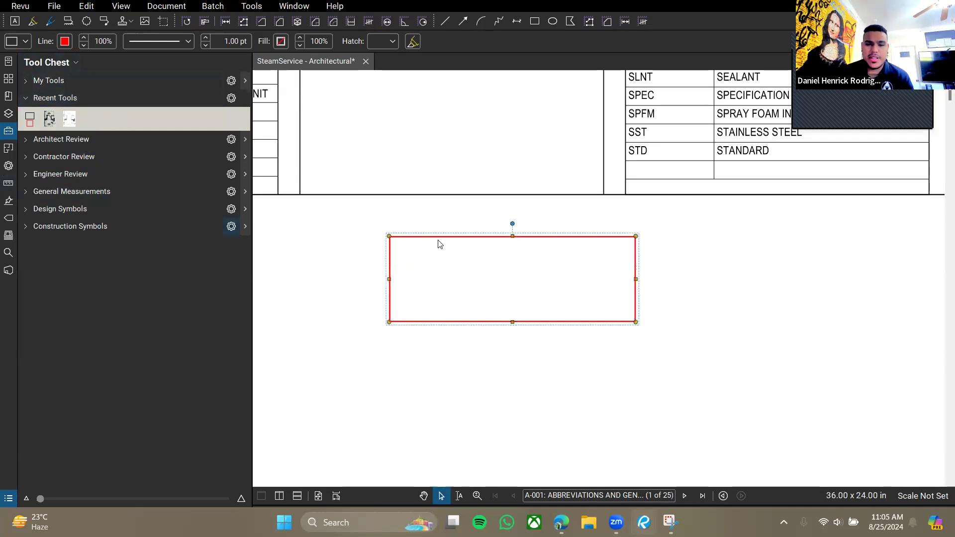
pyautogui.click(443, 241)
pyautogui.click(455, 238)
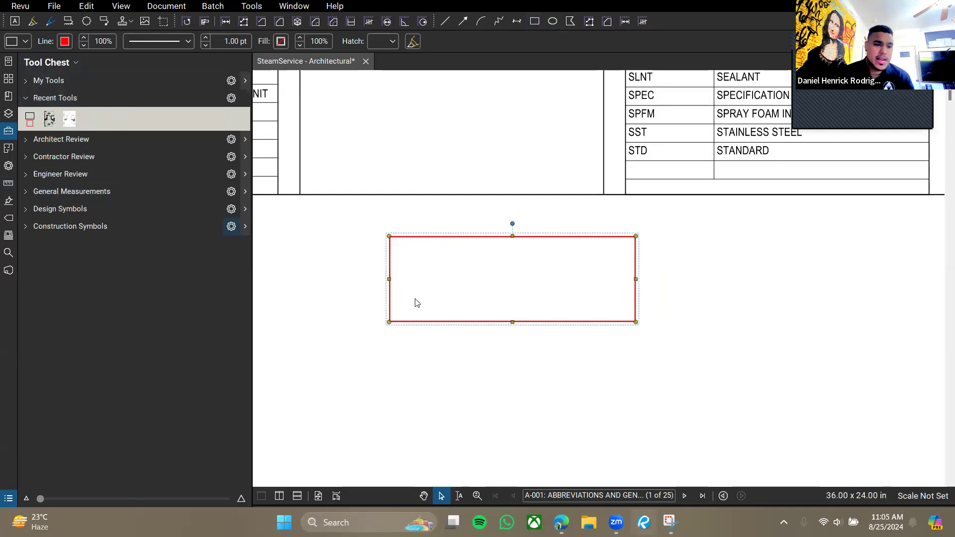
pyautogui.moveTo(420, 245); pyautogui.dragTo(412, 246)
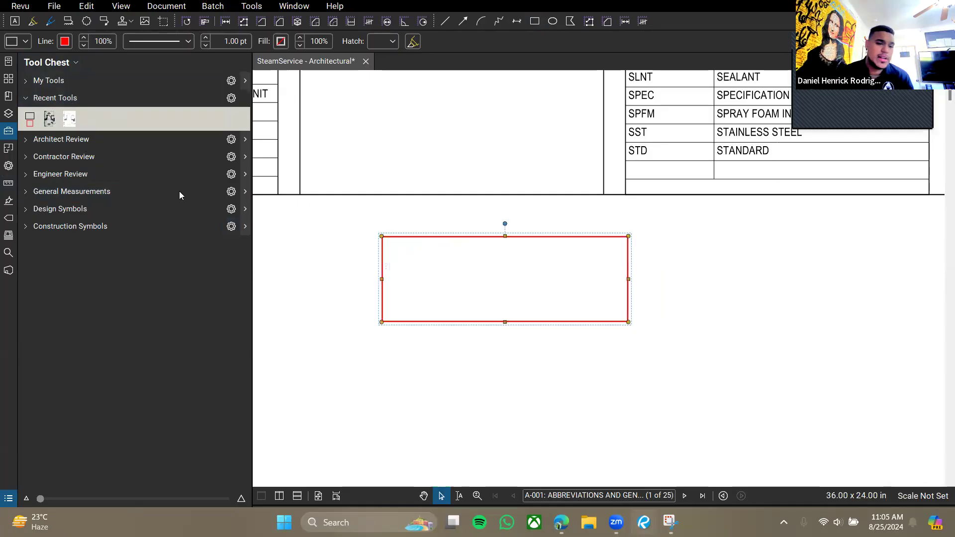
# Give the rectangle a bright green highlight fill at 40 percent fill opacity.
pyautogui.click(9, 166)
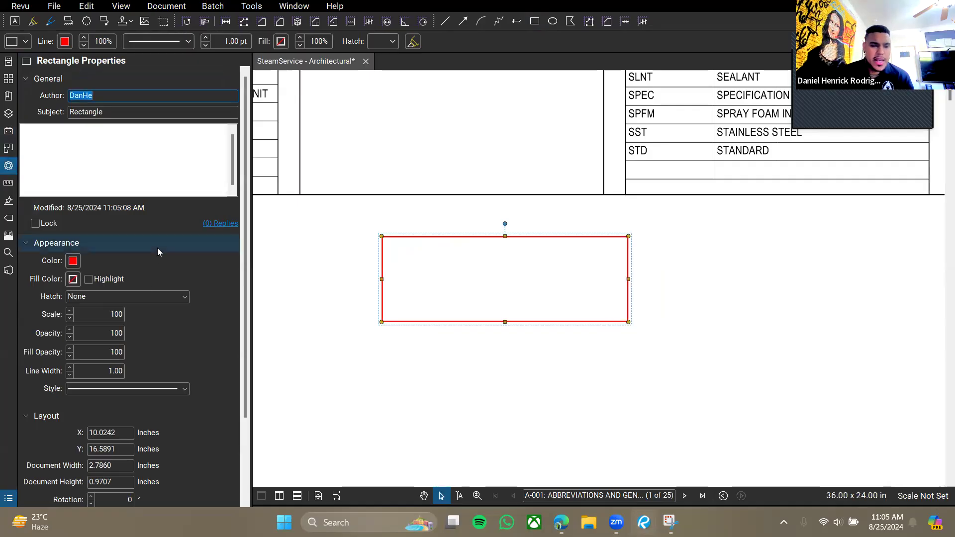
pyautogui.scroll(-1, 115, 234)
pyautogui.scroll(-1, 75, 266)
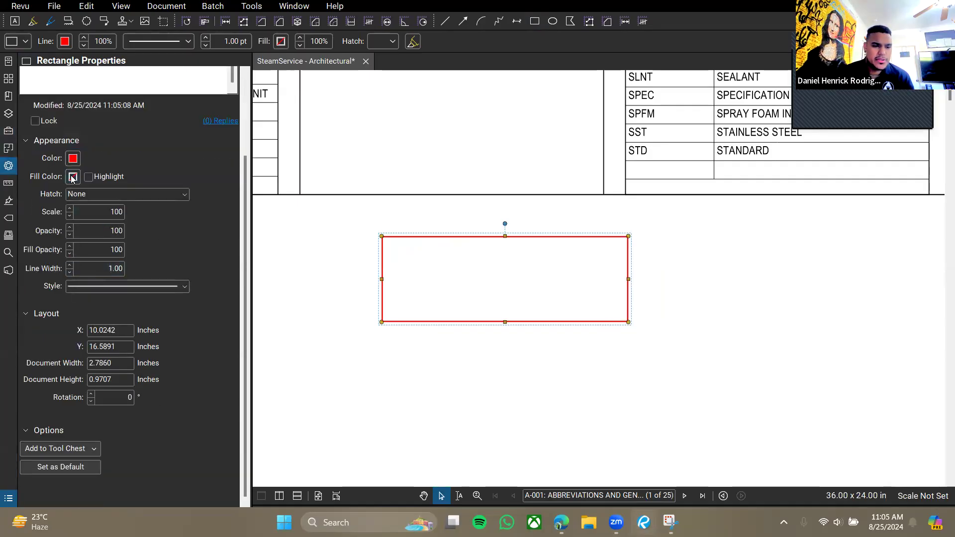
pyautogui.click(73, 177)
pyautogui.click(48, 206)
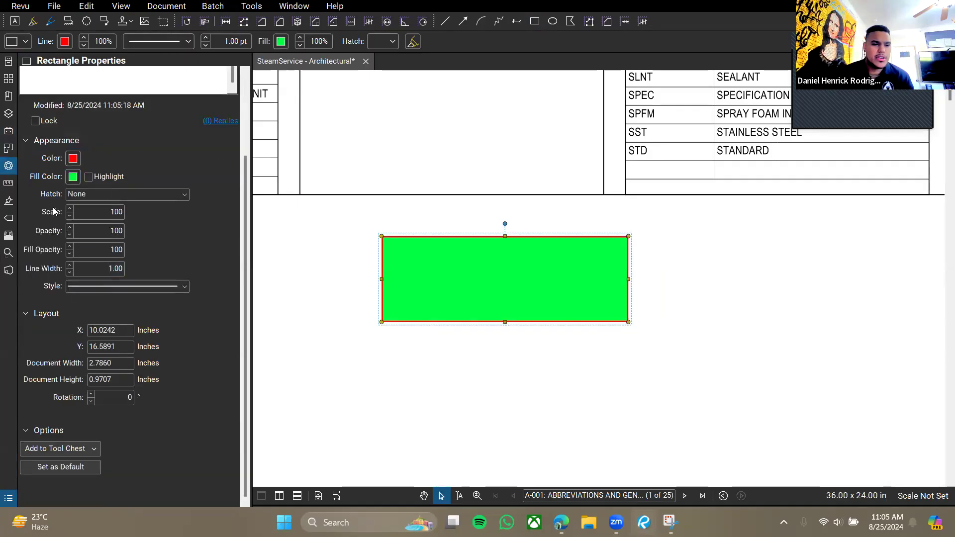
pyautogui.click(89, 177)
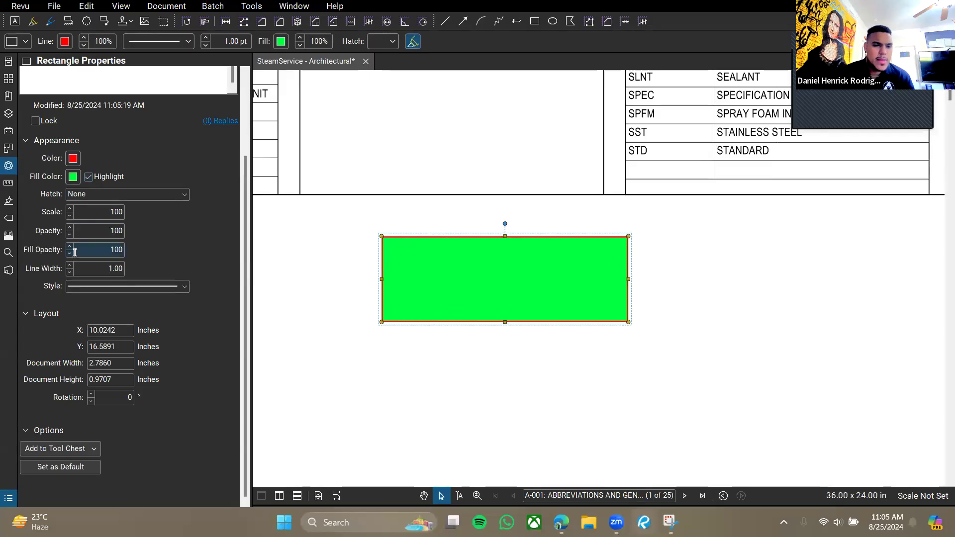
pyautogui.doubleClick(98, 251)
pyautogui.write('4')
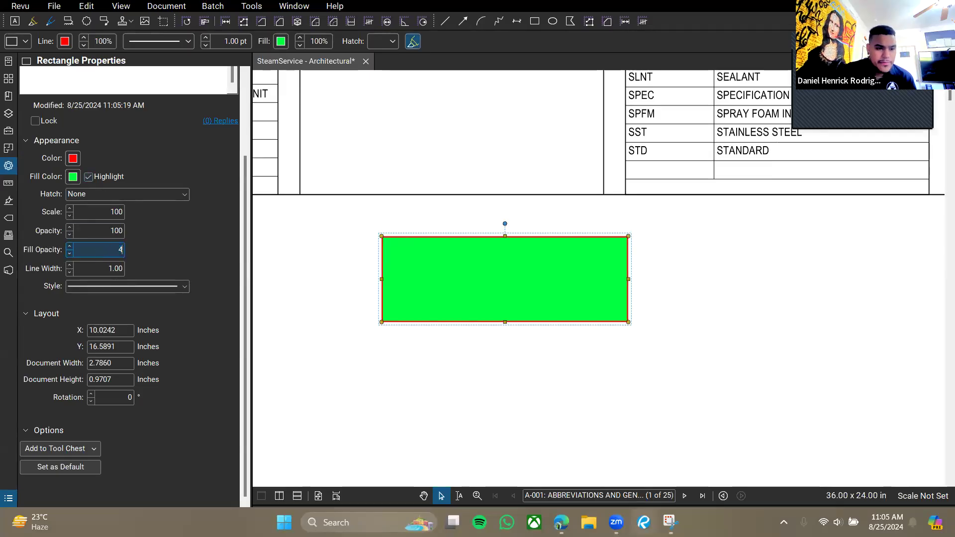
pyautogui.write('0')
pyautogui.press('Return')
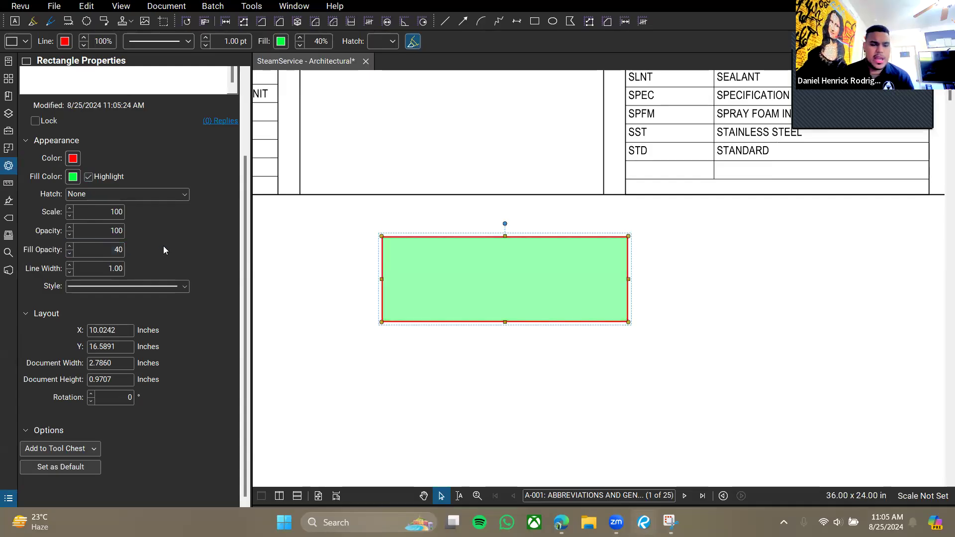
# Move the green rectangle onto the table edge and return to the Tool Chest.
pyautogui.moveTo(456, 282); pyautogui.dragTo(495, 299)
pyautogui.moveTo(570, 298); pyautogui.dragTo(566, 270)
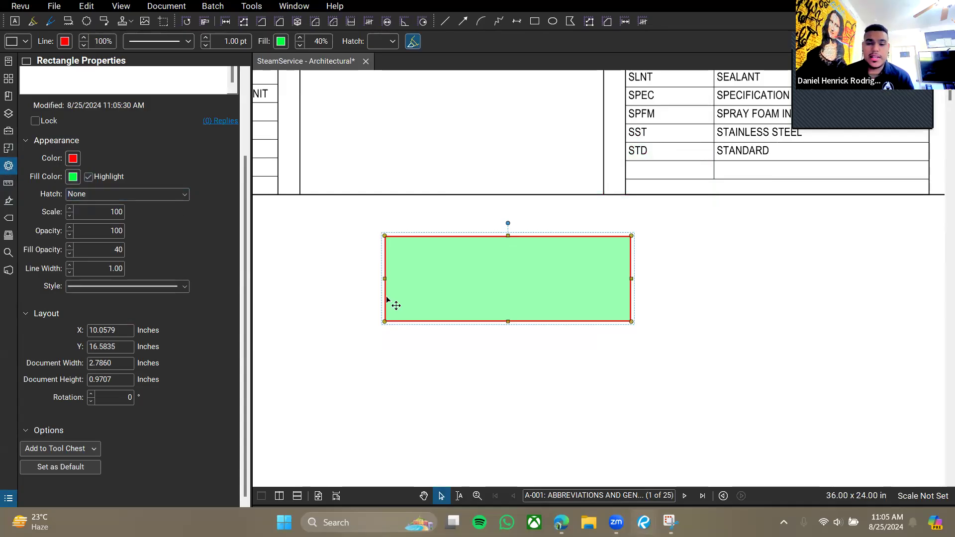
pyautogui.moveTo(480, 296); pyautogui.dragTo(485, 324)
pyautogui.click(11, 130)
pyautogui.click(528, 219)
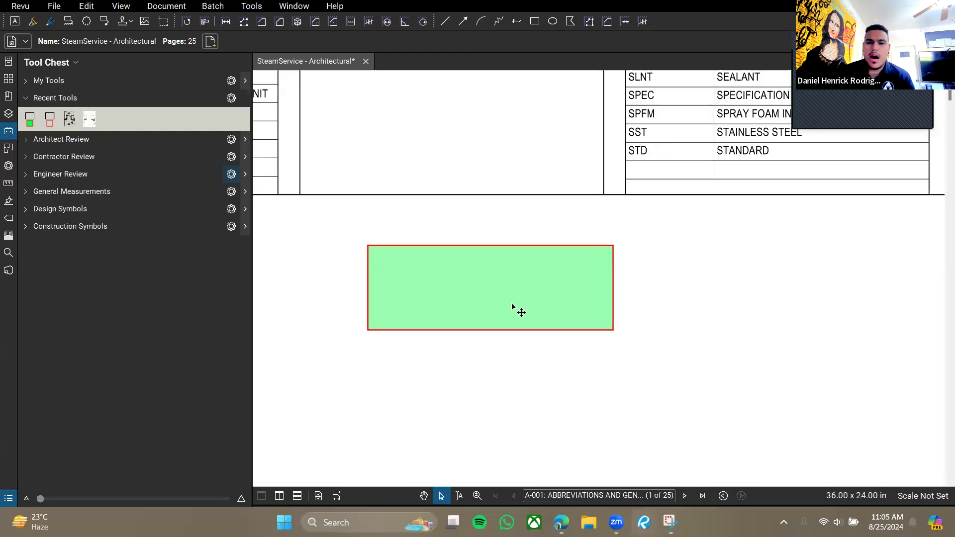
# Draw a plain red rectangle and a green-filled one from Recent Tools.
pyautogui.click(535, 22)
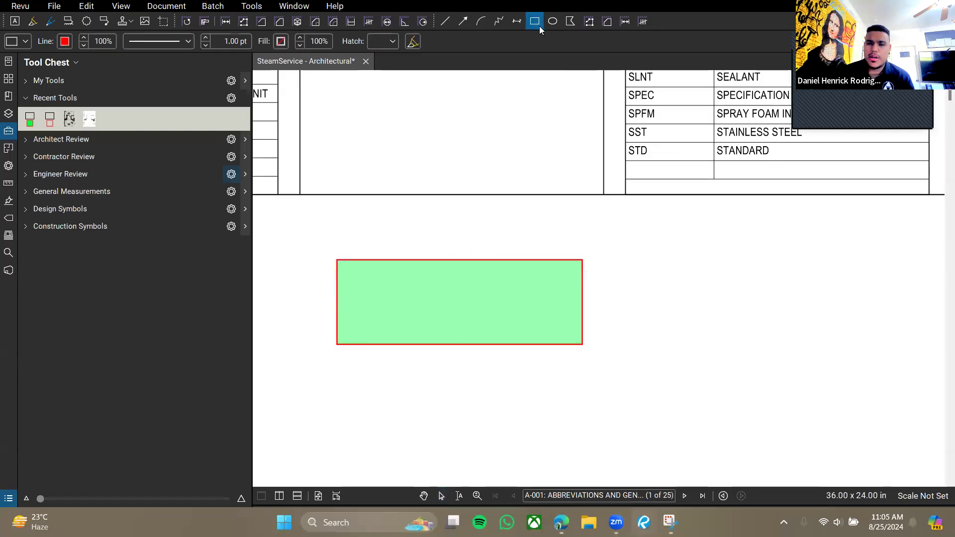
pyautogui.moveTo(624, 234)
pyautogui.mouseDown()
pyautogui.moveTo(721, 327)
pyautogui.moveTo(756, 340)
pyautogui.mouseUp()
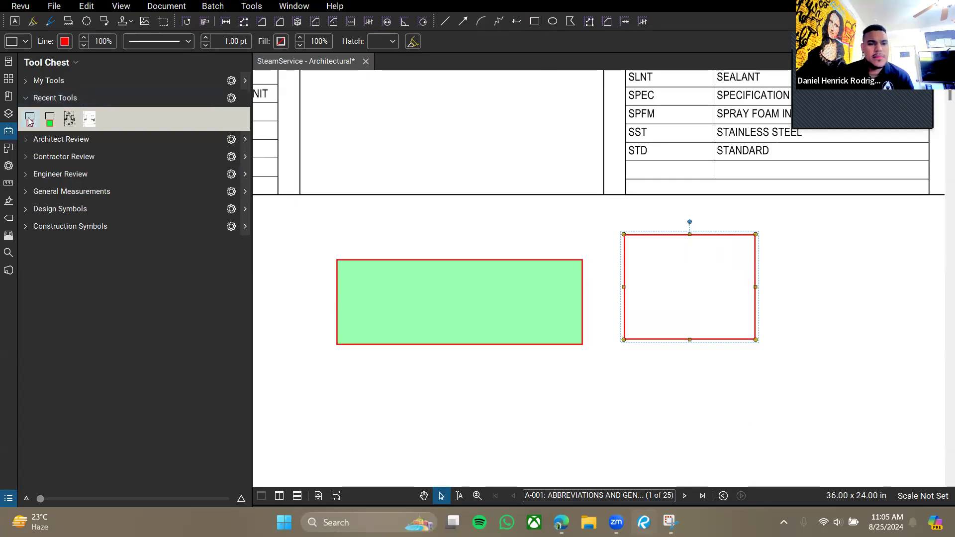
pyautogui.click(50, 120)
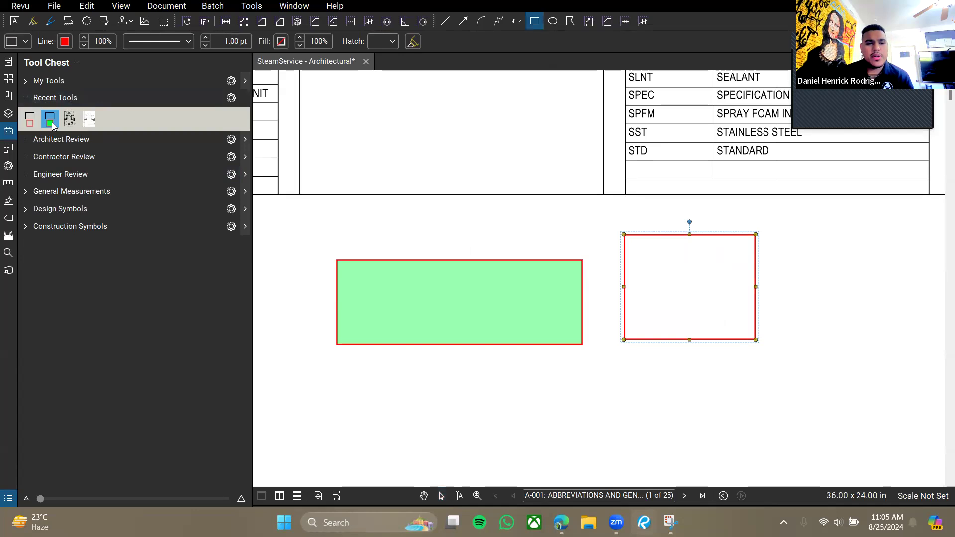
pyautogui.moveTo(542, 214); pyautogui.dragTo(658, 285)
# Marquee-select all three rectangle markups and delete them.
pyautogui.click(439, 221)
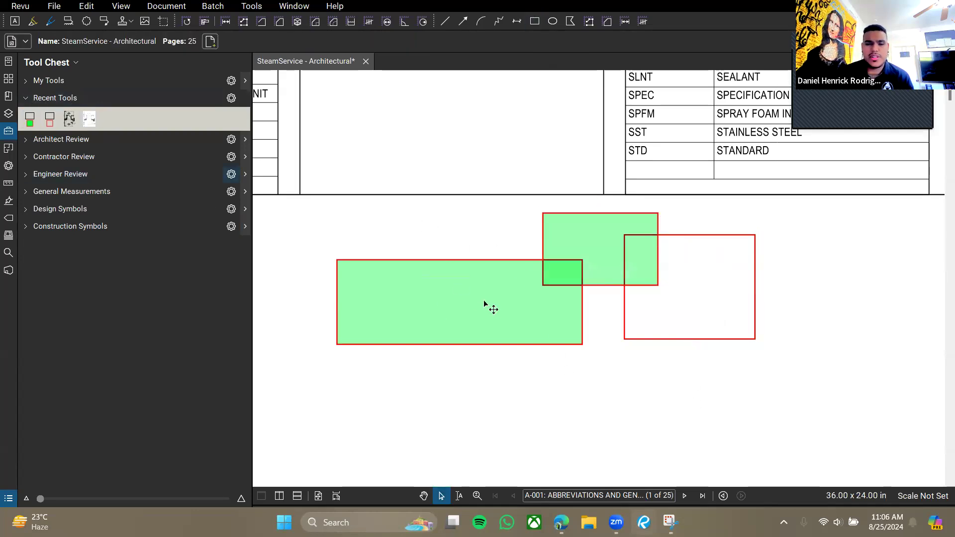
pyautogui.moveTo(711, 394); pyautogui.dragTo(455, 253)
pyautogui.press('Delete')
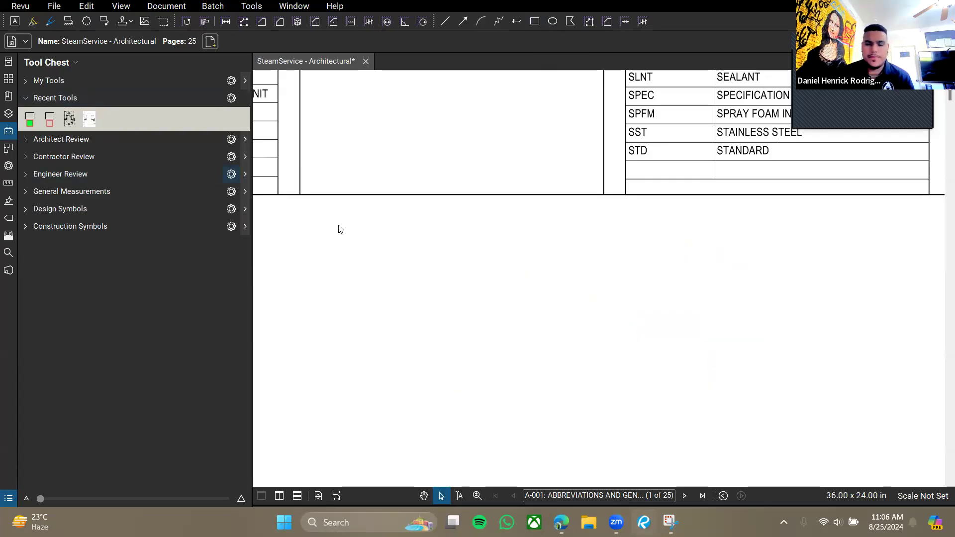
pyautogui.moveTo(409, 278); pyautogui.dragTo(487, 273)
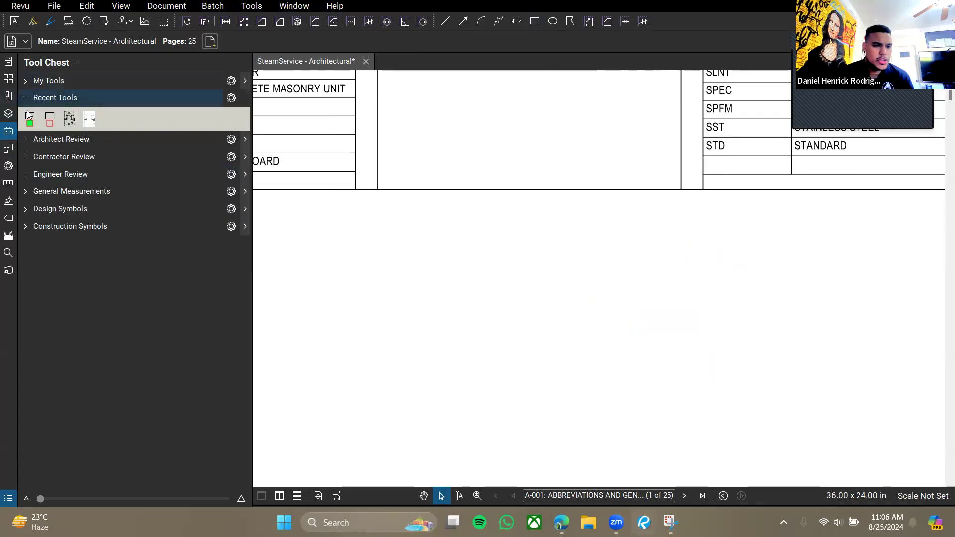
# Open the Search panel and scroll down to sheet A-102 First Floor Plan.
pyautogui.click(6, 168)
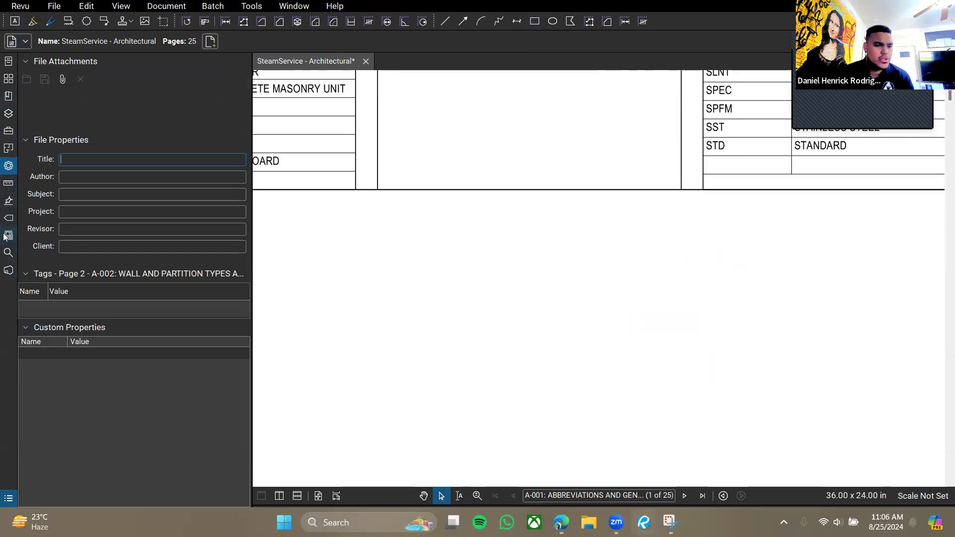
pyautogui.click(8, 252)
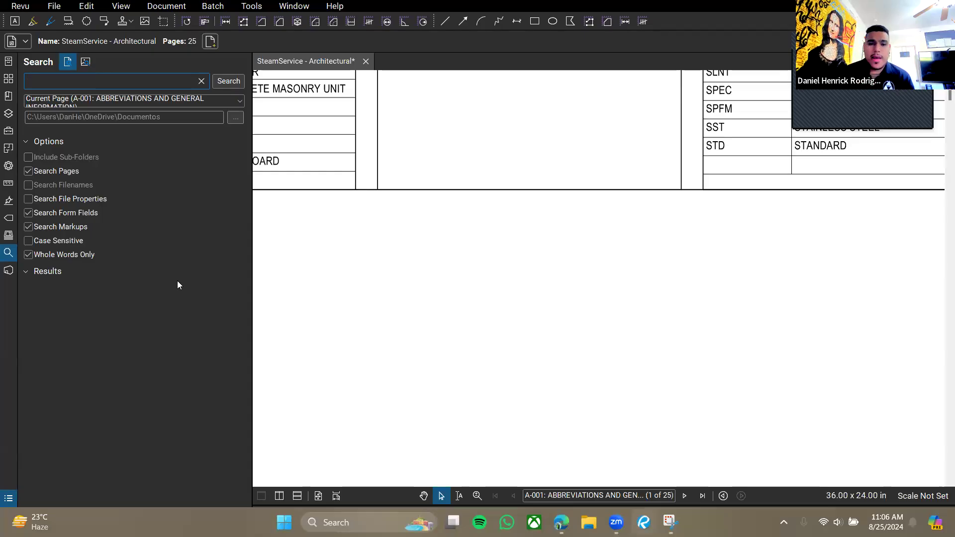
pyautogui.scroll(-5, 343, 342)
pyautogui.scroll(-2, 518, 300)
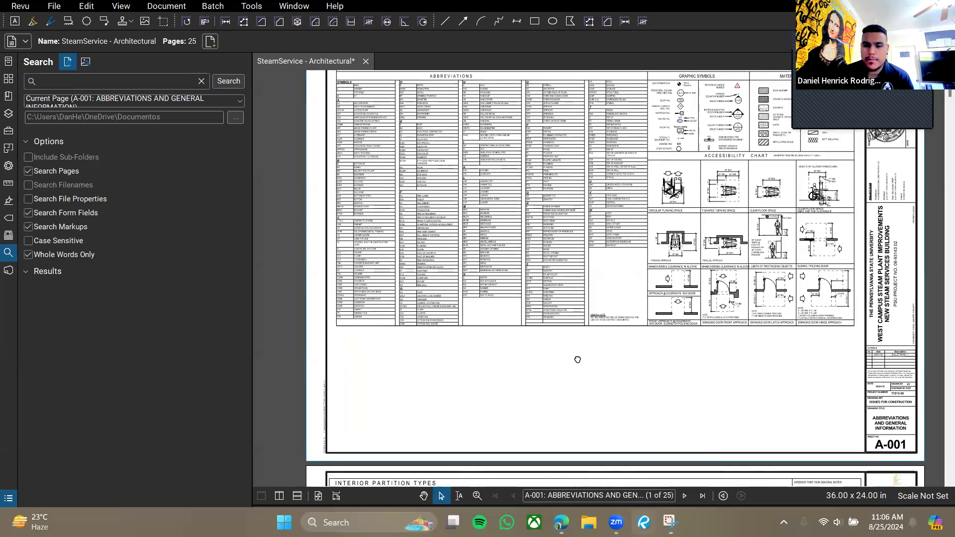
pyautogui.scroll(-10, 578, 359)
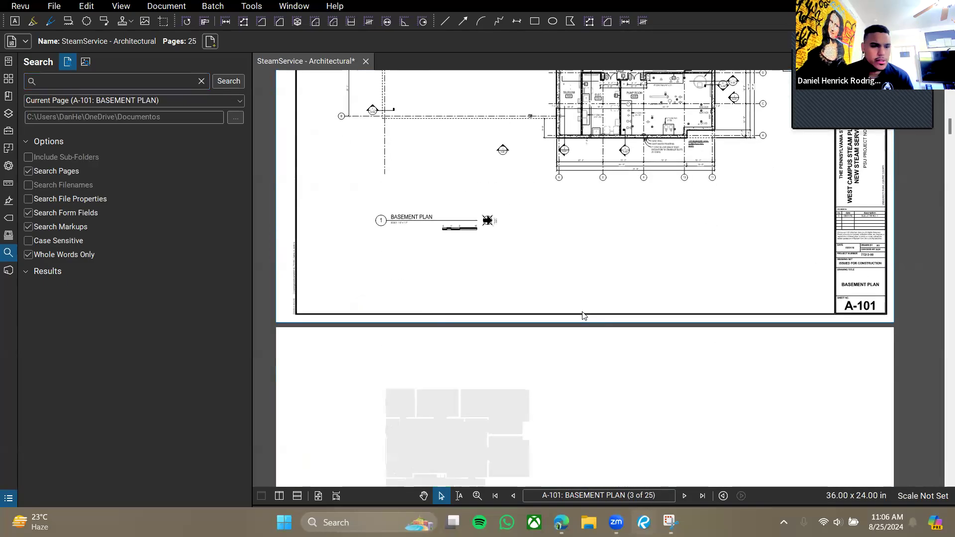
pyautogui.scroll(-5, 583, 316)
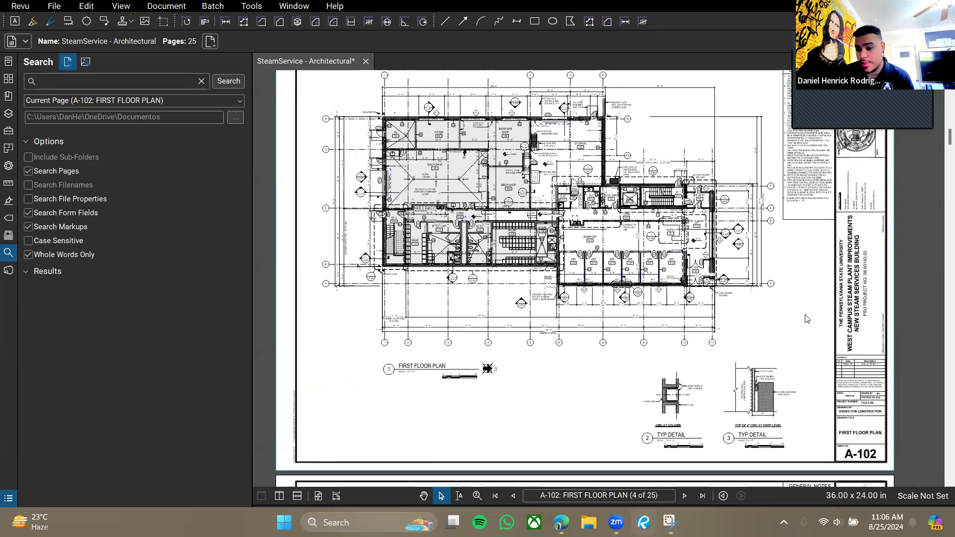
pyautogui.scroll(1, 584, 363)
pyautogui.moveTo(583, 361); pyautogui.dragTo(563, 352)
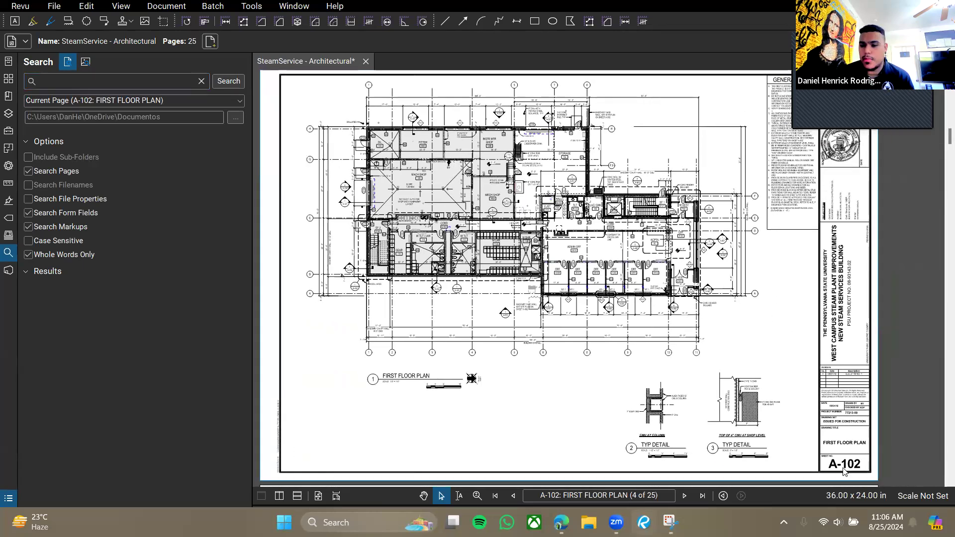
pyautogui.moveTo(797, 465); pyautogui.dragTo(792, 441)
pyautogui.scroll(3, 792, 445)
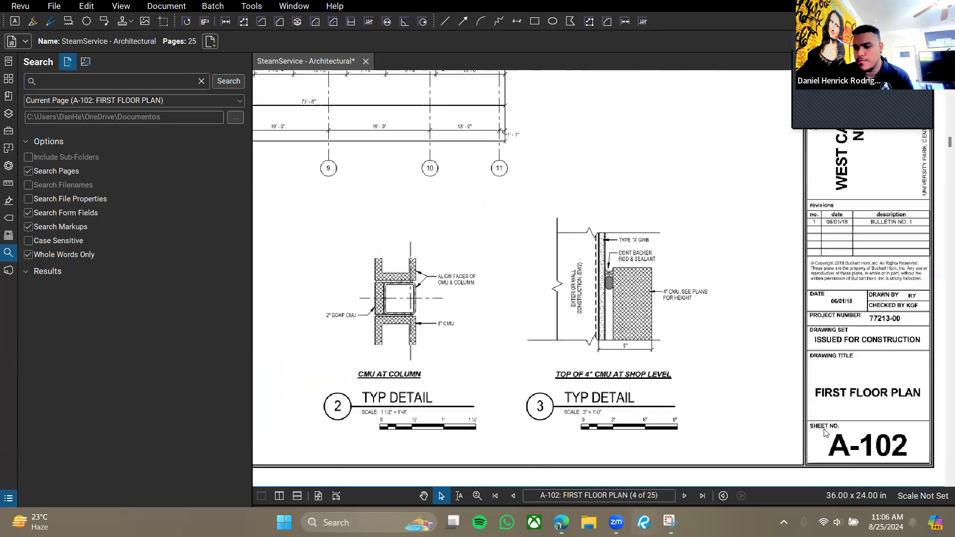
pyautogui.scroll(-2, 718, 320)
# Frame the first floor plan and zoom in on the MACH SHOP rooms.
pyautogui.moveTo(476, 284); pyautogui.dragTo(640, 394)
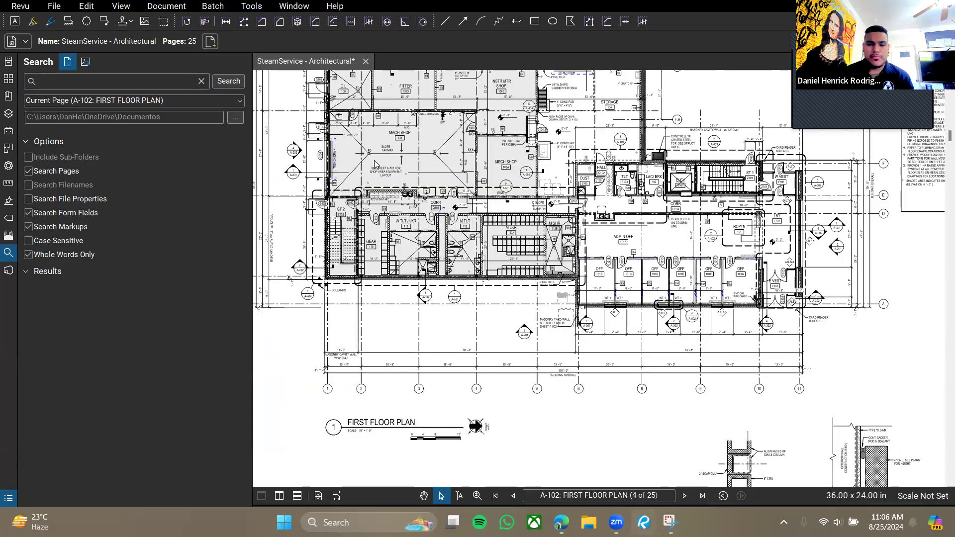
pyautogui.moveTo(424, 286); pyautogui.dragTo(453, 367)
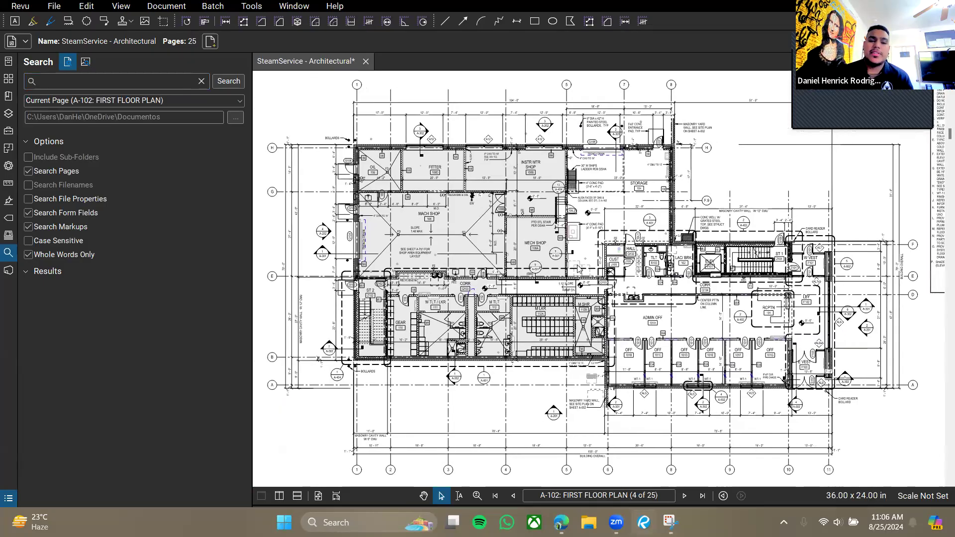
pyautogui.moveTo(576, 264); pyautogui.dragTo(576, 265)
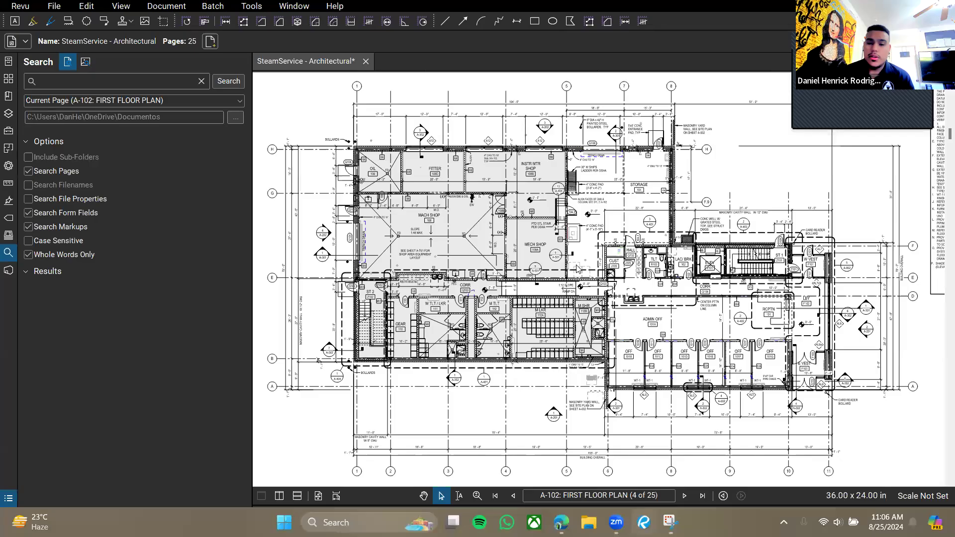
pyautogui.moveTo(456, 253); pyautogui.dragTo(481, 266)
pyautogui.scroll(5, 481, 270)
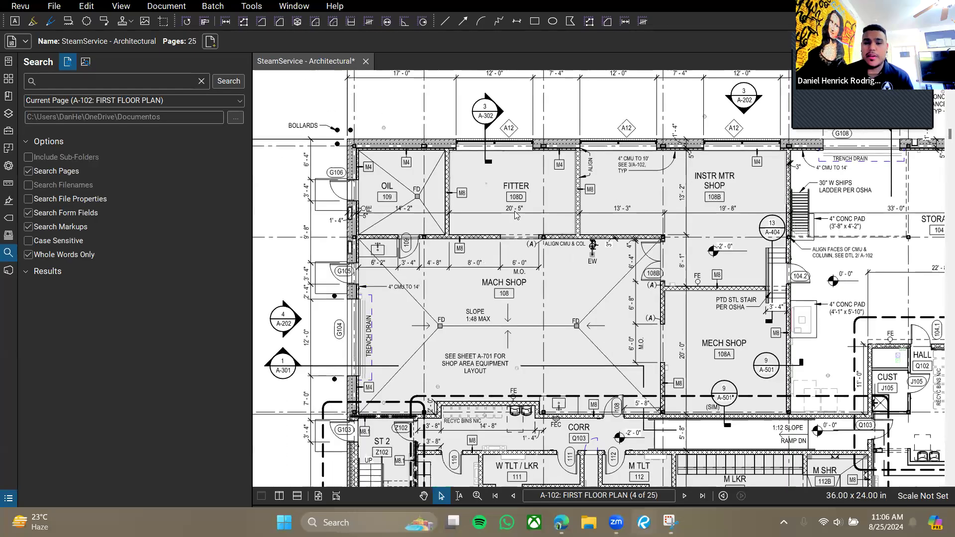
pyautogui.moveTo(516, 214); pyautogui.dragTo(519, 225)
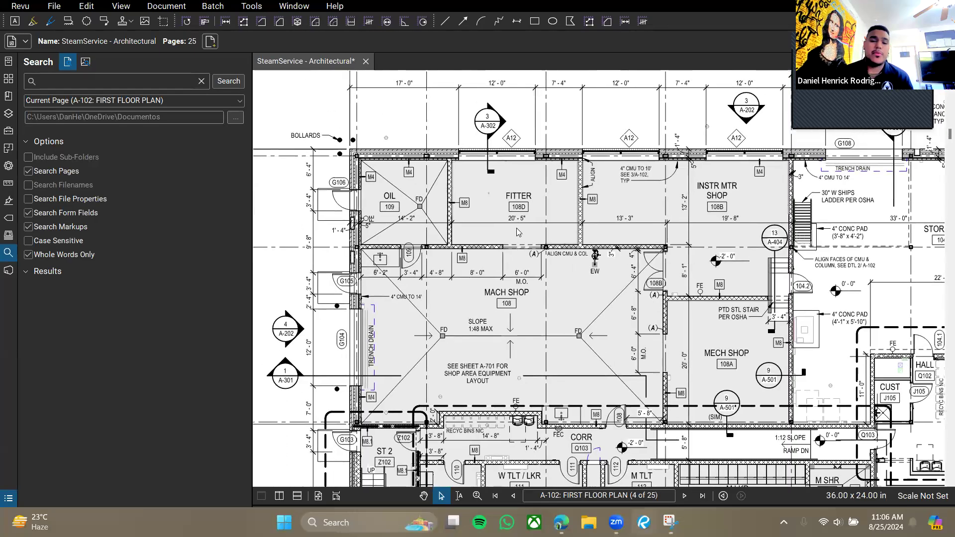
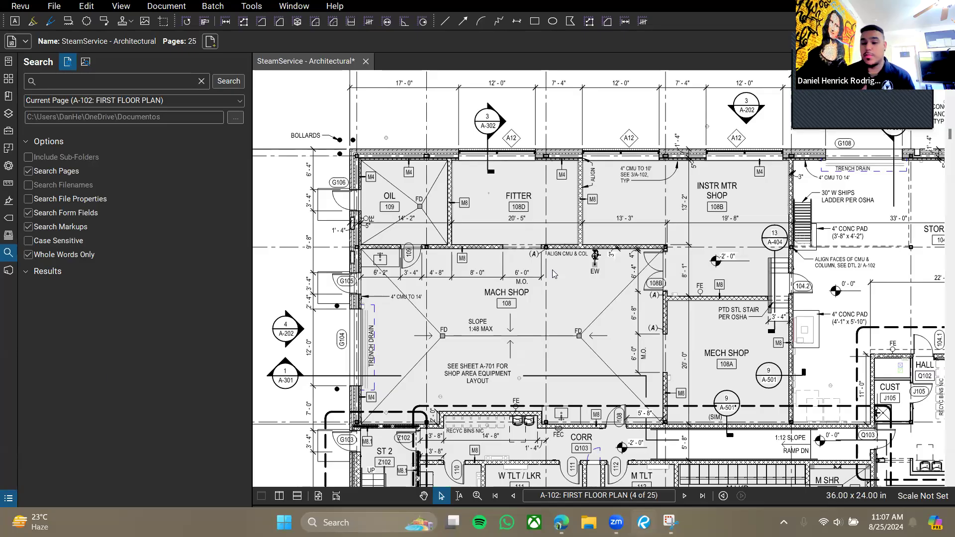
# Pan and zoom in on the FITTER room's M8 tags, then put the cursor in the Search box.
pyautogui.moveTo(672, 345); pyautogui.dragTo(651, 299)
pyautogui.moveTo(512, 180); pyautogui.dragTo(495, 224)
pyautogui.scroll(5, 495, 228)
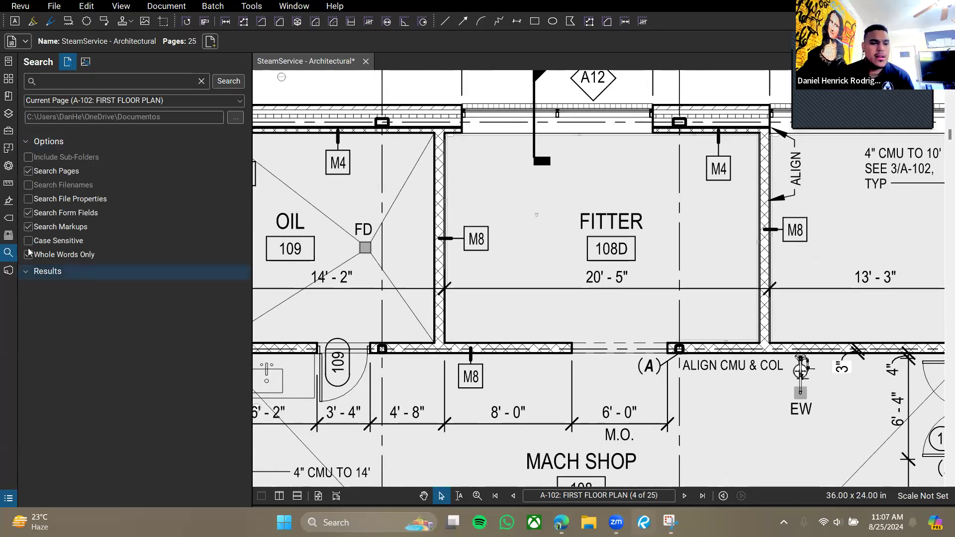
pyautogui.click(66, 84)
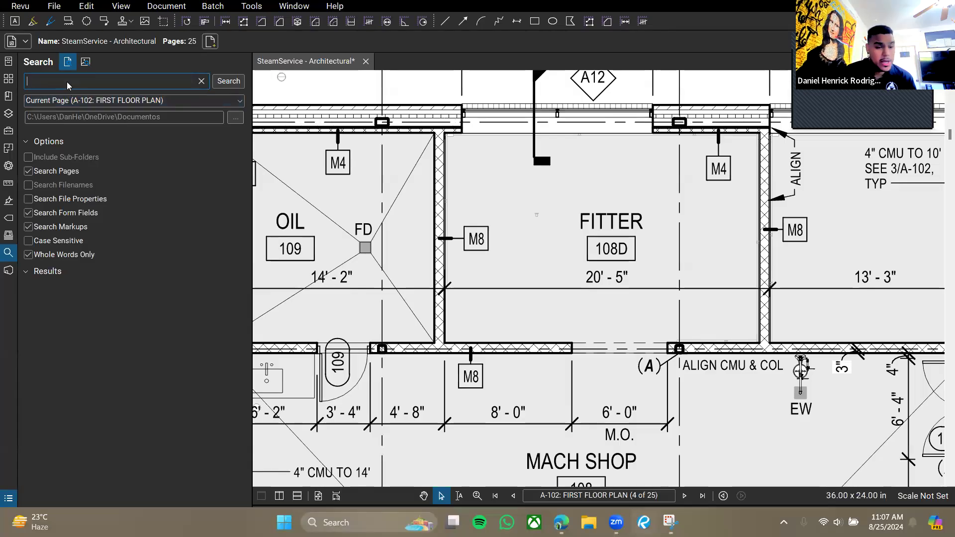
# Search the page for M8, rerun it as lowercase m8 for 12 results, and enable Case Sensitive.
pyautogui.write('M8')
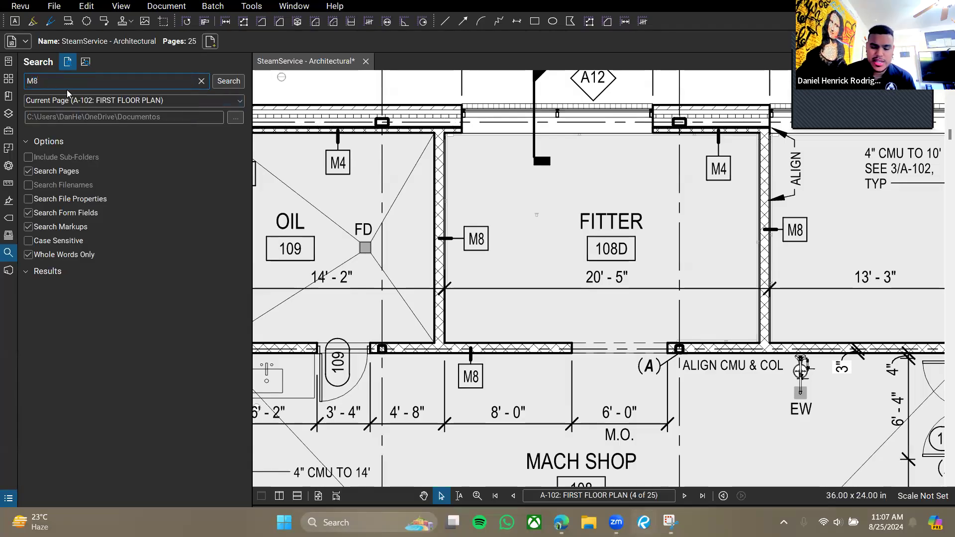
pyautogui.press('Return')
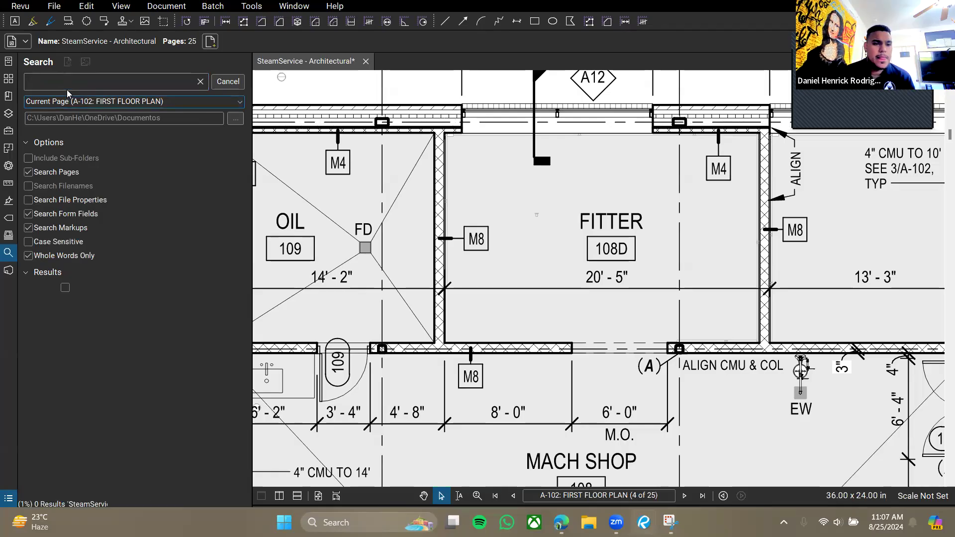
pyautogui.click(38, 83)
pyautogui.press('BackSpace')
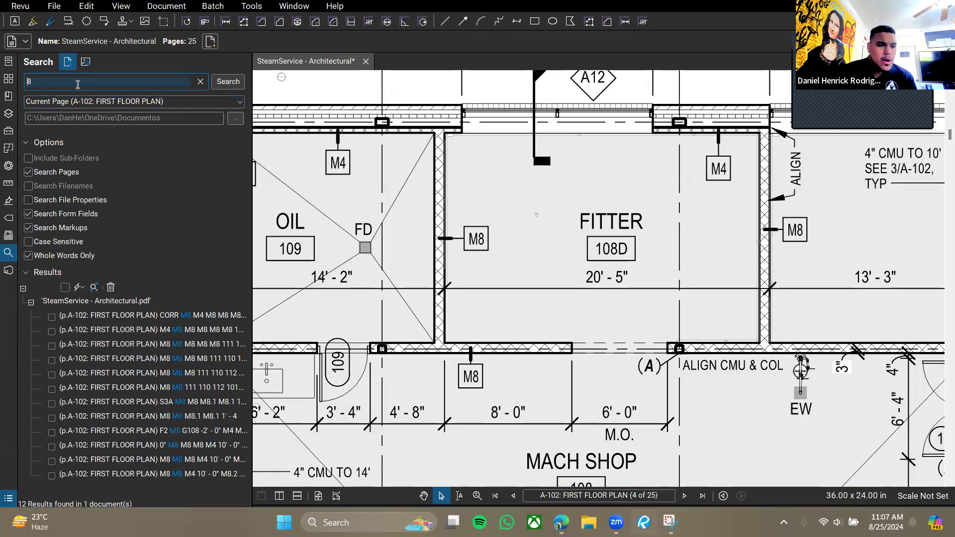
pyautogui.write('m')
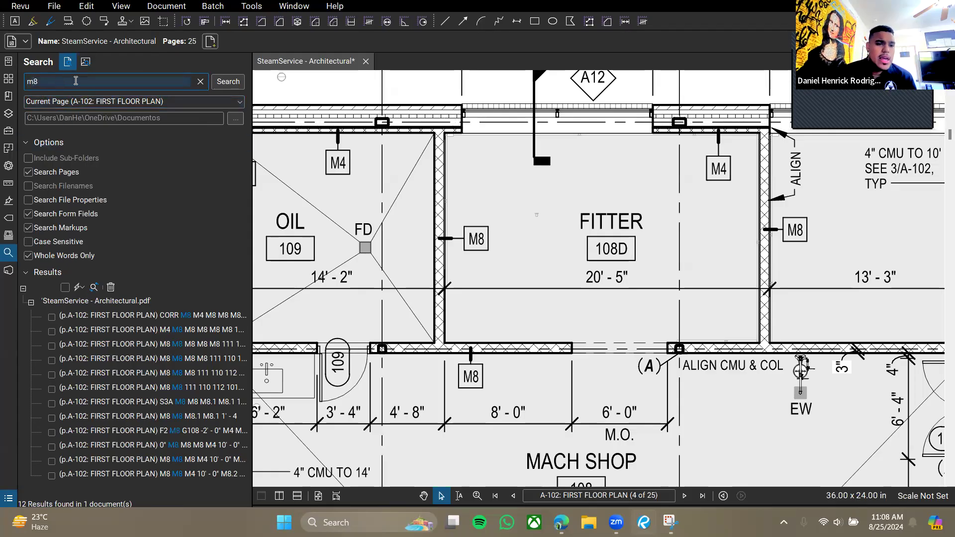
pyautogui.click(227, 86)
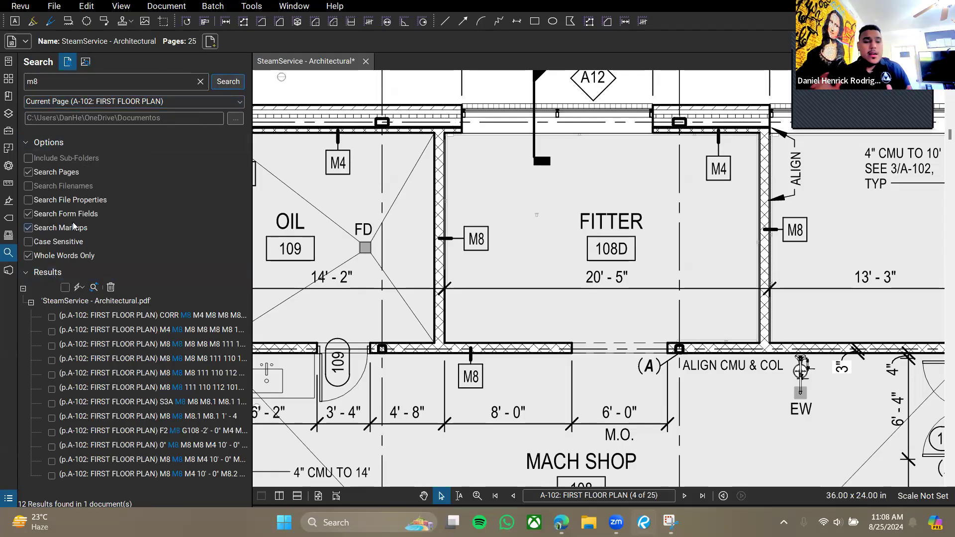
pyautogui.click(30, 243)
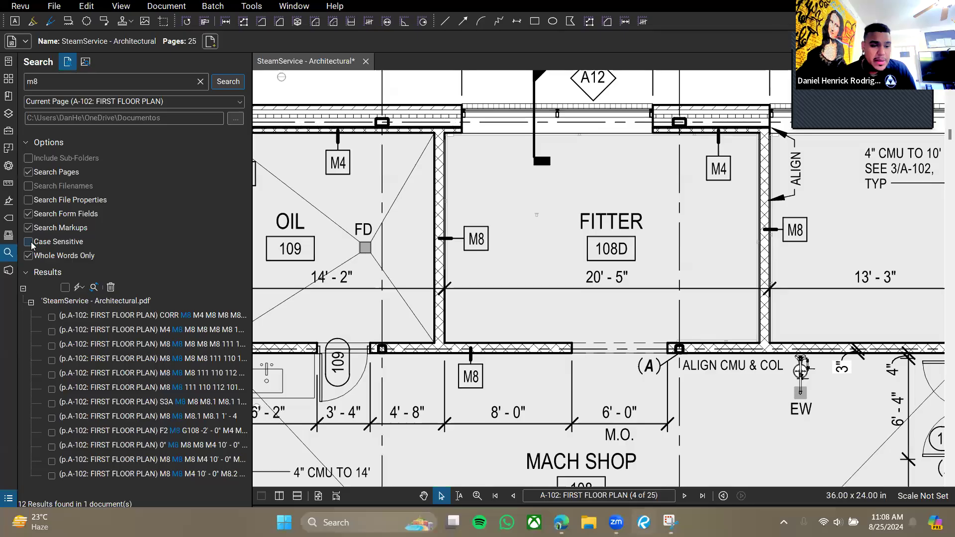
# Rerun the case-sensitive m8 search, then correct the term to uppercase M8 and search again.
pyautogui.click(220, 80)
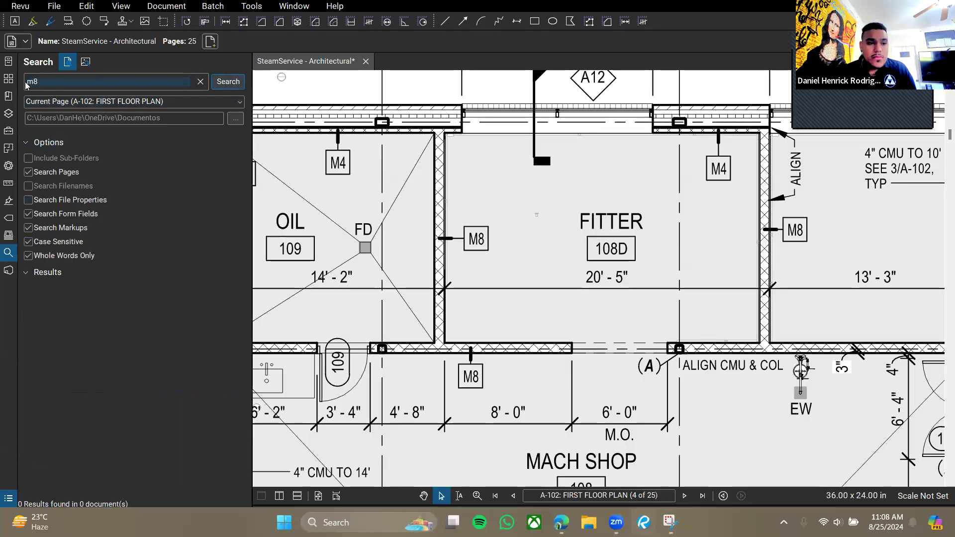
pyautogui.scroll(2, 450, 269)
pyautogui.scroll(-2, 449, 269)
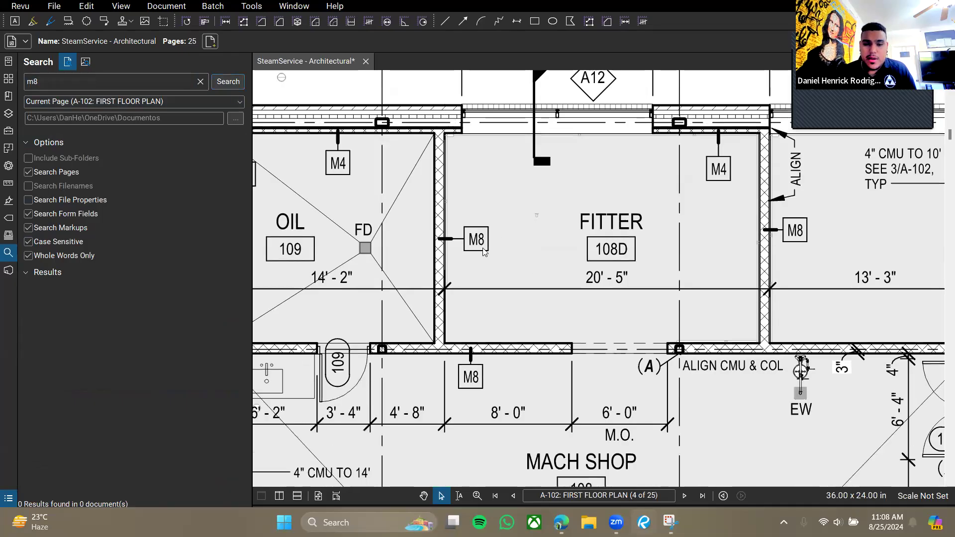
pyautogui.scroll(3, 520, 271)
pyautogui.scroll(-1, 524, 271)
pyautogui.doubleClick(48, 84)
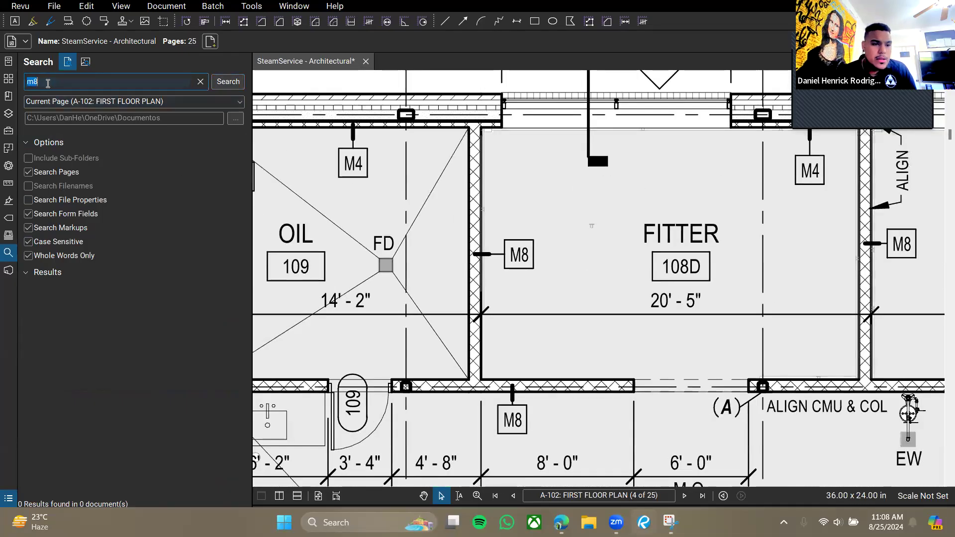
pyautogui.write('M')
pyautogui.press('Return')
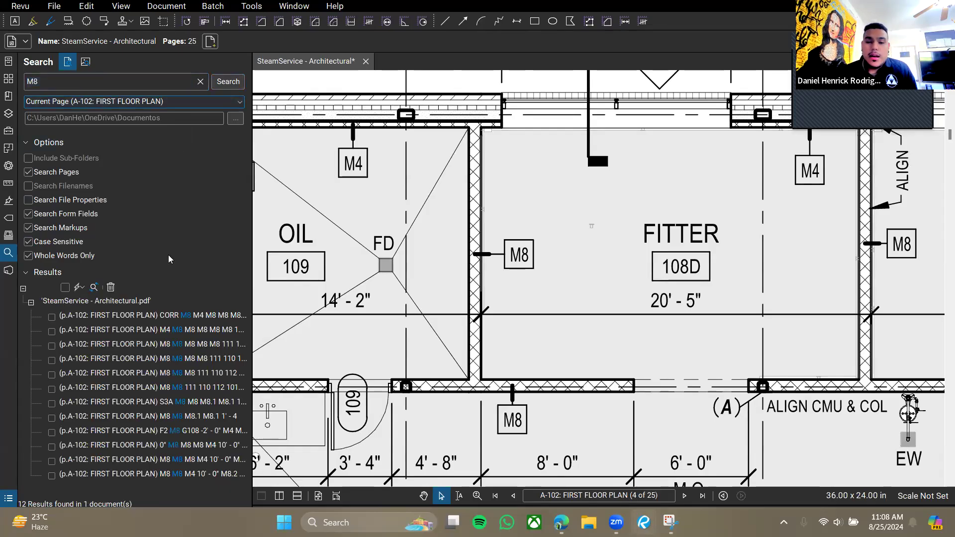
# Step through the M8 matches in the results list, viewing each tag near the FITTER room.
pyautogui.click(84, 321)
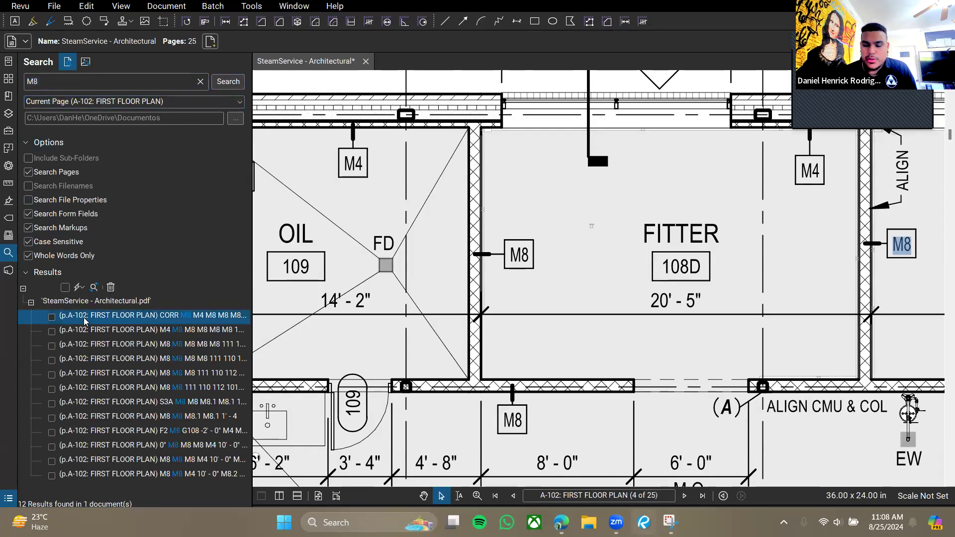
pyautogui.moveTo(753, 267); pyautogui.dragTo(687, 263)
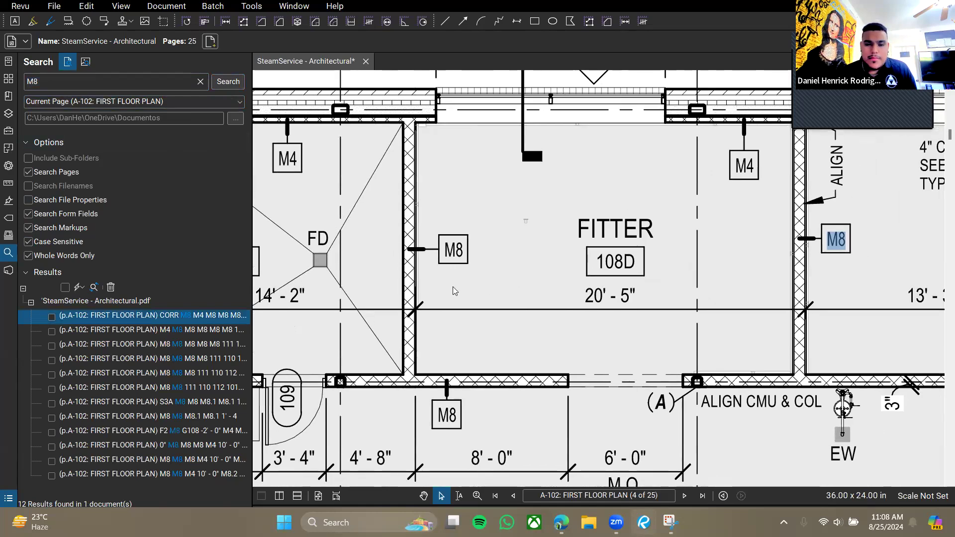
pyautogui.scroll(4, 453, 289)
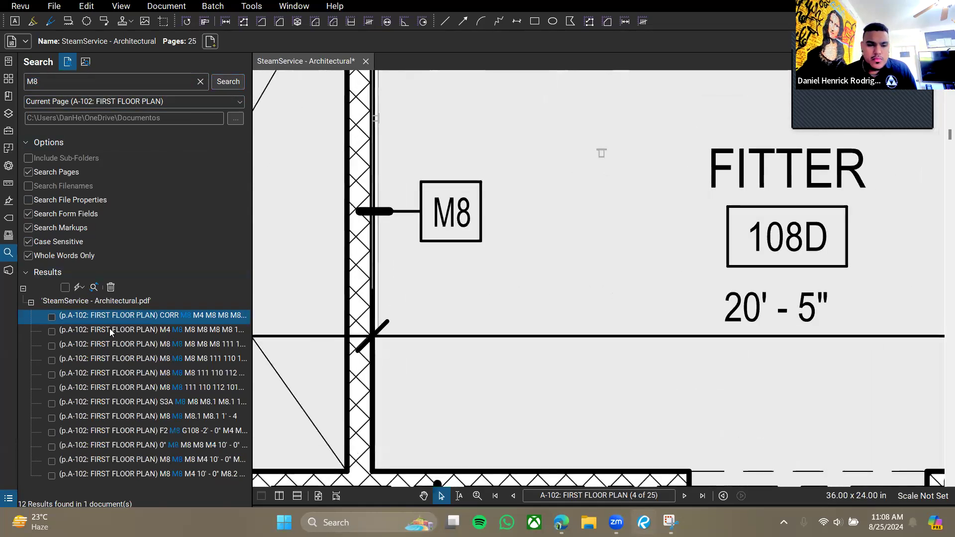
pyautogui.click(120, 328)
pyautogui.press('Up')
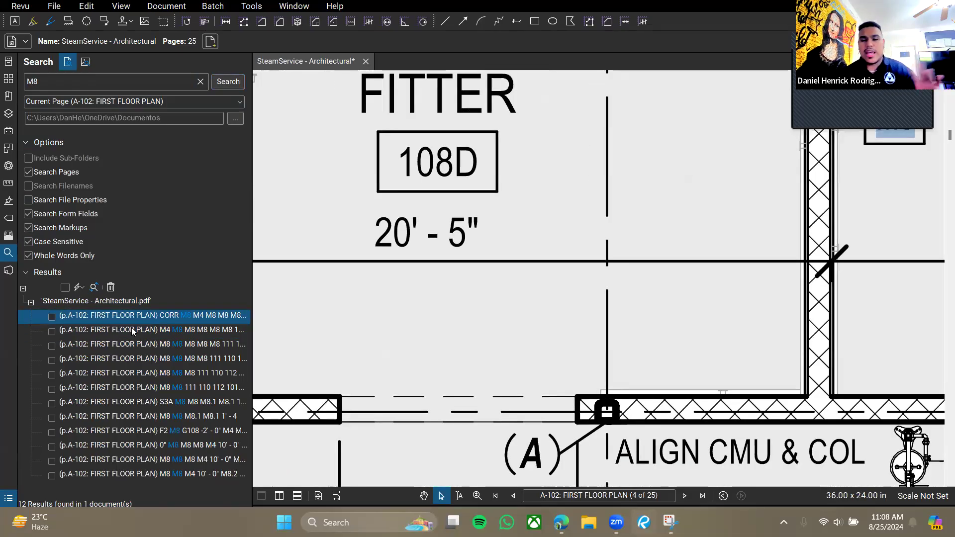
pyautogui.click(131, 327)
pyautogui.click(135, 318)
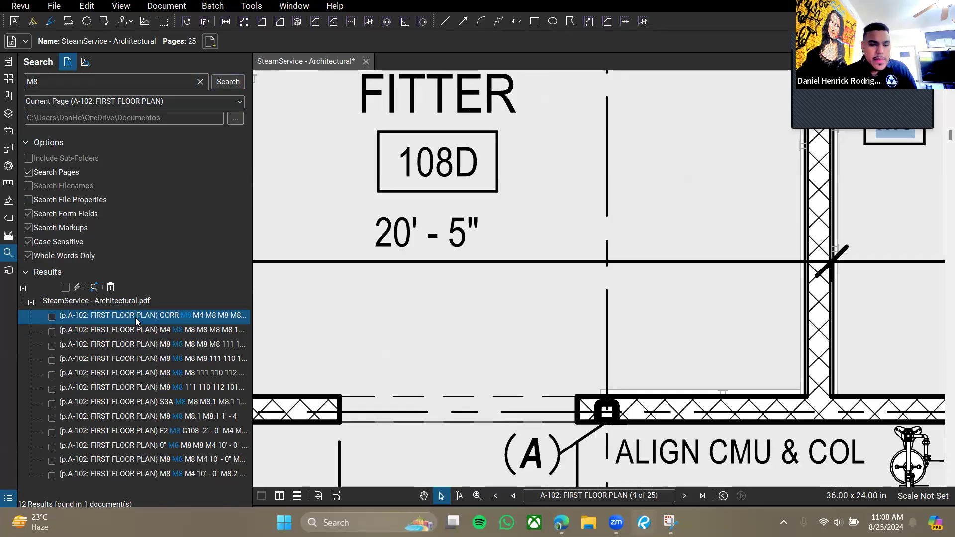
pyautogui.press('Down')
pyautogui.press('Down')
pyautogui.press('Down')
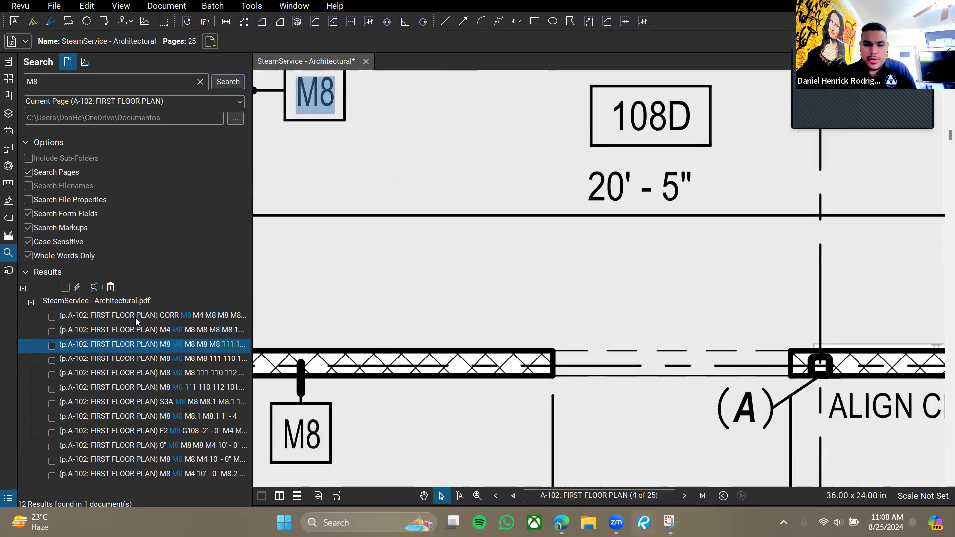
pyautogui.press('Down')
pyautogui.press('Down')
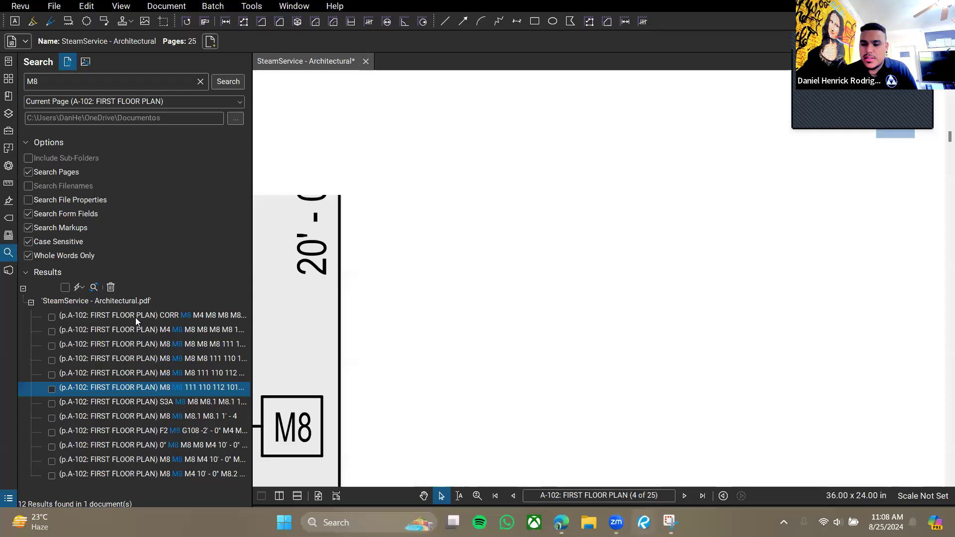
pyautogui.press('Down')
pyautogui.press('Down')
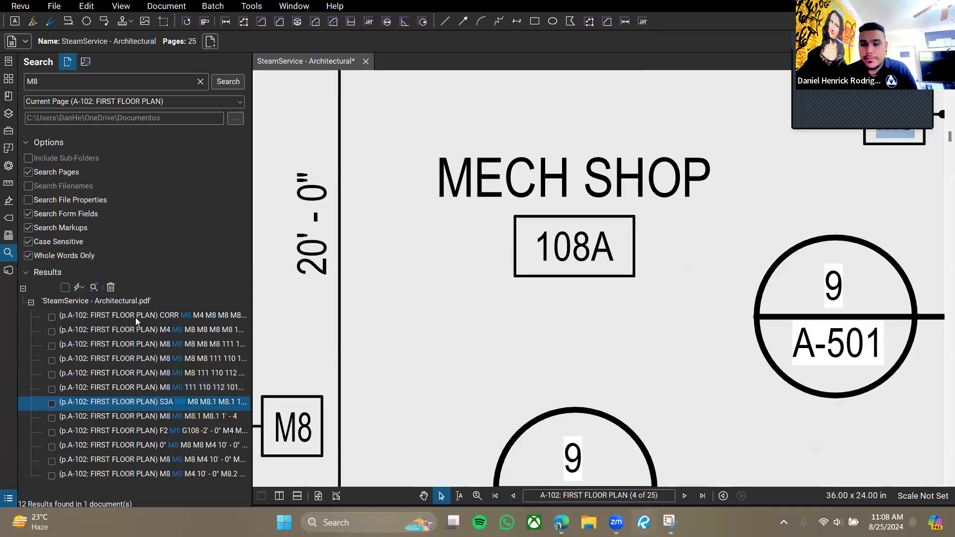
pyautogui.press('Down')
pyautogui.press('Down')
pyautogui.press('Down')
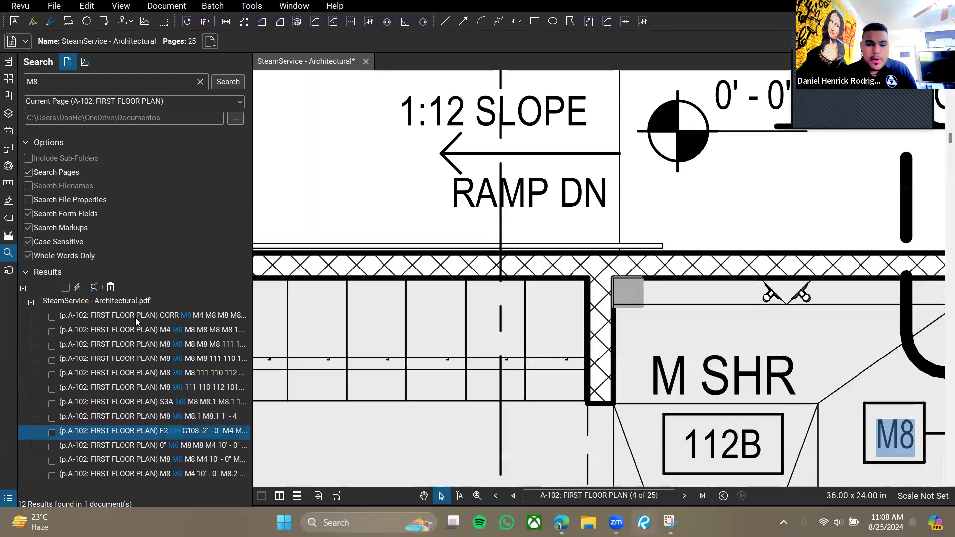
pyautogui.press('Down')
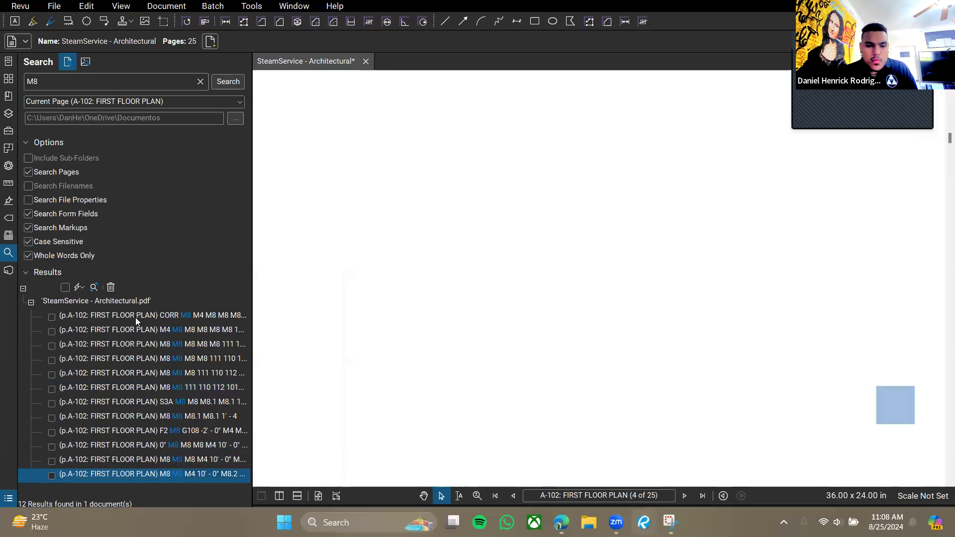
# Turn off Whole Words Only, rerun the search, and inspect the partial M8.1 match.
pyautogui.click(33, 255)
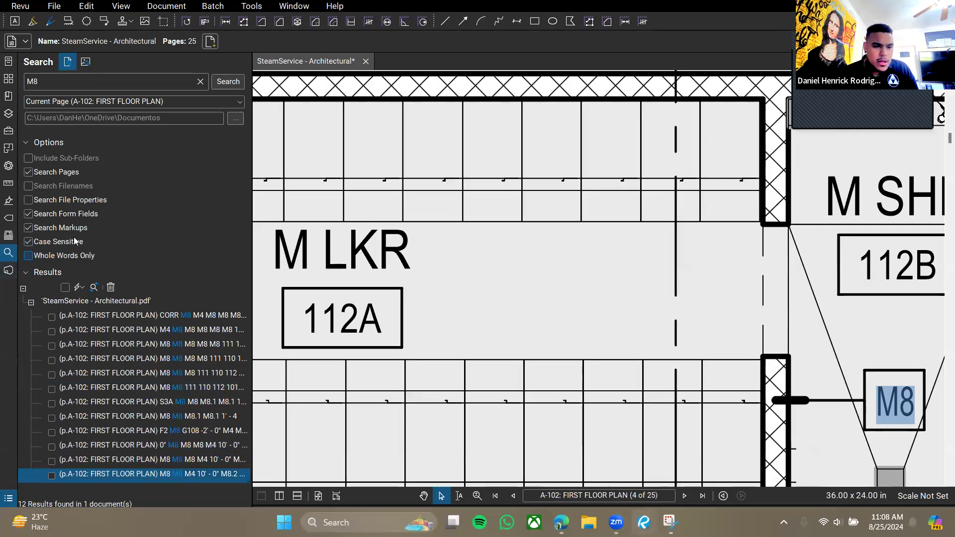
pyautogui.click(215, 85)
pyautogui.scroll(-2, 134, 421)
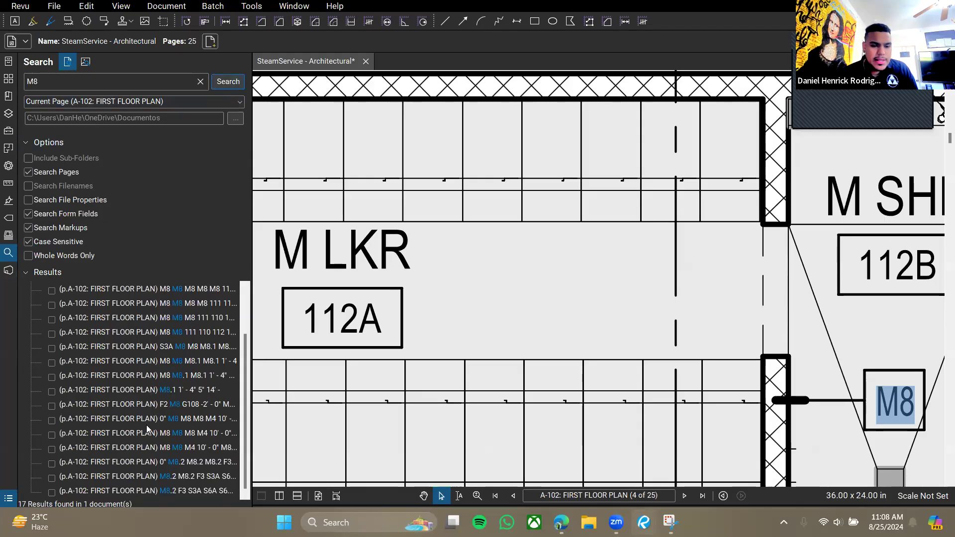
pyautogui.click(175, 379)
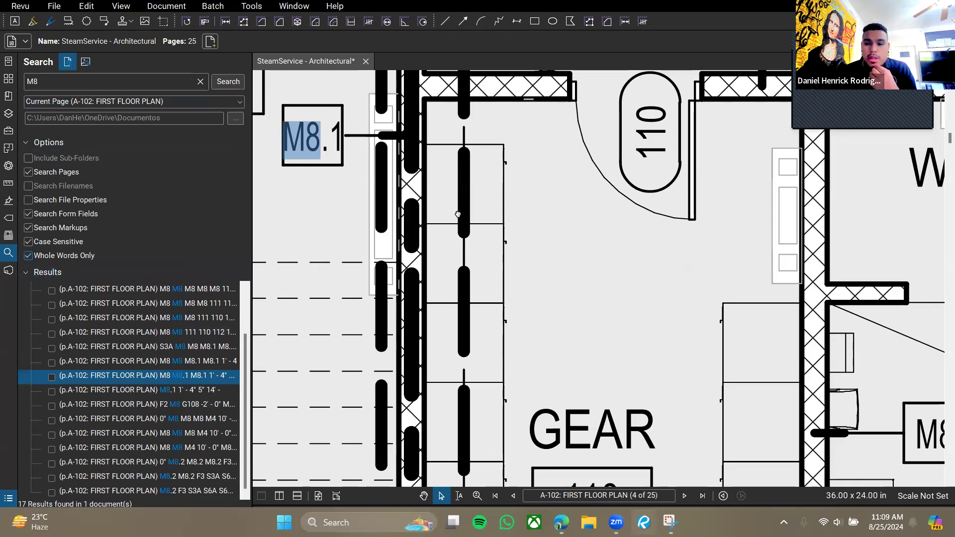
pyautogui.moveTo(457, 215); pyautogui.dragTo(473, 233)
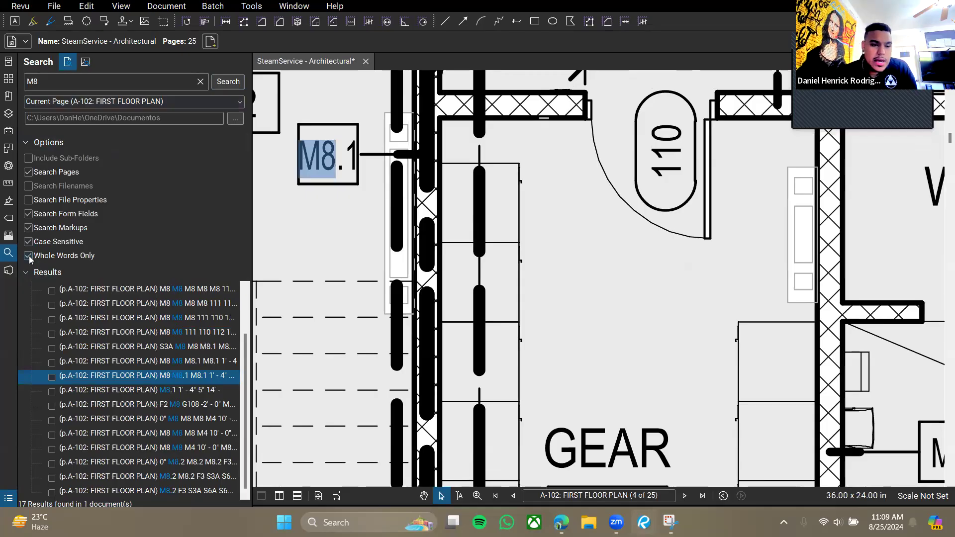
# Restore whole-word M8 matching, jump to several matches including room 112B, and zoom back out.
pyautogui.click(215, 82)
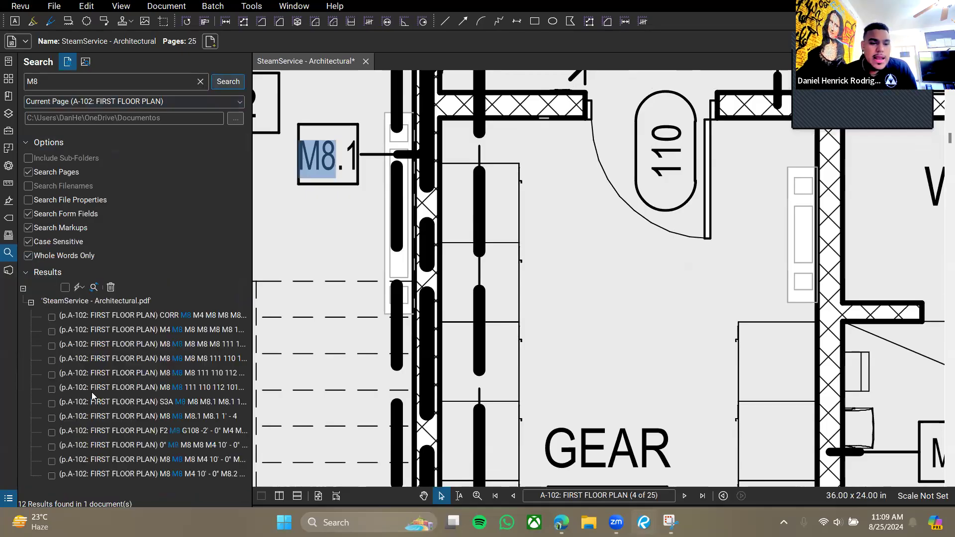
pyautogui.click(136, 472)
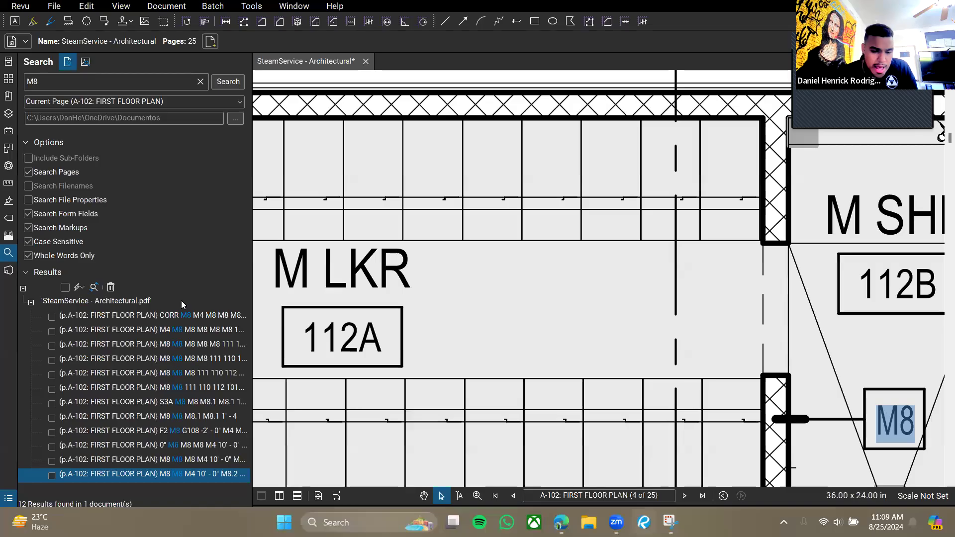
pyautogui.click(187, 314)
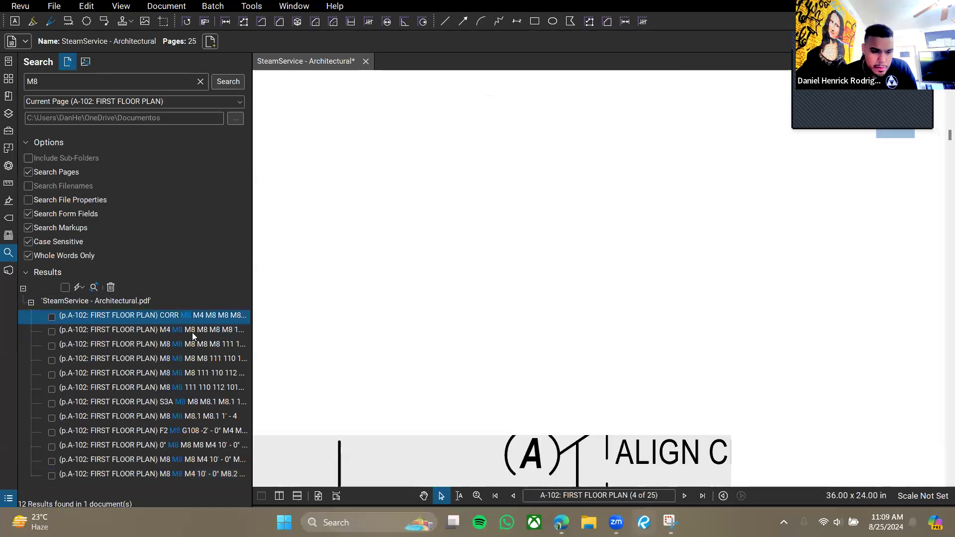
pyautogui.click(193, 335)
pyautogui.click(191, 344)
pyautogui.click(195, 388)
pyautogui.scroll(-5, 549, 307)
pyautogui.scroll(-3, 494, 306)
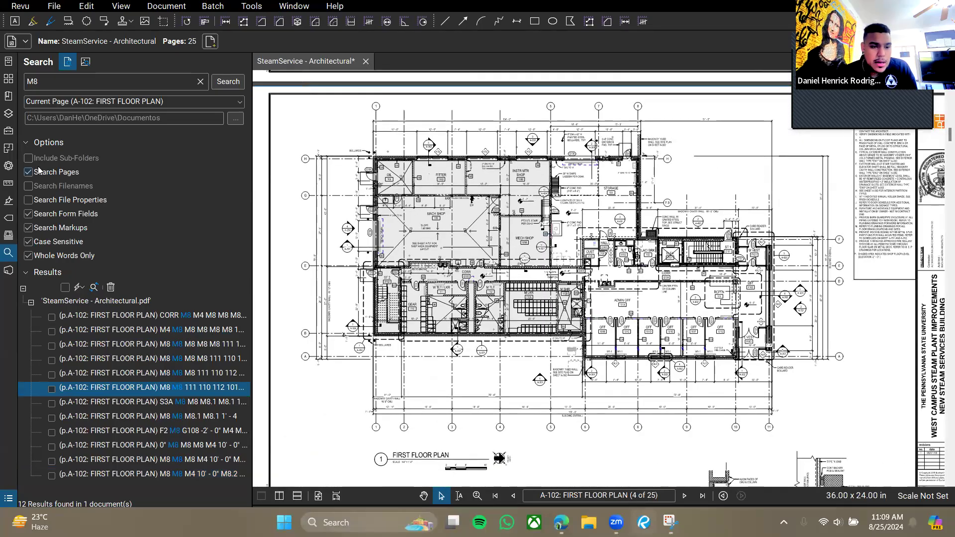
pyautogui.click(220, 102)
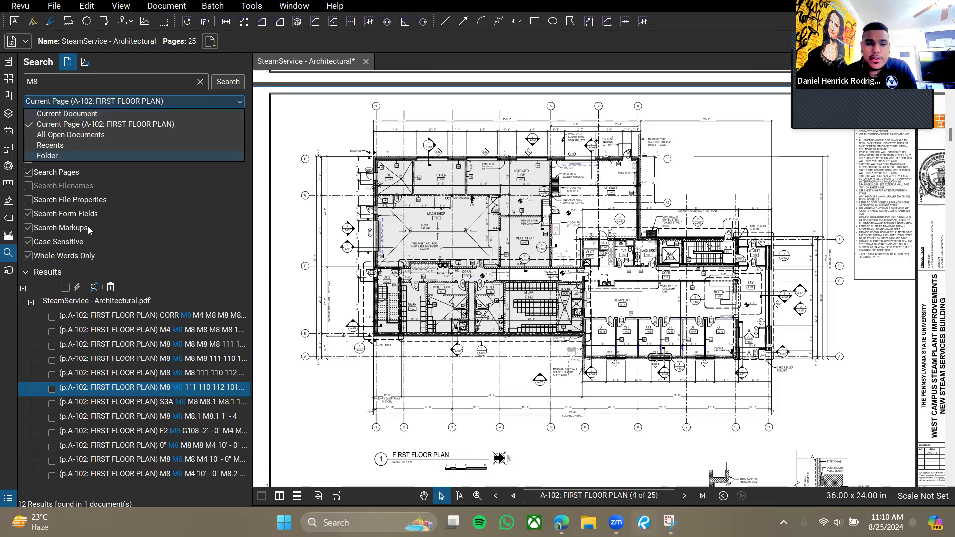
# Rerun the M8 search on Current Page and check all 12 results with Select All.
pyautogui.click(83, 124)
pyautogui.click(219, 81)
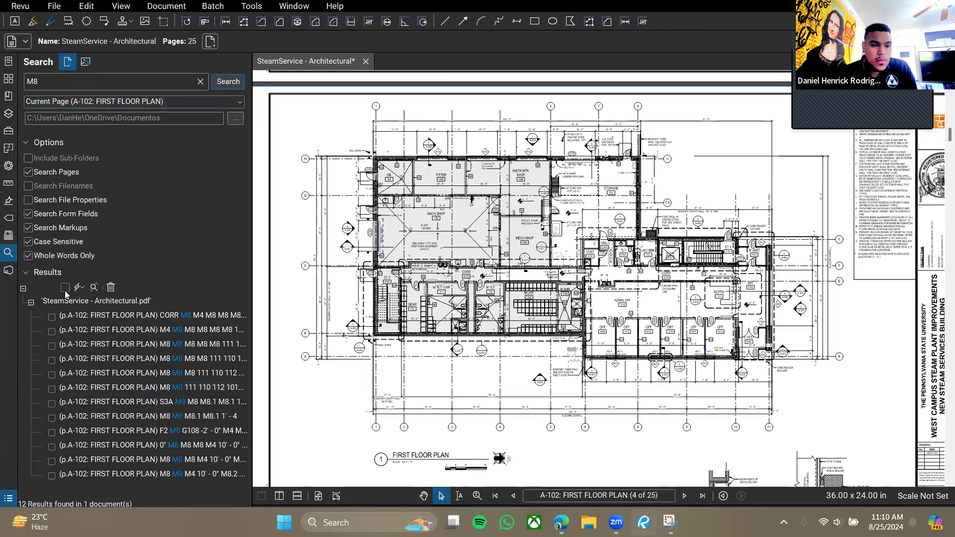
pyautogui.click(52, 316)
pyautogui.click(51, 331)
pyautogui.click(52, 345)
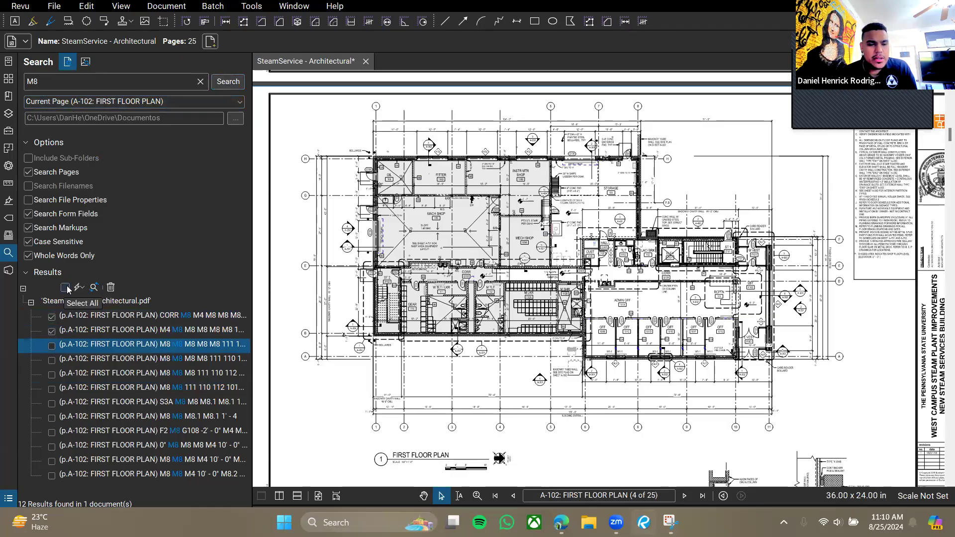
pyautogui.click(64, 288)
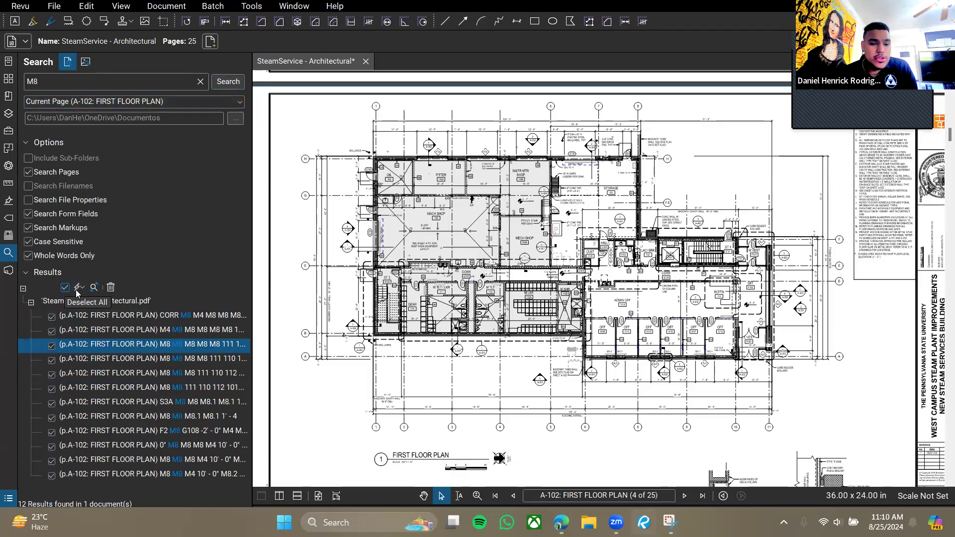
# Apply a red circle count measurement to all checked M8 results and inspect the placed markers.
pyautogui.click(79, 288)
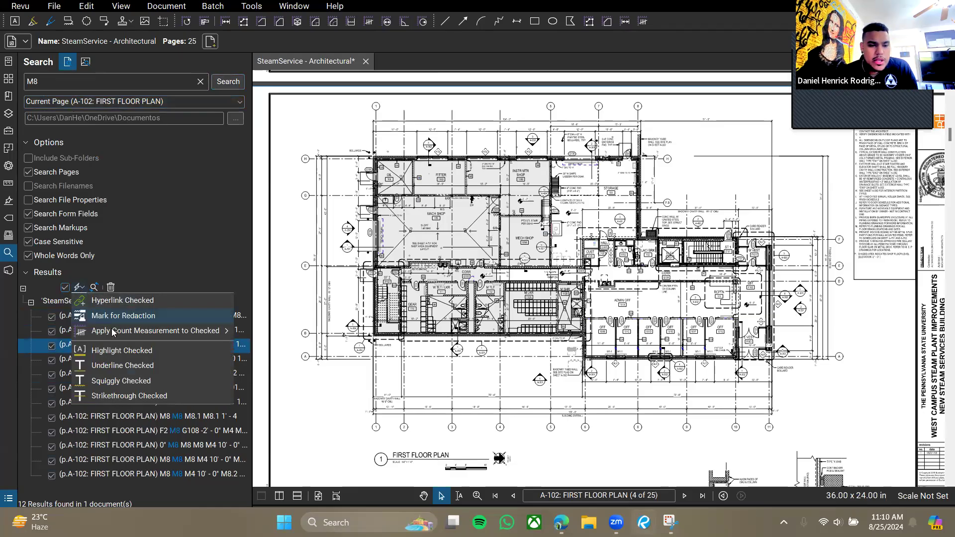
pyautogui.moveTo(172, 337)
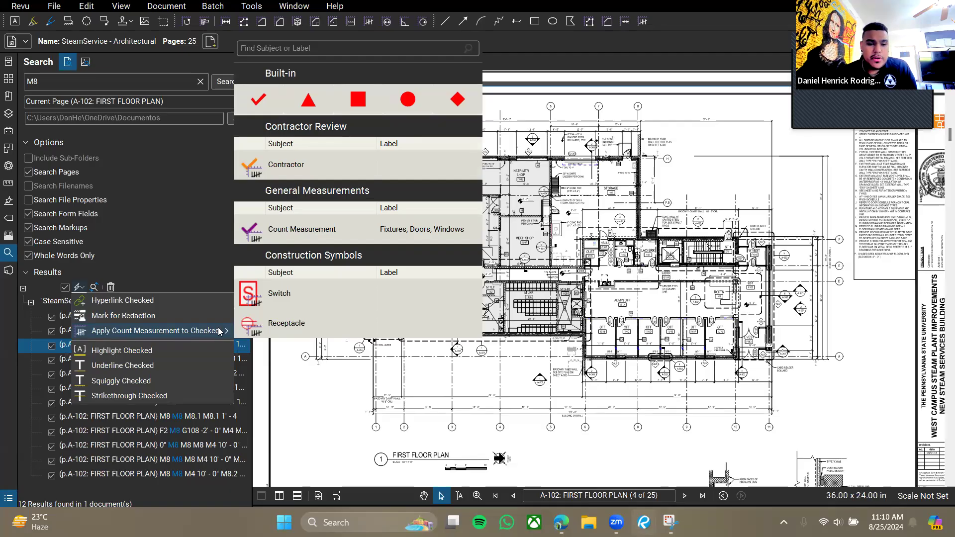
pyautogui.click(409, 108)
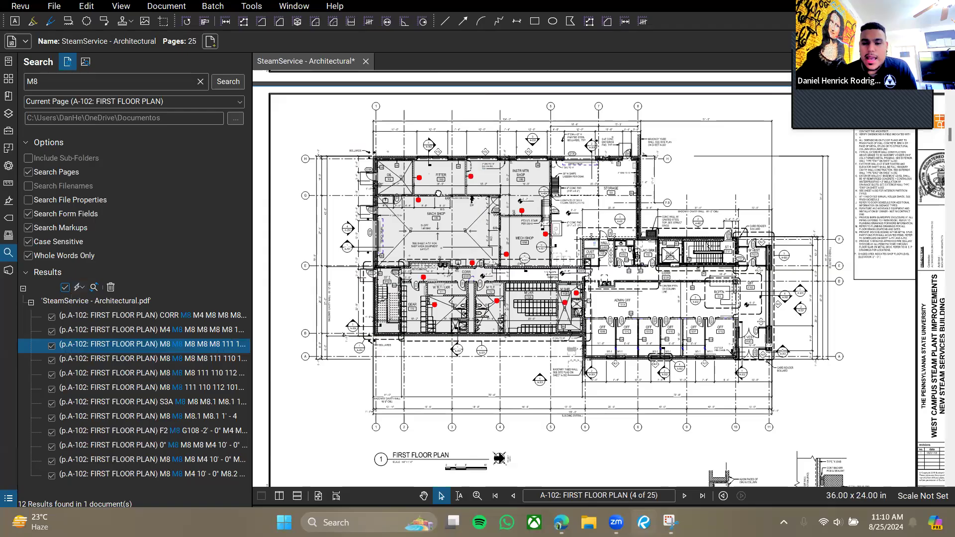
pyautogui.scroll(5, 475, 240)
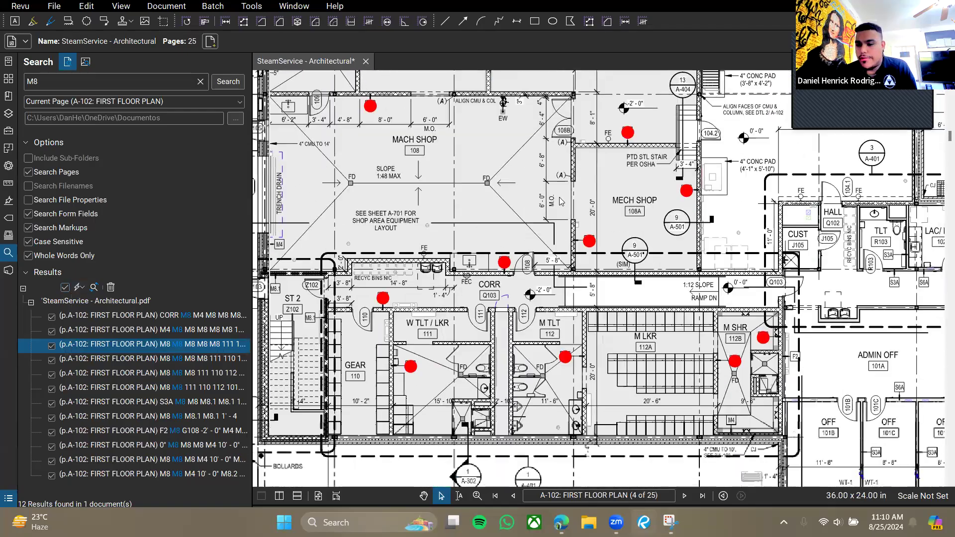
pyautogui.moveTo(635, 193); pyautogui.dragTo(682, 306)
pyautogui.scroll(-1, 447, 220)
pyautogui.scroll(-2, 447, 223)
pyautogui.scroll(6, 654, 292)
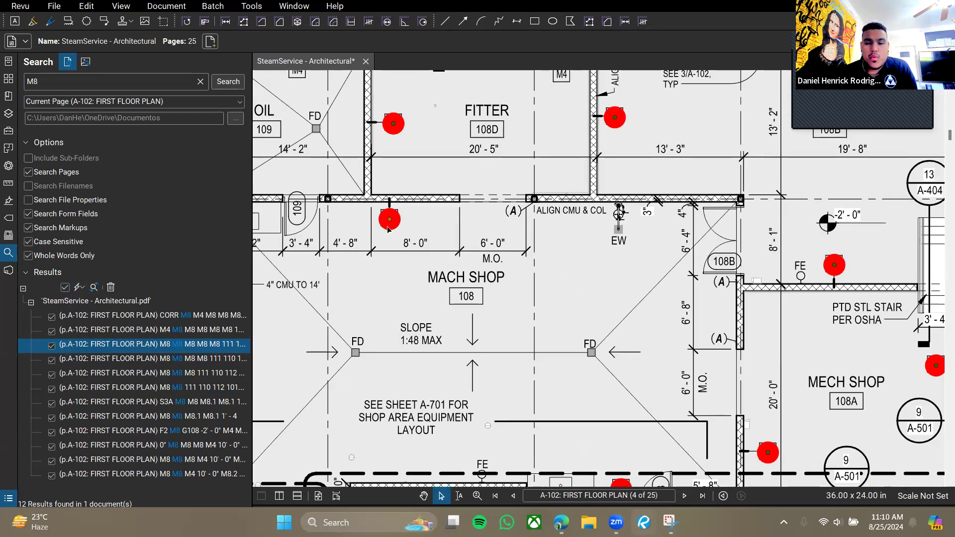
pyautogui.click(388, 220)
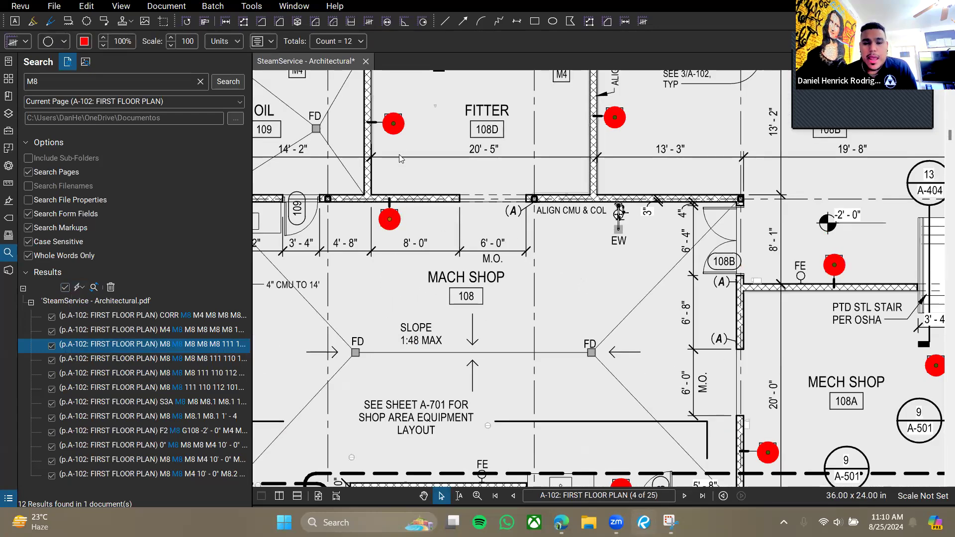
# Set the count markers' opacity to 40 in Properties and check the M8 tags show through.
pyautogui.click(9, 166)
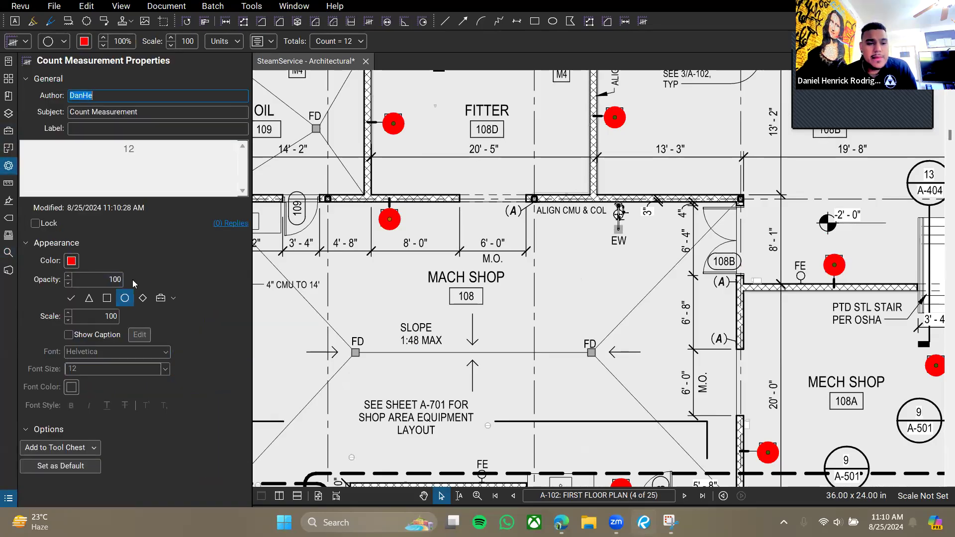
pyautogui.doubleClick(115, 280)
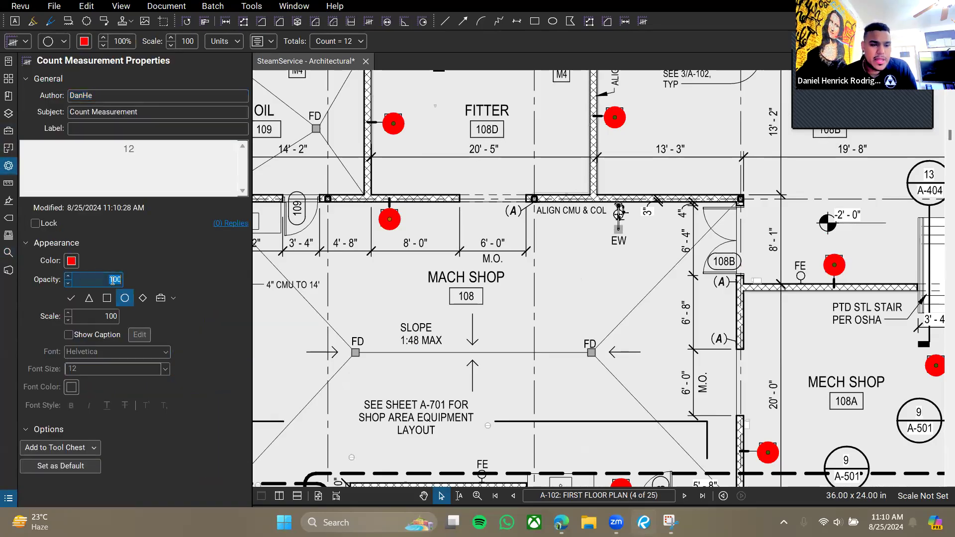
pyautogui.write('4')
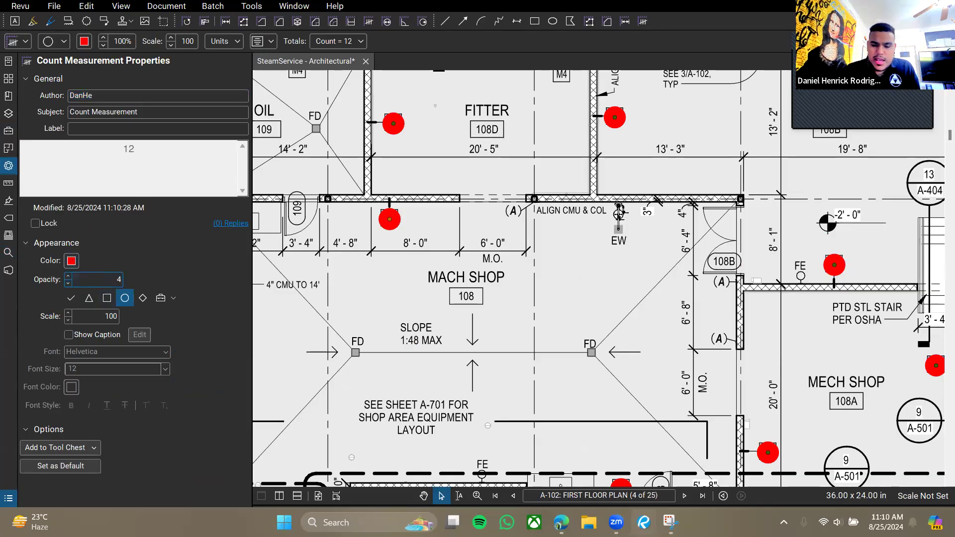
pyautogui.press('Return')
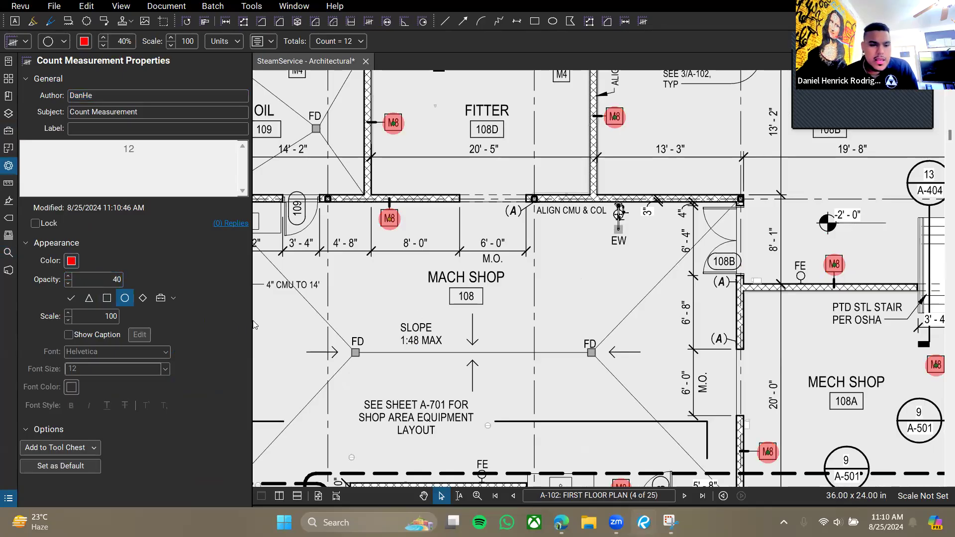
pyautogui.click(384, 247)
pyautogui.click(396, 225)
pyautogui.scroll(-5, 572, 291)
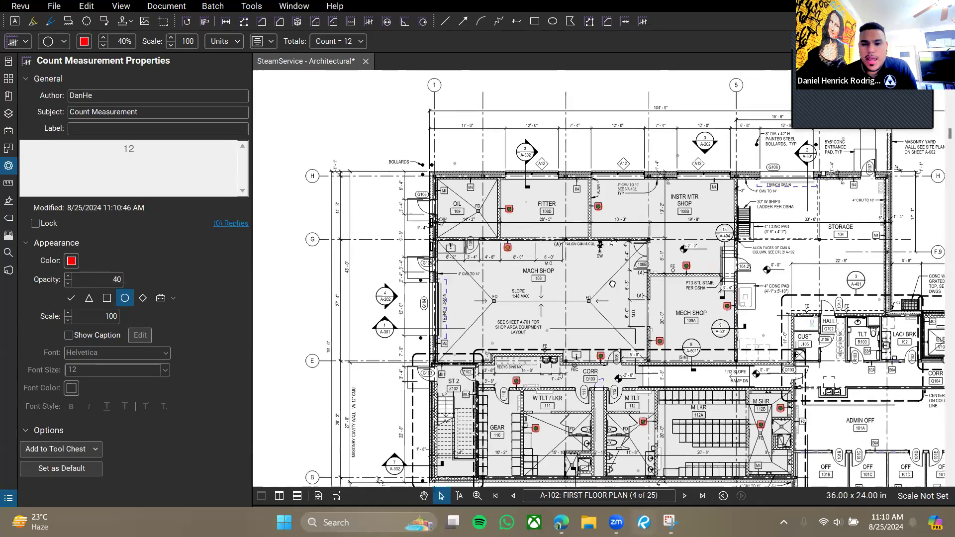
pyautogui.moveTo(613, 284); pyautogui.dragTo(558, 254)
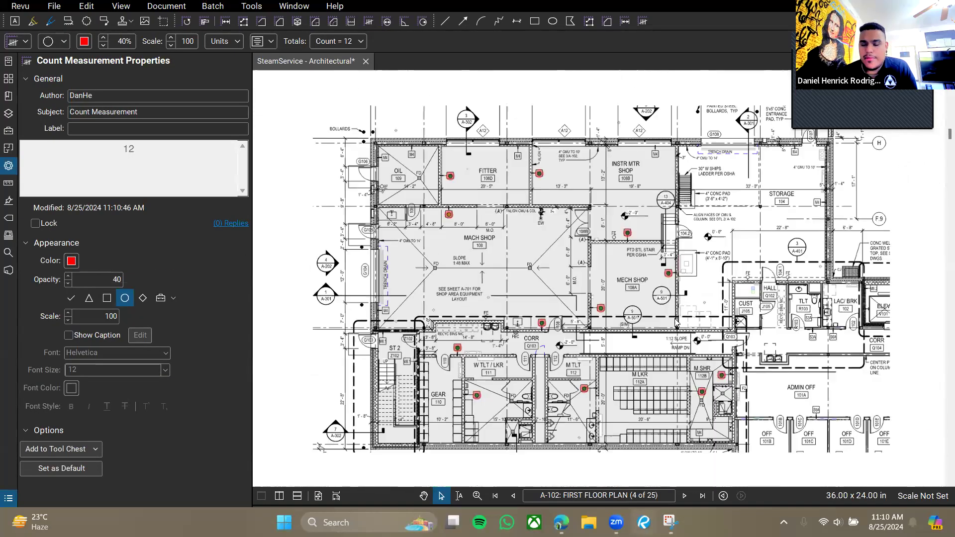
pyautogui.scroll(-2, 669, 348)
pyautogui.click(687, 318)
# Reposition the floor plan and toggle the Properties side panel closed.
pyautogui.moveTo(686, 319); pyautogui.dragTo(663, 268)
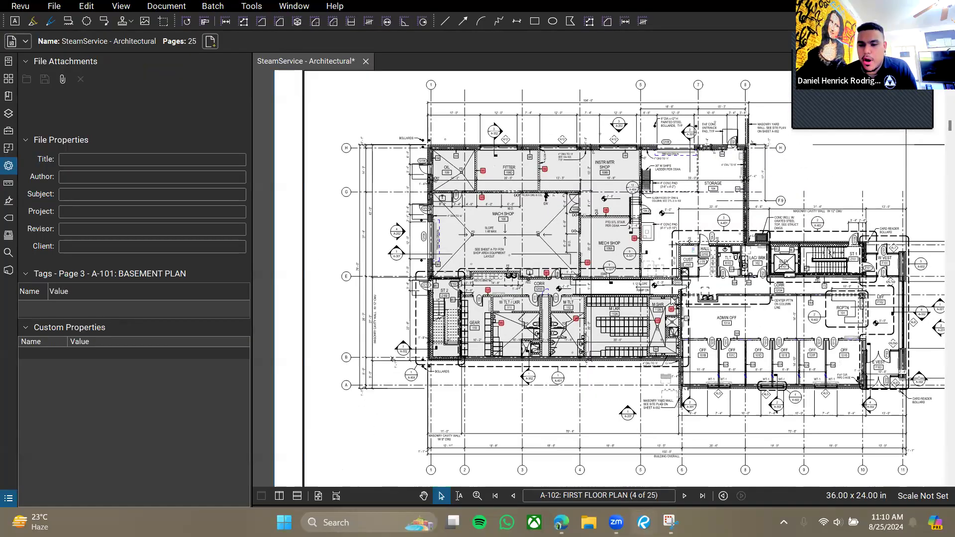
pyautogui.scroll(3, 647, 309)
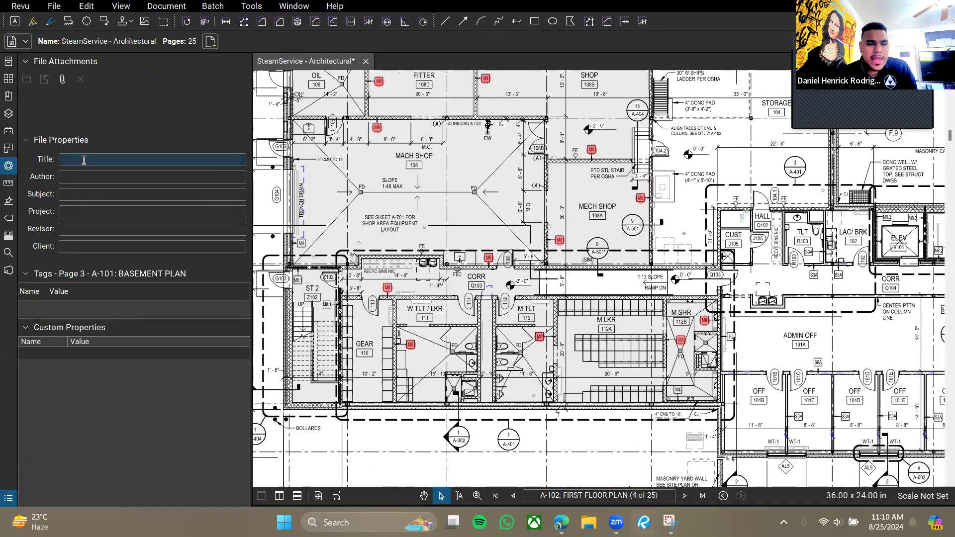
pyautogui.moveTo(620, 240); pyautogui.dragTo(640, 245)
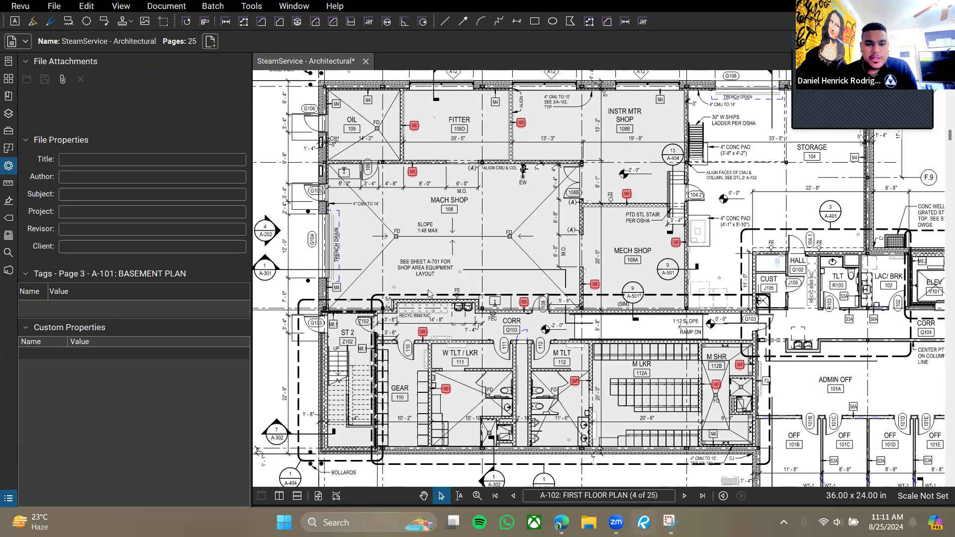
pyautogui.click(8, 168)
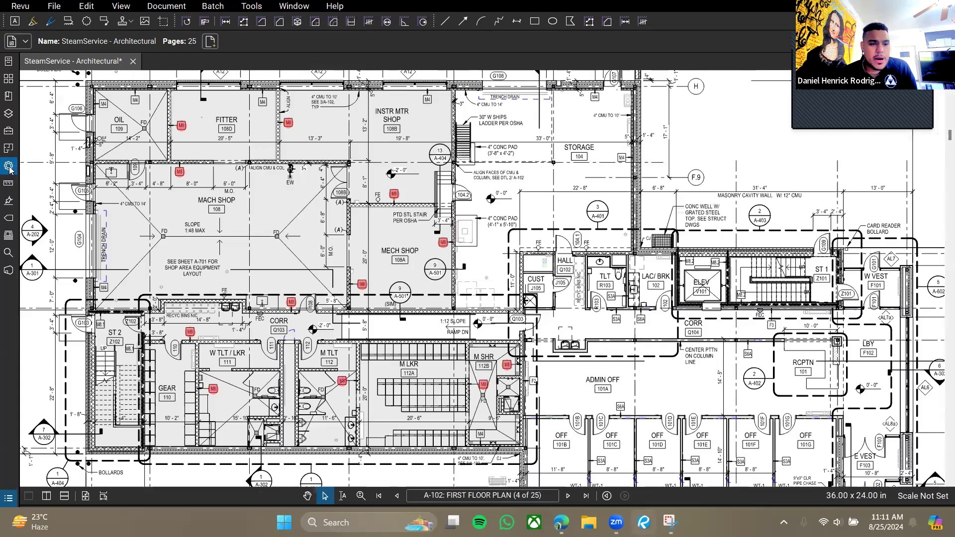
pyautogui.click(8, 167)
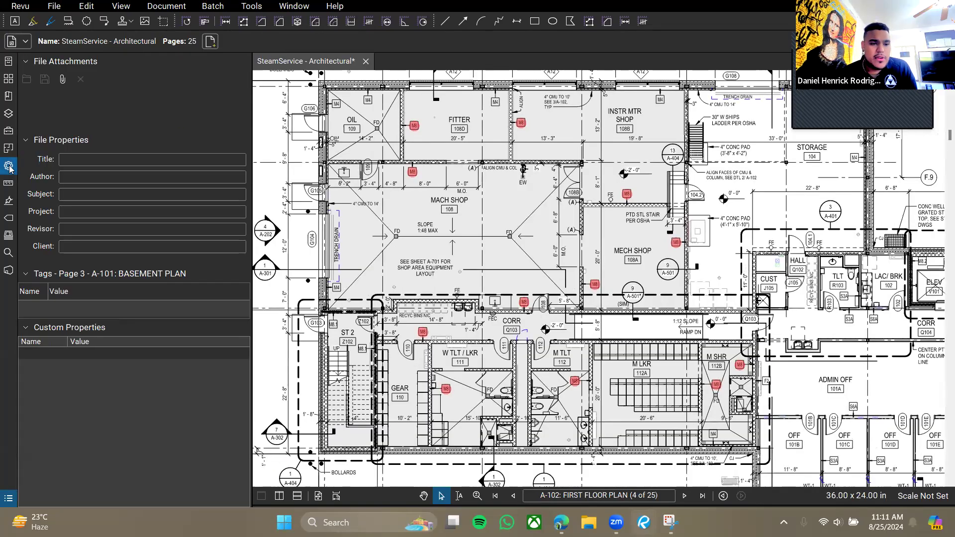
pyautogui.click(8, 168)
pyautogui.click(9, 169)
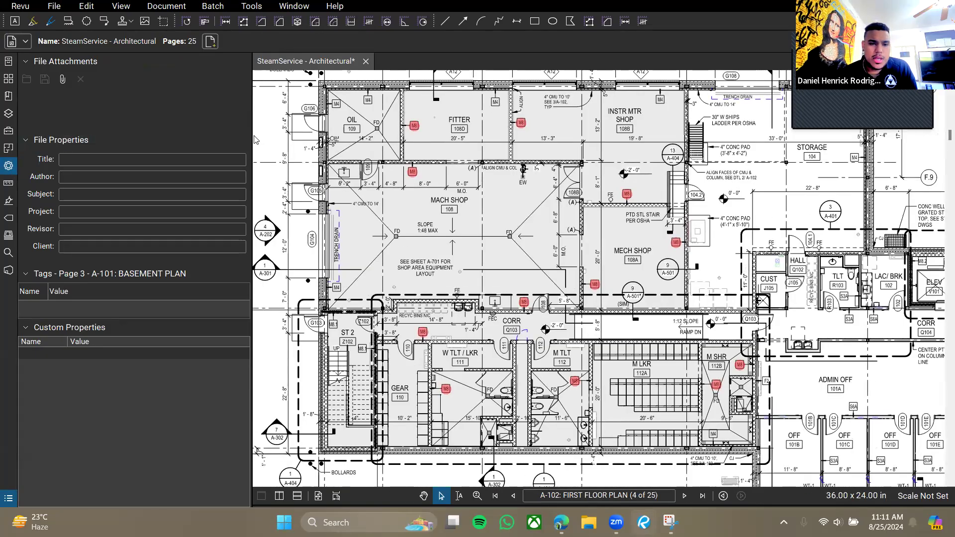
# Collapse the left panel and open an enlarged Markups List showing the 12-count entry.
pyautogui.doubleClick(251, 151)
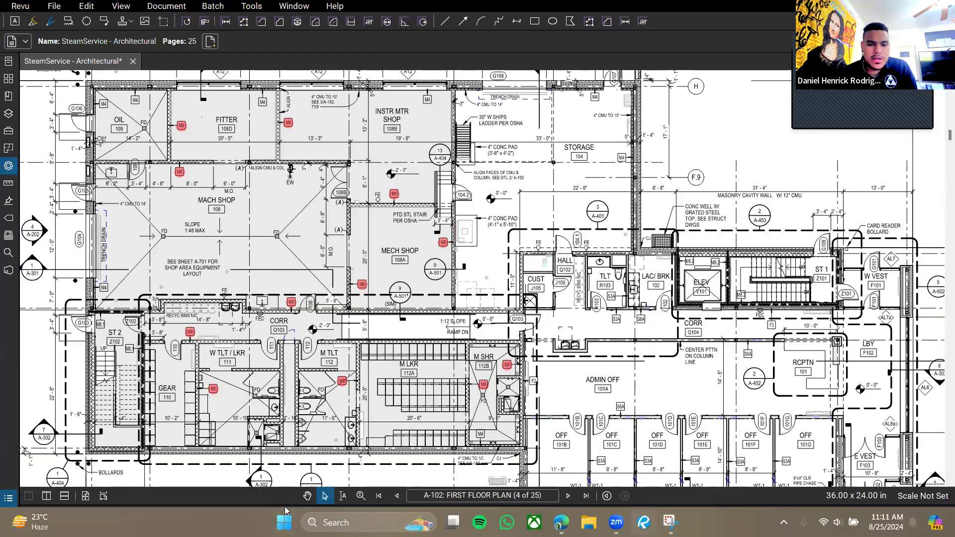
pyautogui.moveTo(287, 506); pyautogui.dragTo(300, 402)
pyautogui.moveTo(216, 328); pyautogui.dragTo(261, 284)
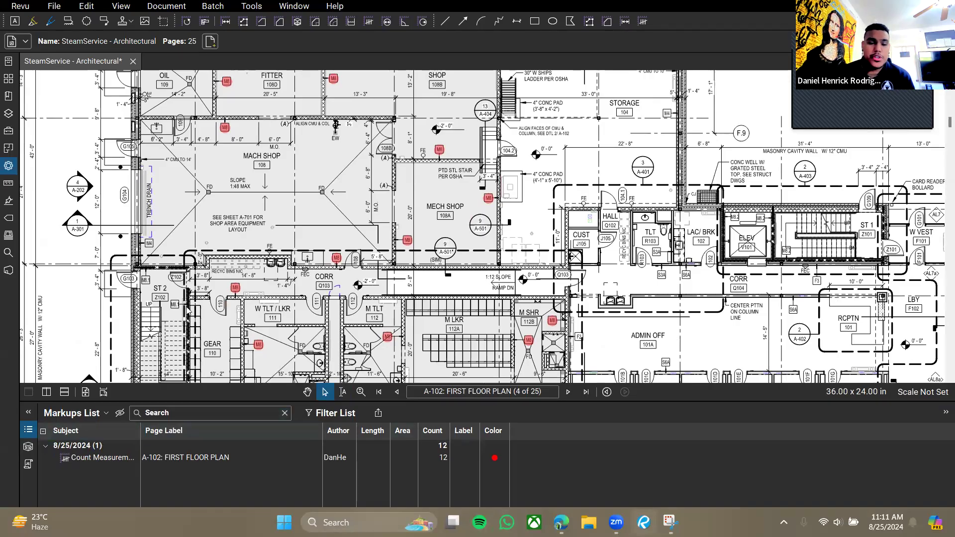
# Open and dismiss the Markups List options without changes, then pan around the first floor plan.
pyautogui.click(83, 414)
pyautogui.moveTo(85, 431)
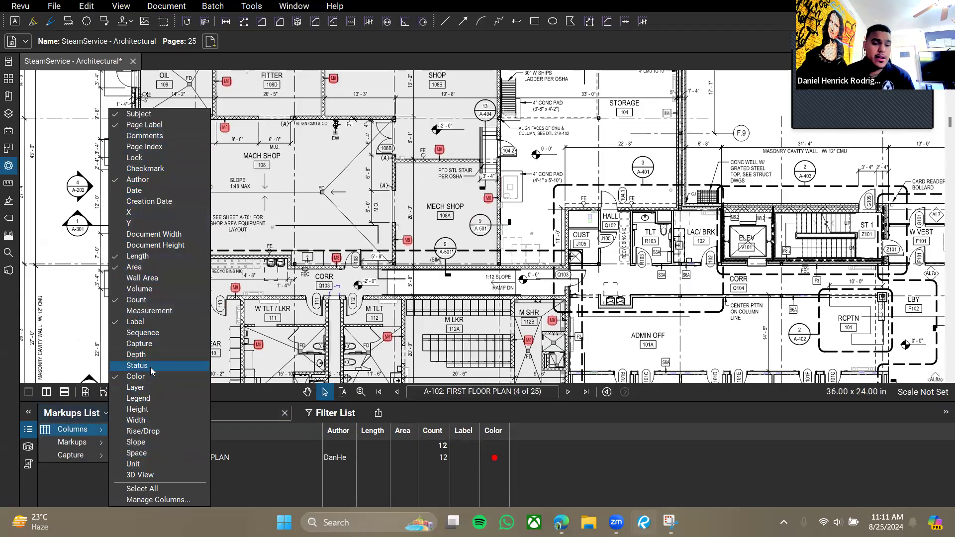
pyautogui.click(448, 435)
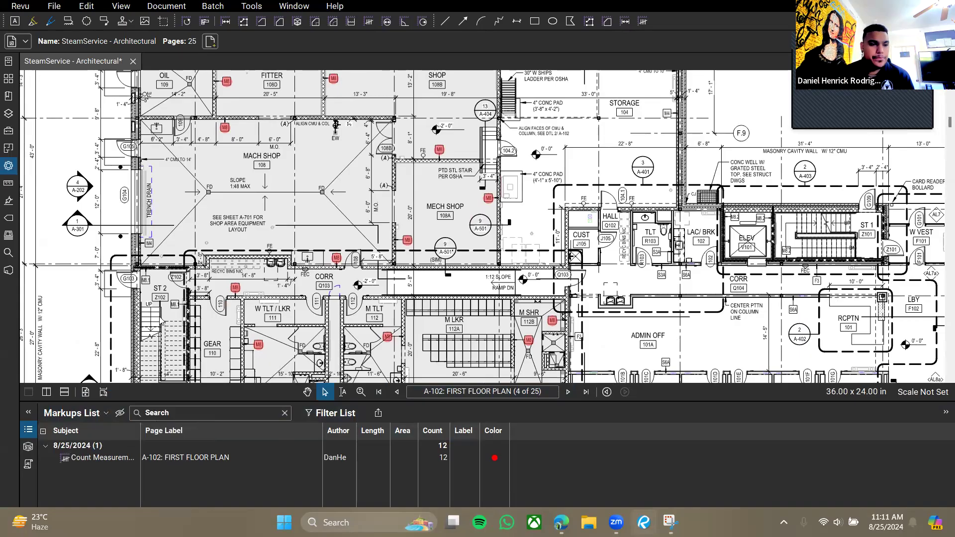
pyautogui.moveTo(385, 253); pyautogui.dragTo(418, 211)
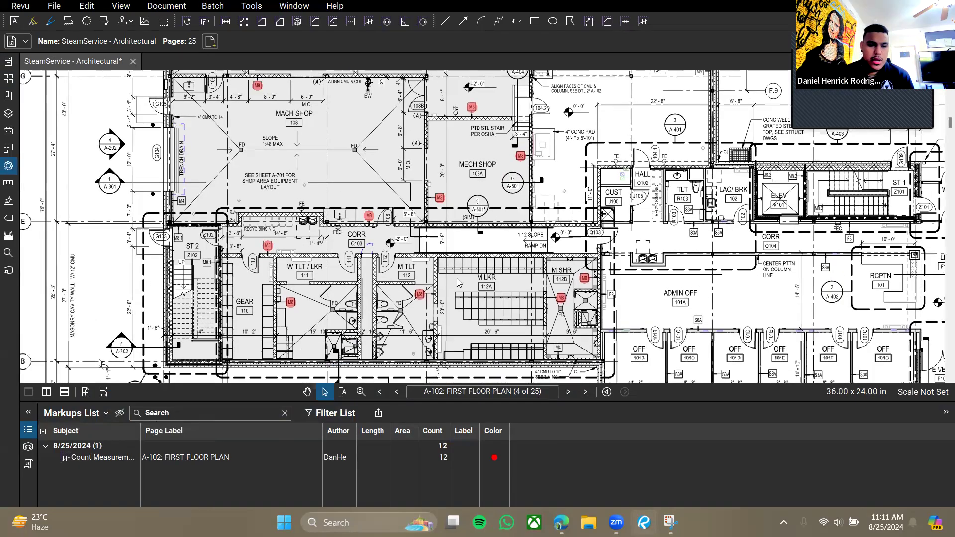
pyautogui.moveTo(350, 222); pyautogui.dragTo(383, 288)
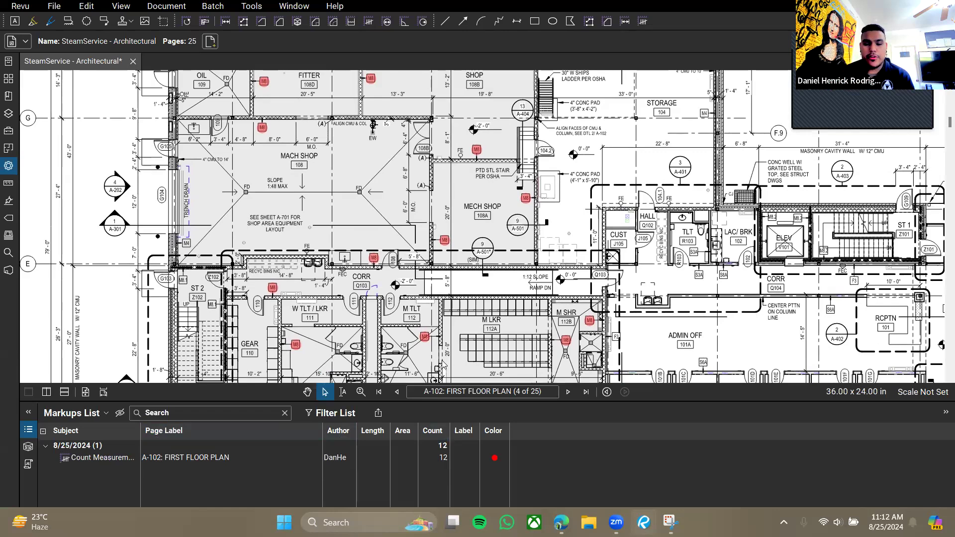
pyautogui.moveTo(395, 308); pyautogui.dragTo(413, 249)
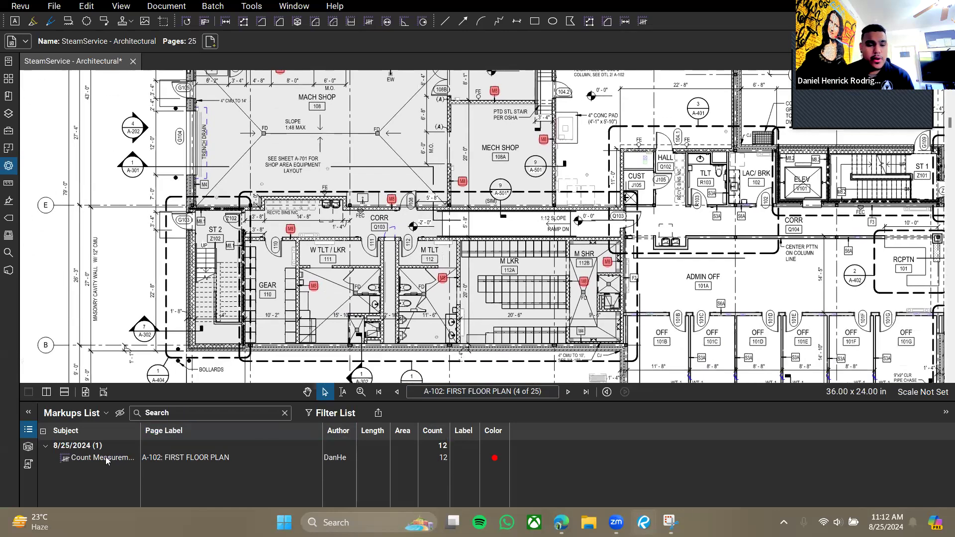
# Select the Count Measurement entry and pan across the plan to review its M8 markers.
pyautogui.click(124, 458)
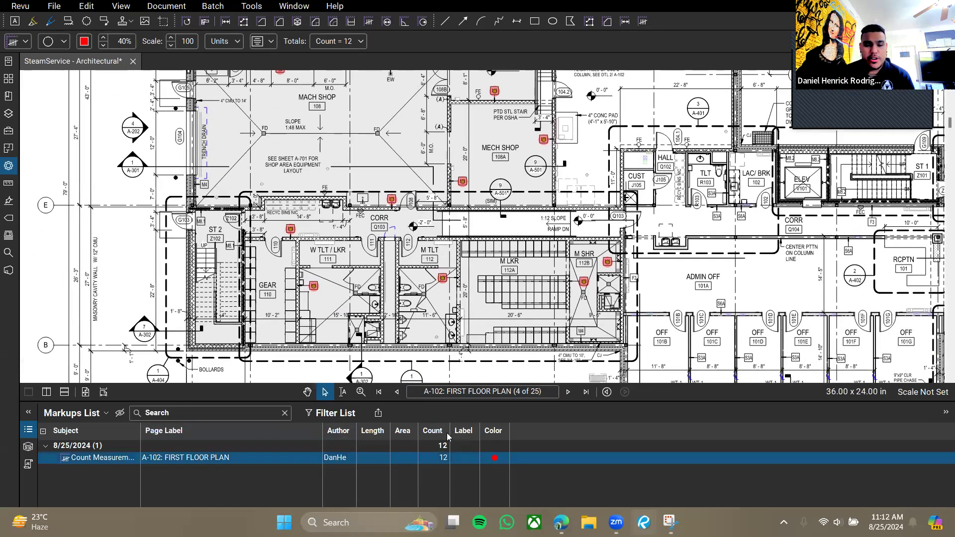
pyautogui.scroll(-3, 413, 371)
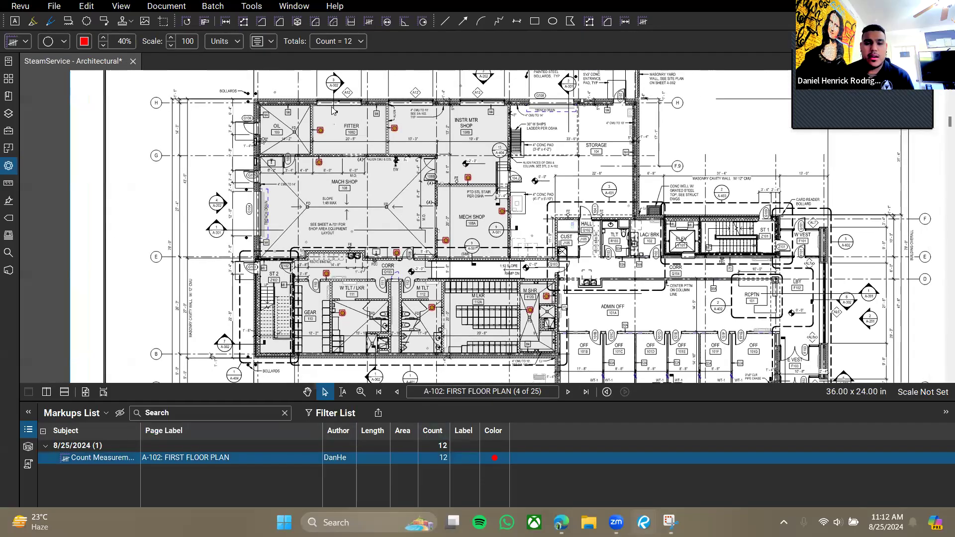
pyautogui.scroll(5, 466, 191)
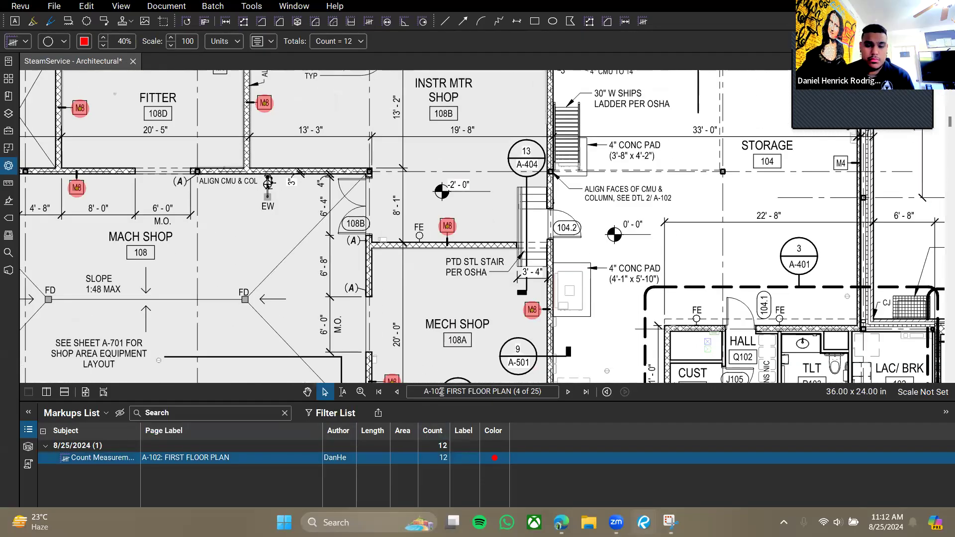
pyautogui.moveTo(578, 204); pyautogui.dragTo(572, 267)
pyautogui.moveTo(371, 361)
pyautogui.mouseDown()
pyautogui.moveTo(447, 329)
pyautogui.moveTo(606, 327)
pyautogui.mouseUp()
pyautogui.scroll(4, 309, 227)
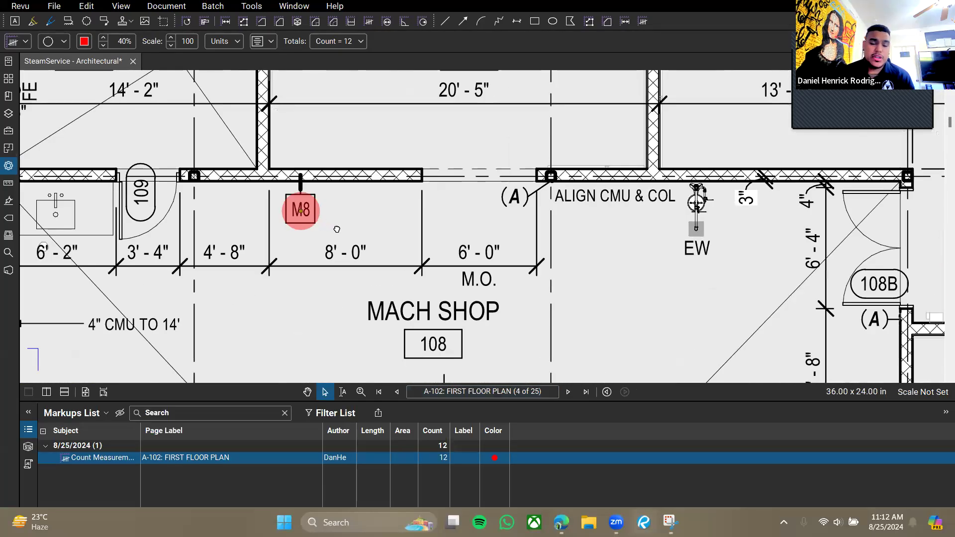
pyautogui.moveTo(337, 229); pyautogui.dragTo(359, 247)
pyautogui.moveTo(301, 288); pyautogui.dragTo(471, 262)
pyautogui.scroll(-4, 486, 260)
pyautogui.scroll(-3, 602, 278)
pyautogui.moveTo(627, 324); pyautogui.dragTo(473, 183)
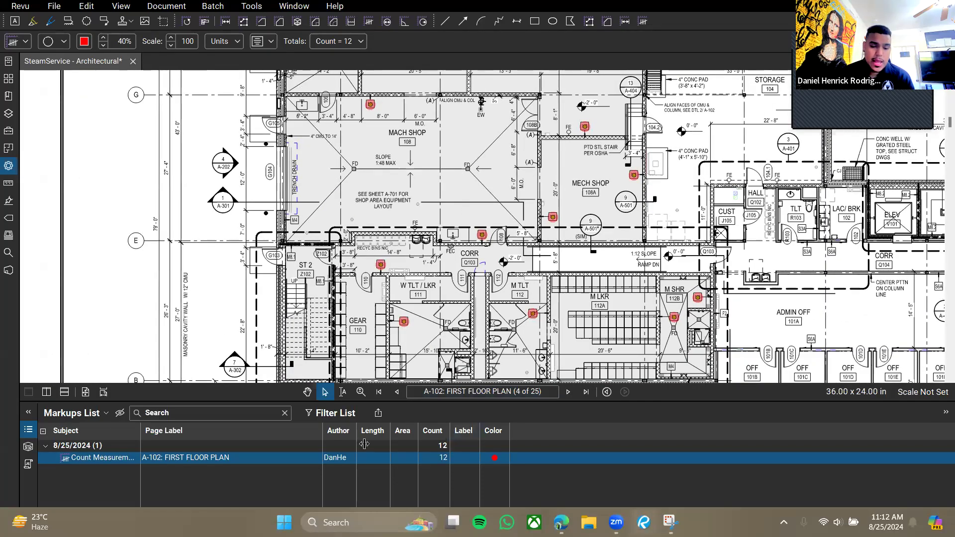
# Open the 20180601 ConstructionNBulletin1_09 Architectural file from the recent files list.
pyautogui.click(82, 414)
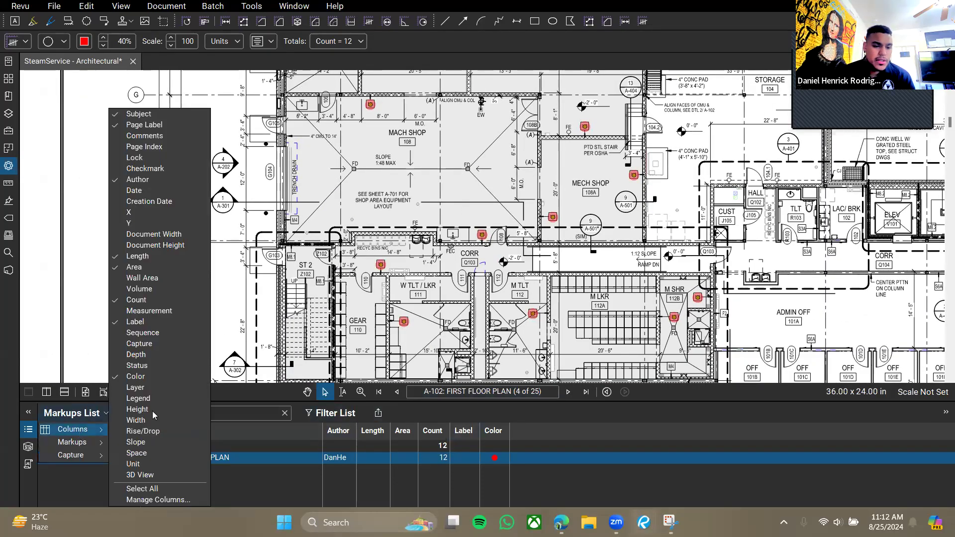
pyautogui.click(470, 299)
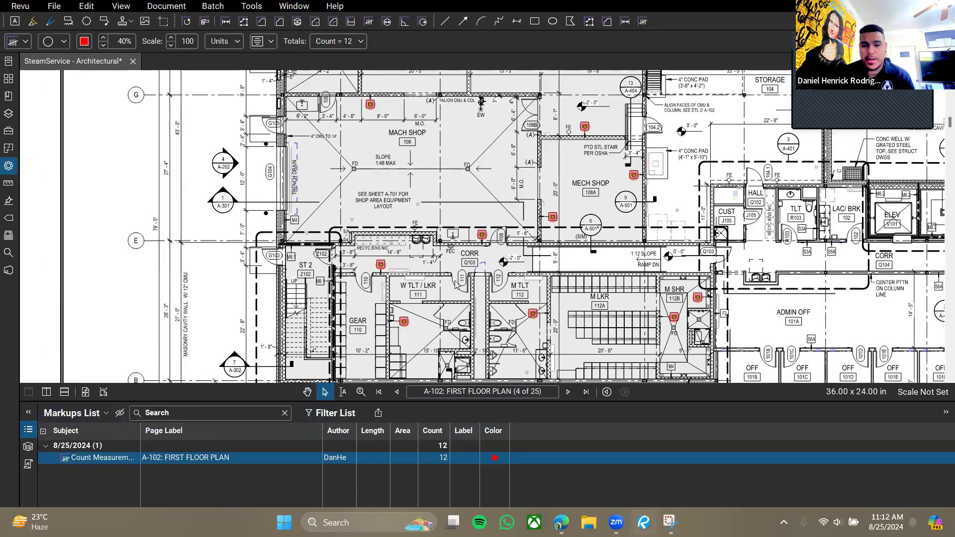
pyautogui.click(428, 276)
pyautogui.click(8, 59)
pyautogui.click(92, 109)
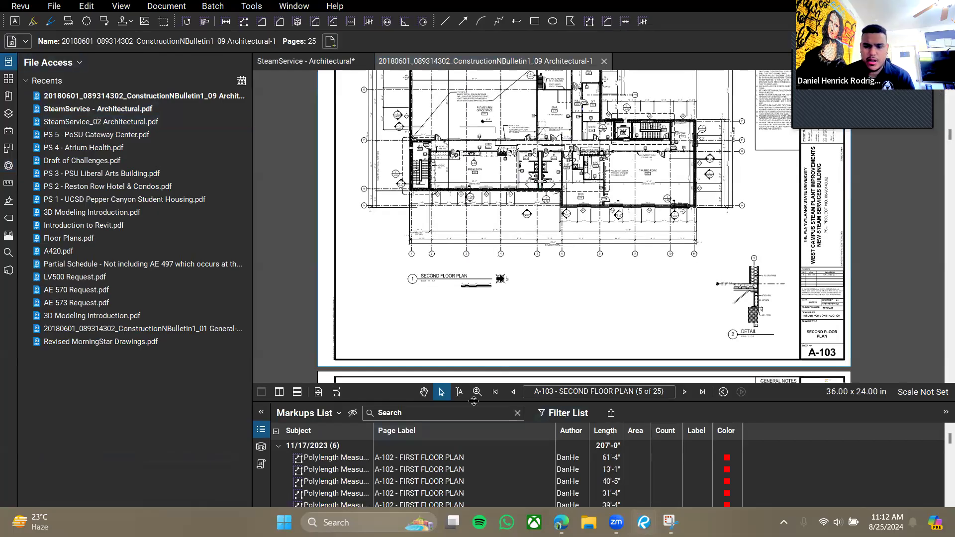
# Close the recent files panel and resize the Markups List to balance it with the drawing.
pyautogui.click(8, 61)
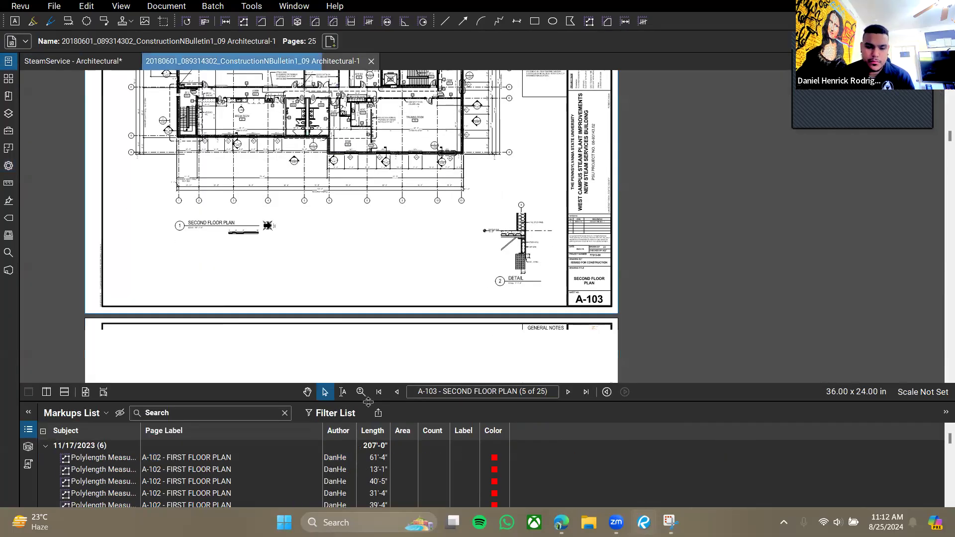
pyautogui.moveTo(366, 403); pyautogui.dragTo(368, 163)
pyautogui.scroll(-8, 382, 379)
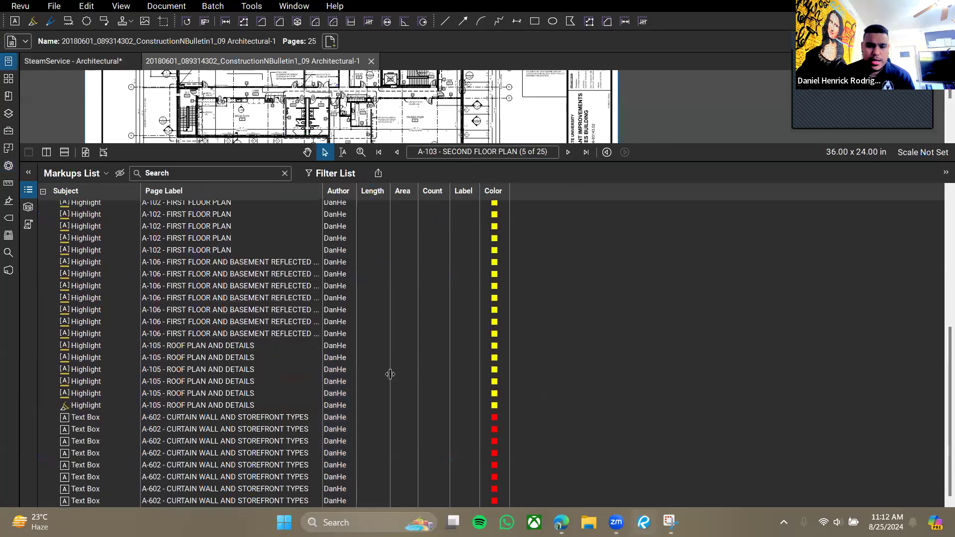
pyautogui.scroll(10, 667, 360)
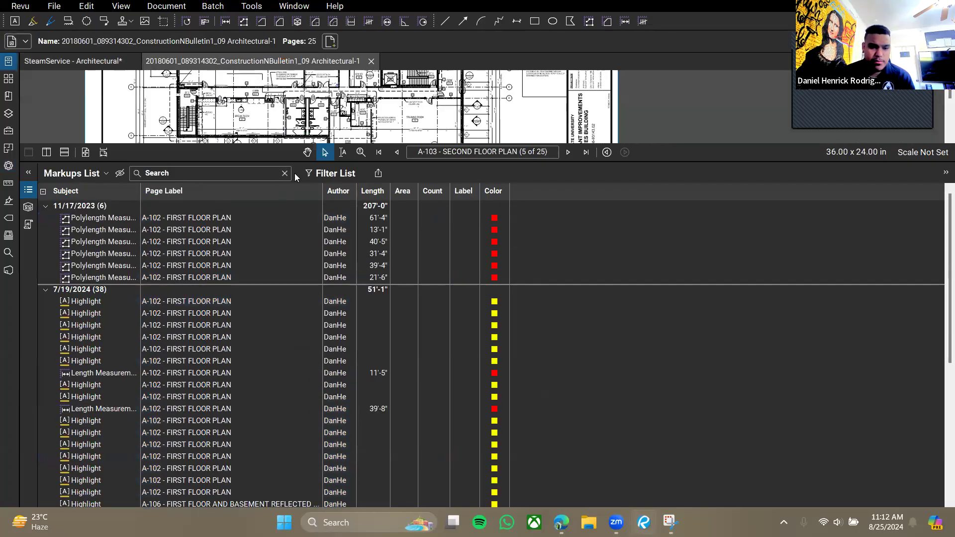
pyautogui.moveTo(292, 164); pyautogui.dragTo(199, 259)
# Jump to the polylength, 11'-8" and 11'-5" measurements, then close the Construction Bulletin document.
pyautogui.click(127, 314)
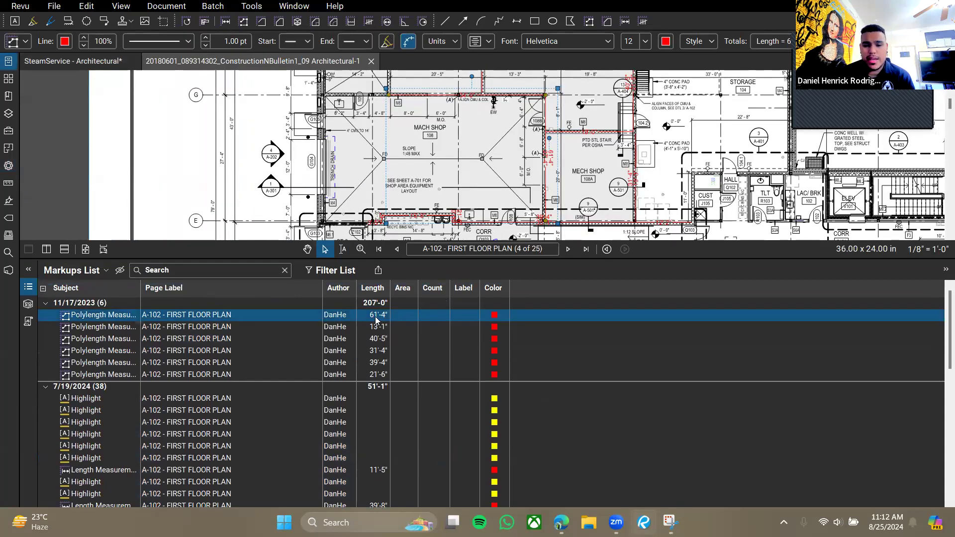
pyautogui.click(98, 401)
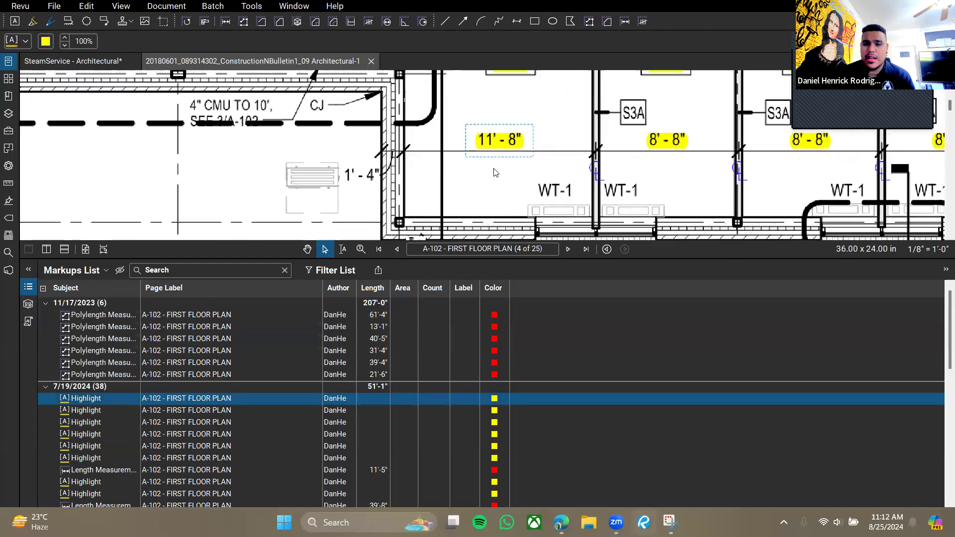
pyautogui.scroll(-1, 116, 461)
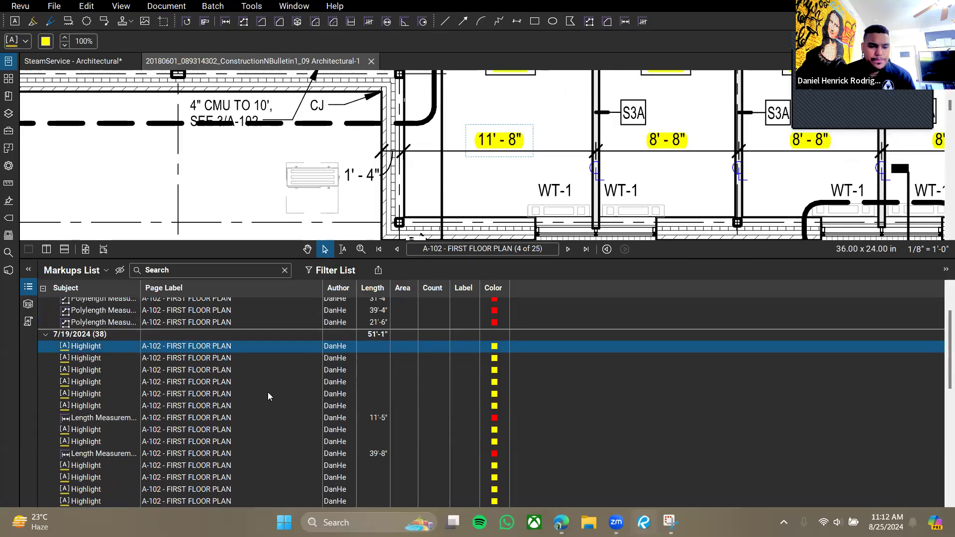
pyautogui.click(271, 418)
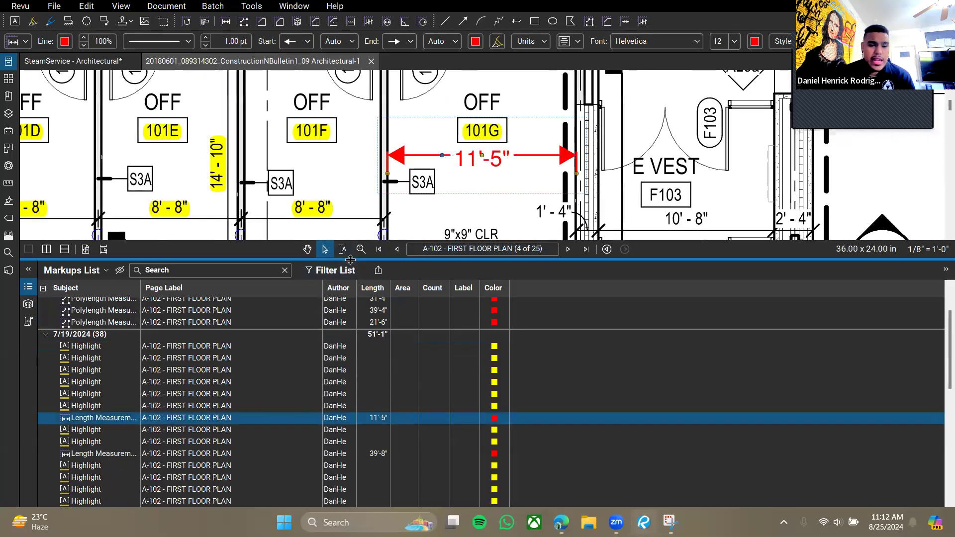
pyautogui.click(371, 61)
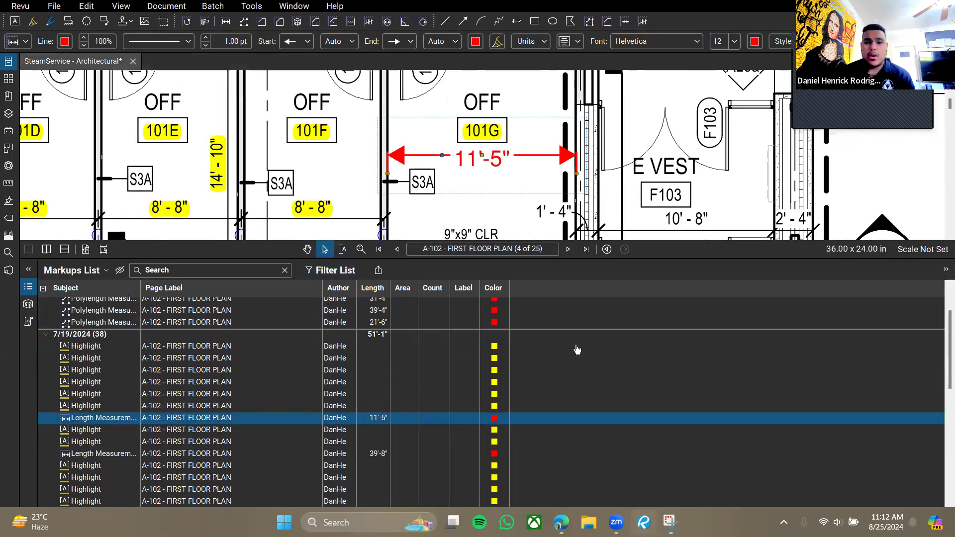
pyautogui.moveTo(400, 259)
pyautogui.mouseDown()
pyautogui.moveTo(397, 328)
pyautogui.moveTo(395, 272)
pyautogui.mouseUp()
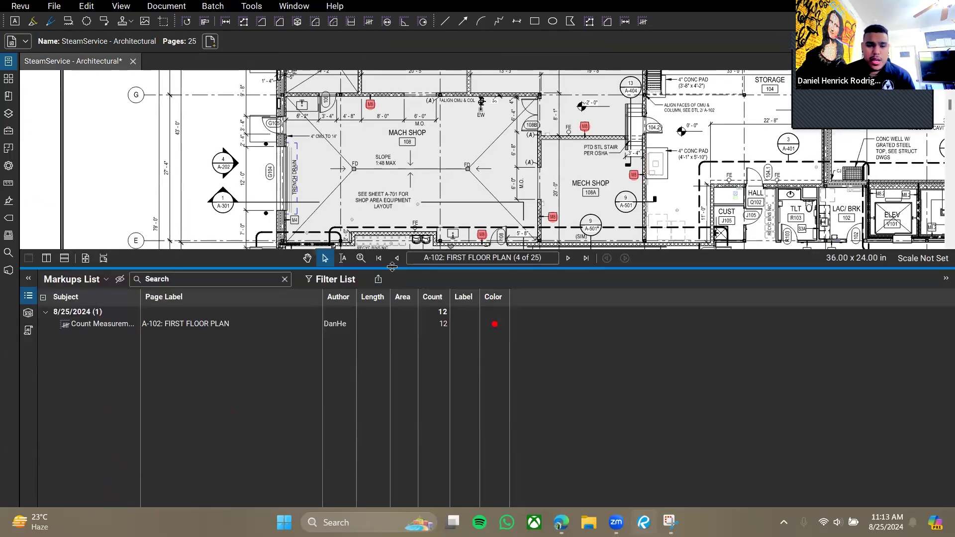
# Collapse the Markups List and frame the whole floor plan in the drawing area.
pyautogui.doubleClick(392, 268)
pyautogui.moveTo(473, 303); pyautogui.dragTo(396, 322)
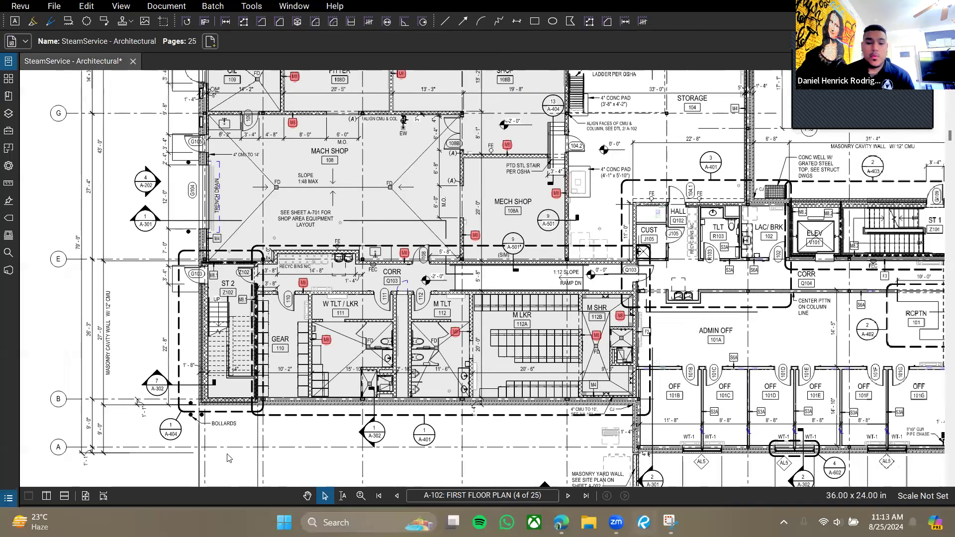
pyautogui.moveTo(383, 286); pyautogui.dragTo(276, 233)
pyautogui.scroll(-1, 392, 247)
pyautogui.moveTo(423, 225); pyautogui.dragTo(430, 299)
pyautogui.moveTo(374, 322); pyautogui.dragTo(392, 317)
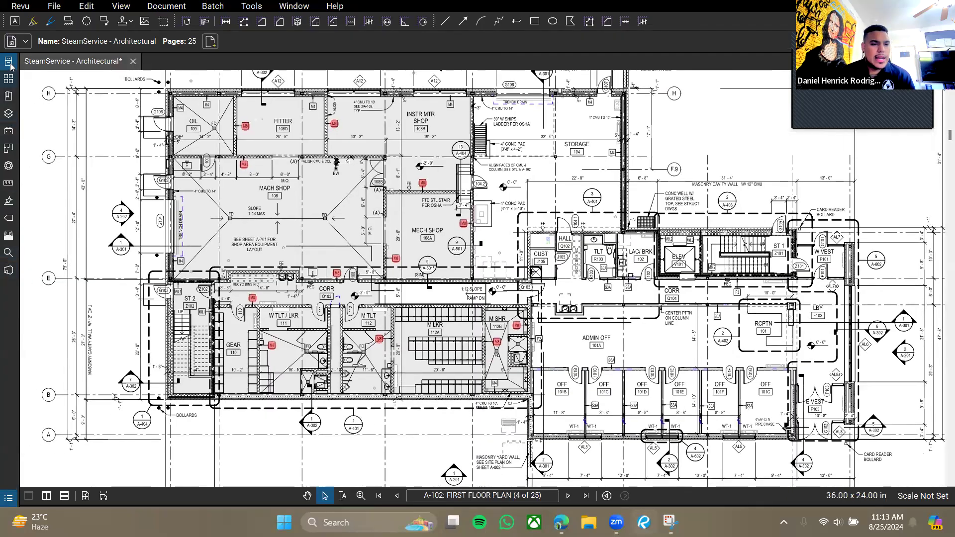
pyautogui.click(294, 6)
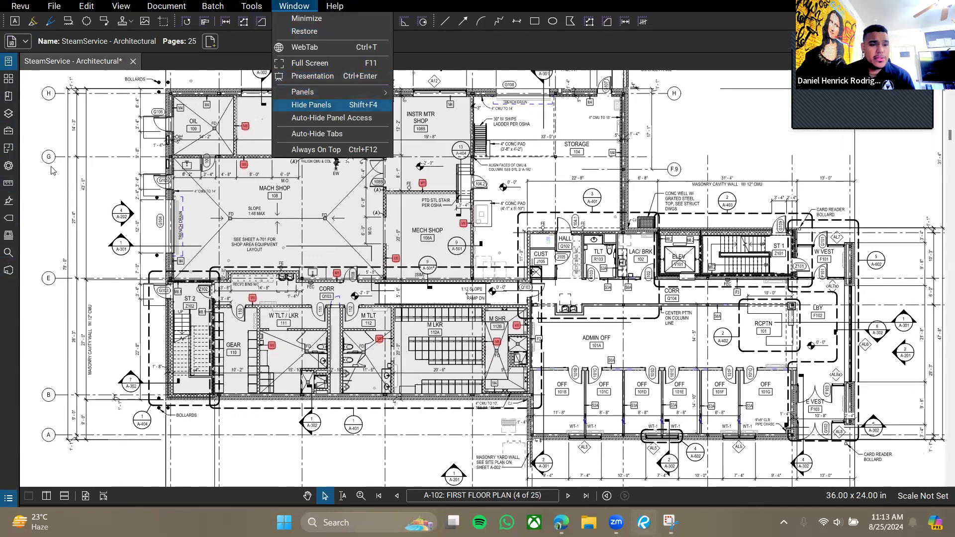
pyautogui.click(678, 277)
pyautogui.moveTo(511, 201); pyautogui.dragTo(518, 219)
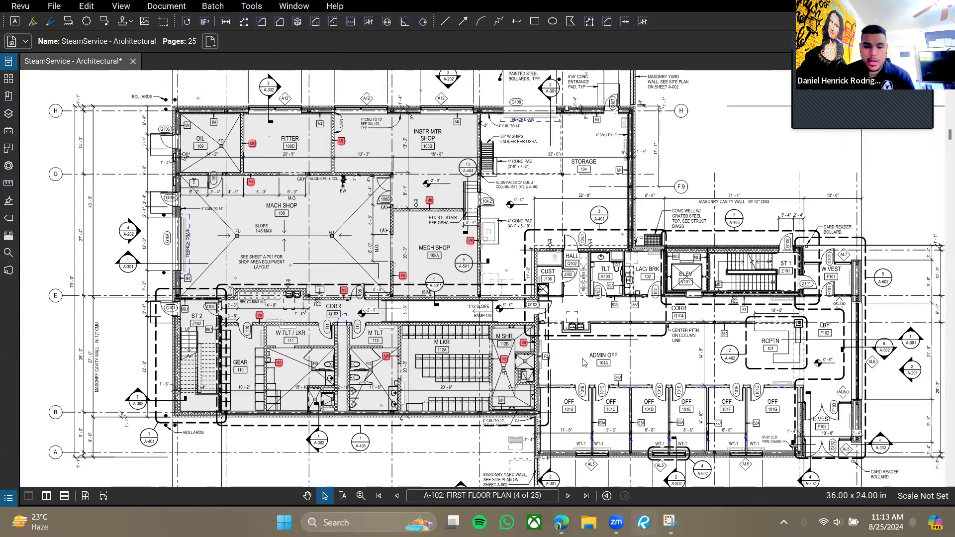
pyautogui.moveTo(416, 276); pyautogui.dragTo(428, 300)
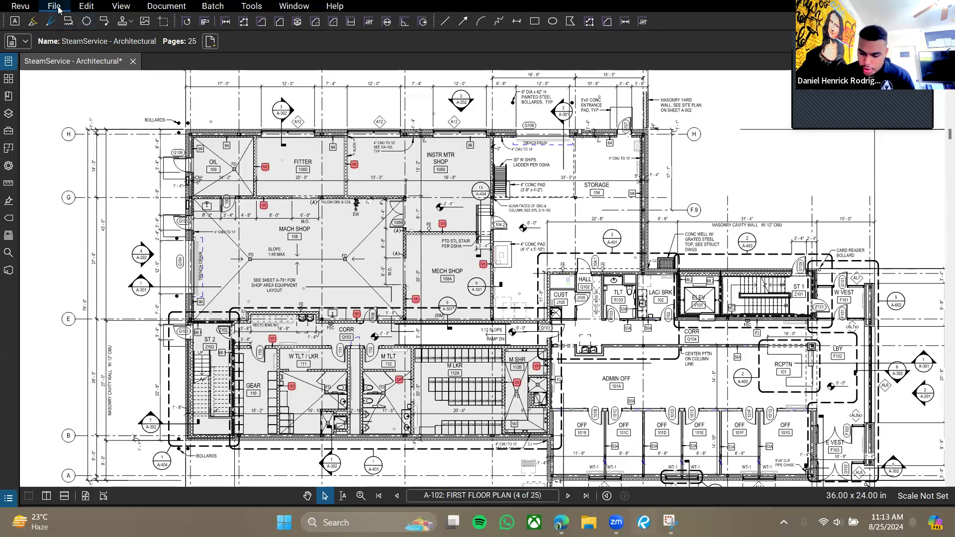
# Scroll up to the A-101 basement plan and center its elevator and stair core.
pyautogui.click(133, 13)
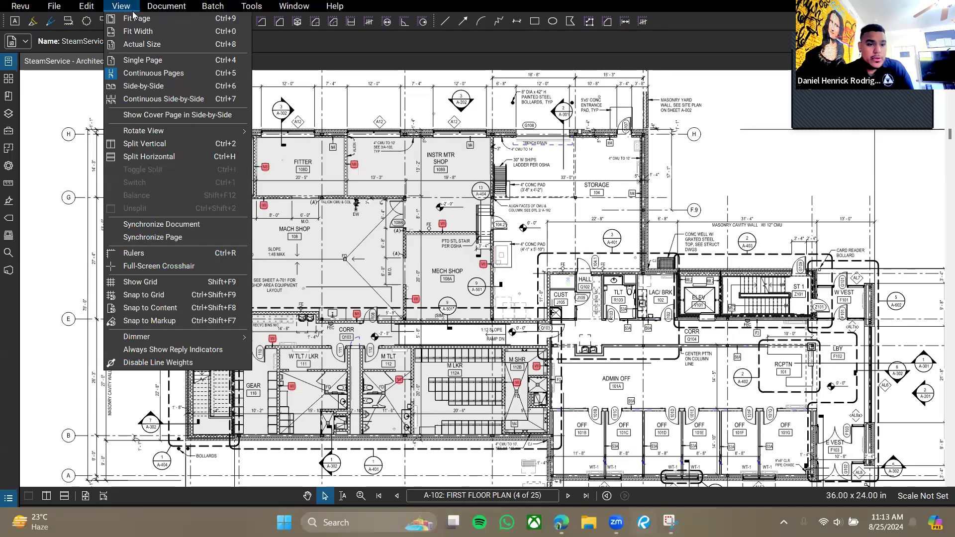
pyautogui.click(583, 199)
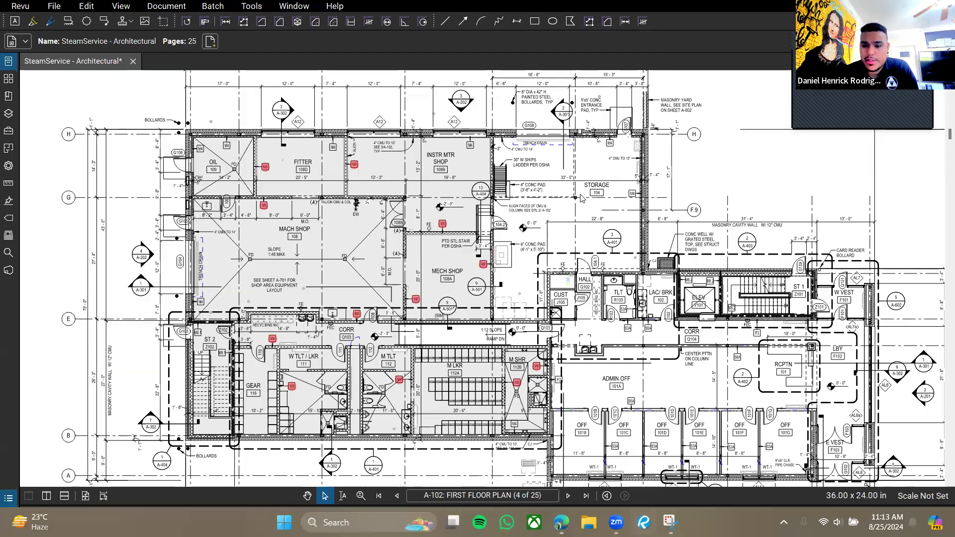
pyautogui.hscroll(5, 563, 214)
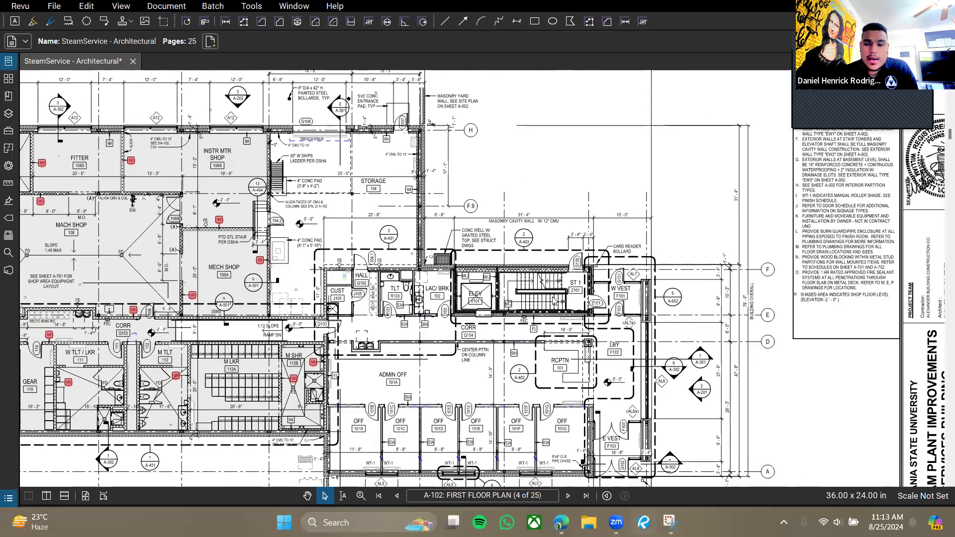
pyautogui.scroll(10, 434, 157)
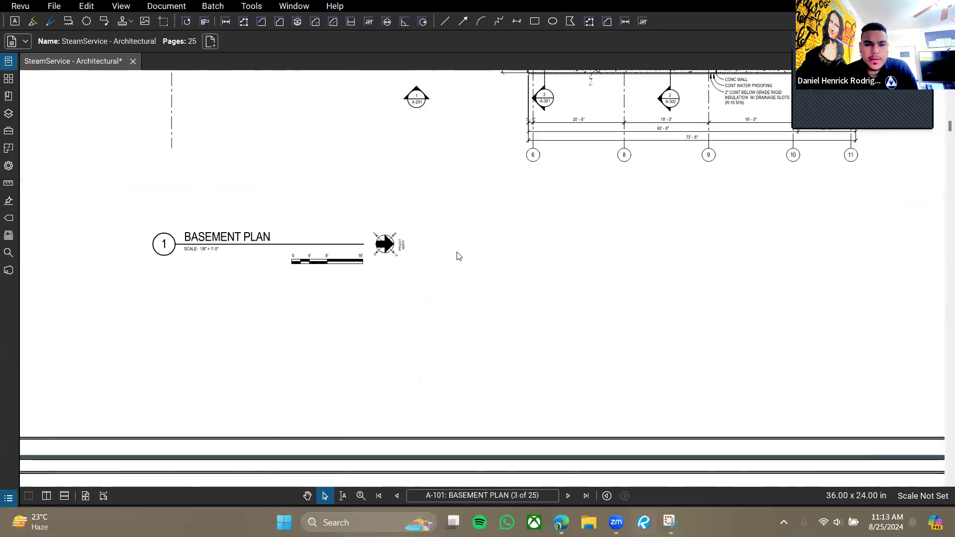
pyautogui.scroll(5, 516, 353)
pyautogui.scroll(6, 563, 255)
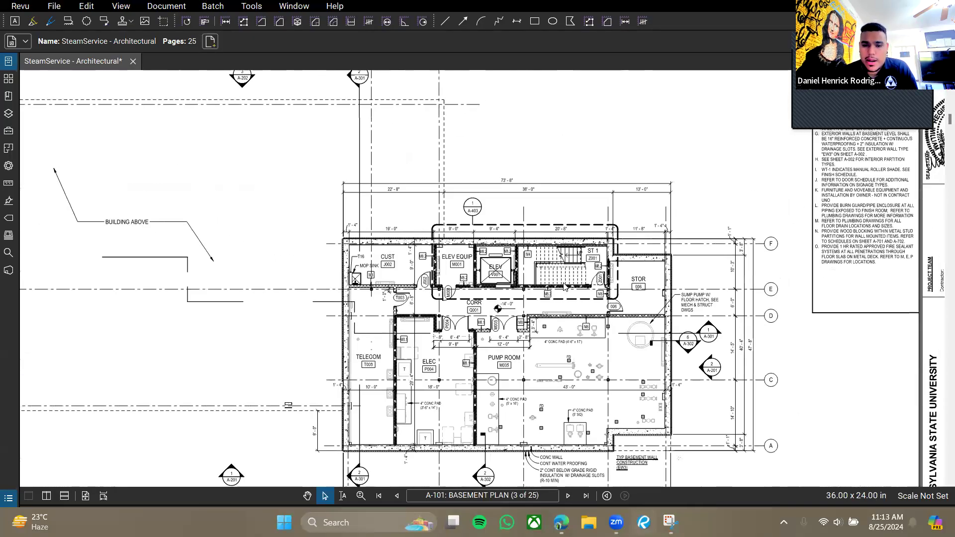
pyautogui.scroll(2, 564, 255)
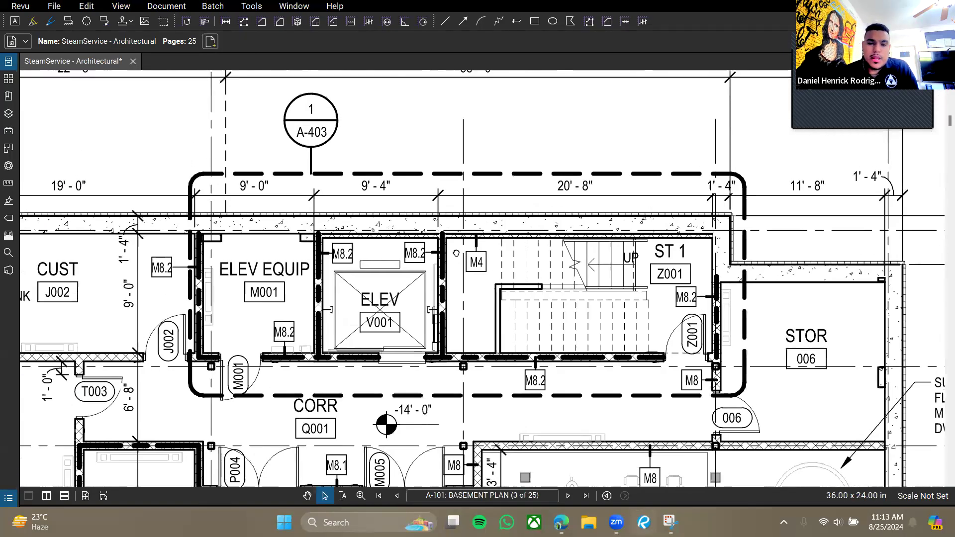
pyautogui.moveTo(456, 253); pyautogui.dragTo(461, 270)
pyautogui.scroll(-5, 476, 241)
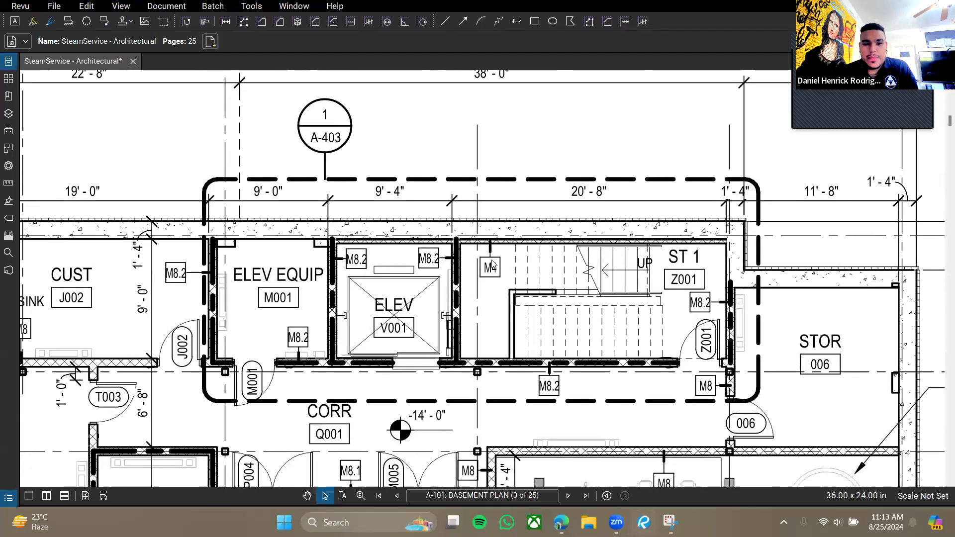
pyautogui.scroll(-1, 472, 198)
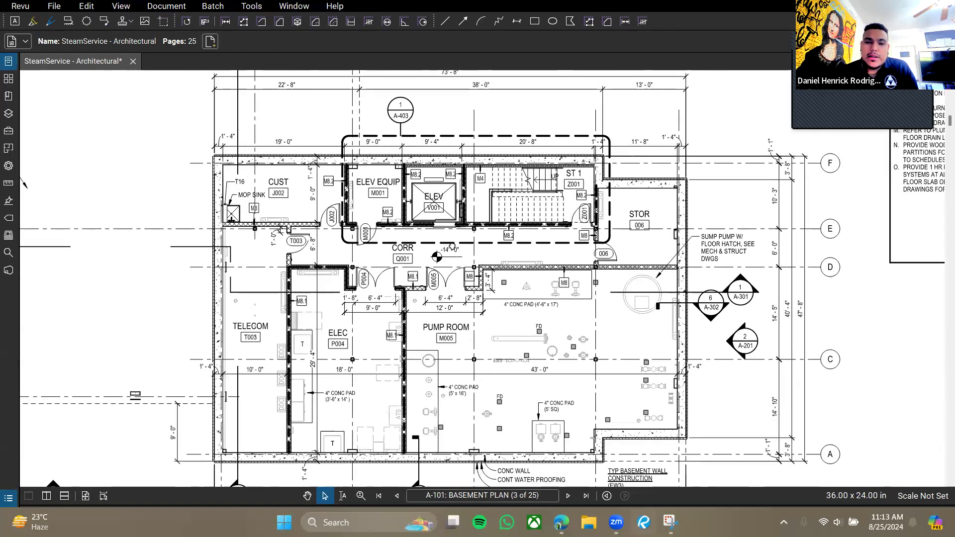
pyautogui.scroll(3, 472, 267)
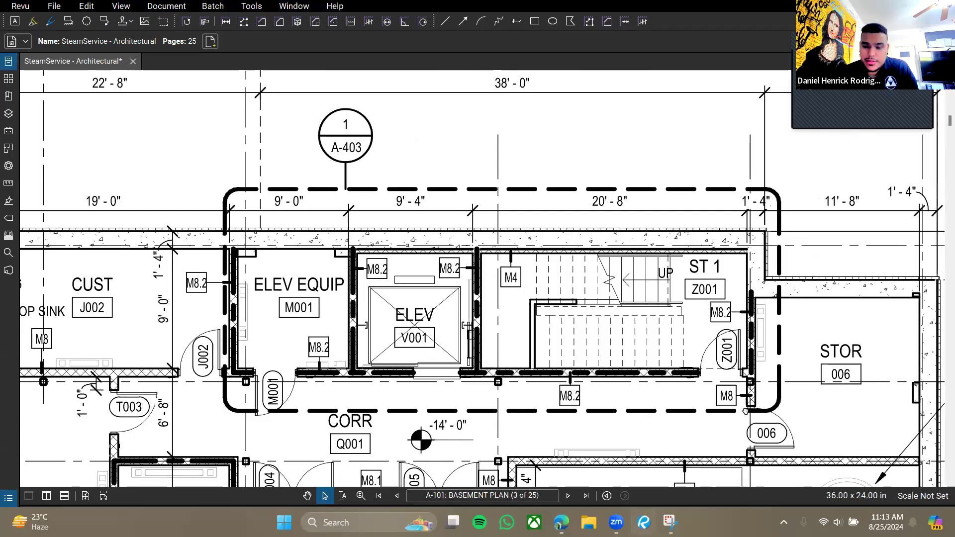
# Pan the basement plan around the pump room and corridor, then scroll back toward A-102.
pyautogui.moveTo(745, 412); pyautogui.dragTo(685, 253)
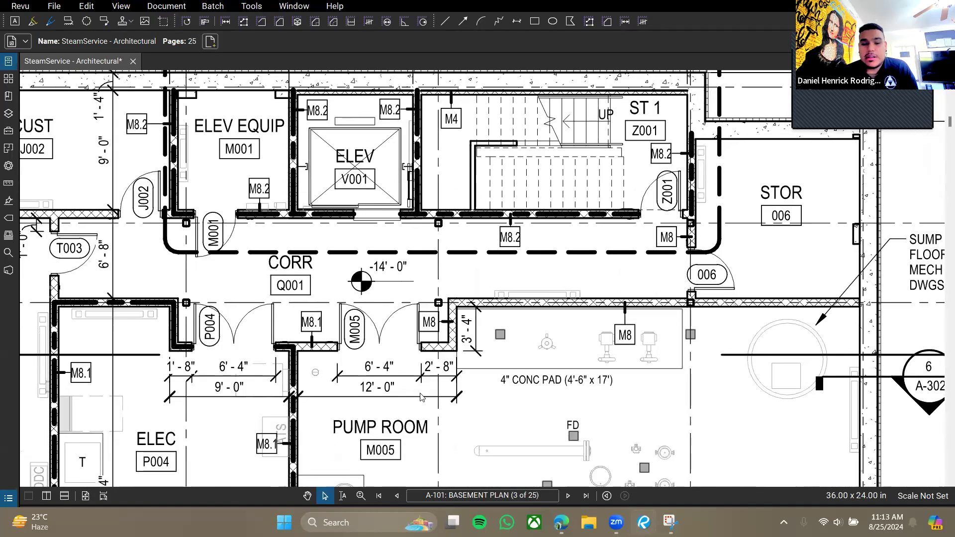
pyautogui.moveTo(632, 302); pyautogui.dragTo(630, 253)
pyautogui.moveTo(742, 264); pyautogui.dragTo(672, 348)
pyautogui.scroll(-5, 673, 347)
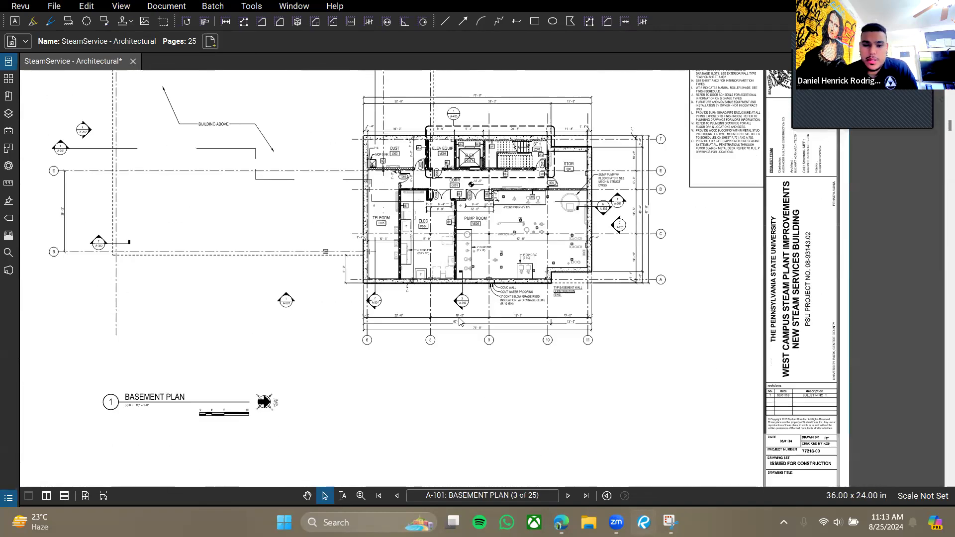
pyautogui.scroll(-10, 446, 342)
pyautogui.scroll(3, 460, 224)
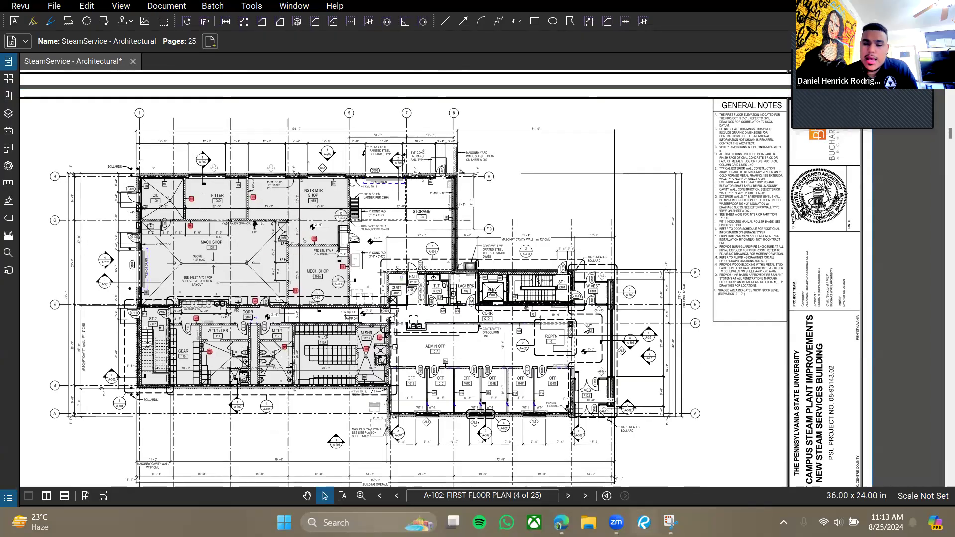
# Zoom in on the plan around door Z101 and the wall junction near stair ST 1.
pyautogui.scroll(3, 582, 323)
pyautogui.scroll(4, 548, 275)
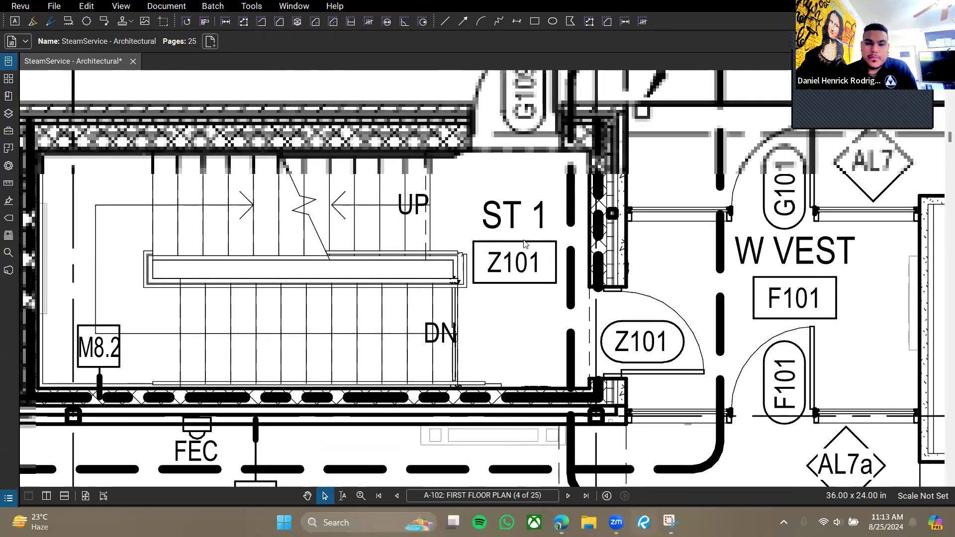
pyautogui.scroll(-1, 580, 346)
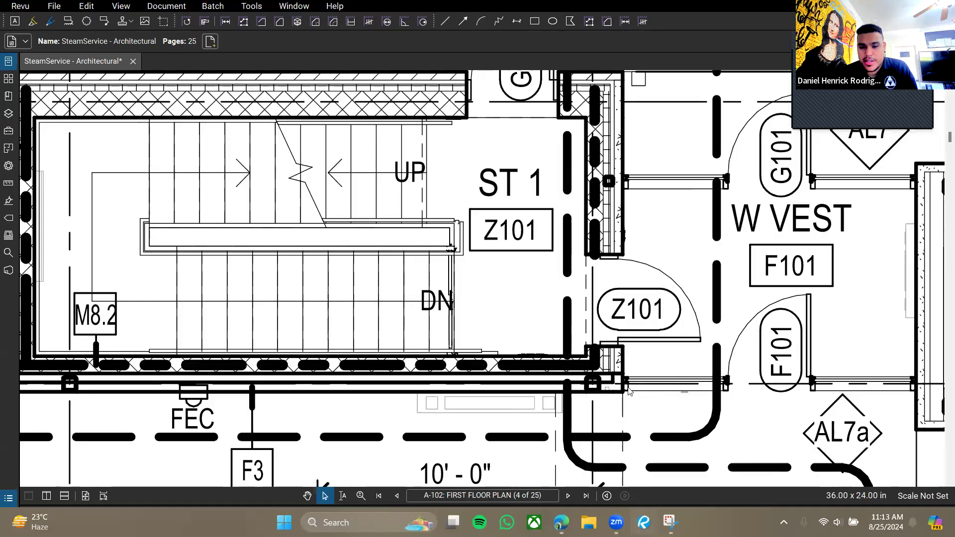
pyautogui.scroll(-1, 597, 349)
pyautogui.scroll(3, 563, 348)
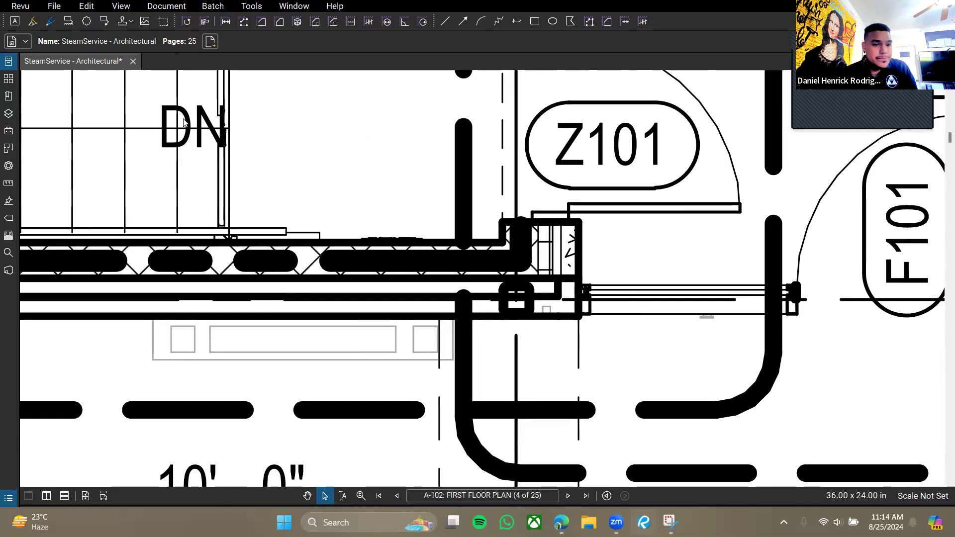
pyautogui.moveTo(566, 306); pyautogui.dragTo(521, 289)
pyautogui.scroll(2, 527, 291)
pyautogui.moveTo(377, 294); pyautogui.dragTo(291, 301)
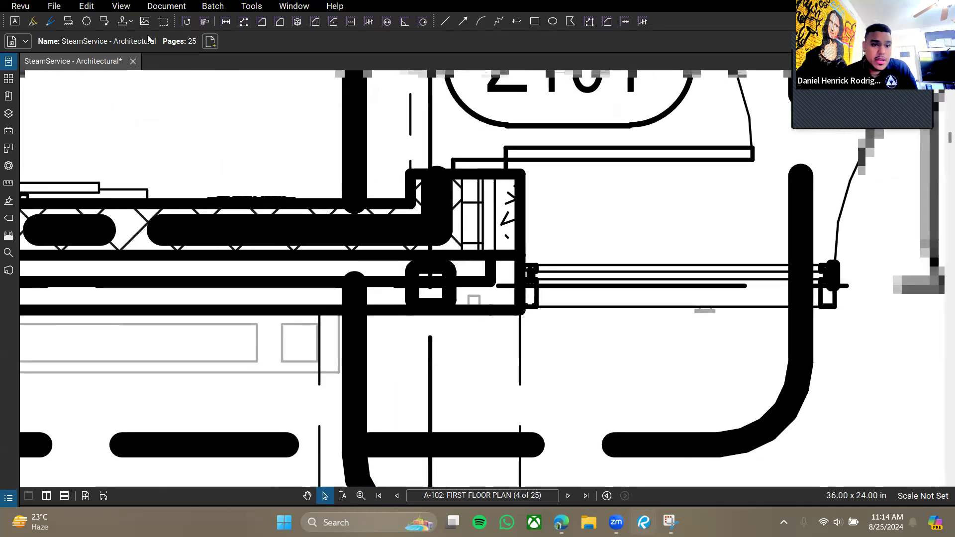
# Turn on View > Disable Line Weights and zoom into the window mullion detail.
pyautogui.click(123, 6)
pyautogui.click(156, 368)
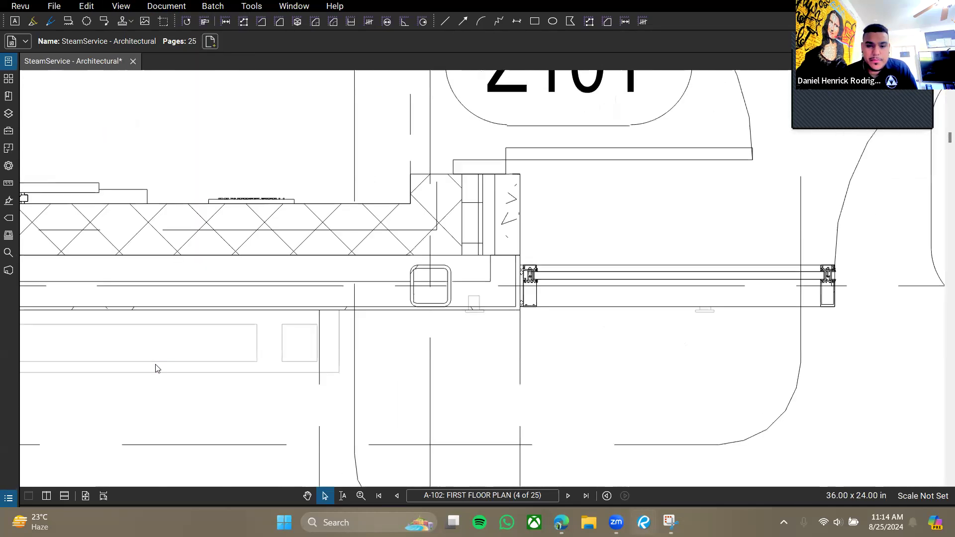
pyautogui.scroll(1, 405, 277)
pyautogui.scroll(5, 433, 280)
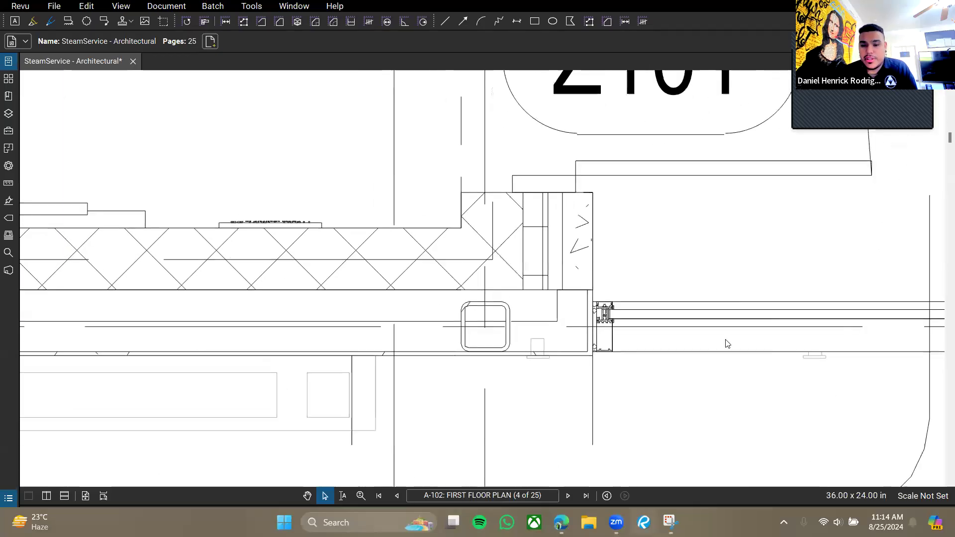
pyautogui.scroll(-3, 362, 284)
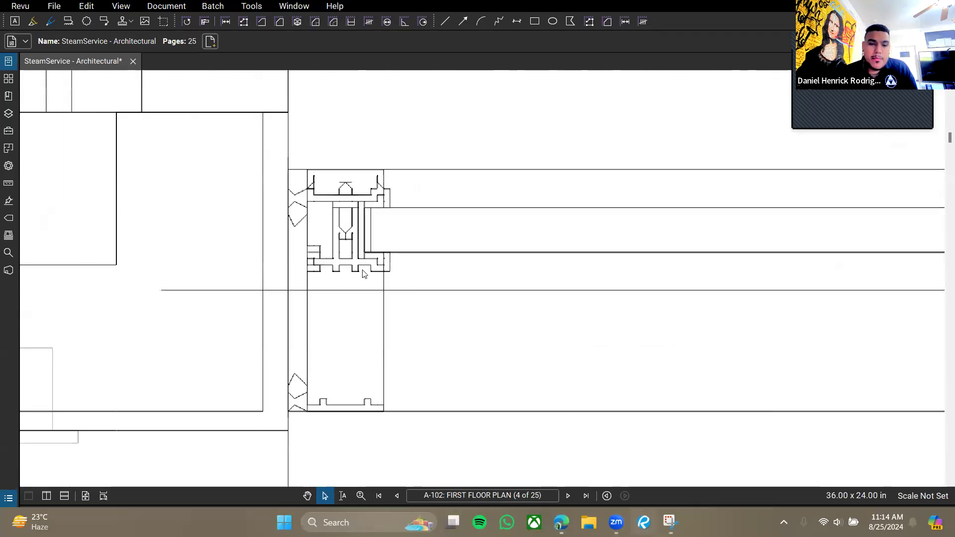
pyautogui.scroll(-3, 361, 287)
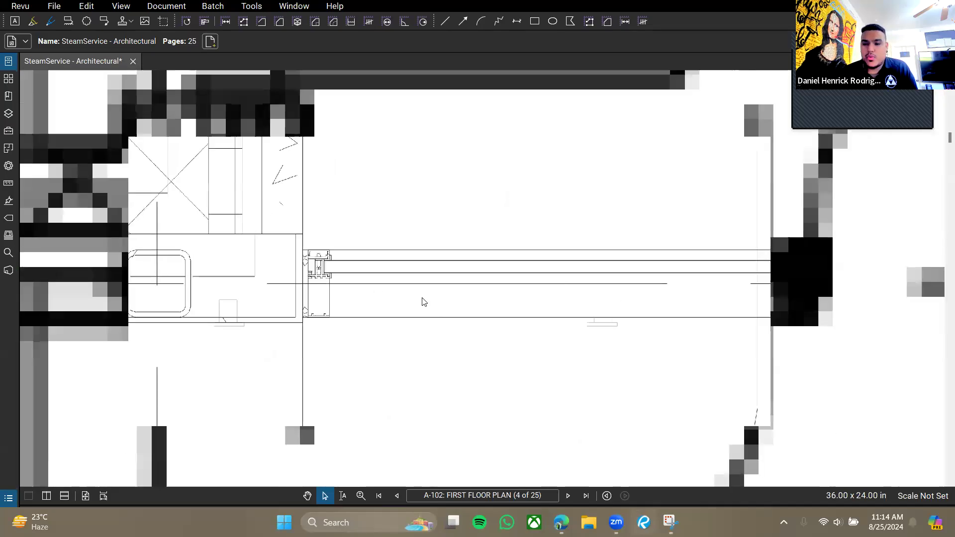
pyautogui.moveTo(625, 294); pyautogui.dragTo(423, 270)
pyautogui.scroll(5, 614, 251)
pyautogui.scroll(2, 613, 251)
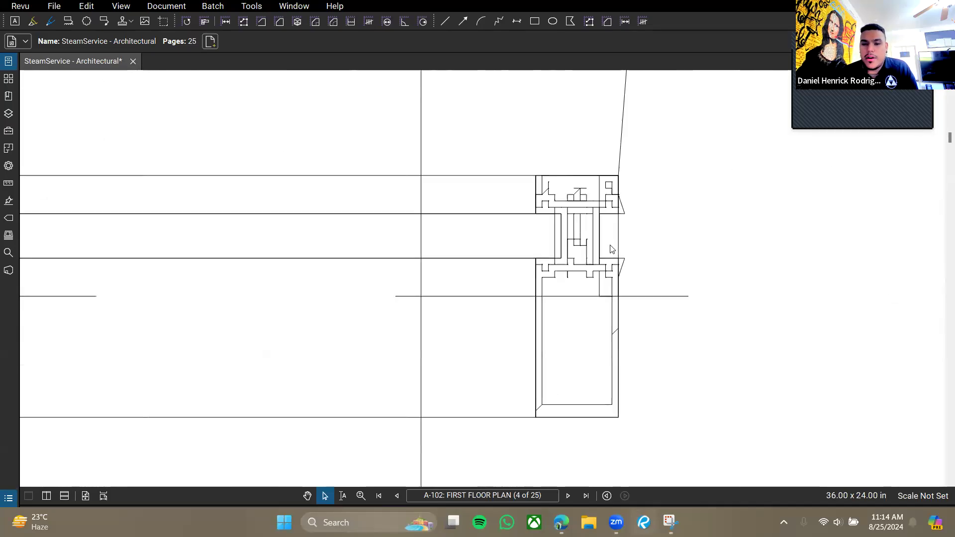
pyautogui.moveTo(651, 246); pyautogui.dragTo(554, 256)
pyautogui.scroll(-3, 596, 260)
pyautogui.click(121, 6)
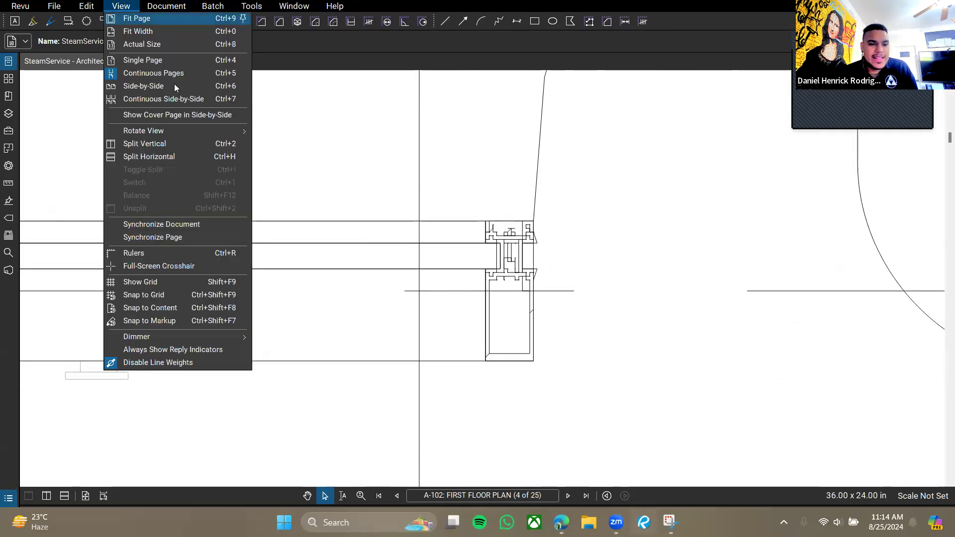
# Restore line weights and bring stair ST 1 and the elevator into view.
pyautogui.click(159, 363)
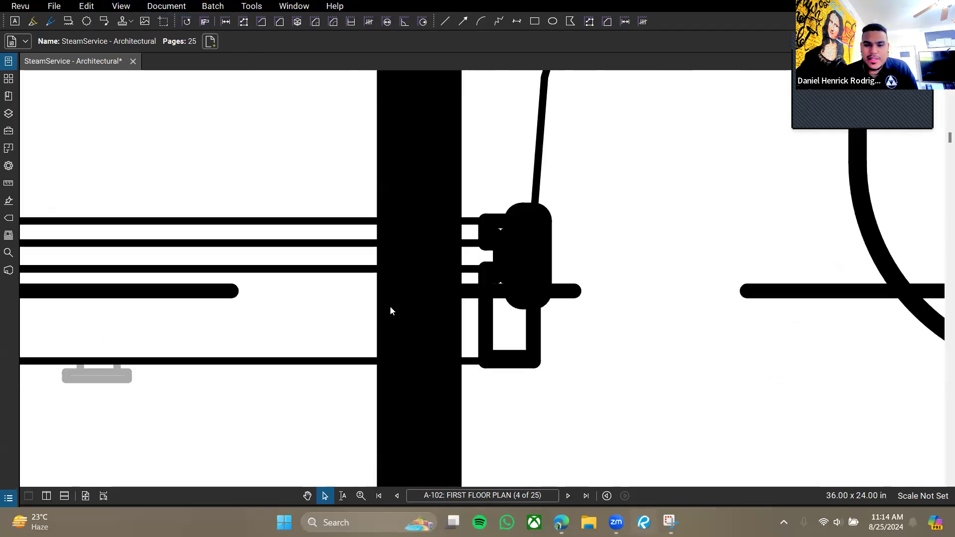
pyautogui.scroll(-5, 524, 200)
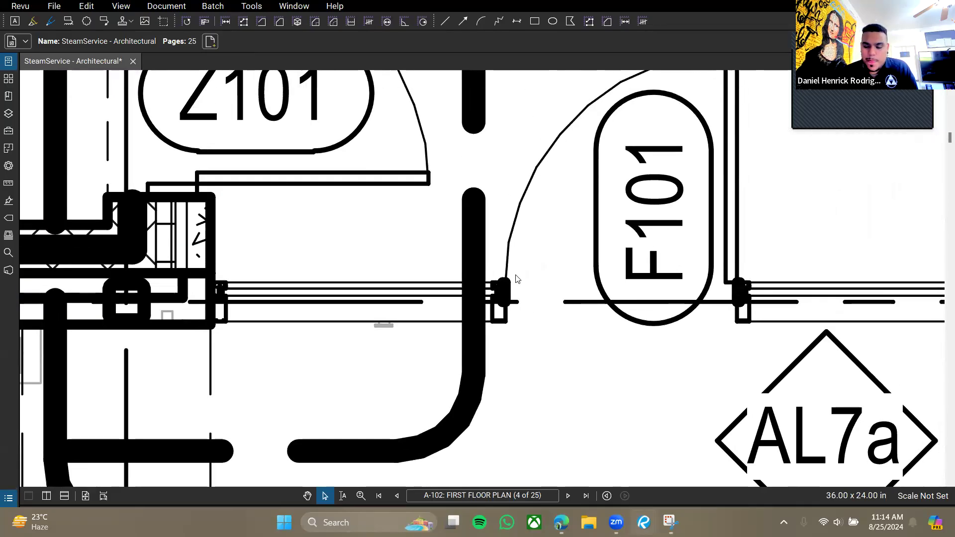
pyautogui.scroll(-4, 567, 322)
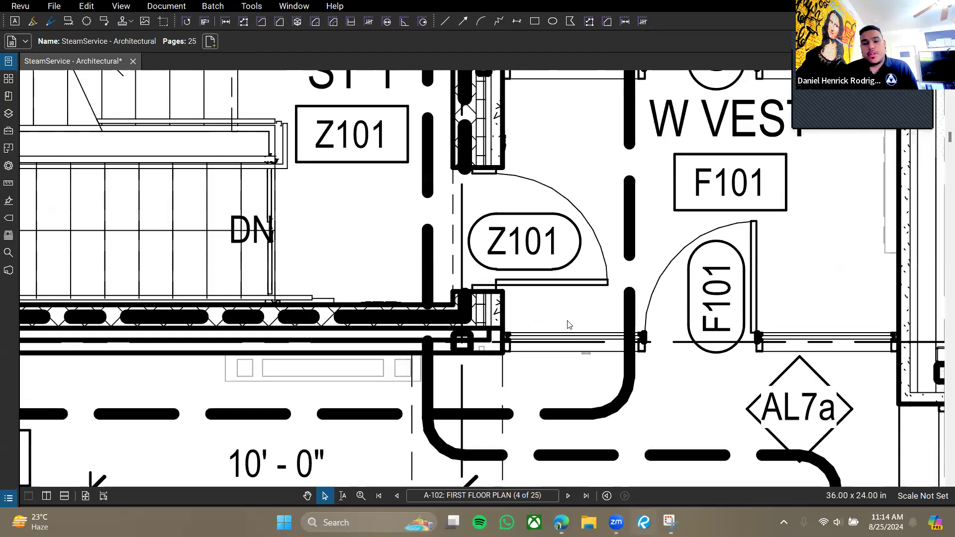
pyautogui.moveTo(344, 230); pyautogui.dragTo(385, 252)
pyautogui.moveTo(234, 207); pyautogui.dragTo(329, 240)
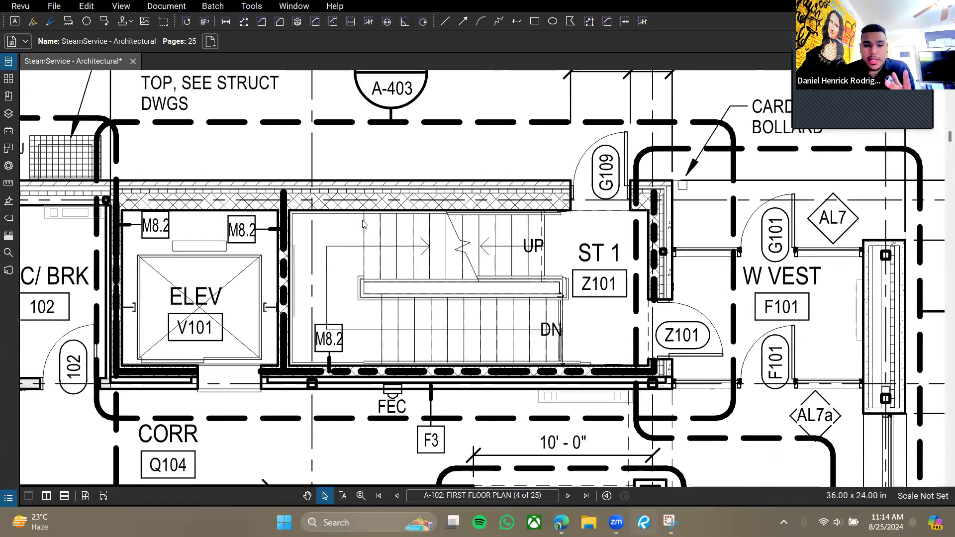
pyautogui.scroll(-1, 363, 224)
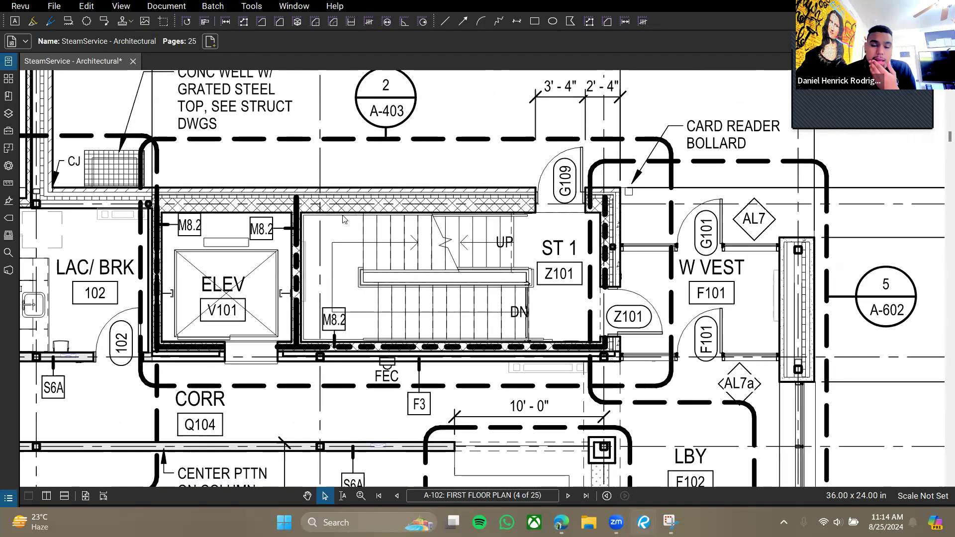
# Disable line weights again and follow the A-403 stair callout to the Stair 1 sheet.
pyautogui.click(121, 6)
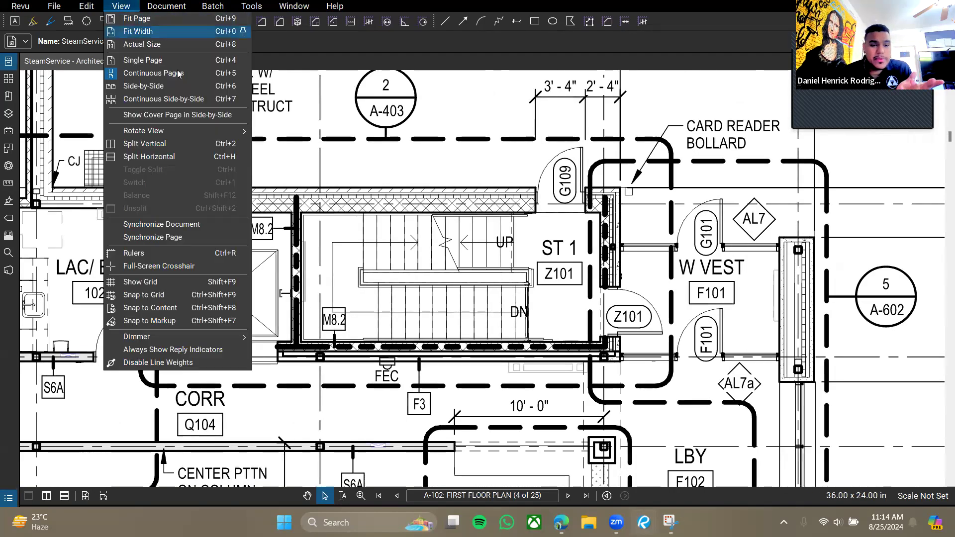
pyautogui.click(158, 363)
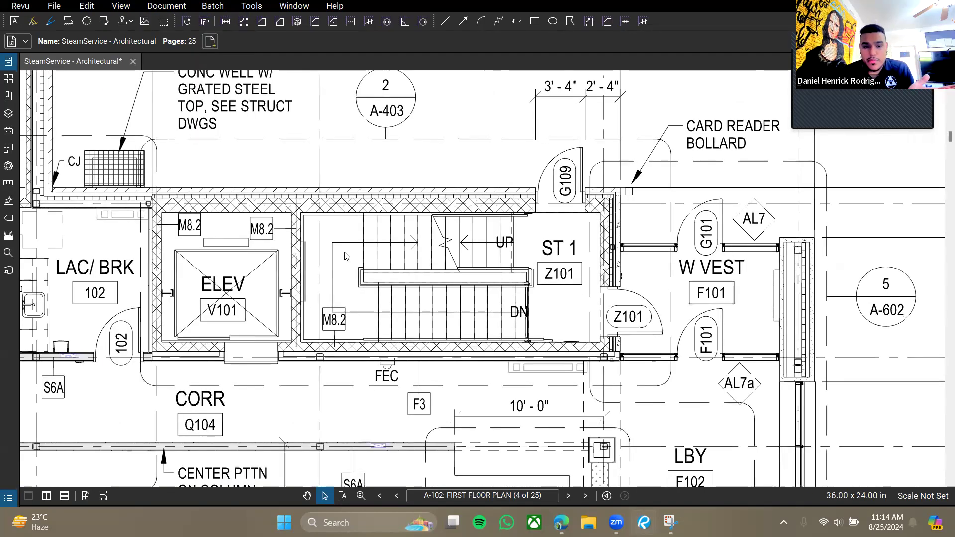
pyautogui.moveTo(344, 252); pyautogui.dragTo(359, 288)
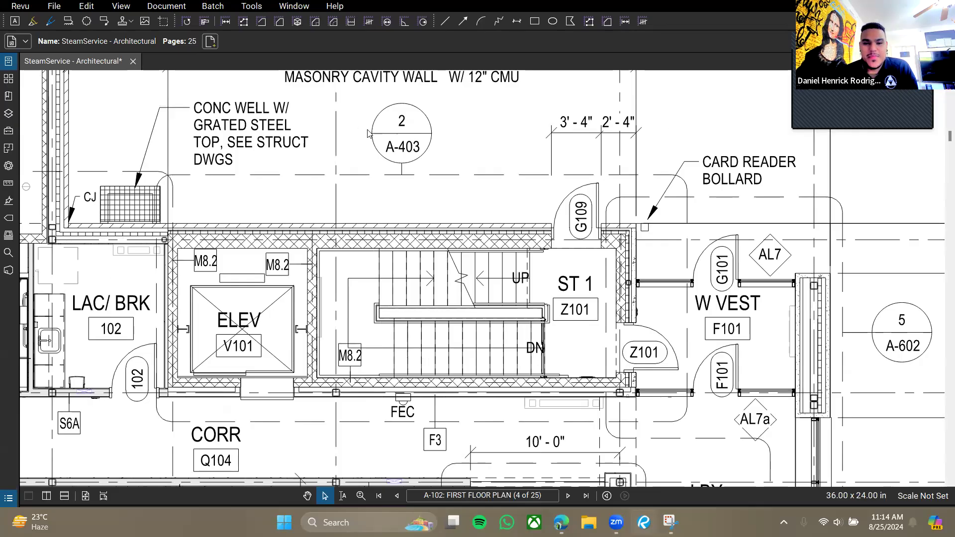
pyautogui.click(404, 149)
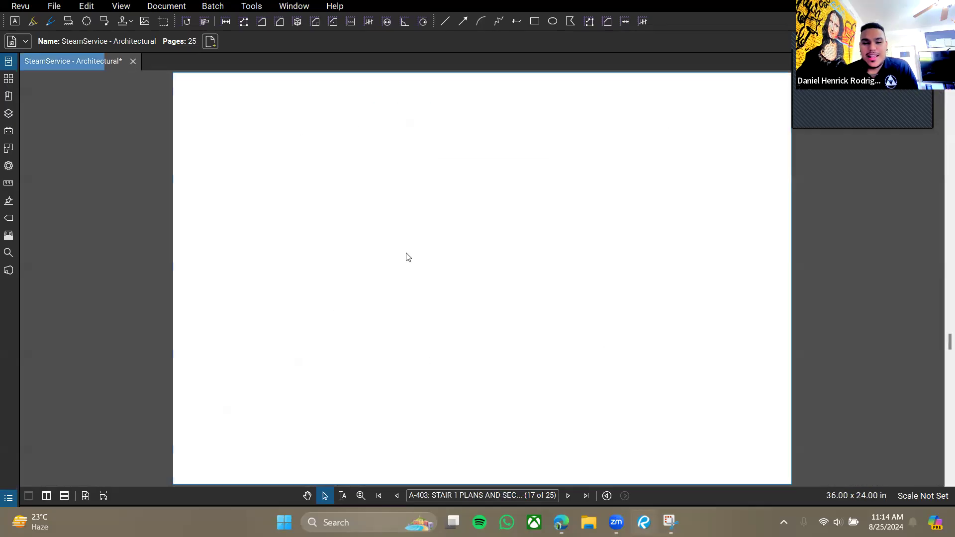
# Return to the A-102 first floor plan using the page thumbnails.
pyautogui.click(10, 79)
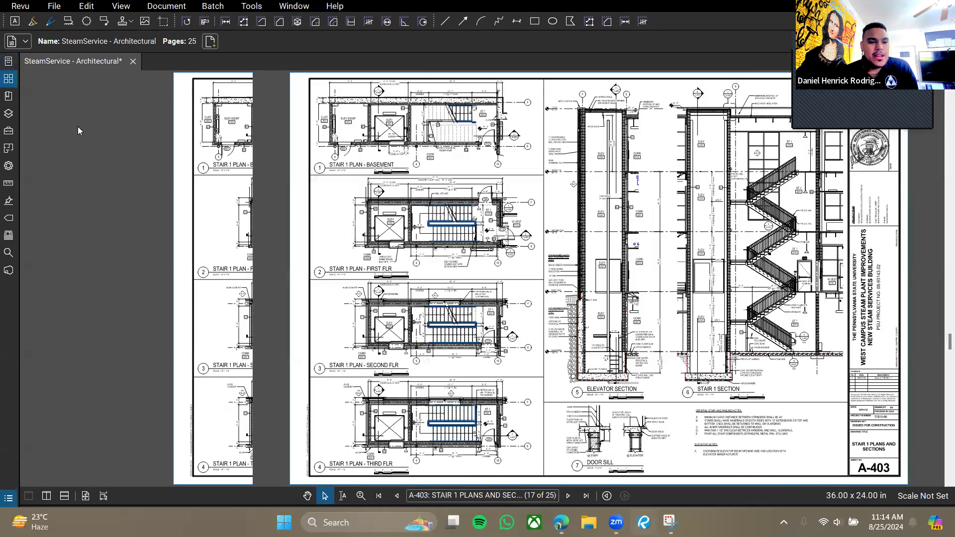
pyautogui.click(73, 148)
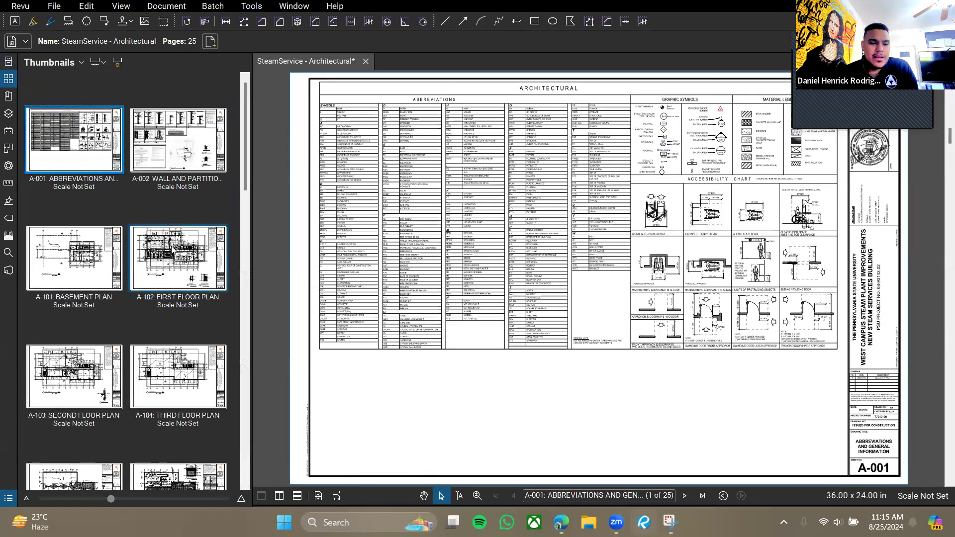
pyautogui.click(162, 261)
pyautogui.click(9, 82)
# Zoom in on stair ST 1 and the notes above it.
pyautogui.scroll(6, 571, 278)
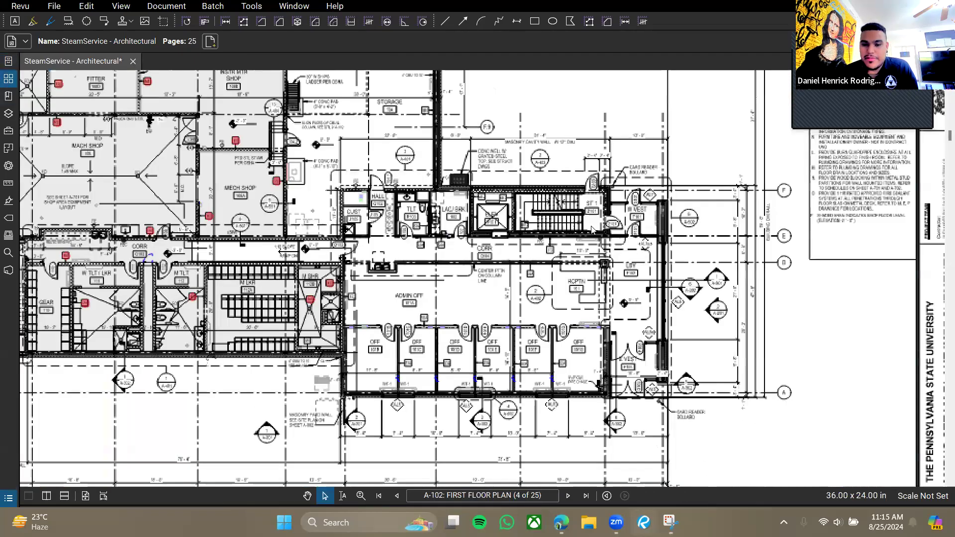
pyautogui.scroll(2, 577, 277)
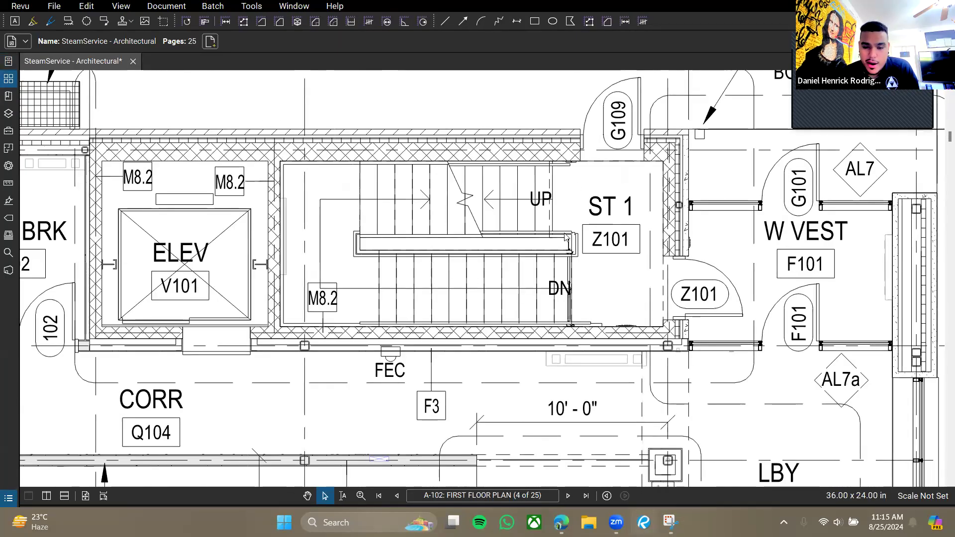
pyautogui.scroll(-2, 573, 236)
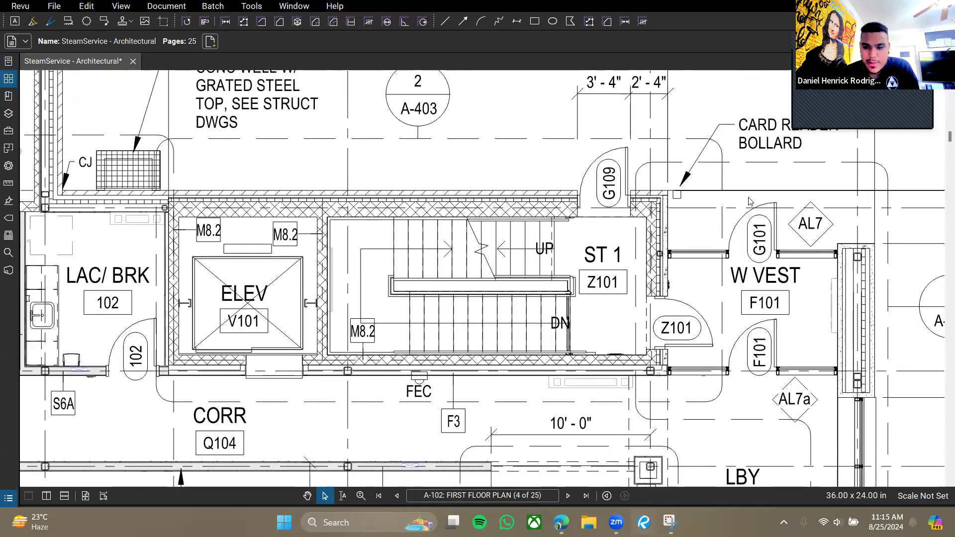
pyautogui.moveTo(427, 103); pyautogui.dragTo(457, 142)
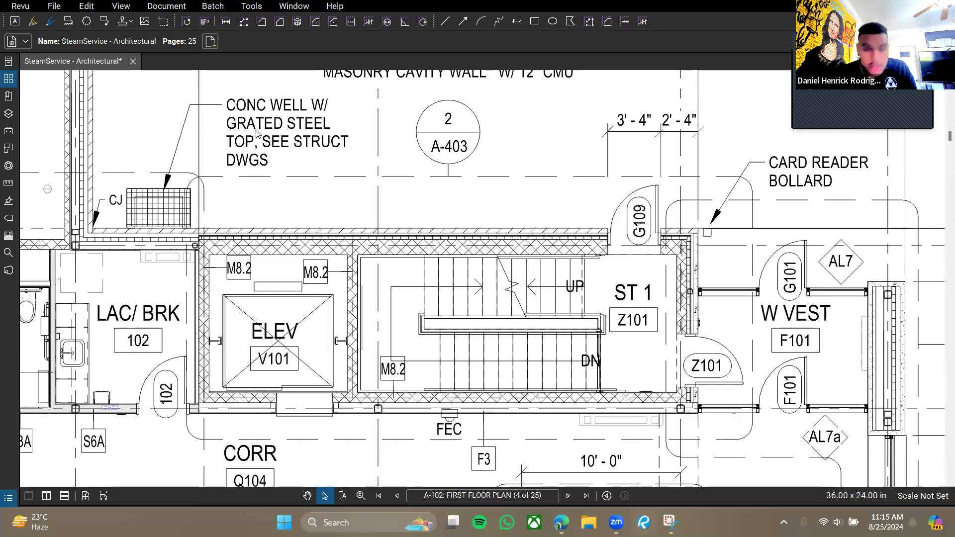
pyautogui.click(157, 7)
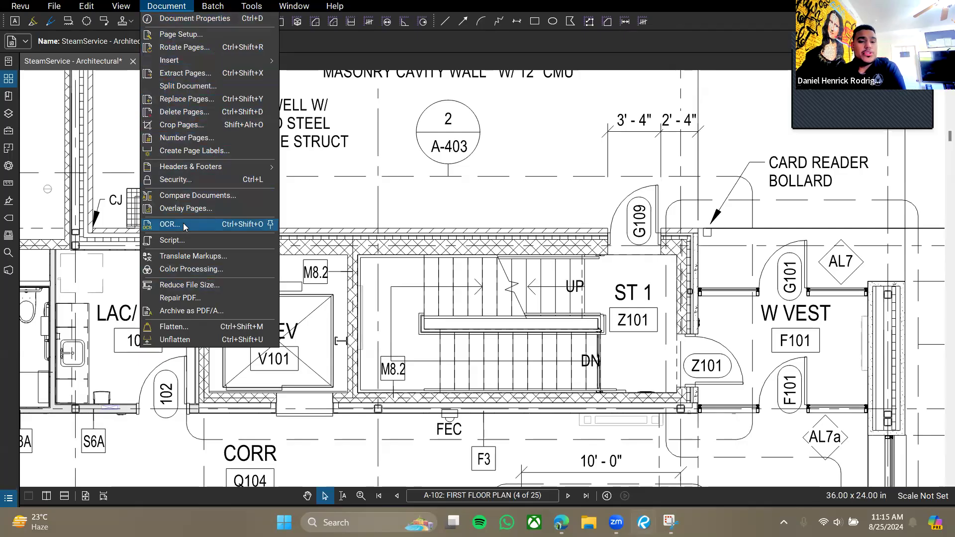
# Dismiss the Document menu and switch to sheet A-001 Abbreviations and General Information.
pyautogui.click(561, 230)
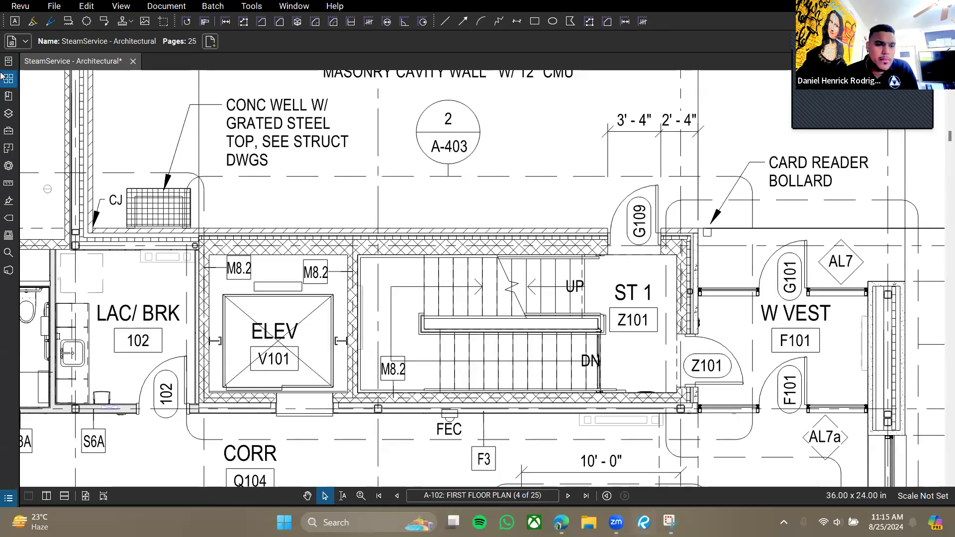
pyautogui.click(6, 78)
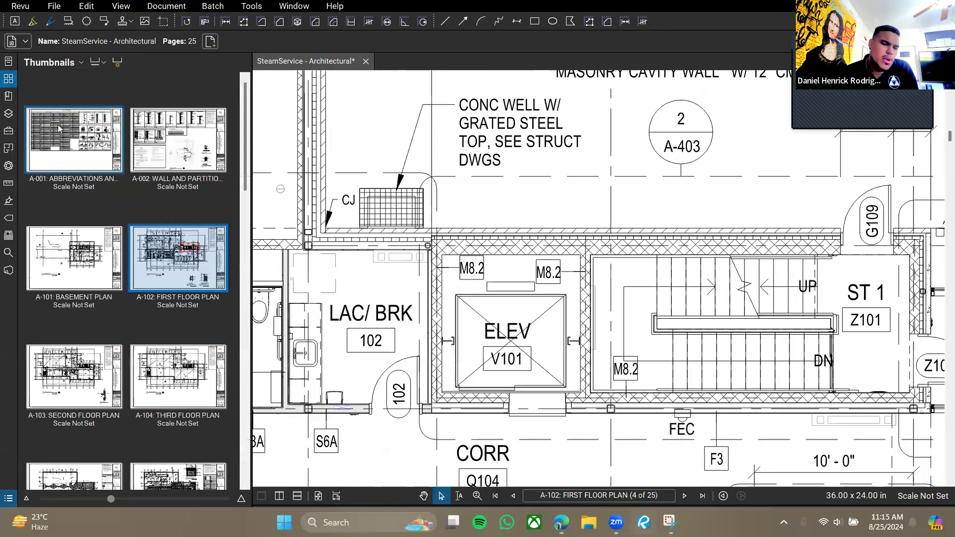
pyautogui.click(74, 158)
# Pan and zoom in on the G and N abbreviation tables.
pyautogui.moveTo(413, 236); pyautogui.dragTo(505, 245)
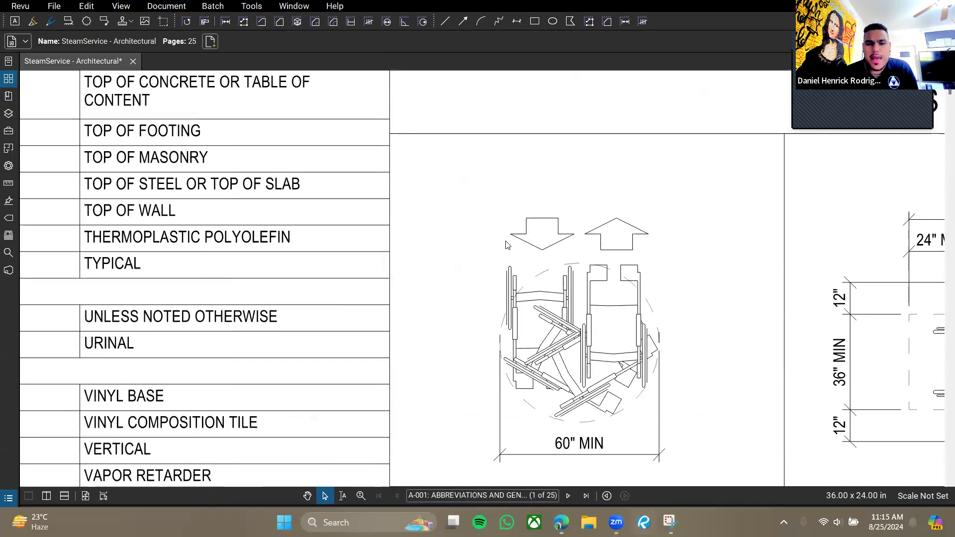
pyautogui.scroll(-8, 506, 245)
pyautogui.moveTo(402, 317); pyautogui.dragTo(526, 218)
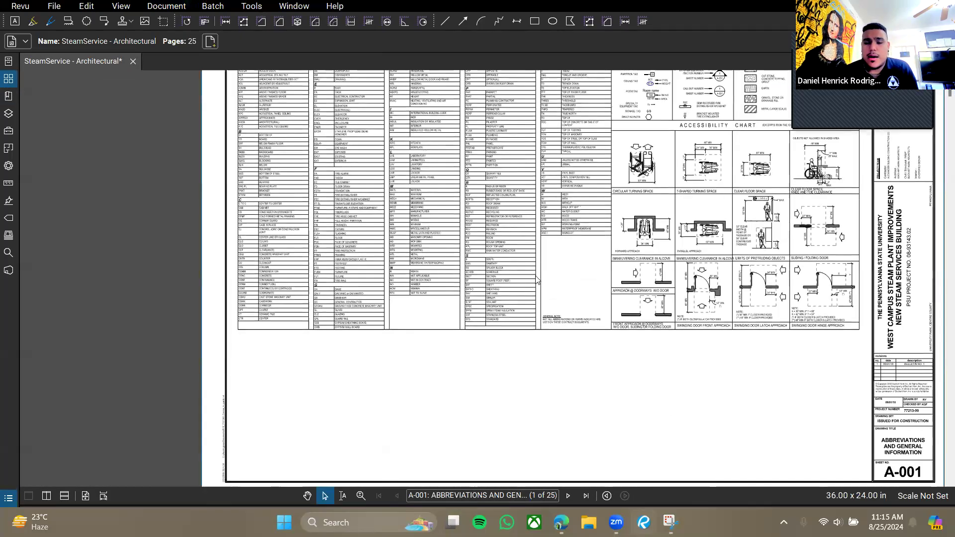
pyautogui.moveTo(630, 314); pyautogui.dragTo(599, 311)
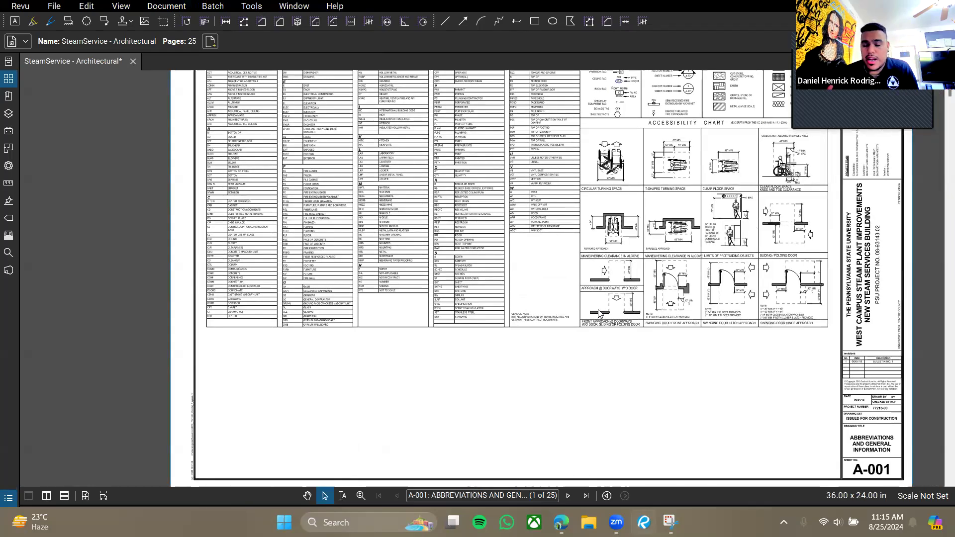
pyautogui.scroll(8, 514, 322)
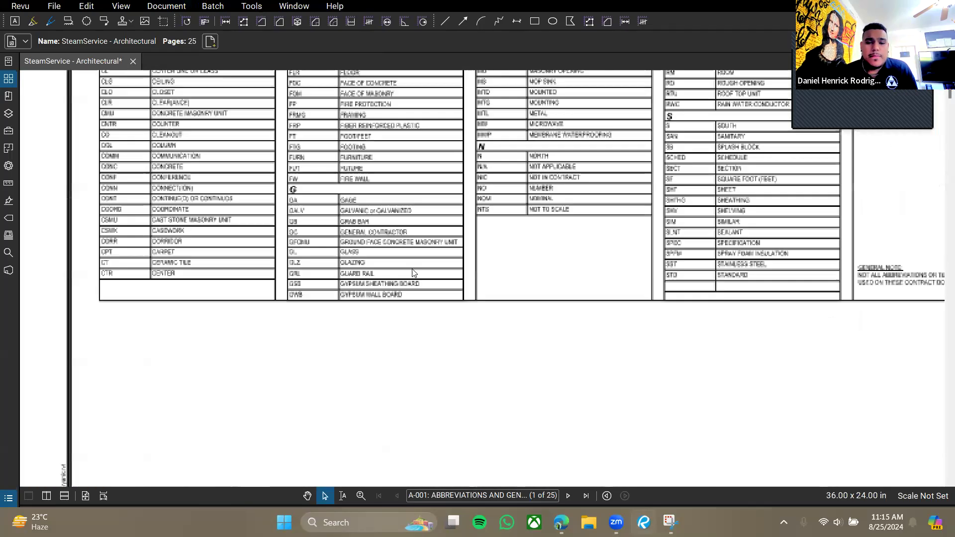
pyautogui.scroll(1, 277, 271)
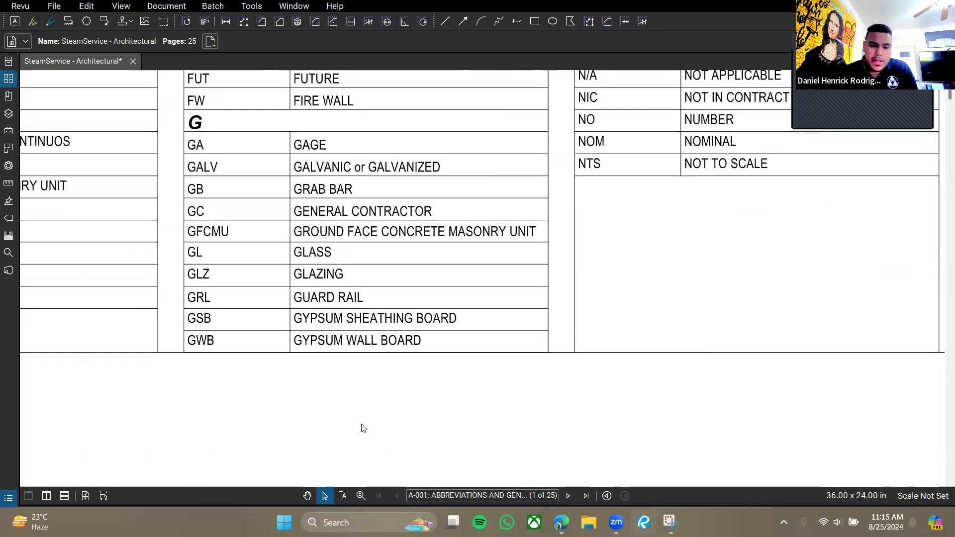
pyautogui.click(342, 497)
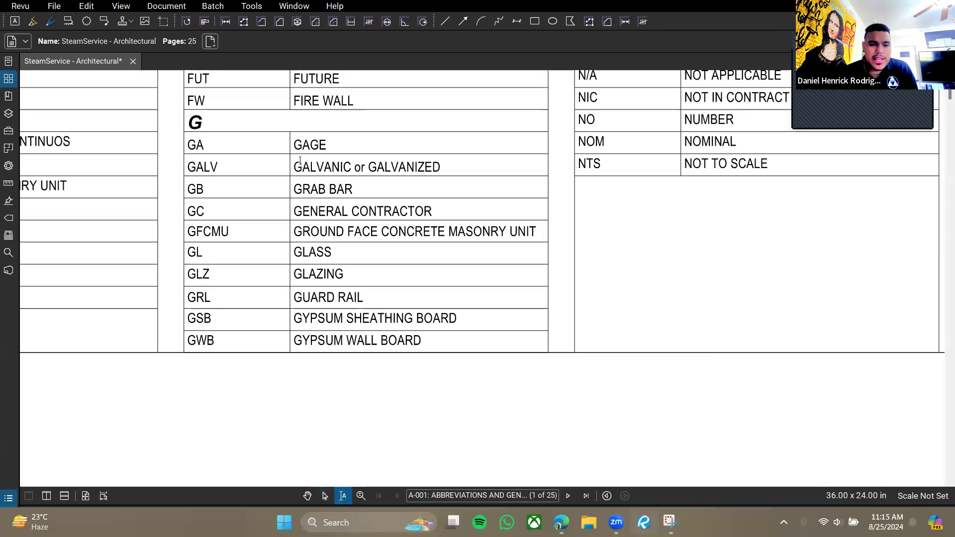
pyautogui.moveTo(296, 164); pyautogui.dragTo(441, 167)
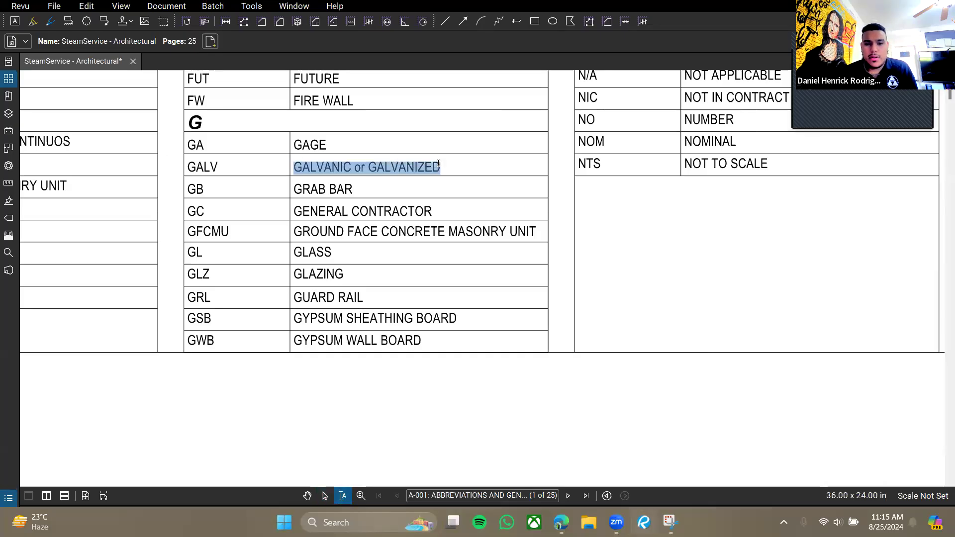
pyautogui.write('GALVANIC or GALVANIZED')
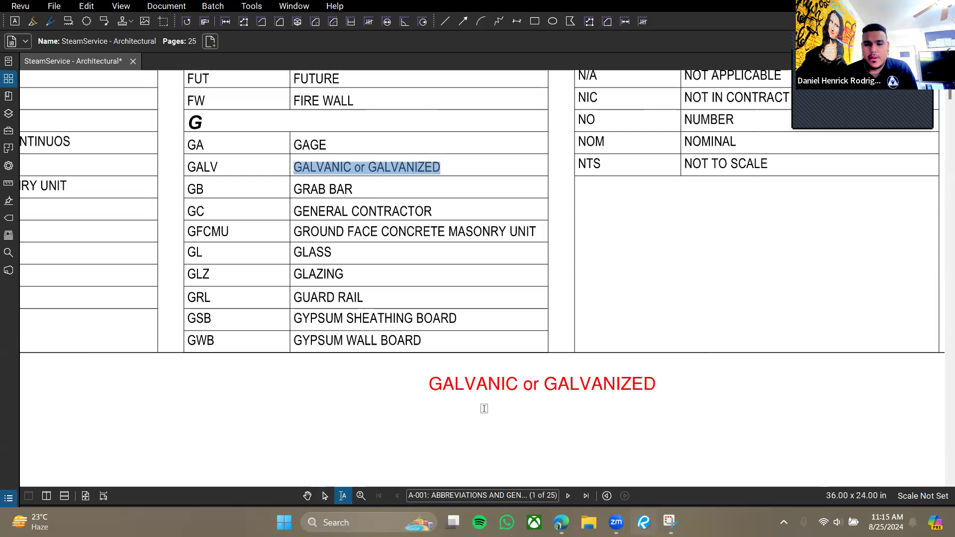
pyautogui.press('Escape')
pyautogui.click(467, 392)
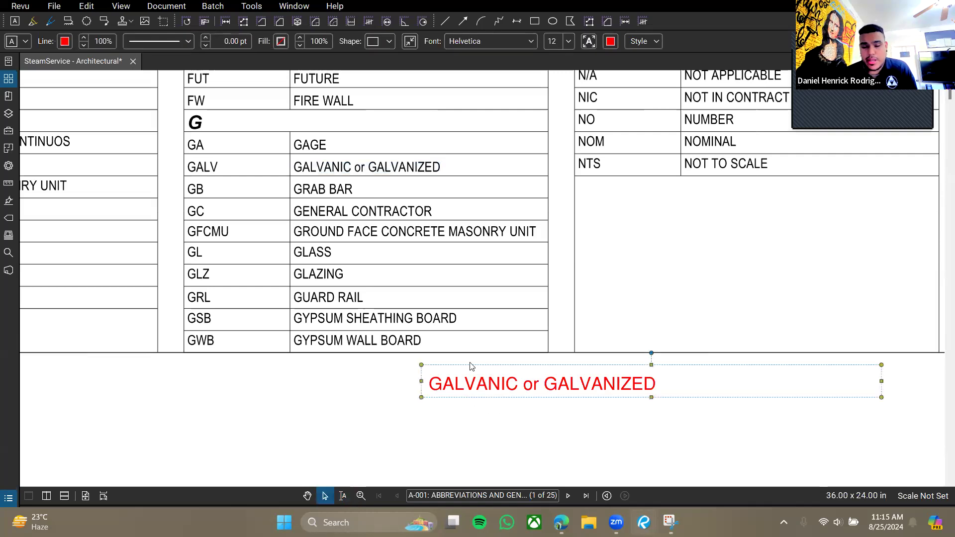
pyautogui.press('Delete')
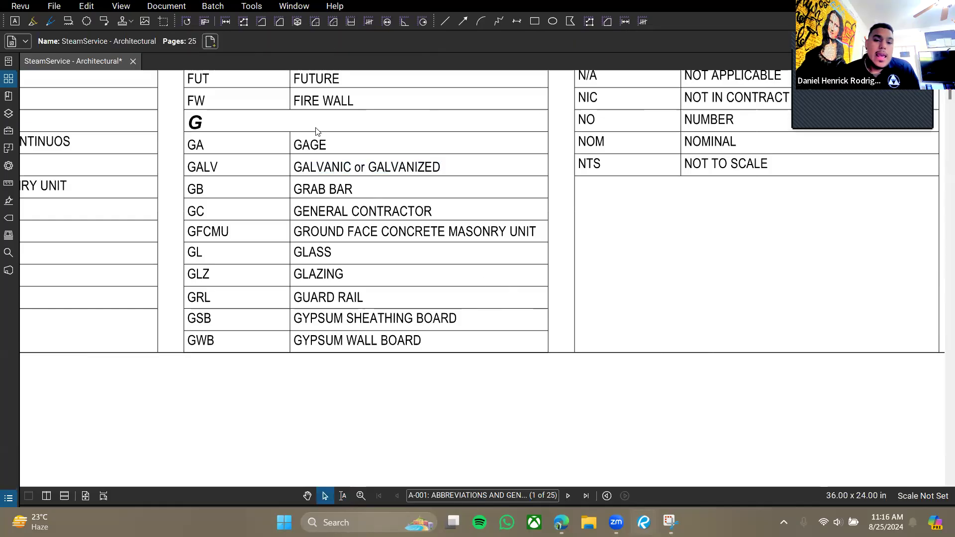
pyautogui.scroll(-3, 353, 194)
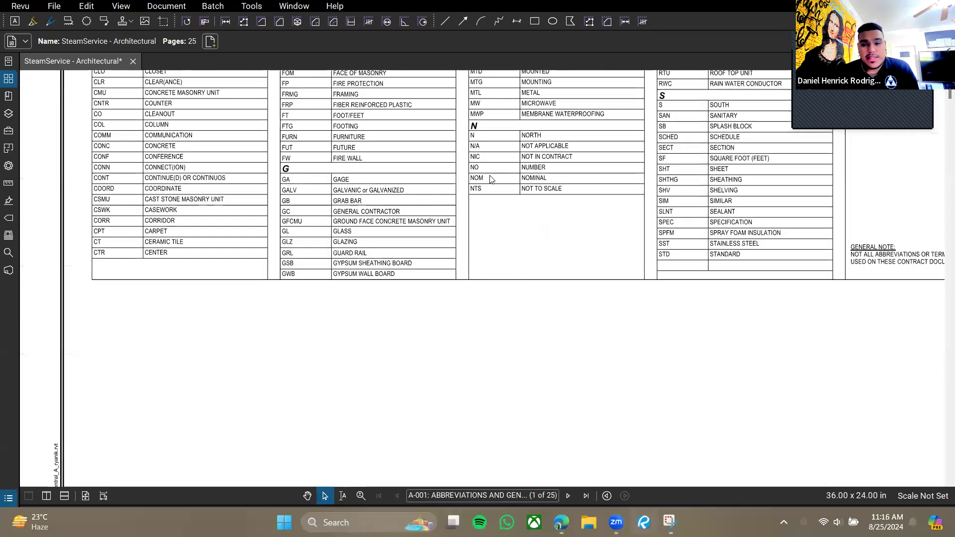
# Show the Document menu with its Flatten/Unflatten commands.
pyautogui.scroll(-2, 490, 179)
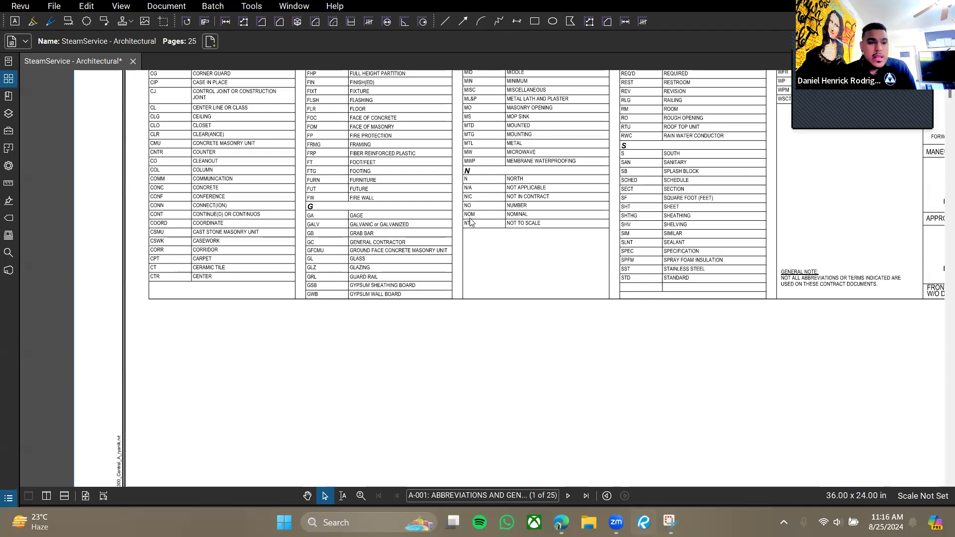
pyautogui.click(148, 6)
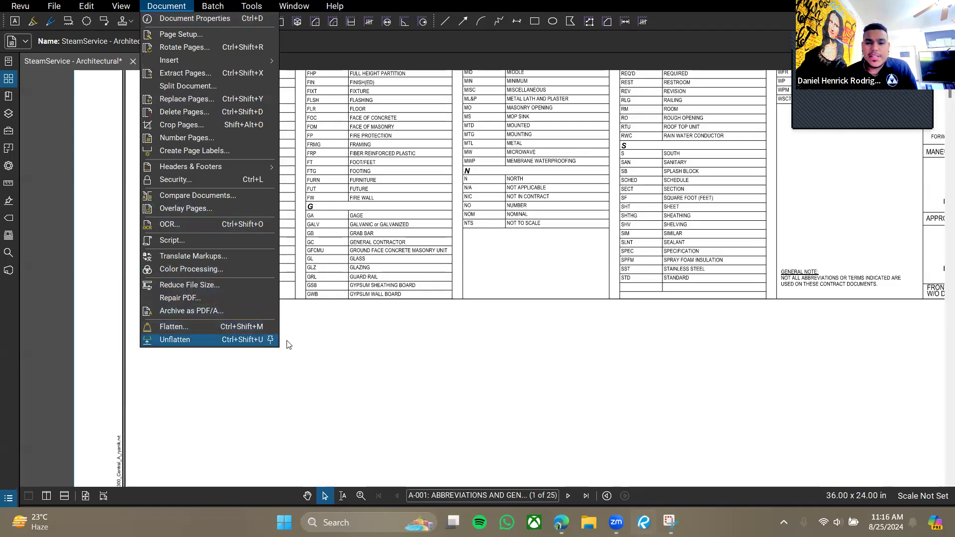
# Jump via the Markups List's Count Measurement to the red M8 marker by MACH SHOP 108.
pyautogui.click(474, 372)
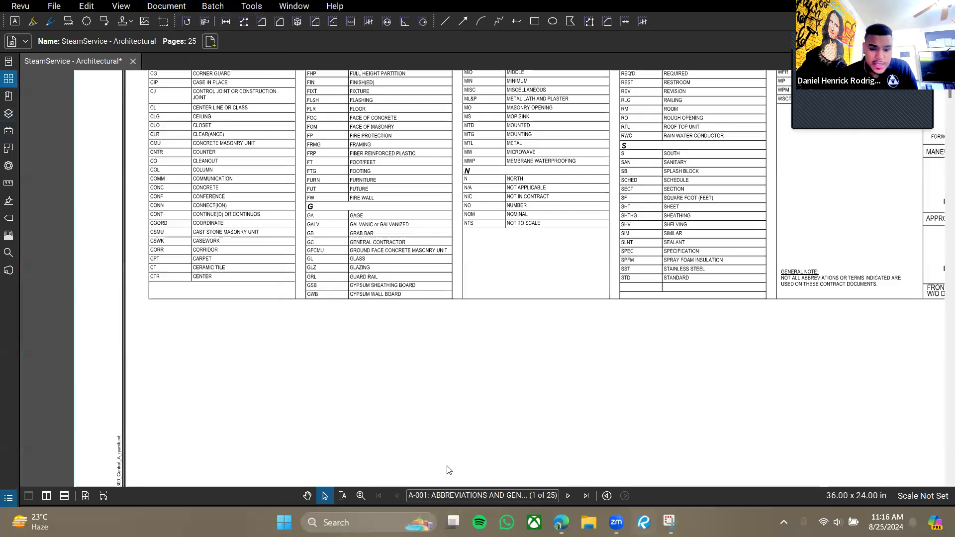
pyautogui.click(413, 506)
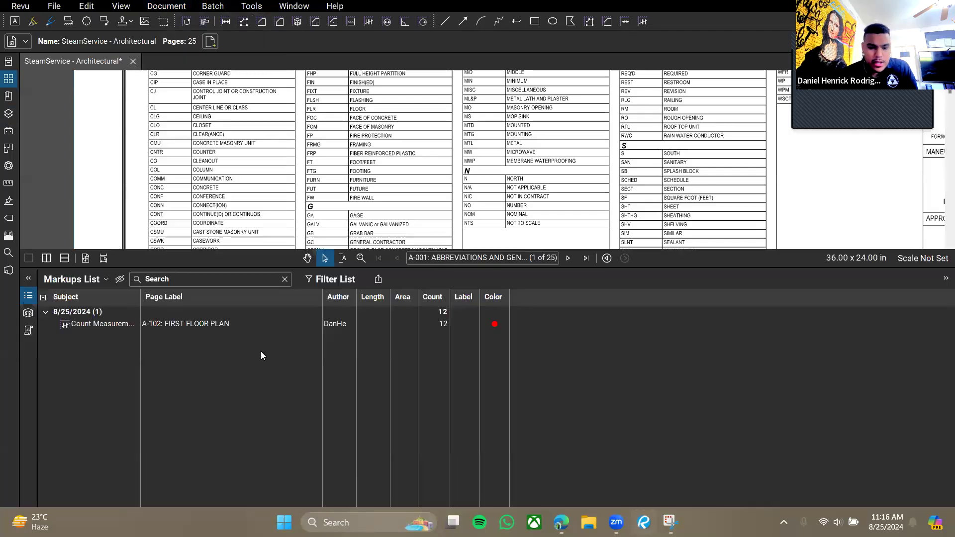
pyautogui.click(217, 328)
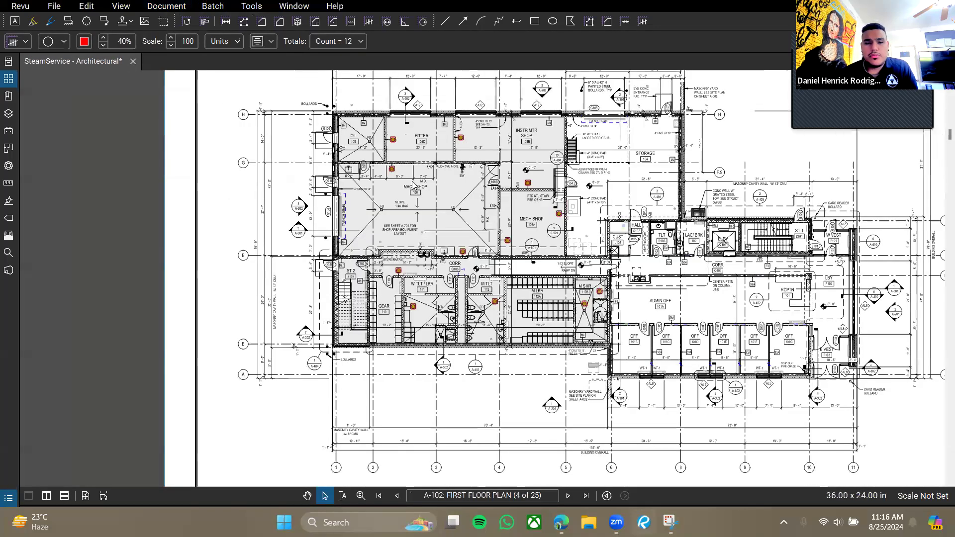
pyautogui.click(851, 354)
pyautogui.scroll(6, 387, 239)
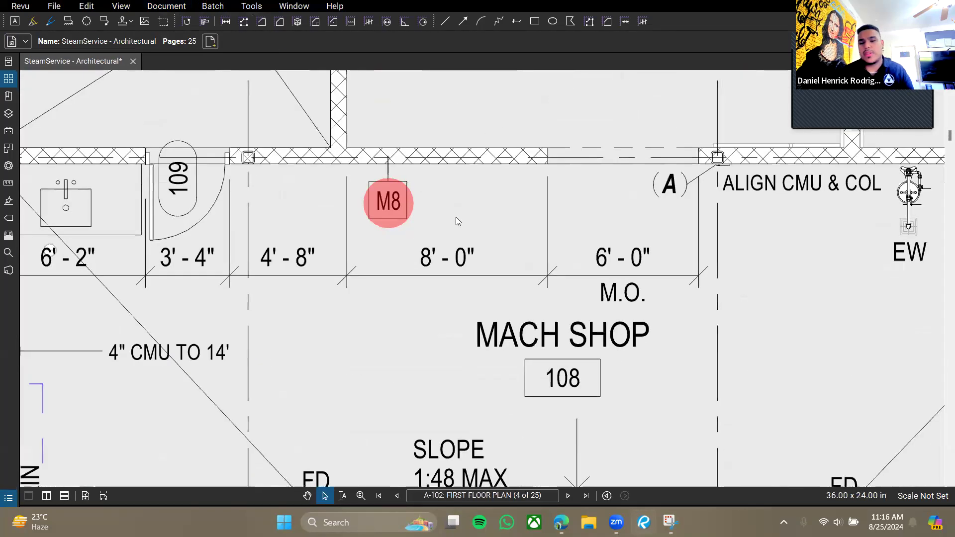
pyautogui.moveTo(450, 162); pyautogui.dragTo(435, 228)
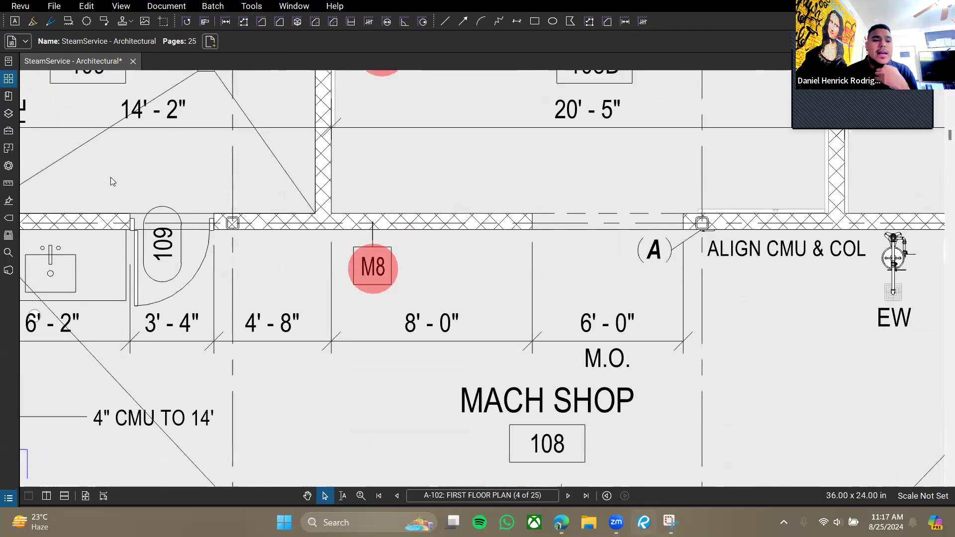
pyautogui.moveTo(363, 210); pyautogui.dragTo(360, 176)
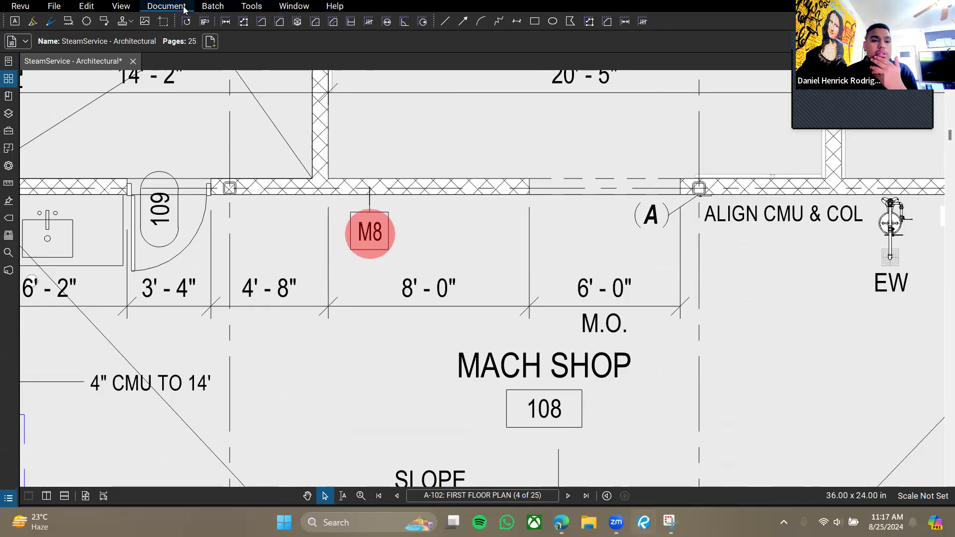
# Glance at the View and Document menus, closing both without running a command.
pyautogui.click(121, 6)
pyautogui.click(176, 7)
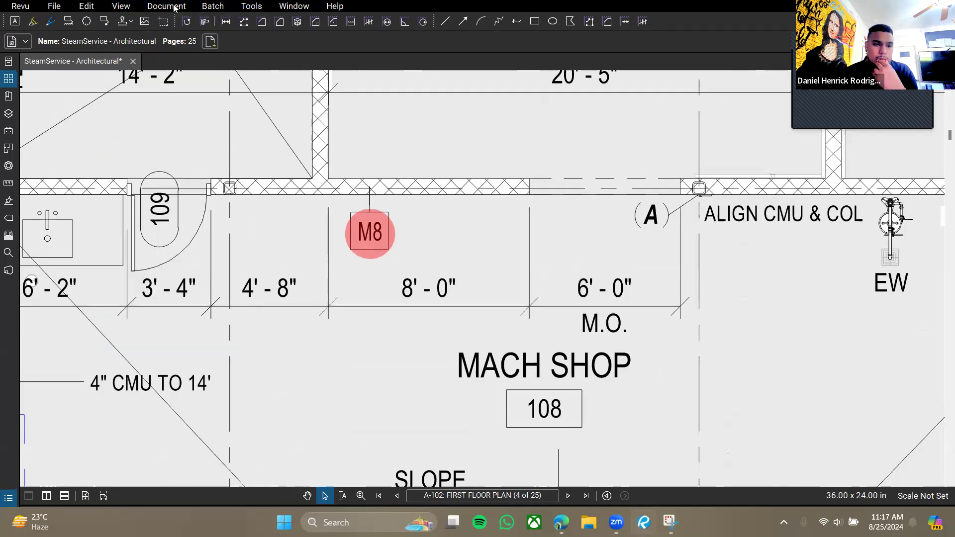
pyautogui.click(178, 8)
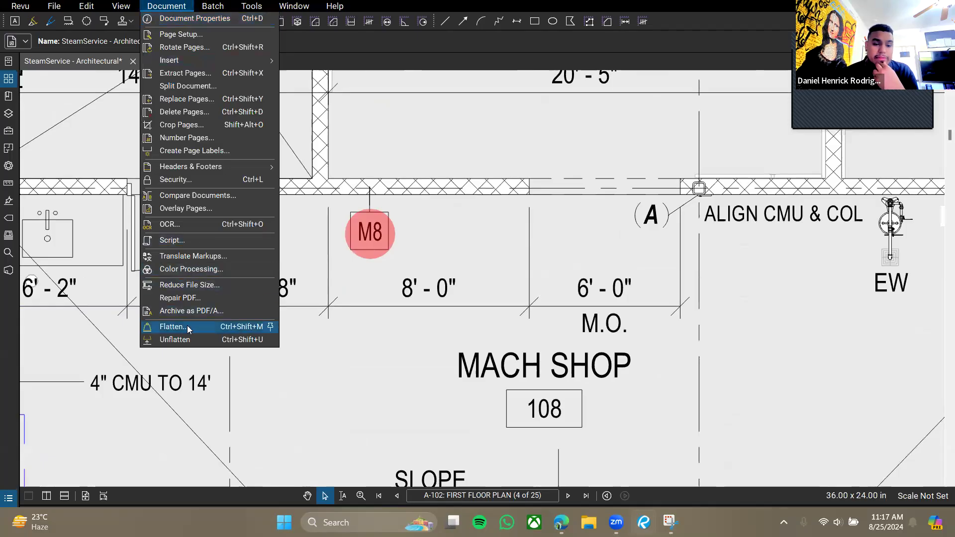
pyautogui.click(421, 361)
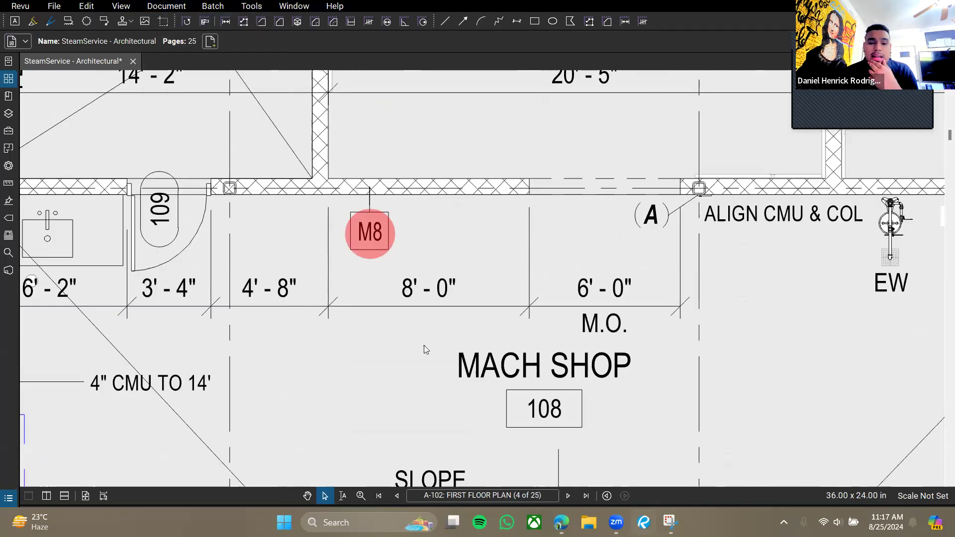
# Expand and resize the Markups List below the plan to show the 12-count measurement, then reopen Document.
pyautogui.click(385, 247)
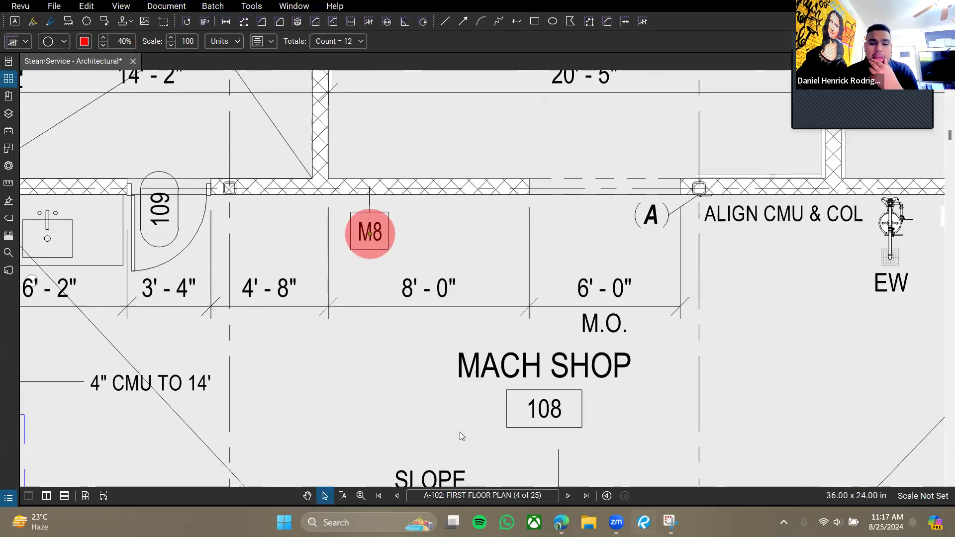
pyautogui.doubleClick(398, 505)
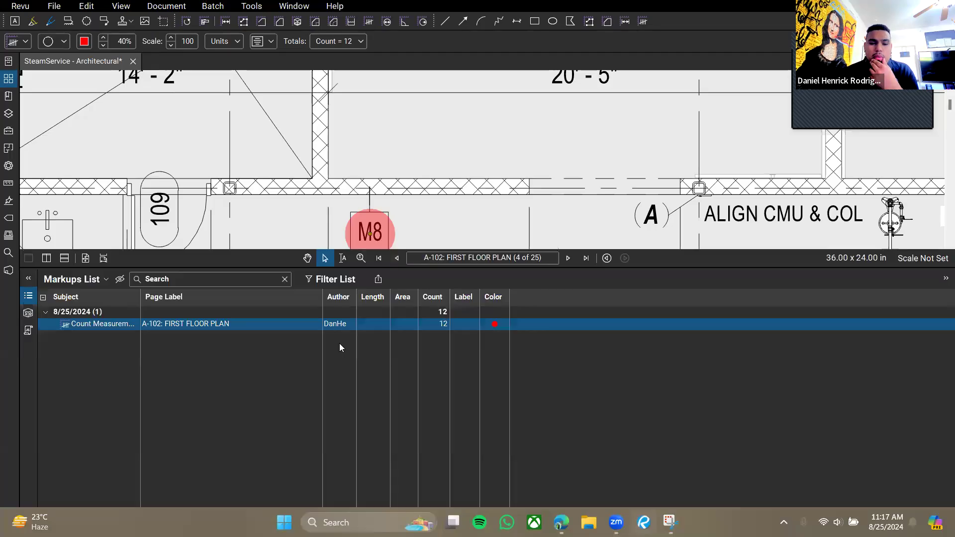
pyautogui.moveTo(299, 271); pyautogui.dragTo(319, 378)
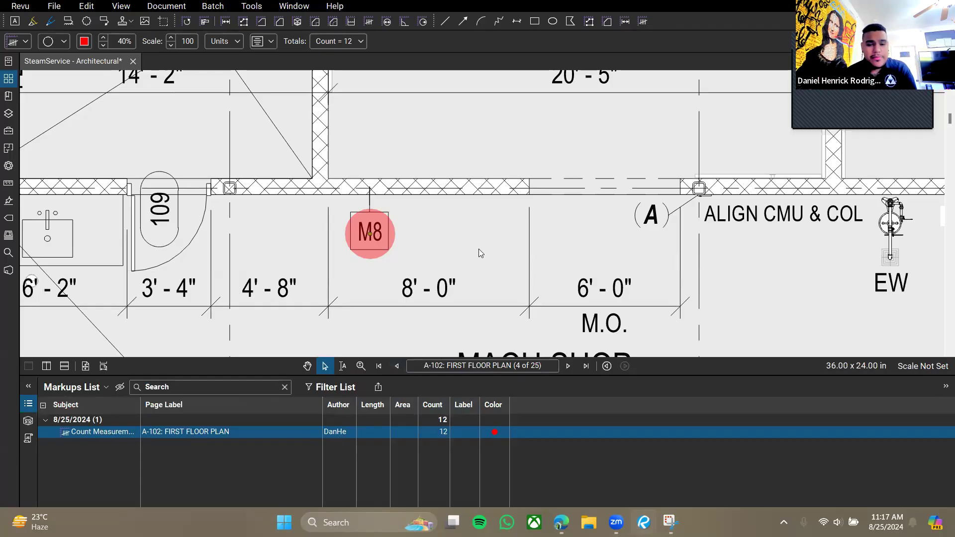
pyautogui.click(466, 257)
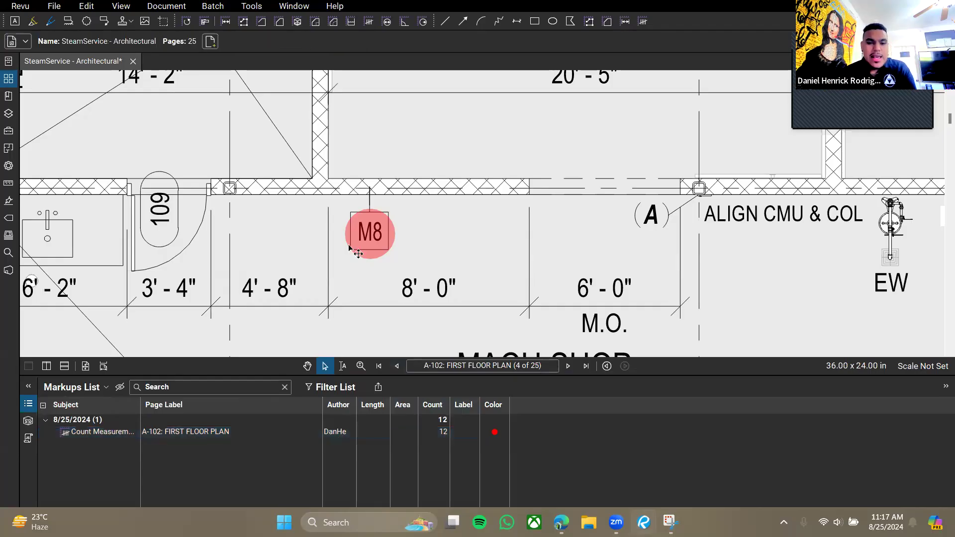
pyautogui.moveTo(385, 374); pyautogui.dragTo(386, 438)
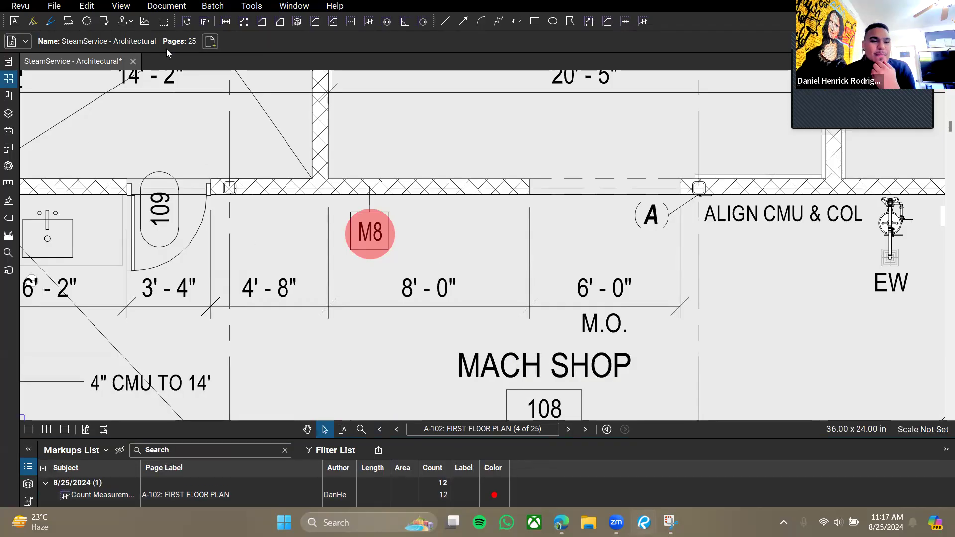
pyautogui.click(166, 6)
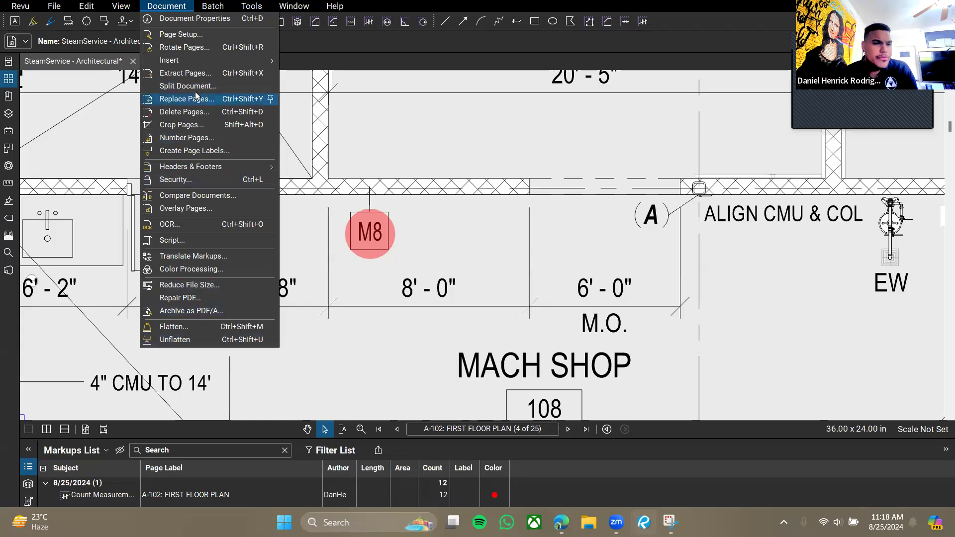
pyautogui.click(210, 9)
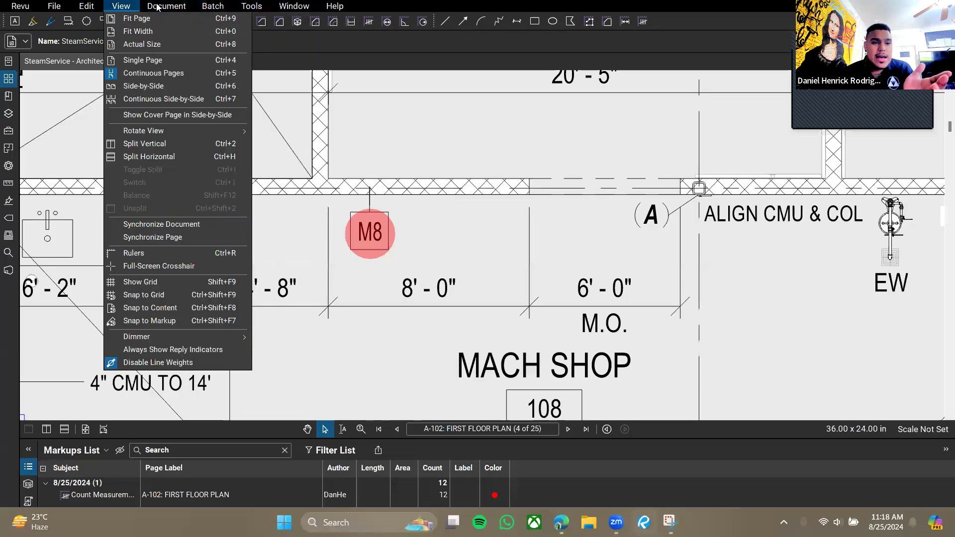
pyautogui.moveTo(207, 8)
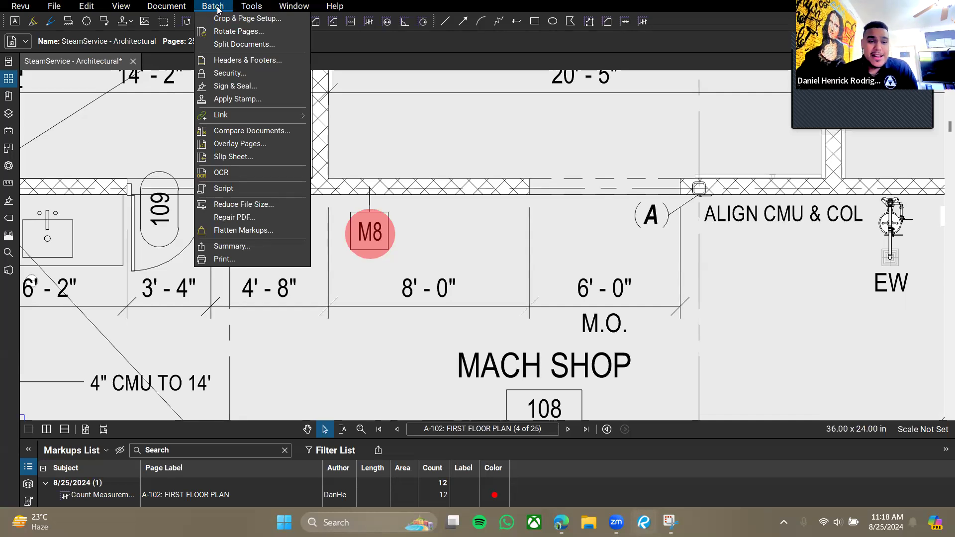
pyautogui.moveTo(242, 7)
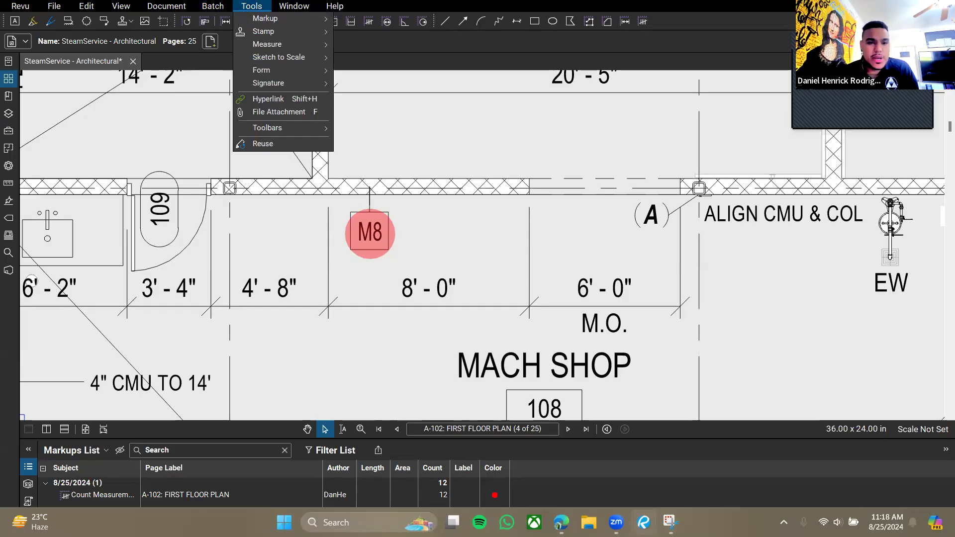
pyautogui.moveTo(287, 7)
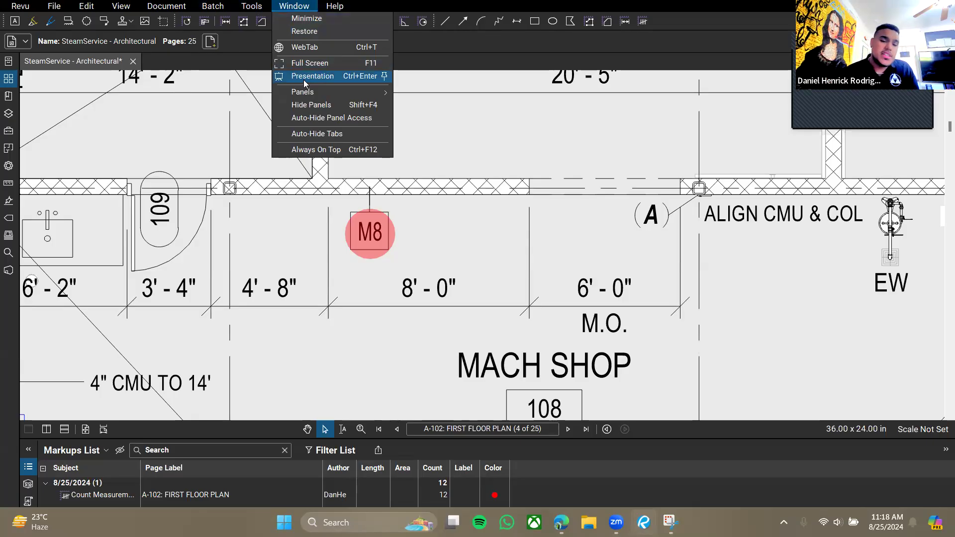
pyautogui.click(487, 213)
# Collapse the Markups List so the full A-102 sheet with its M8 markers fills the view.
pyautogui.scroll(-9, 525, 224)
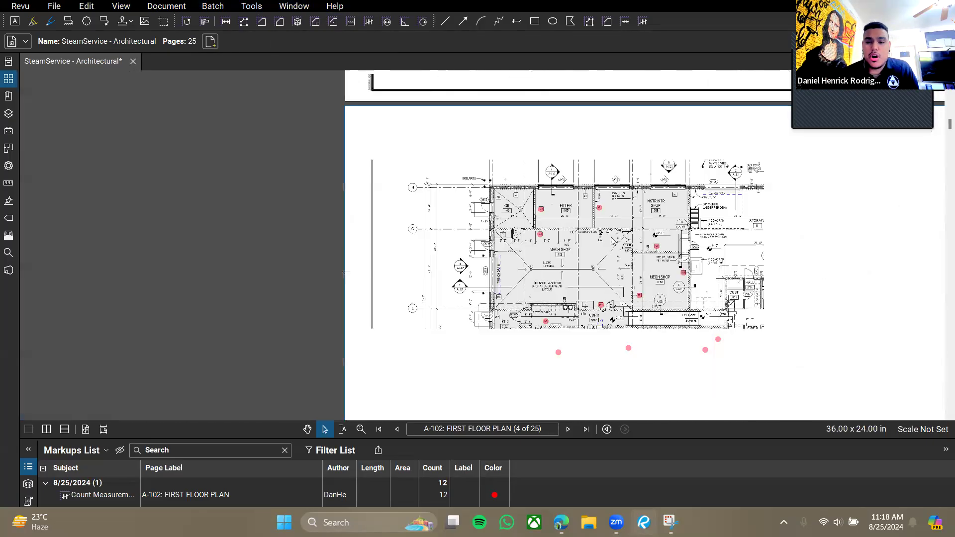
pyautogui.scroll(-5, 613, 241)
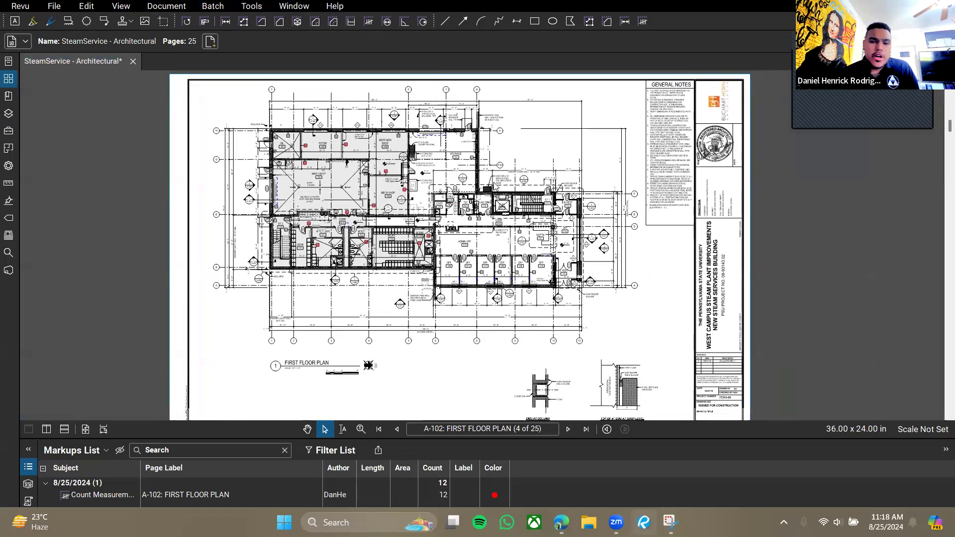
pyautogui.scroll(5, 384, 224)
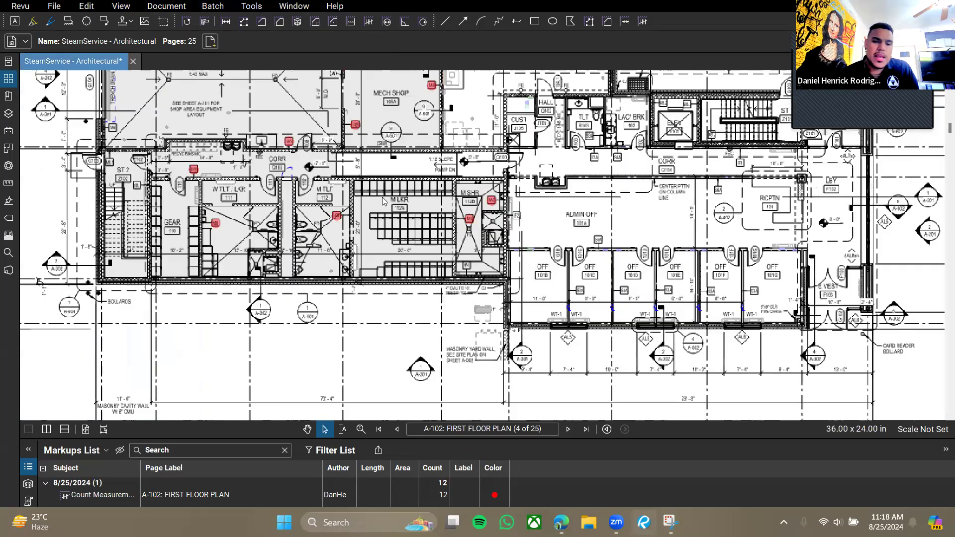
pyautogui.scroll(2, 383, 201)
pyautogui.scroll(2, 339, 221)
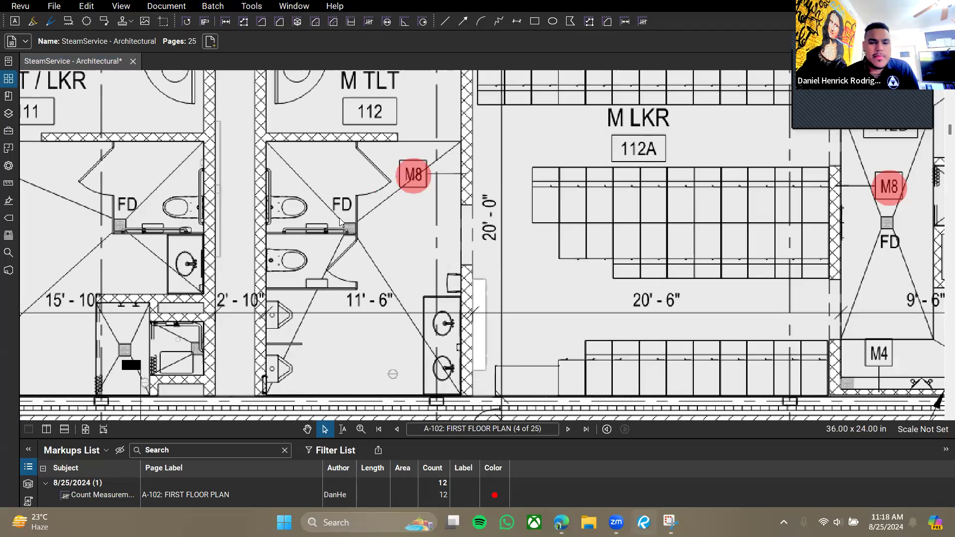
pyautogui.scroll(-4, 340, 221)
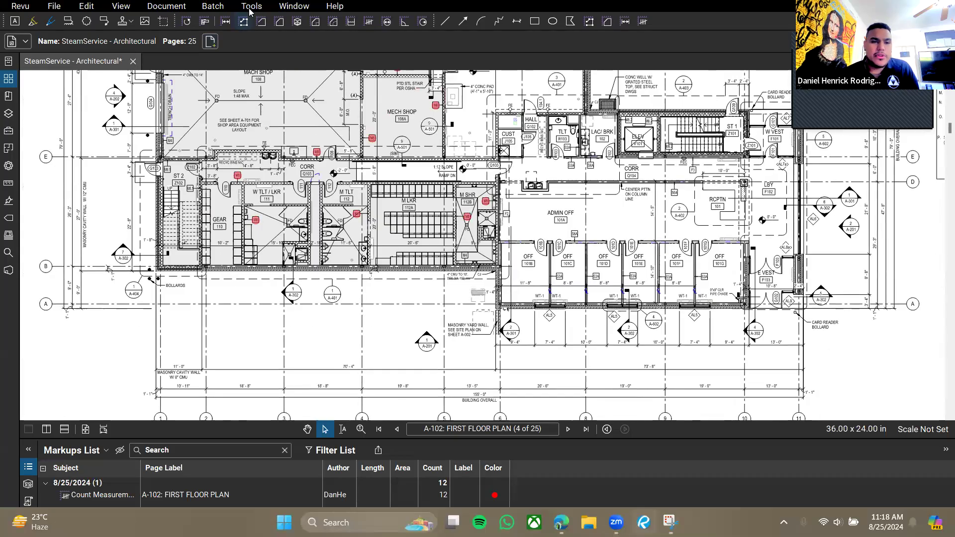
pyautogui.click(293, 6)
pyautogui.click(334, 314)
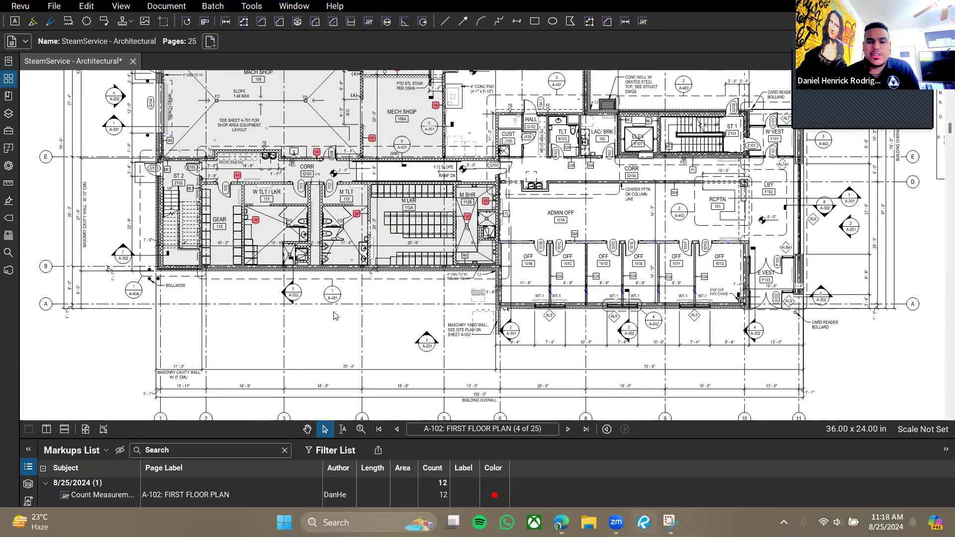
pyautogui.scroll(-4, 334, 313)
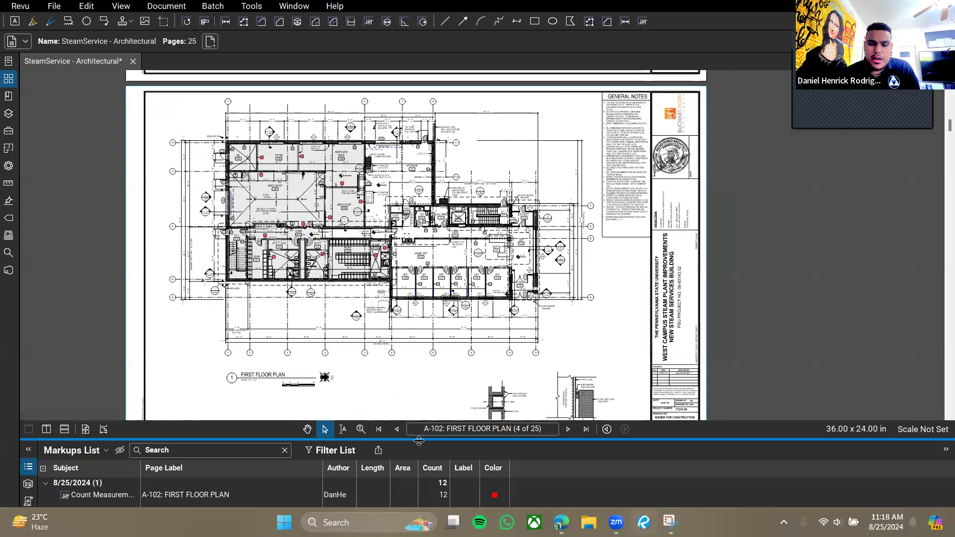
pyautogui.click(419, 440)
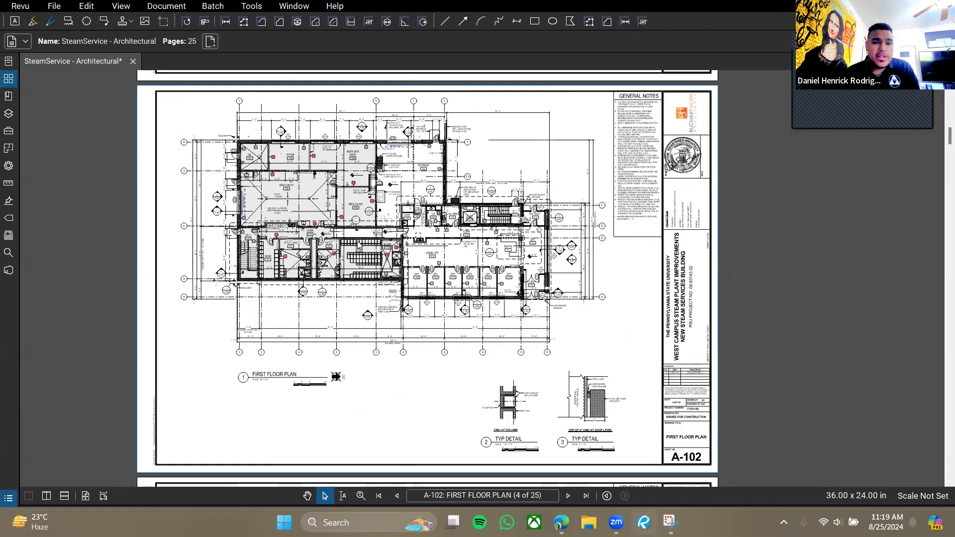
pyautogui.click(297, 10)
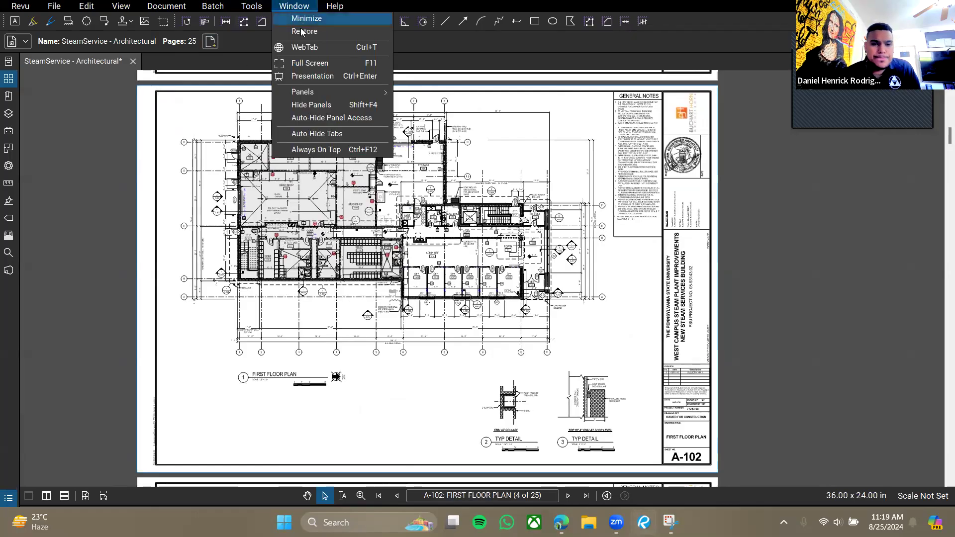
pyautogui.moveTo(342, 95)
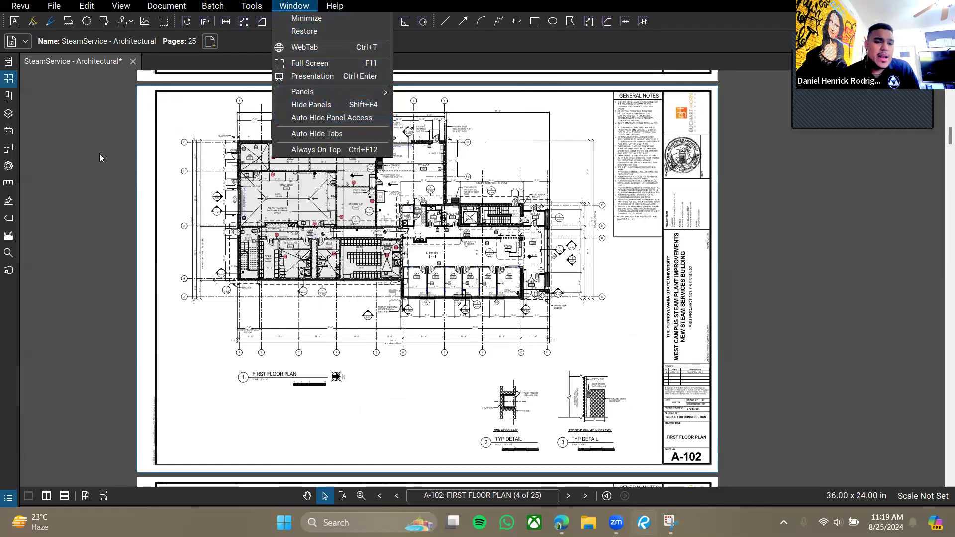
pyautogui.press('Escape')
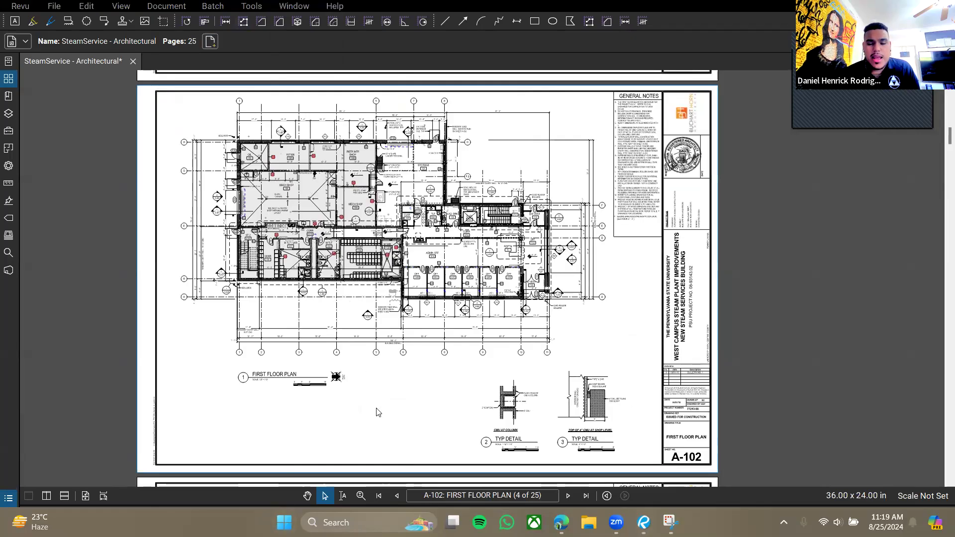
pyautogui.click(294, 6)
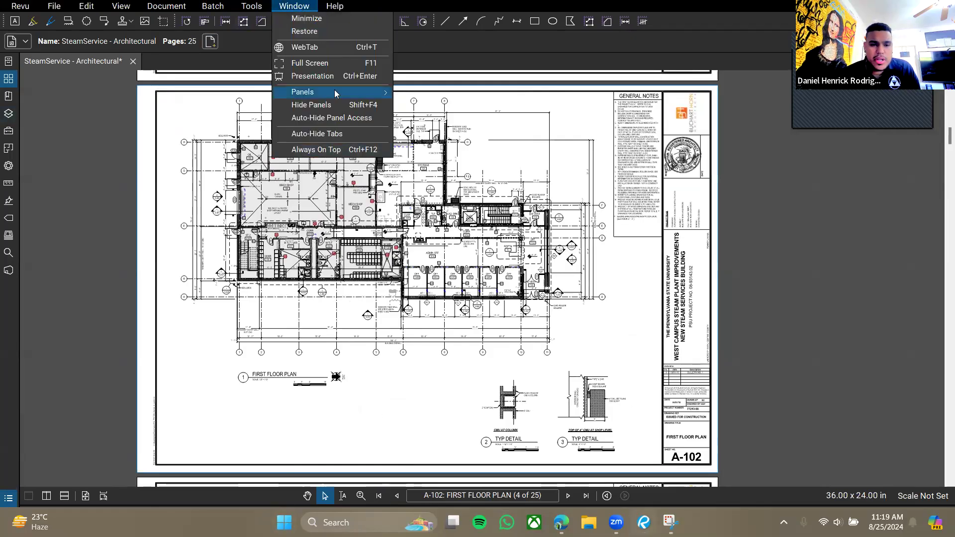
pyautogui.moveTo(326, 10)
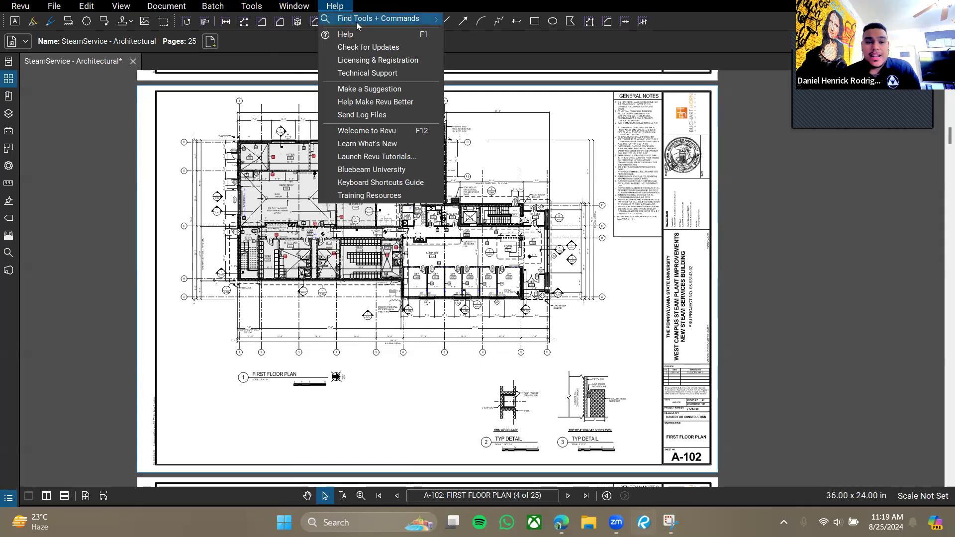
pyautogui.moveTo(362, 24)
pyautogui.click(479, 21)
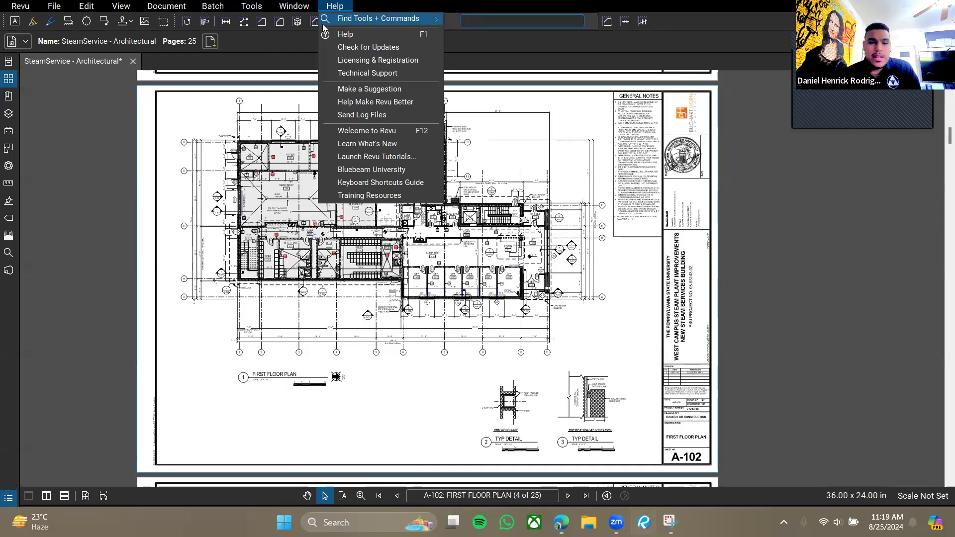
pyautogui.click(337, 6)
pyautogui.moveTo(341, 20)
pyautogui.click(510, 21)
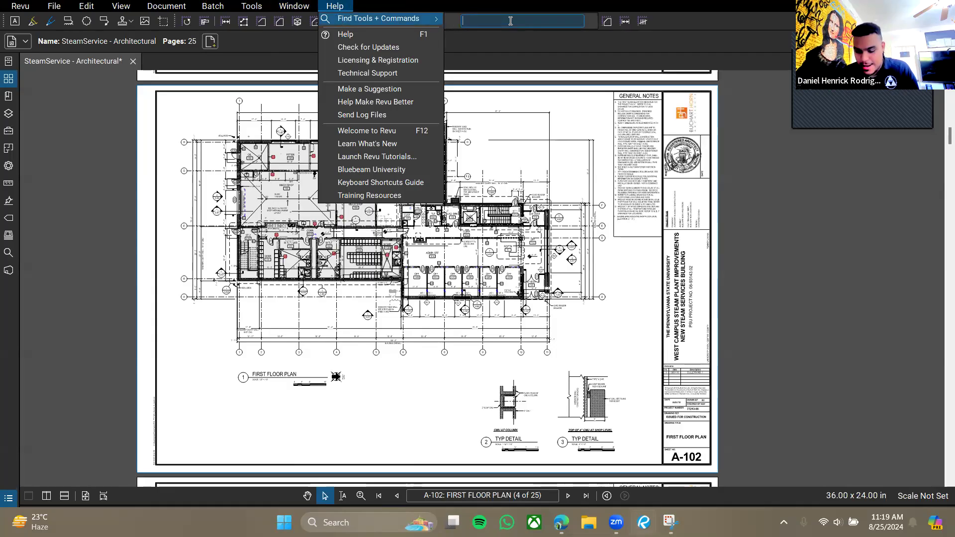
pyautogui.click(258, 8)
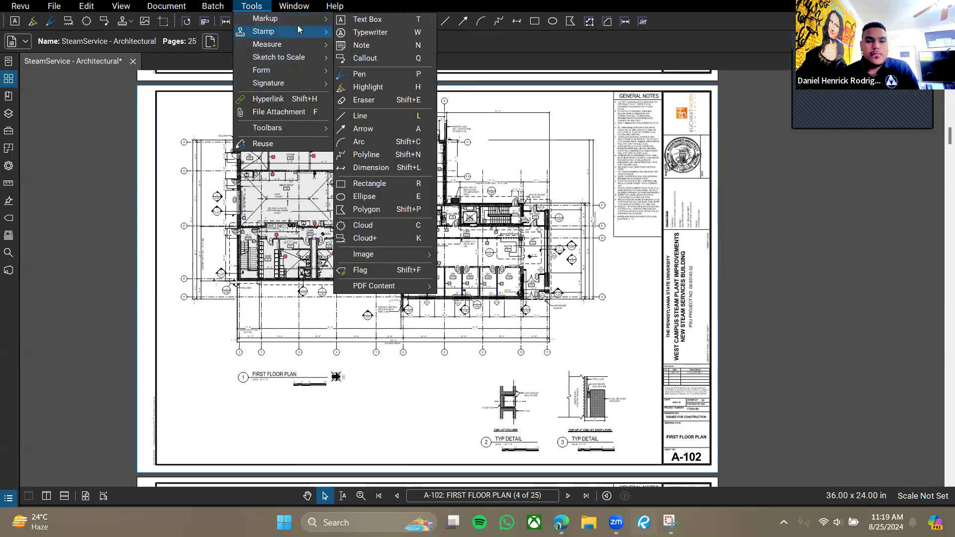
pyautogui.moveTo(294, 128)
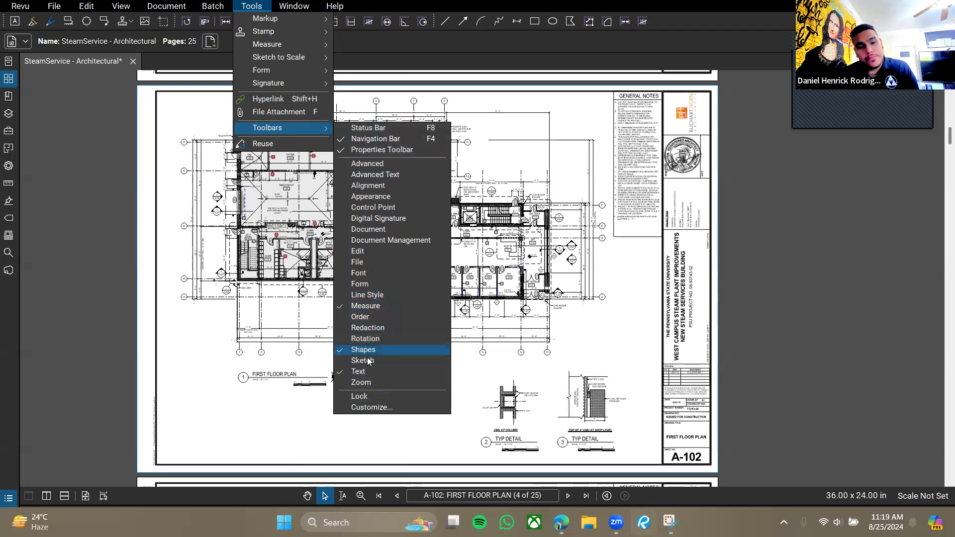
pyautogui.click(86, 185)
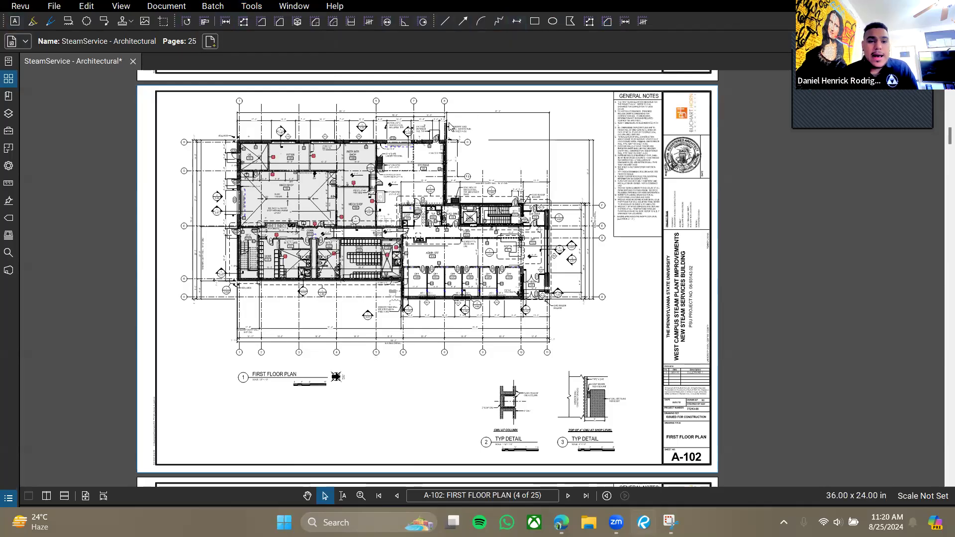
pyautogui.moveTo(320, 426); pyautogui.dragTo(345, 387)
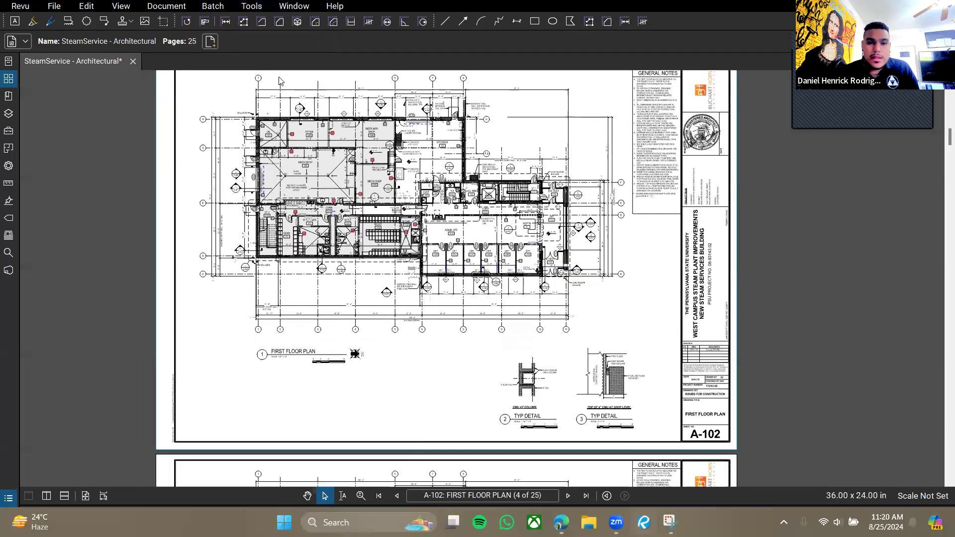
pyautogui.click(252, 6)
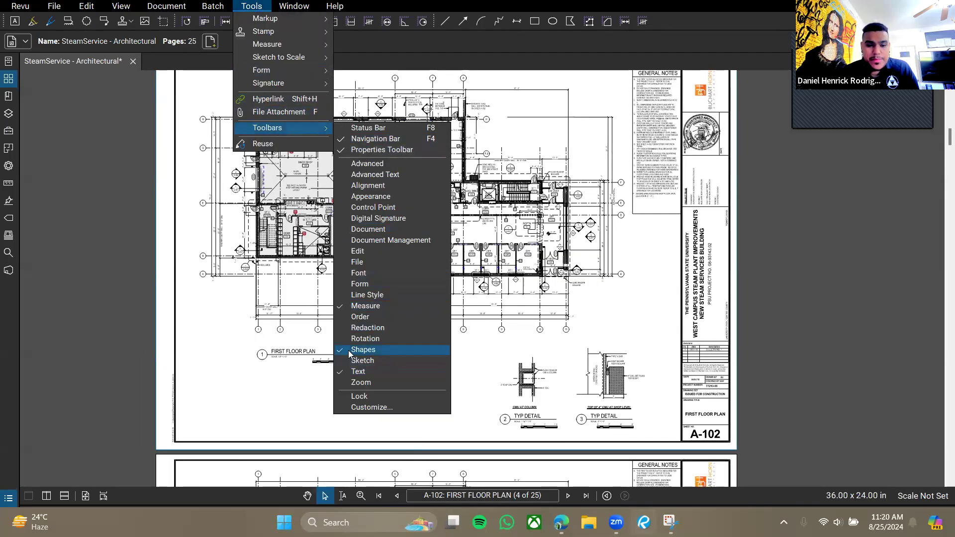
pyautogui.click(155, 205)
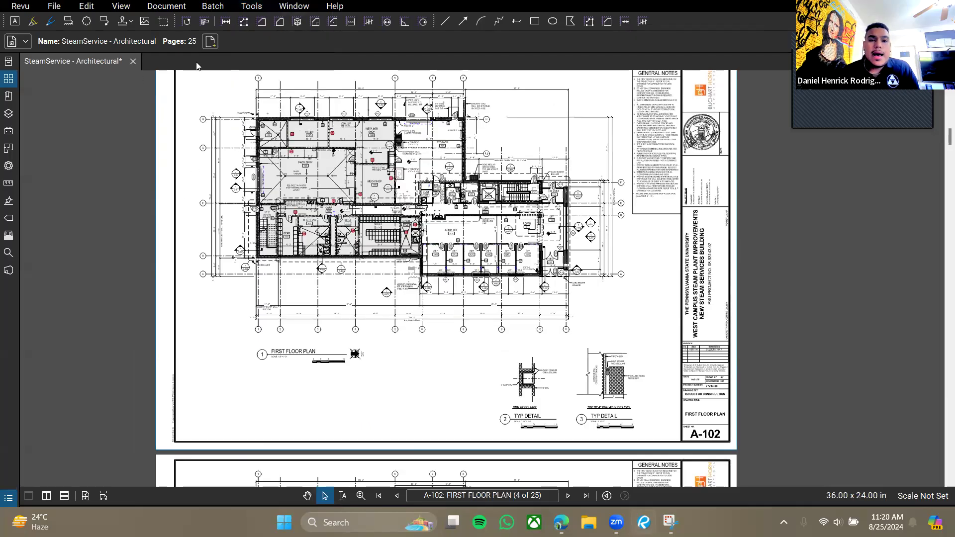
pyautogui.moveTo(434, 22); pyautogui.dragTo(158, 60)
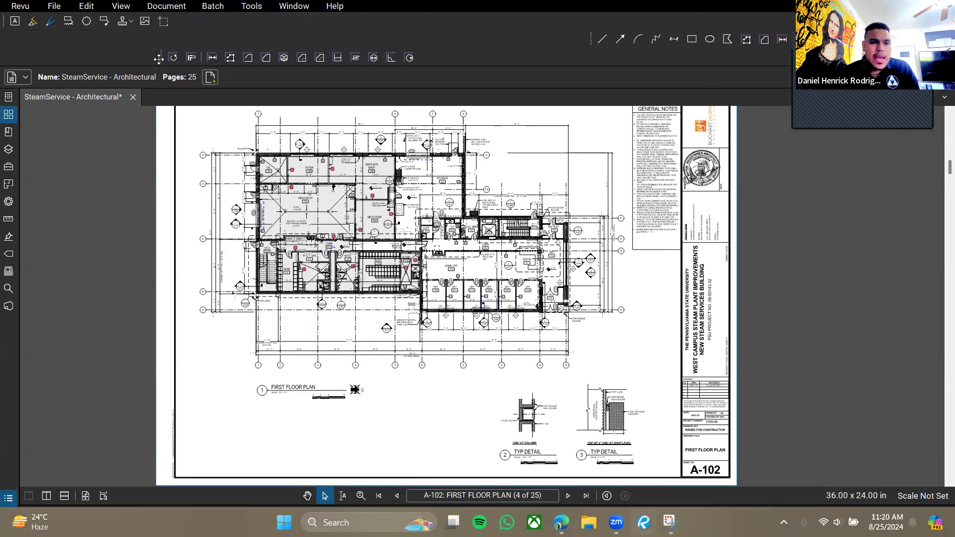
pyautogui.moveTo(589, 37); pyautogui.dragTo(287, 39)
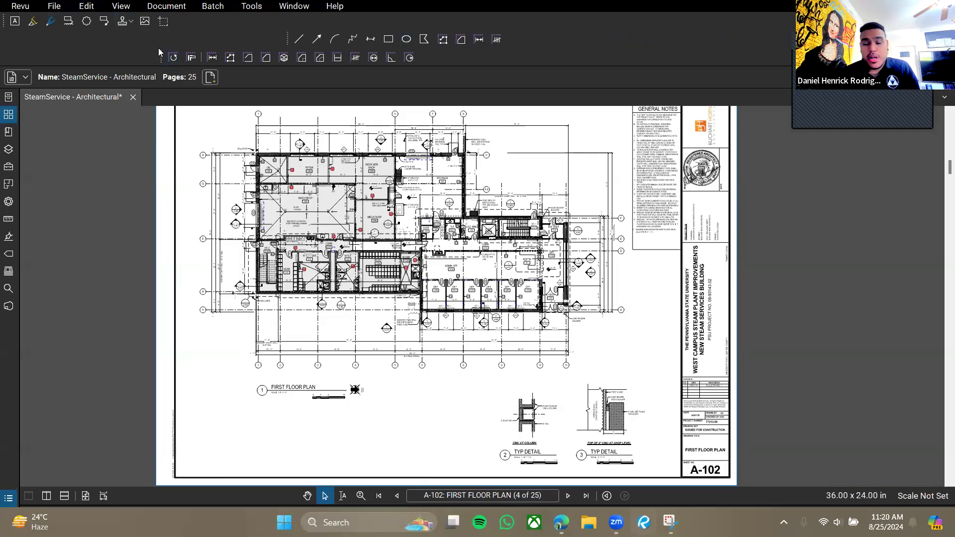
pyautogui.moveTo(8, 28); pyautogui.dragTo(20, 495)
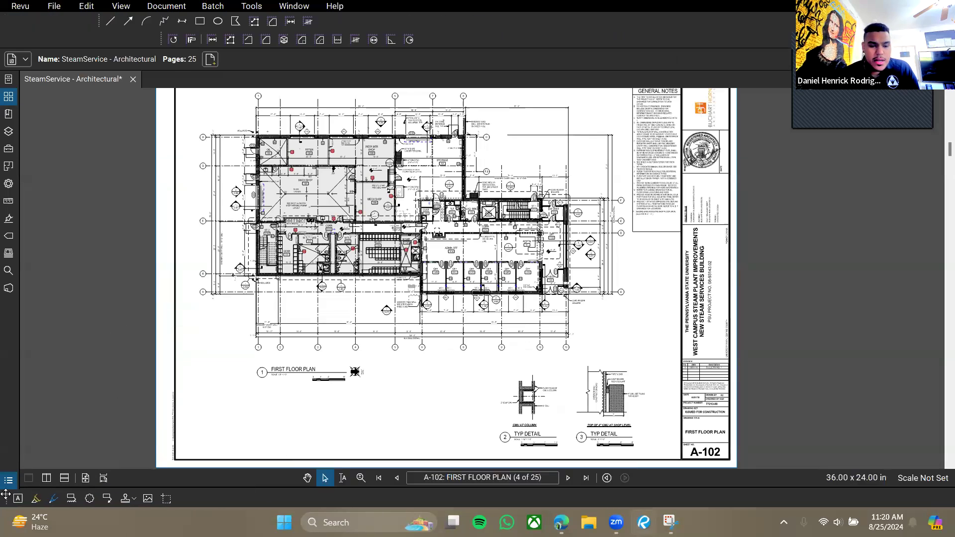
pyautogui.moveTo(96, 20); pyautogui.dragTo(184, 499)
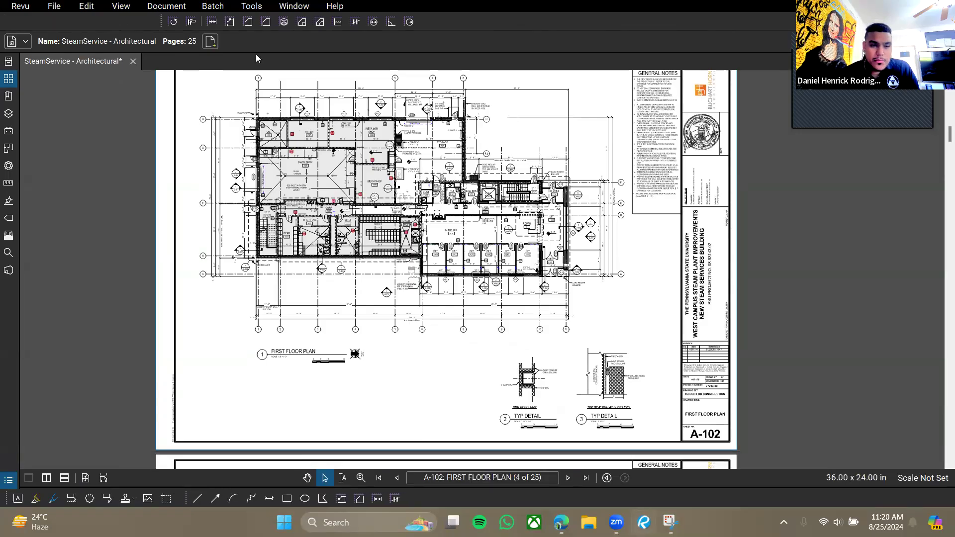
pyautogui.moveTo(177, 49); pyautogui.dragTo(411, 499)
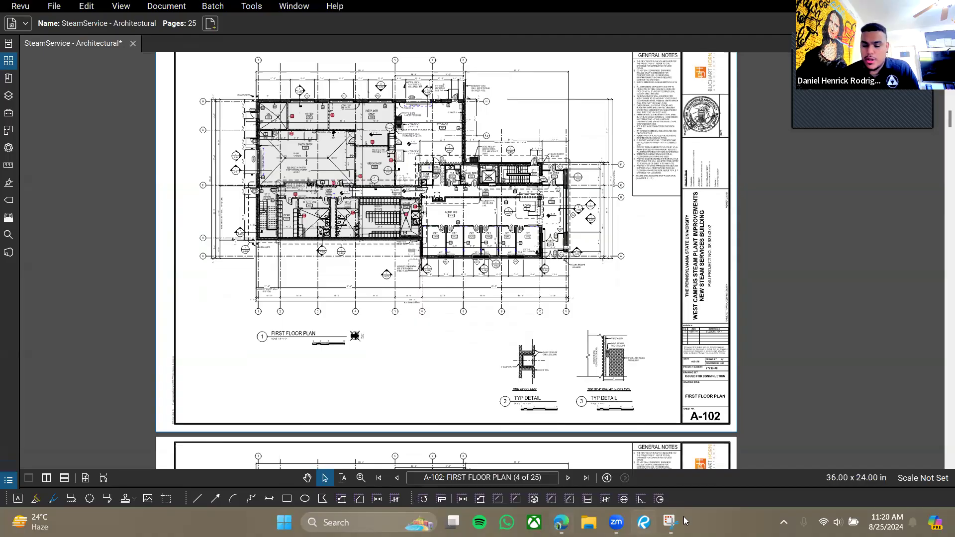
pyautogui.moveTo(715, 487)
pyautogui.mouseDown()
pyautogui.moveTo(696, 410)
pyautogui.moveTo(691, 493)
pyautogui.mouseUp()
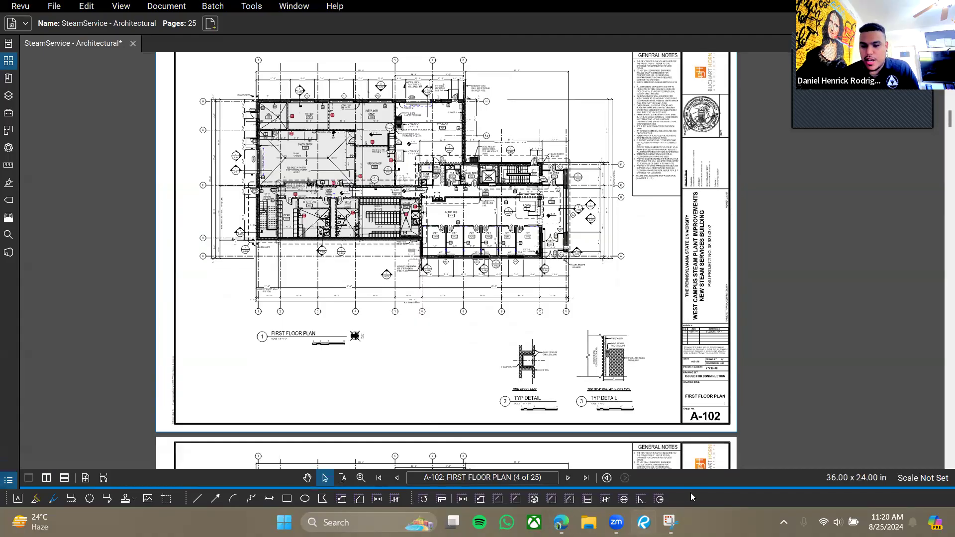
pyautogui.rightClick(723, 520)
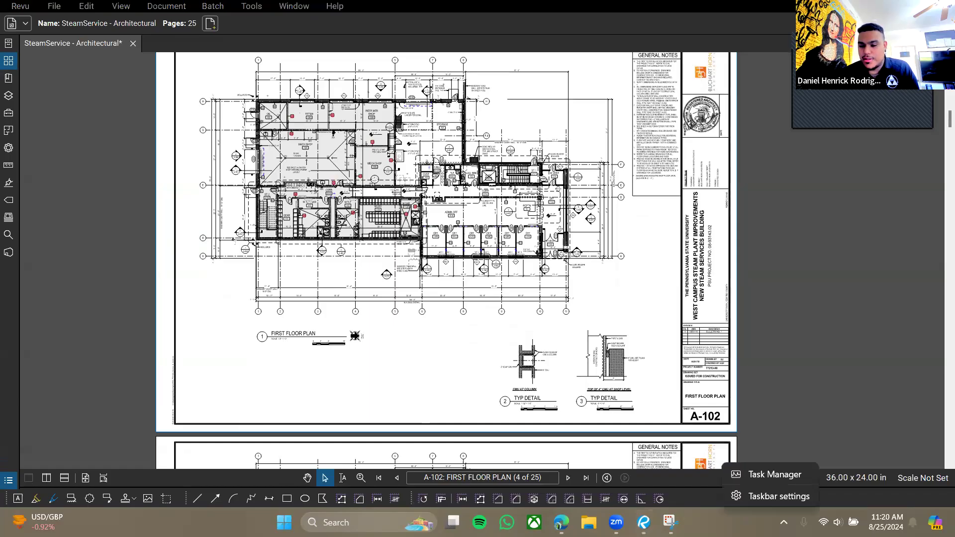
pyautogui.click(770, 495)
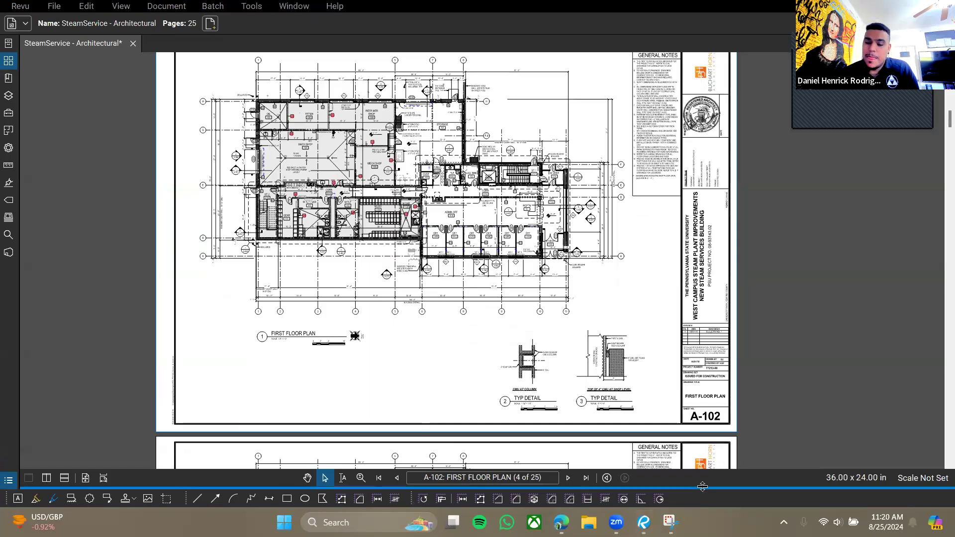
pyautogui.moveTo(703, 487)
pyautogui.mouseDown()
pyautogui.moveTo(700, 422)
pyautogui.moveTo(640, 500)
pyautogui.mouseUp()
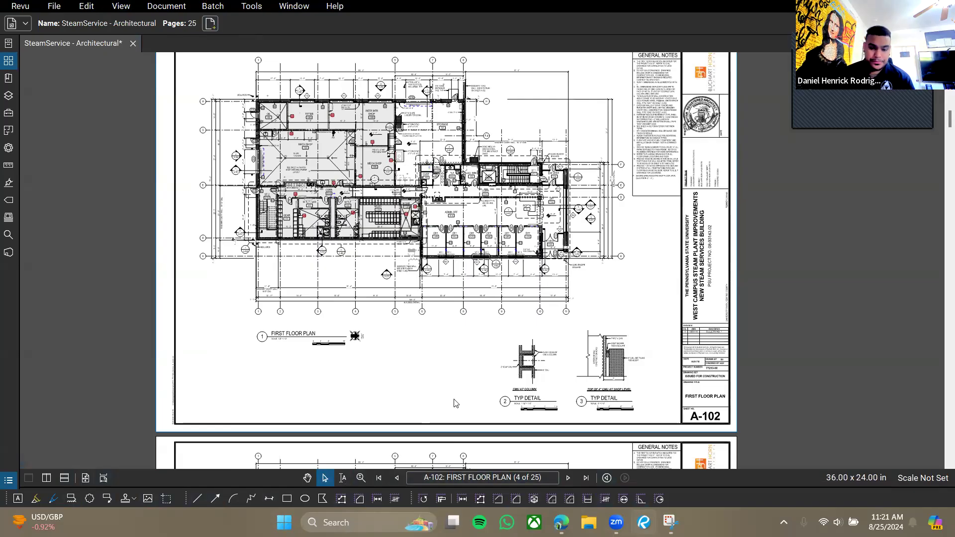
# Browse the Tools > Markup submenu, then close it without choosing a tool.
pyautogui.click(262, 10)
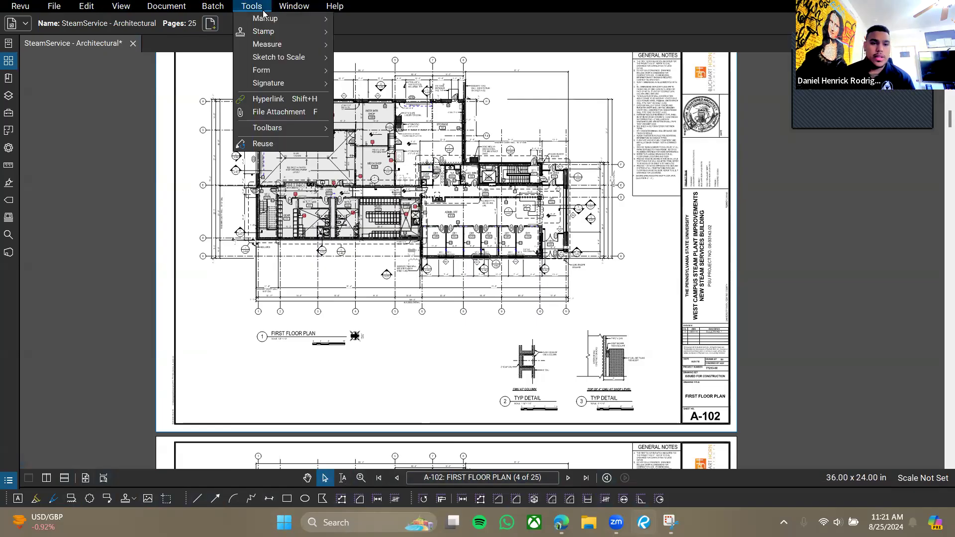
pyautogui.moveTo(266, 18)
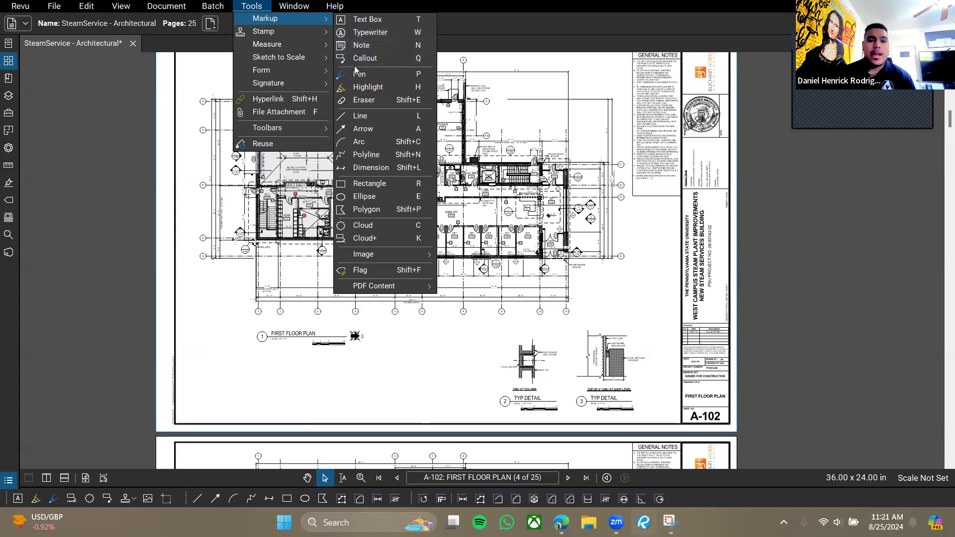
pyautogui.click(449, 363)
# Zoom in on the card reader bollard near W VEST, then bring up Tools > Markup at Polygon.
pyautogui.scroll(1, 429, 243)
pyautogui.scroll(6, 531, 198)
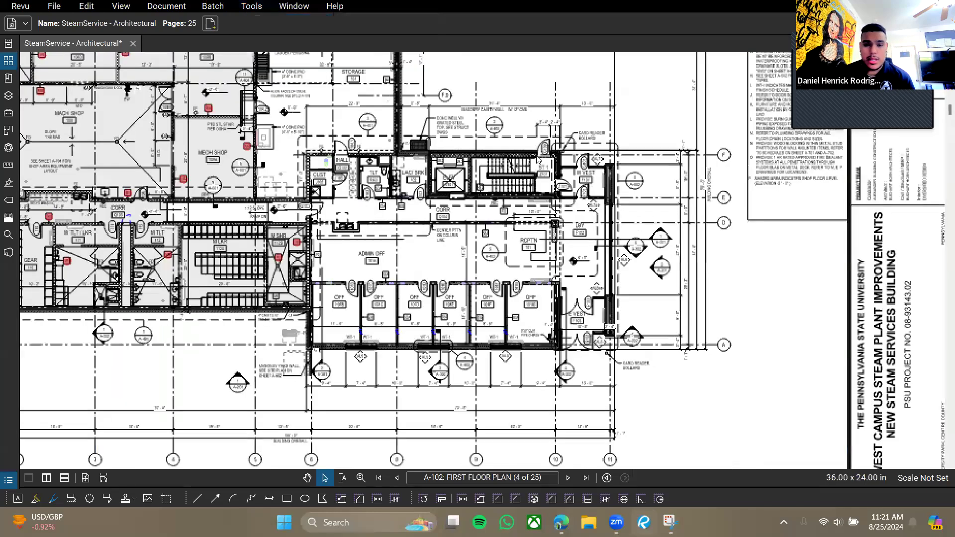
pyautogui.scroll(3, 382, 228)
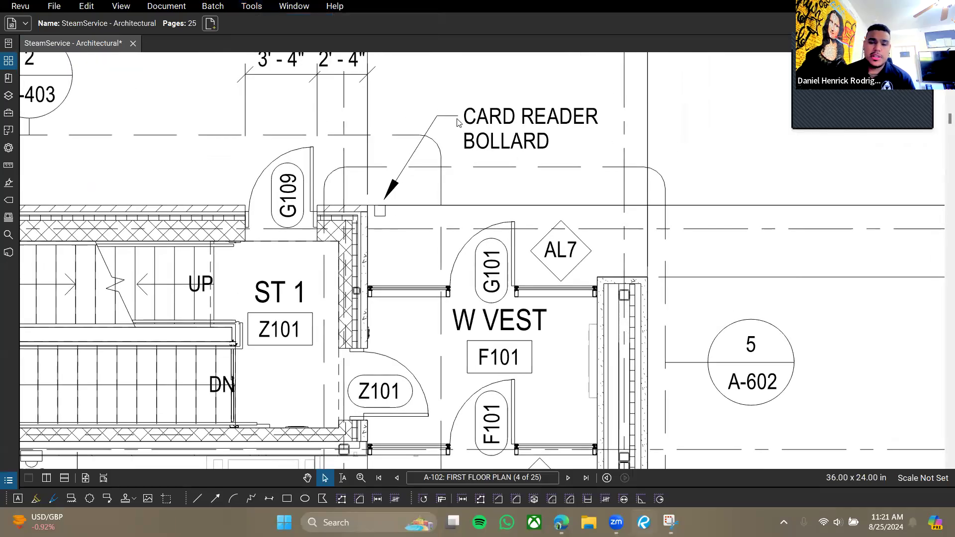
pyautogui.moveTo(434, 158); pyautogui.dragTo(400, 211)
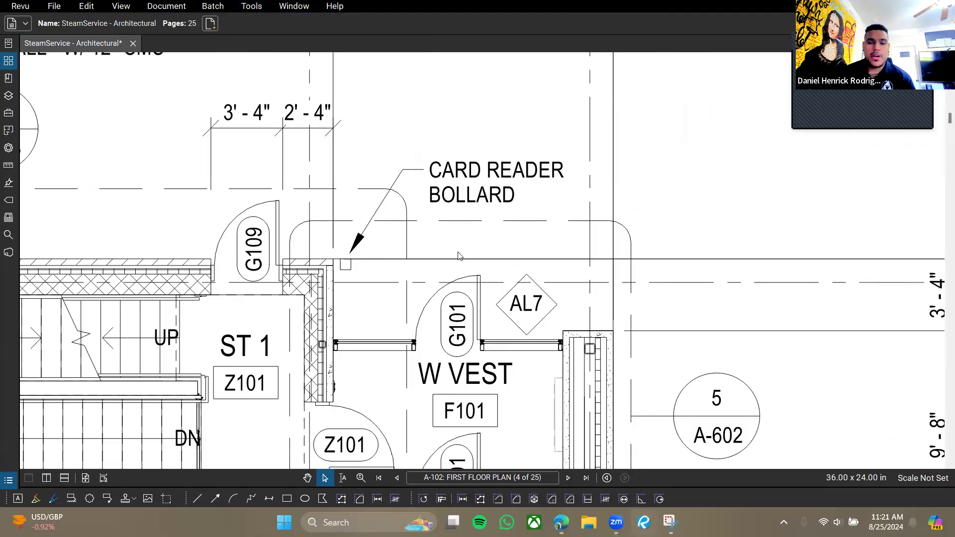
pyautogui.scroll(-5, 453, 209)
pyautogui.scroll(-3, 496, 261)
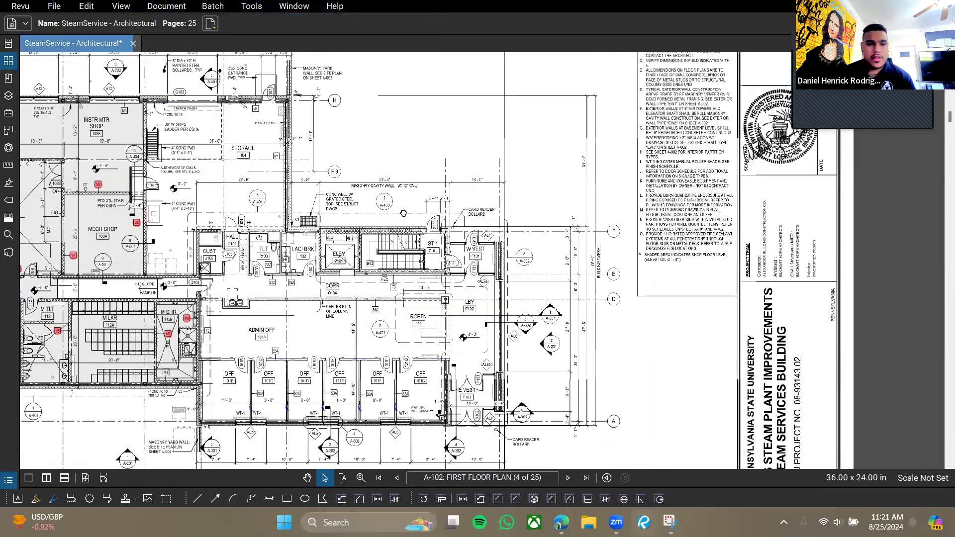
pyautogui.scroll(2, 394, 212)
pyautogui.click(264, 7)
pyautogui.moveTo(274, 23)
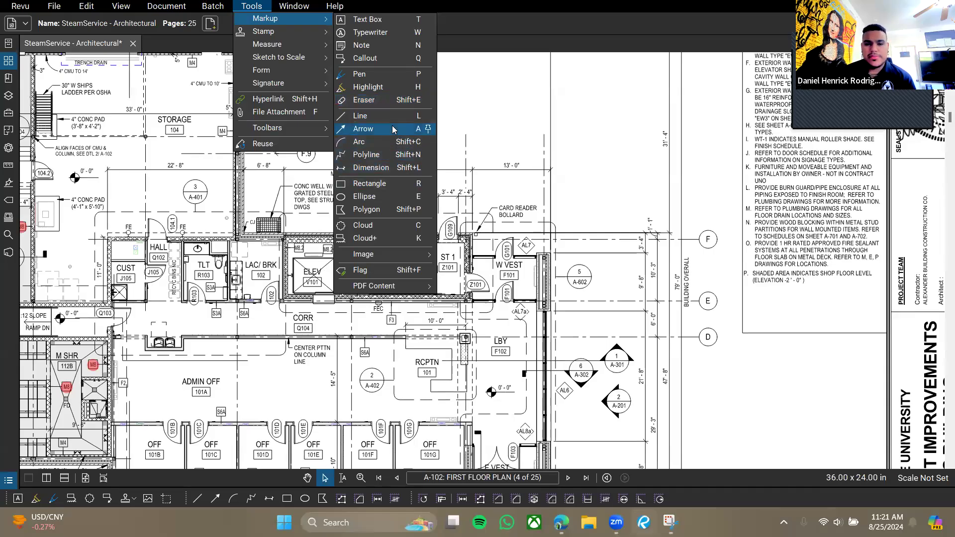
# Draw a seven-corner red practice polygon above the masonry cavity wall.
pyautogui.click(373, 211)
pyautogui.scroll(3, 396, 210)
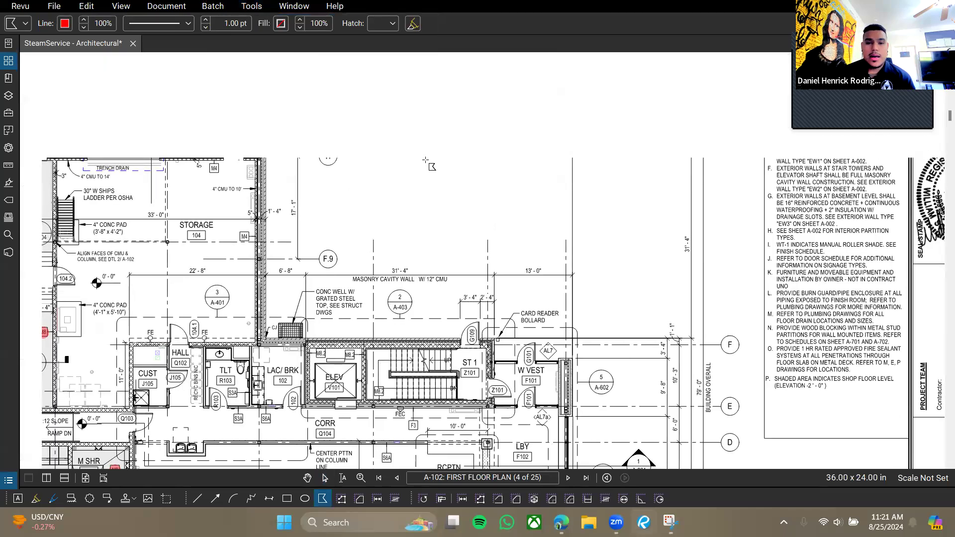
pyautogui.scroll(1, 397, 209)
pyautogui.click(397, 210)
pyautogui.click(392, 158)
pyautogui.click(433, 130)
pyautogui.click(555, 179)
pyautogui.click(498, 246)
pyautogui.click(386, 242)
pyautogui.click(326, 200)
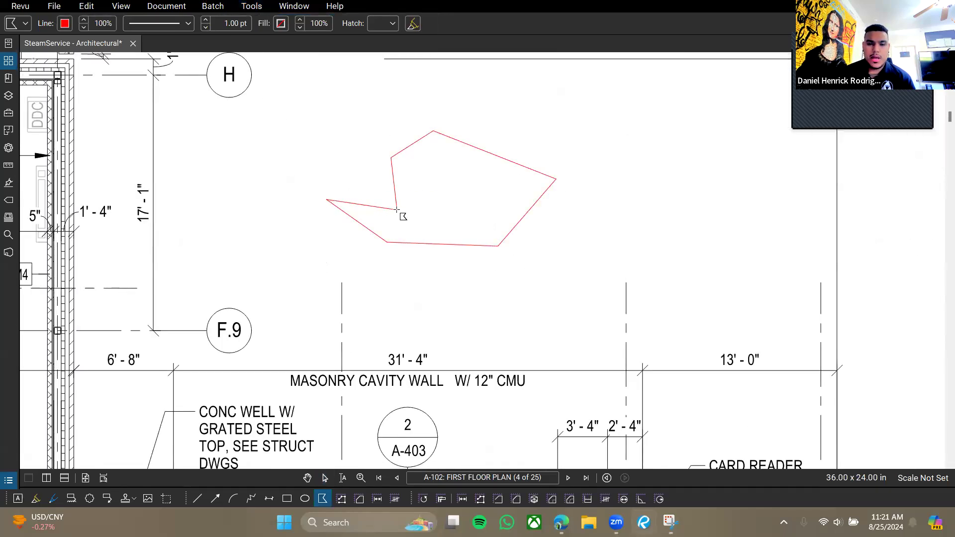
pyautogui.click(397, 210)
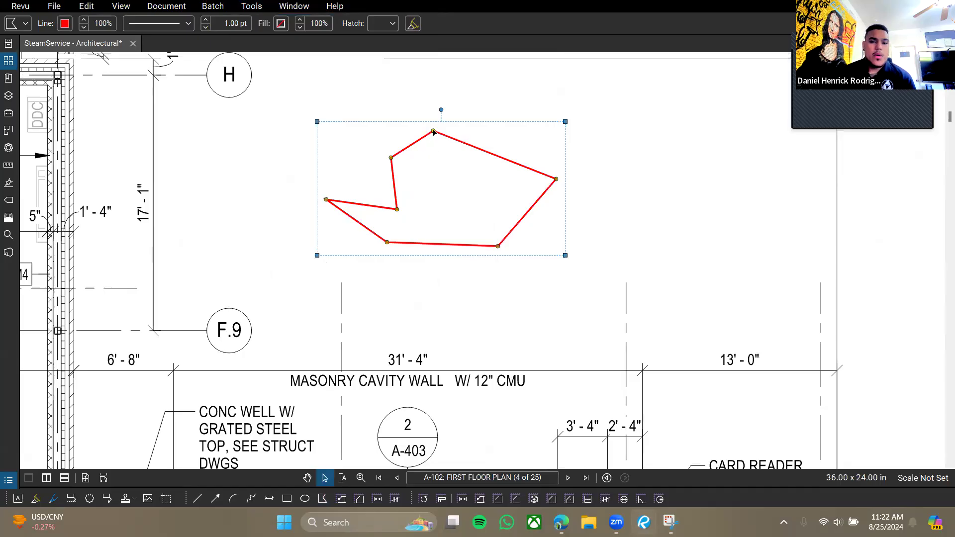
# Adjust two polygon corners and add a control point on its top-right edge.
pyautogui.moveTo(396, 210); pyautogui.dragTo(379, 134)
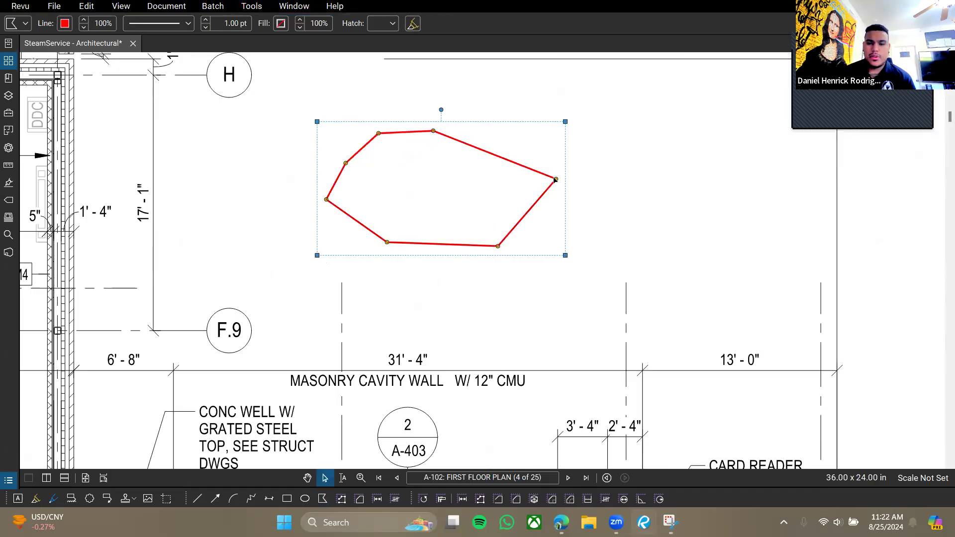
pyautogui.moveTo(542, 168); pyautogui.dragTo(544, 166)
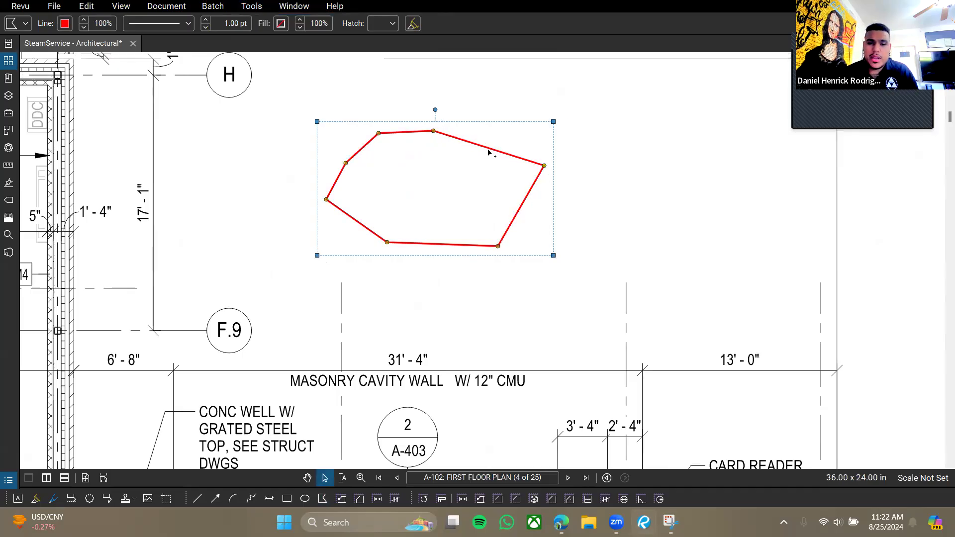
pyautogui.rightClick(495, 154)
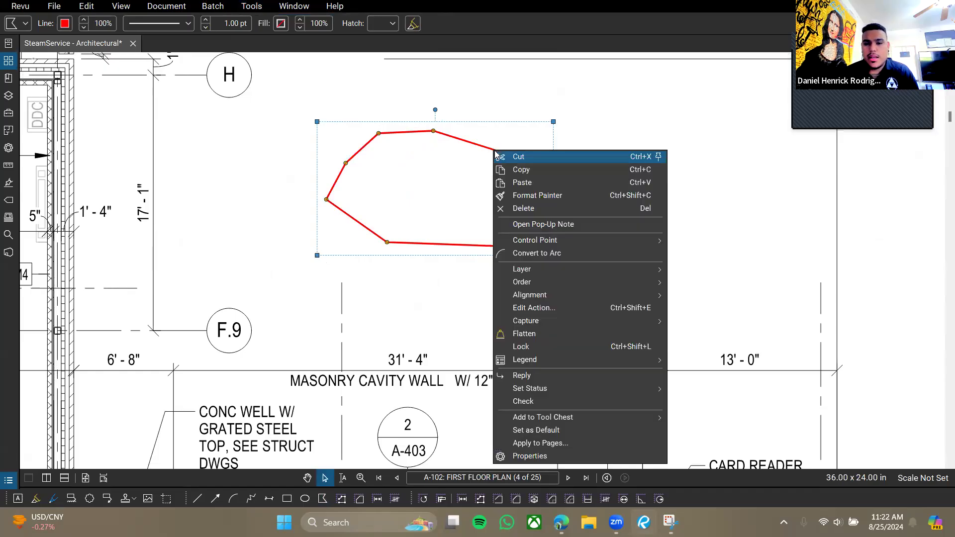
pyautogui.moveTo(547, 242)
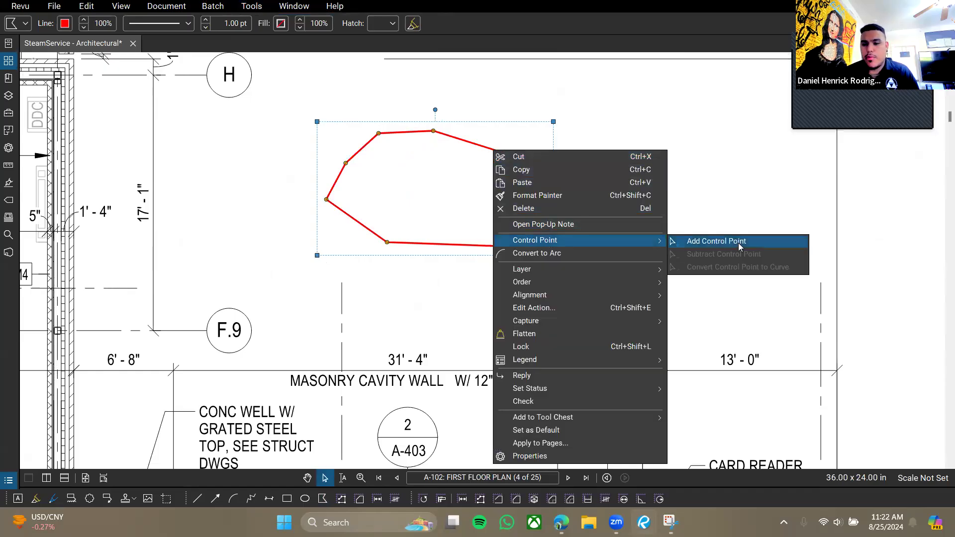
pyautogui.click(442, 215)
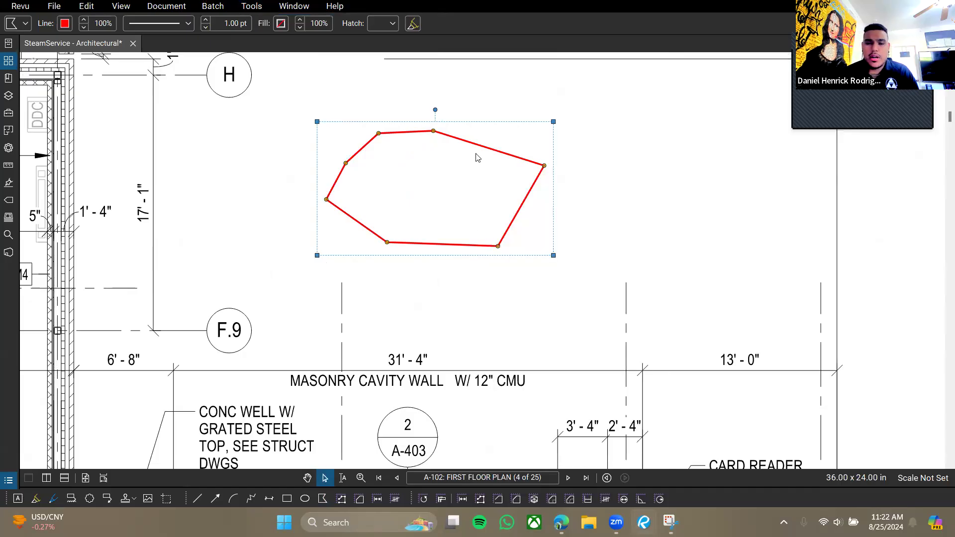
pyautogui.click(478, 153)
# Pull the new point up and curve the top-right edges into an outward bulge.
pyautogui.click(490, 152)
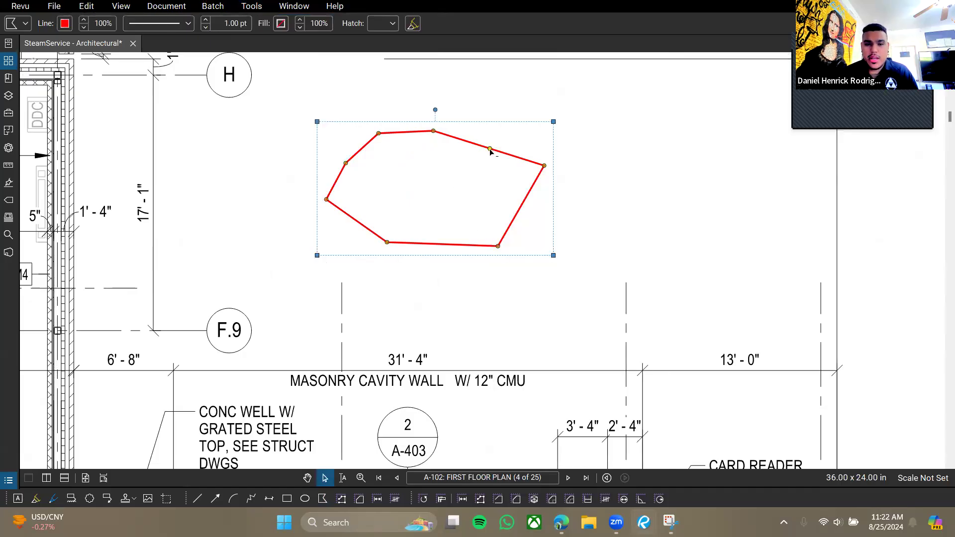
pyautogui.moveTo(493, 152)
pyautogui.mouseDown()
pyautogui.moveTo(511, 146)
pyautogui.moveTo(497, 143)
pyautogui.mouseUp()
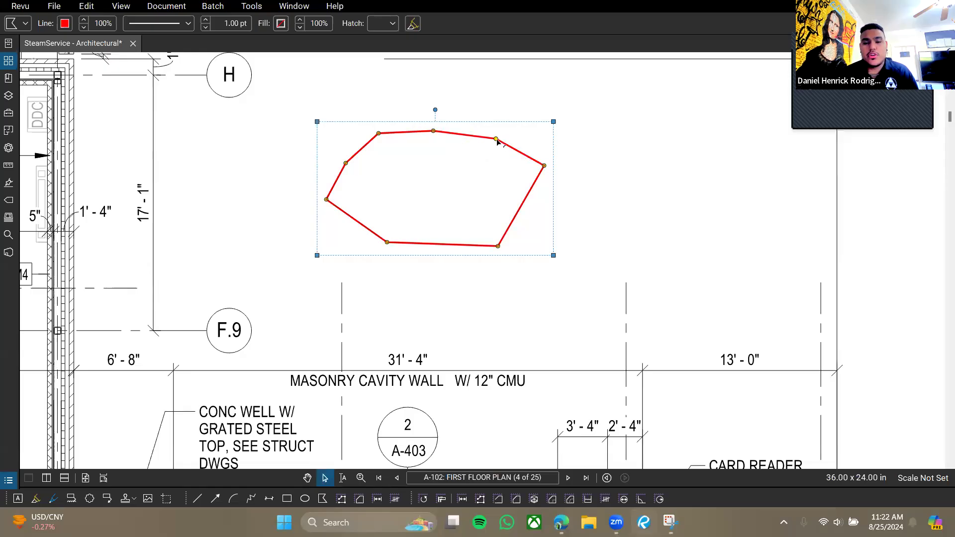
pyautogui.keyDown('shift'); pyautogui.click(496, 139); pyautogui.keyUp('shift')
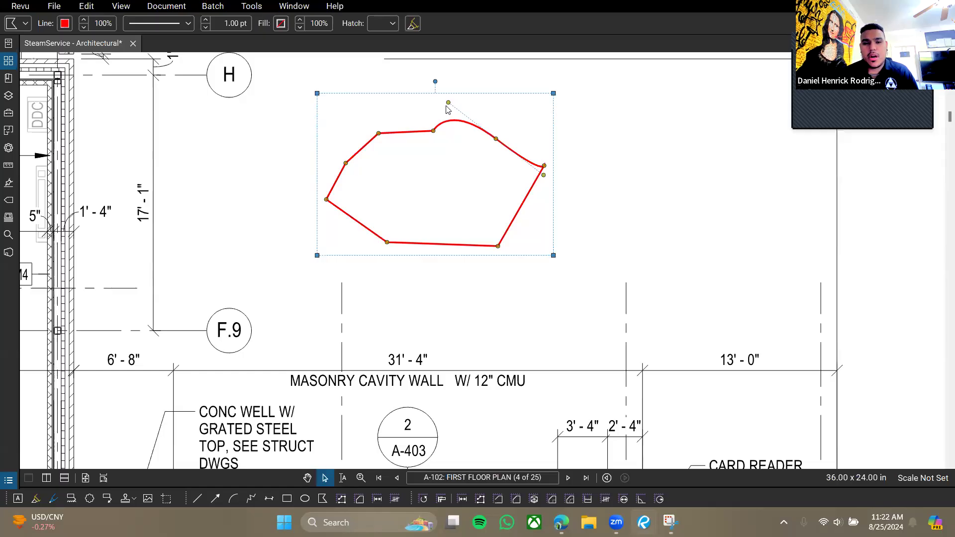
pyautogui.moveTo(447, 104); pyautogui.dragTo(435, 132)
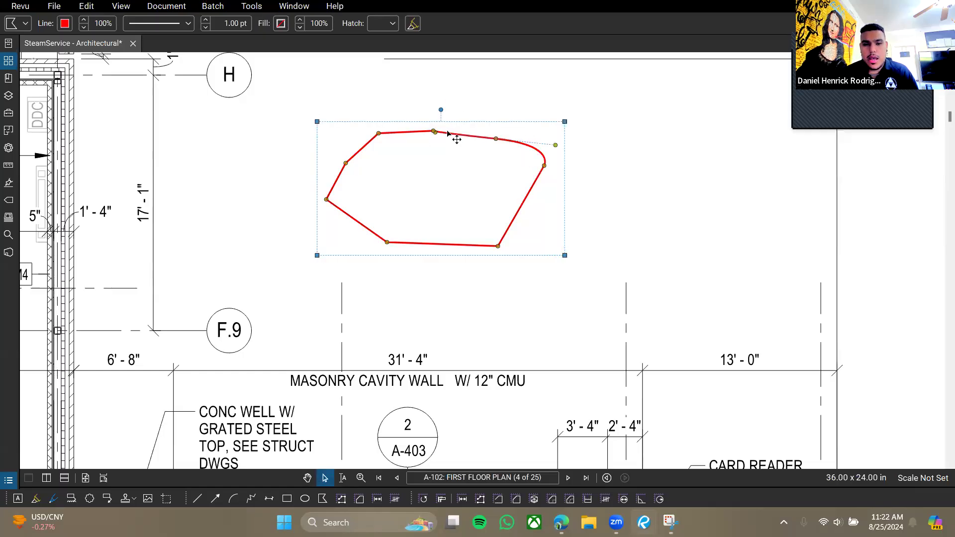
pyautogui.moveTo(555, 145); pyautogui.dragTo(523, 155)
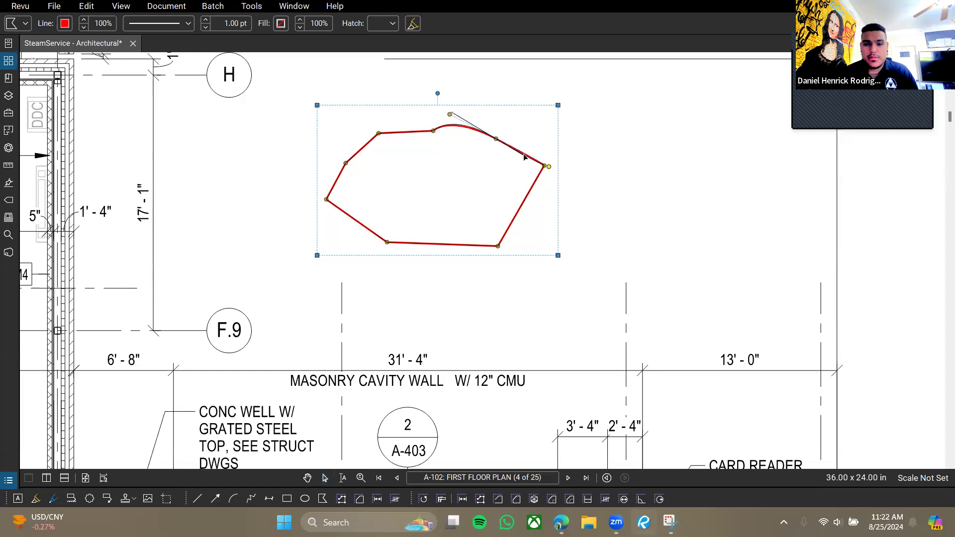
# Delete the practice polygon and bring the Tools list back up.
pyautogui.click(417, 112)
pyautogui.click(456, 230)
pyautogui.press('Delete')
pyautogui.click(251, 6)
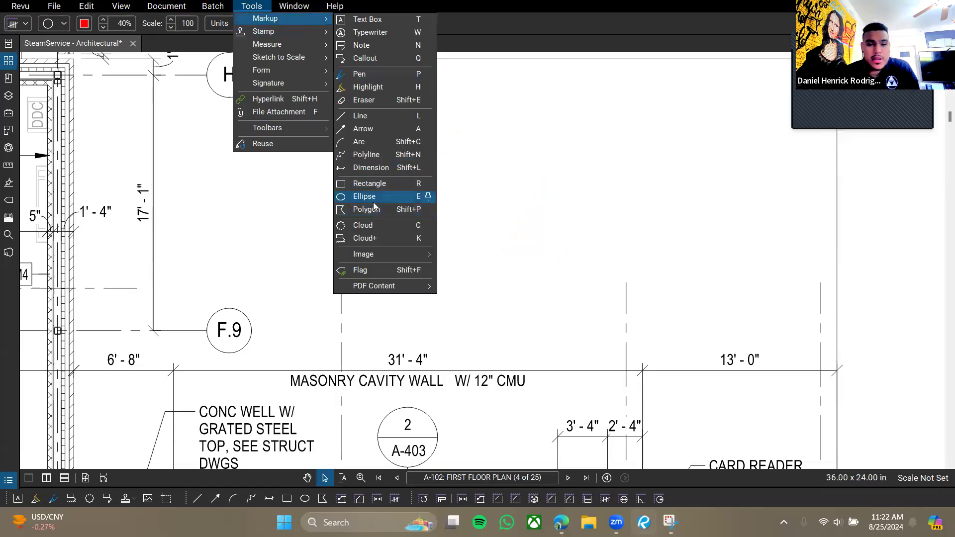
# Draw a red revision cloud around the MASONRY CAVITY WALL note and nudge it right.
pyautogui.click(374, 230)
pyautogui.scroll(-3, 423, 239)
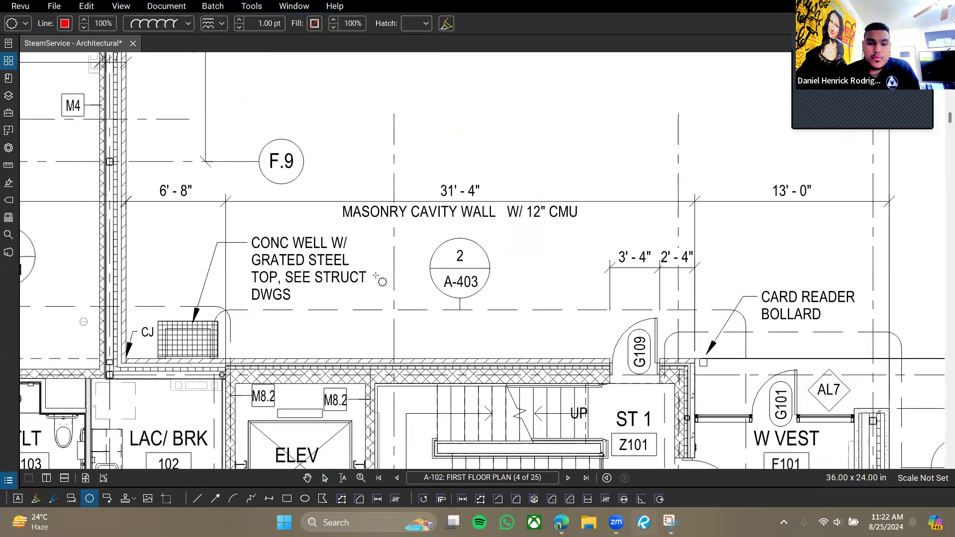
pyautogui.scroll(-3, 379, 280)
pyautogui.scroll(2, 287, 234)
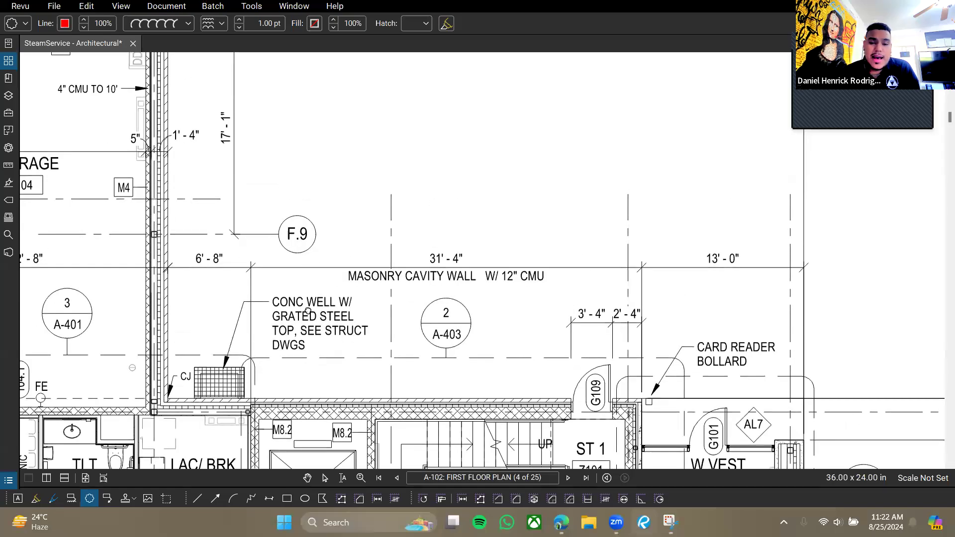
pyautogui.moveTo(308, 311); pyautogui.dragTo(359, 273)
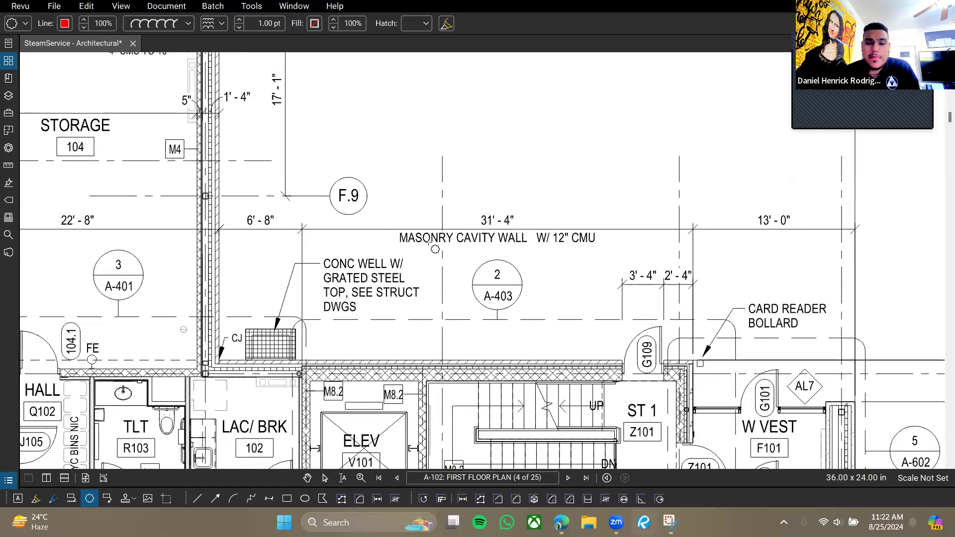
pyautogui.moveTo(375, 207); pyautogui.dragTo(615, 265)
pyautogui.moveTo(447, 204); pyautogui.dragTo(460, 203)
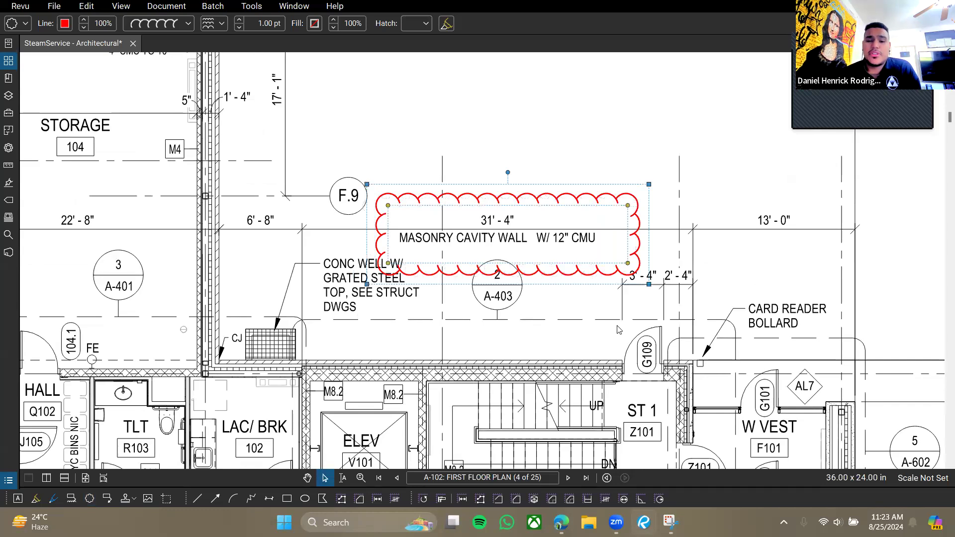
# Delete the revision cloud and bring the Tools list back up.
pyautogui.click(555, 313)
pyautogui.click(524, 274)
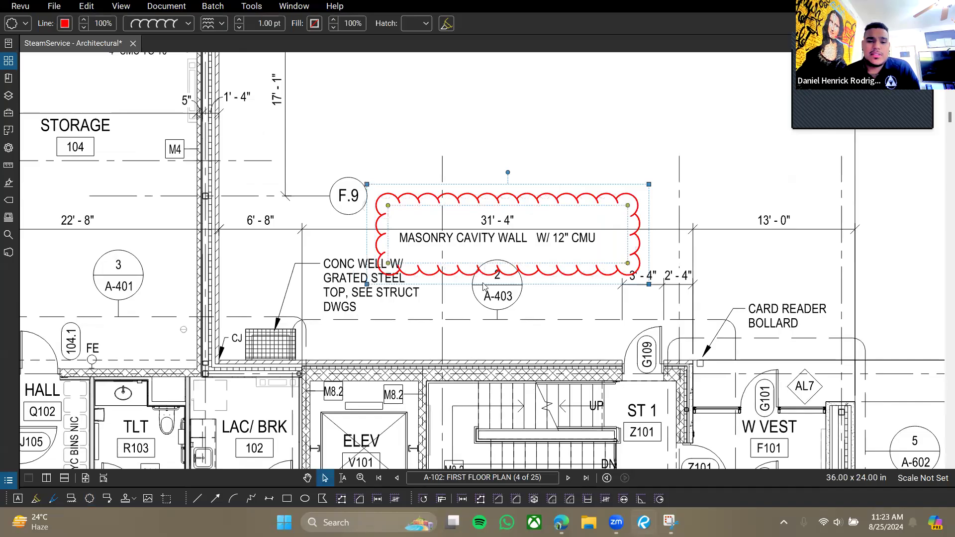
pyautogui.press('Delete')
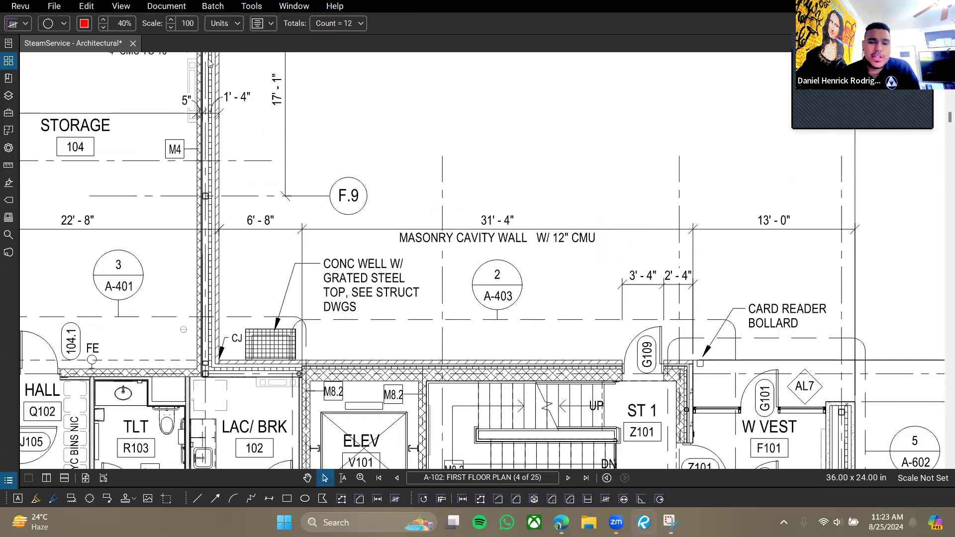
pyautogui.click(245, 12)
pyautogui.moveTo(271, 19)
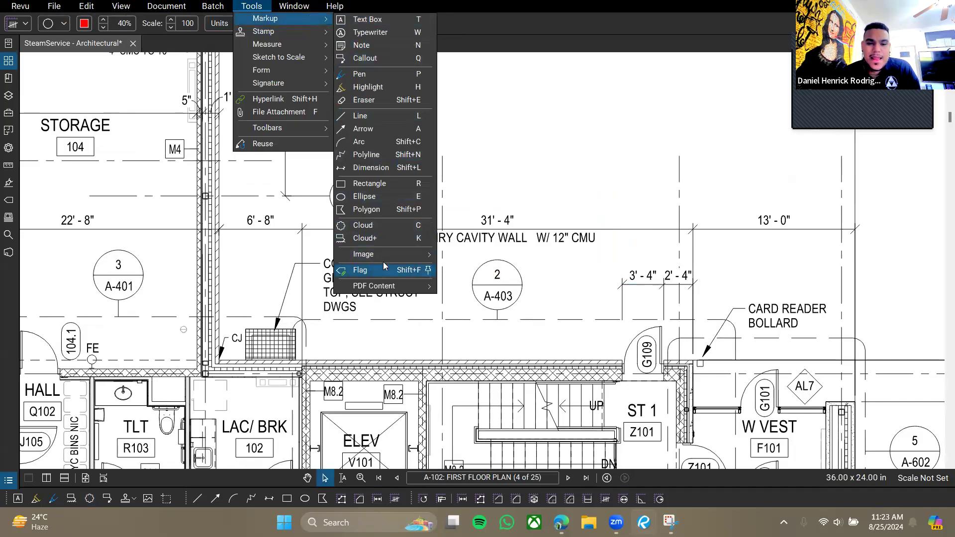
# Browse the Markup submenus and display the Stamp list with Seal.pdf, Approved.pdf and Watermark.pdf.
pyautogui.moveTo(386, 255)
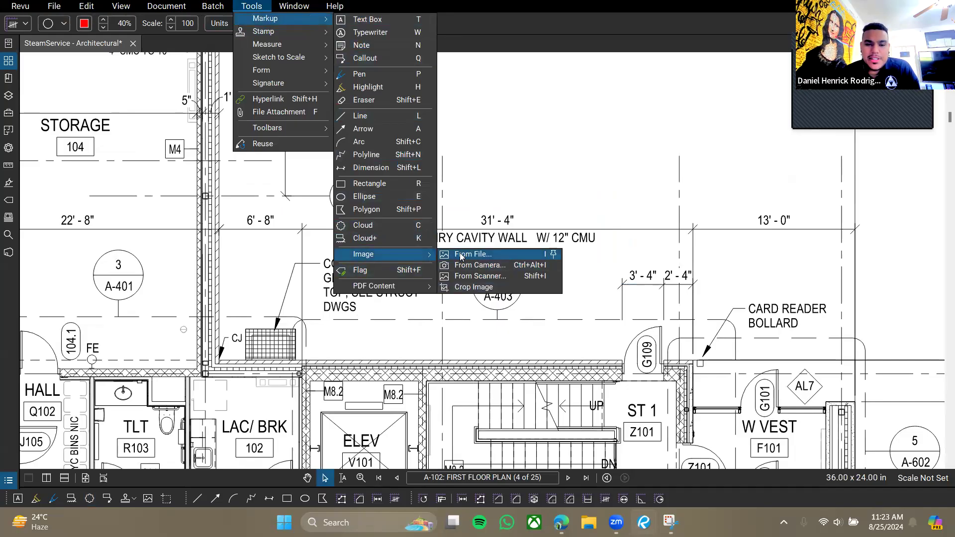
pyautogui.moveTo(385, 294)
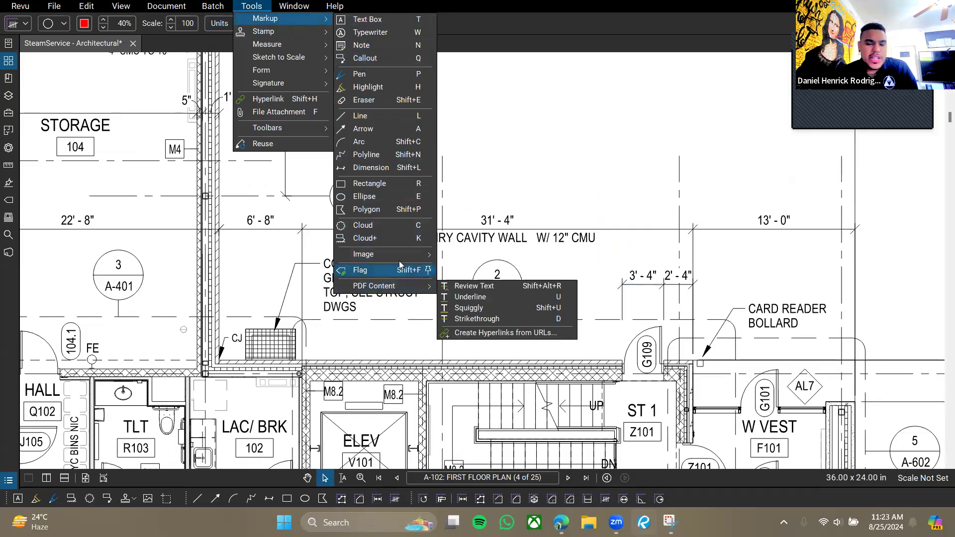
pyautogui.moveTo(314, 39)
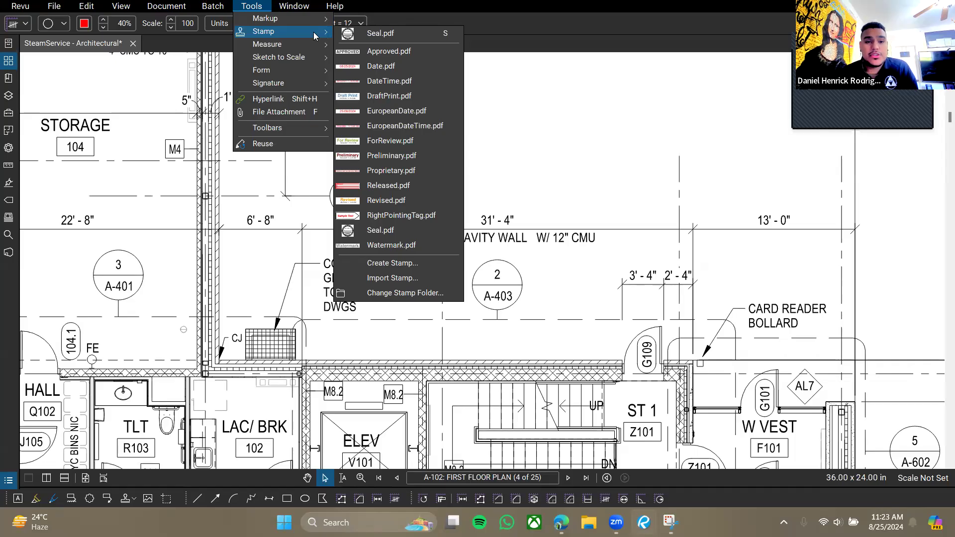
pyautogui.click(369, 32)
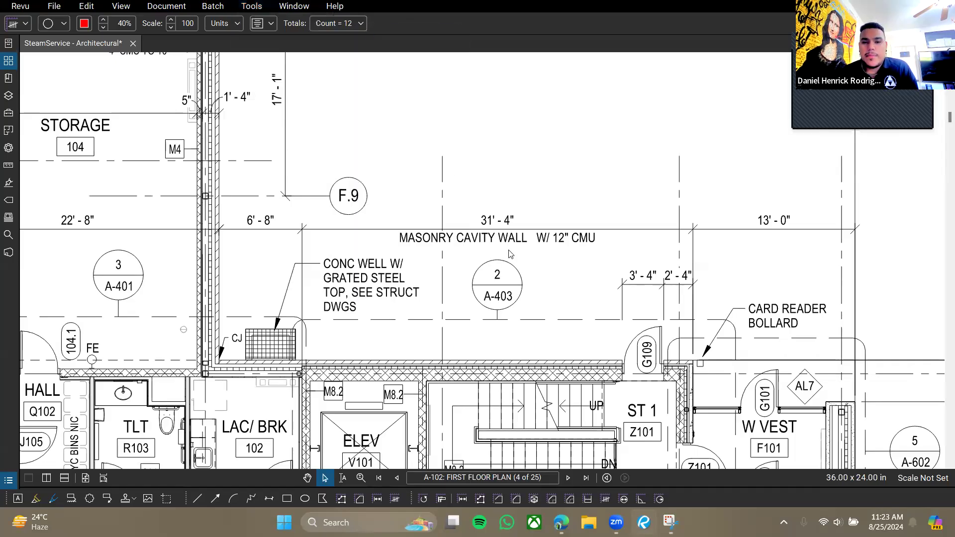
pyautogui.moveTo(516, 154); pyautogui.dragTo(474, 272)
pyautogui.moveTo(429, 119); pyautogui.dragTo(584, 246)
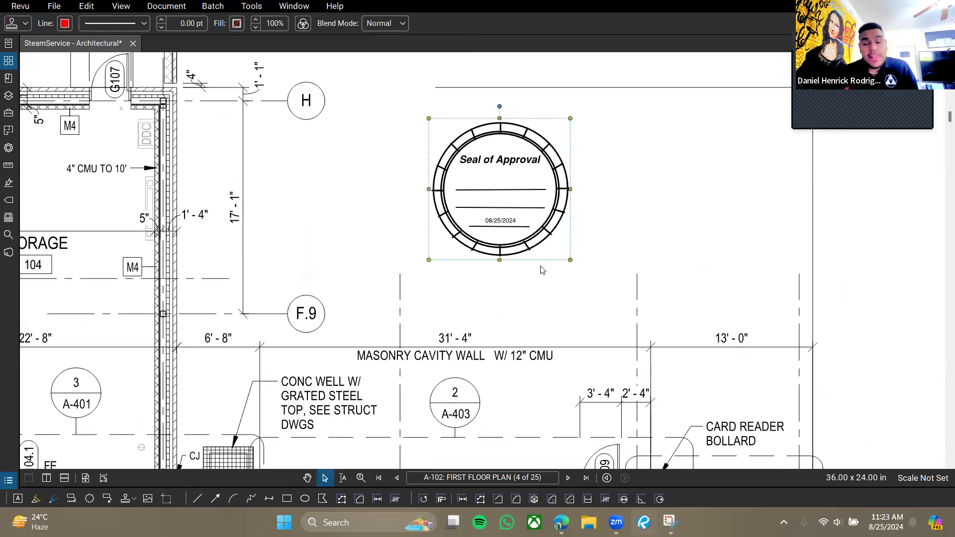
pyautogui.press('Escape')
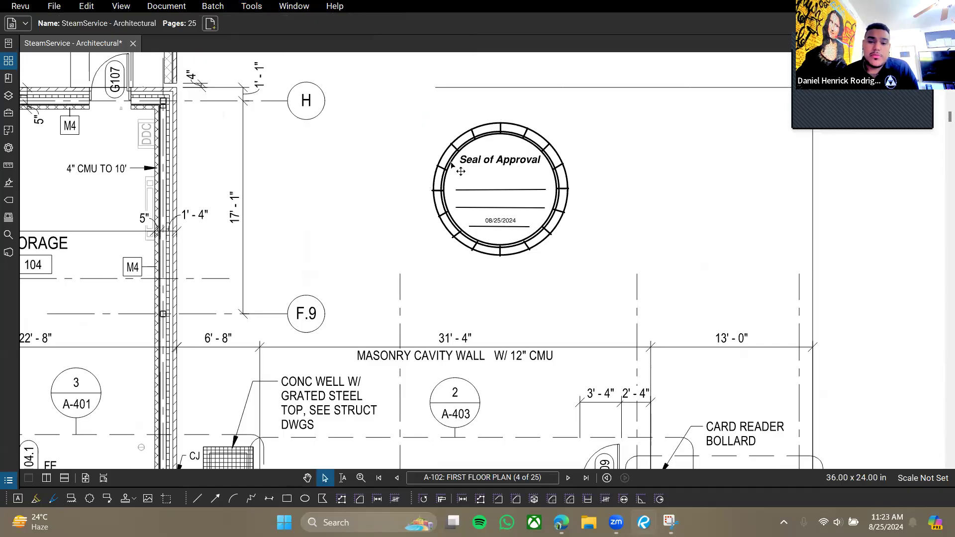
pyautogui.click(571, 224)
pyautogui.moveTo(572, 264); pyautogui.dragTo(611, 301)
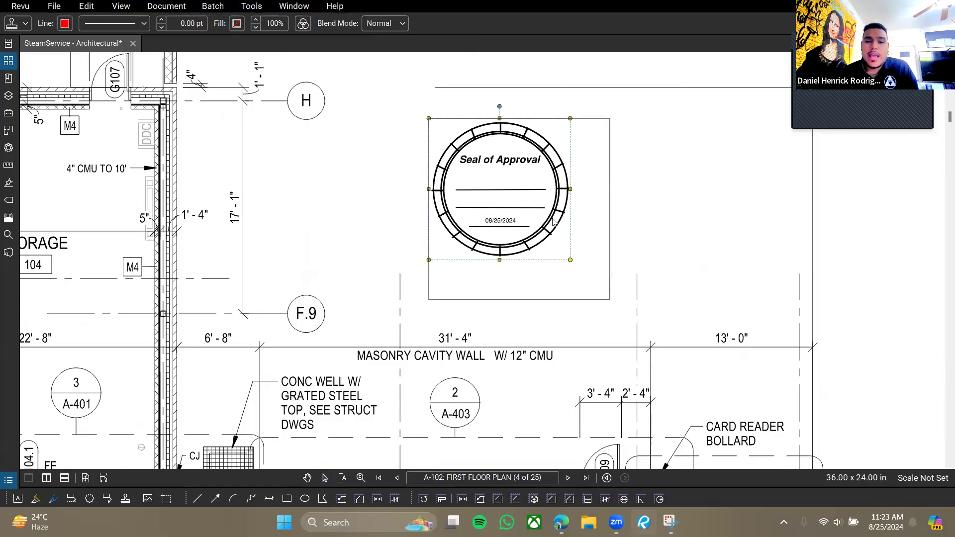
pyautogui.moveTo(590, 178); pyautogui.dragTo(572, 164)
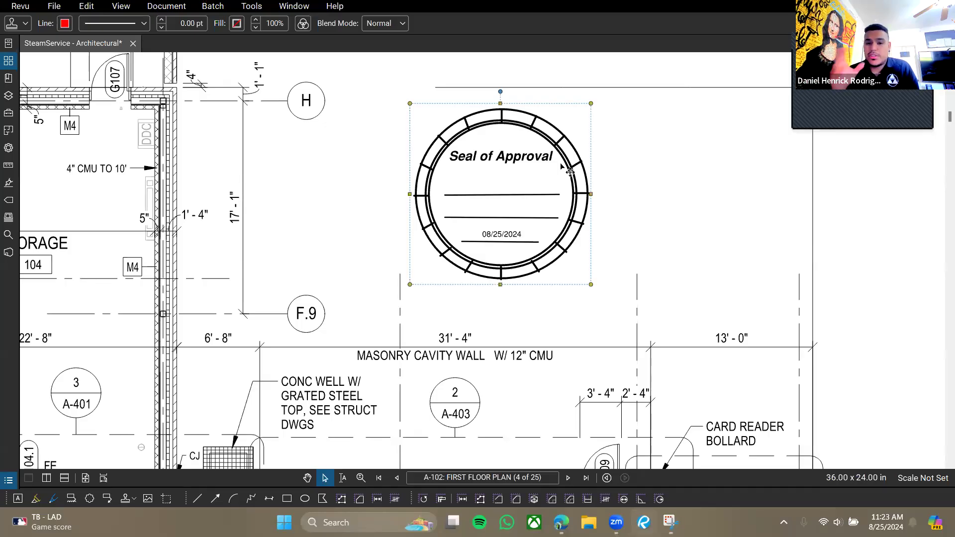
pyautogui.moveTo(517, 147); pyautogui.dragTo(480, 268)
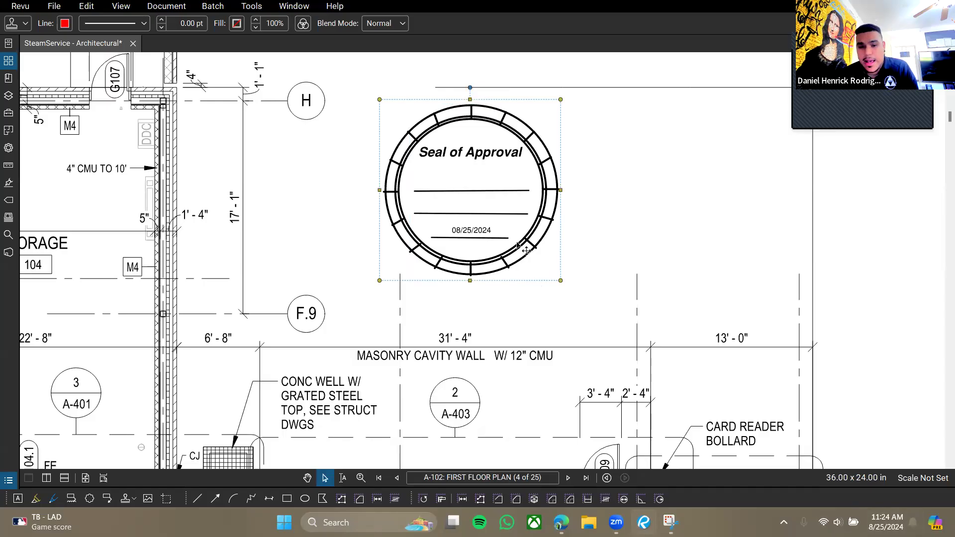
pyautogui.press('Delete')
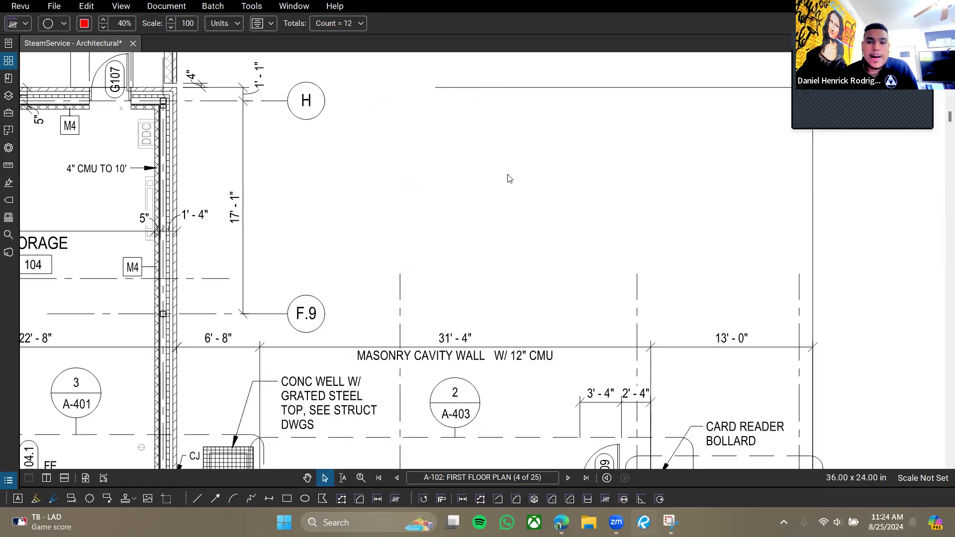
# Dismiss the Tools menu and zoom out across the A-102 first floor plan.
pyautogui.click(250, 11)
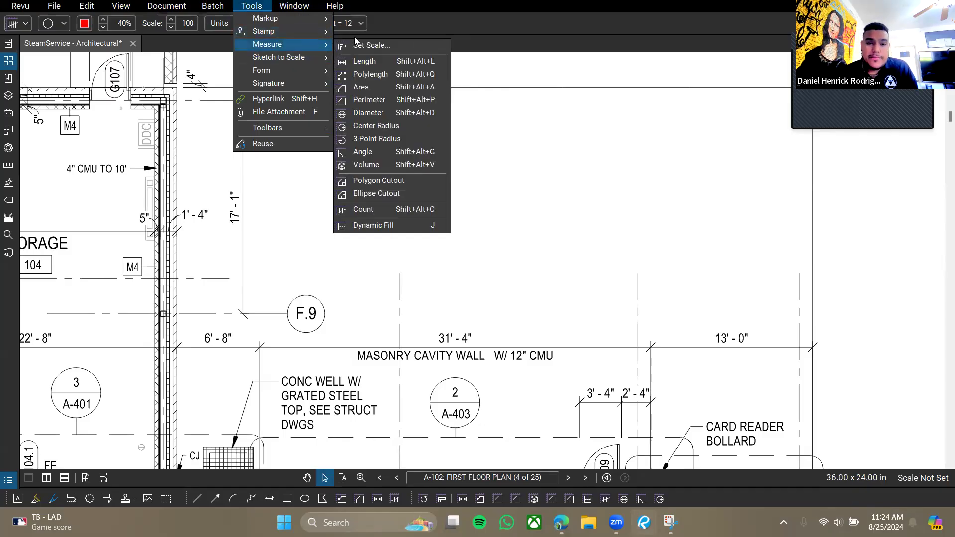
pyautogui.click(605, 160)
pyautogui.moveTo(390, 249); pyautogui.dragTo(512, 176)
pyautogui.scroll(-5, 511, 176)
pyautogui.scroll(-3, 514, 216)
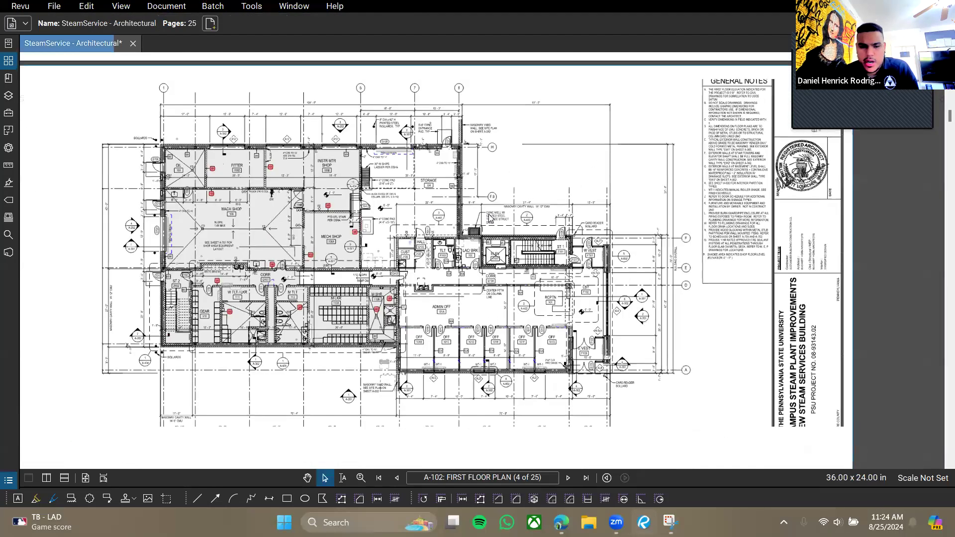
pyautogui.scroll(1, 457, 267)
pyautogui.scroll(1, 749, 344)
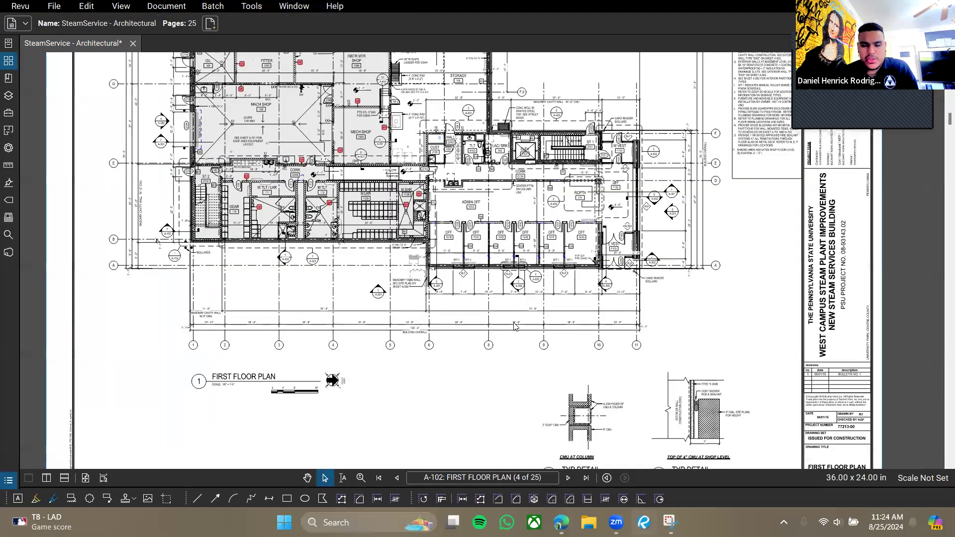
pyautogui.scroll(1, 618, 356)
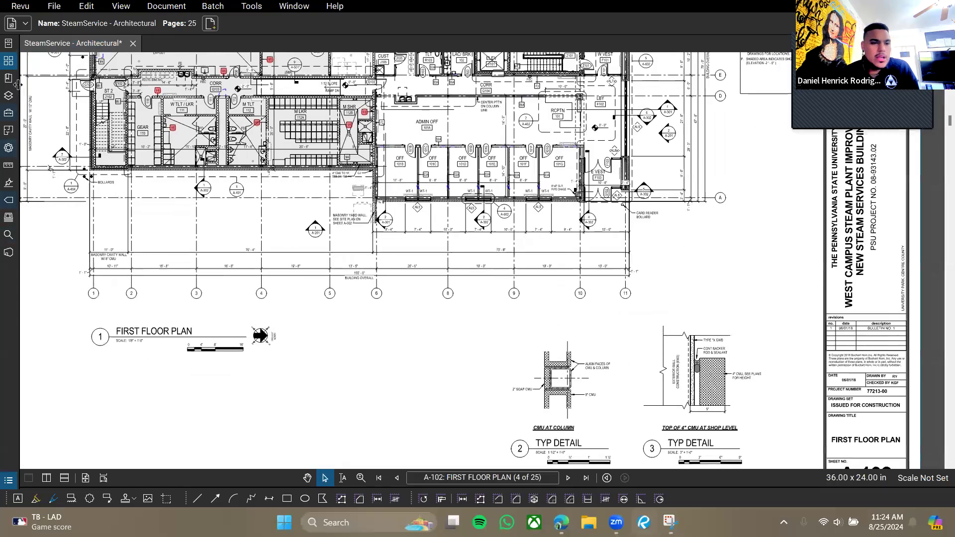
# Browse the page thumbnails A-001 to A-108, confirming no sheet has a scale set, then hide them.
pyautogui.click(9, 60)
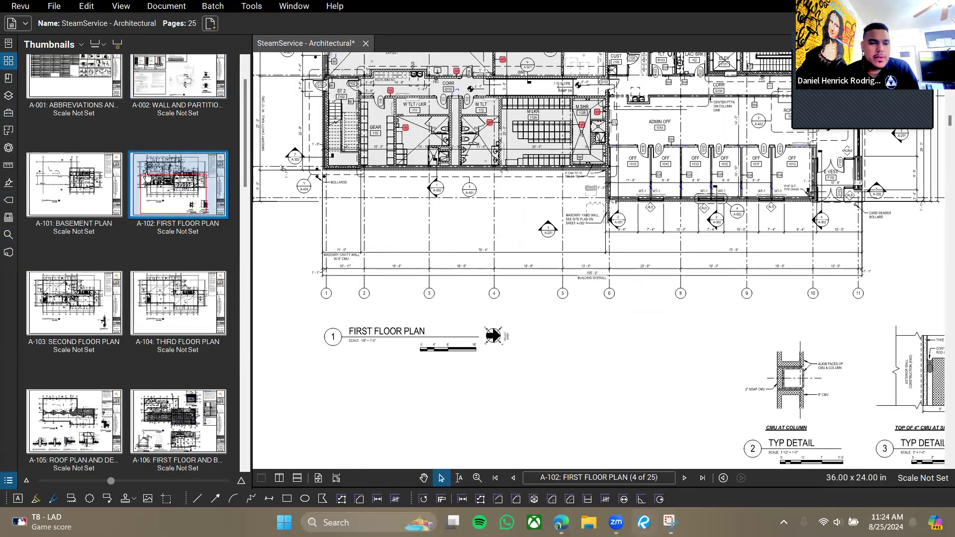
pyautogui.scroll(1, 144, 174)
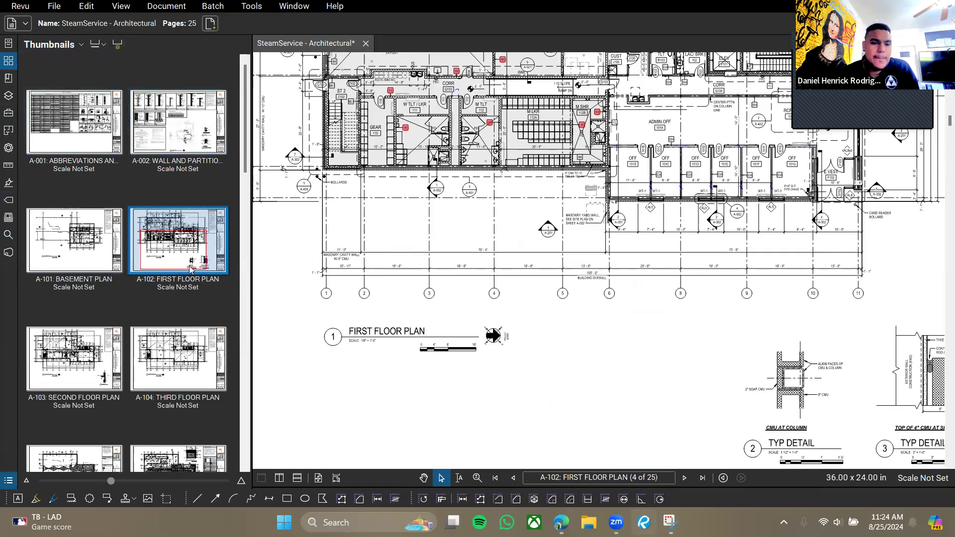
pyautogui.scroll(-3, 148, 215)
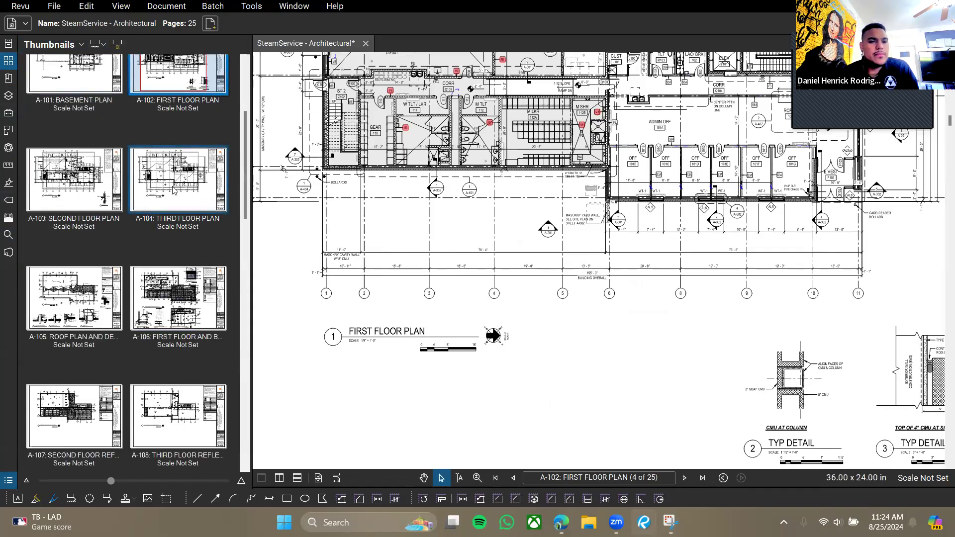
pyautogui.scroll(3, 172, 221)
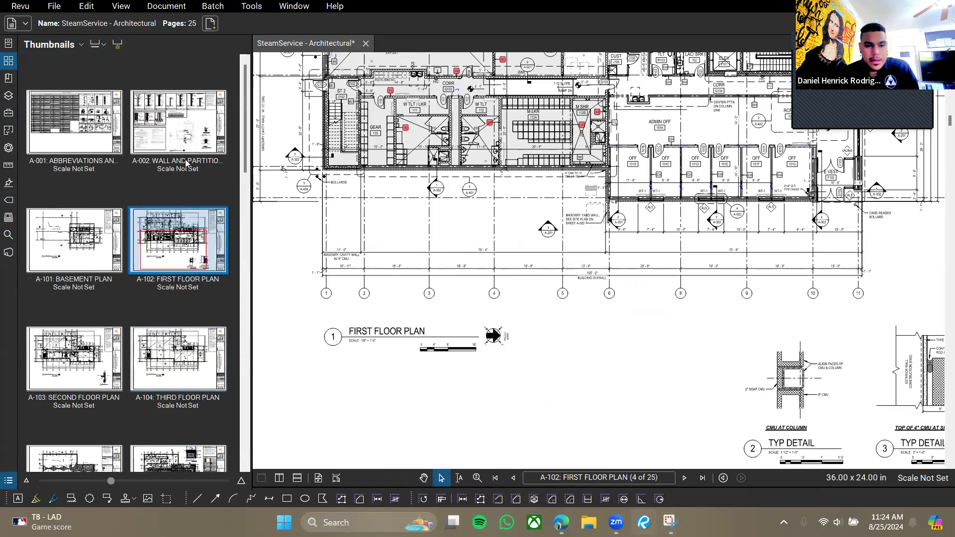
pyautogui.click(18, 68)
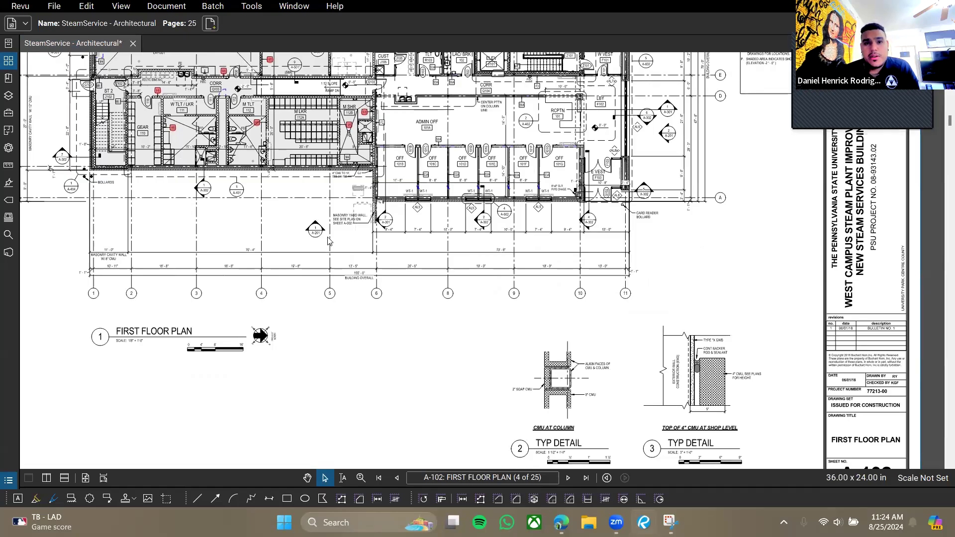
# Pan and zoom onto the FIRST FLOOR PLAN title, its SCALE: 1/8" = 1'-0" note and scale bar.
pyautogui.moveTo(383, 247); pyautogui.dragTo(498, 259)
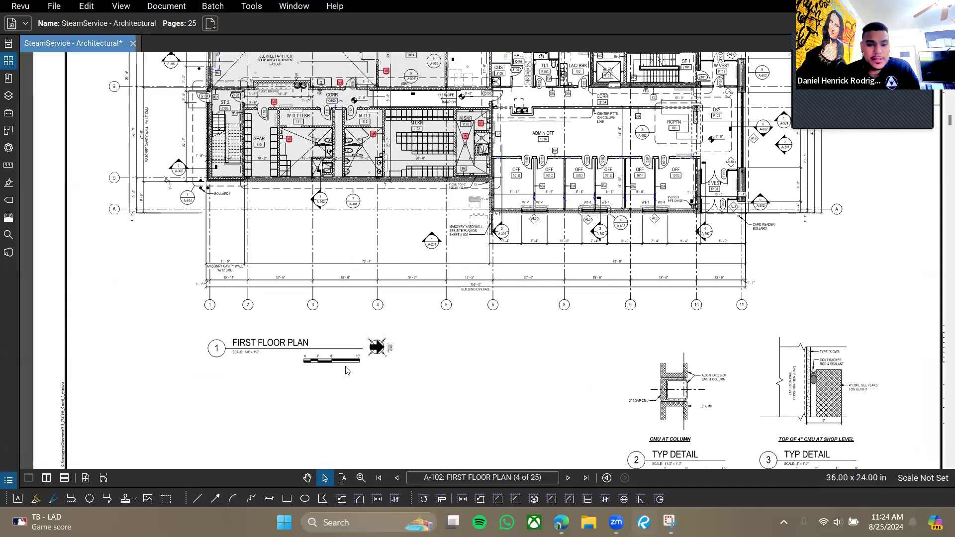
pyautogui.moveTo(354, 356); pyautogui.dragTo(391, 325)
pyautogui.scroll(2, 397, 285)
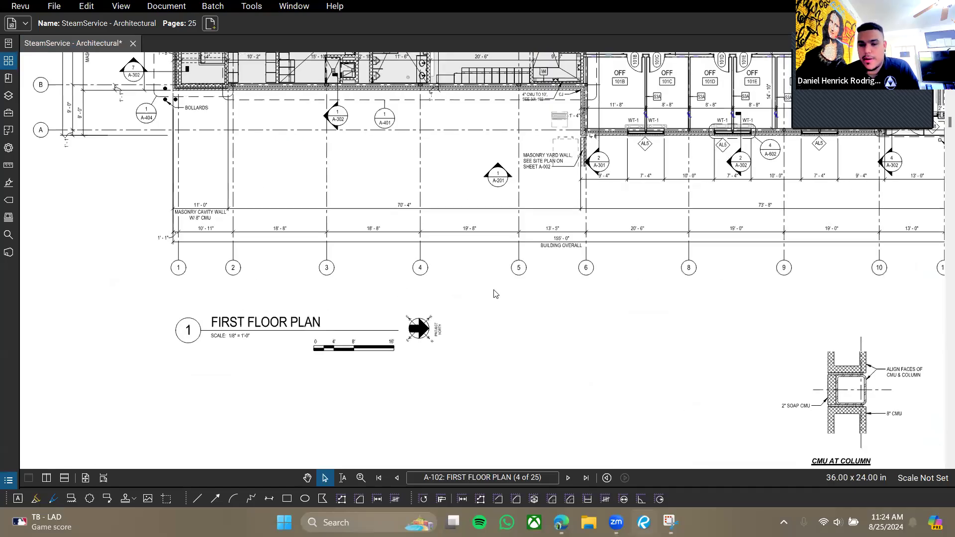
pyautogui.scroll(-5, 462, 245)
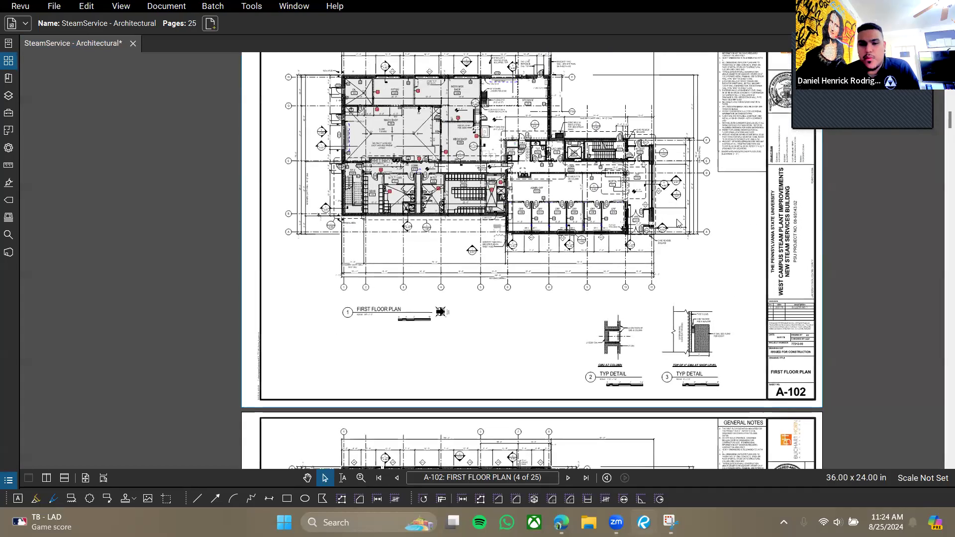
pyautogui.scroll(4, 773, 393)
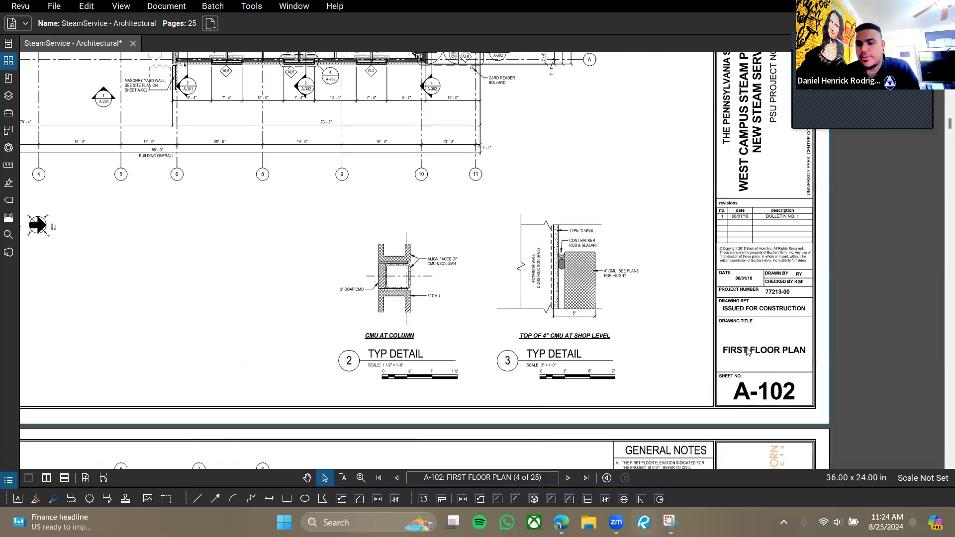
pyautogui.scroll(4, 391, 282)
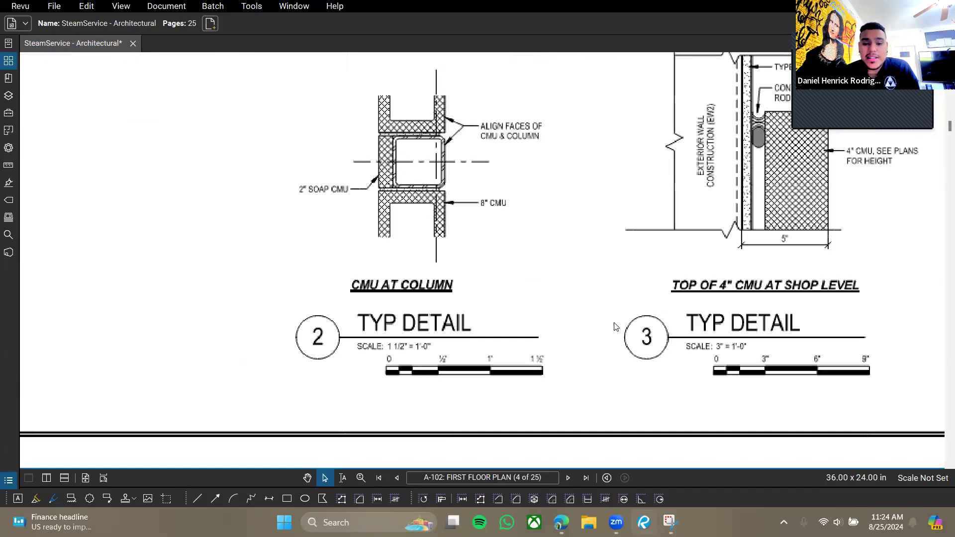
pyautogui.moveTo(749, 271); pyautogui.dragTo(690, 306)
pyautogui.moveTo(509, 289); pyautogui.dragTo(481, 308)
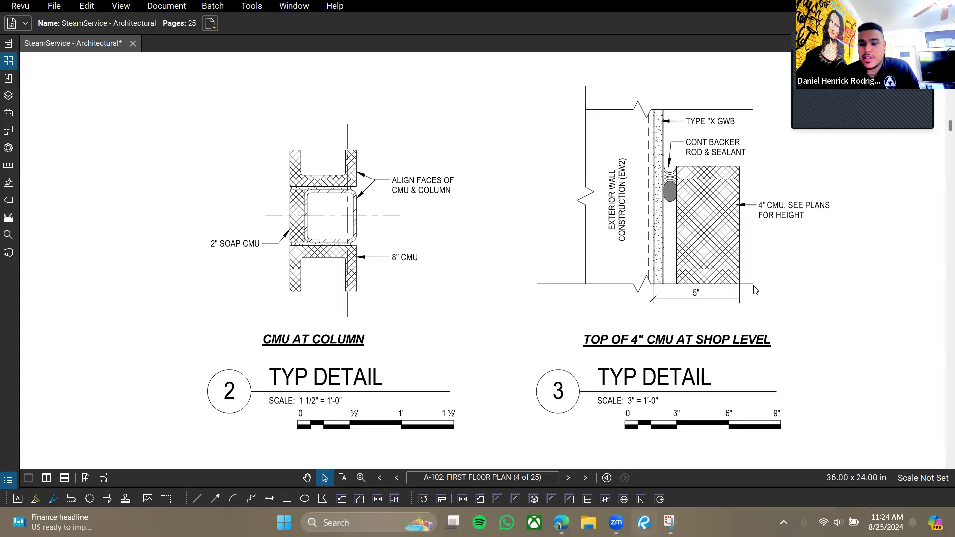
pyautogui.scroll(-4, 649, 309)
pyautogui.scroll(1, 531, 216)
pyautogui.moveTo(531, 213); pyautogui.dragTo(523, 285)
pyautogui.moveTo(303, 235); pyautogui.dragTo(324, 296)
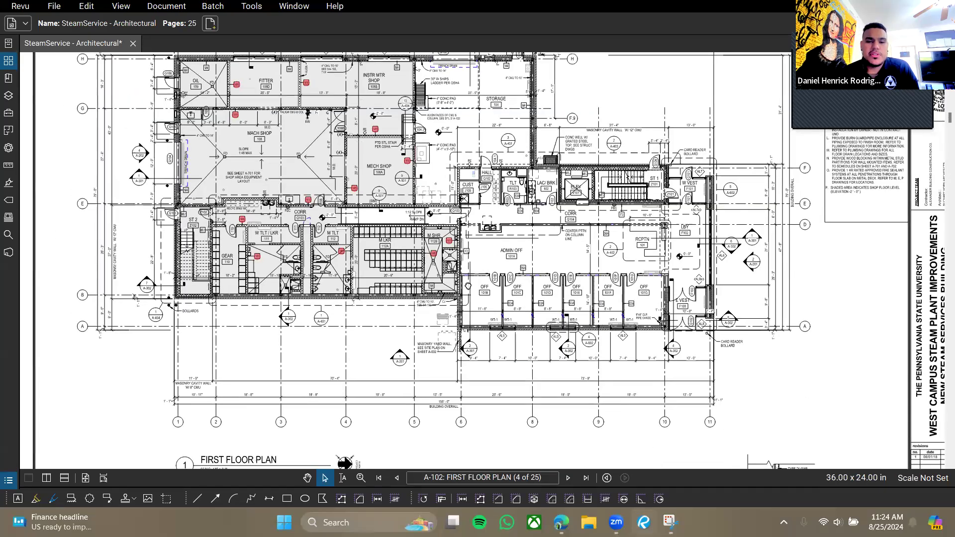
pyautogui.scroll(5, 337, 363)
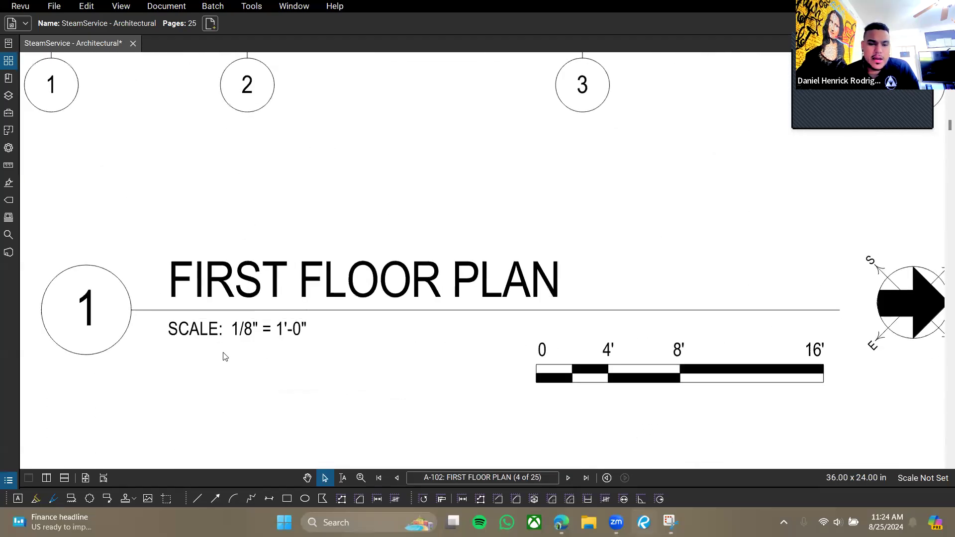
pyautogui.moveTo(225, 356); pyautogui.dragTo(273, 336)
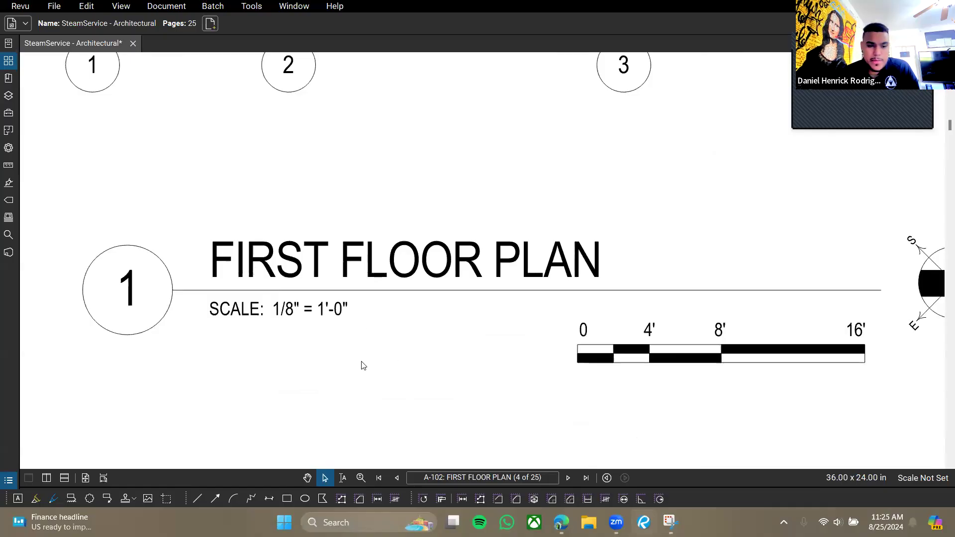
# Apply the 1/8" = 1'-0" preset scale to the four selected pages.
pyautogui.click(908, 478)
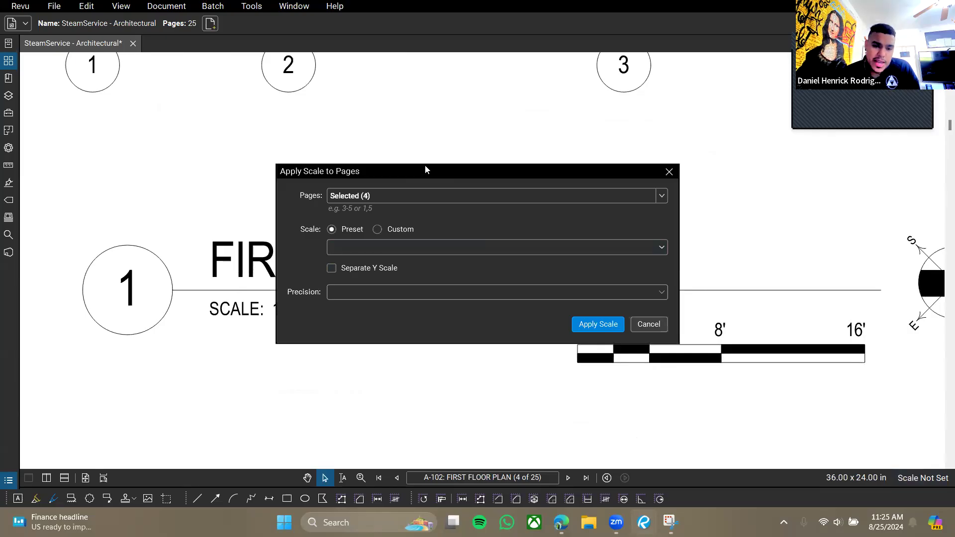
pyautogui.moveTo(425, 169); pyautogui.dragTo(404, 57)
pyautogui.click(326, 137)
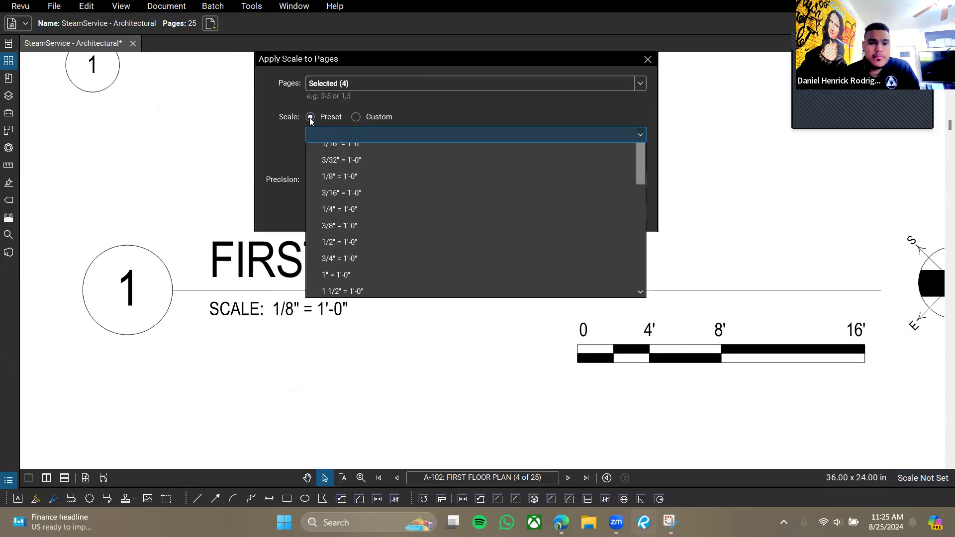
pyautogui.click(342, 202)
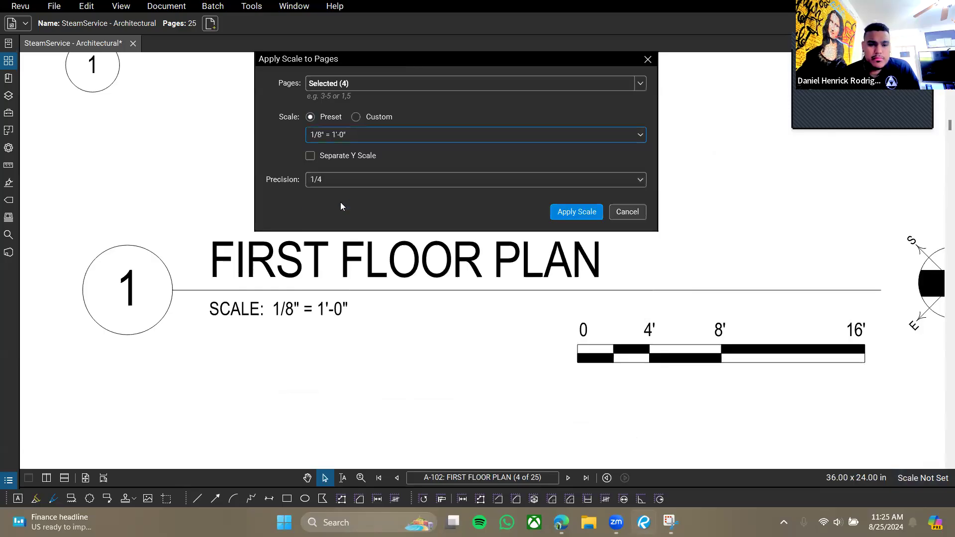
pyautogui.click(577, 215)
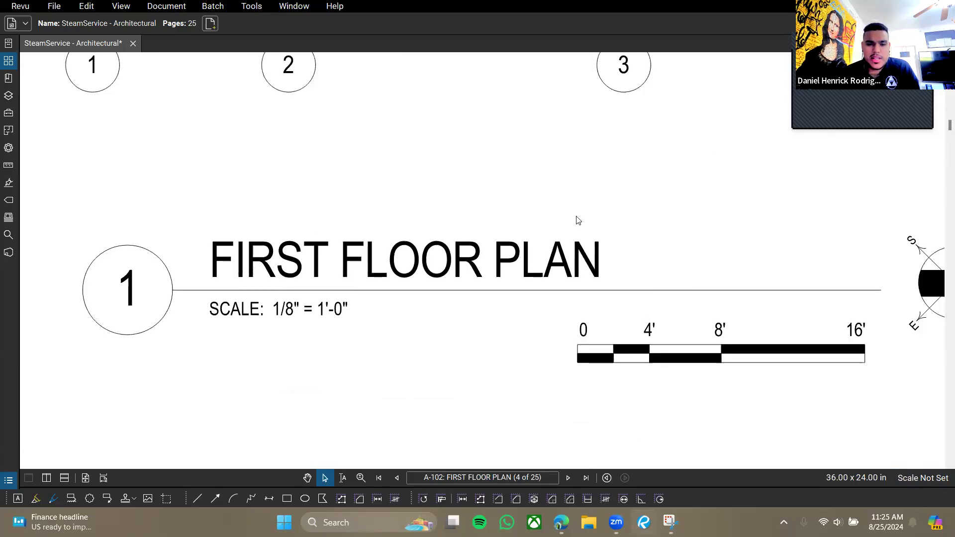
# Pan and zoom the plan to bring gridlines 4 to 6 into view.
pyautogui.scroll(-5, 606, 248)
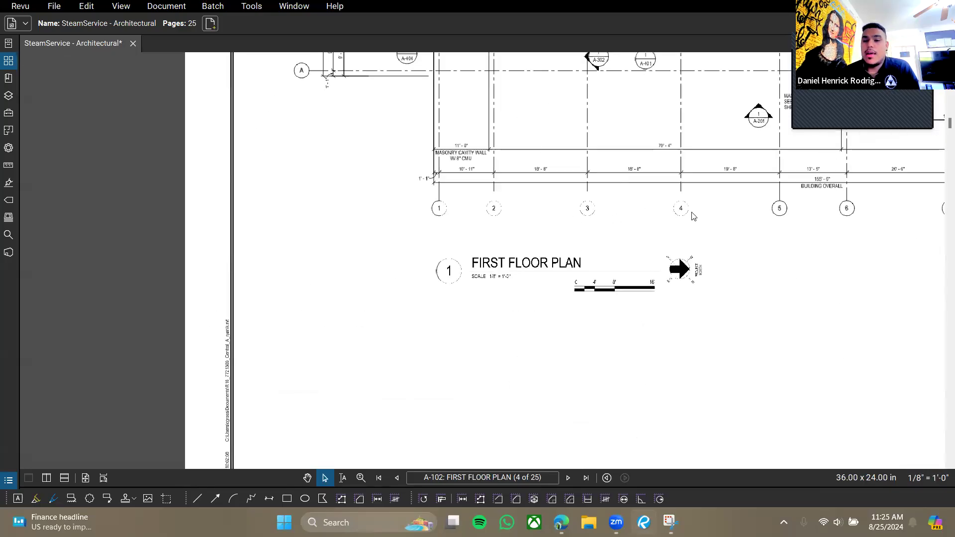
pyautogui.scroll(3, 669, 235)
pyautogui.moveTo(729, 209); pyautogui.dragTo(537, 279)
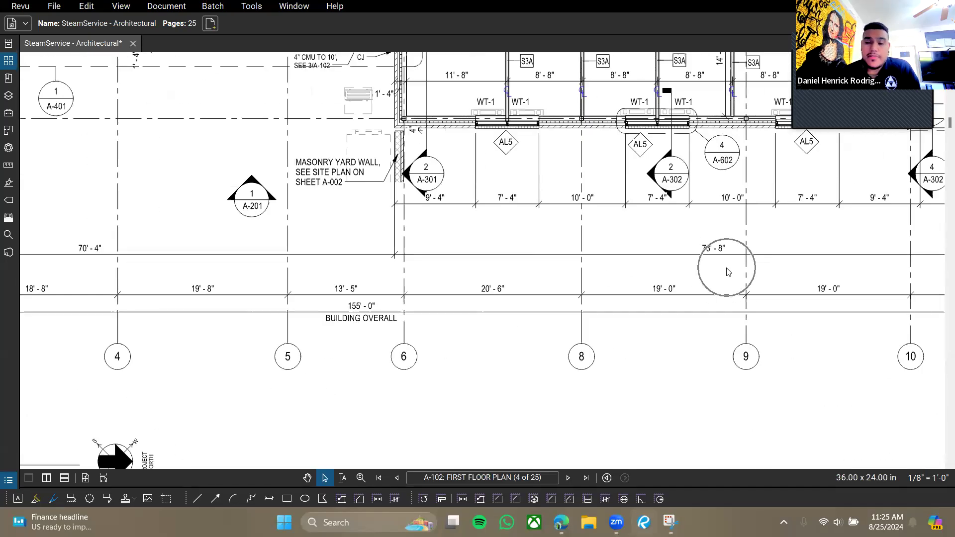
pyautogui.moveTo(772, 268); pyautogui.dragTo(617, 344)
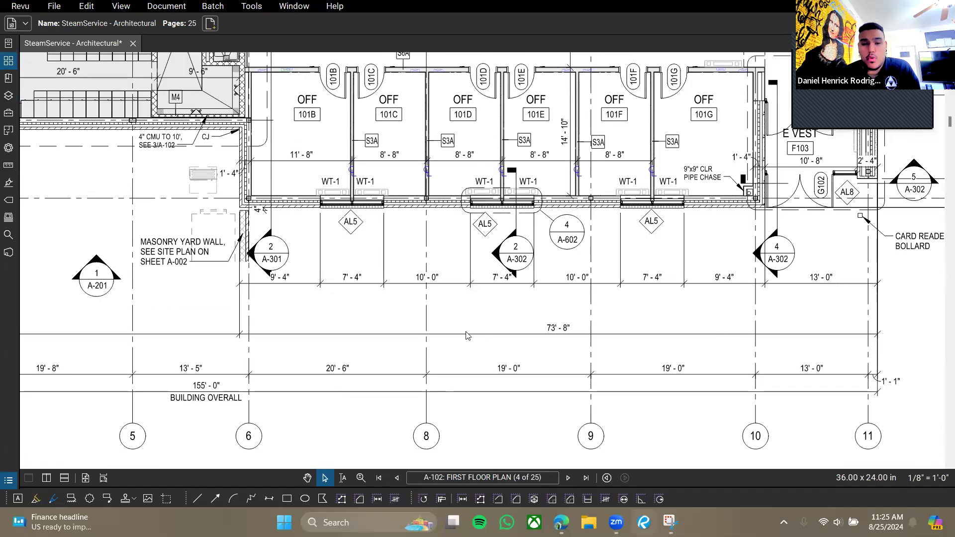
pyautogui.moveTo(305, 367); pyautogui.dragTo(525, 294)
pyautogui.scroll(-3, 434, 296)
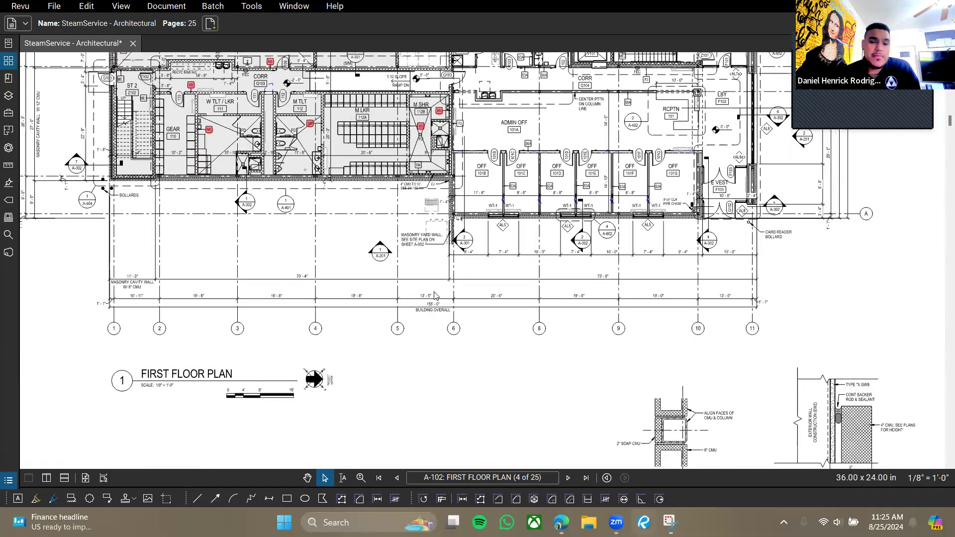
pyautogui.scroll(2, 525, 208)
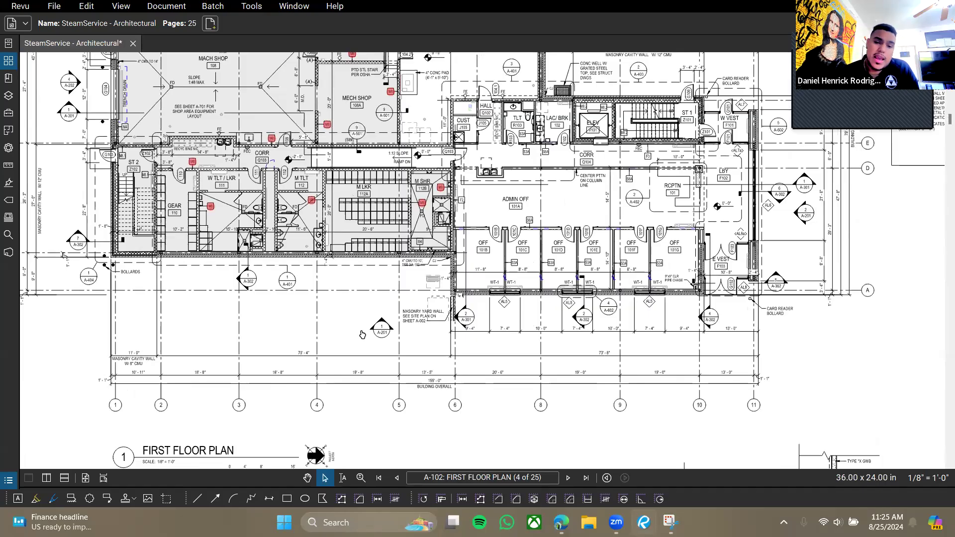
pyautogui.moveTo(397, 320); pyautogui.dragTo(487, 284)
pyautogui.moveTo(445, 324)
pyautogui.mouseDown()
pyautogui.moveTo(427, 282)
pyautogui.moveTo(437, 271)
pyautogui.mouseUp()
pyautogui.scroll(4, 429, 279)
pyautogui.scroll(2, 438, 271)
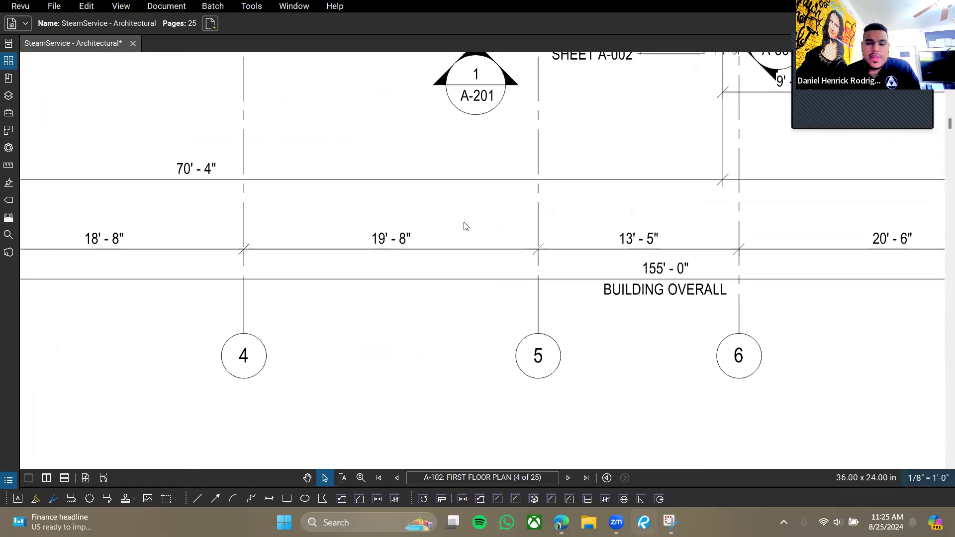
pyautogui.click(378, 231)
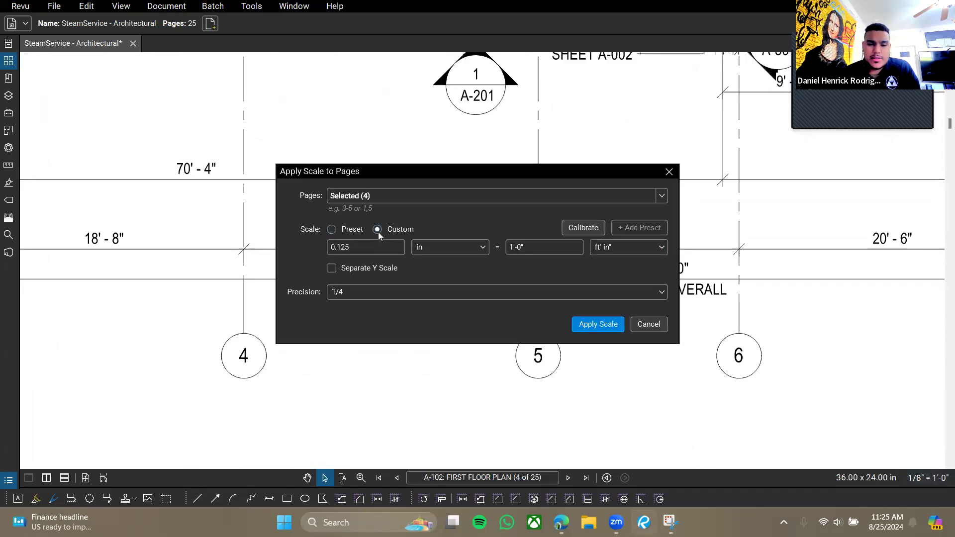
pyautogui.moveTo(395, 168); pyautogui.dragTo(359, 41)
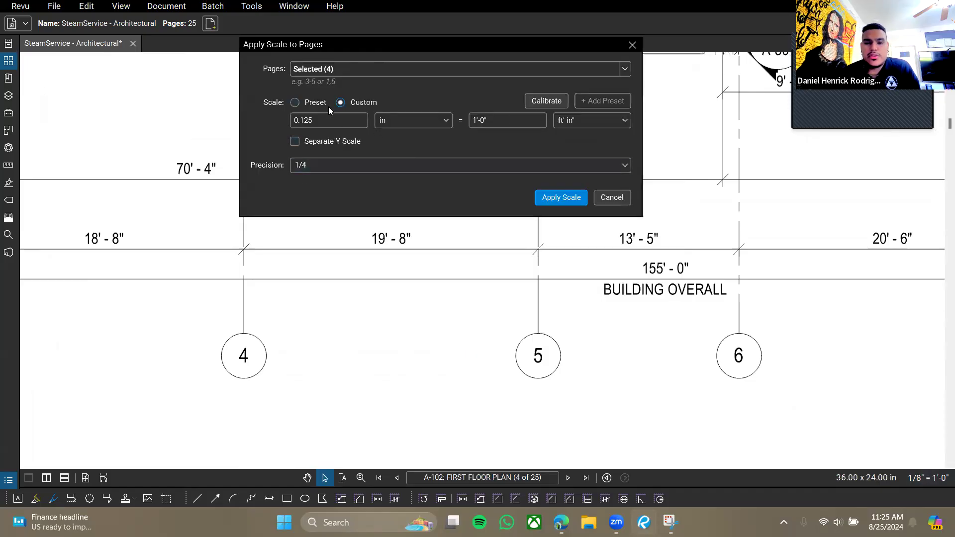
pyautogui.click(542, 102)
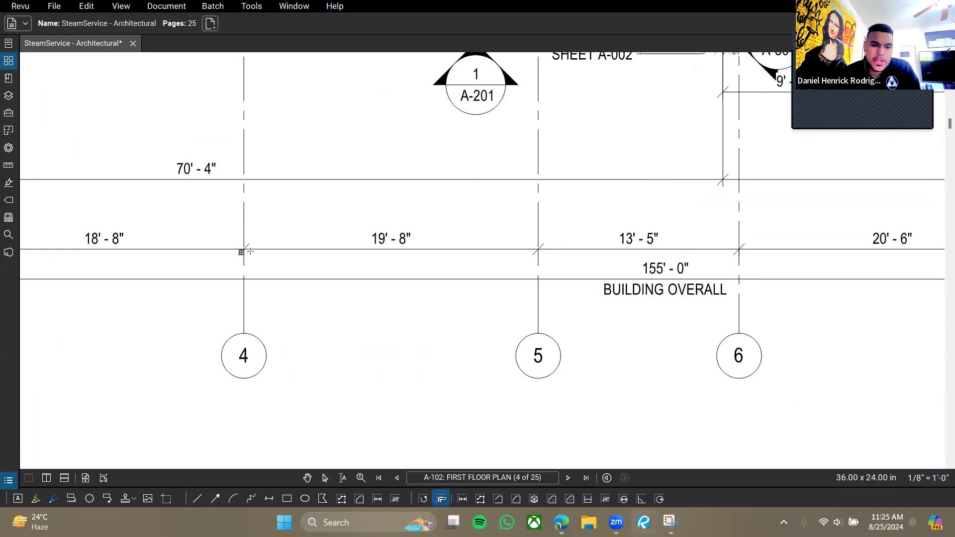
pyautogui.click(539, 248)
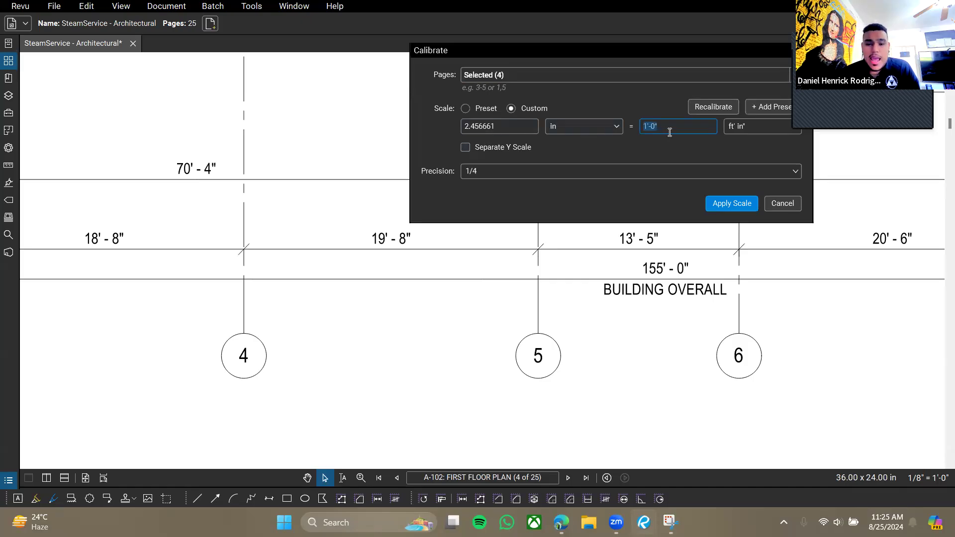
pyautogui.write('19')
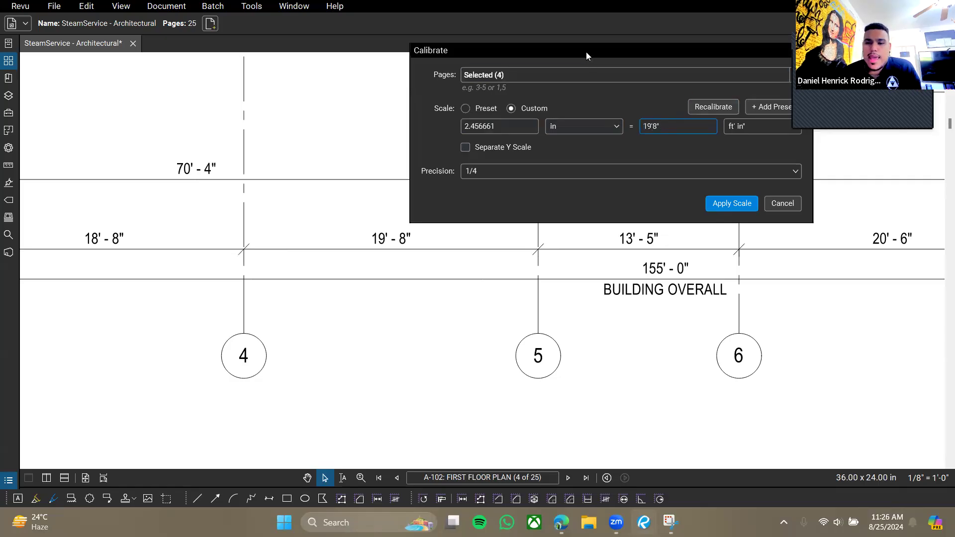
pyautogui.moveTo(586, 51); pyautogui.dragTo(539, 40)
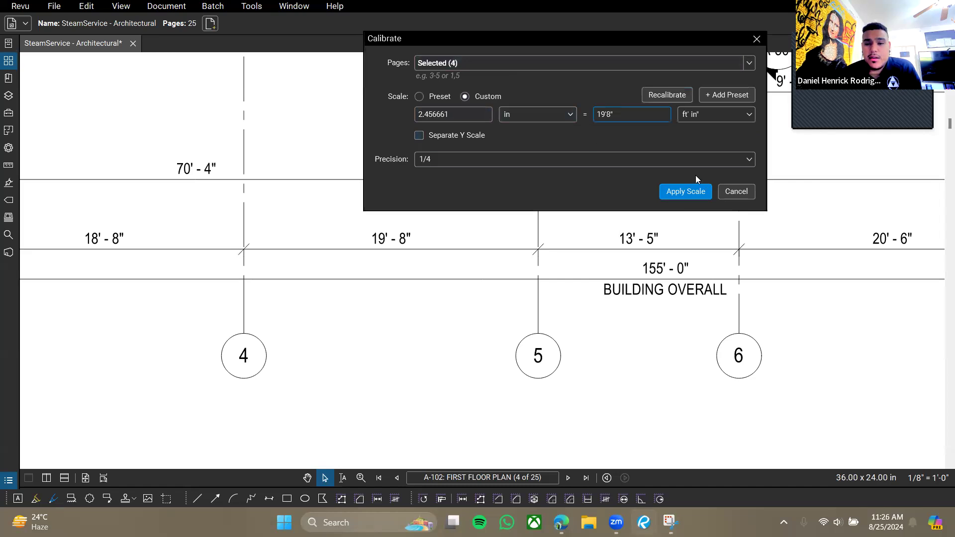
pyautogui.click(736, 193)
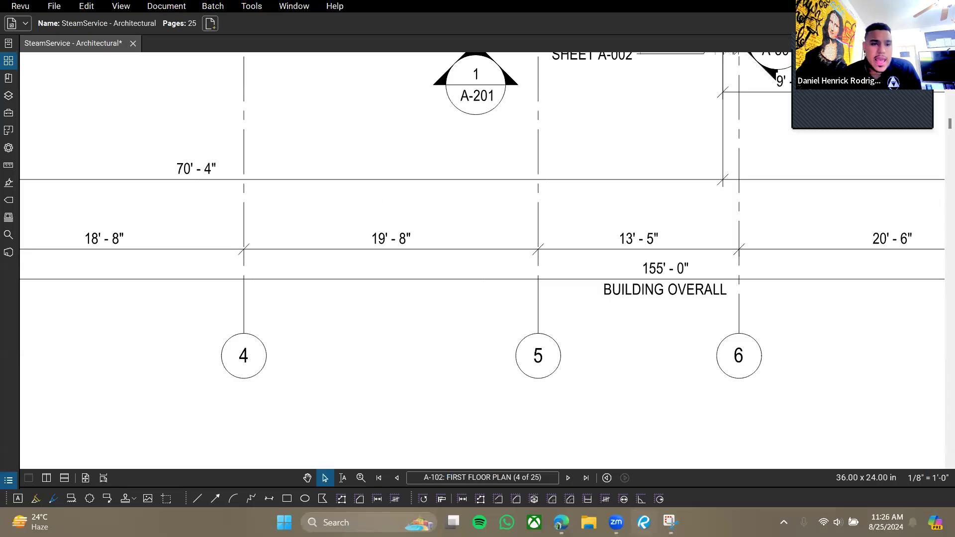
# Measure 19'-7 3/4" from gridline 4 to gridline 5 and lift it above the dimension string.
pyautogui.click(266, 14)
pyautogui.moveTo(274, 46)
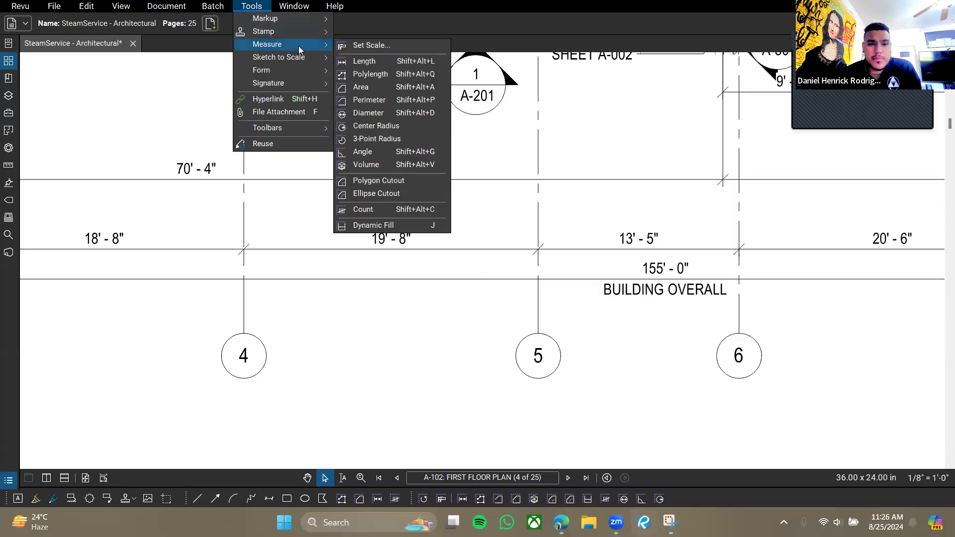
pyautogui.click(358, 61)
pyautogui.click(243, 250)
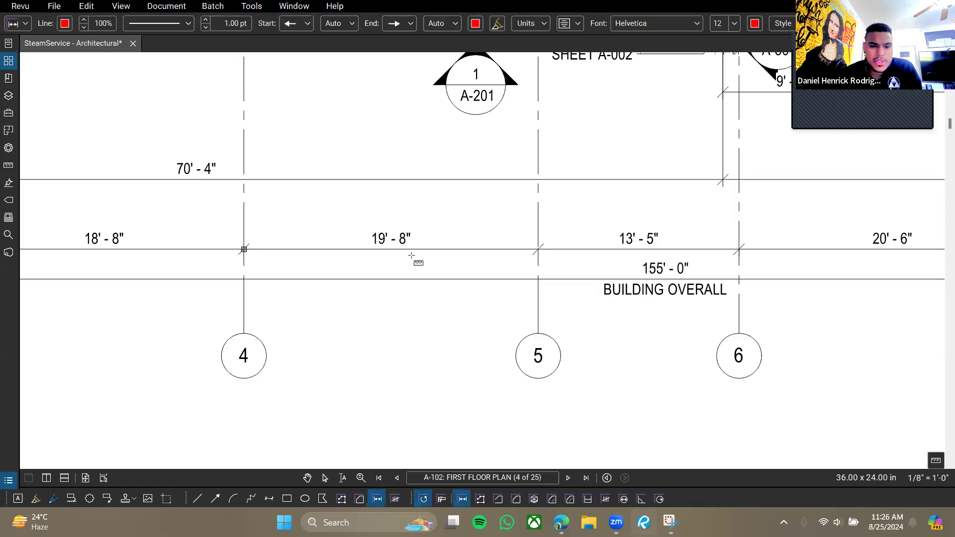
pyautogui.click(539, 249)
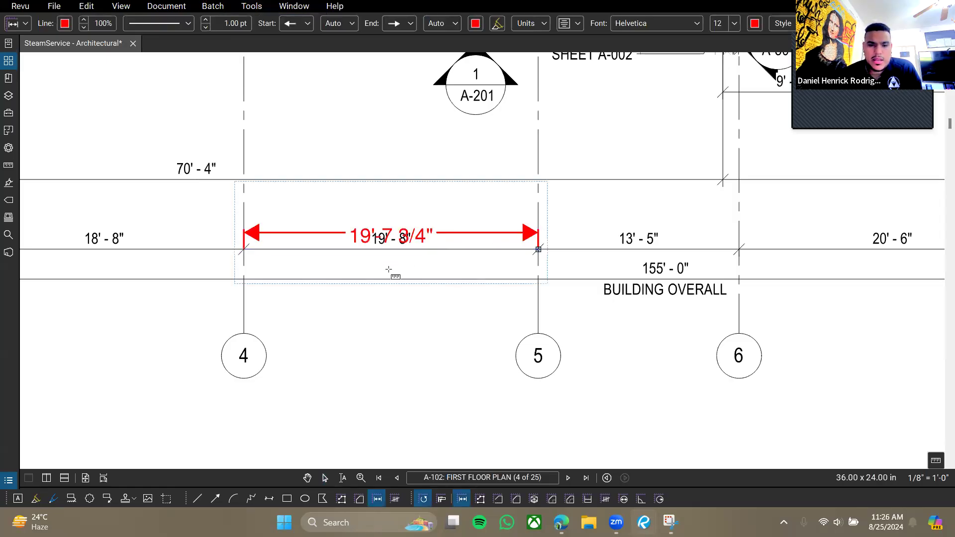
pyautogui.press('Escape')
pyautogui.click(390, 240)
pyautogui.moveTo(391, 233); pyautogui.dragTo(390, 212)
pyautogui.click(474, 339)
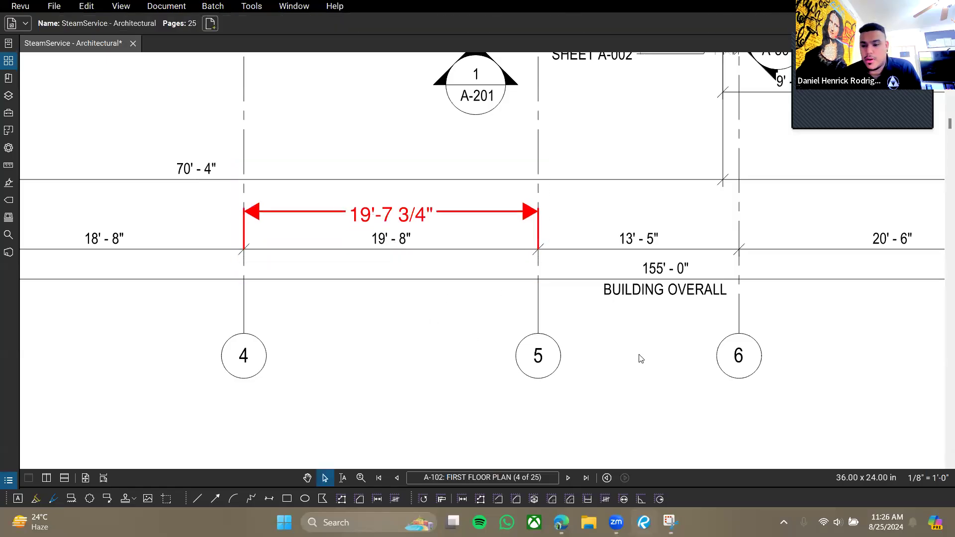
# Set the page scale precision to 1/2 so the measurement reads 19'-8".
pyautogui.click(932, 479)
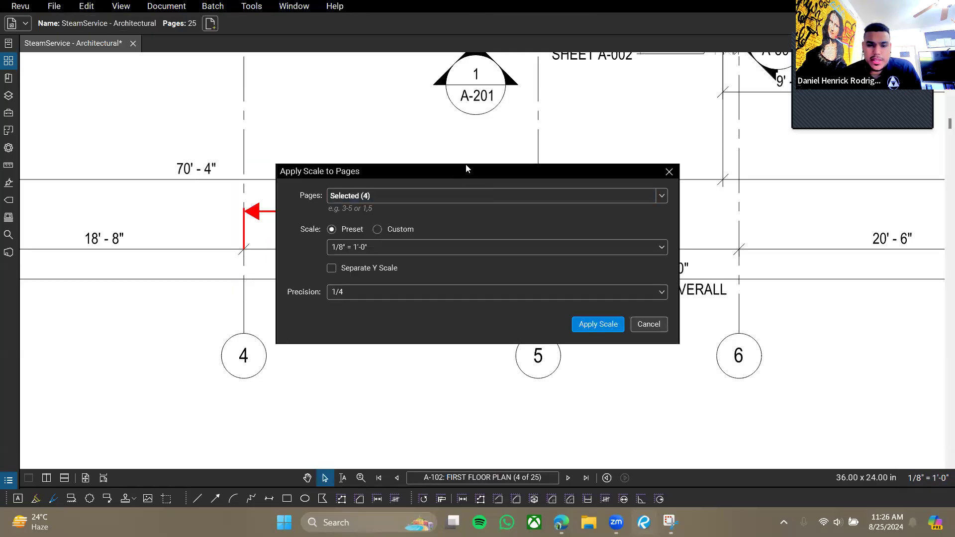
pyautogui.moveTo(465, 169); pyautogui.dragTo(597, 18)
pyautogui.click(504, 142)
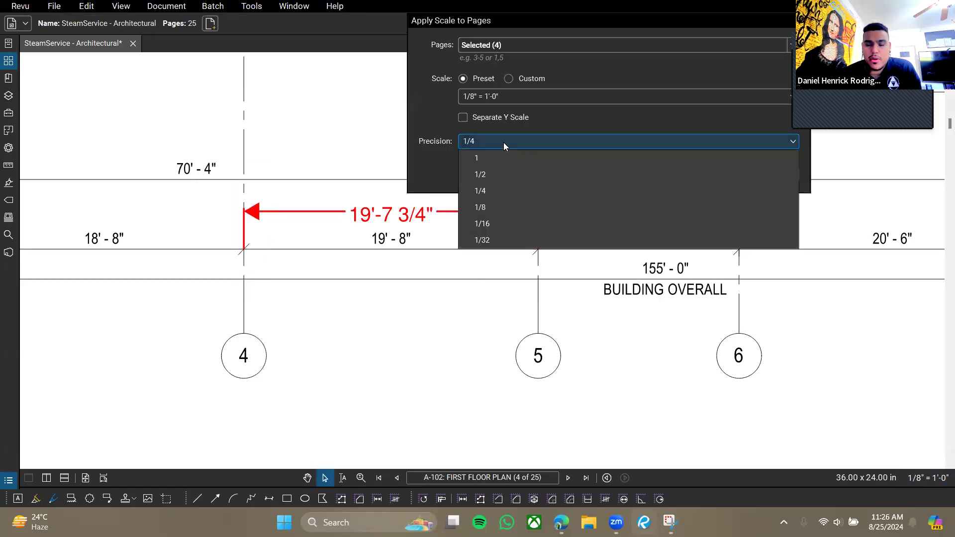
pyautogui.click(489, 175)
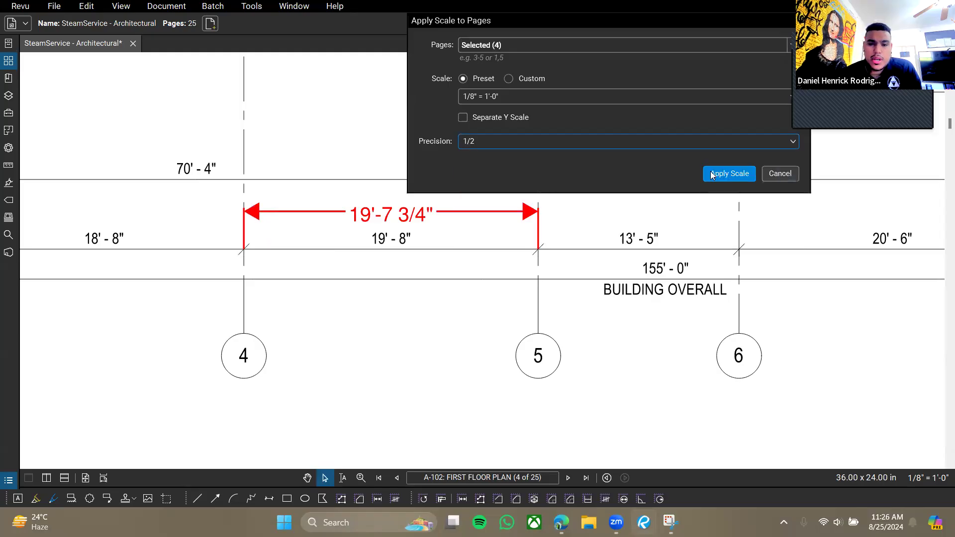
pyautogui.click(741, 173)
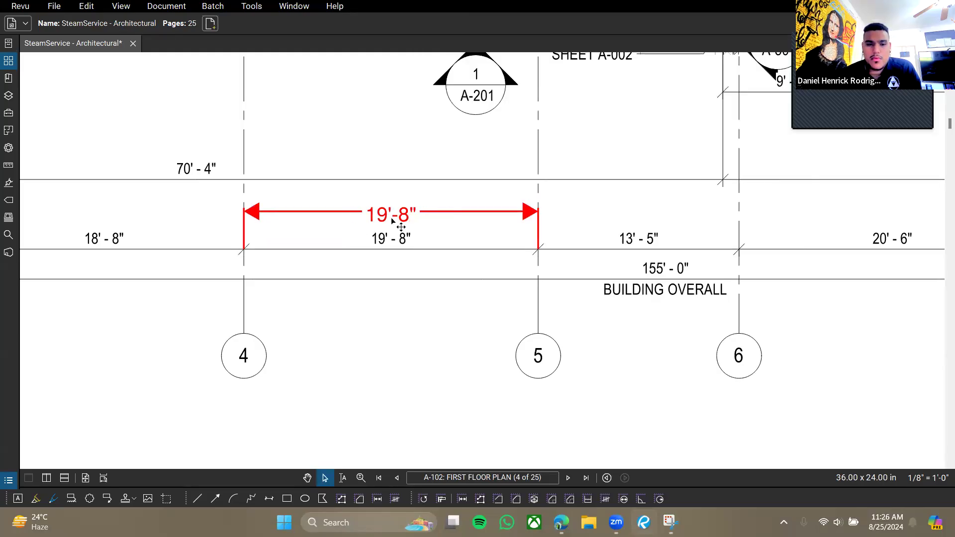
# Delete the 19'-8" test length measurement.
pyautogui.click(403, 251)
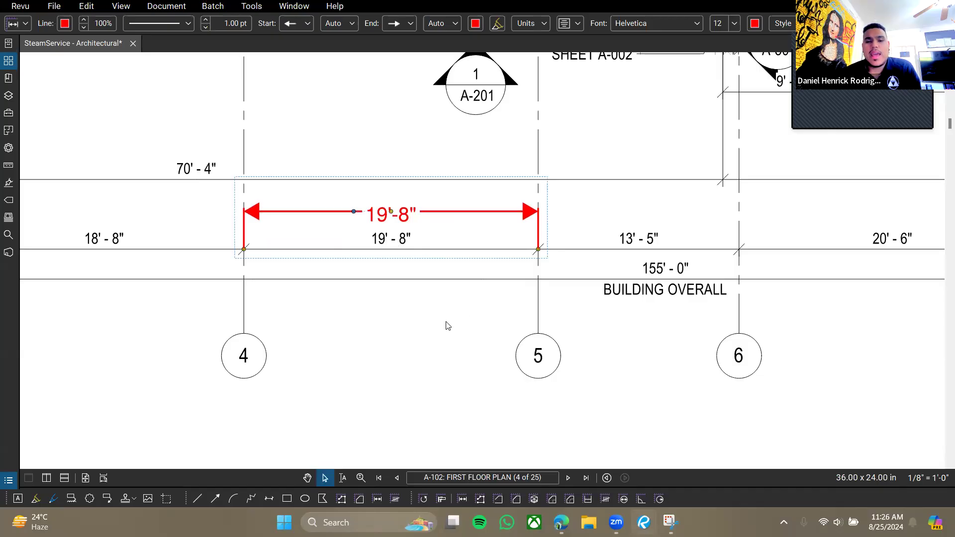
pyautogui.press('Delete')
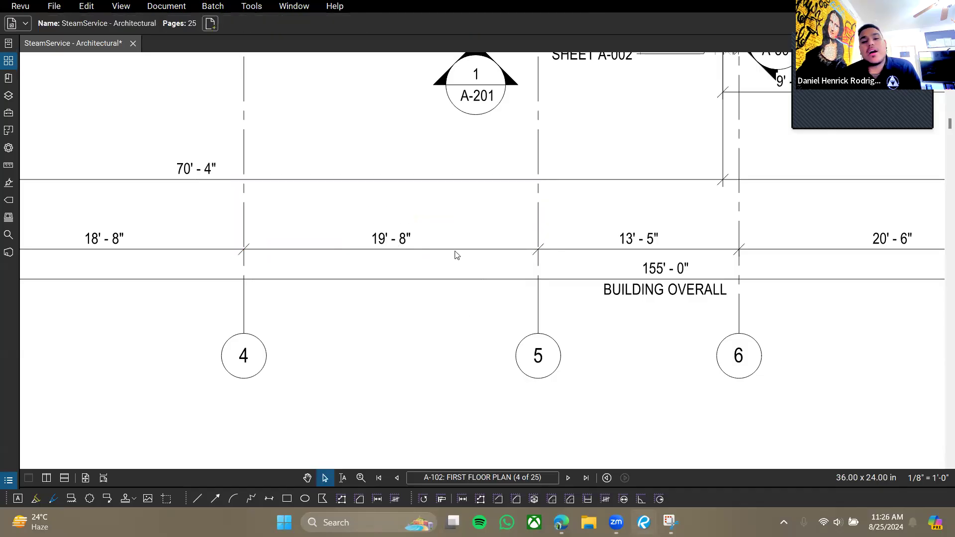
pyautogui.moveTo(423, 243); pyautogui.dragTo(426, 252)
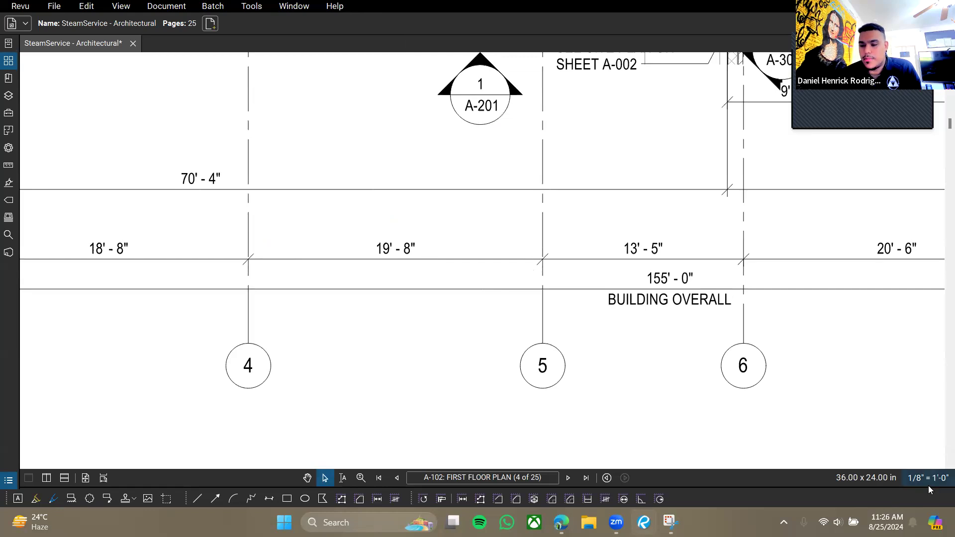
pyautogui.scroll(-4, 363, 238)
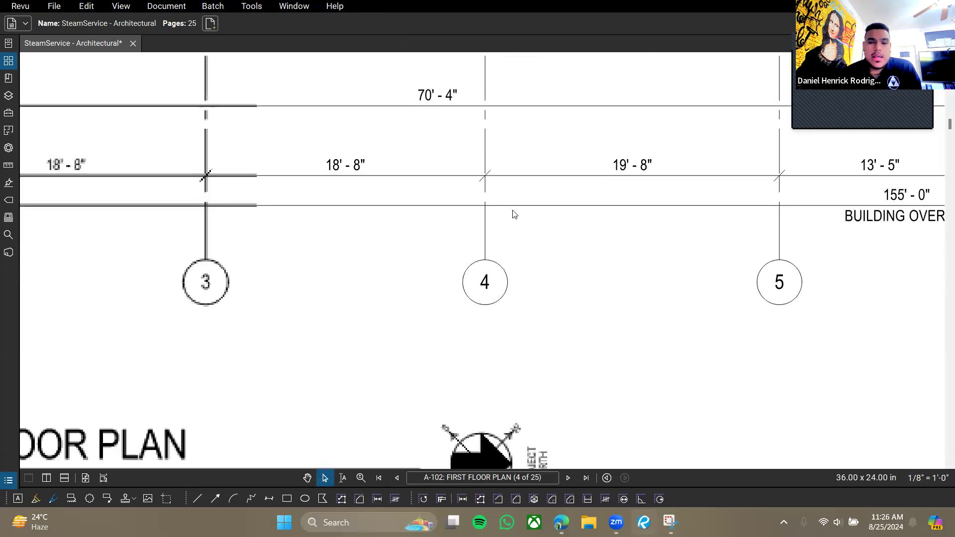
# Zoom and pan to show gridlines 1–6 and the FIRST FLOOR PLAN title together.
pyautogui.scroll(2, 145, 372)
pyautogui.moveTo(392, 184); pyautogui.dragTo(407, 223)
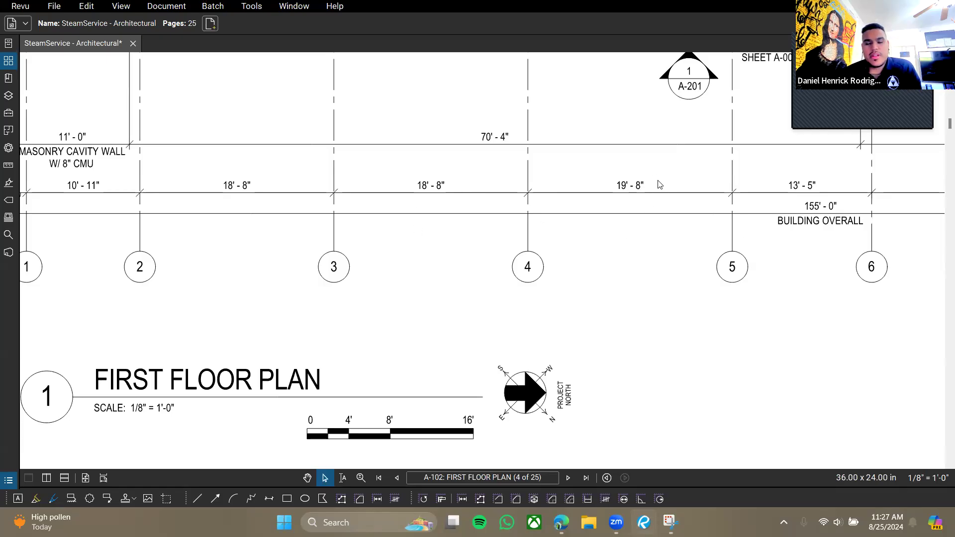
pyautogui.click(913, 478)
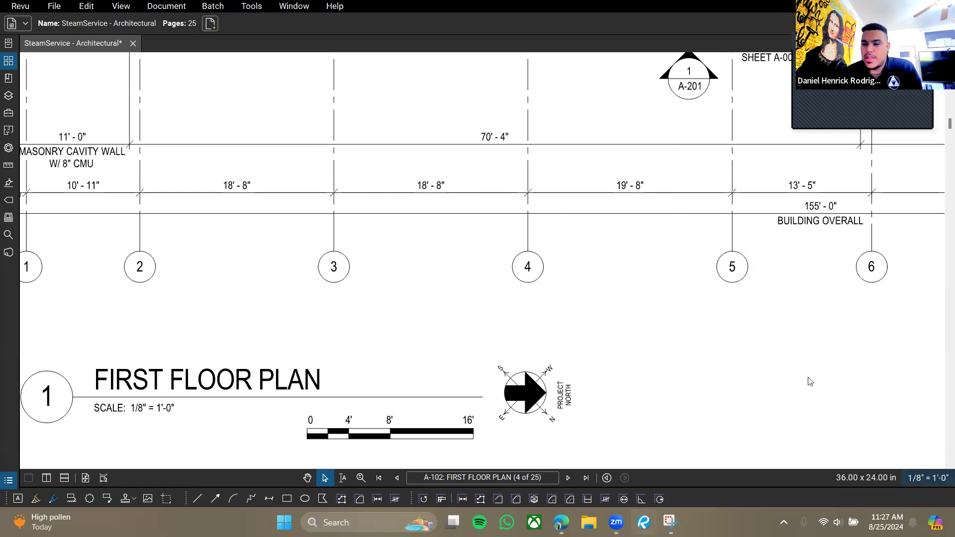
# Confirm 1/2 precision at 1/8" = 1'-0", close the scale dialog, and zoom out to the full plan.
pyautogui.click(351, 292)
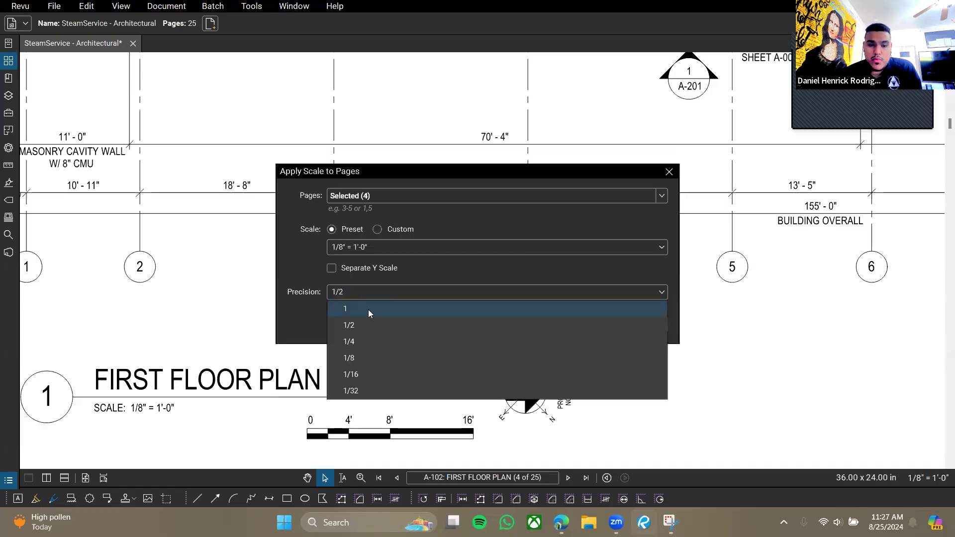
pyautogui.click(403, 171)
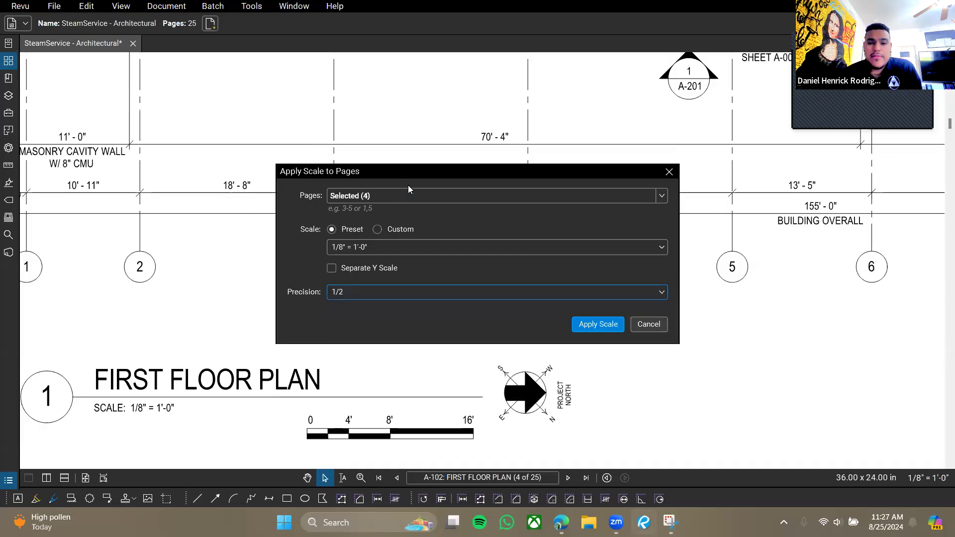
pyautogui.moveTo(408, 171); pyautogui.dragTo(410, 266)
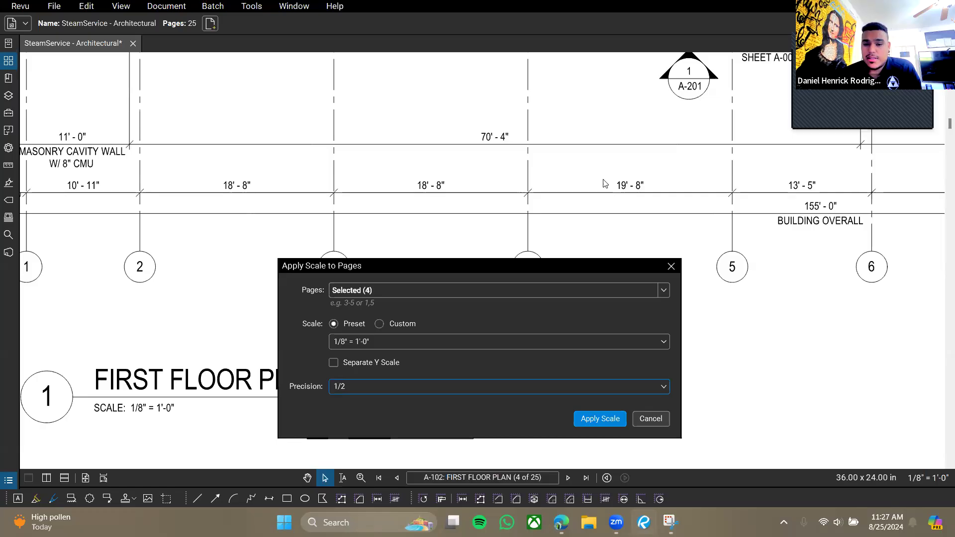
pyautogui.click(433, 387)
pyautogui.click(382, 387)
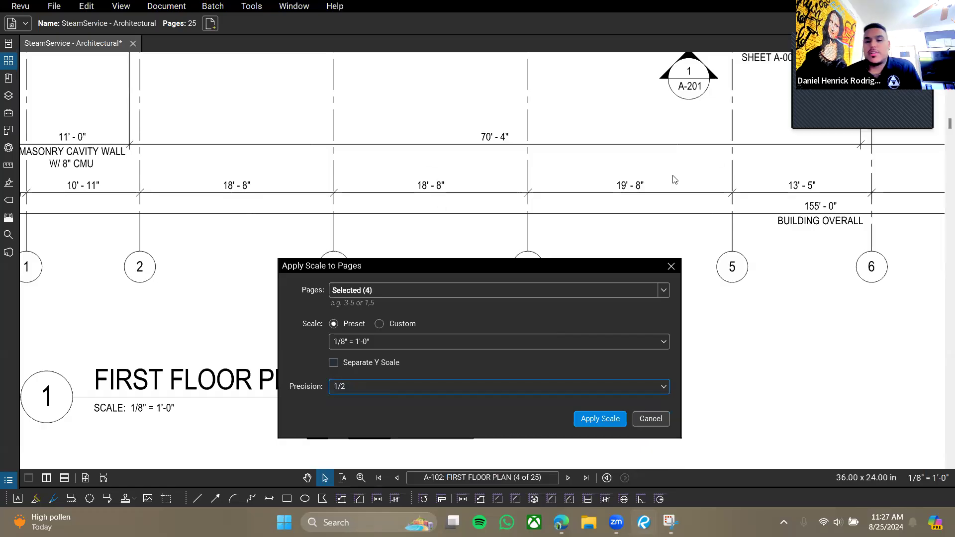
pyautogui.click(400, 389)
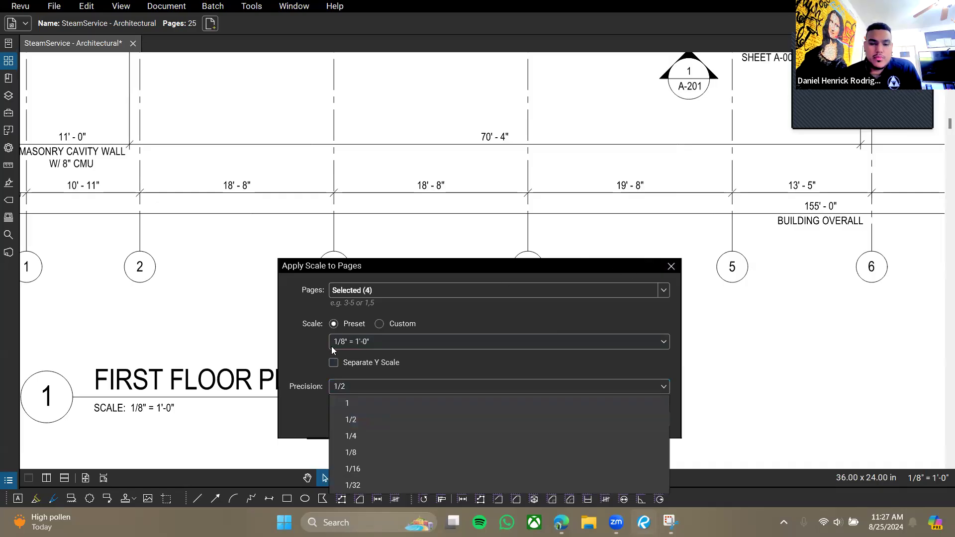
pyautogui.click(313, 336)
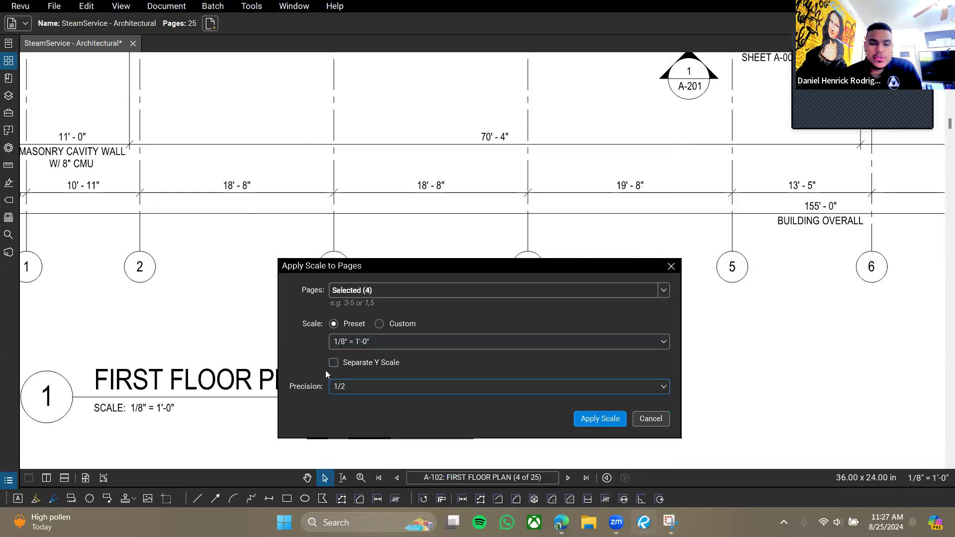
pyautogui.click(672, 267)
pyautogui.moveTo(722, 346); pyautogui.dragTo(550, 276)
pyautogui.scroll(-5, 551, 271)
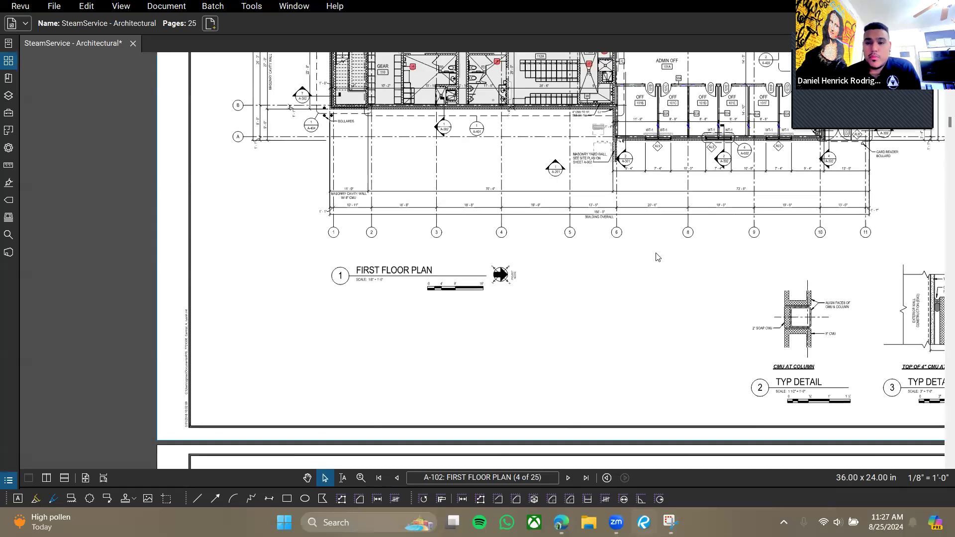
# Check that the first floor plan's page scale is 1/8" = 1'-0".
pyautogui.moveTo(684, 168)
pyautogui.mouseDown()
pyautogui.moveTo(572, 235)
pyautogui.moveTo(579, 229)
pyautogui.mouseUp()
pyautogui.moveTo(599, 114)
pyautogui.mouseDown()
pyautogui.moveTo(582, 164)
pyautogui.moveTo(579, 222)
pyautogui.moveTo(513, 151)
pyautogui.moveTo(471, 128)
pyautogui.moveTo(460, 175)
pyautogui.moveTo(457, 158)
pyautogui.moveTo(370, 170)
pyautogui.moveTo(430, 271)
pyautogui.mouseUp()
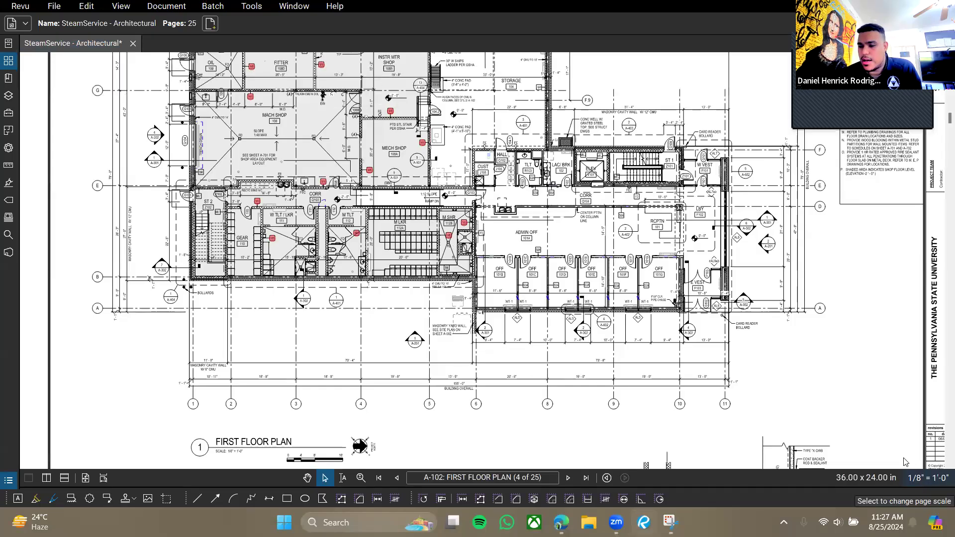
pyautogui.click(918, 481)
pyautogui.click(670, 172)
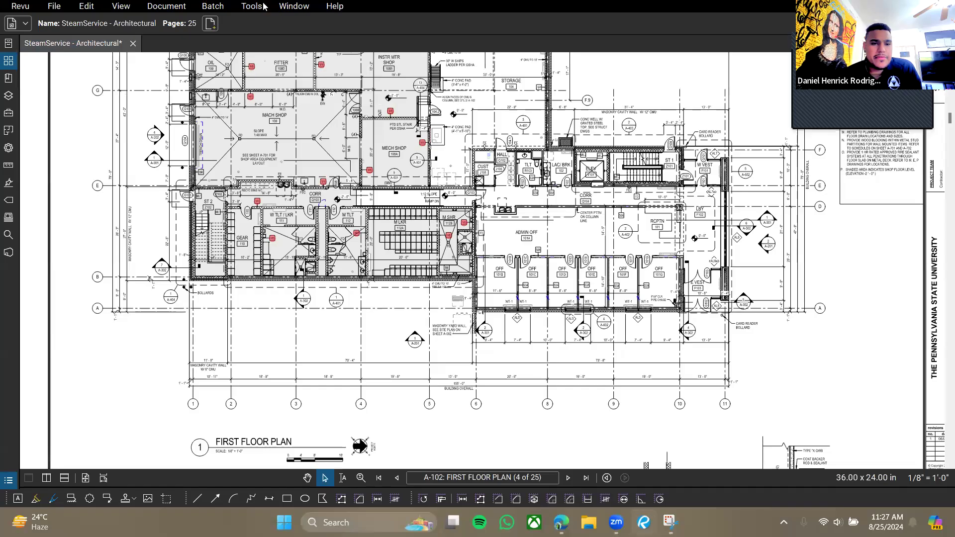
# Switch to the Polylength measurement tool from the Measure tools.
pyautogui.click(252, 6)
pyautogui.moveTo(272, 48)
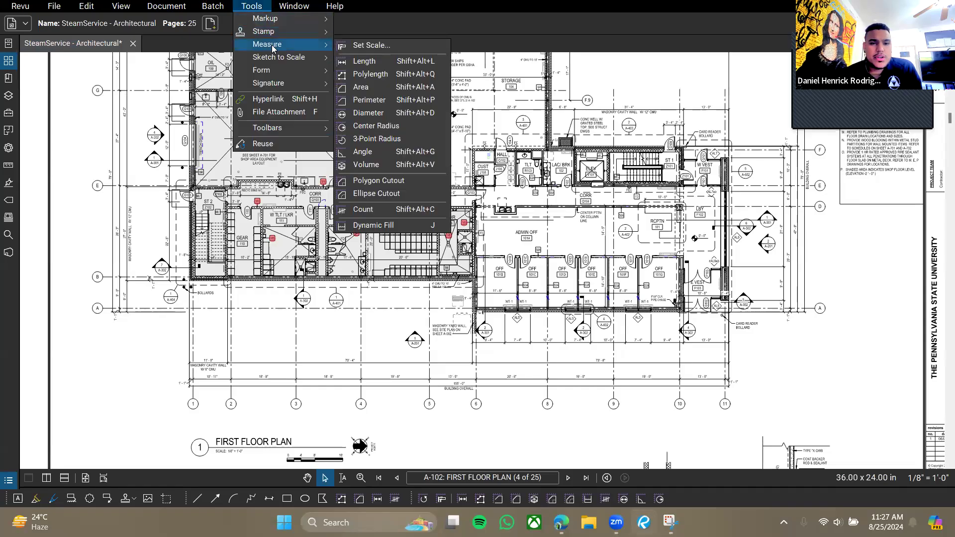
pyautogui.click(361, 74)
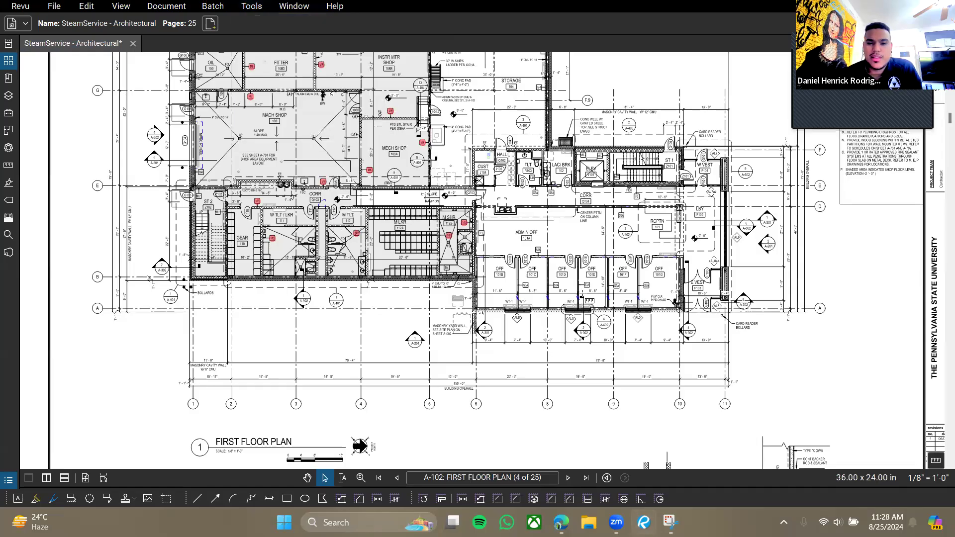
# Trace a polylength of 73'-7 1/2" along the bottom wall, then up the right wall.
pyautogui.moveTo(809, 322); pyautogui.dragTo(841, 369)
pyautogui.scroll(4, 666, 284)
pyautogui.scroll(-1, 831, 351)
pyautogui.scroll(1, 628, 291)
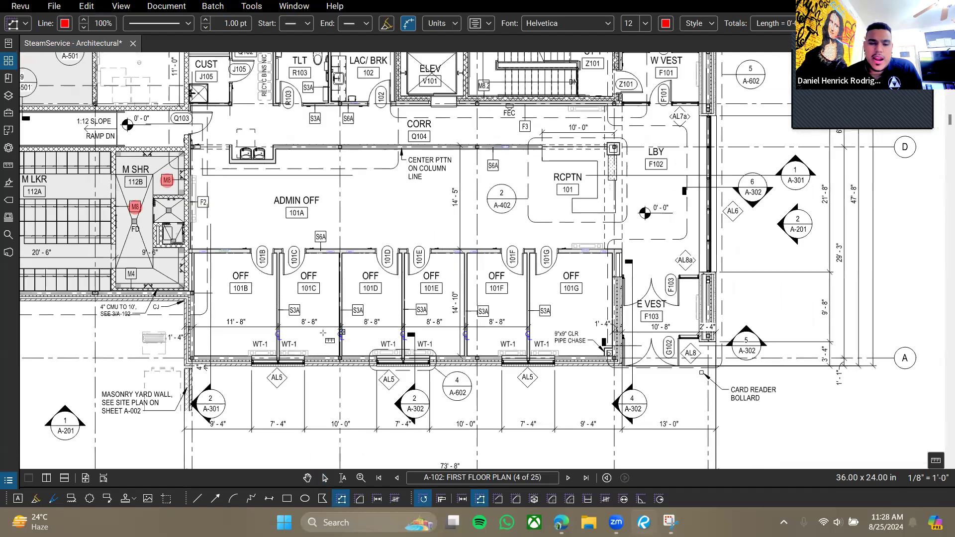
pyautogui.click(186, 366)
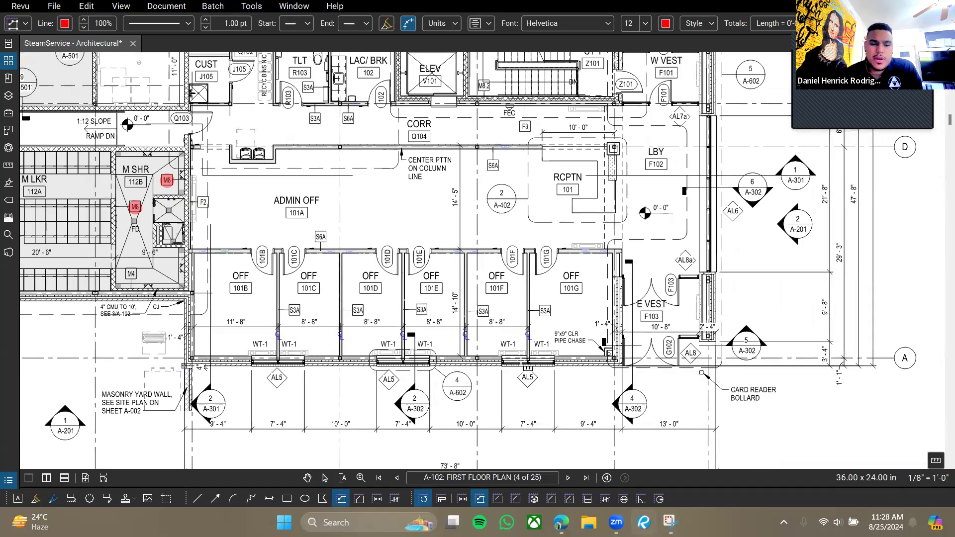
pyautogui.click(716, 366)
pyautogui.moveTo(716, 99); pyautogui.dragTo(722, 218)
pyautogui.click(722, 168)
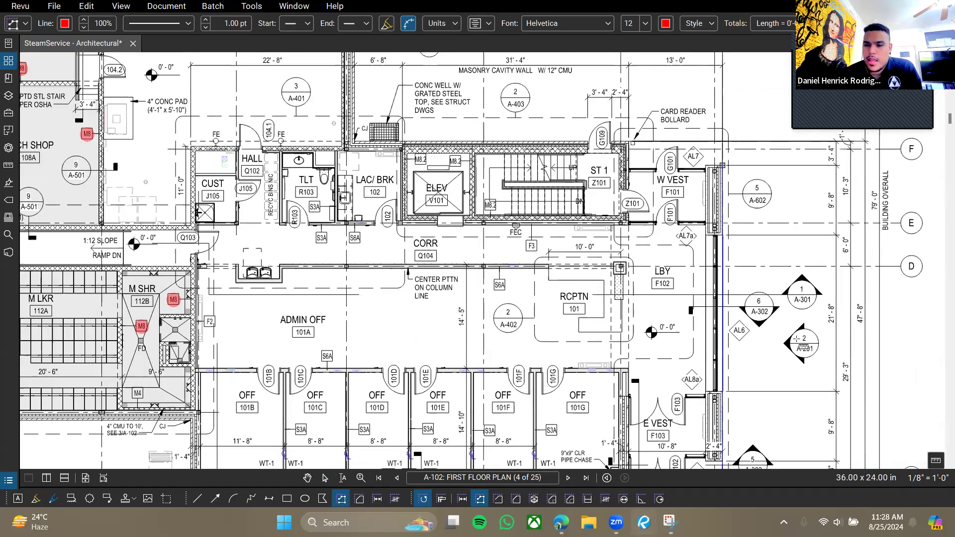
pyautogui.press('Return')
# Pan and zoom along the right wall to inspect the 117'-11" polylength.
pyautogui.moveTo(800, 348); pyautogui.dragTo(690, 198)
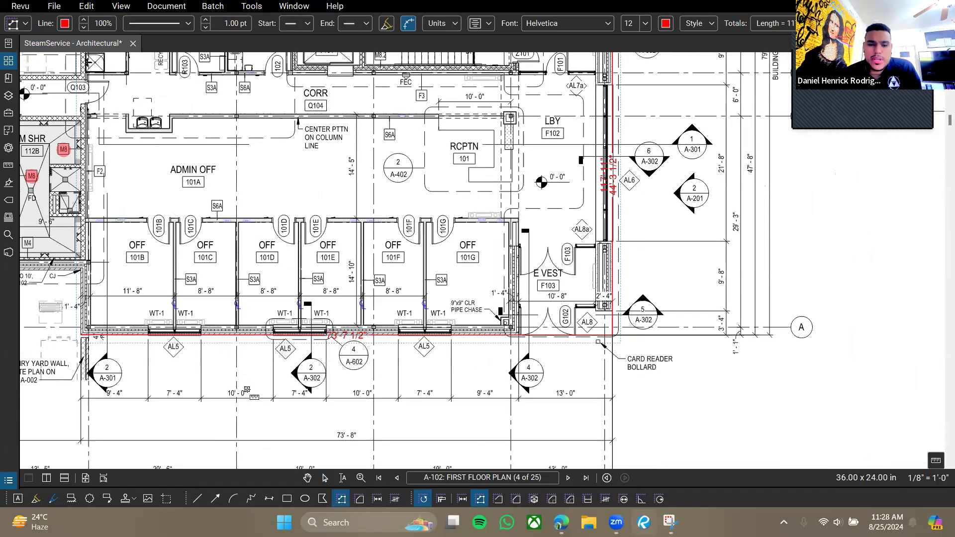
pyautogui.scroll(3, 328, 351)
pyautogui.moveTo(850, 245); pyautogui.dragTo(538, 297)
pyautogui.scroll(4, 471, 239)
pyautogui.moveTo(497, 198); pyautogui.dragTo(493, 225)
pyautogui.scroll(-6, 493, 225)
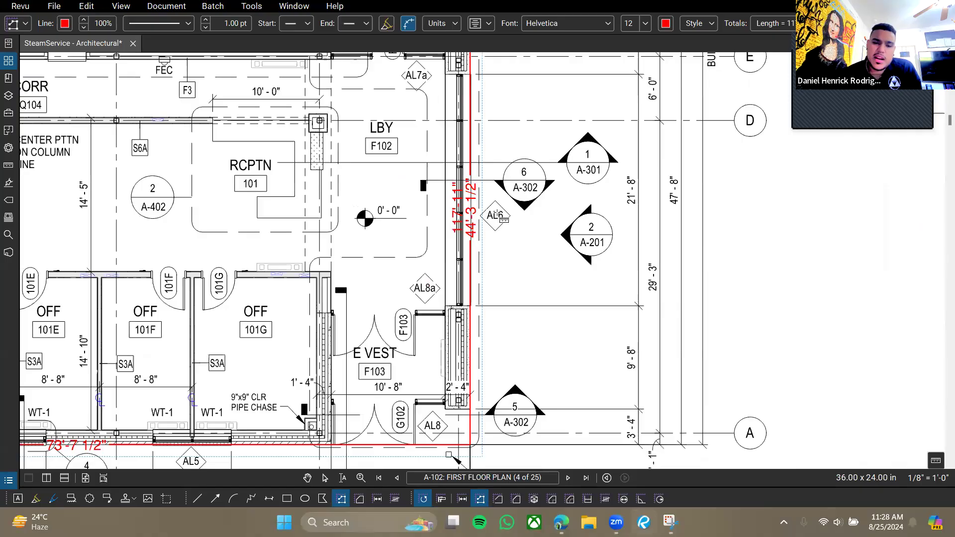
pyautogui.scroll(4, 500, 219)
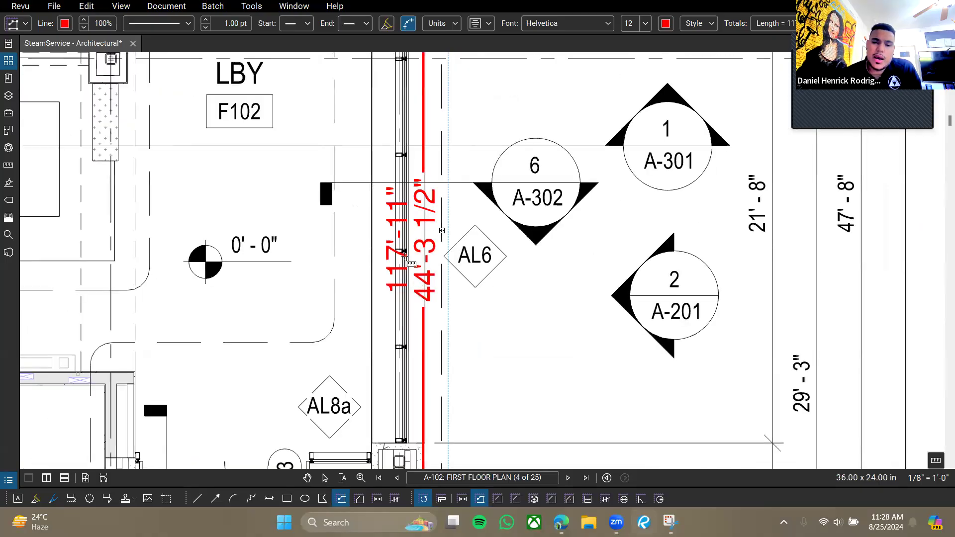
pyautogui.scroll(-6, 388, 358)
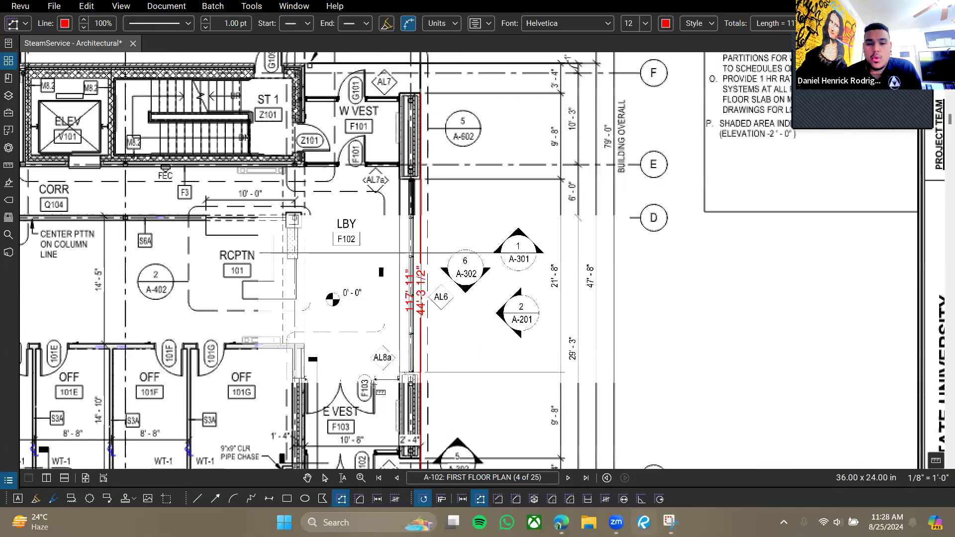
pyautogui.scroll(8, 356, 222)
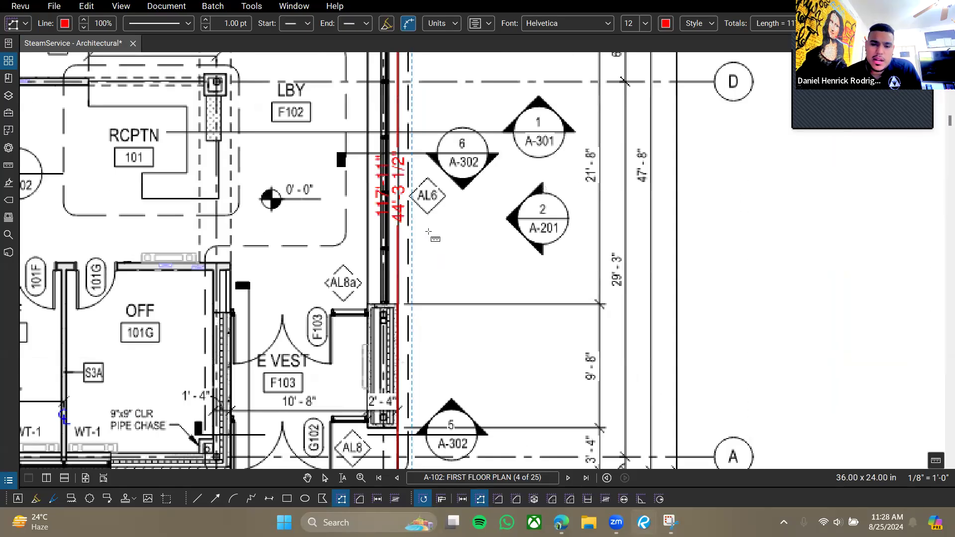
pyautogui.moveTo(329, 180); pyautogui.dragTo(335, 215)
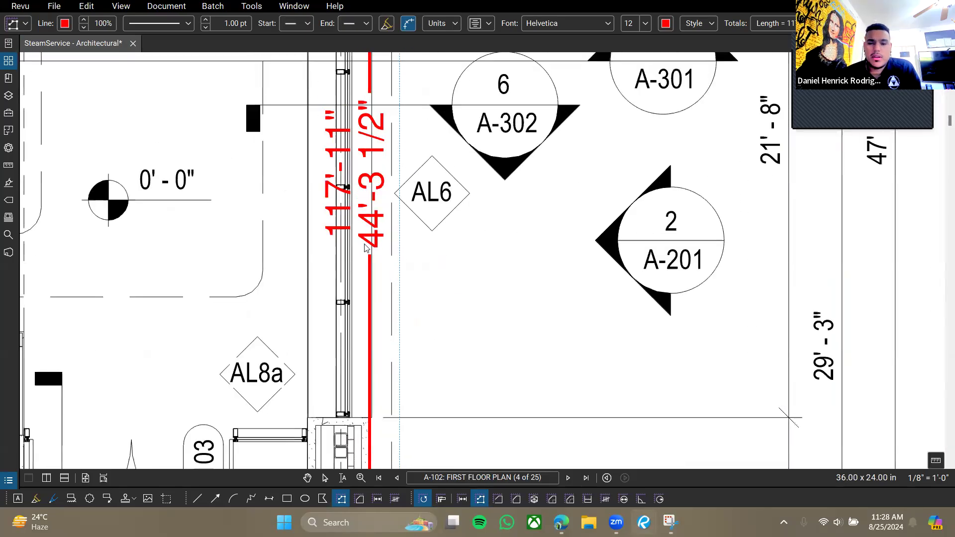
# Delete the trial 117'-11" polylength measurement.
pyautogui.press('Escape')
pyautogui.click(418, 269)
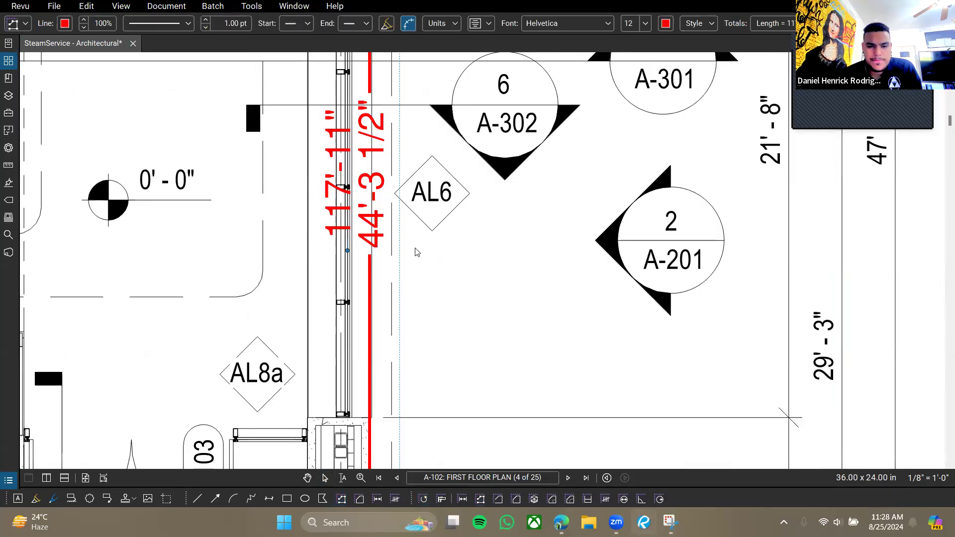
pyautogui.press('Delete')
pyautogui.scroll(-8, 410, 263)
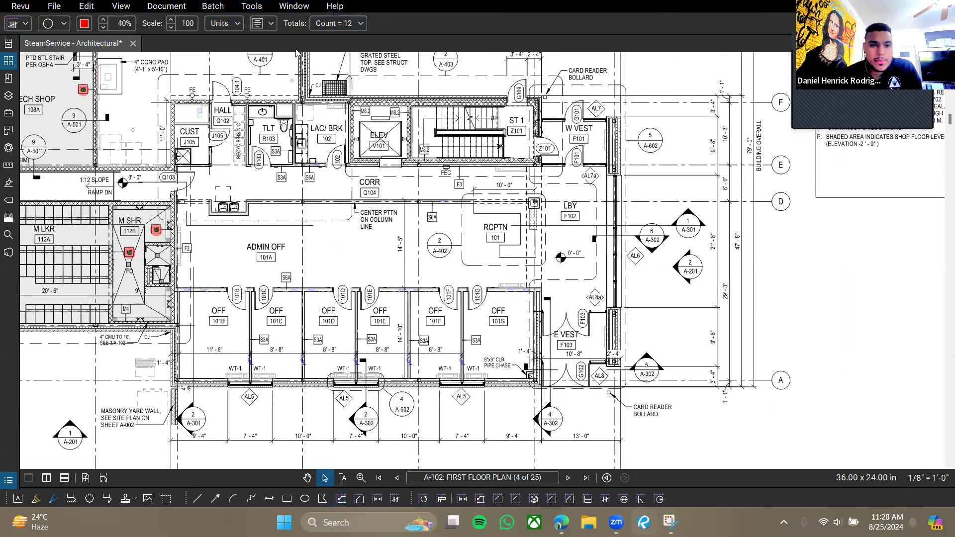
pyautogui.click(250, 7)
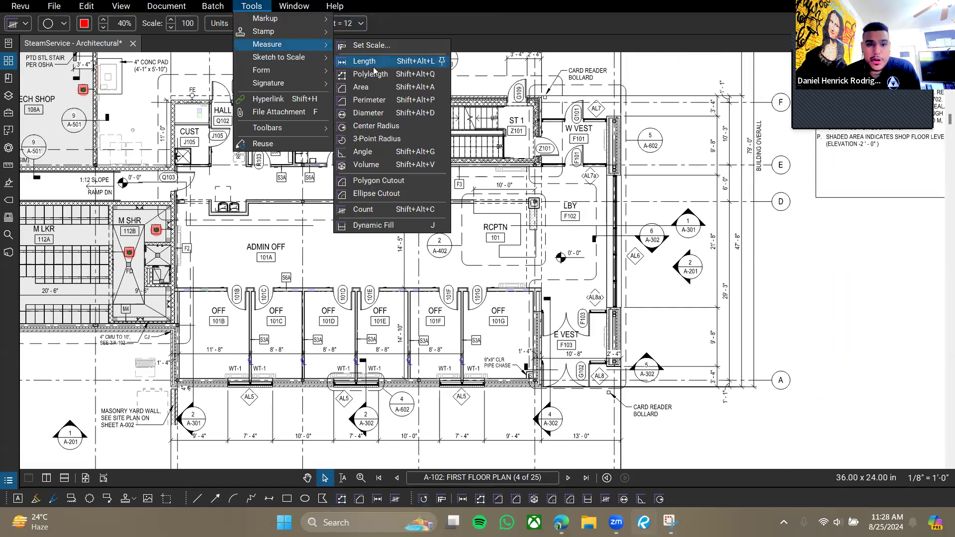
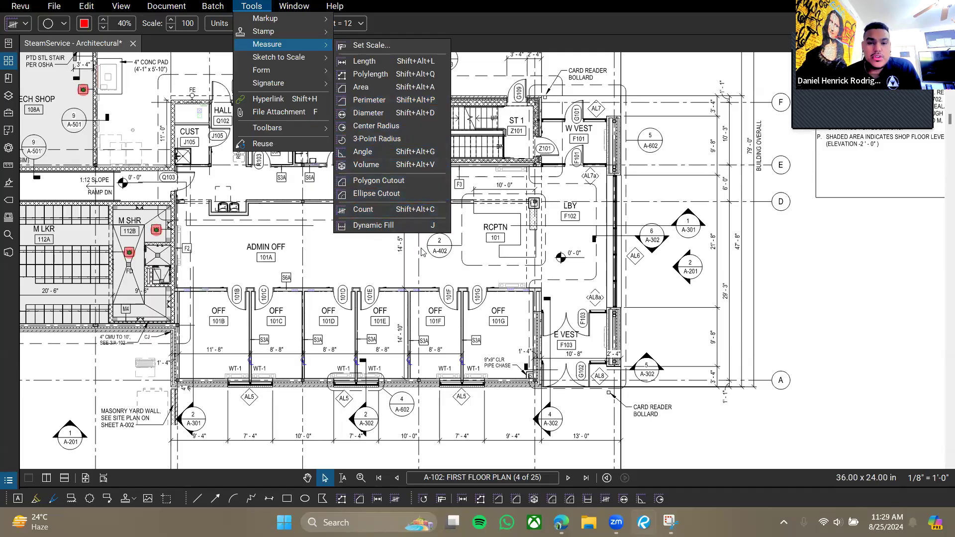
# Close the Measure menu and pan the floor plan past the General Notes column.
pyautogui.click(408, 276)
pyautogui.moveTo(276, 200); pyautogui.dragTo(614, 309)
pyautogui.moveTo(320, 323); pyautogui.dragTo(473, 329)
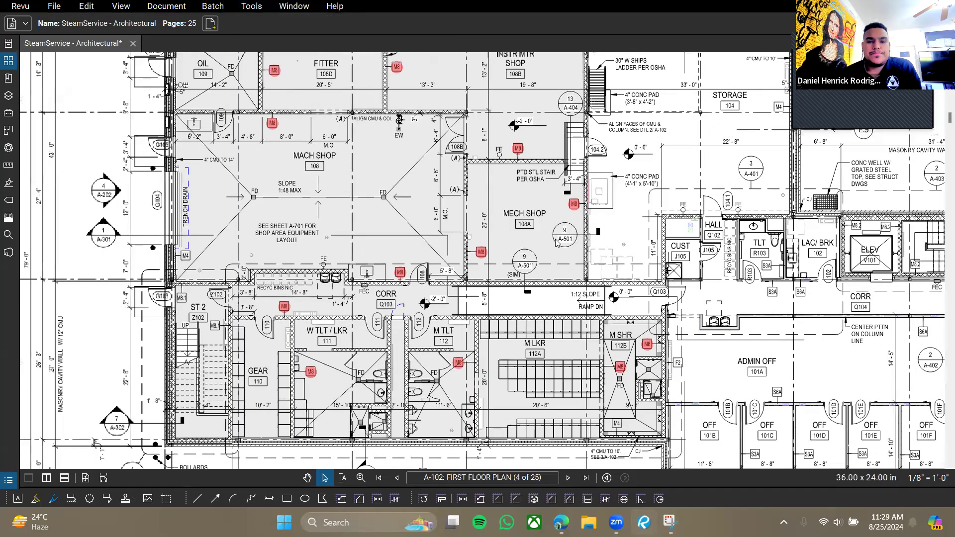
pyautogui.moveTo(776, 184); pyautogui.dragTo(237, 305)
pyautogui.moveTo(693, 297); pyautogui.dragTo(452, 359)
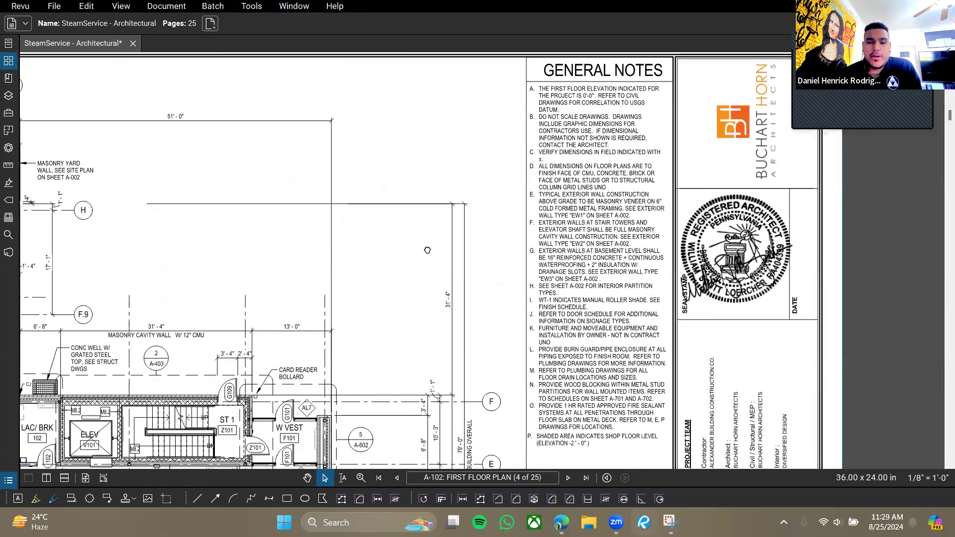
pyautogui.scroll(5, 470, 233)
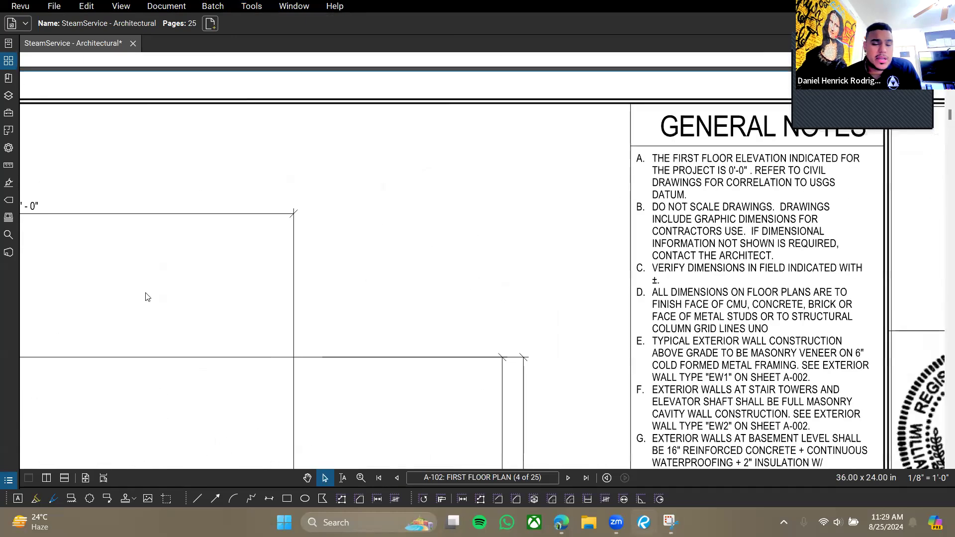
pyautogui.scroll(-8, 369, 233)
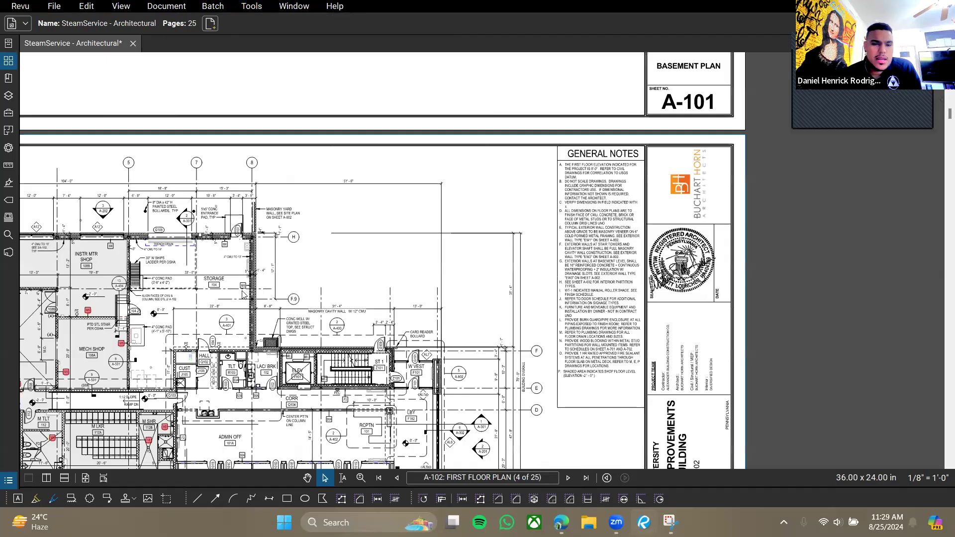
pyautogui.scroll(5, 529, 140)
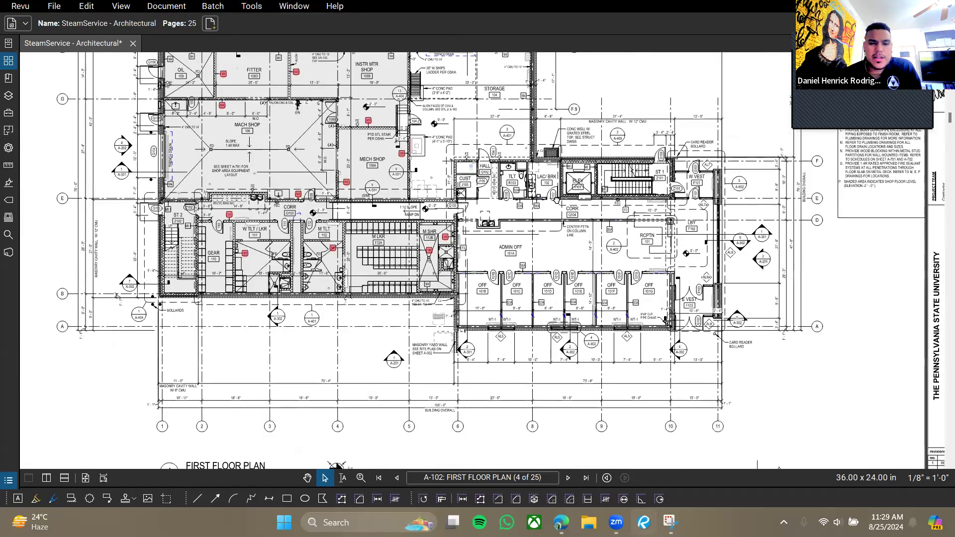
# Zoom in and center the view on the W TLT/LKR and M TLT rooms.
pyautogui.moveTo(550, 130); pyautogui.dragTo(557, 201)
pyautogui.scroll(4, 261, 377)
pyautogui.scroll(3, 318, 312)
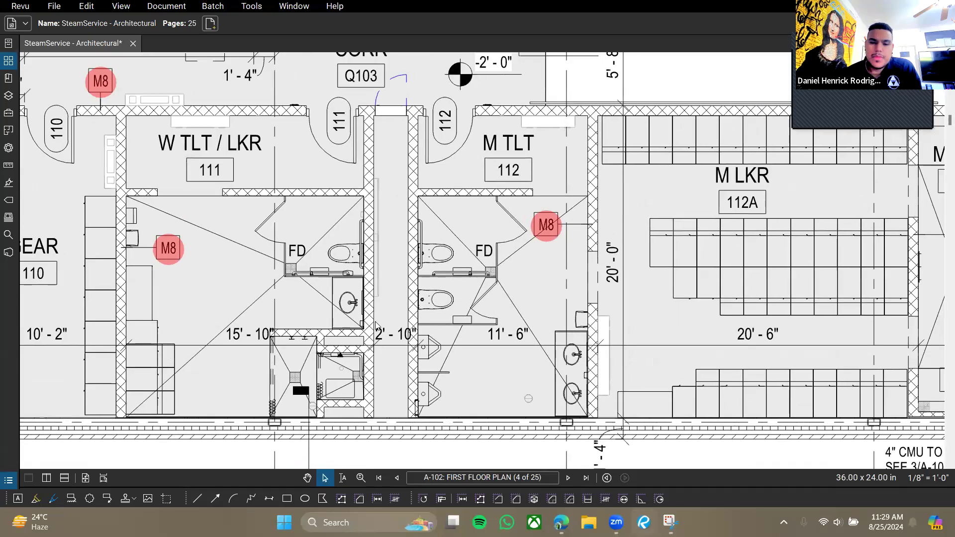
pyautogui.moveTo(376, 322); pyautogui.dragTo(396, 303)
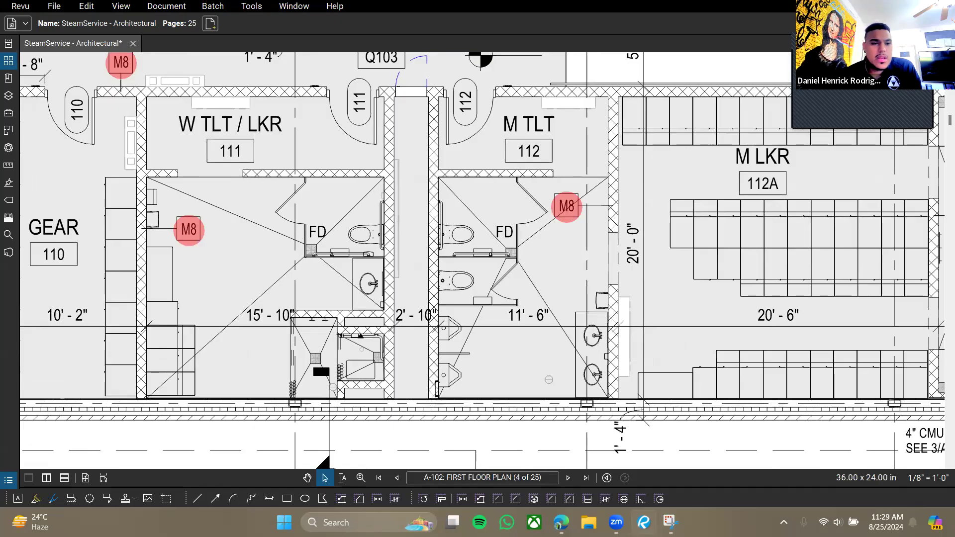
pyautogui.moveTo(287, 46)
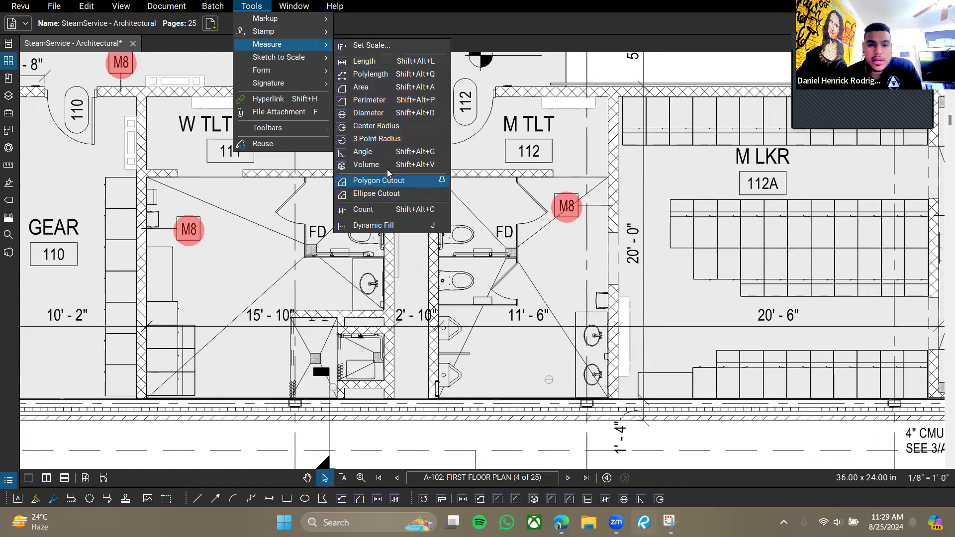
# Measure both toilet rooms as one 567.6 sf area with a red highlight fill at 30% opacity.
pyautogui.click(378, 87)
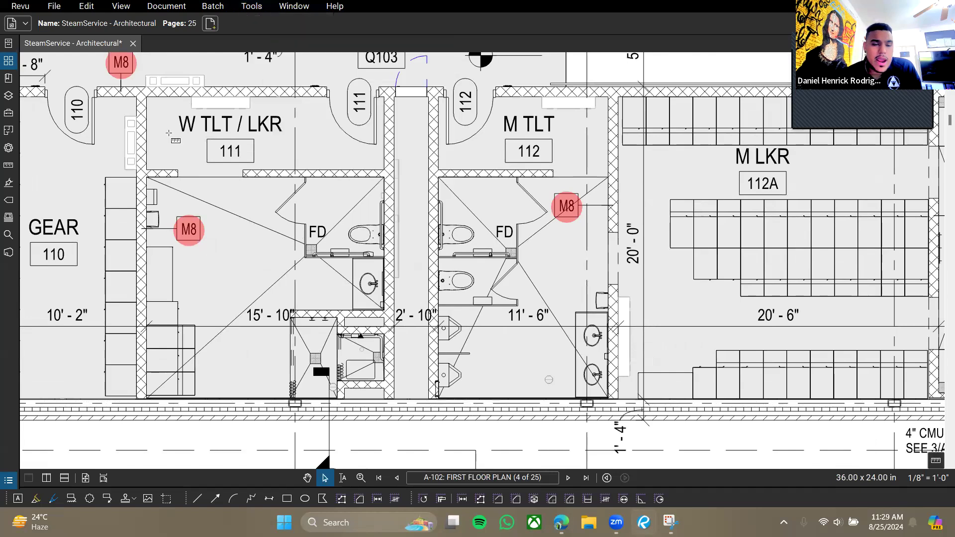
pyautogui.moveTo(146, 97); pyautogui.dragTo(607, 398)
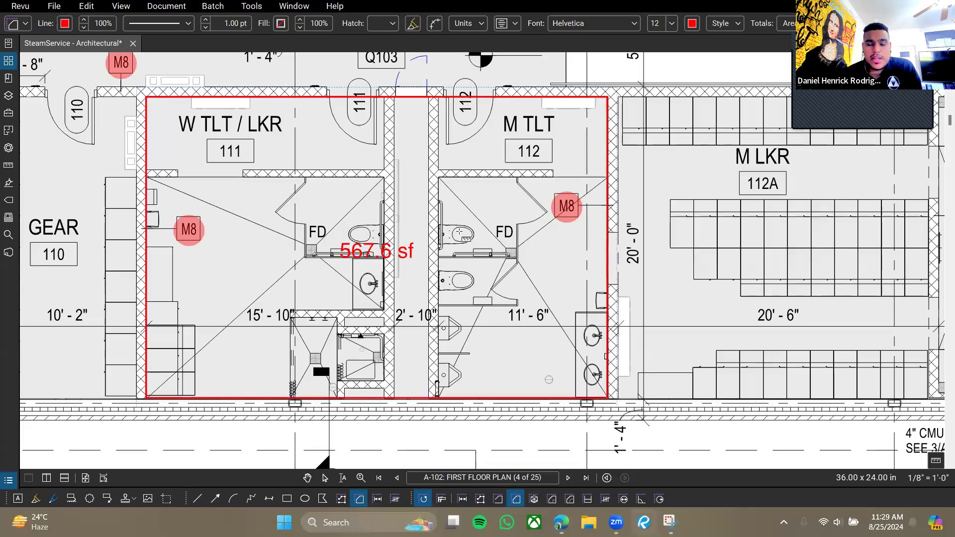
pyautogui.click(9, 148)
pyautogui.click(74, 236)
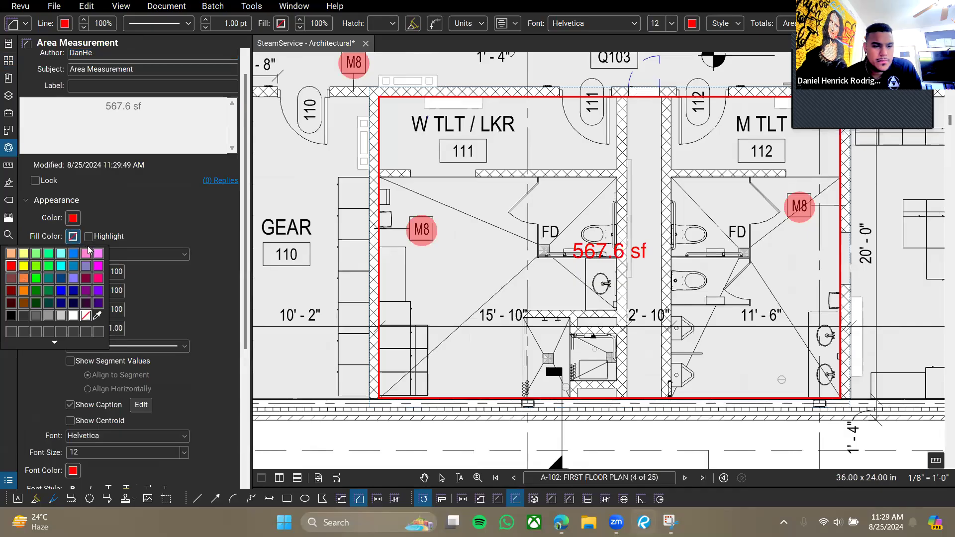
pyautogui.click(11, 266)
pyautogui.click(88, 237)
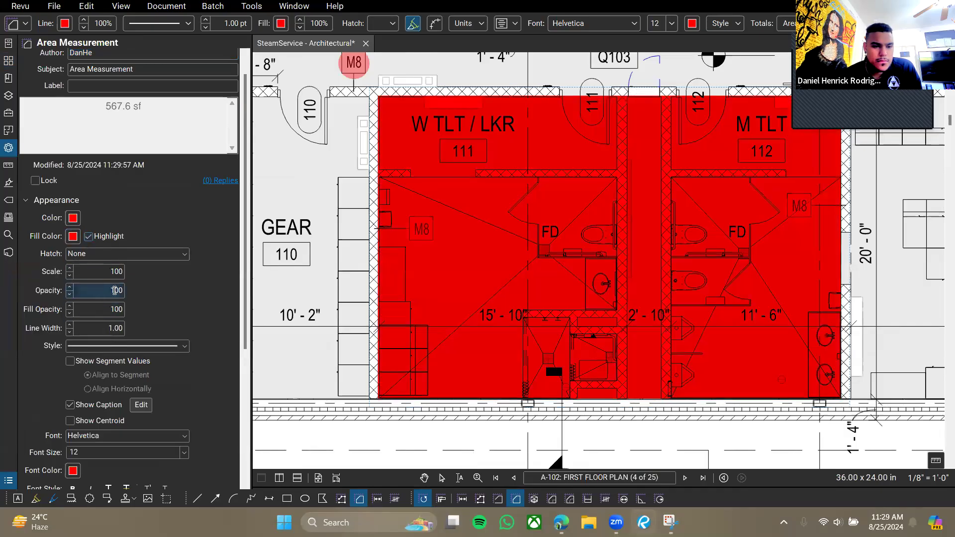
pyautogui.moveTo(86, 310); pyautogui.dragTo(188, 313)
pyautogui.write('30')
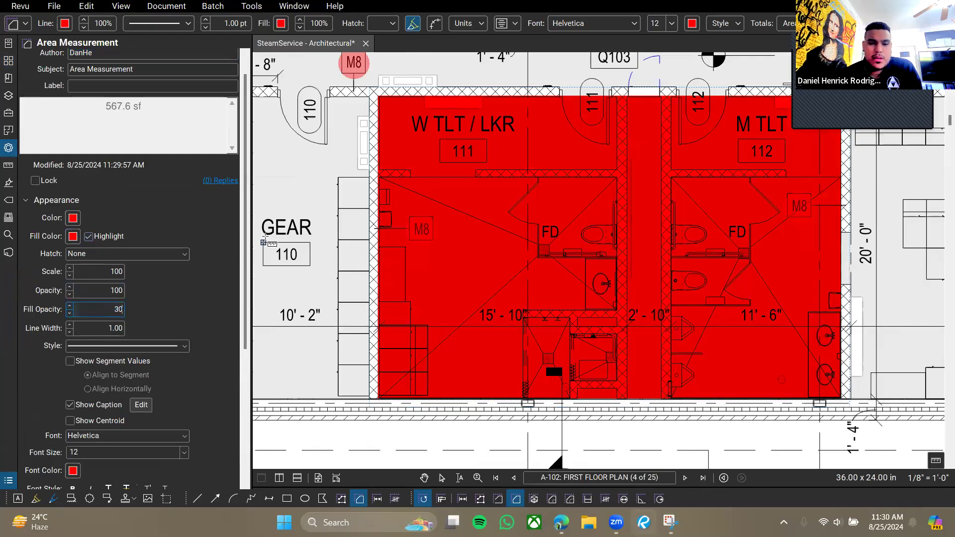
pyautogui.press('Return')
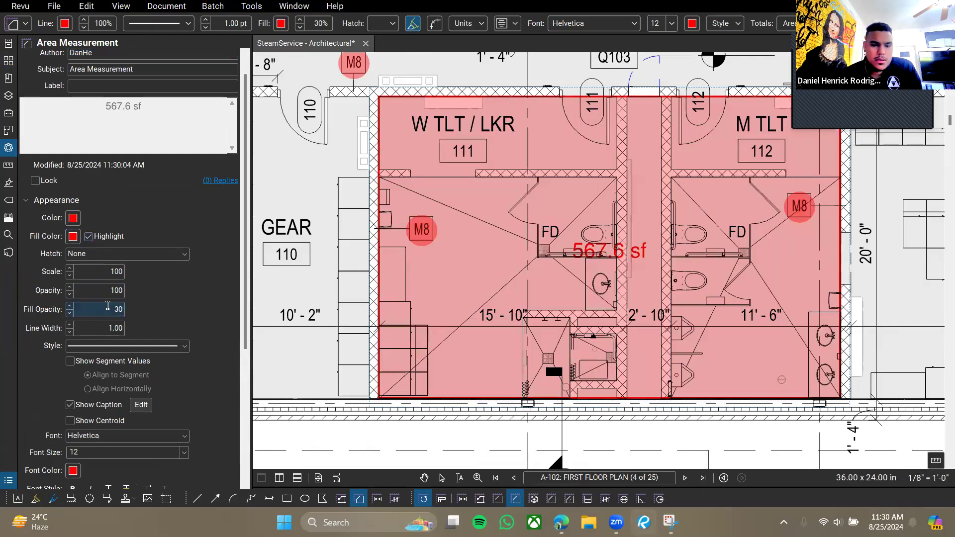
pyautogui.click(251, 6)
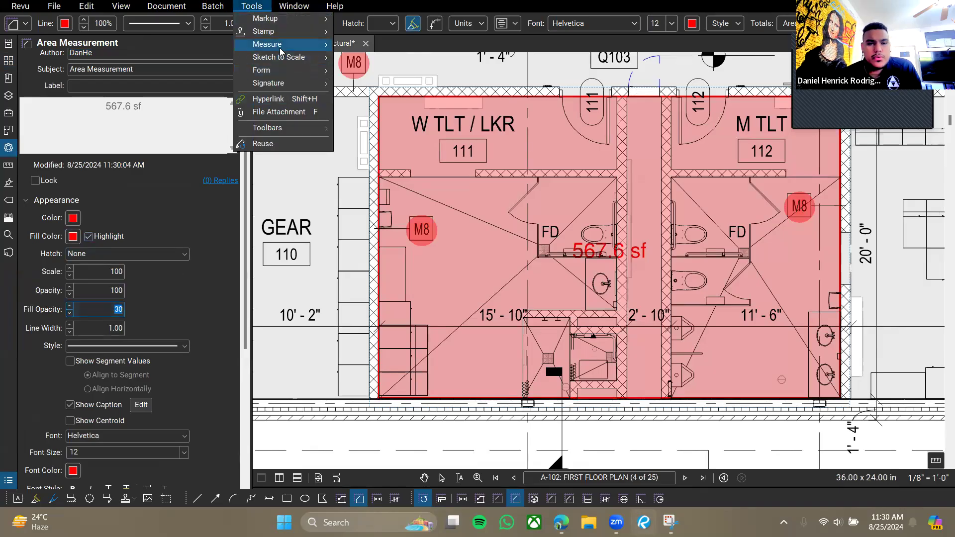
pyautogui.click(364, 182)
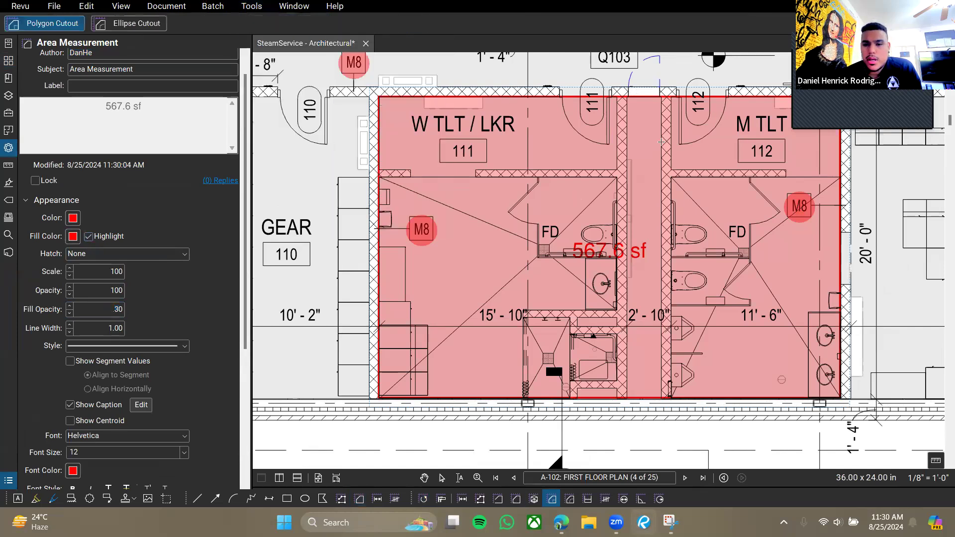
pyautogui.moveTo(627, 97); pyautogui.dragTo(659, 399)
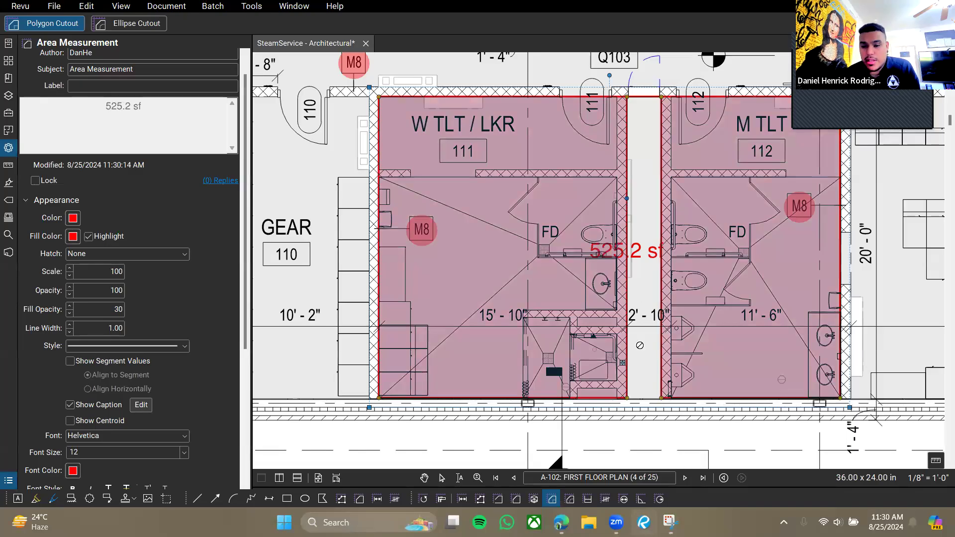
pyautogui.moveTo(870, 240)
pyautogui.mouseDown()
pyautogui.moveTo(681, 253)
pyautogui.moveTo(828, 259)
pyautogui.mouseUp()
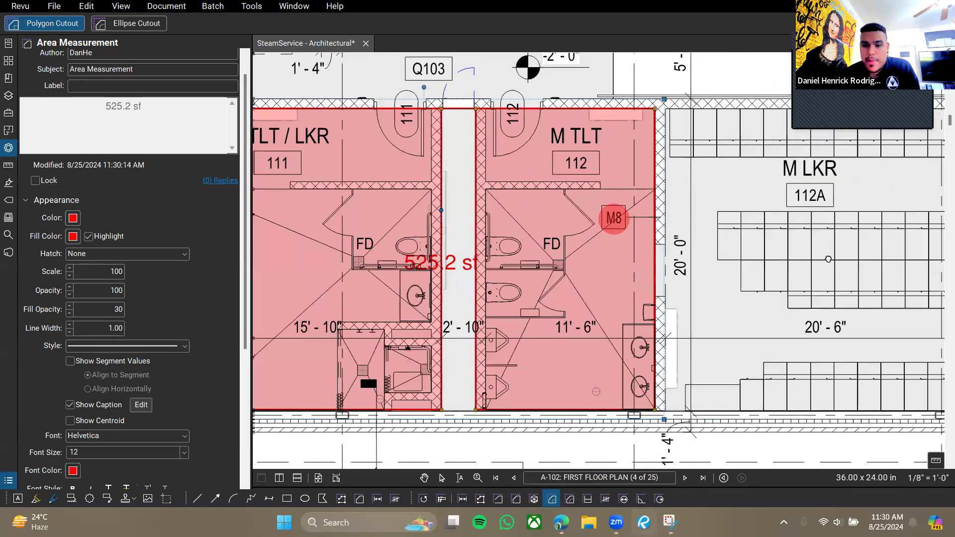
pyautogui.hotkey('ctrl', 'z')
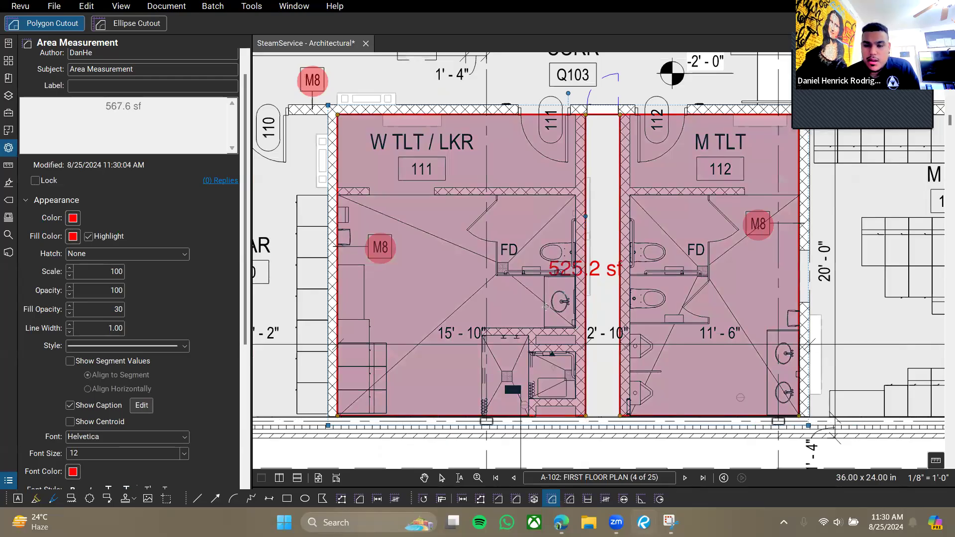
pyautogui.click(253, 6)
pyautogui.moveTo(293, 73)
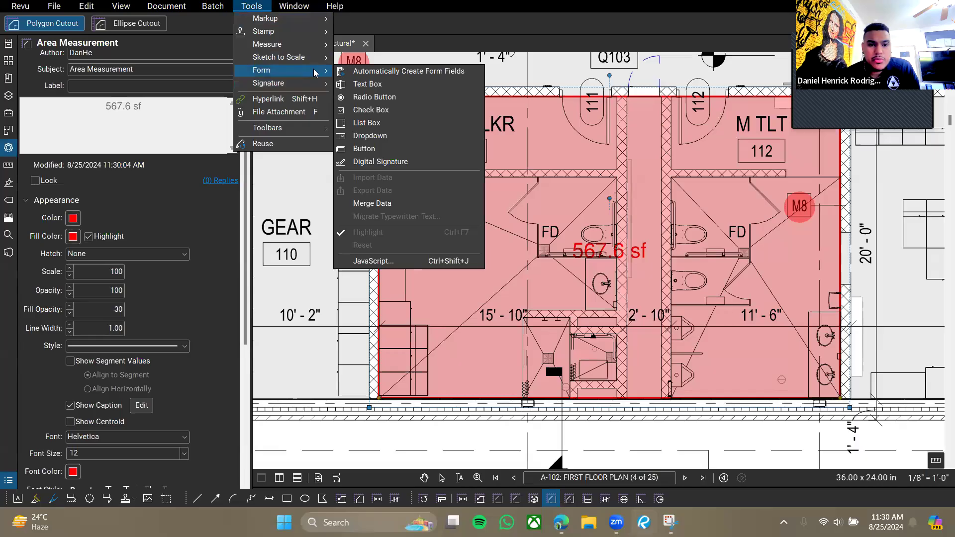
pyautogui.moveTo(298, 45)
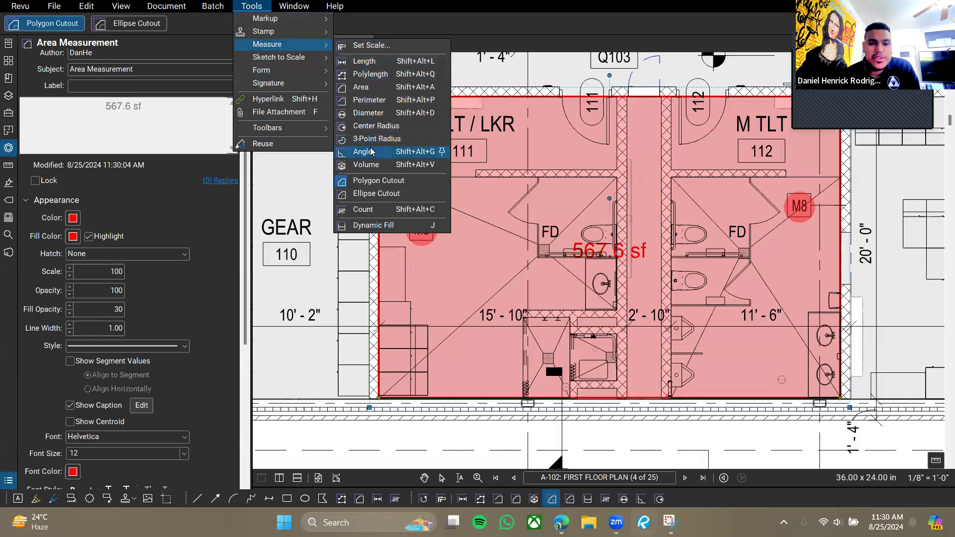
pyautogui.click(378, 180)
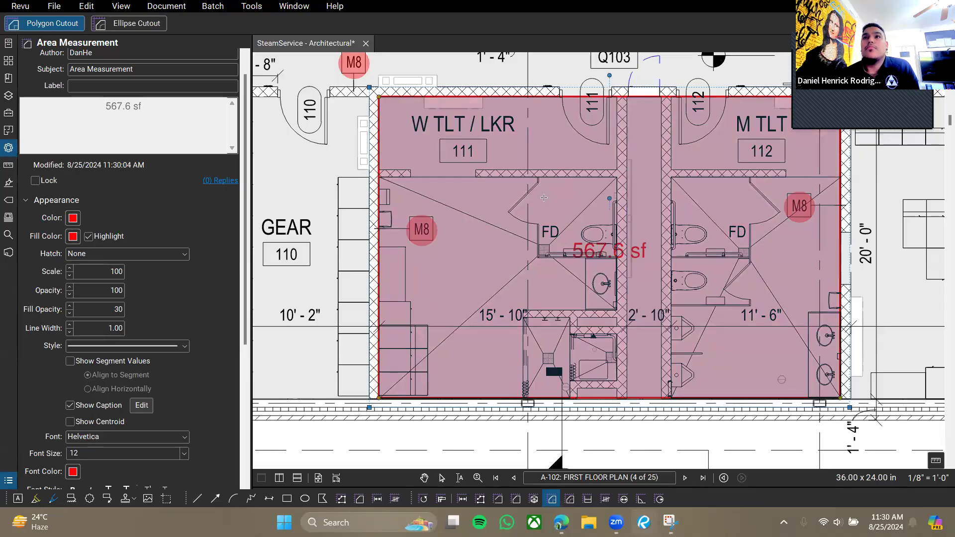
pyautogui.moveTo(450, 194); pyautogui.dragTo(594, 288)
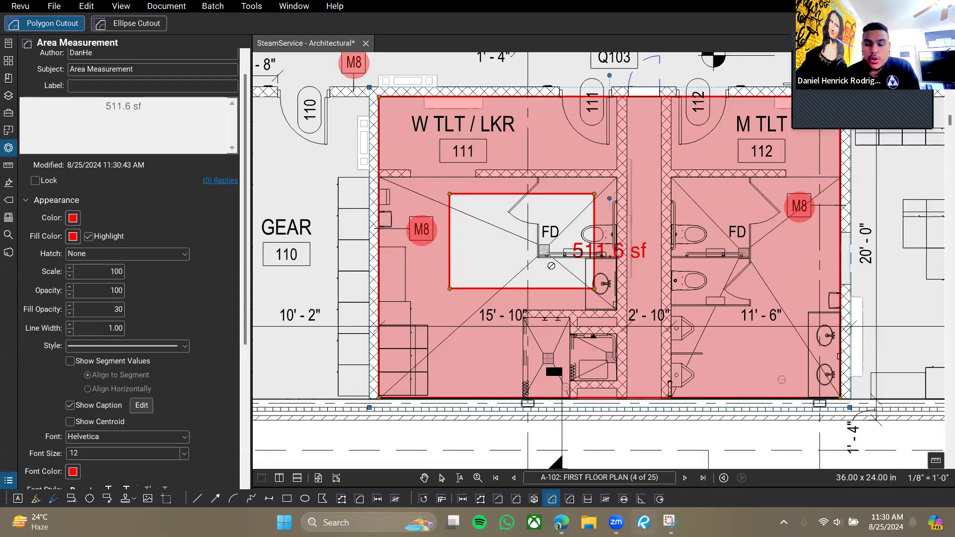
pyautogui.moveTo(725, 251); pyautogui.dragTo(679, 279)
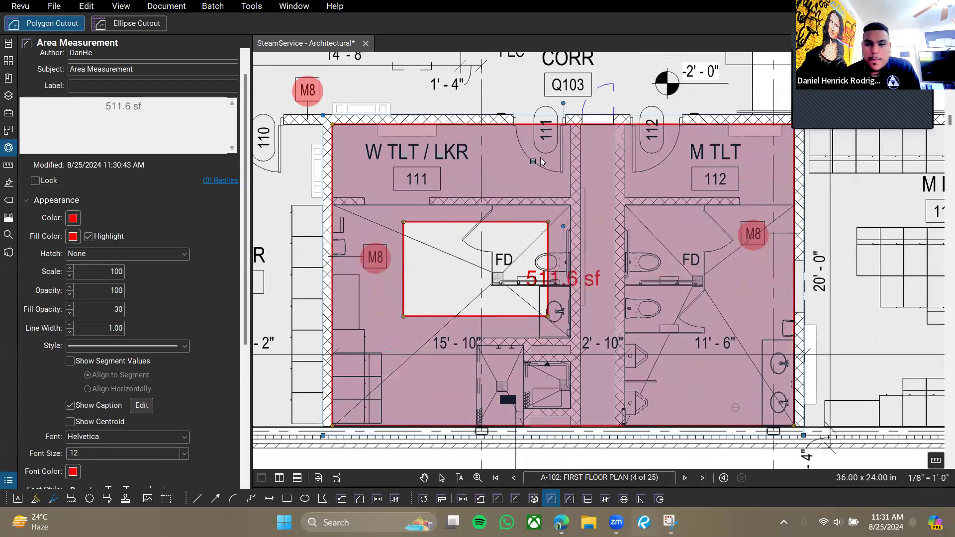
pyautogui.press('Escape')
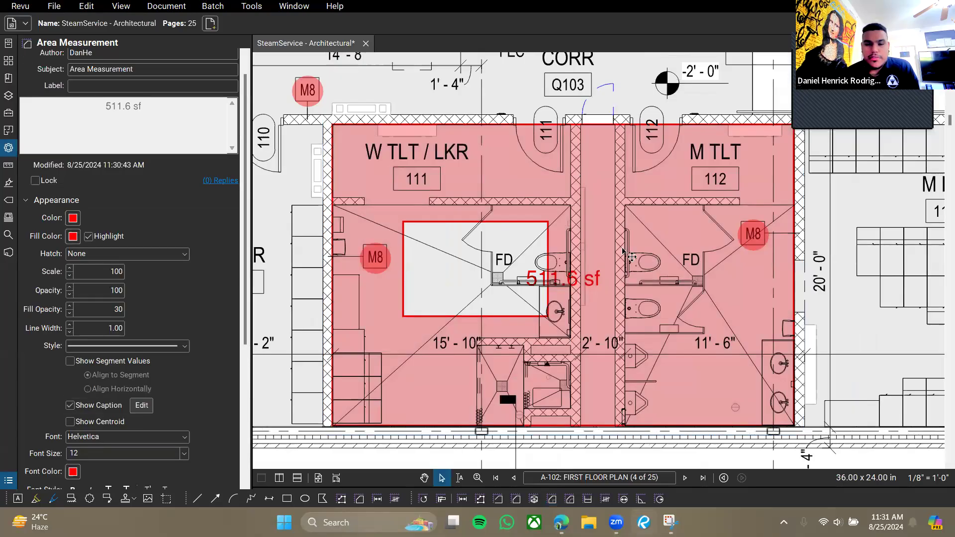
pyautogui.click(622, 251)
pyautogui.press('Delete')
pyautogui.moveTo(499, 179)
pyautogui.mouseDown()
pyautogui.moveTo(521, 219)
pyautogui.moveTo(557, 221)
pyautogui.moveTo(541, 182)
pyautogui.mouseUp()
pyautogui.click(255, 9)
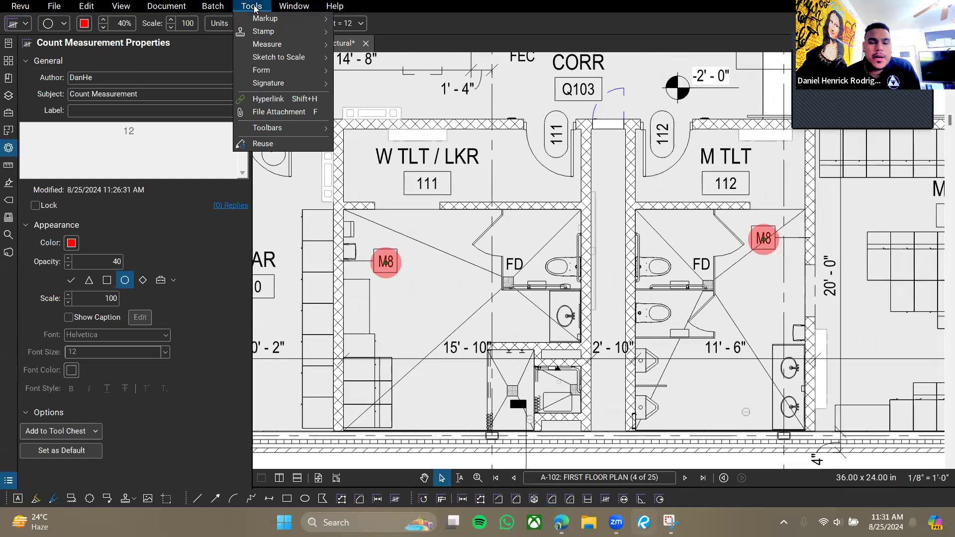
pyautogui.moveTo(278, 44)
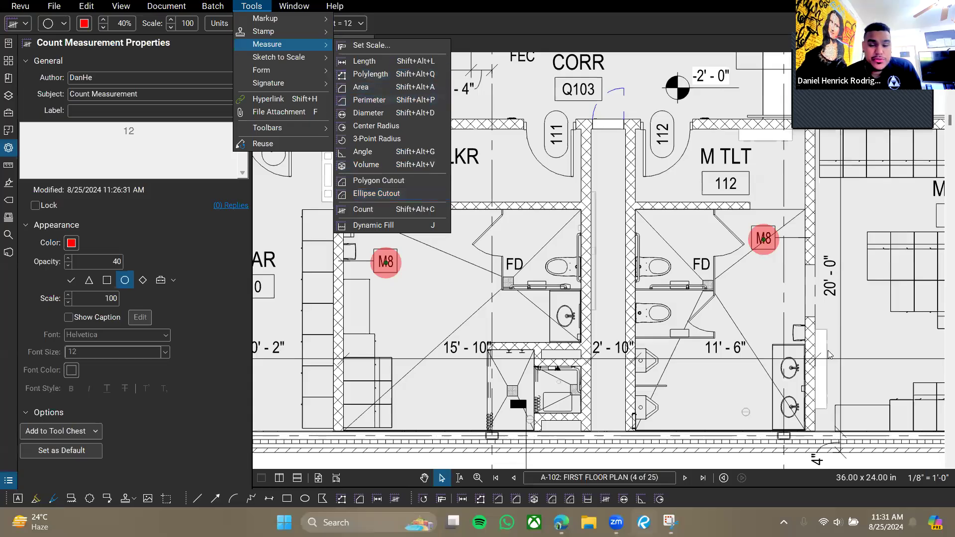
pyautogui.click(746, 309)
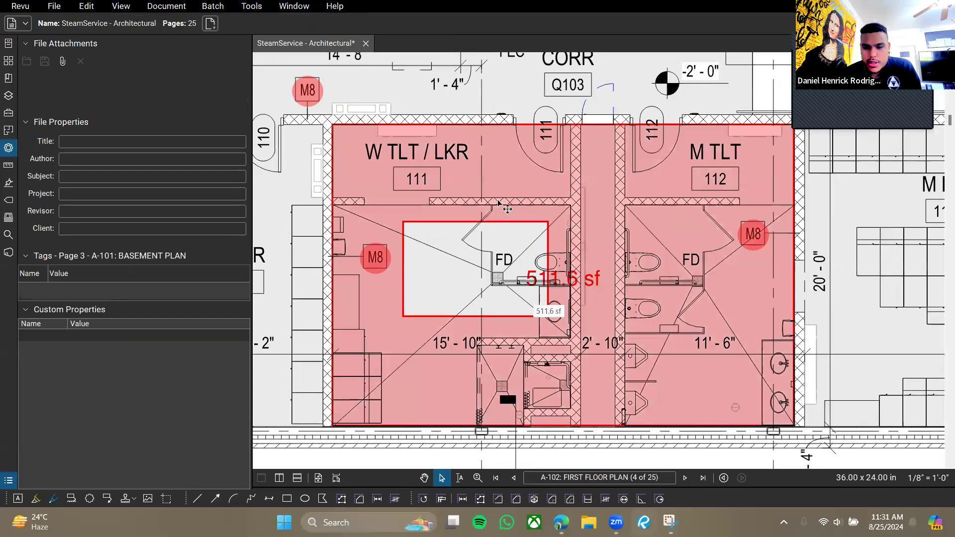
pyautogui.click(468, 225)
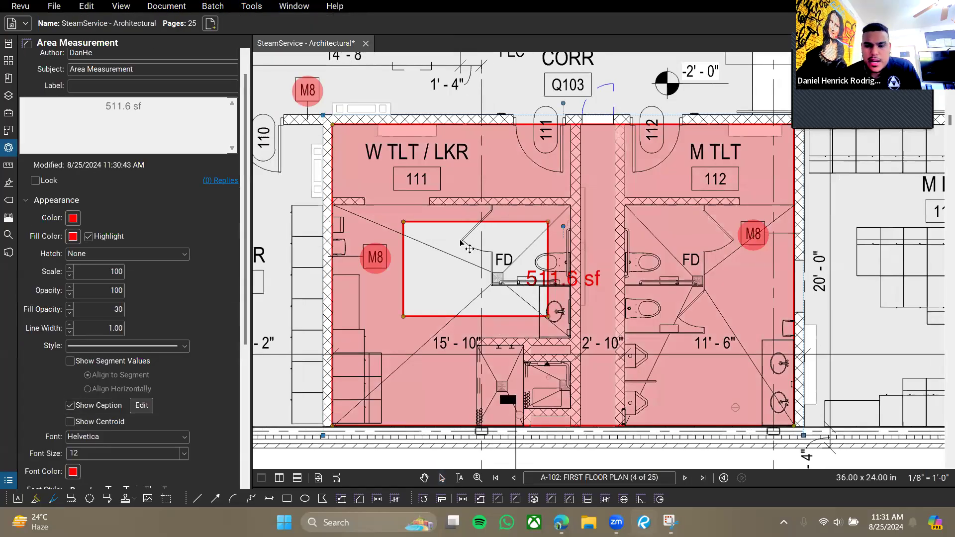
pyautogui.press('Delete')
pyautogui.click(252, 6)
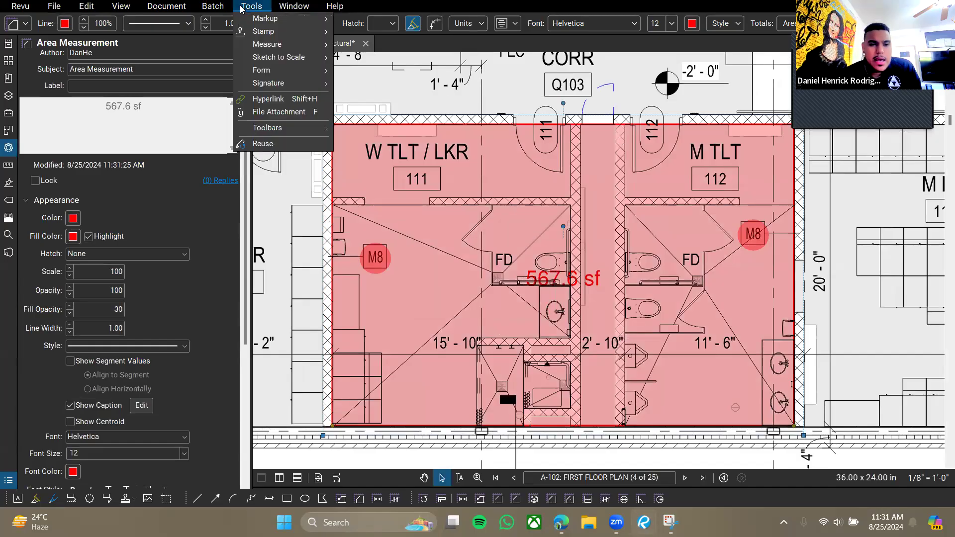
# Cut an ellipse out of the restroom area and bend its lower-left edge, leaving 447.2 sf.
pyautogui.moveTo(284, 45)
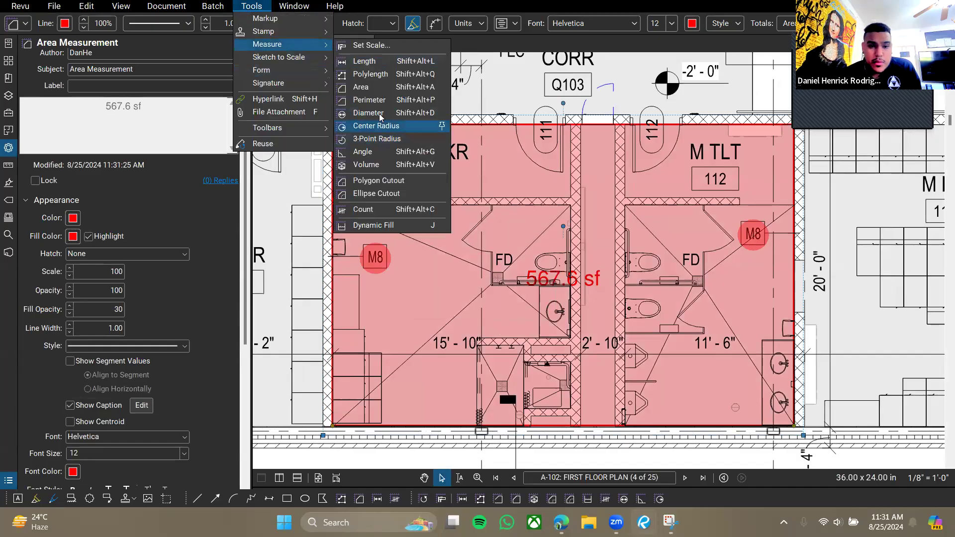
pyautogui.click(371, 195)
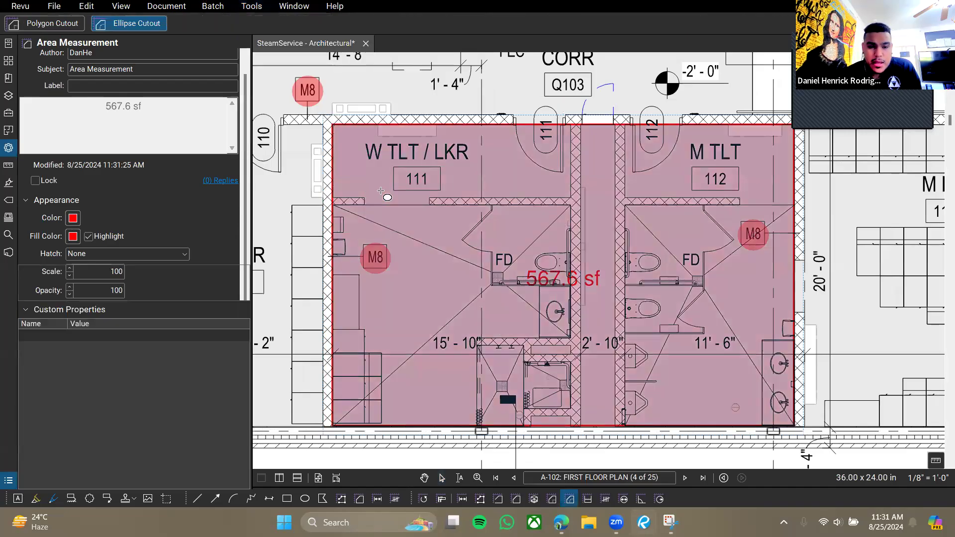
pyautogui.moveTo(407, 204); pyautogui.dragTo(704, 333)
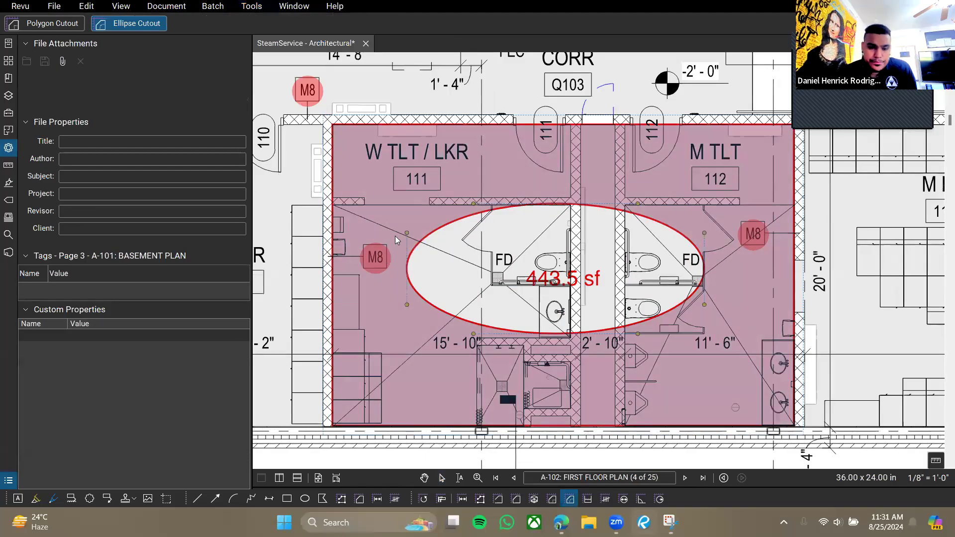
pyautogui.moveTo(407, 233)
pyautogui.mouseDown()
pyautogui.moveTo(434, 238)
pyautogui.moveTo(425, 246)
pyautogui.moveTo(430, 238)
pyautogui.mouseUp()
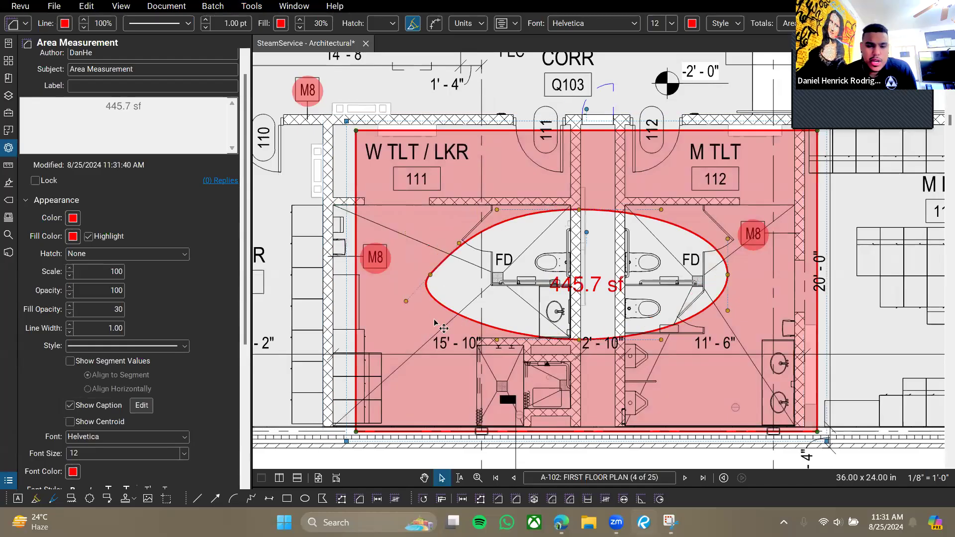
pyautogui.keyDown('shift'); pyautogui.click(465, 318); pyautogui.keyUp('shift')
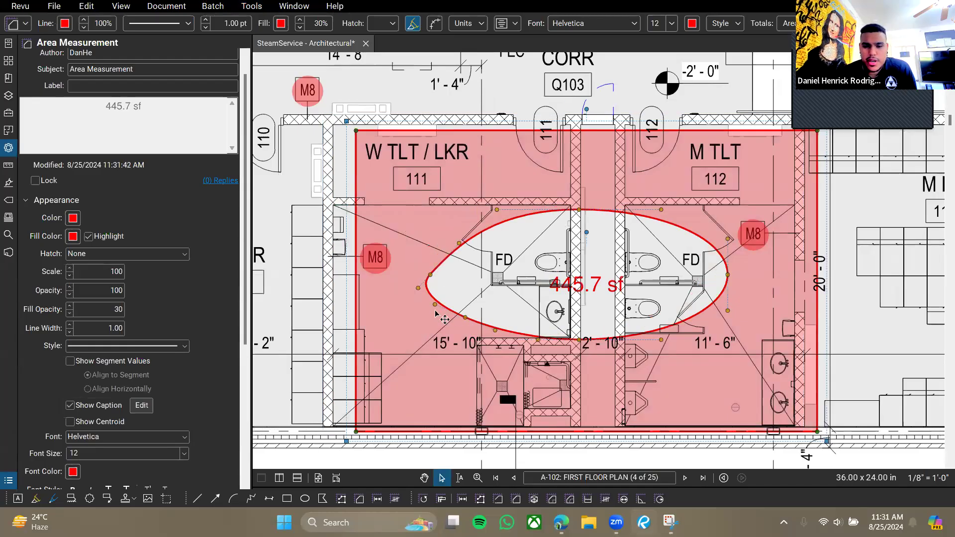
pyautogui.moveTo(436, 309); pyautogui.dragTo(436, 335)
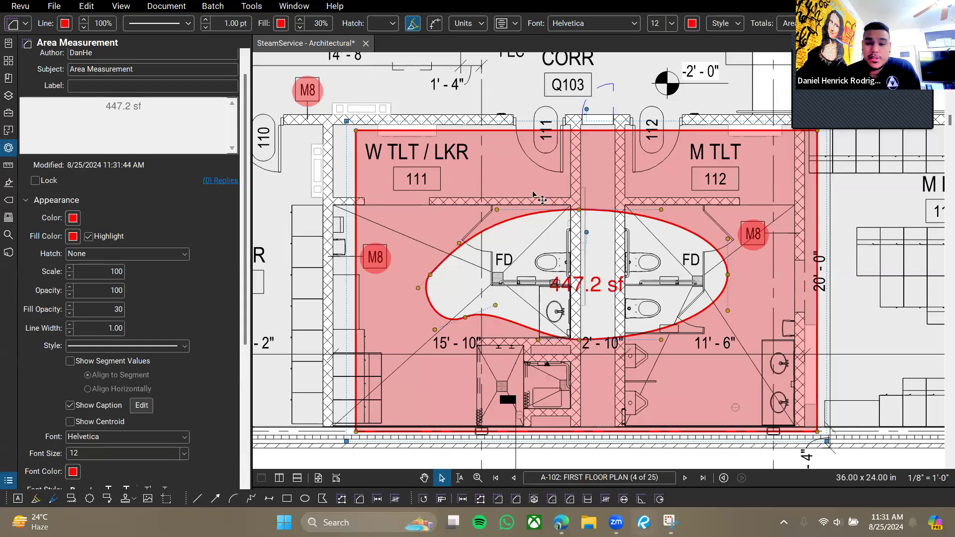
pyautogui.moveTo(470, 202); pyautogui.dragTo(470, 201)
pyautogui.click(556, 216)
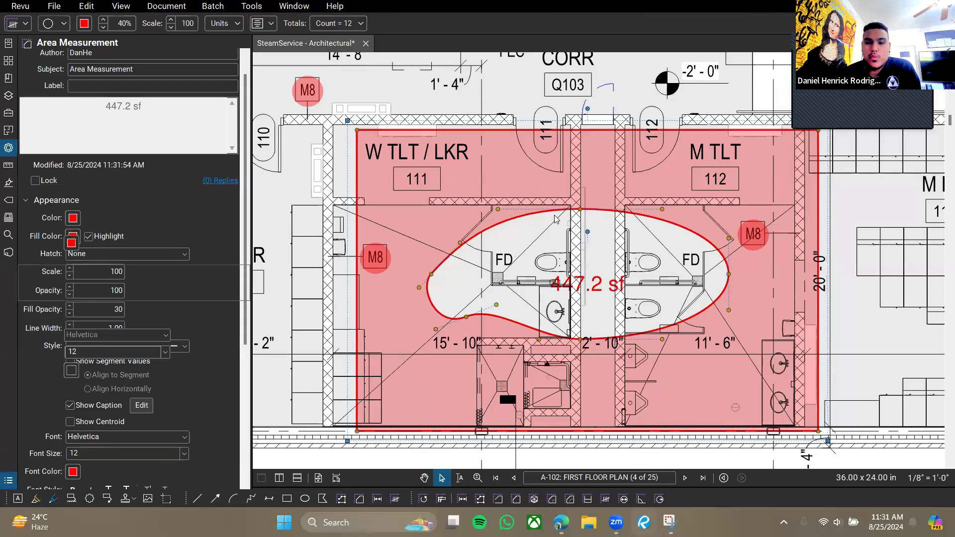
pyautogui.scroll(-6, 556, 216)
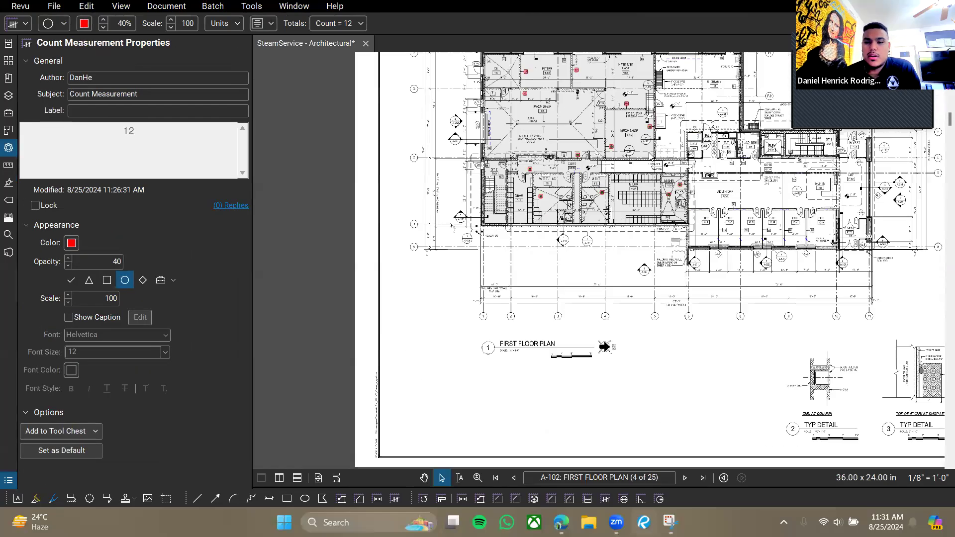
# Deselect the M8 count markup and pan back over the first floor rooms.
pyautogui.moveTo(650, 156); pyautogui.dragTo(594, 241)
pyautogui.click(614, 230)
pyautogui.moveTo(656, 241); pyautogui.dragTo(604, 225)
pyautogui.moveTo(572, 189)
pyautogui.mouseDown()
pyautogui.moveTo(571, 205)
pyautogui.moveTo(634, 220)
pyautogui.moveTo(749, 201)
pyautogui.mouseUp()
pyautogui.scroll(4, 570, 206)
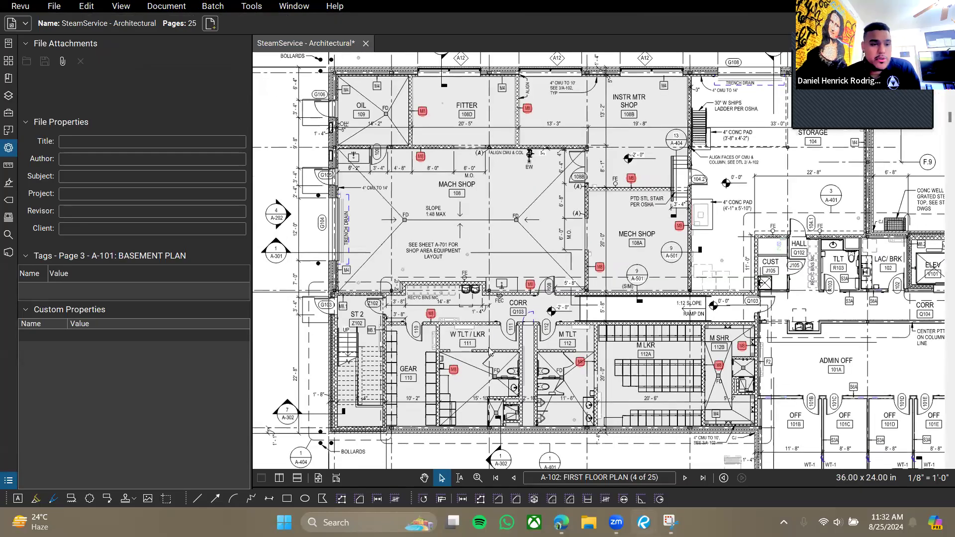
# Hide the side properties panel and bring up the Measure tools list.
pyautogui.click(9, 148)
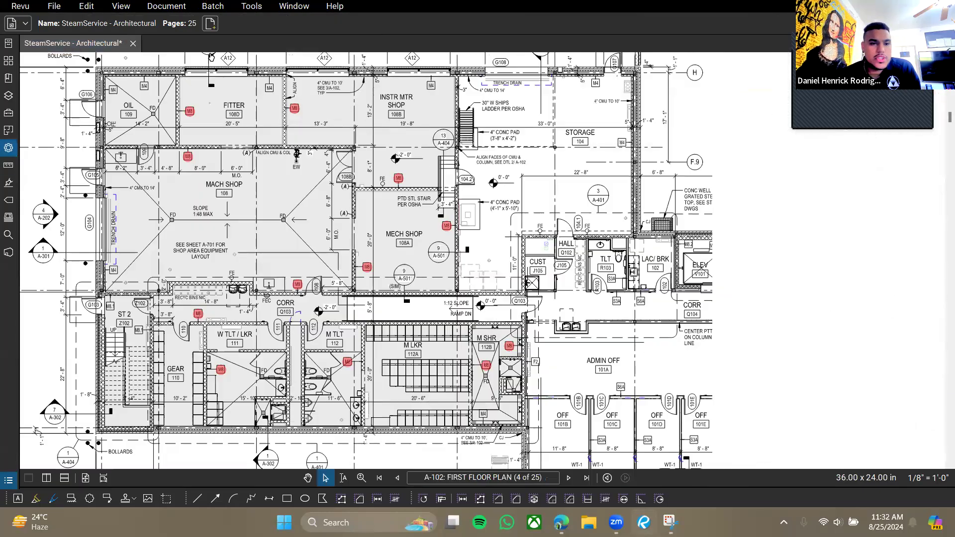
pyautogui.click(251, 6)
pyautogui.moveTo(284, 72)
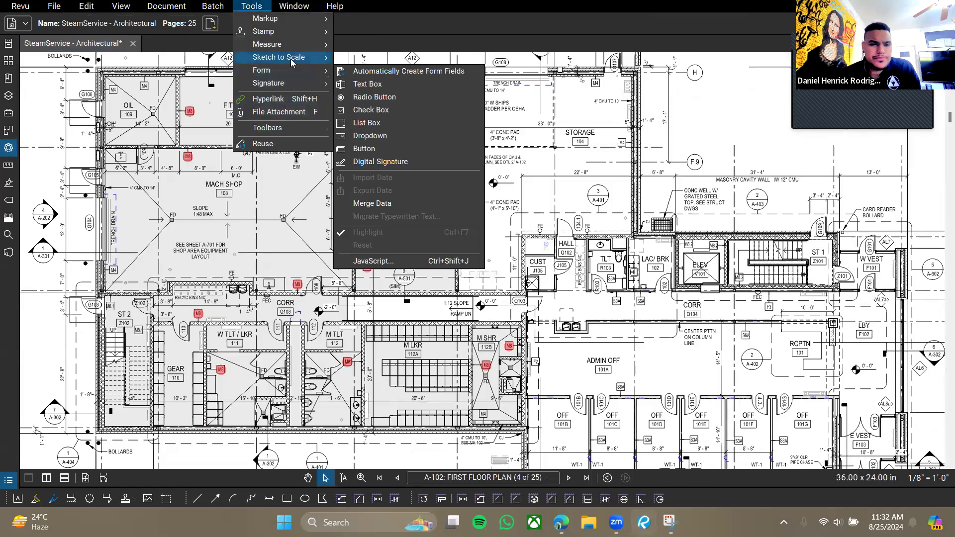
pyautogui.moveTo(294, 48)
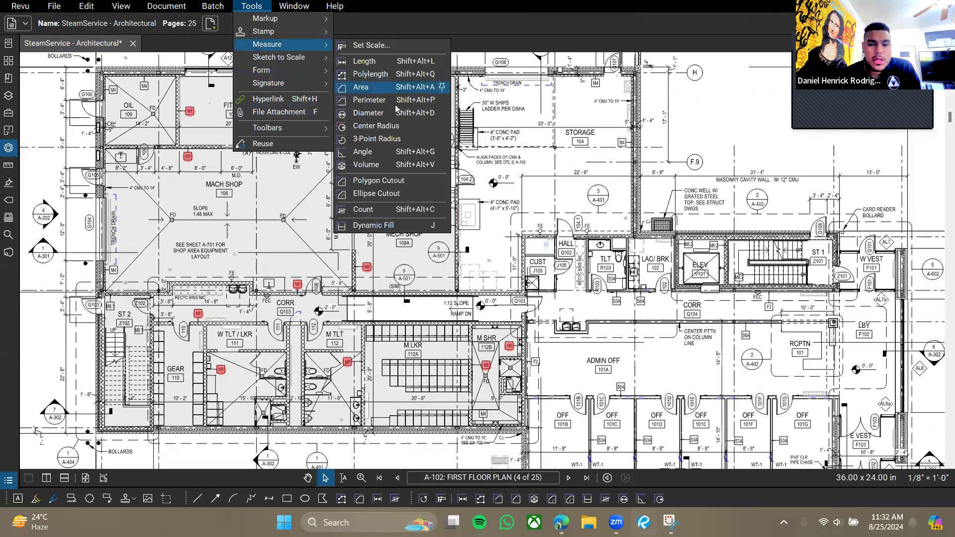
# Start Dynamic Fill over the office wing, set to create an Area Measurement.
pyautogui.click(379, 227)
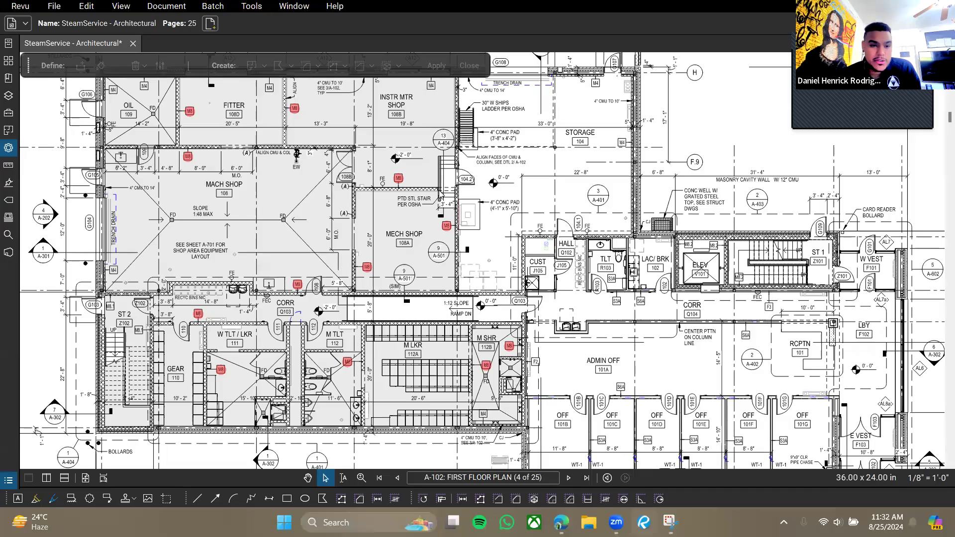
pyautogui.moveTo(666, 360); pyautogui.dragTo(484, 209)
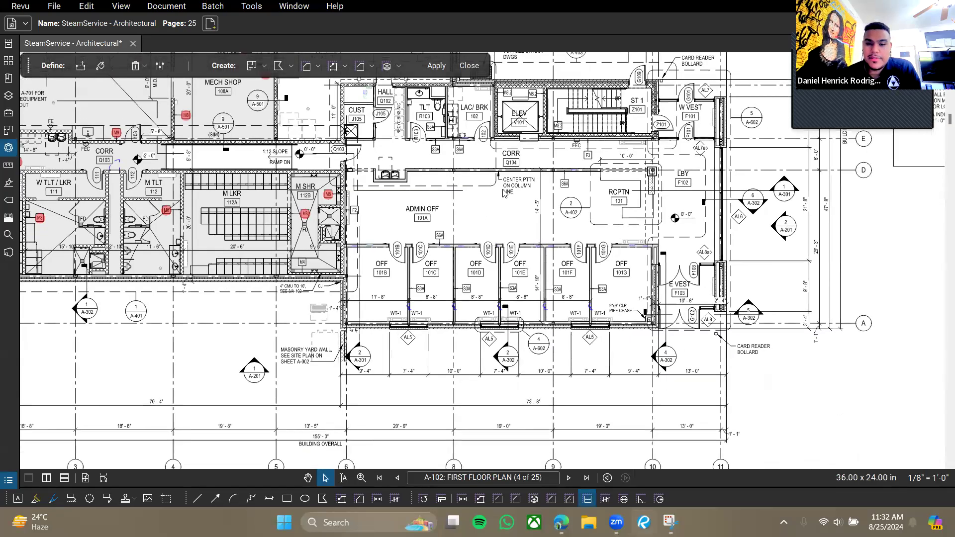
pyautogui.scroll(3, 505, 193)
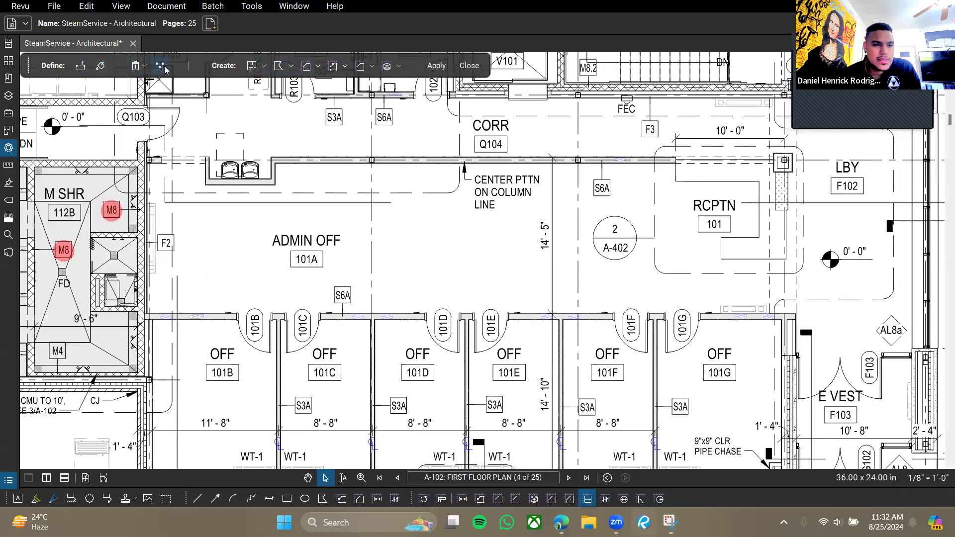
pyautogui.click(160, 69)
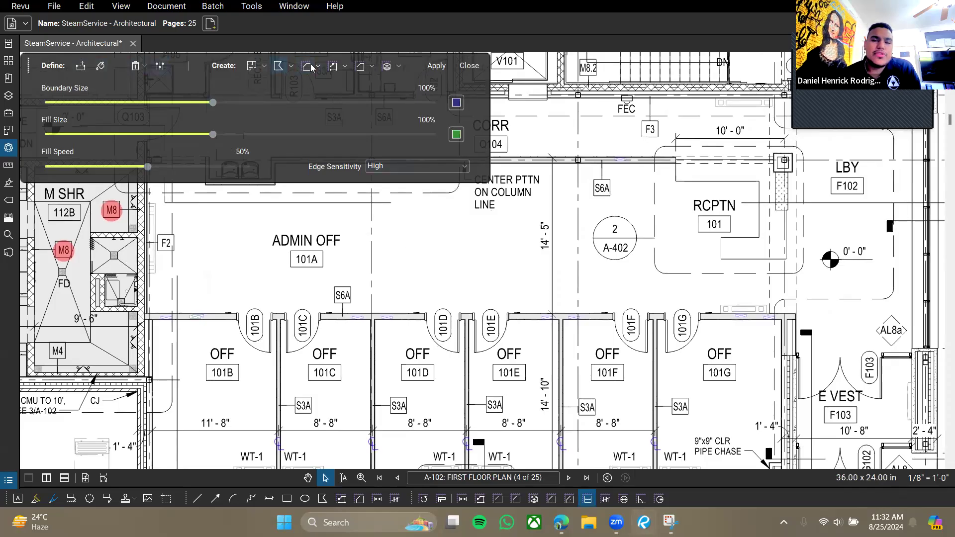
pyautogui.click(278, 66)
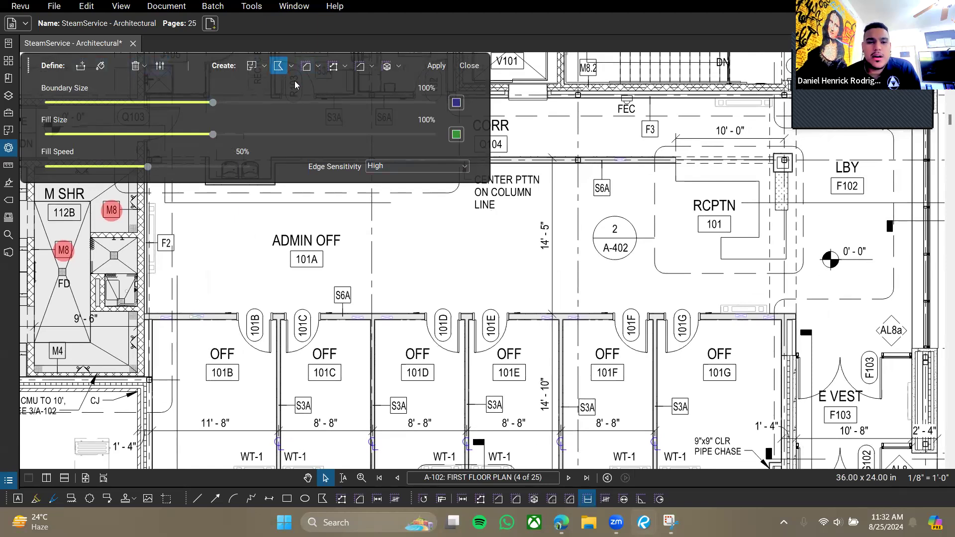
pyautogui.click(307, 67)
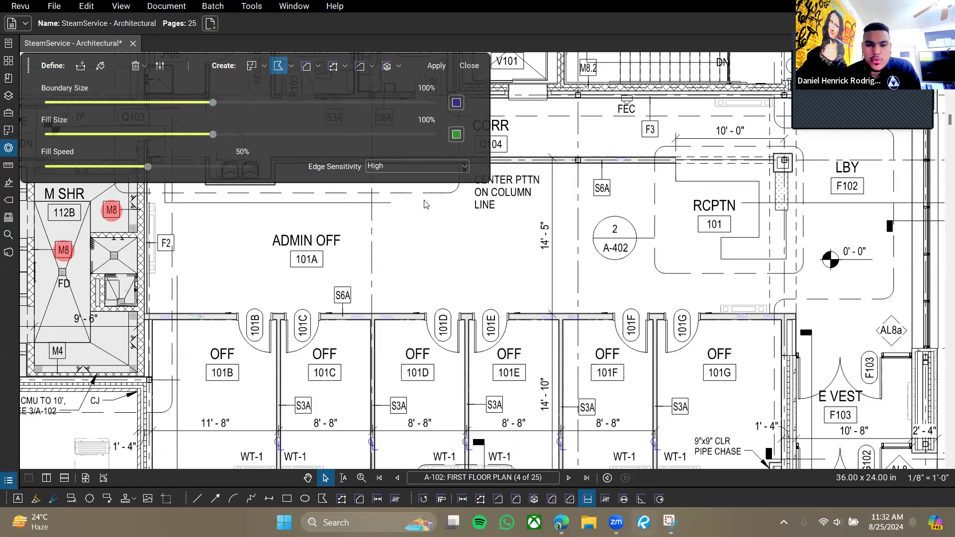
pyautogui.moveTo(439, 220); pyautogui.dragTo(446, 230)
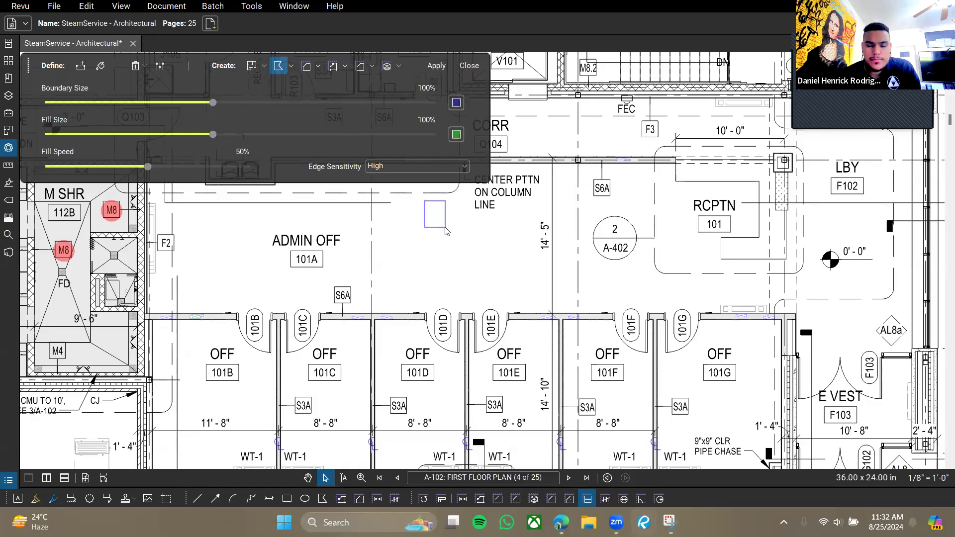
pyautogui.click(101, 70)
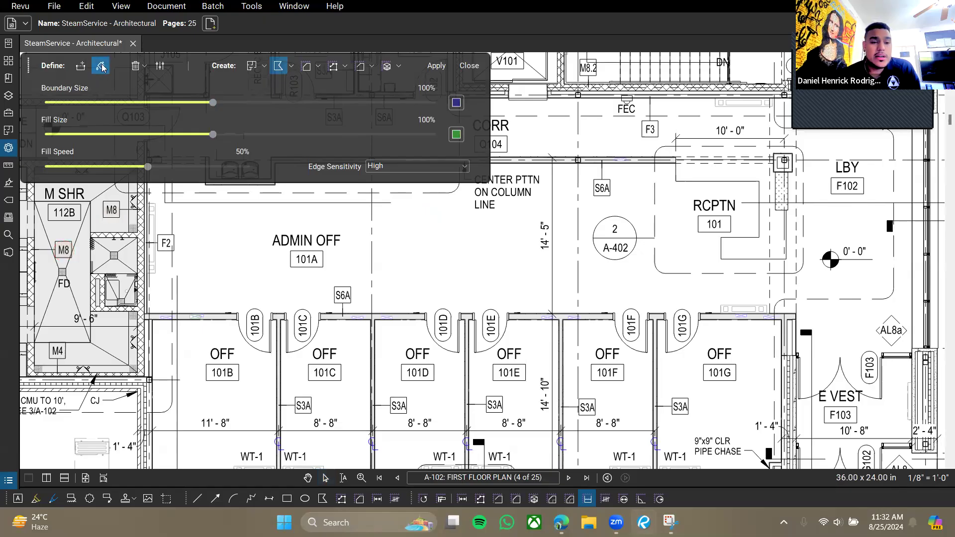
# Spread green fill across ADMIN OFF, the corridor and office 101G with High edge sensitivity.
pyautogui.moveTo(437, 252); pyautogui.dragTo(437, 251)
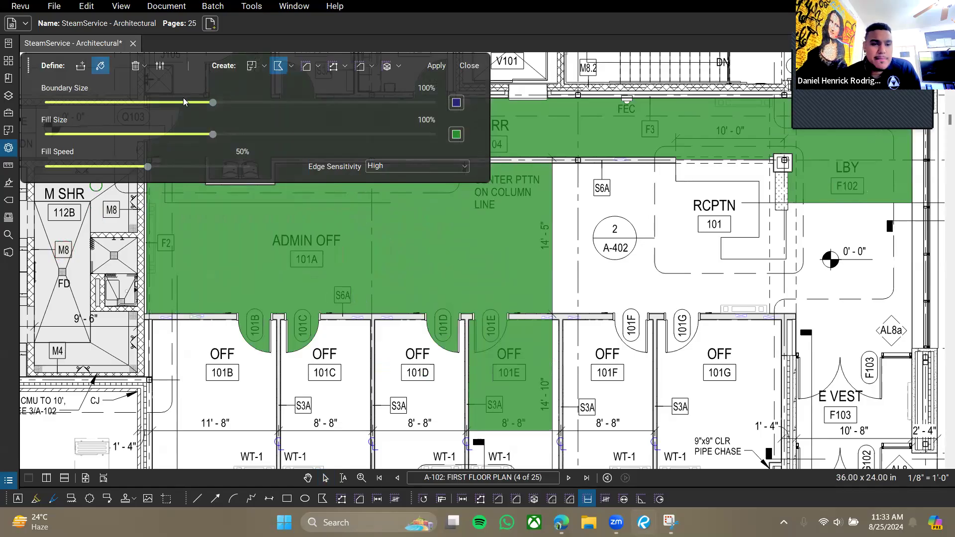
pyautogui.click(418, 169)
pyautogui.click(416, 165)
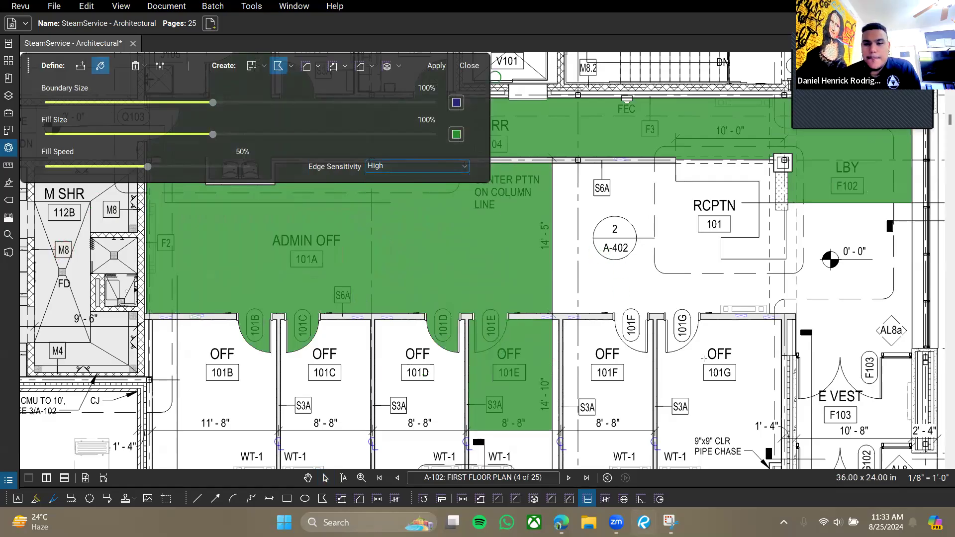
pyautogui.scroll(-2, 707, 341)
pyautogui.scroll(-3, 330, 348)
pyautogui.scroll(3, 330, 347)
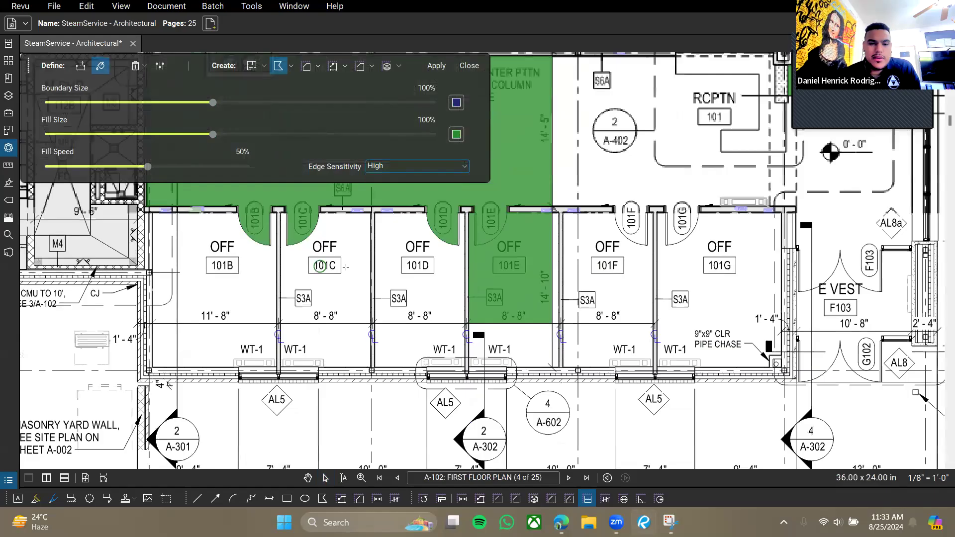
pyautogui.click(737, 302)
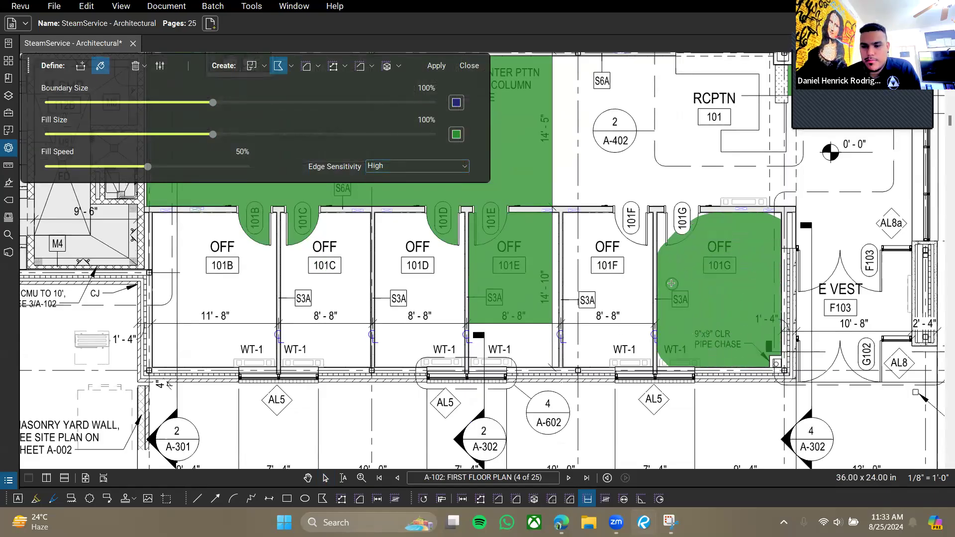
pyautogui.click(692, 293)
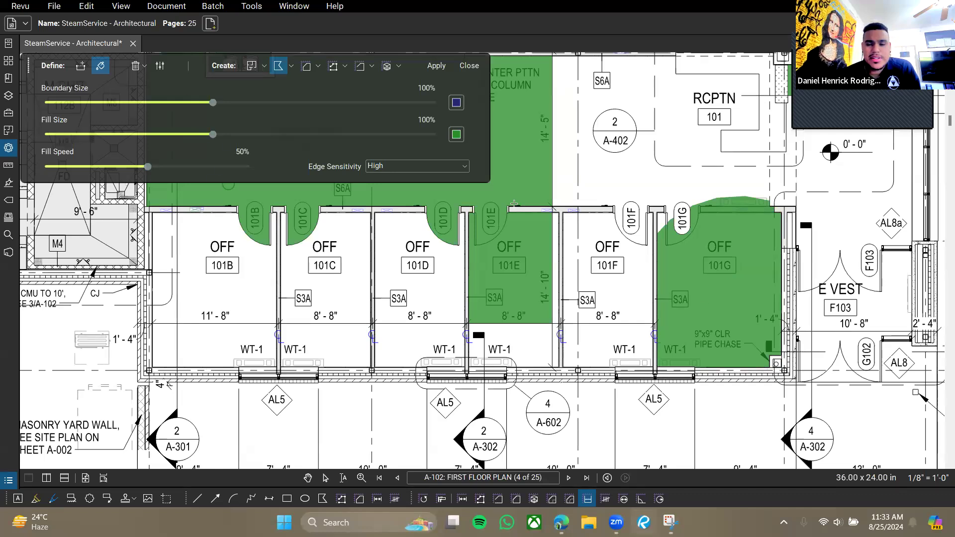
# Pan and zoom over the restrooms, locker rooms and machine shop to inspect the fill.
pyautogui.moveTo(755, 264)
pyautogui.mouseDown()
pyautogui.moveTo(688, 257)
pyautogui.moveTo(684, 267)
pyautogui.mouseUp()
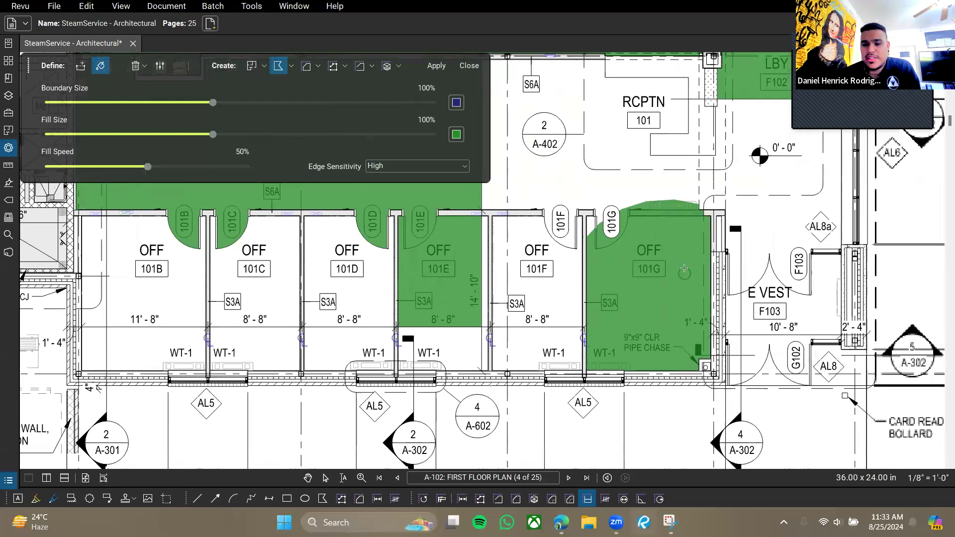
pyautogui.scroll(3, 687, 240)
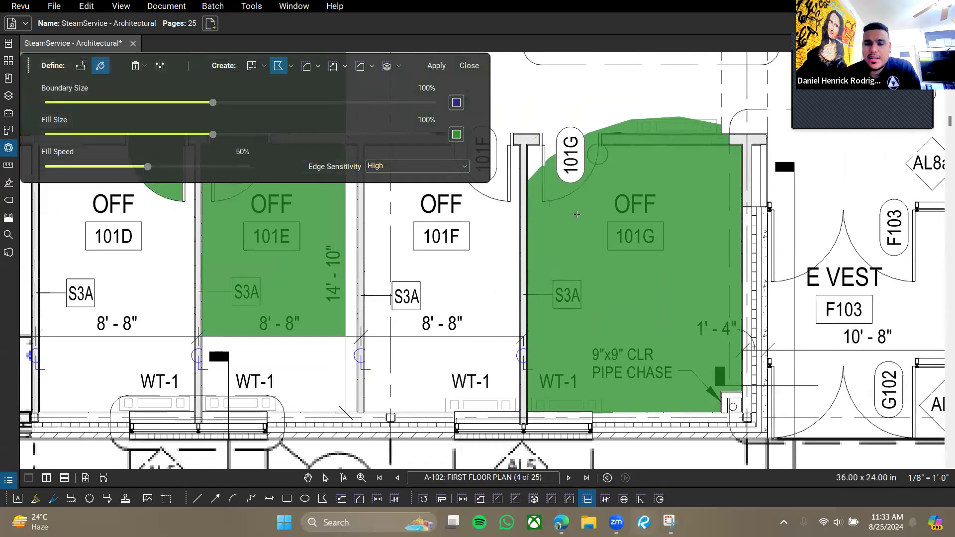
pyautogui.scroll(-3, 544, 292)
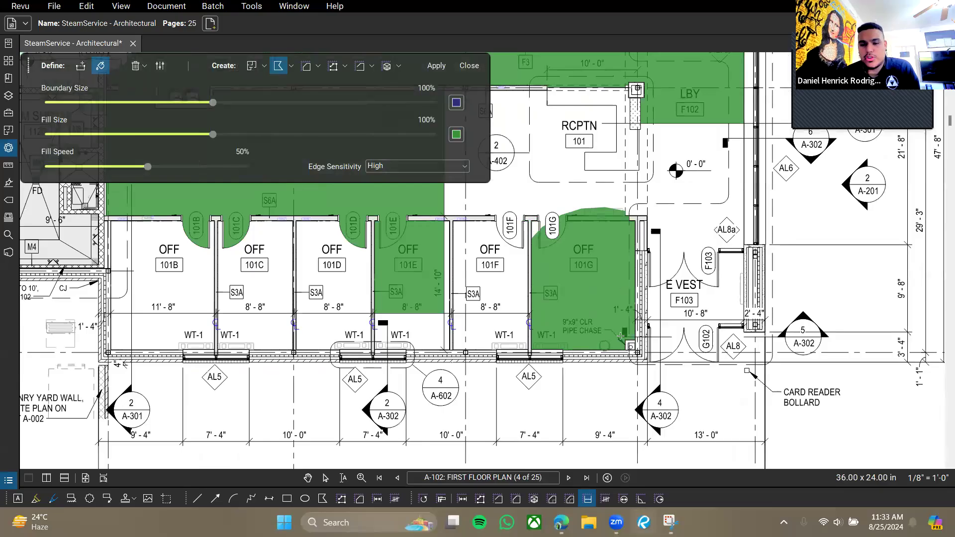
pyautogui.scroll(-3, 596, 316)
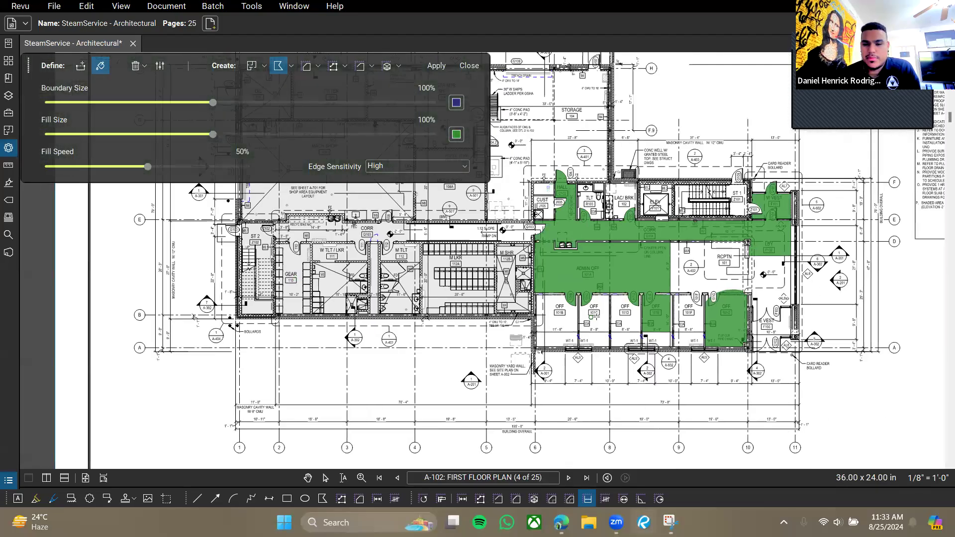
pyautogui.scroll(3, 596, 316)
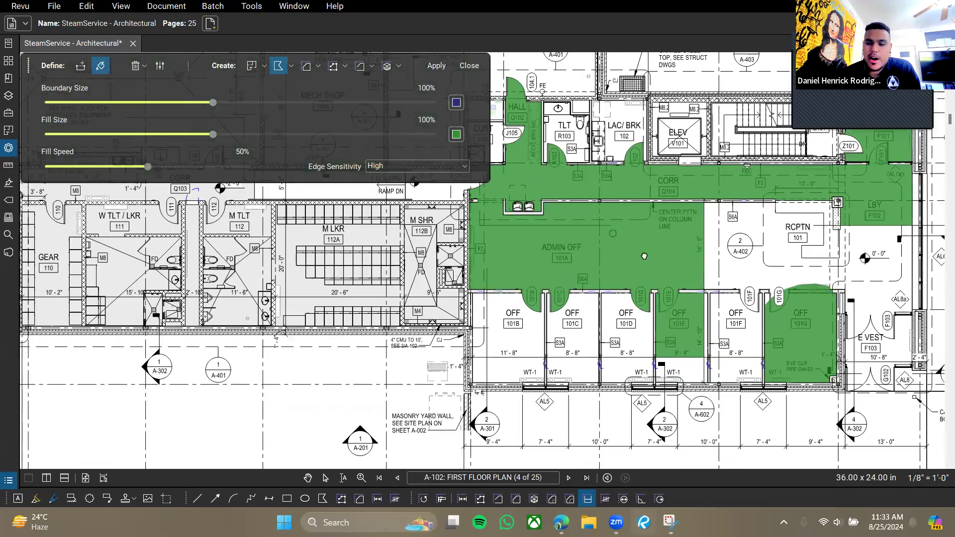
pyautogui.moveTo(613, 233); pyautogui.dragTo(644, 256)
pyautogui.moveTo(549, 245); pyautogui.dragTo(579, 260)
pyautogui.moveTo(586, 214); pyautogui.dragTo(640, 242)
pyautogui.moveTo(531, 248); pyautogui.dragTo(608, 283)
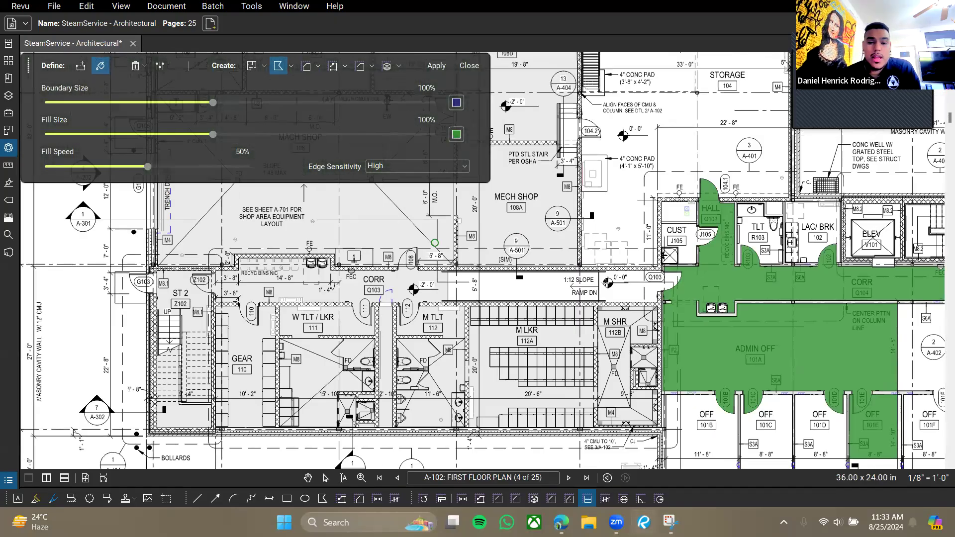
pyautogui.moveTo(447, 248); pyautogui.dragTo(615, 286)
pyautogui.moveTo(578, 359); pyautogui.dragTo(595, 274)
pyautogui.scroll(1, 600, 280)
pyautogui.scroll(-1, 600, 279)
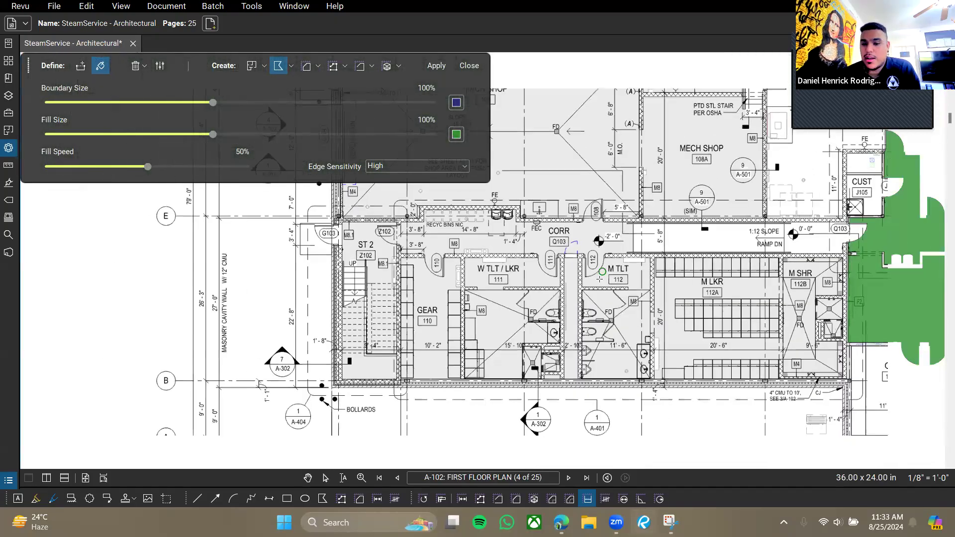
pyautogui.scroll(-1, 599, 279)
# Pan across the mech shop, admin offices and lower right offices to review coverage.
pyautogui.moveTo(690, 171); pyautogui.dragTo(580, 258)
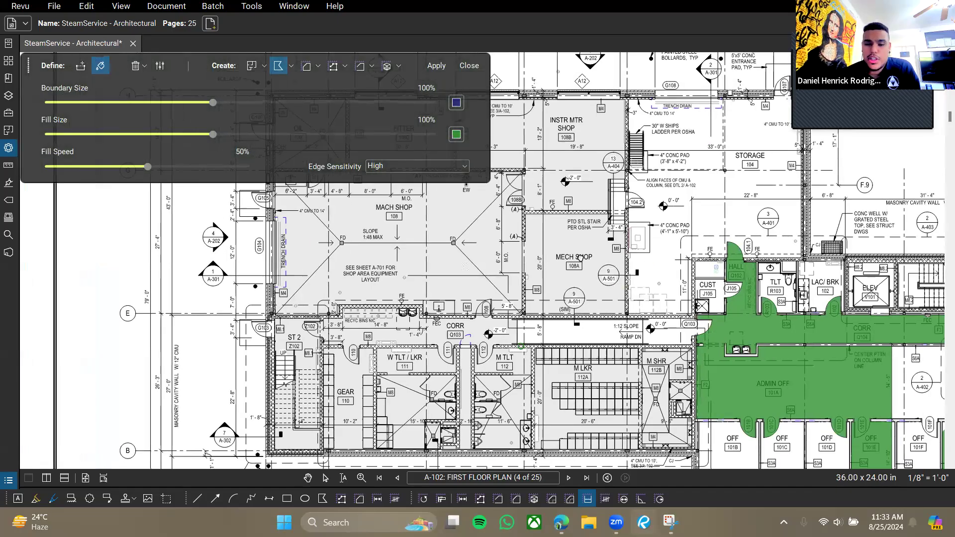
pyautogui.moveTo(521, 344); pyautogui.dragTo(580, 258)
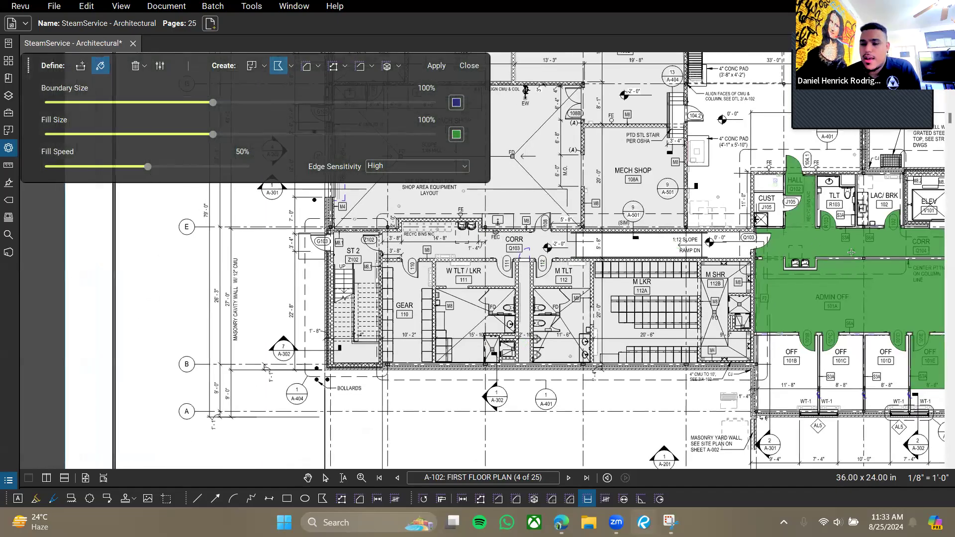
pyautogui.moveTo(851, 252); pyautogui.dragTo(585, 234)
pyautogui.moveTo(626, 185); pyautogui.dragTo(577, 295)
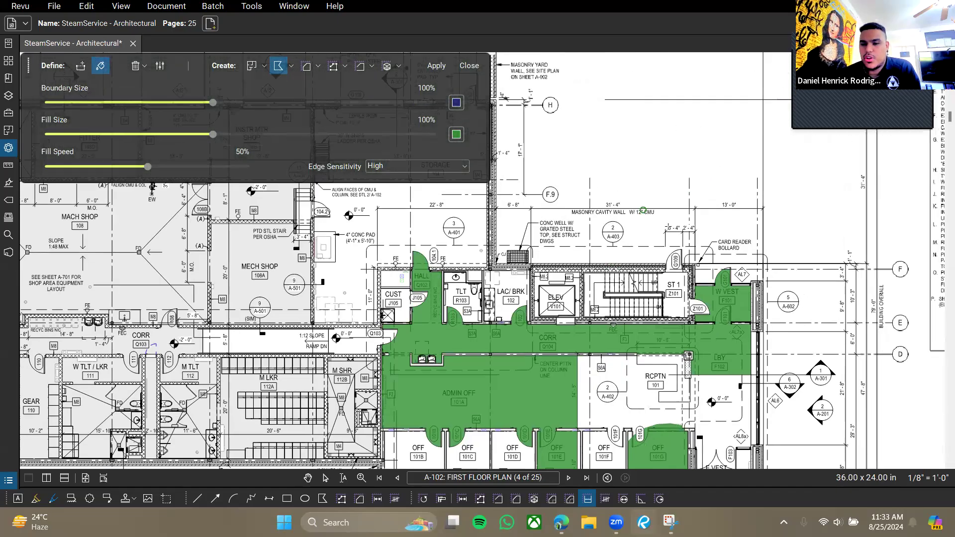
pyautogui.moveTo(813, 325); pyautogui.dragTo(702, 222)
pyautogui.moveTo(716, 341); pyautogui.dragTo(678, 217)
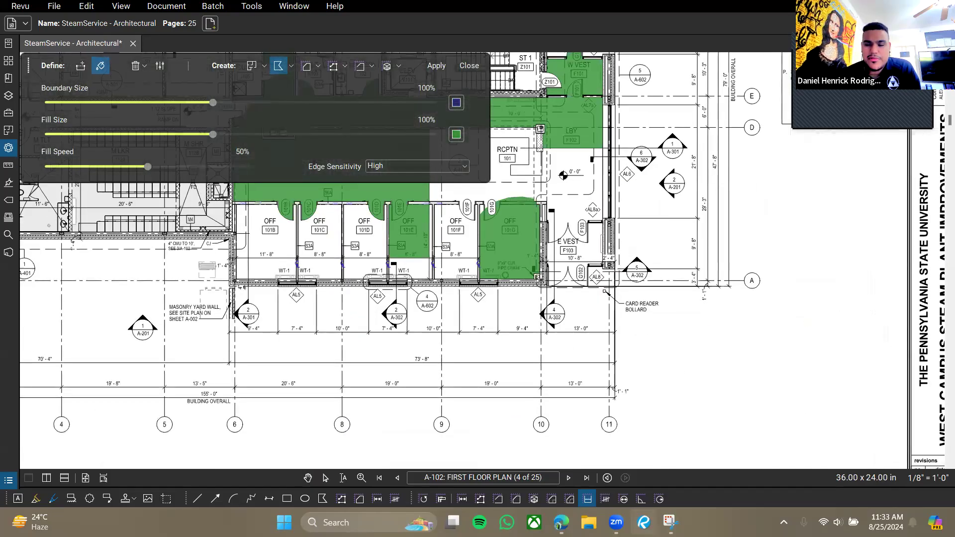
pyautogui.moveTo(505, 275); pyautogui.dragTo(588, 331)
pyautogui.click(471, 75)
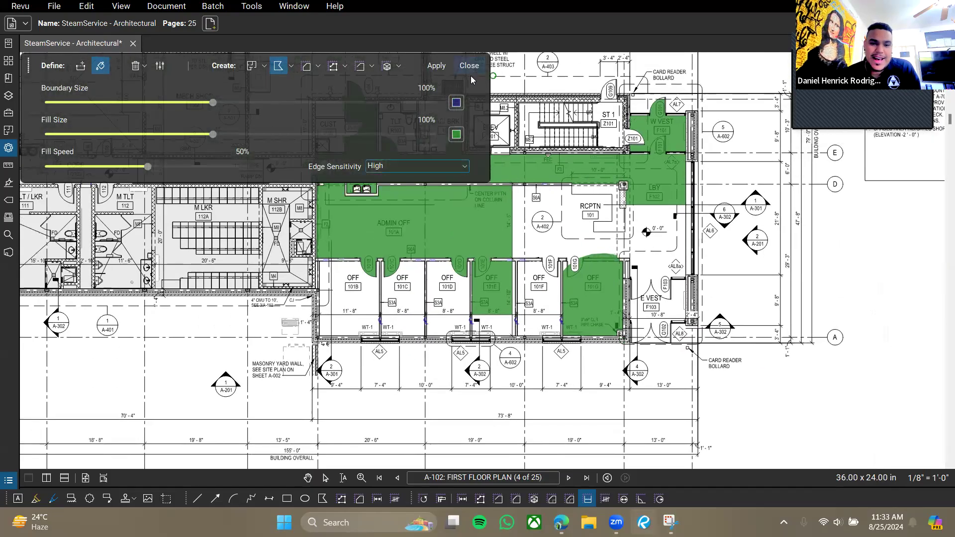
# Discard the green Dynamic Fill preview and show the Form field tool list.
pyautogui.click(469, 66)
pyautogui.moveTo(369, 181); pyautogui.dragTo(555, 224)
pyautogui.moveTo(601, 249); pyautogui.dragTo(477, 226)
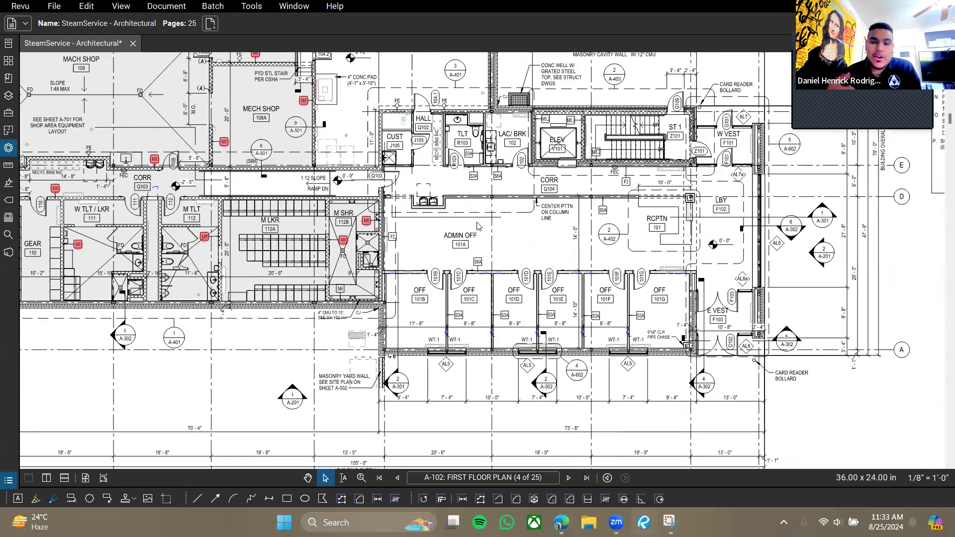
pyautogui.click(246, 7)
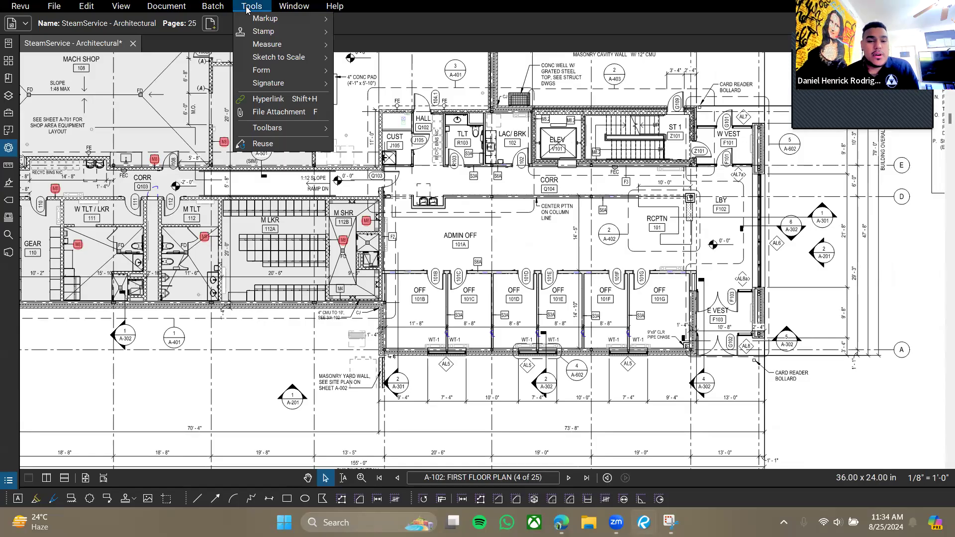
pyautogui.moveTo(279, 69)
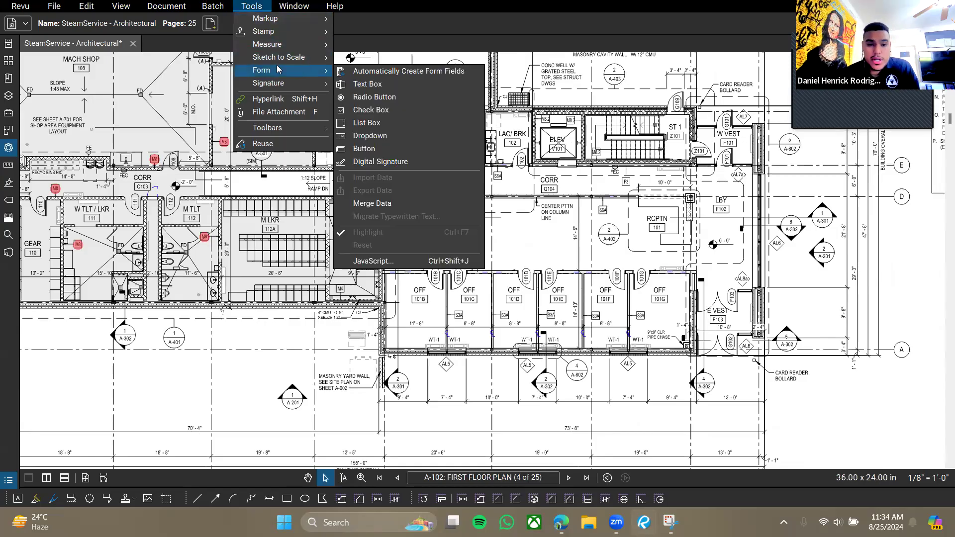
pyautogui.moveTo(285, 44)
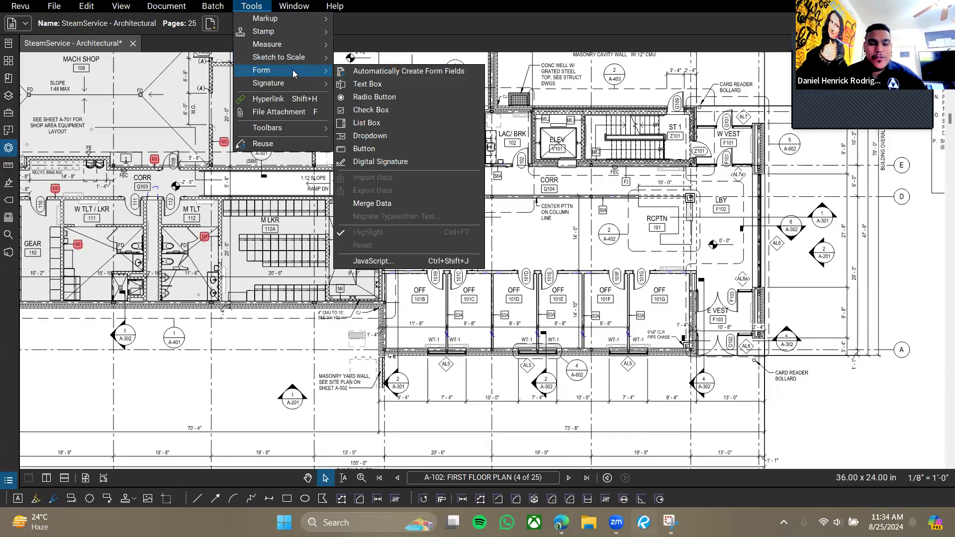
# Pan and zoom to the blank area left of the A-102 title block.
pyautogui.click(611, 323)
pyautogui.moveTo(749, 290); pyautogui.dragTo(449, 237)
pyautogui.moveTo(373, 283); pyautogui.dragTo(607, 244)
pyautogui.moveTo(545, 375); pyautogui.dragTo(412, 353)
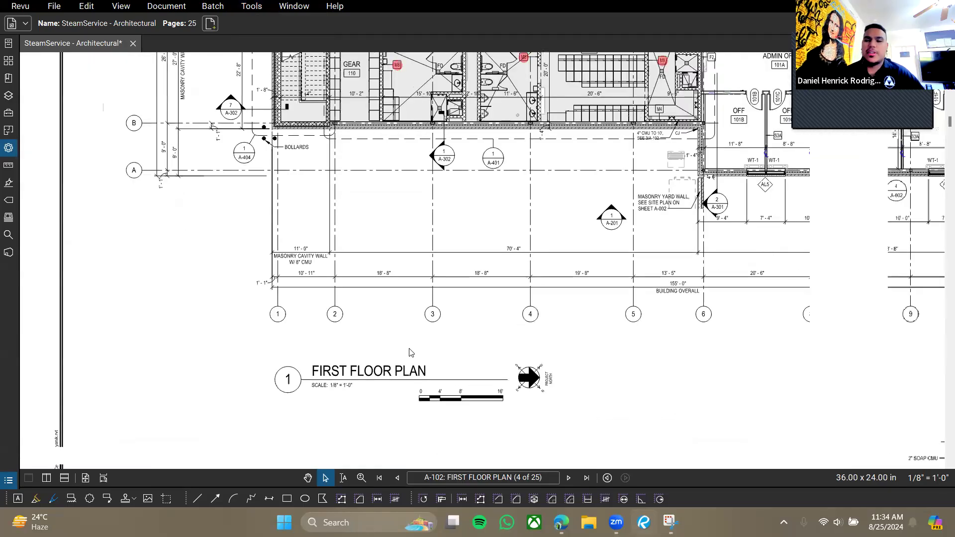
pyautogui.moveTo(637, 174); pyautogui.dragTo(446, 284)
pyautogui.moveTo(689, 242); pyautogui.dragTo(440, 137)
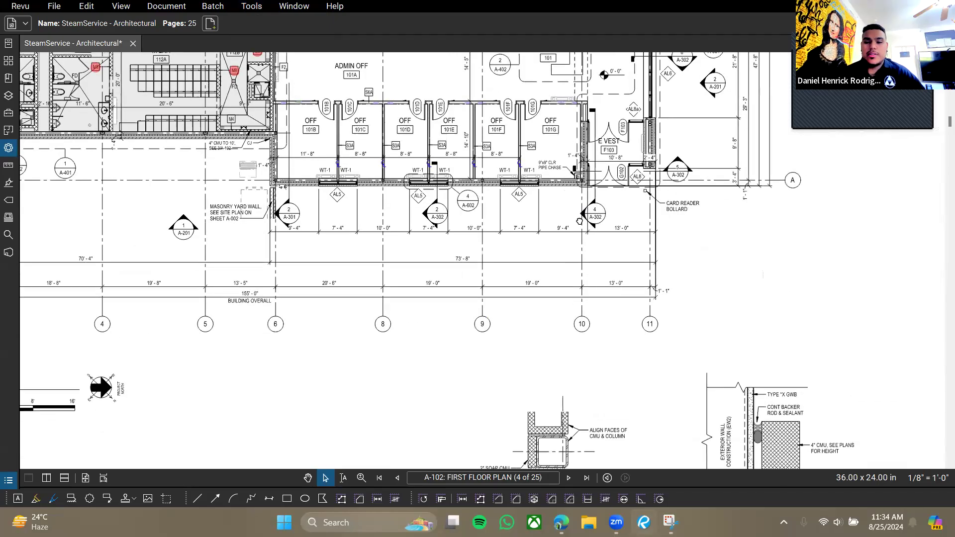
pyautogui.moveTo(615, 214); pyautogui.dragTo(452, 227)
pyautogui.moveTo(525, 266); pyautogui.dragTo(481, 276)
pyautogui.scroll(2, 529, 330)
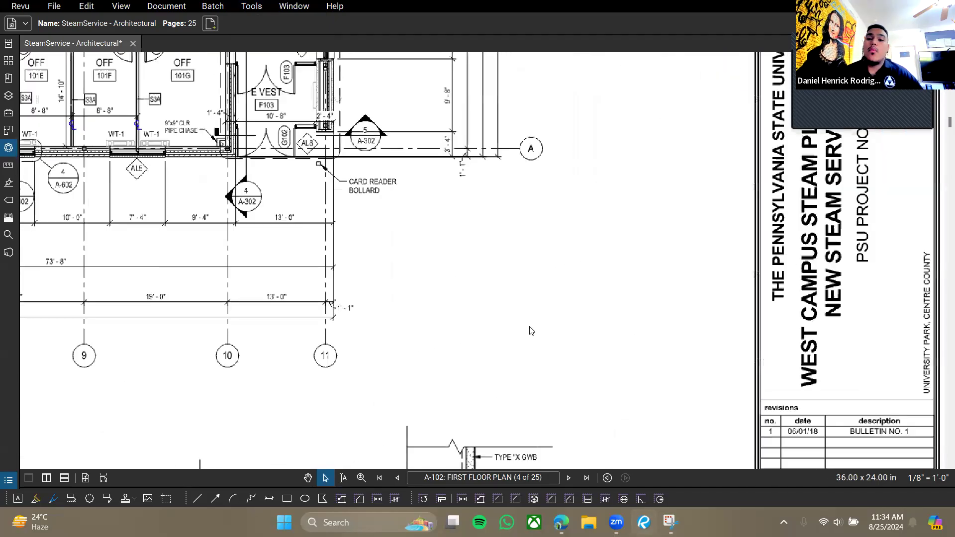
pyautogui.moveTo(529, 331); pyautogui.dragTo(392, 285)
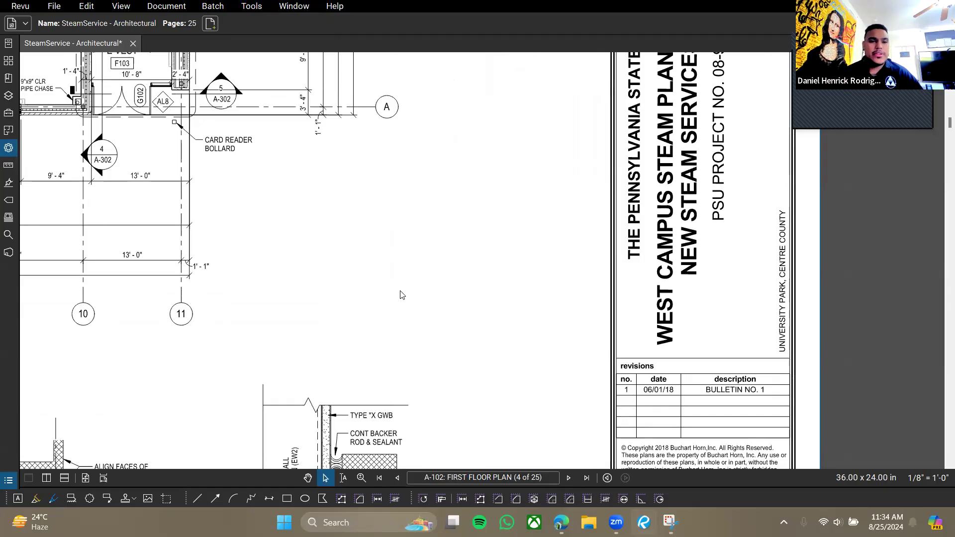
# Browse the form field types, then reopen the tool category list for Markup.
pyautogui.click(245, 11)
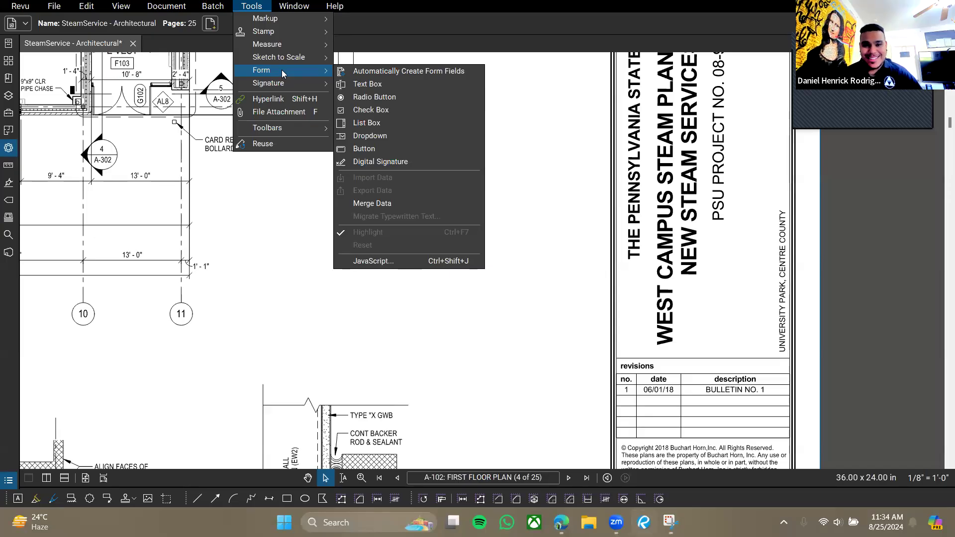
pyautogui.click(522, 154)
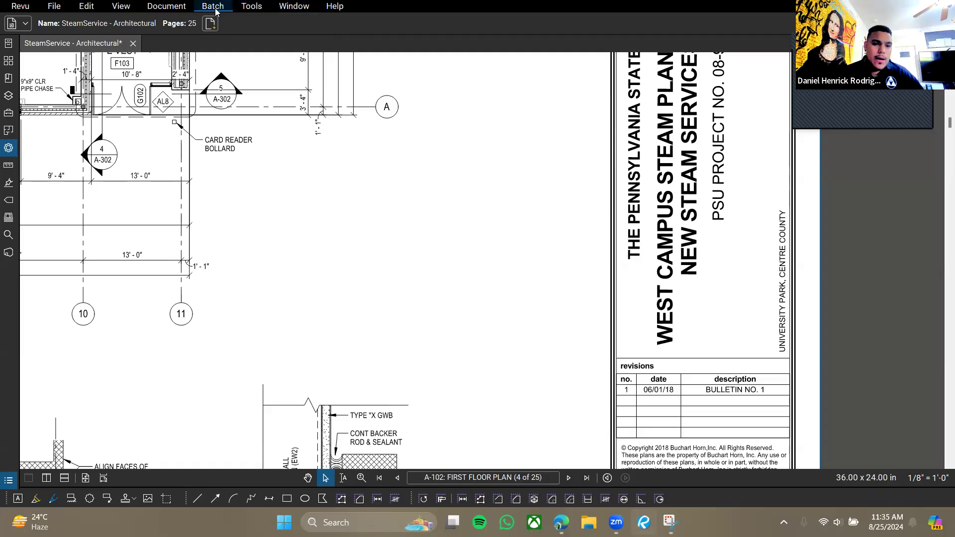
pyautogui.click(255, 7)
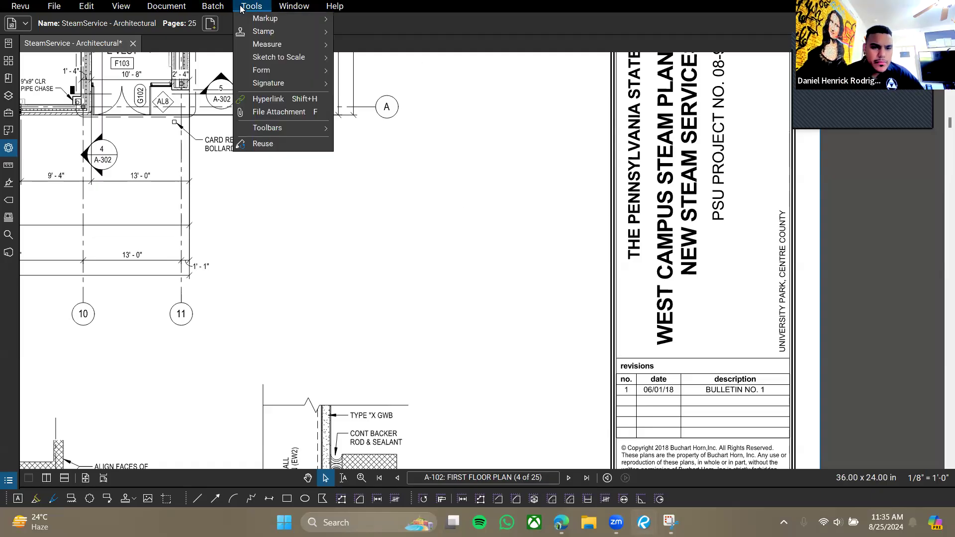
# Try placing a Text Box markup, then cancel the empty box.
pyautogui.moveTo(277, 19)
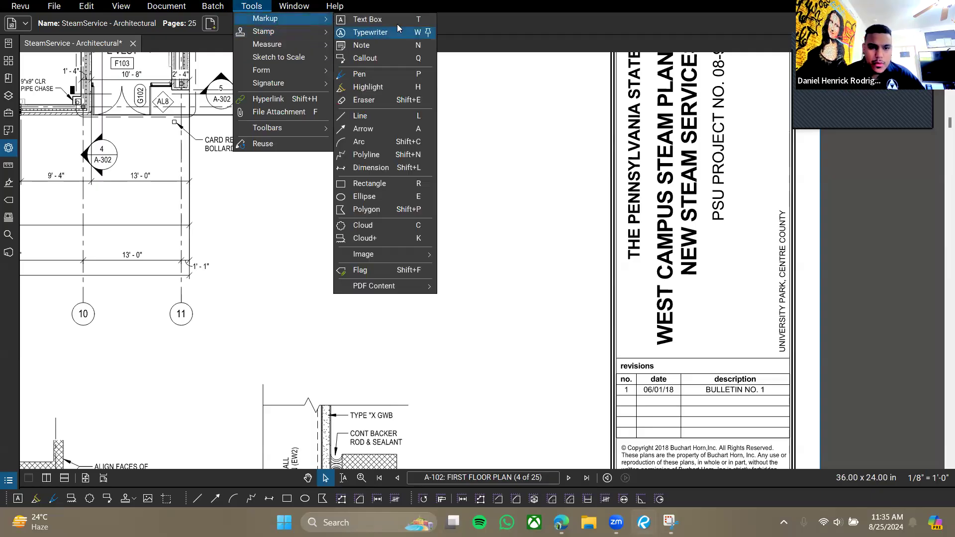
pyautogui.click(393, 19)
pyautogui.click(262, 208)
pyautogui.press('Escape')
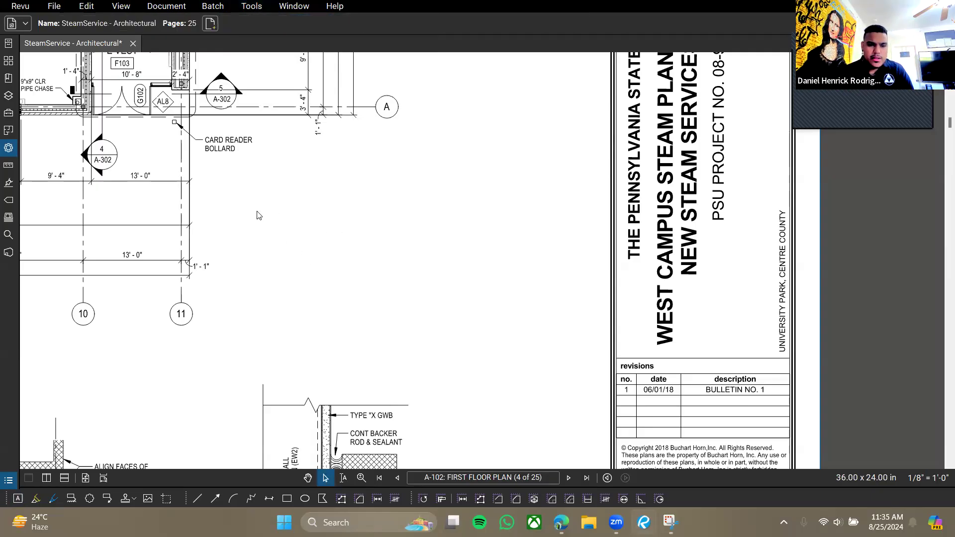
# Add a red 'Name:_____' text box left of the title block, widened to one line.
pyautogui.click(251, 6)
pyautogui.moveTo(278, 19)
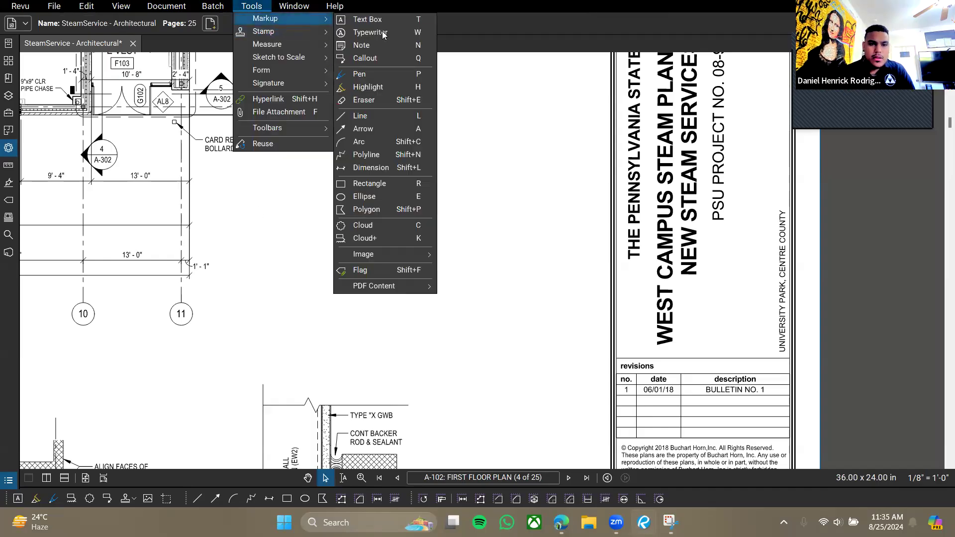
pyautogui.click(369, 18)
pyautogui.moveTo(236, 203); pyautogui.dragTo(292, 220)
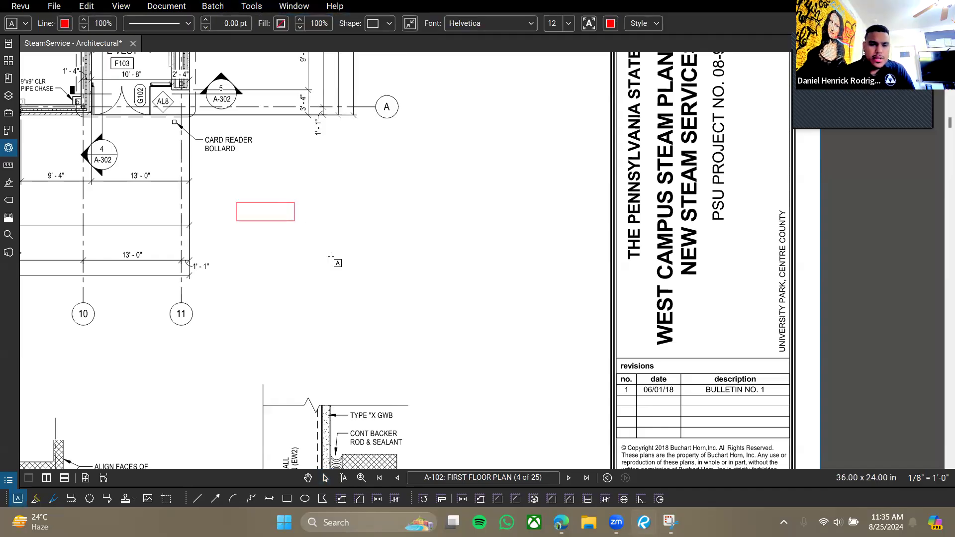
pyautogui.write('Name:')
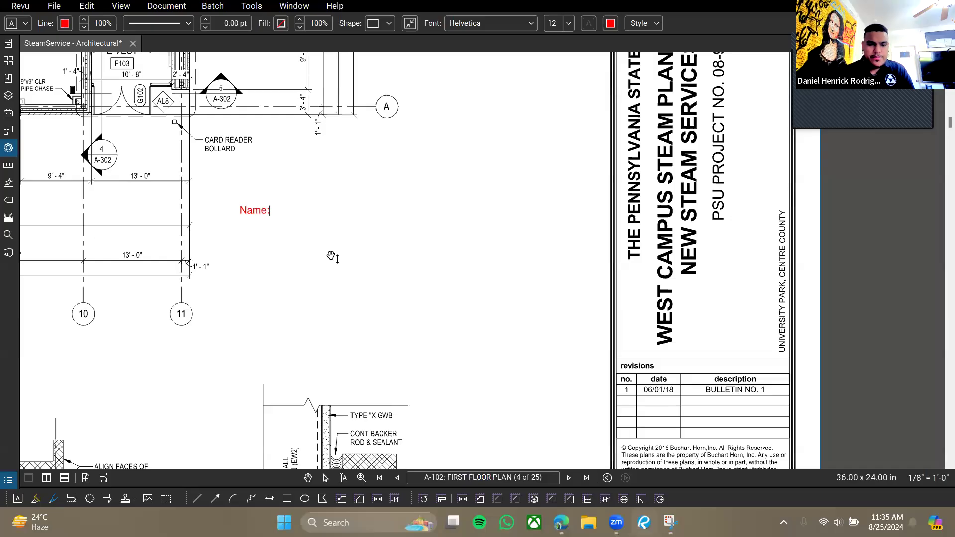
pyautogui.write('_____________________________________')
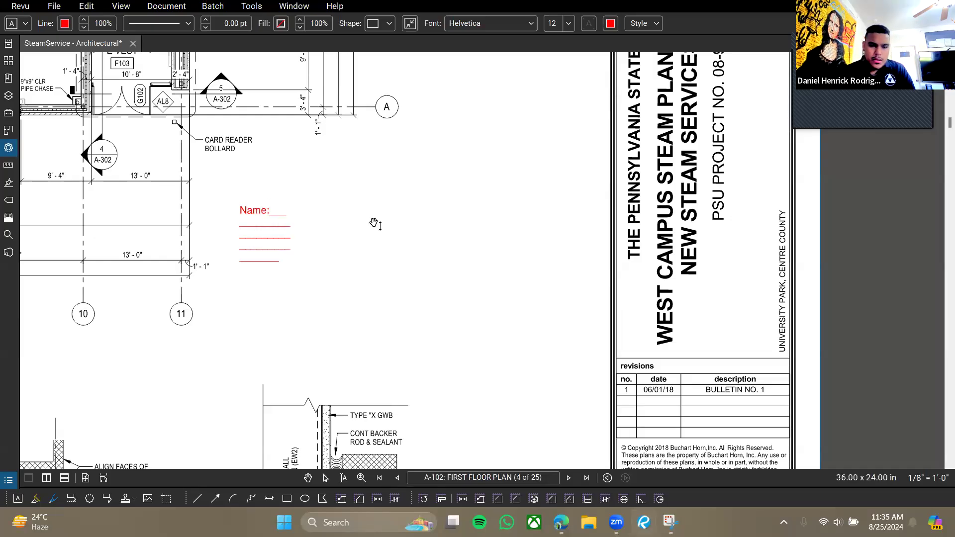
pyautogui.press('Escape')
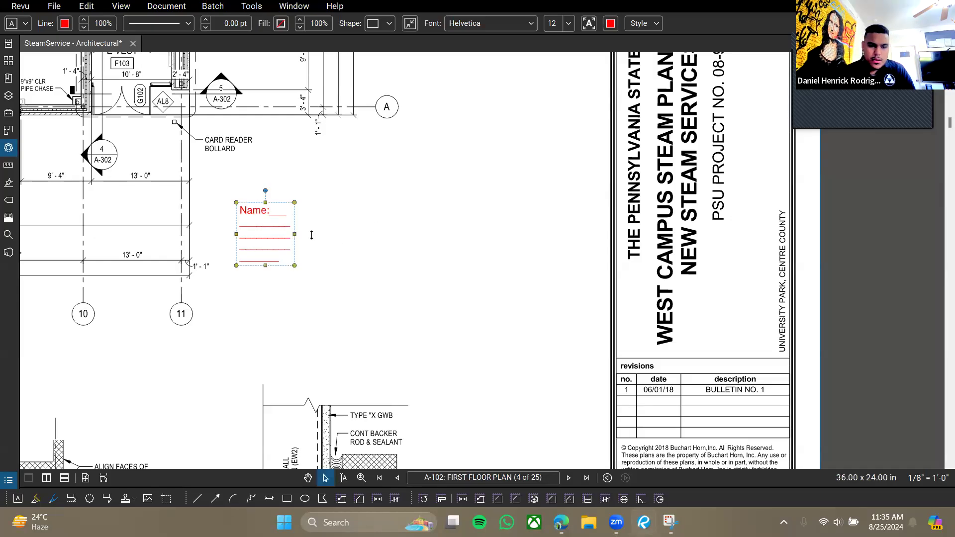
pyautogui.moveTo(295, 233); pyautogui.dragTo(547, 251)
pyautogui.click(338, 274)
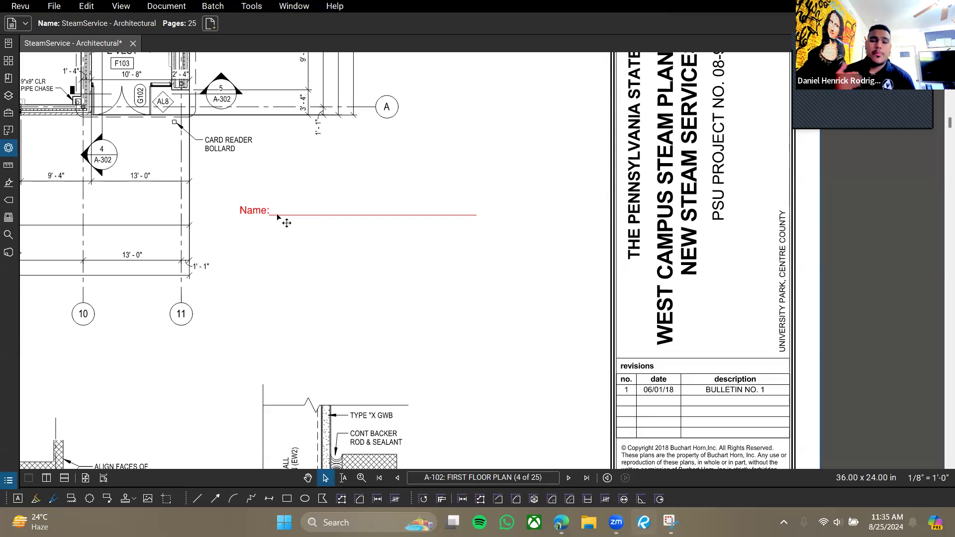
pyautogui.scroll(3, 281, 229)
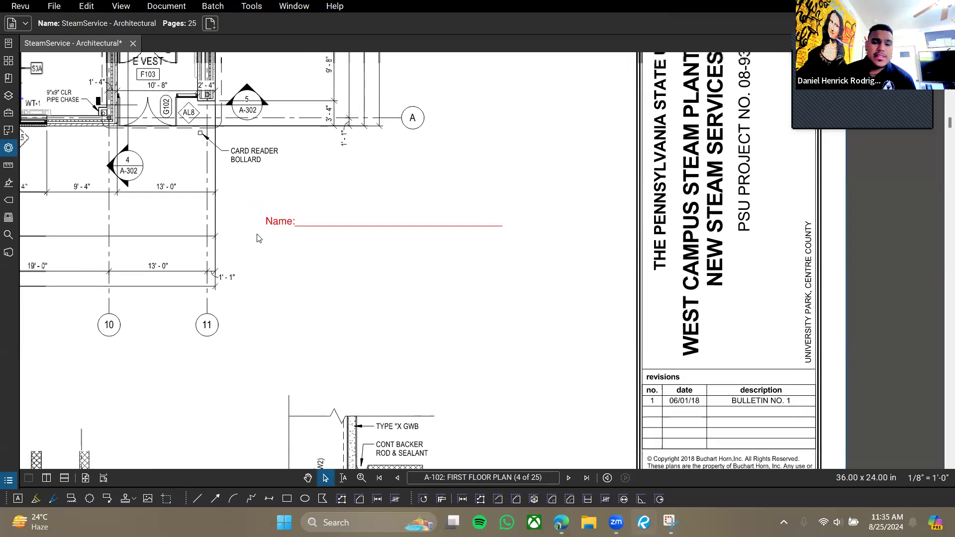
pyautogui.scroll(1, 329, 242)
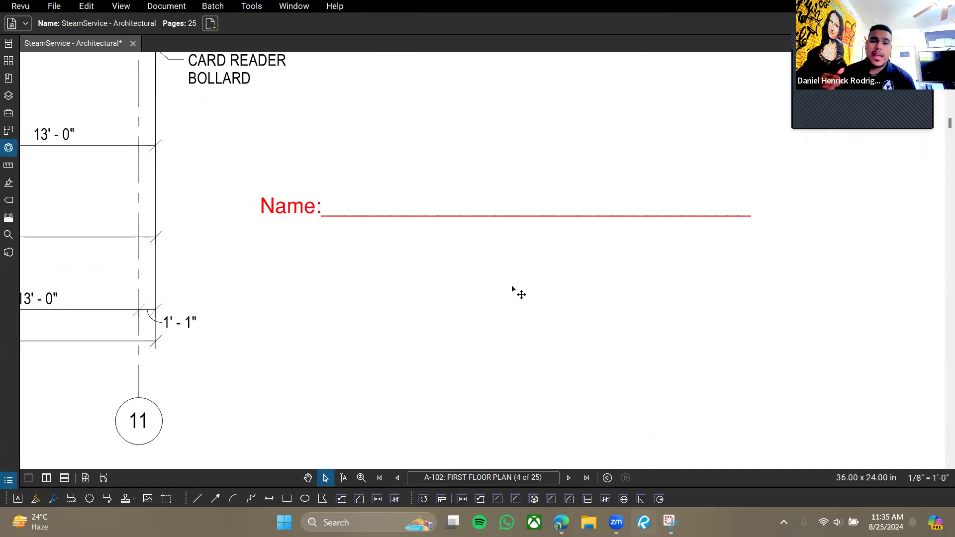
# Place a text-box form field over the Name line and undo its stretch.
pyautogui.click(242, 10)
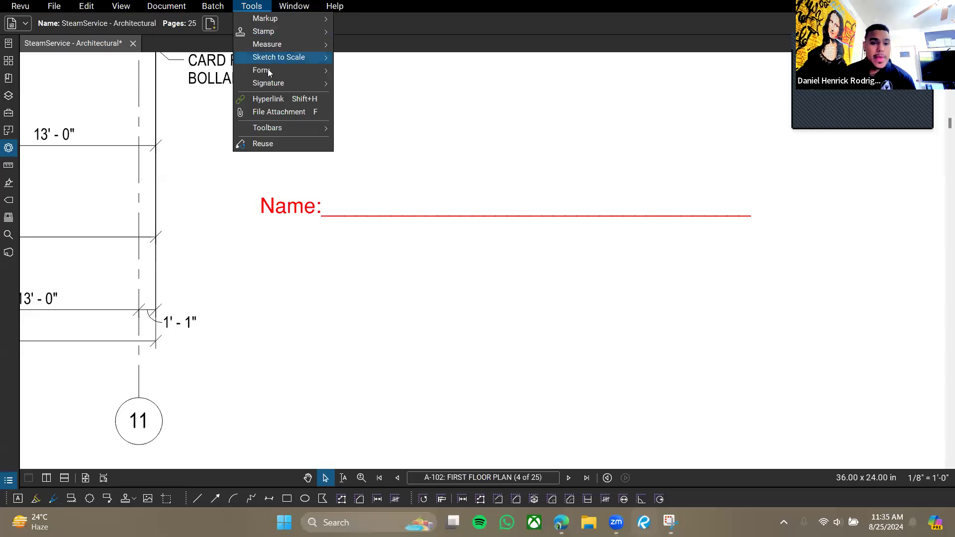
pyautogui.moveTo(268, 71)
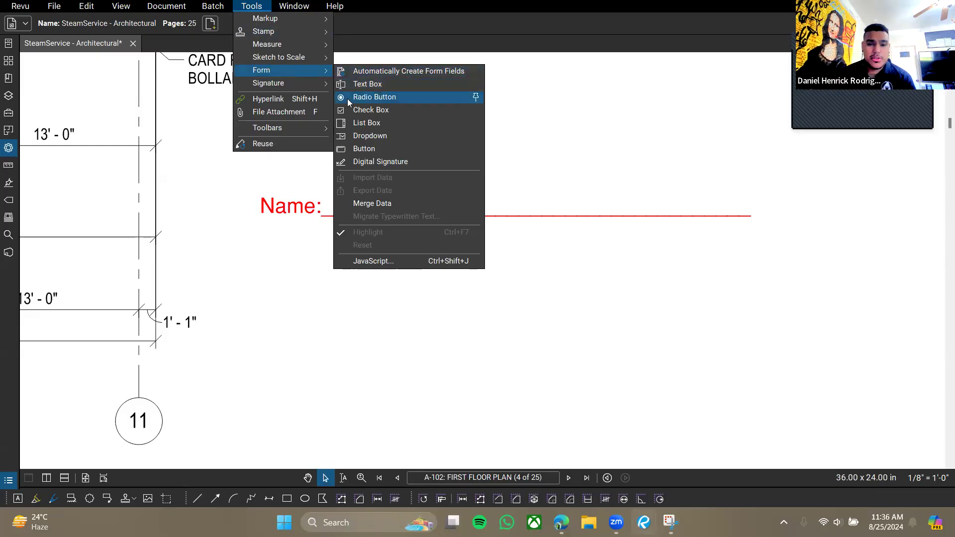
pyautogui.click(371, 85)
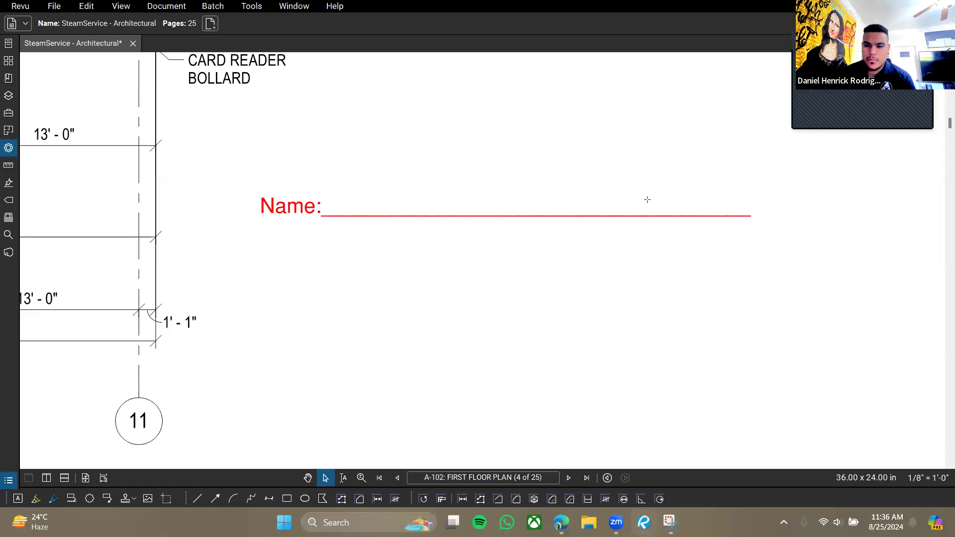
pyautogui.press('w')
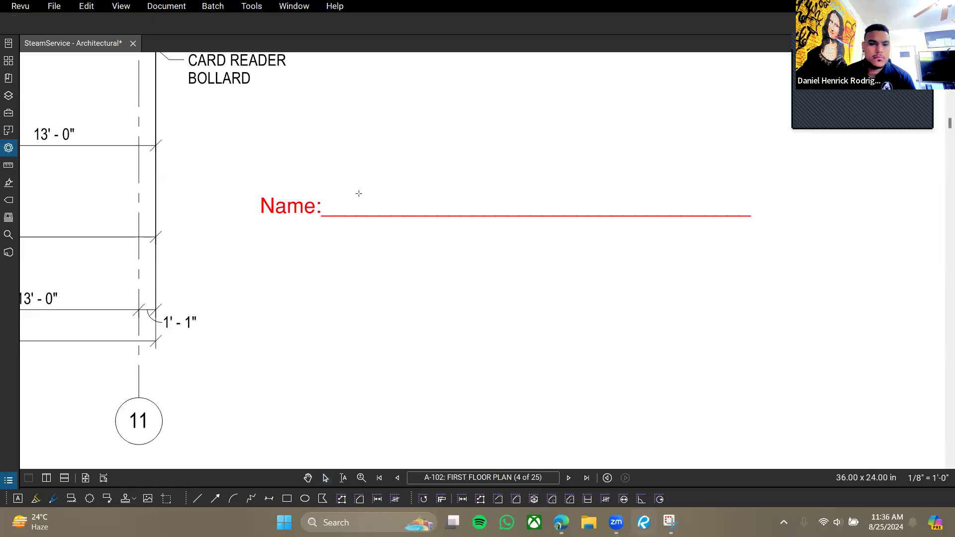
pyautogui.click(359, 193)
pyautogui.hotkey('ctrl', 'z')
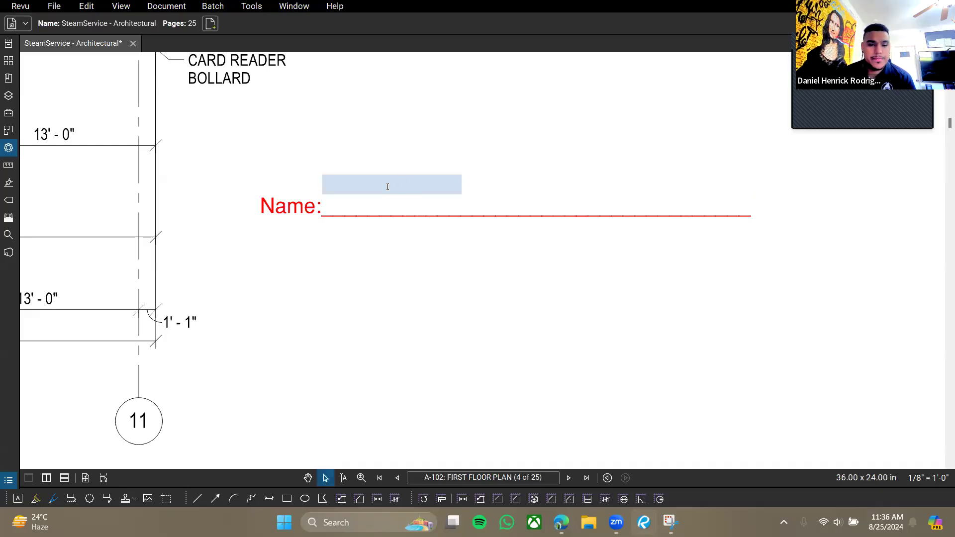
pyautogui.press('Tab')
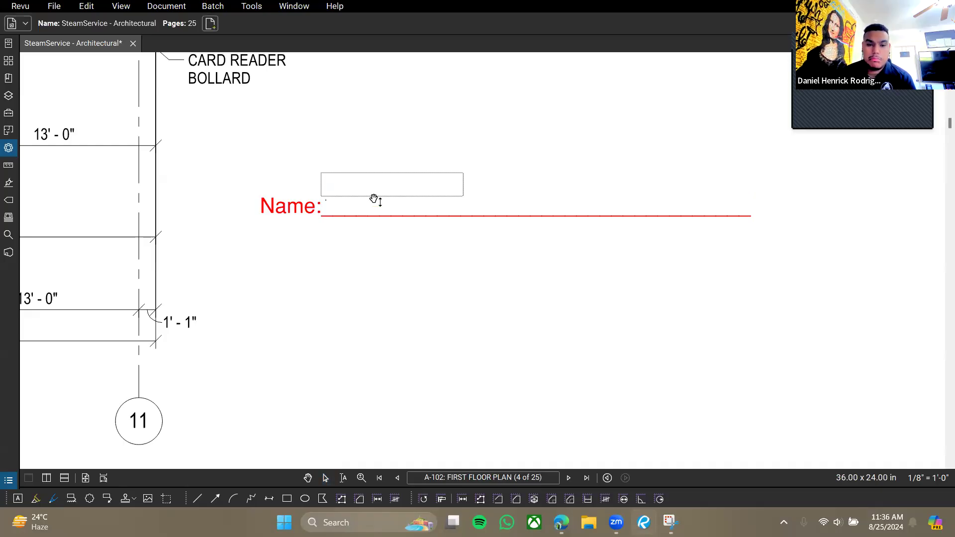
pyautogui.click(389, 159)
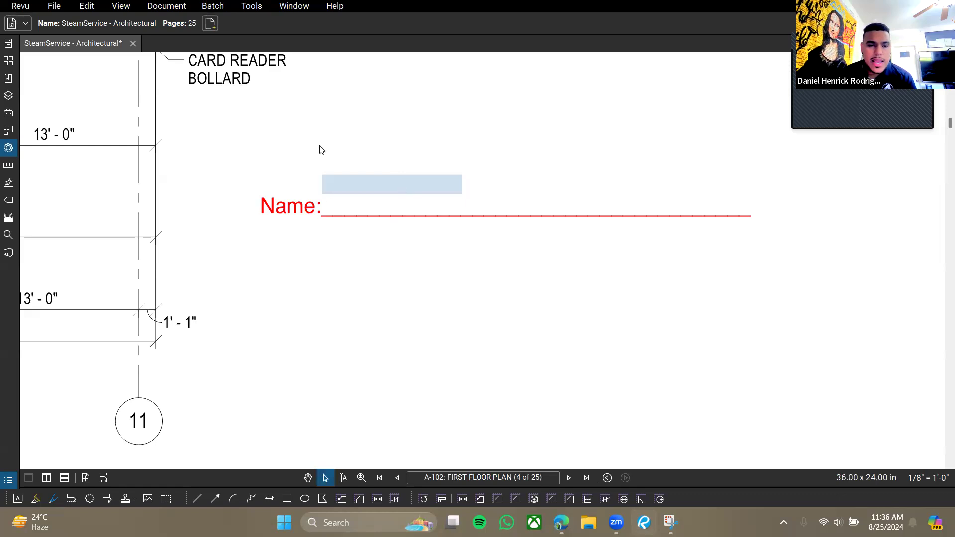
# Test the Name form field by clicking into and out of it repeatedly.
pyautogui.click(252, 6)
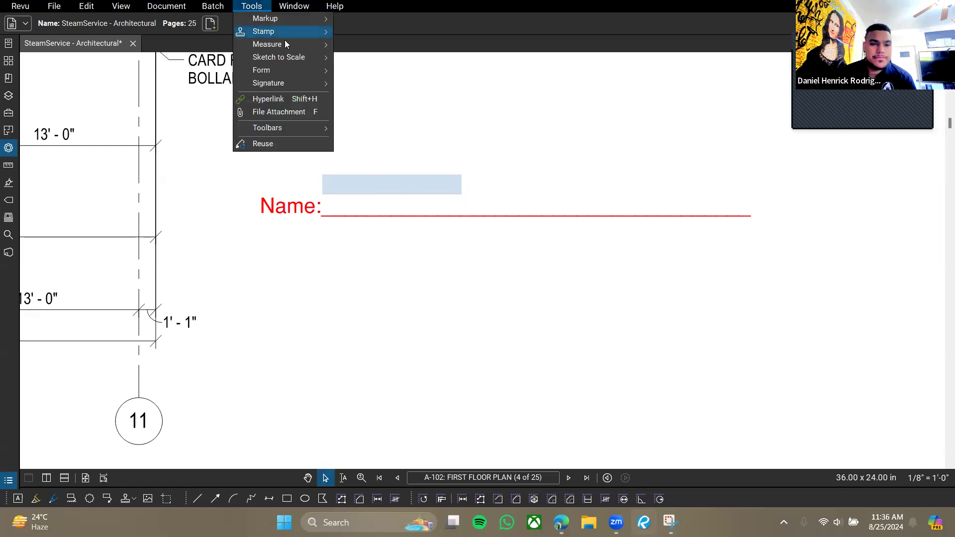
pyautogui.click(461, 108)
pyautogui.click(378, 185)
pyautogui.click(421, 150)
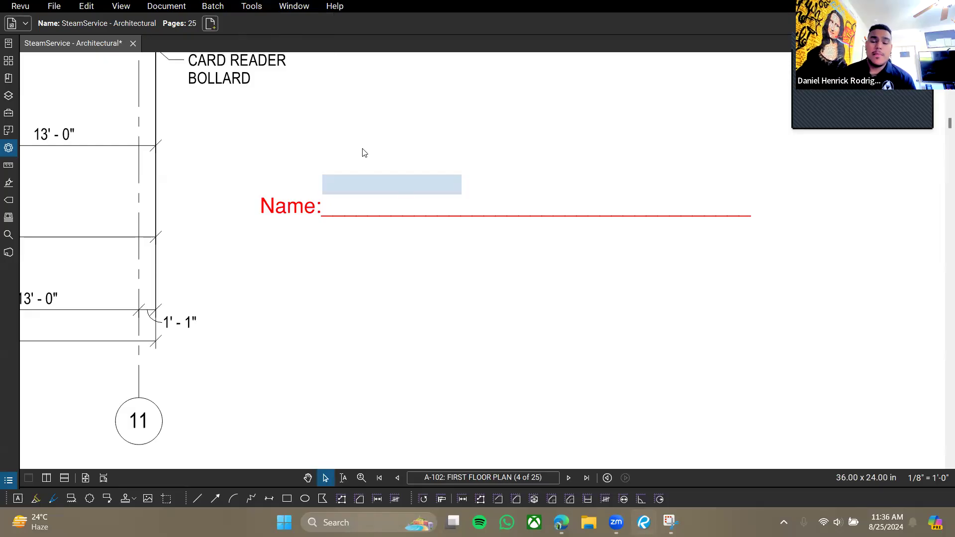
pyautogui.click(345, 189)
pyautogui.click(381, 114)
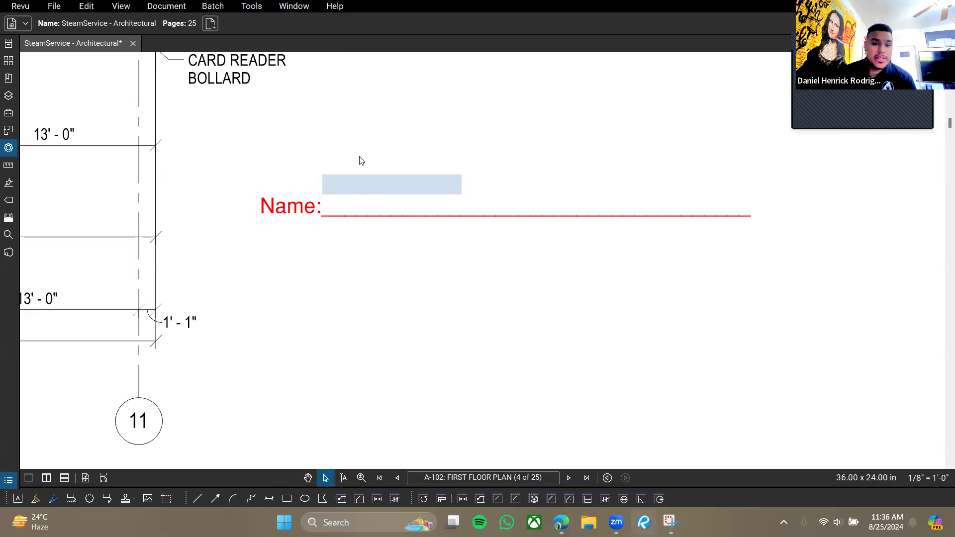
pyautogui.click(360, 185)
pyautogui.click(372, 304)
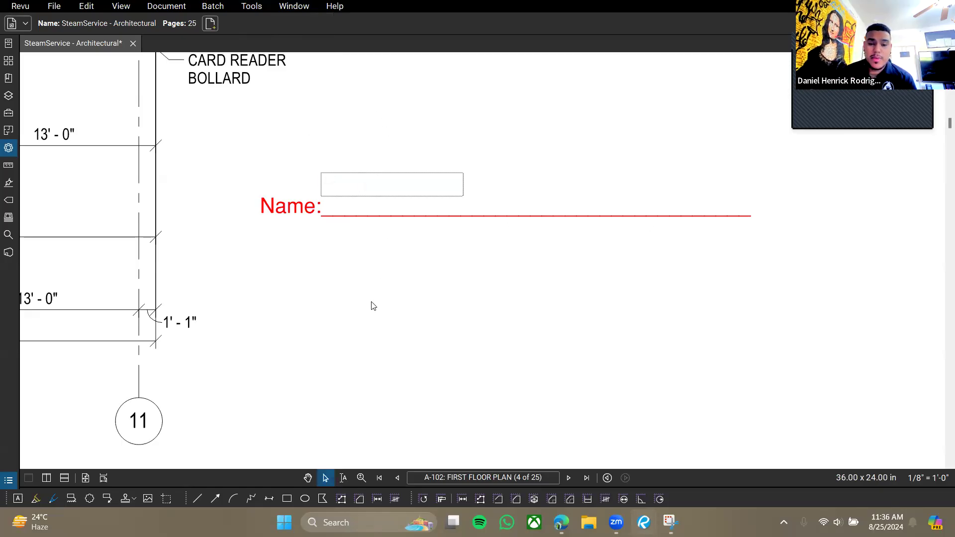
pyautogui.click(360, 188)
pyautogui.click(445, 133)
pyautogui.click(376, 179)
pyautogui.rightClick(377, 180)
pyautogui.click(370, 200)
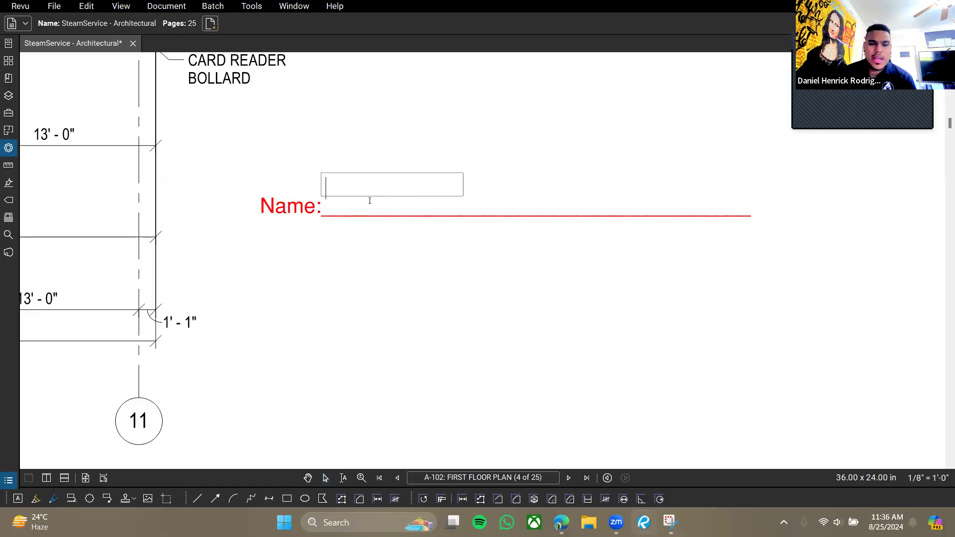
pyautogui.click(370, 200)
# Choose Form > Text Box to draw more text-box form fields.
pyautogui.click(254, 7)
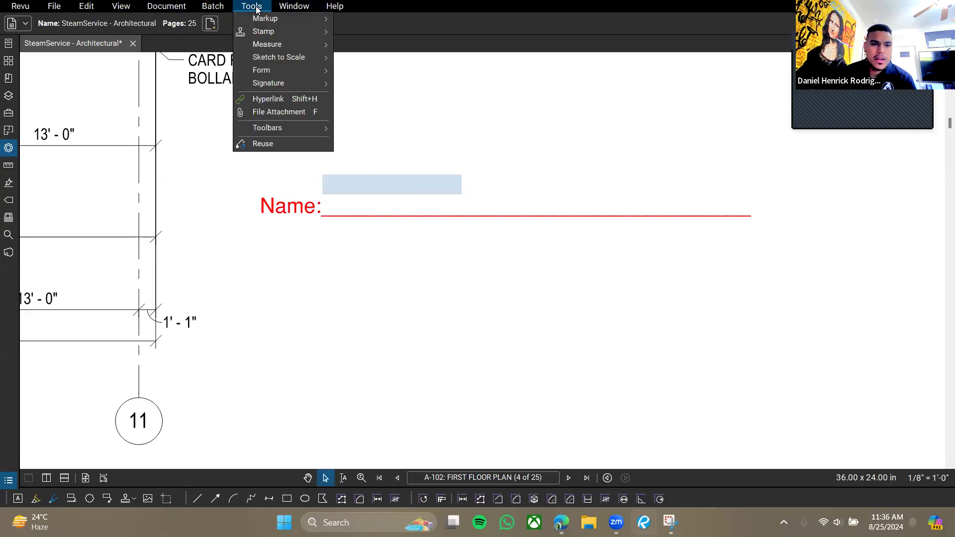
pyautogui.moveTo(283, 70)
pyautogui.click(380, 86)
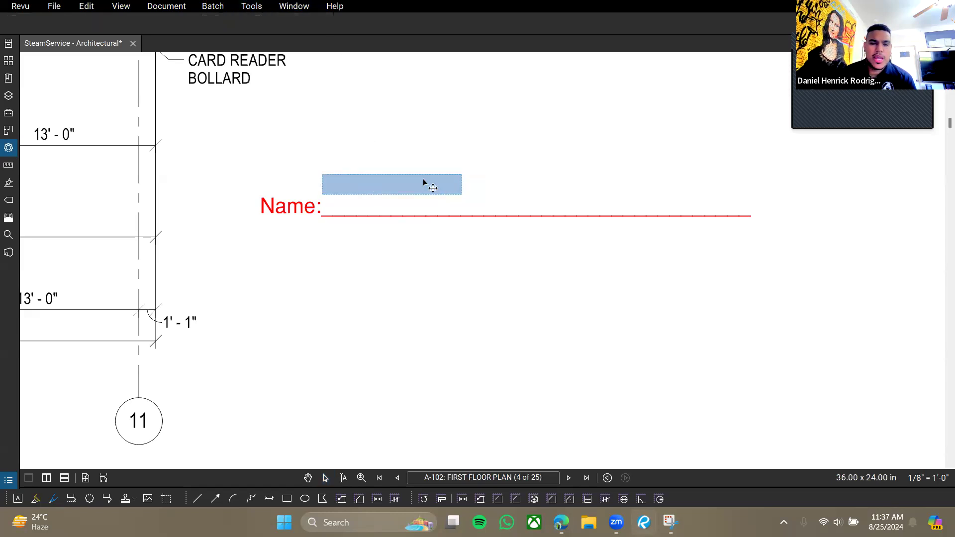
# Move the Name form field onto the red Name line and stretch it to the line's end.
pyautogui.moveTo(411, 187); pyautogui.dragTo(384, 213)
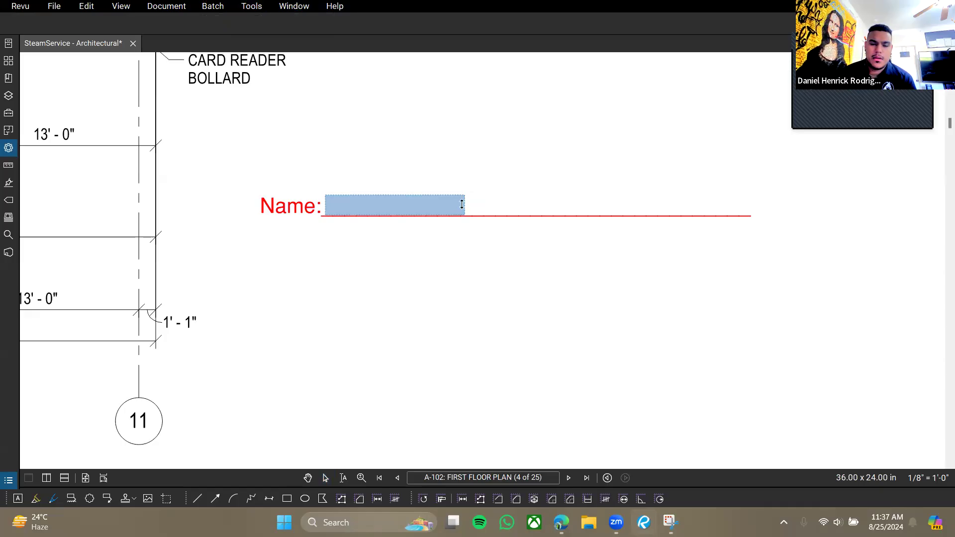
pyautogui.moveTo(464, 205); pyautogui.dragTo(751, 206)
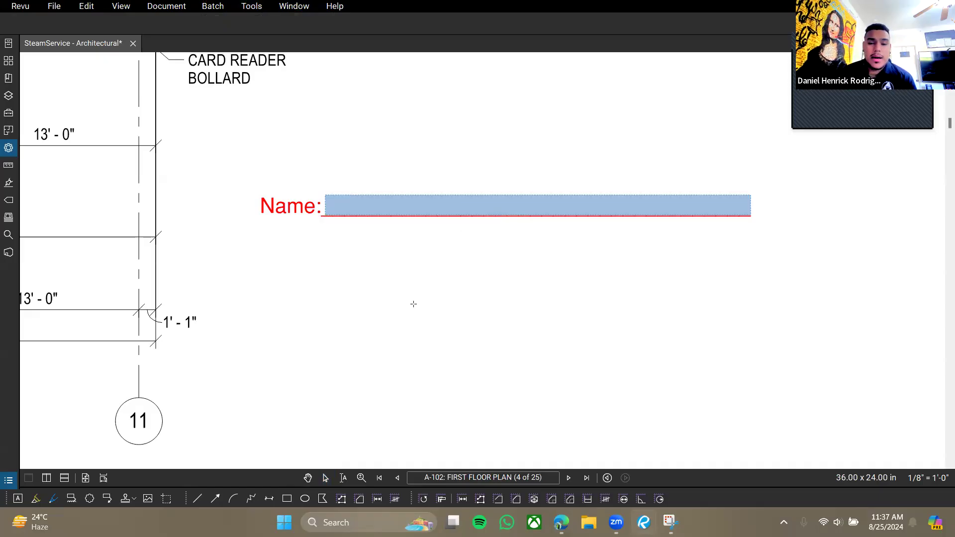
pyautogui.press('Escape')
# Shrink the box of the red Name: text markup to tidy it.
pyautogui.click(344, 203)
pyautogui.click(442, 339)
pyautogui.click(432, 313)
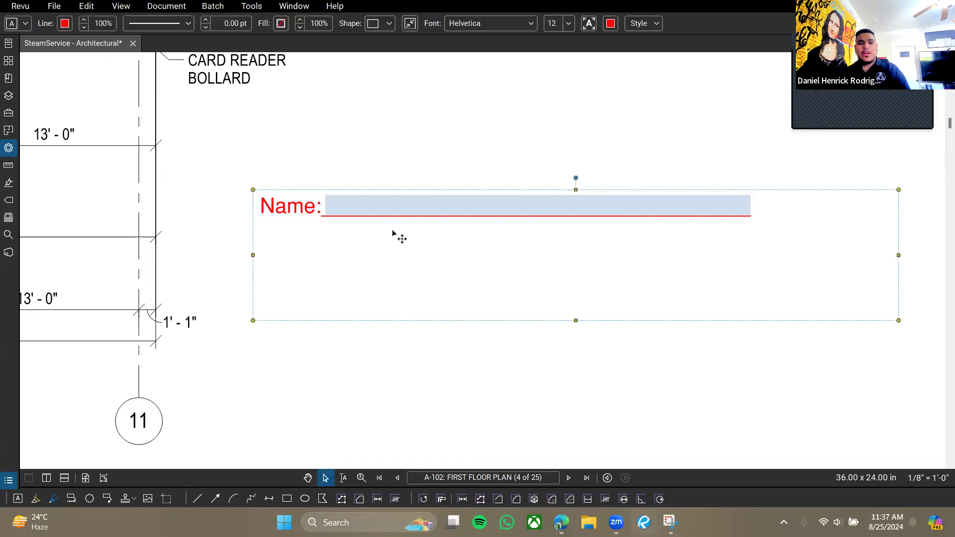
pyautogui.click(779, 325)
pyautogui.click(272, 198)
pyautogui.moveTo(898, 320); pyautogui.dragTo(822, 291)
pyautogui.click(681, 341)
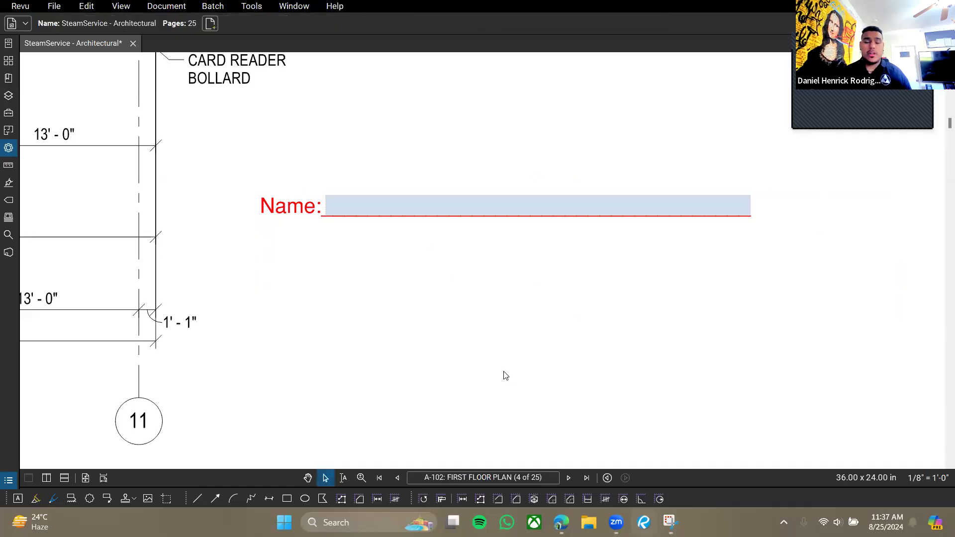
pyautogui.click(356, 213)
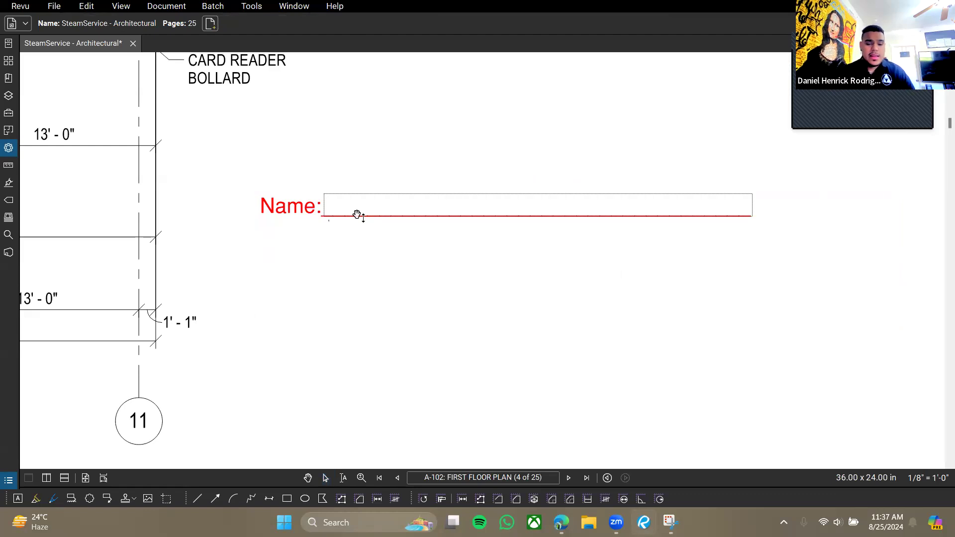
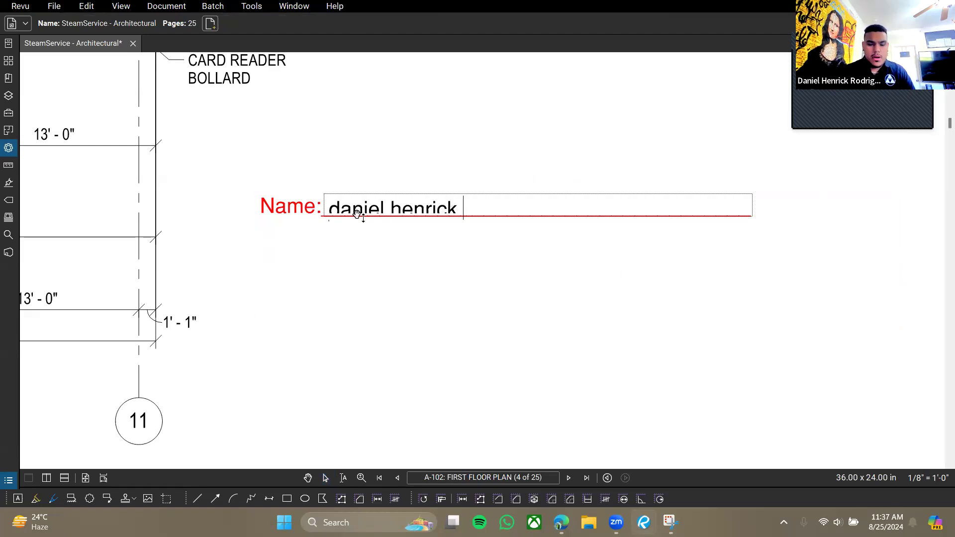
pyautogui.write('ss')
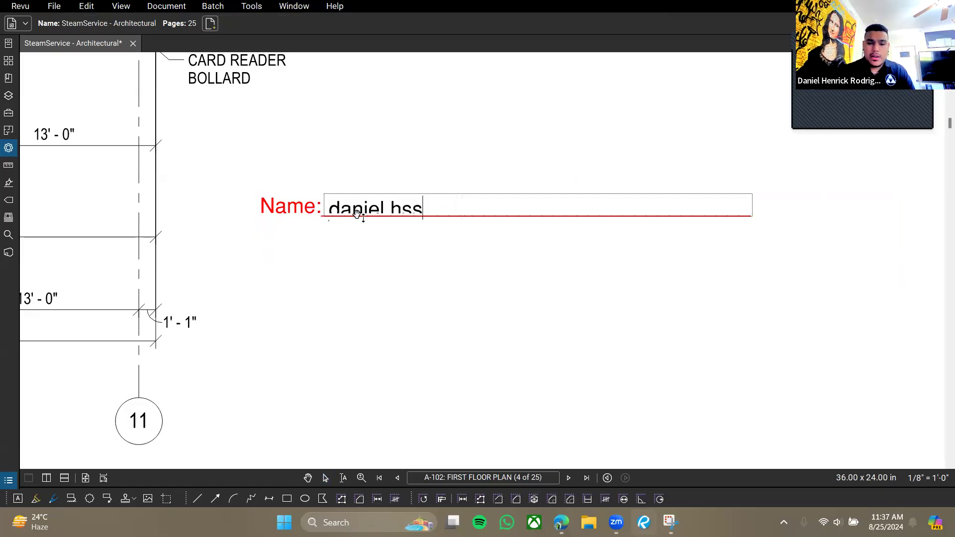
pyautogui.write('ssssssssssssssssssssssssssssssssssssssssssssssssssssssss')
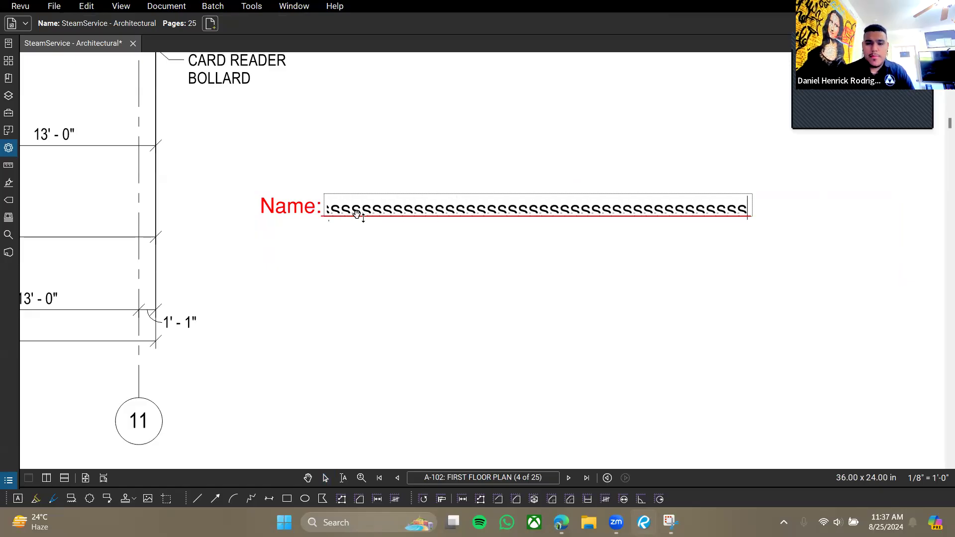
pyautogui.press('BackSpace')
pyautogui.press('BackSpace')
pyautogui.press('BackSpace')
pyautogui.press('BackSpace')
pyautogui.press('BackSpace')
pyautogui.press('BackSpace')
pyautogui.press('BackSpace')
pyautogui.press('BackSpace')
pyautogui.press('BackSpace')
pyautogui.press('BackSpace')
pyautogui.press('BackSpace')
pyautogui.press('BackSpace')
pyautogui.press('BackSpace')
pyautogui.press('BackSpace')
pyautogui.press('BackSpace')
pyautogui.press('BackSpace')
pyautogui.press('BackSpace')
pyautogui.press('BackSpace')
pyautogui.press('BackSpace')
pyautogui.press('BackSpace')
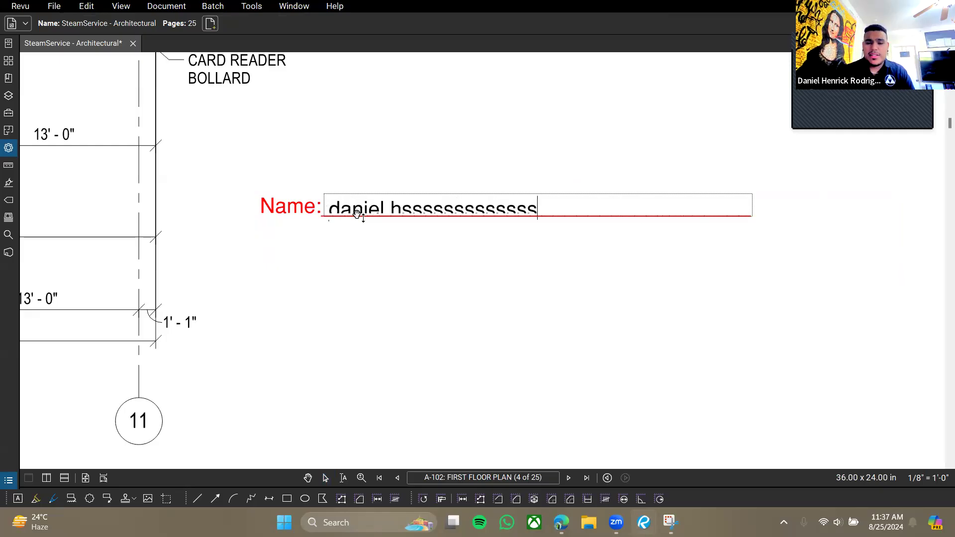
pyautogui.press('Escape')
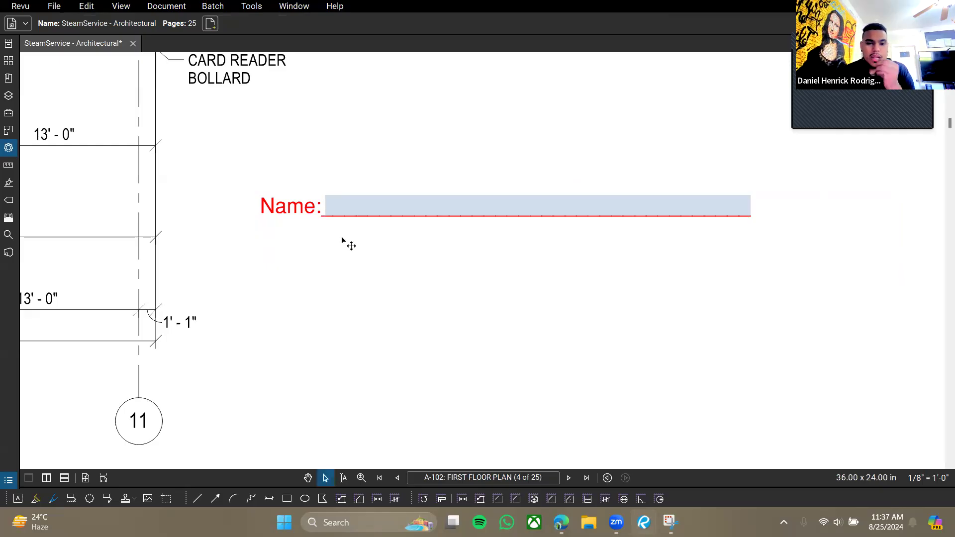
# Browse the Tools menu's Measure and Form categories toward the Signature options.
pyautogui.click(249, 6)
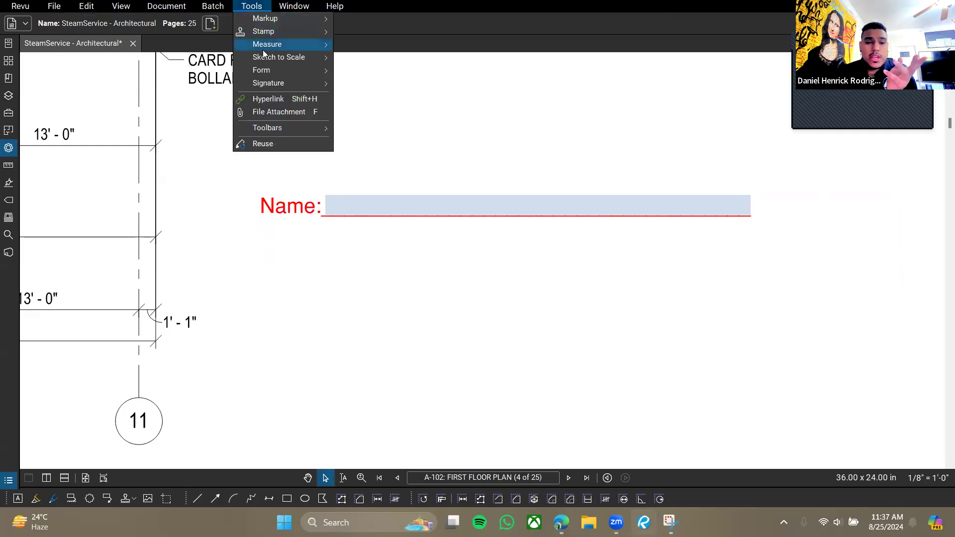
pyautogui.moveTo(269, 46)
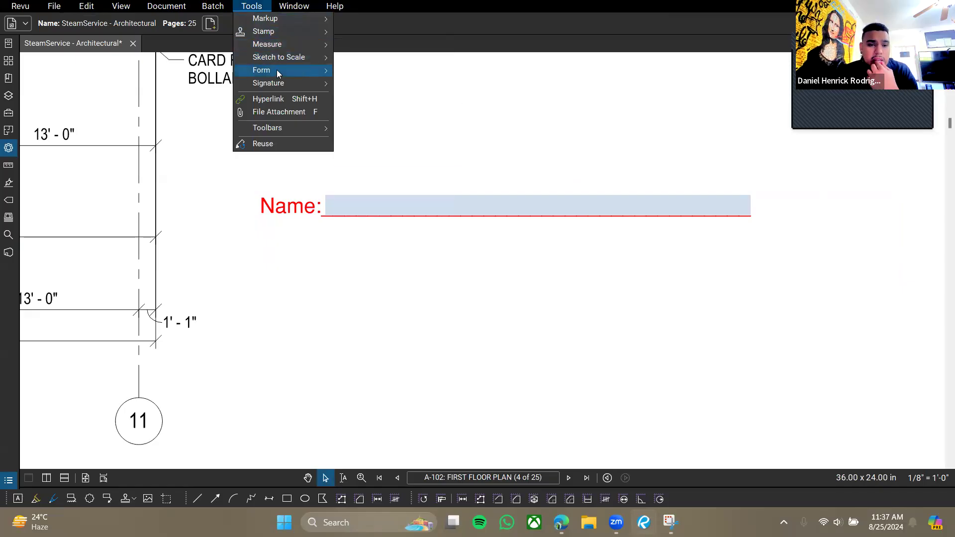
pyautogui.moveTo(276, 69)
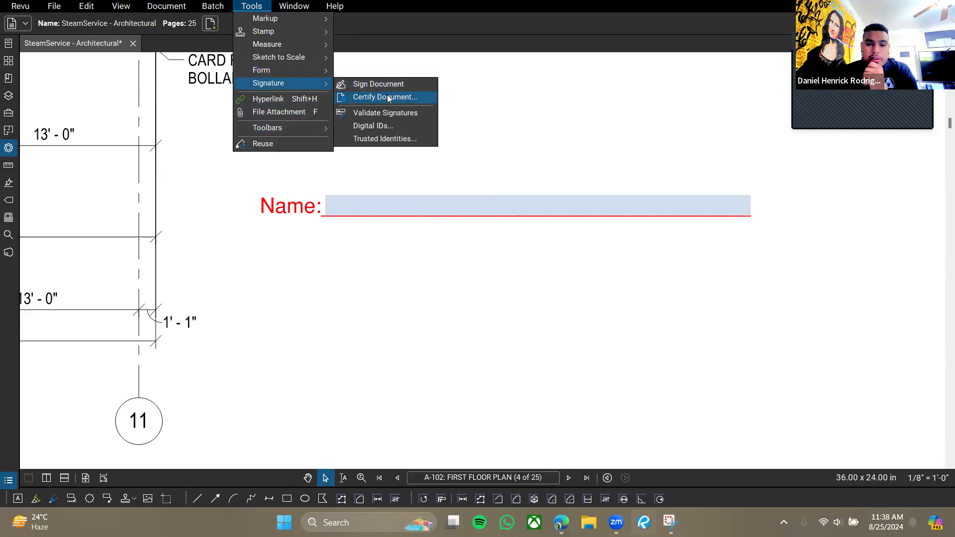
# Draw a Sign Document field below the Name line, then cancel signing without choosing a reason.
pyautogui.click(367, 83)
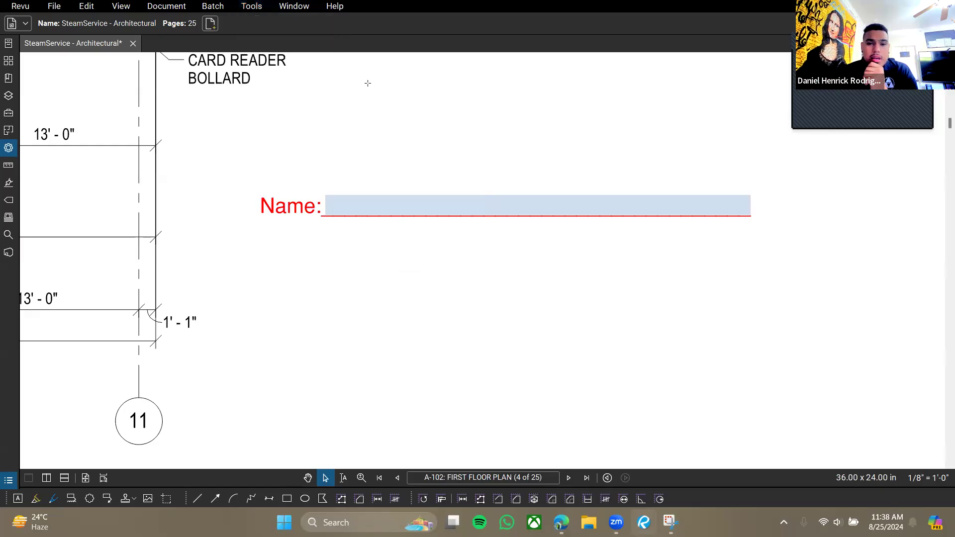
pyautogui.moveTo(335, 244)
pyautogui.mouseDown()
pyautogui.moveTo(635, 343)
pyautogui.moveTo(624, 347)
pyautogui.mouseUp()
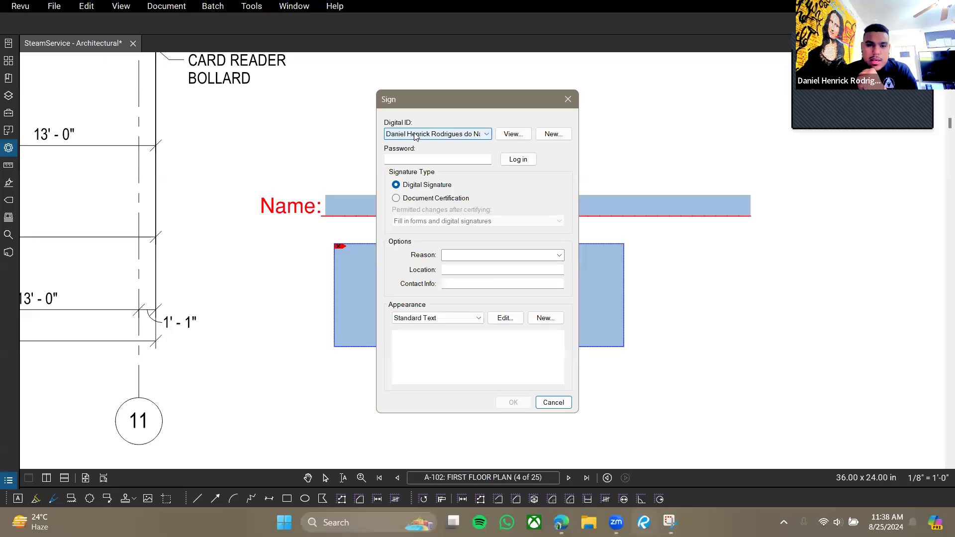
pyautogui.click(559, 256)
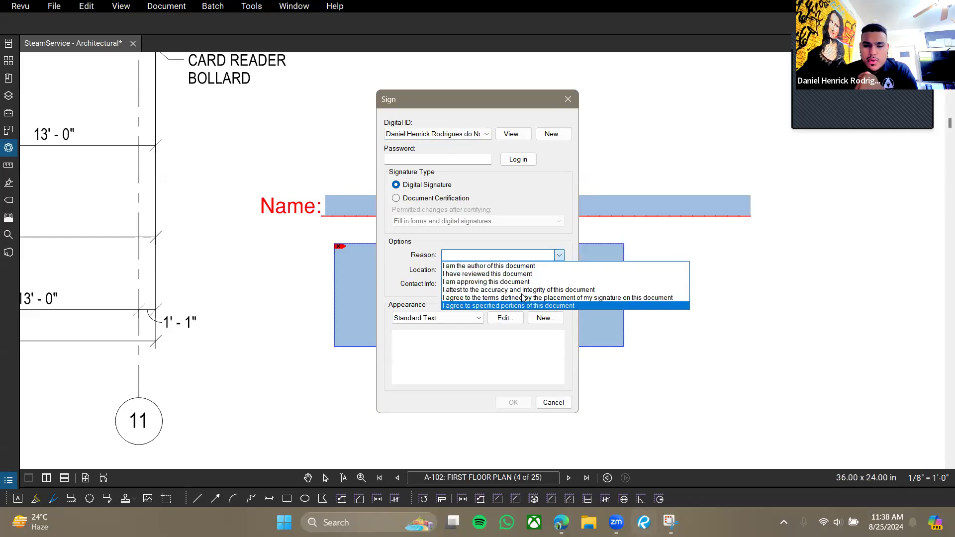
pyautogui.click(537, 219)
pyautogui.click(567, 99)
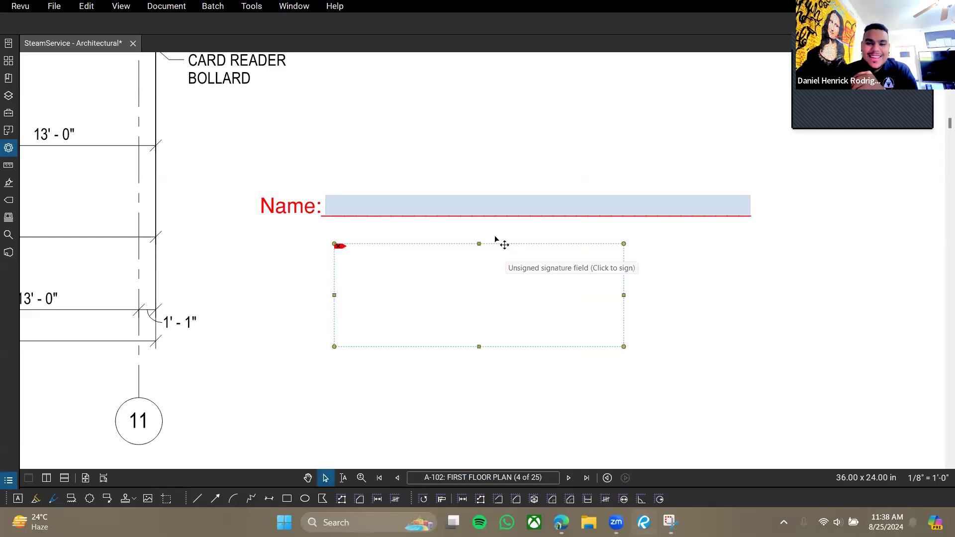
pyautogui.press('Escape')
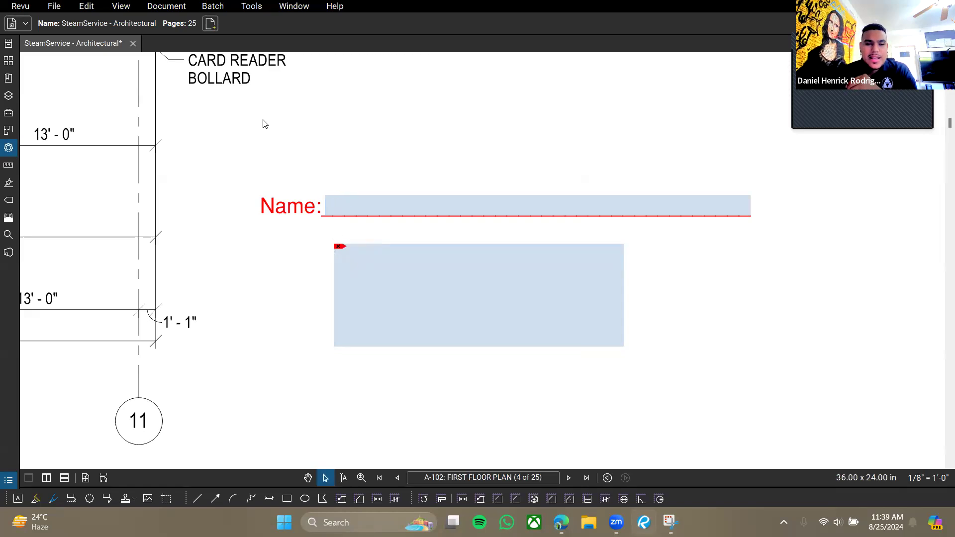
# Delete the signature field below the Name line, then undo the deletion.
pyautogui.click(250, 7)
pyautogui.moveTo(282, 71)
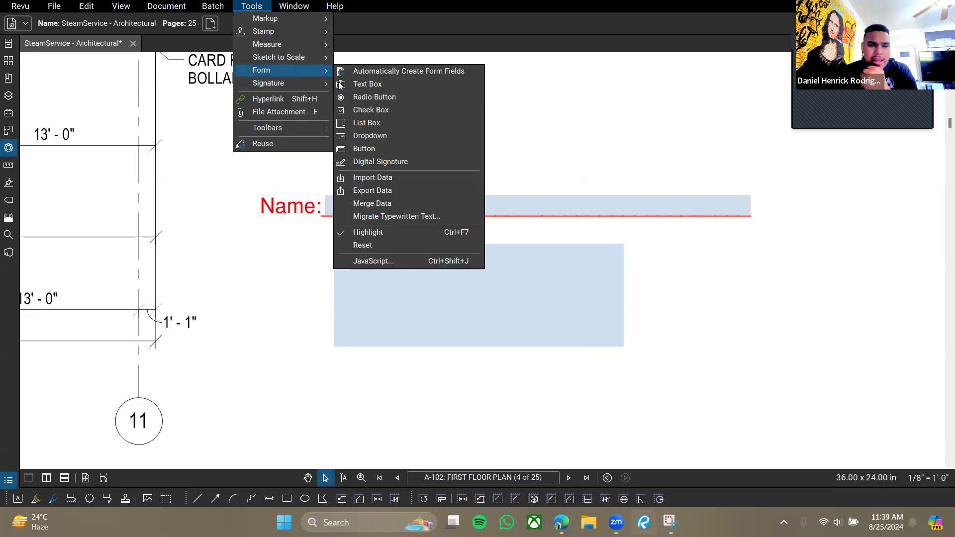
pyautogui.click(401, 162)
pyautogui.click(463, 307)
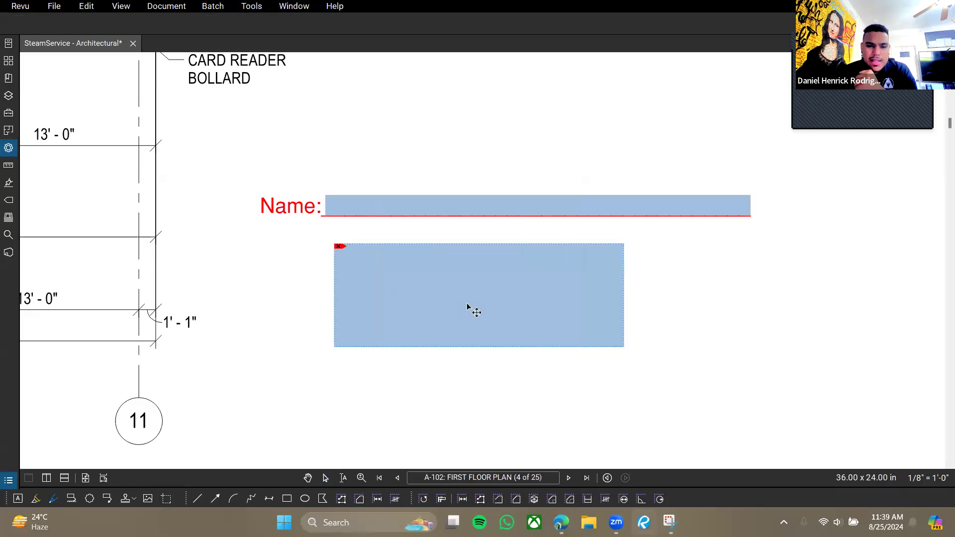
pyautogui.press('Delete')
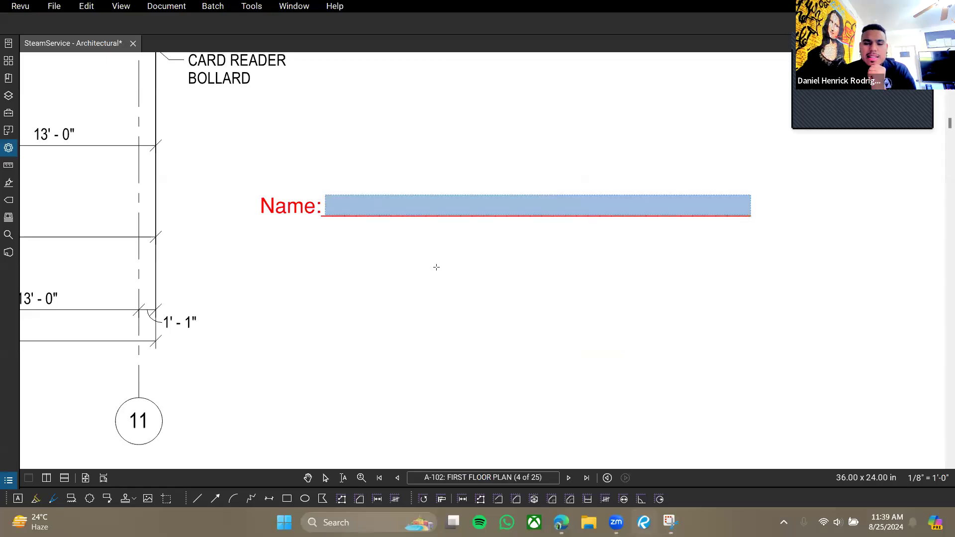
pyautogui.hotkey('ctrl', 'z')
pyautogui.press('Escape')
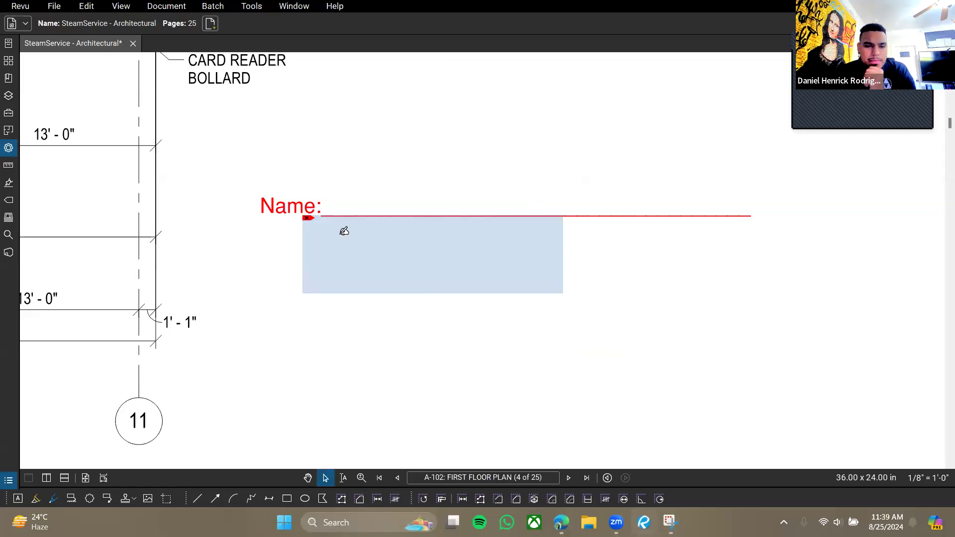
# Delete the signature field and the red Name: markup, then bring up Tools > Signature.
pyautogui.click(251, 6)
pyautogui.moveTo(270, 72)
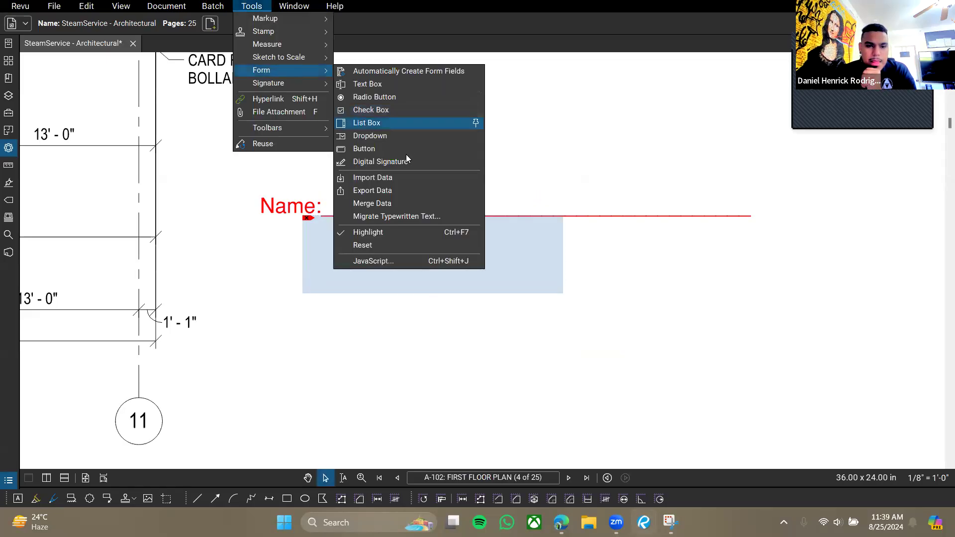
pyautogui.click(398, 161)
pyautogui.press('Delete')
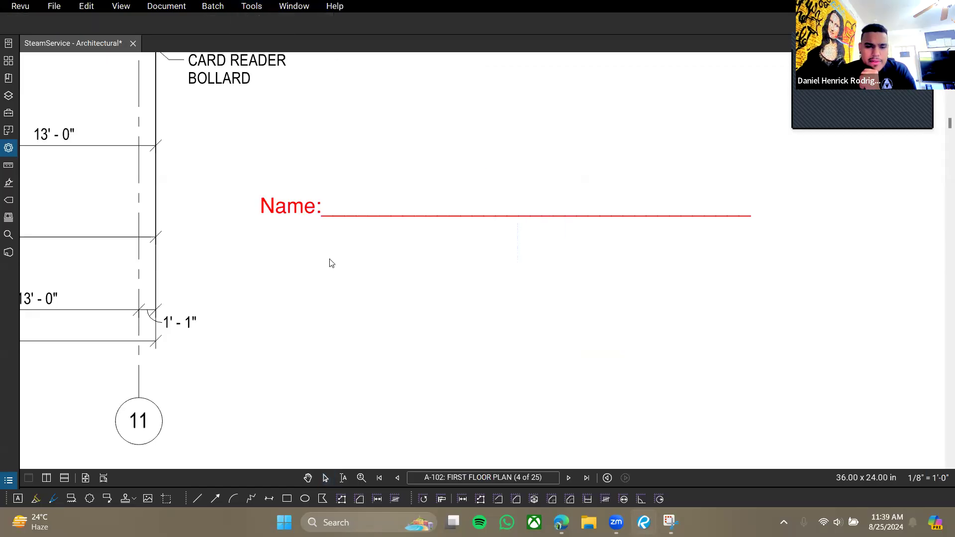
pyautogui.click(318, 204)
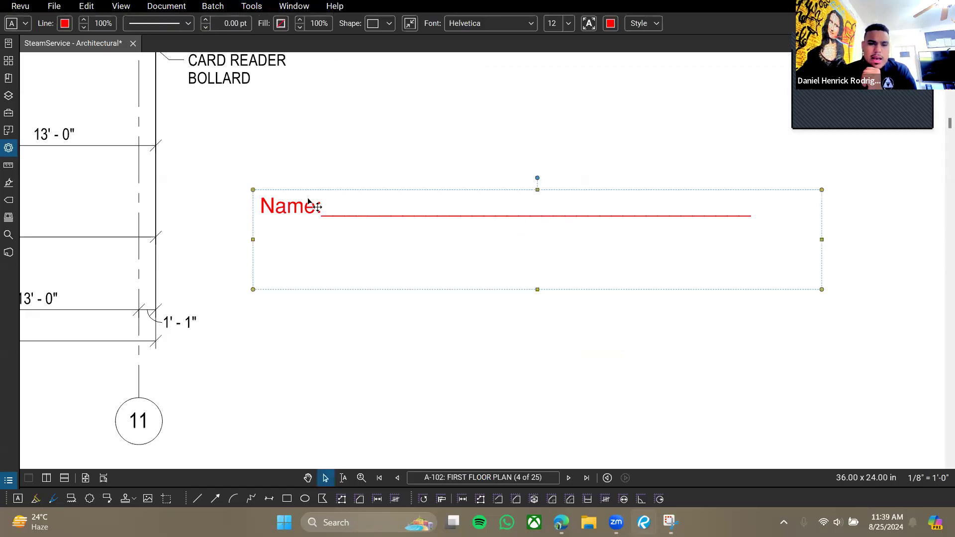
pyautogui.press('Delete')
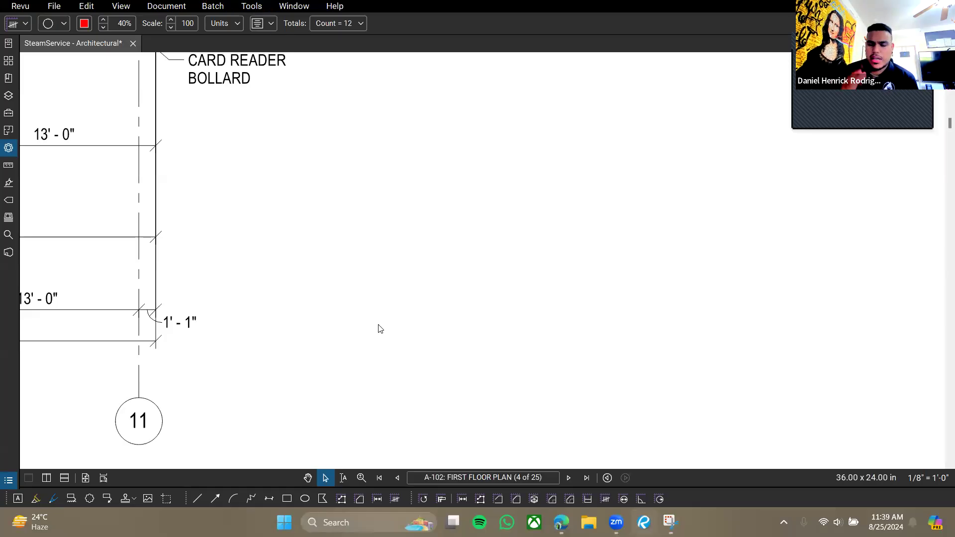
pyautogui.click(264, 10)
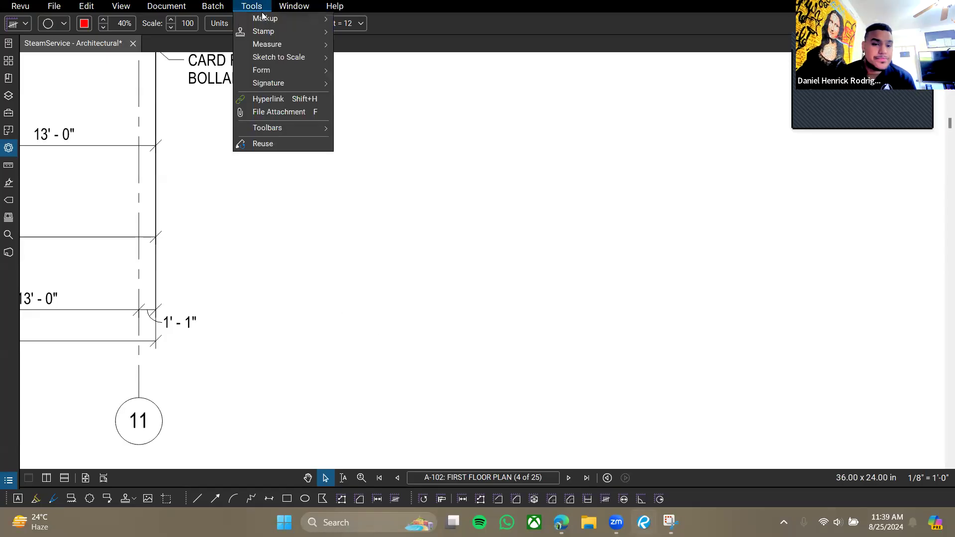
pyautogui.moveTo(282, 88)
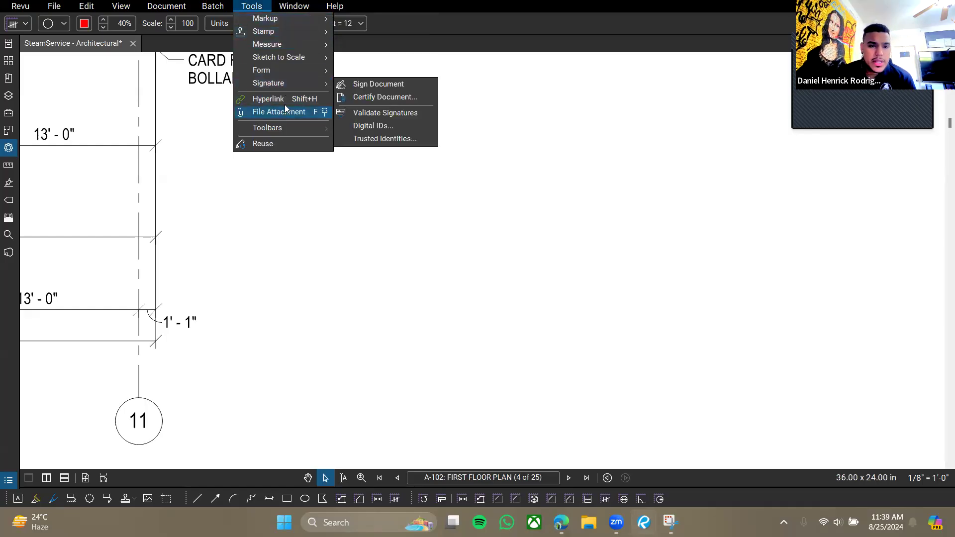
# Zoom out to the whole A-102 plan and enable the Hyperlink tool to reveal existing link areas.
pyautogui.click(364, 263)
pyautogui.scroll(-5, 187, 194)
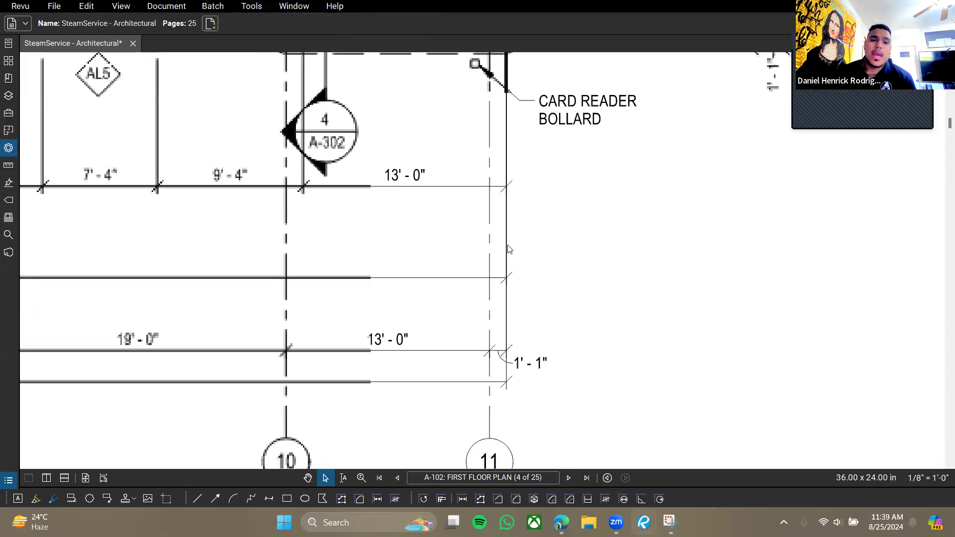
pyautogui.moveTo(460, 290); pyautogui.dragTo(601, 359)
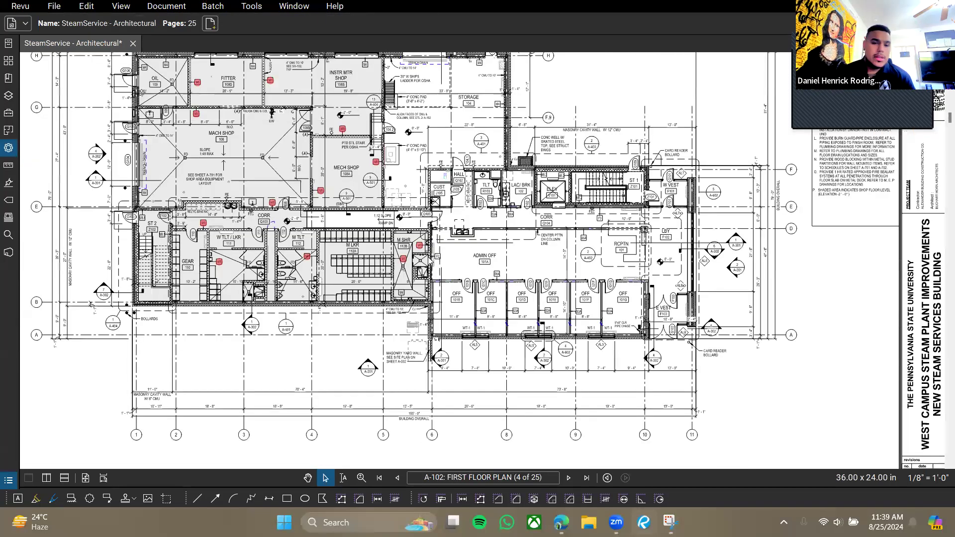
pyautogui.moveTo(407, 192); pyautogui.dragTo(440, 258)
pyautogui.moveTo(453, 255); pyautogui.dragTo(473, 250)
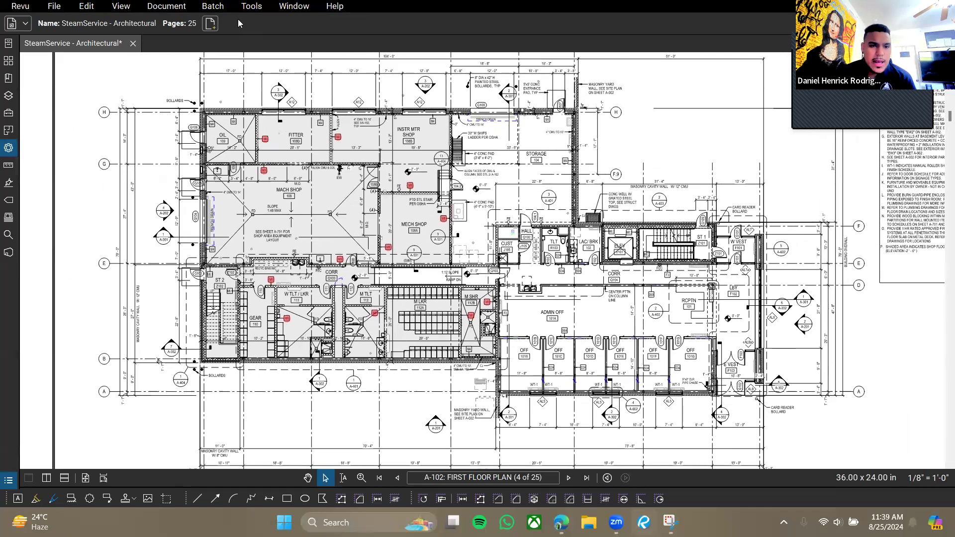
pyautogui.click(252, 8)
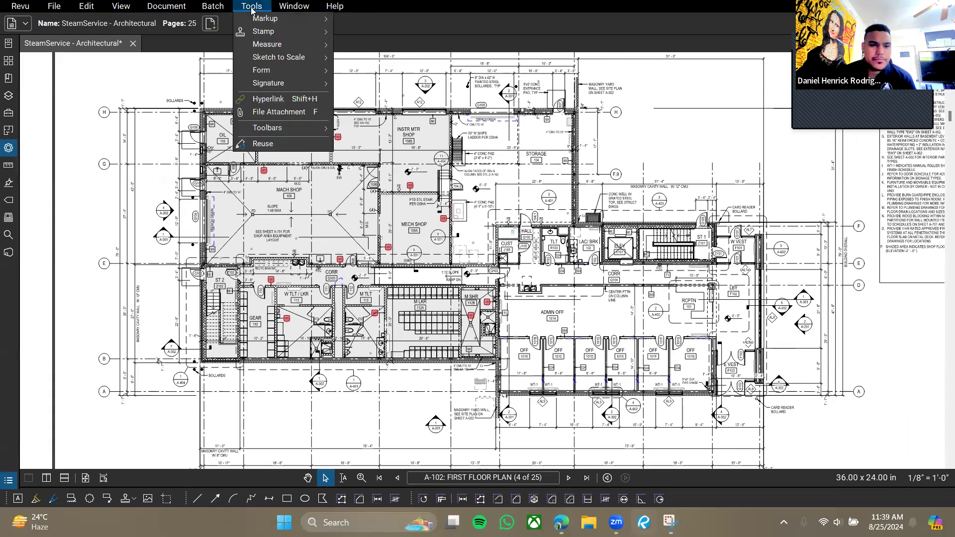
pyautogui.click(286, 101)
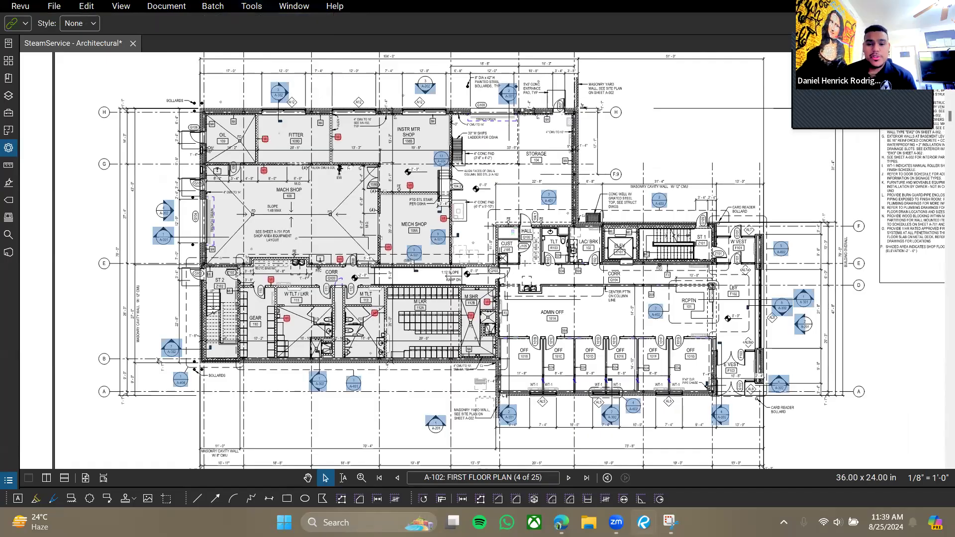
pyautogui.moveTo(510, 348)
pyautogui.mouseDown()
pyautogui.moveTo(503, 331)
pyautogui.moveTo(512, 351)
pyautogui.mouseUp()
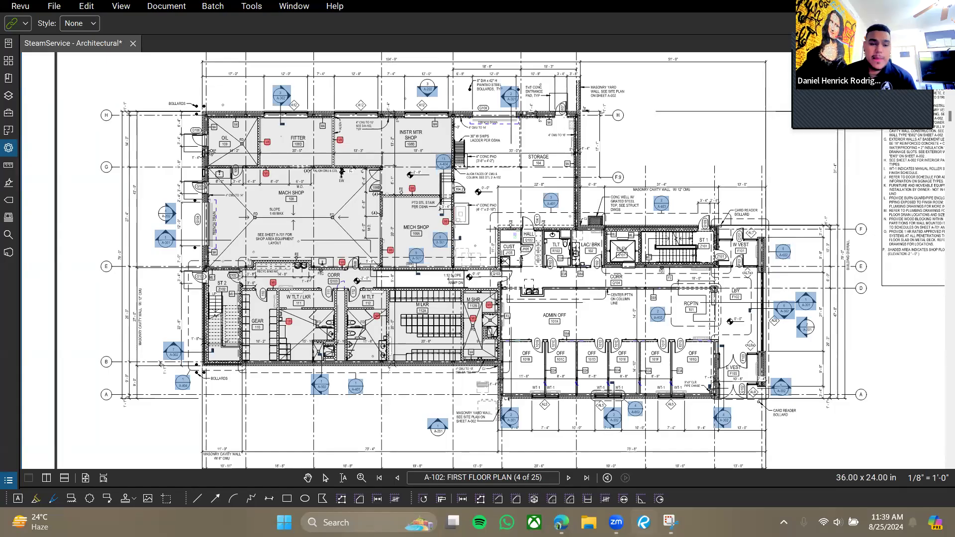
pyautogui.moveTo(369, 124); pyautogui.dragTo(311, 154)
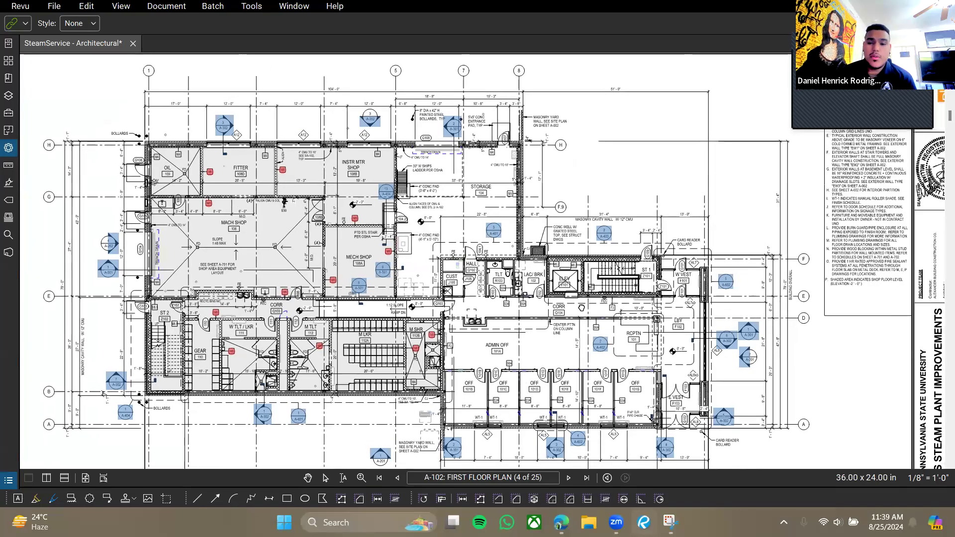
# Toggle View > Disable Line Weights so the plan shows thick walls and dashed outlines.
pyautogui.scroll(6, 643, 273)
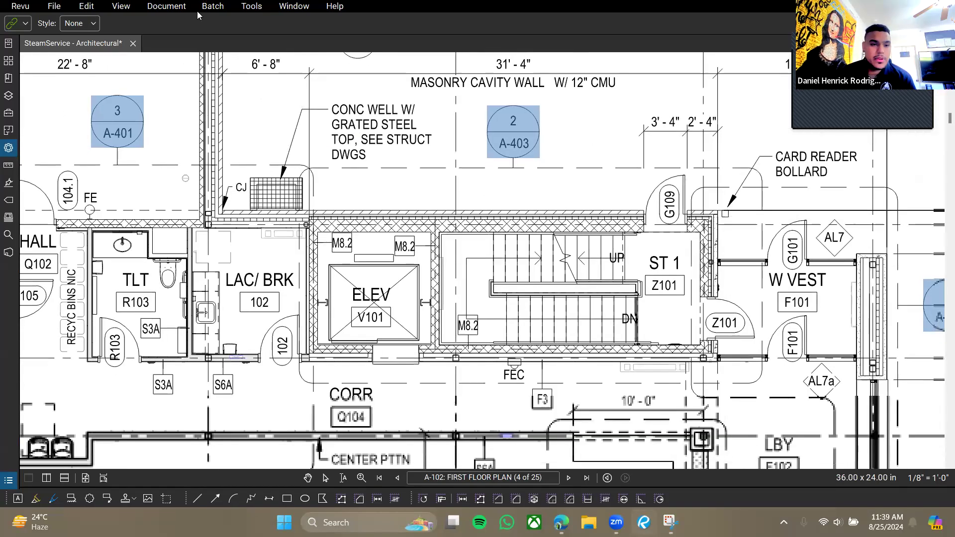
pyautogui.click(162, 8)
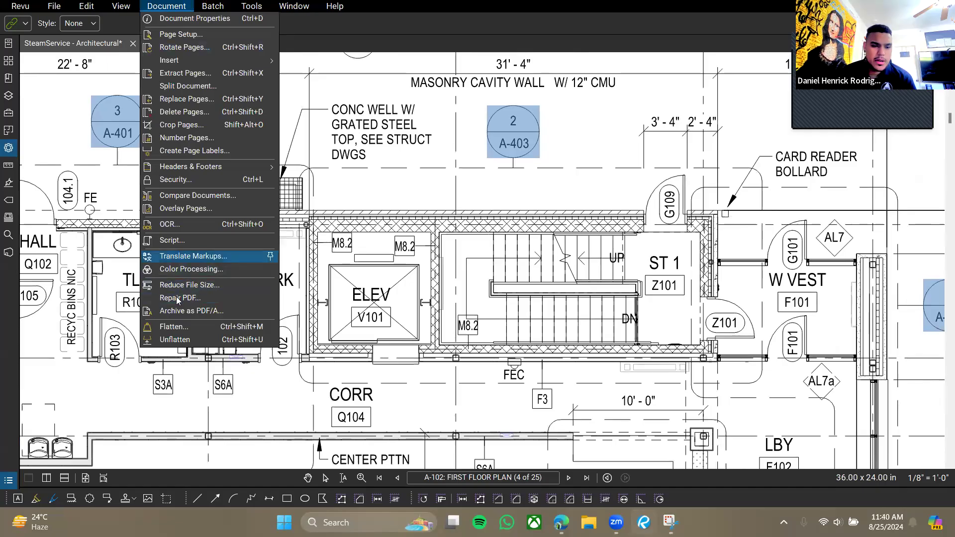
pyautogui.moveTo(121, 6)
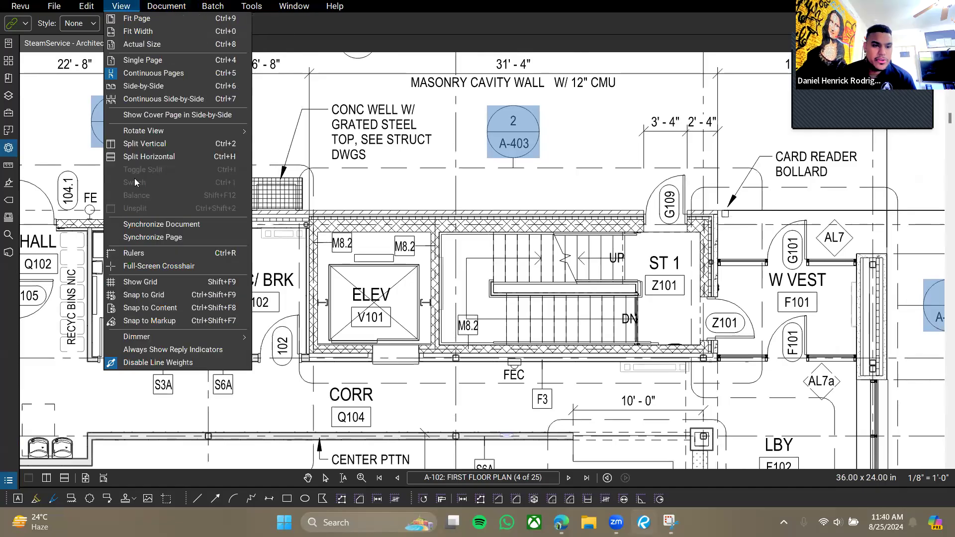
pyautogui.click(150, 362)
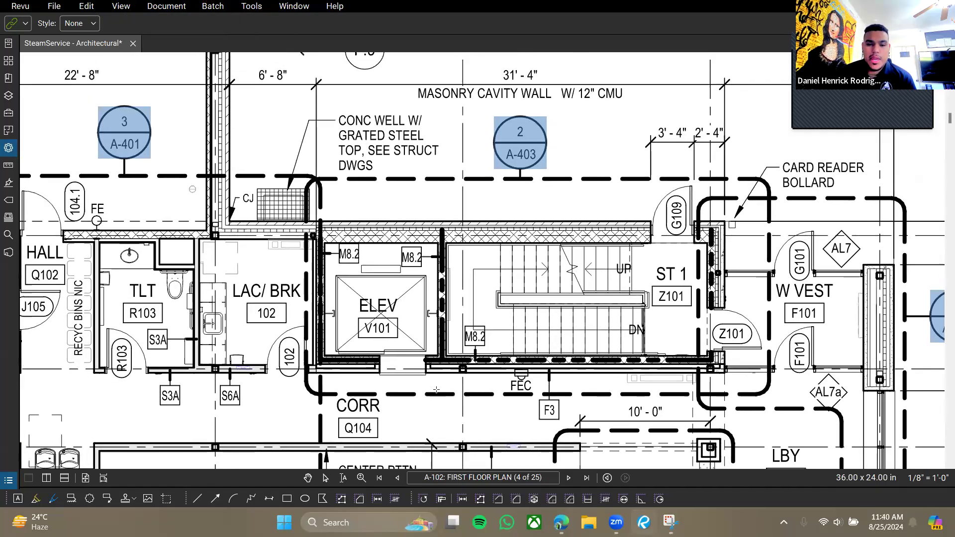
# Draw a hyperlink area over the 4" CONC PAD note, opening its Action dialog.
pyautogui.scroll(-5, 549, 209)
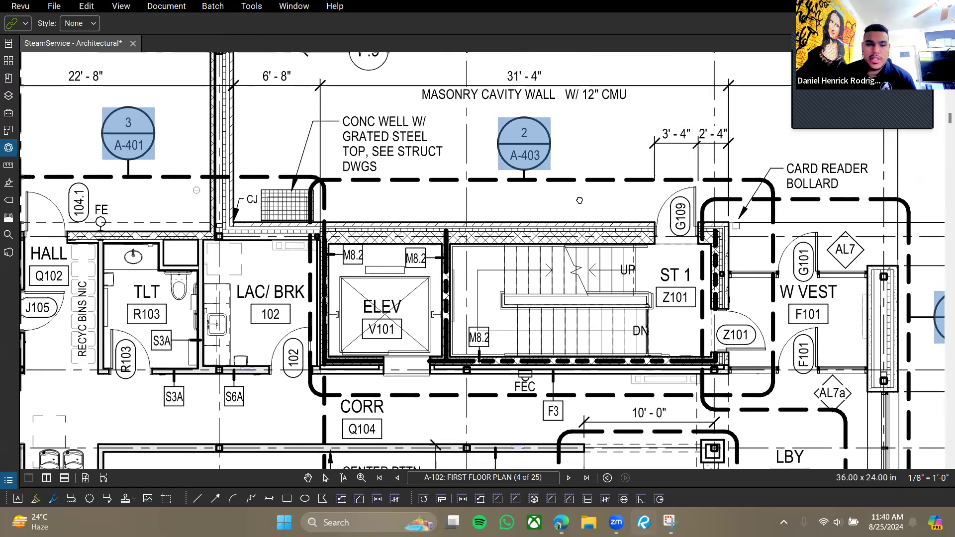
pyautogui.scroll(-2, 486, 186)
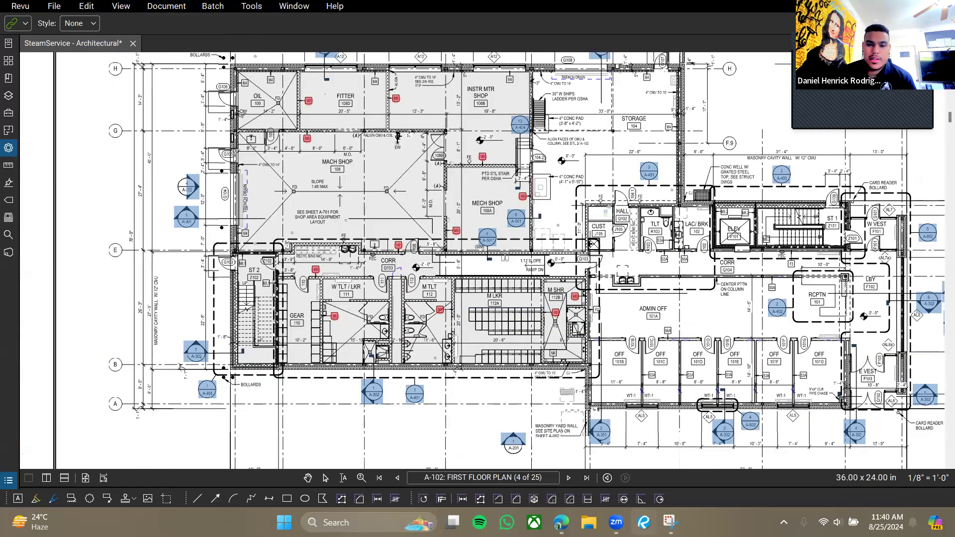
pyautogui.scroll(6, 487, 186)
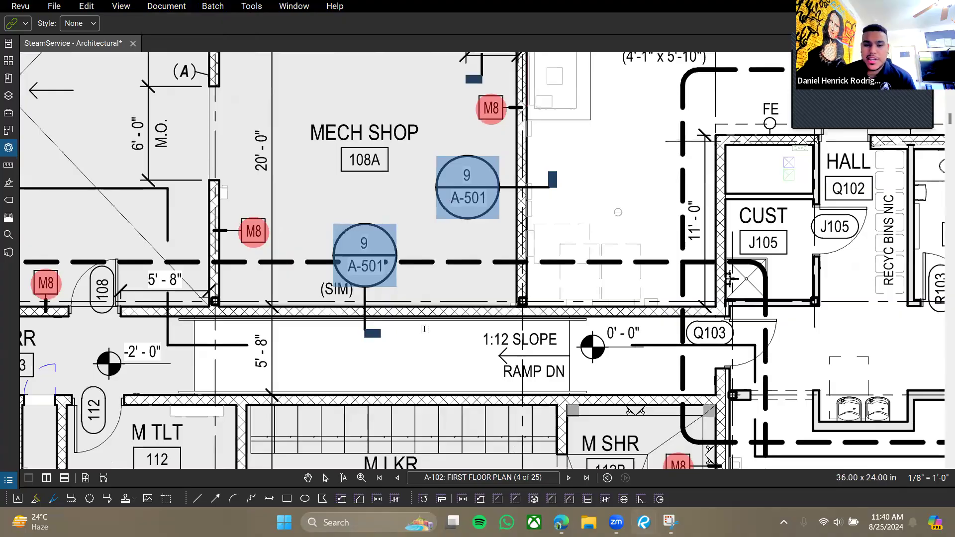
pyautogui.scroll(-5, 368, 343)
pyautogui.scroll(5, 334, 276)
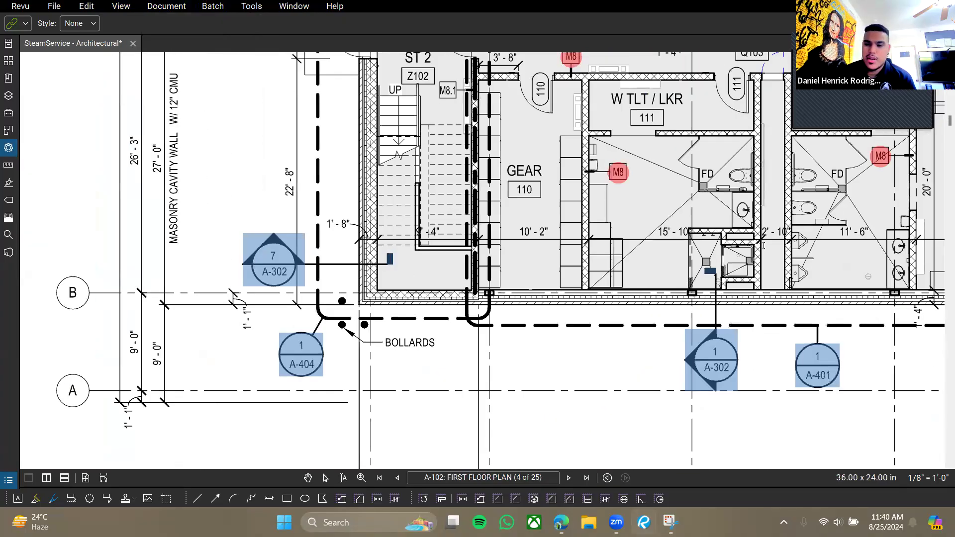
pyautogui.moveTo(745, 243); pyautogui.dragTo(573, 223)
pyautogui.moveTo(848, 377); pyautogui.dragTo(565, 250)
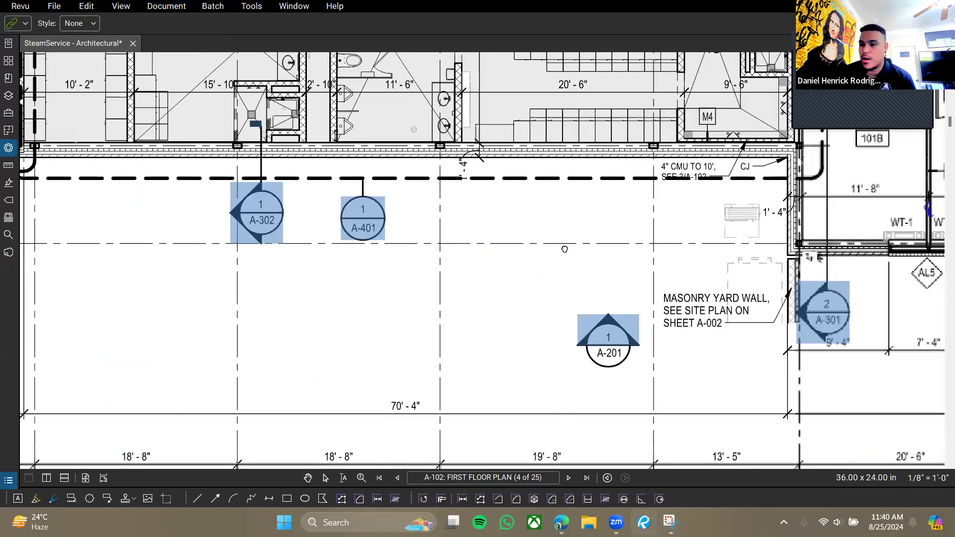
pyautogui.scroll(-5, 565, 250)
pyautogui.moveTo(656, 164); pyautogui.dragTo(513, 270)
pyautogui.scroll(-5, 512, 271)
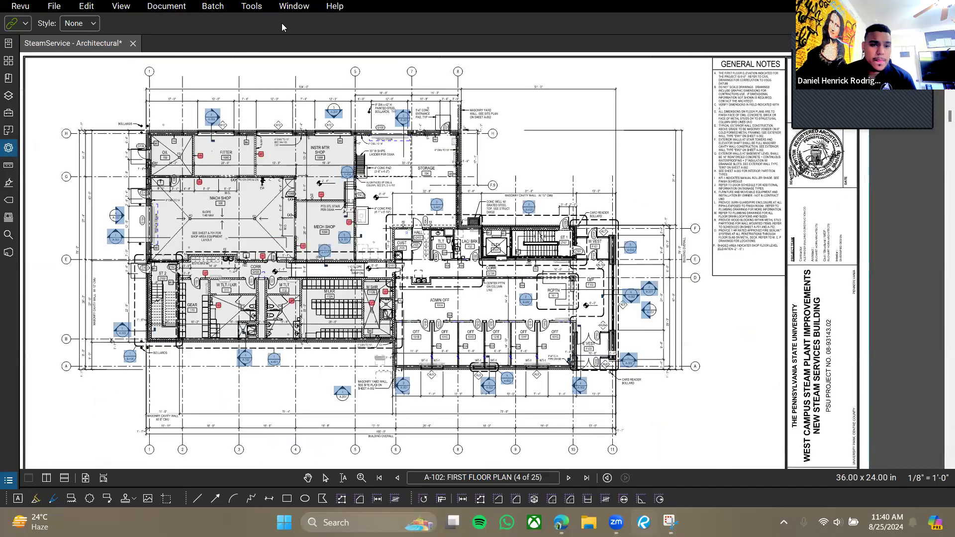
pyautogui.moveTo(369, 349); pyautogui.dragTo(506, 372)
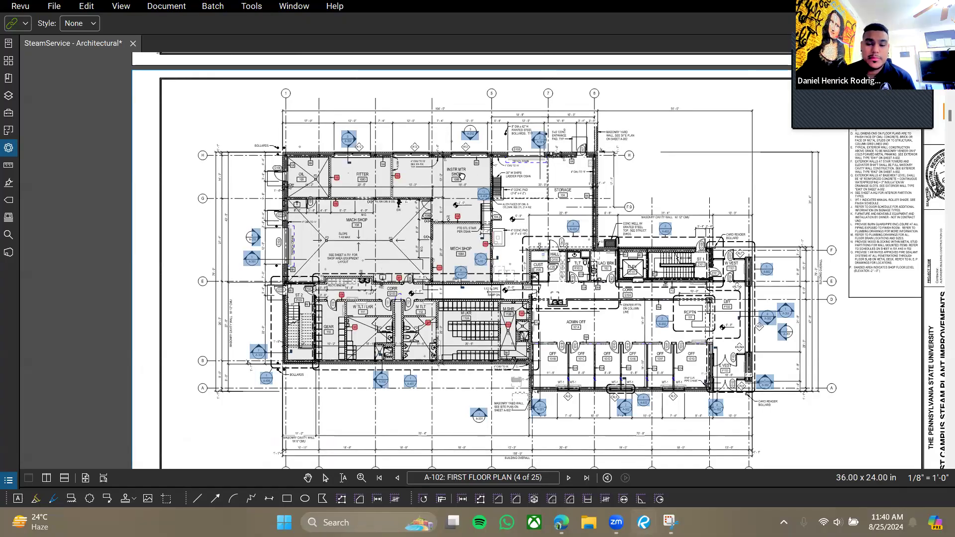
pyautogui.scroll(6, 478, 234)
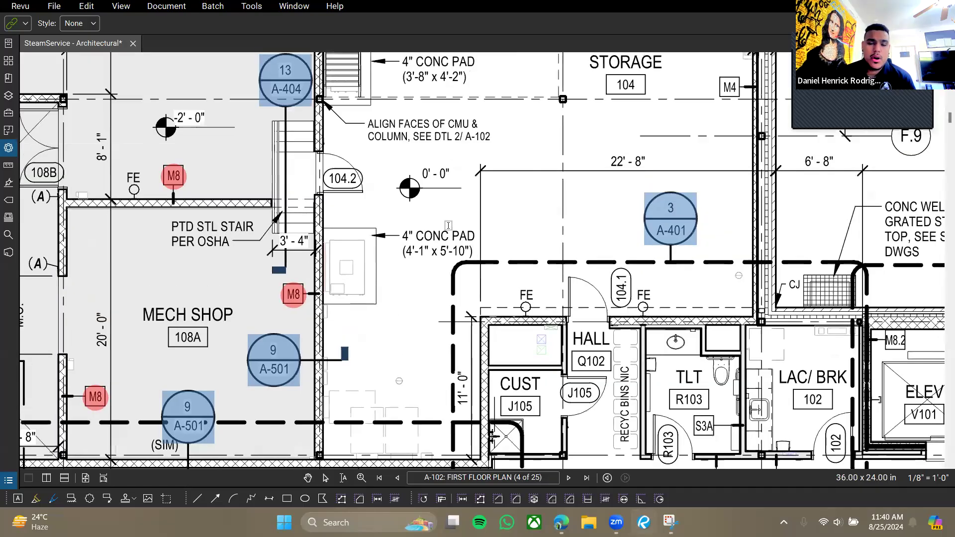
pyautogui.scroll(2, 448, 226)
pyautogui.moveTo(369, 236); pyautogui.dragTo(500, 256)
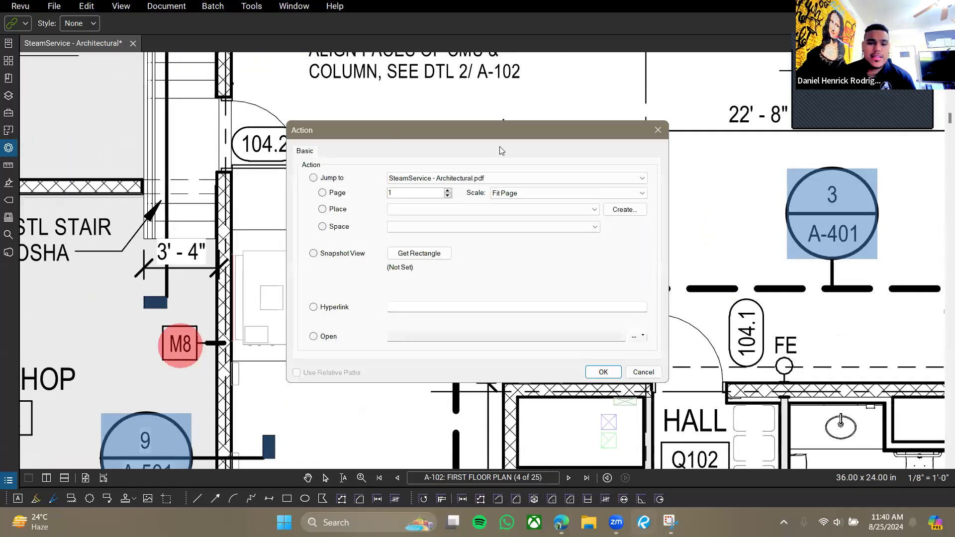
# Try the Page and Snapshot View link actions, then close the Action dialog without applying.
pyautogui.moveTo(496, 131); pyautogui.dragTo(717, 154)
pyautogui.moveTo(563, 154); pyautogui.dragTo(436, 55)
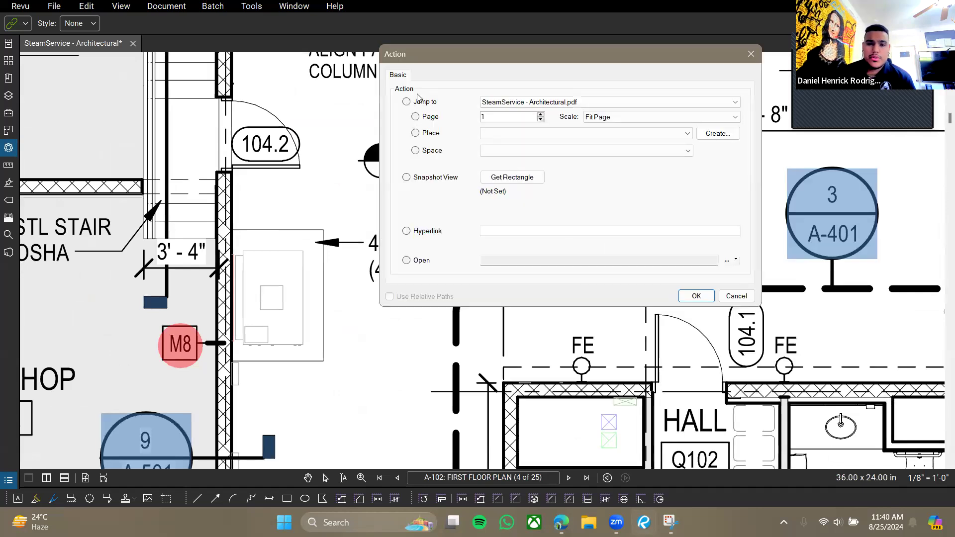
pyautogui.click(407, 101)
pyautogui.click(407, 178)
pyautogui.click(515, 102)
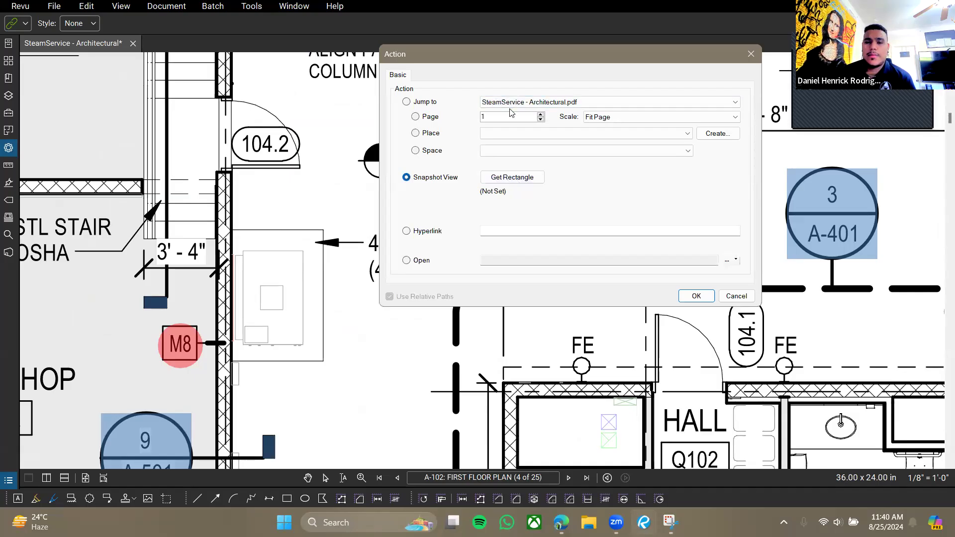
pyautogui.click(607, 107)
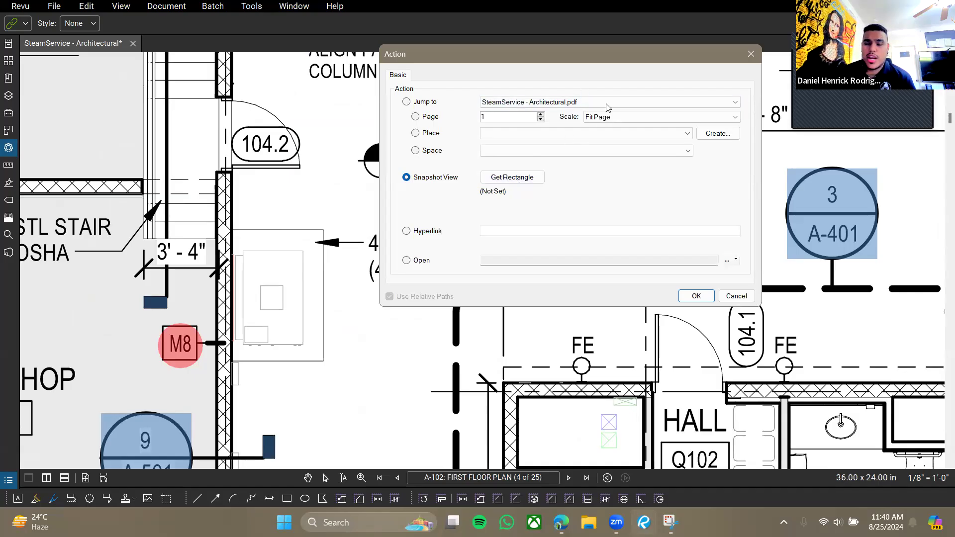
pyautogui.click(750, 56)
# Exit the Hyperlink tool and zoom so the whole first floor plan fits the view.
pyautogui.press('Escape')
pyautogui.scroll(-3, 428, 214)
pyautogui.scroll(1, 404, 201)
pyautogui.scroll(-1, 451, 211)
pyautogui.scroll(-5, 451, 211)
pyautogui.scroll(3, 450, 211)
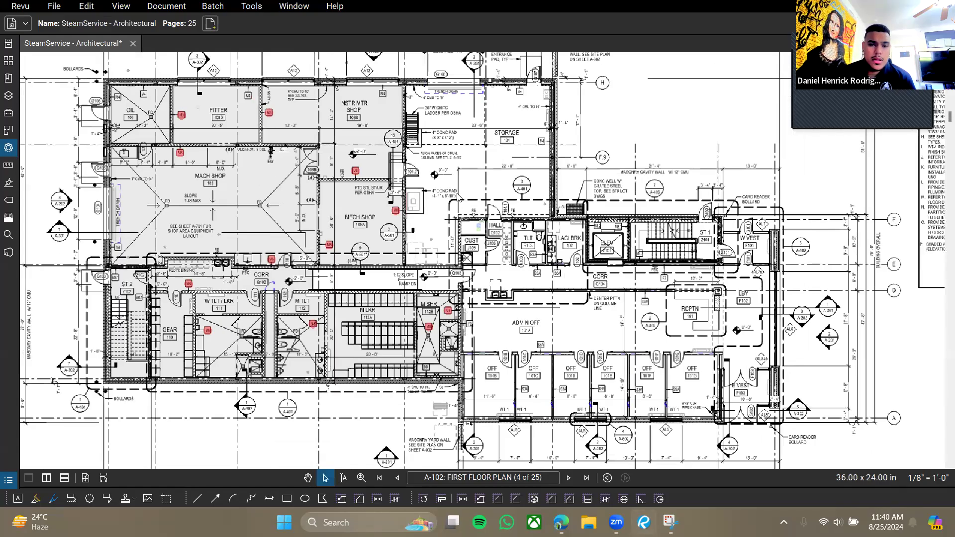
# Toggle hyperlink highlights on and off, and look over the Toolbars submenu.
pyautogui.click(251, 6)
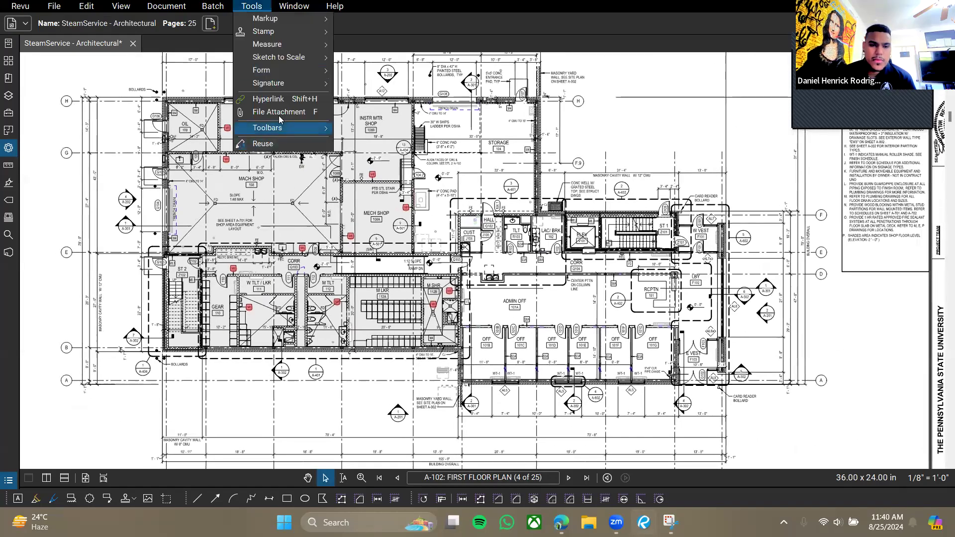
pyautogui.click(269, 94)
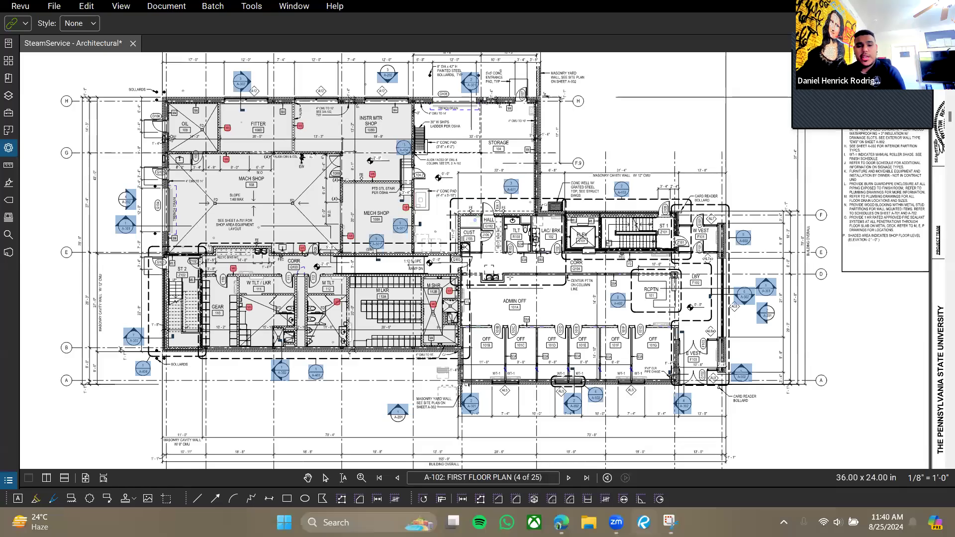
pyautogui.press('Escape')
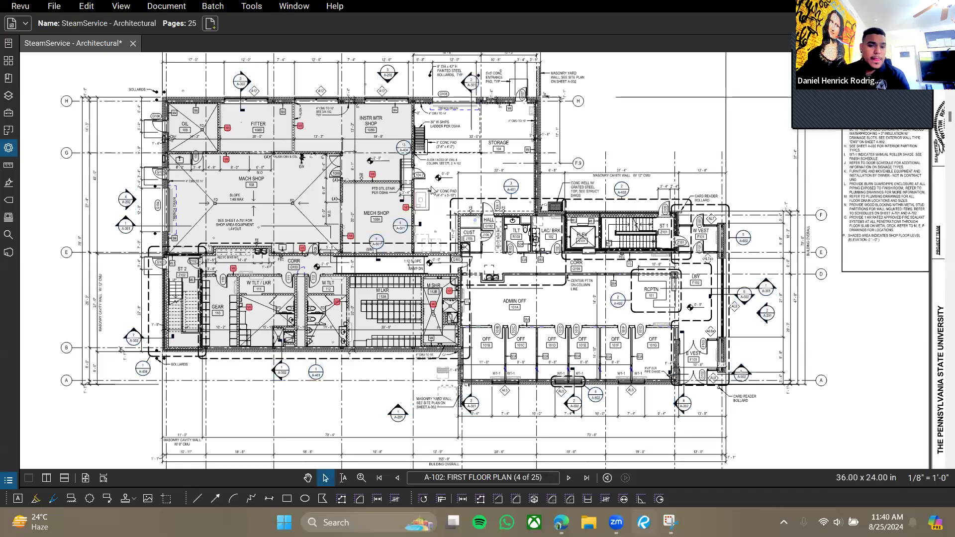
pyautogui.click(253, 6)
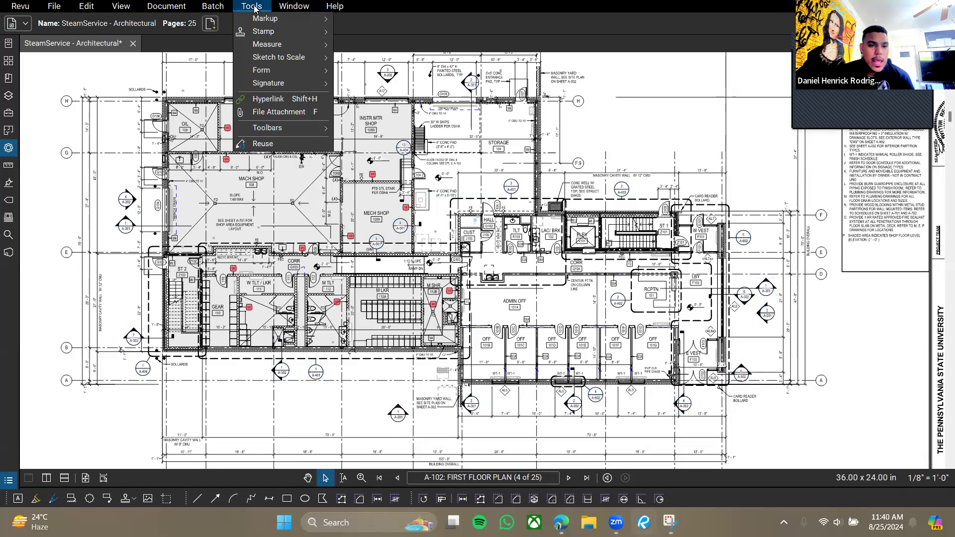
pyautogui.moveTo(295, 134)
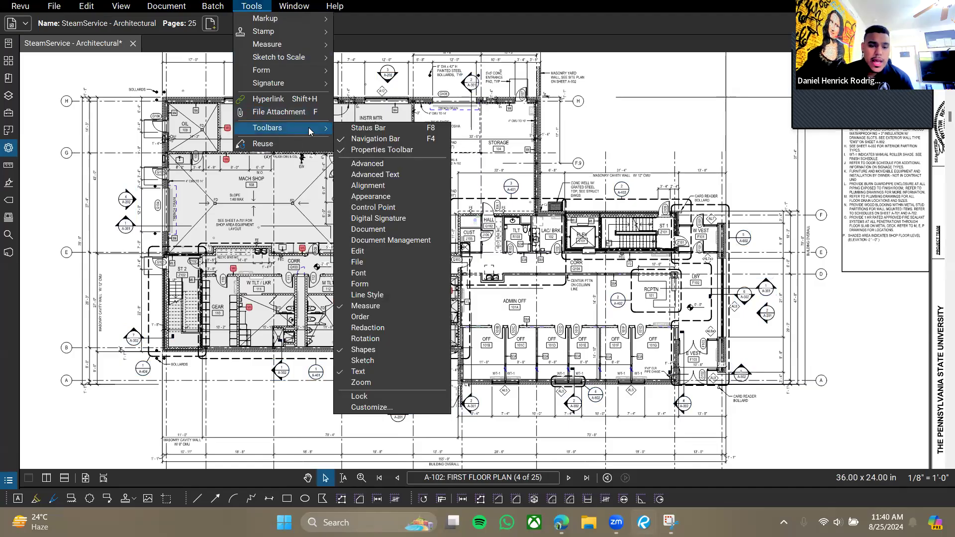
pyautogui.click(166, 498)
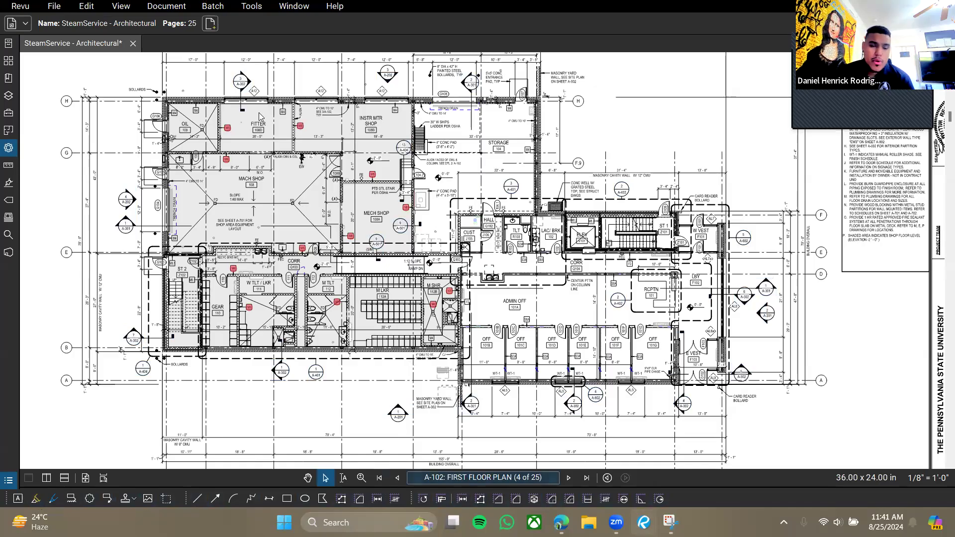
# Browse the Markup and Measure tool submenus without choosing anything.
pyautogui.click(252, 6)
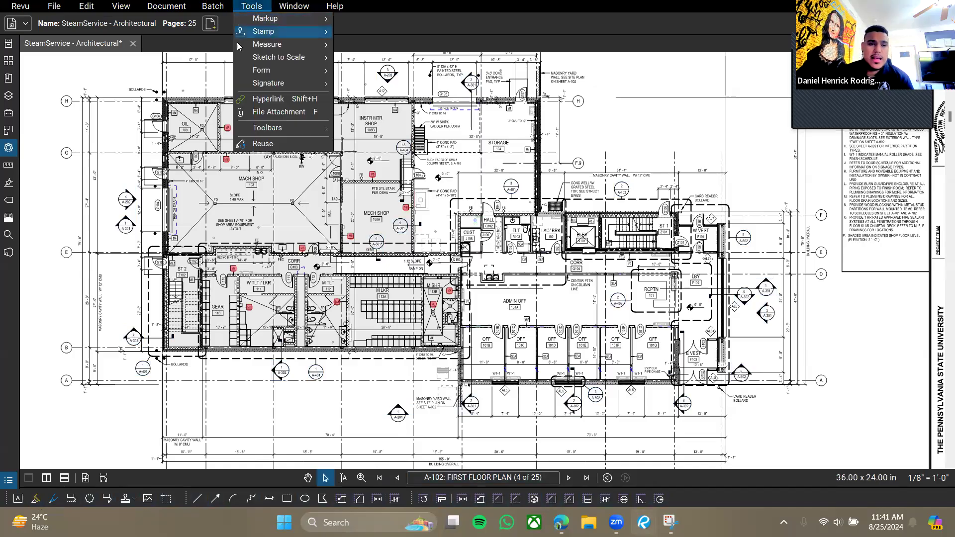
pyautogui.click(252, 6)
pyautogui.click(252, 6)
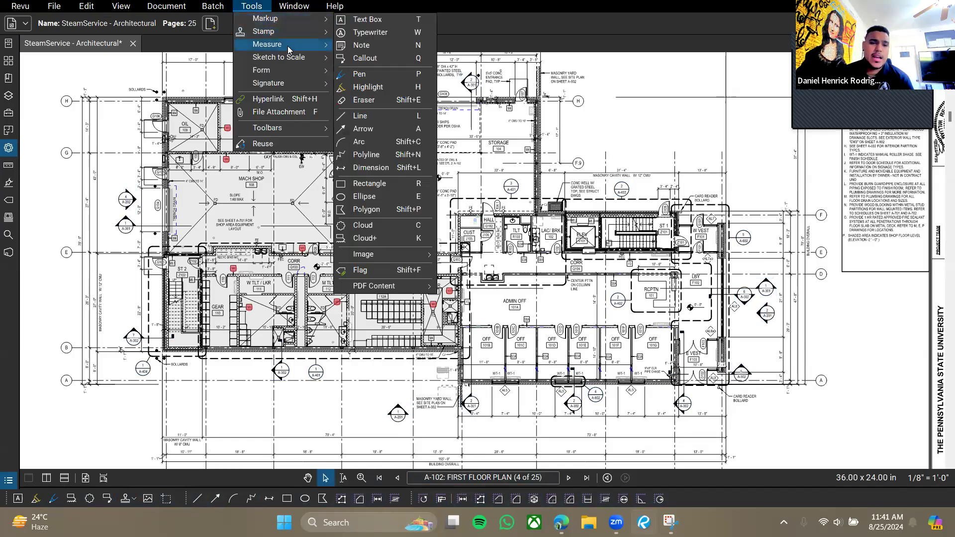
pyautogui.moveTo(293, 48)
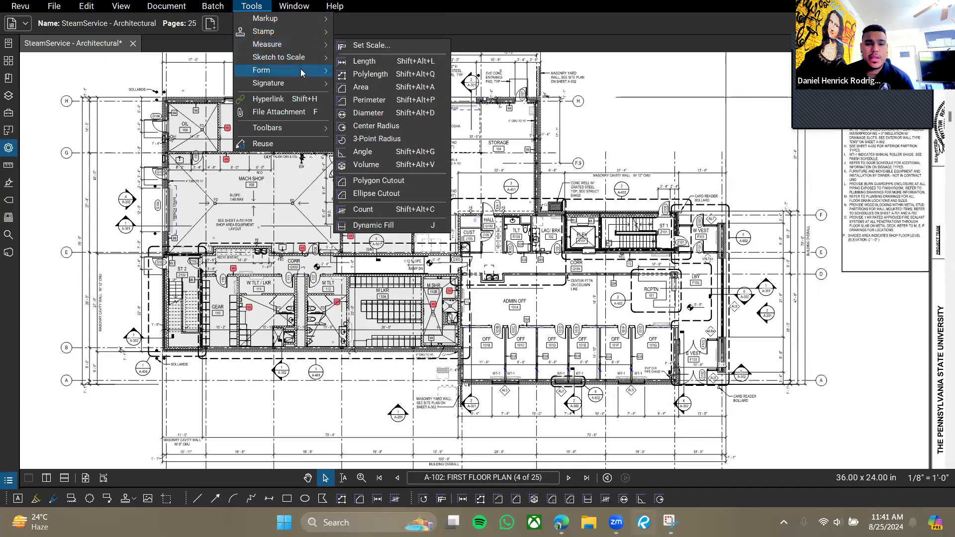
pyautogui.click(364, 16)
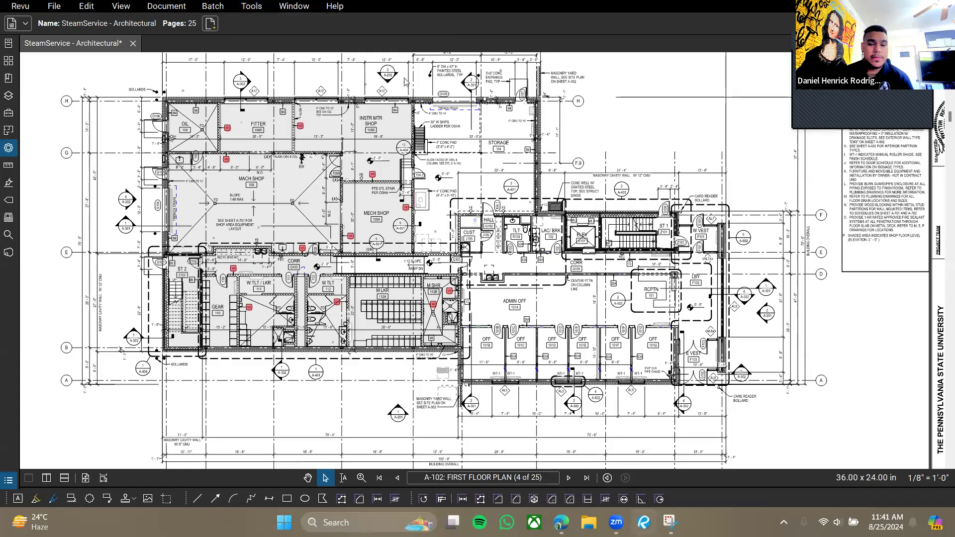
# Scroll down to sheet A-103, then switch to the Canvas assignment in the browser.
pyautogui.moveTo(406, 147); pyautogui.dragTo(425, 158)
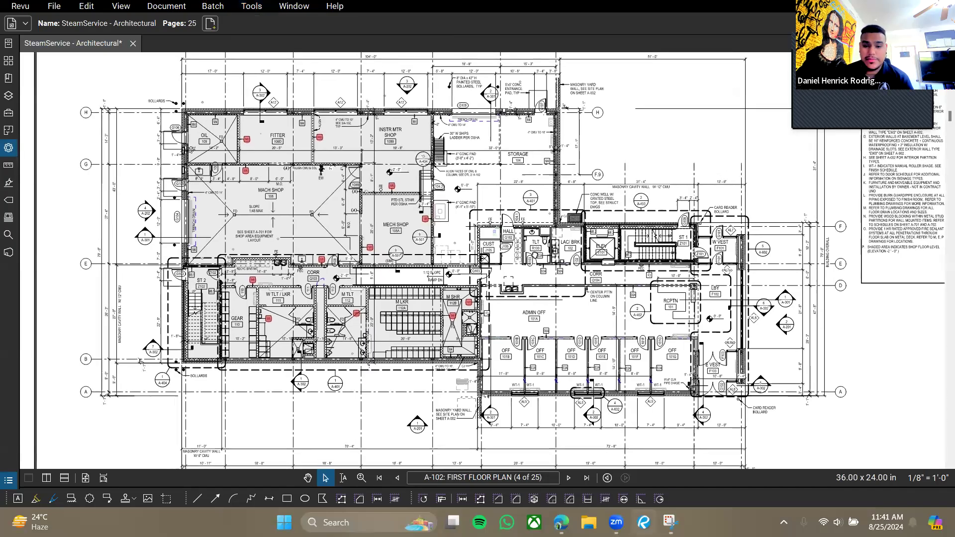
pyautogui.scroll(-5, 425, 160)
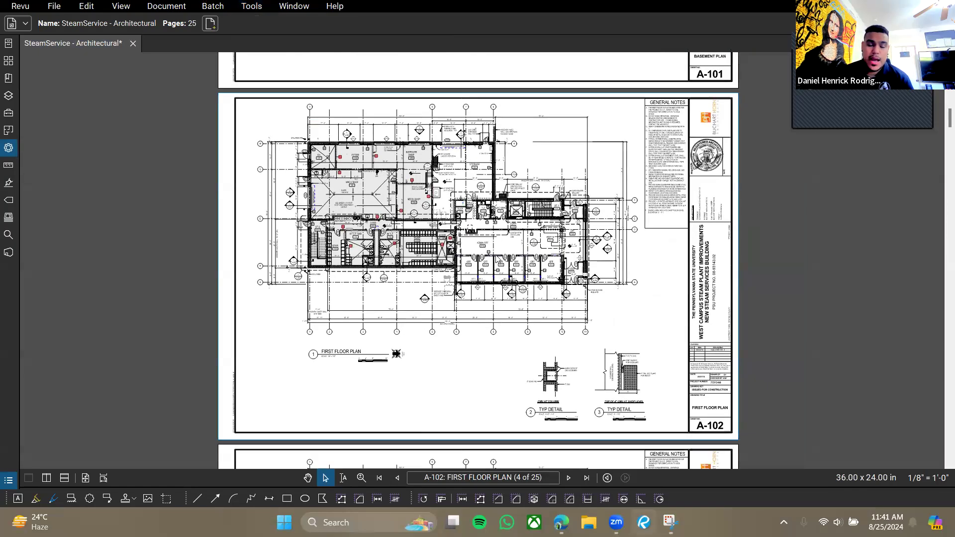
pyautogui.moveTo(520, 171); pyautogui.dragTo(505, 202)
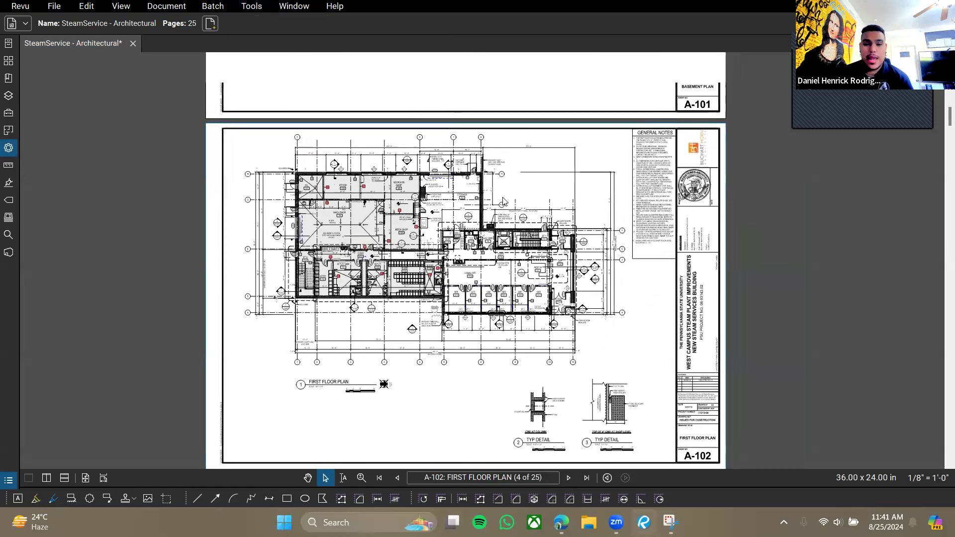
pyautogui.moveTo(522, 254)
pyautogui.mouseDown()
pyautogui.moveTo(522, 266)
pyautogui.moveTo(522, 254)
pyautogui.mouseUp()
pyautogui.moveTo(468, 352); pyautogui.dragTo(492, 249)
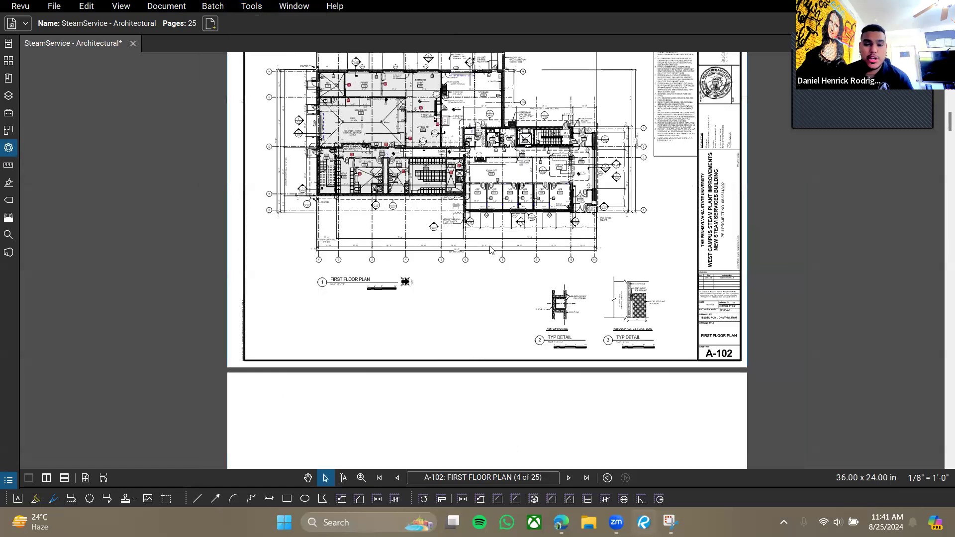
pyautogui.scroll(-3, 548, 297)
pyautogui.scroll(-3, 547, 297)
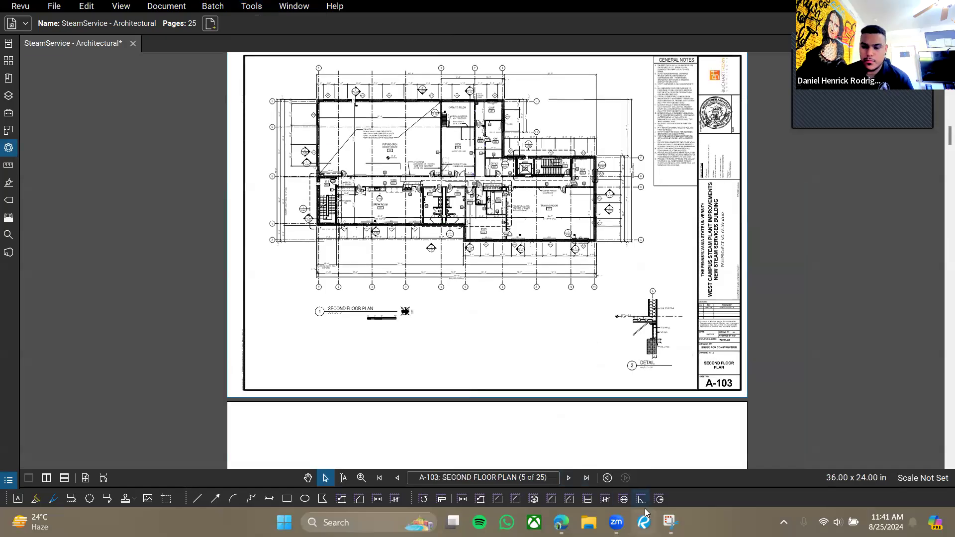
pyautogui.hotkey('alt', 'Tab')
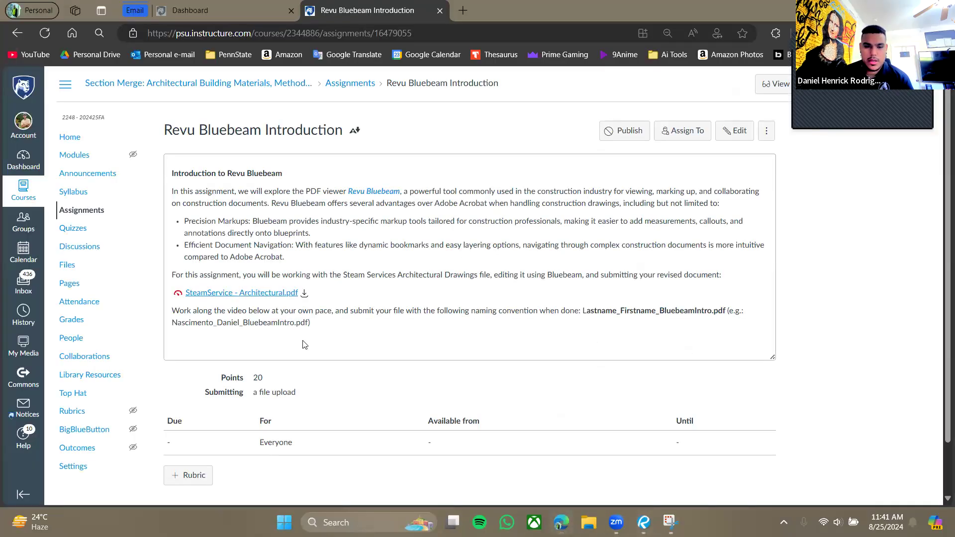
# Highlight the file-naming instruction, view the captured door-clearance drawing, and return to Bluebeam Revu.
pyautogui.moveTo(587, 311); pyautogui.dragTo(626, 313)
pyautogui.click(666, 314)
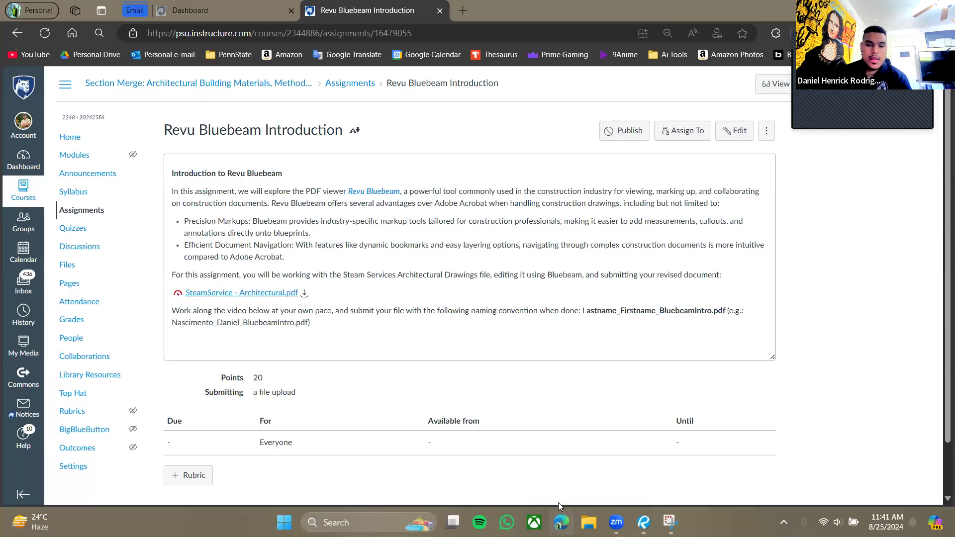
pyautogui.moveTo(656, 519)
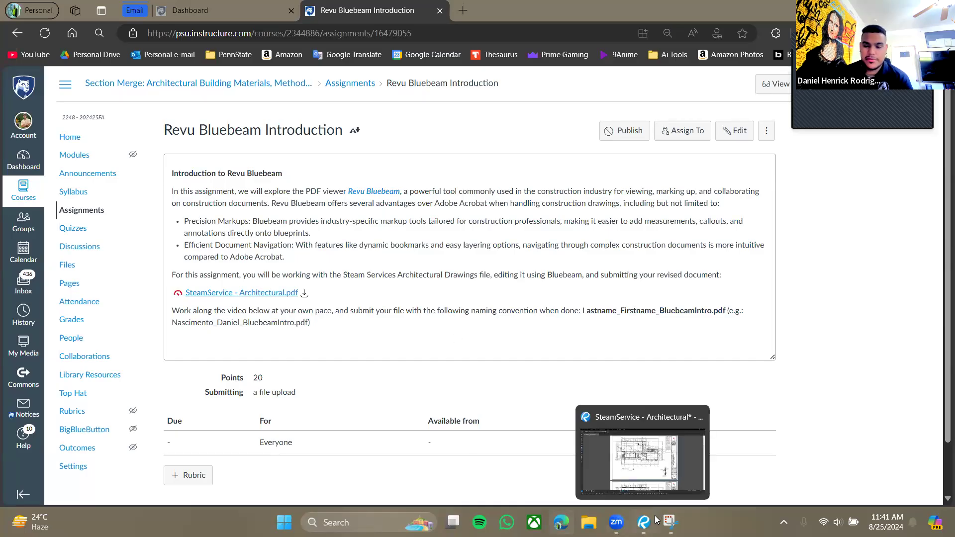
pyautogui.click(670, 522)
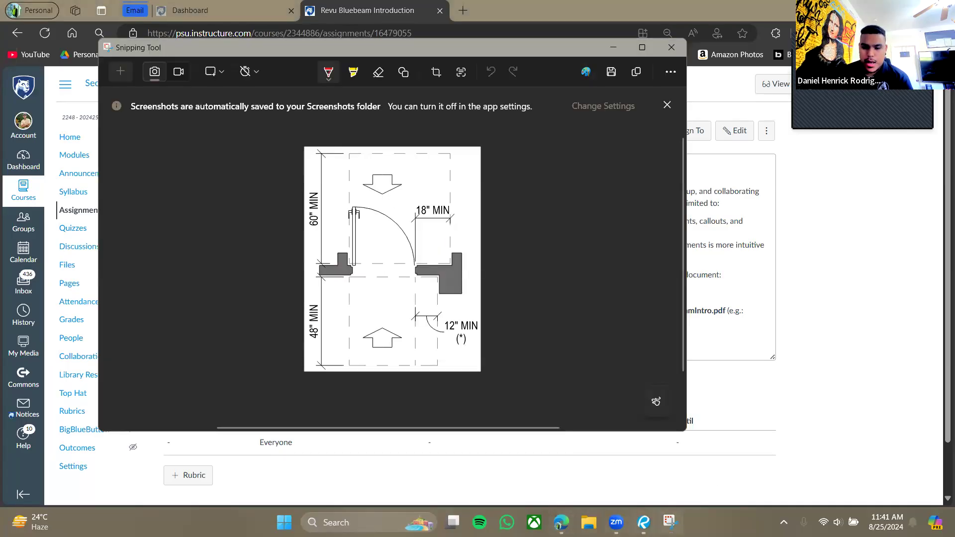
pyautogui.click(644, 522)
pyautogui.scroll(1, 369, 215)
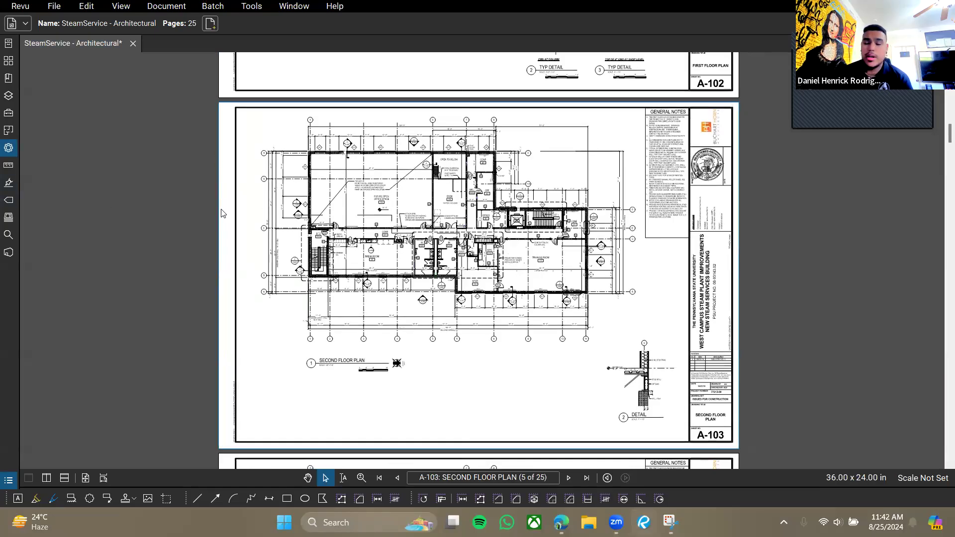
# Scroll up through sheets A-101 and A-002 and zoom into the site plan.
pyautogui.scroll(-4, 494, 217)
pyautogui.scroll(6, 498, 231)
pyautogui.scroll(12, 498, 232)
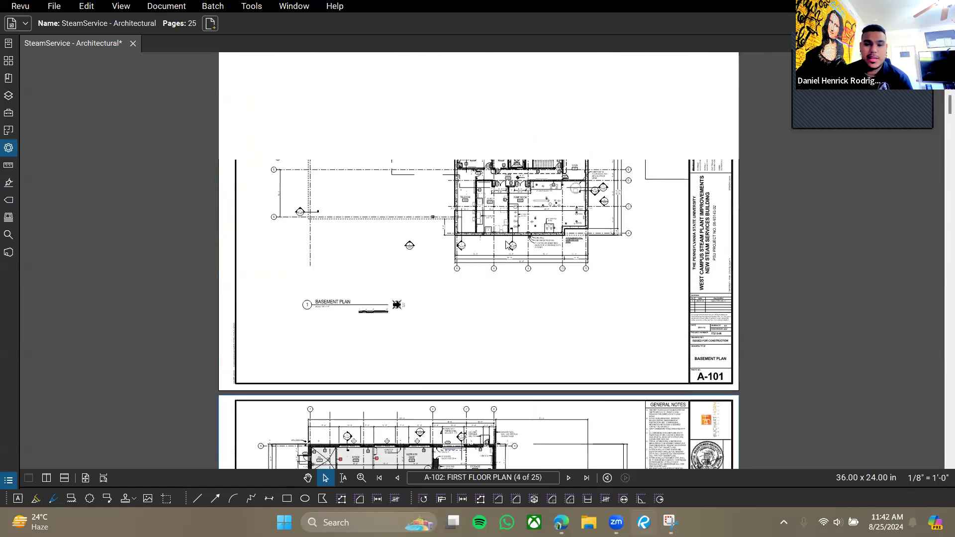
pyautogui.scroll(4, 507, 244)
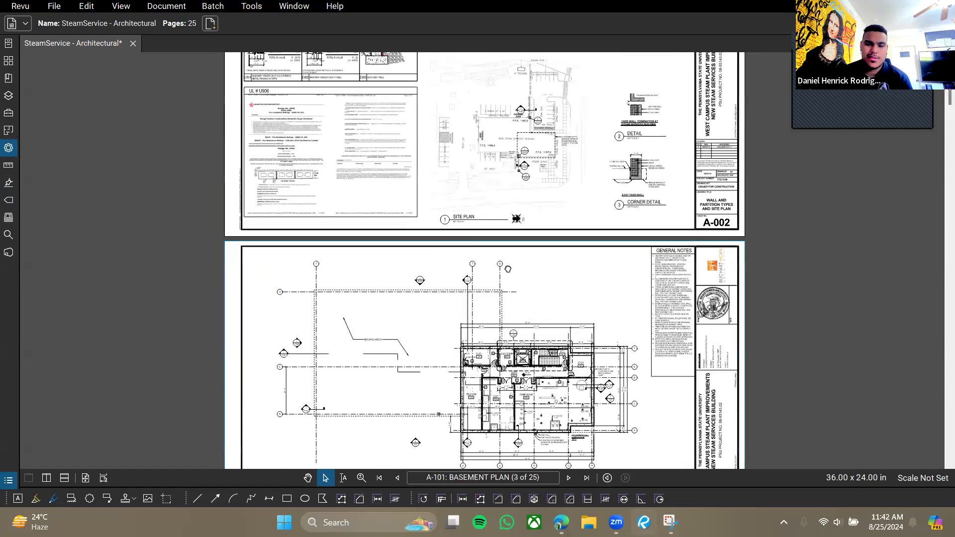
pyautogui.scroll(1, 497, 249)
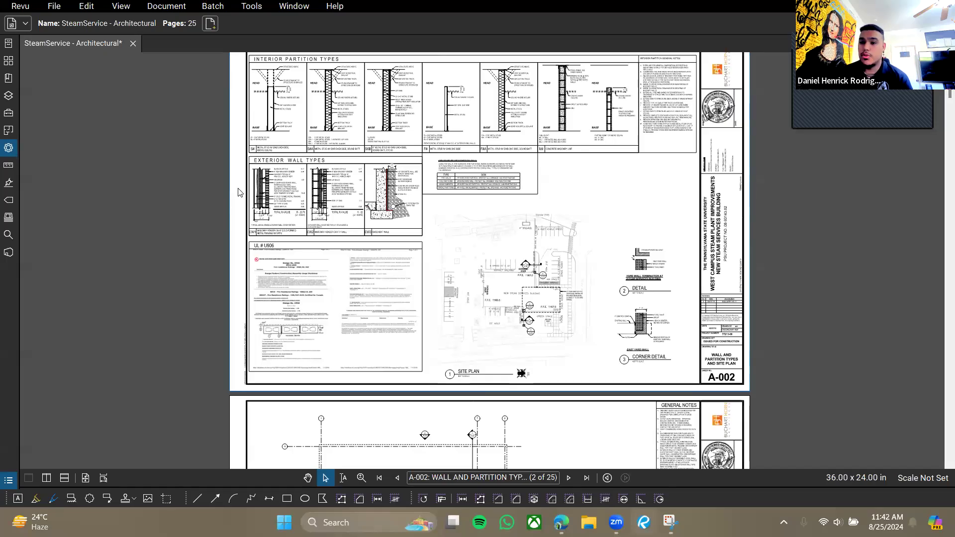
pyautogui.moveTo(487, 316); pyautogui.dragTo(455, 286)
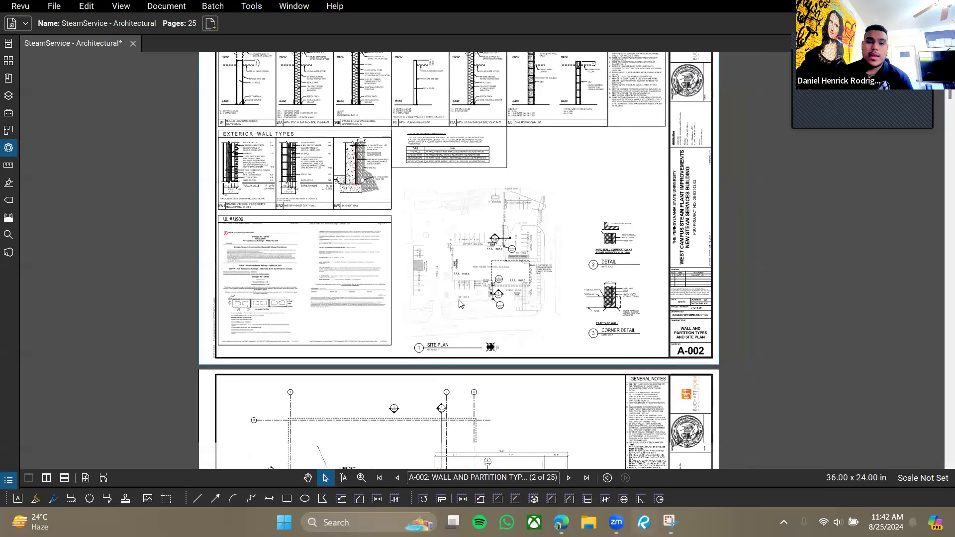
pyautogui.scroll(4, 454, 283)
pyautogui.scroll(-3, 442, 272)
pyautogui.scroll(-5, 442, 271)
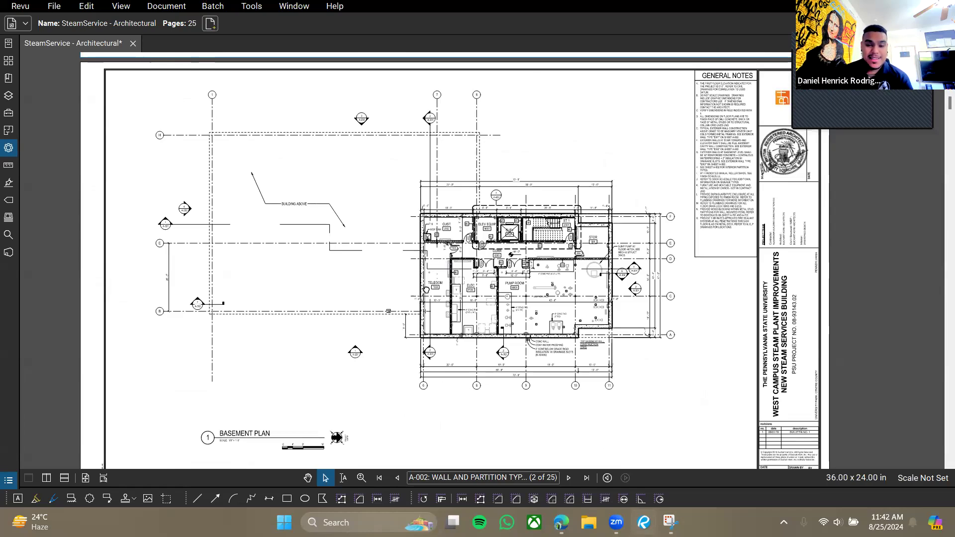
# Scroll back down past A-101 to the A-102 First Floor Plan, dismissing the context menu.
pyautogui.moveTo(450, 390); pyautogui.dragTo(442, 295)
pyautogui.scroll(-2, 440, 293)
pyautogui.scroll(-5, 490, 279)
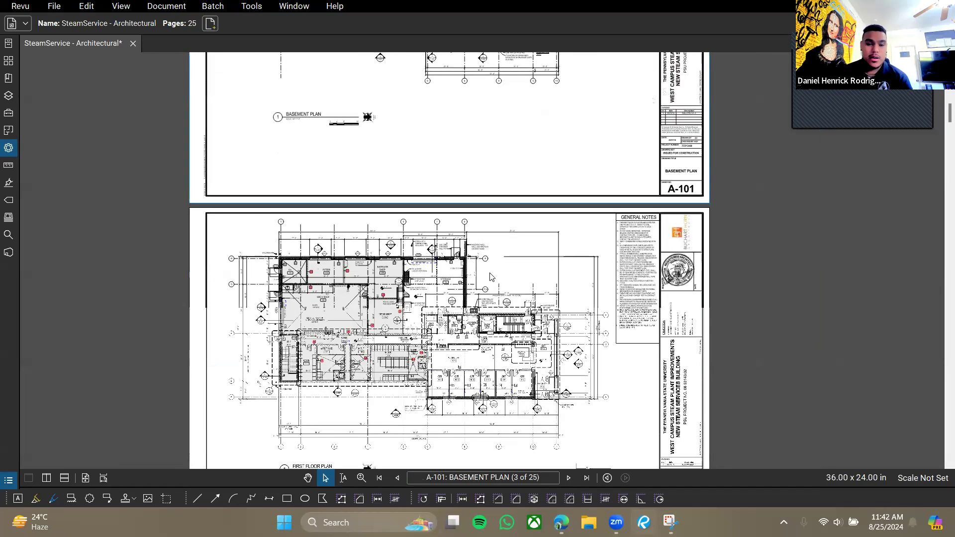
pyautogui.scroll(-3, 491, 278)
pyautogui.scroll(2, 491, 279)
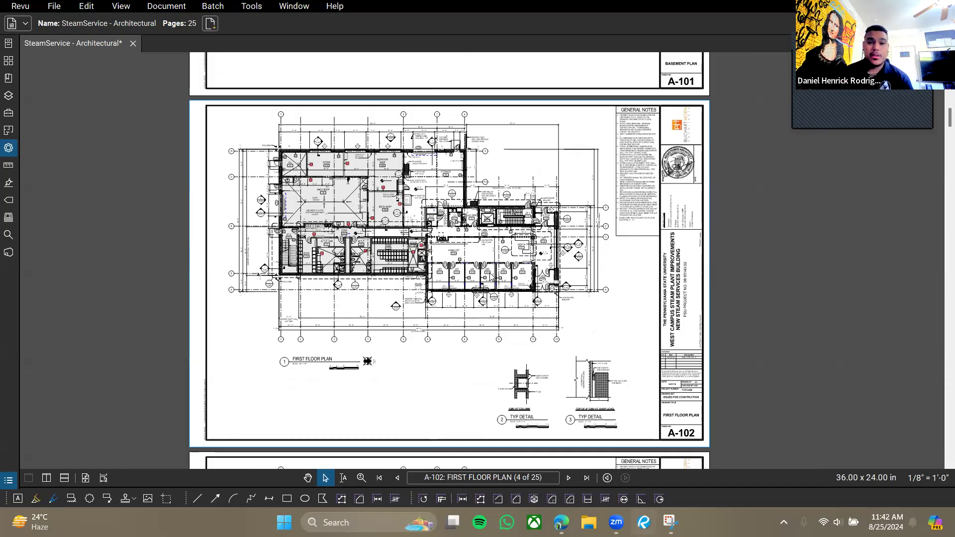
pyautogui.rightClick(491, 278)
pyautogui.click(447, 366)
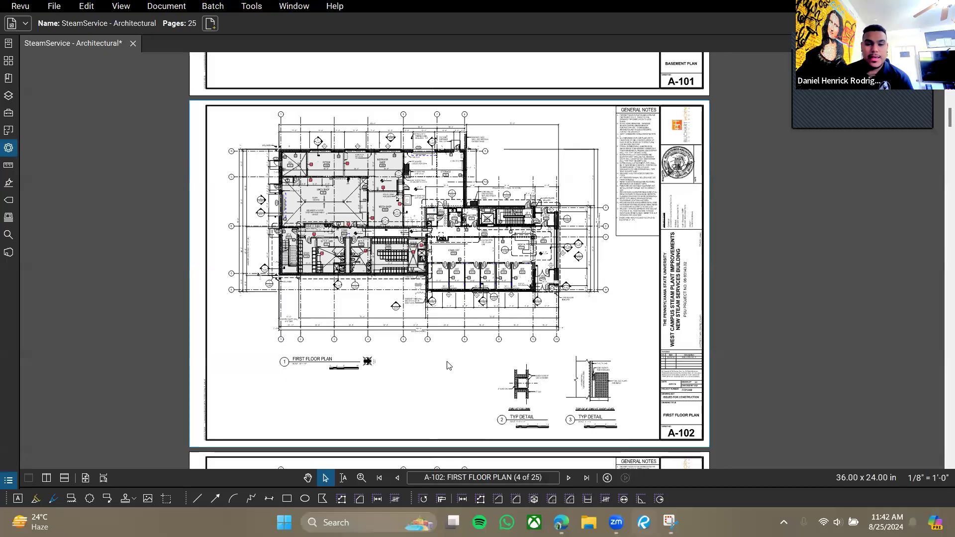